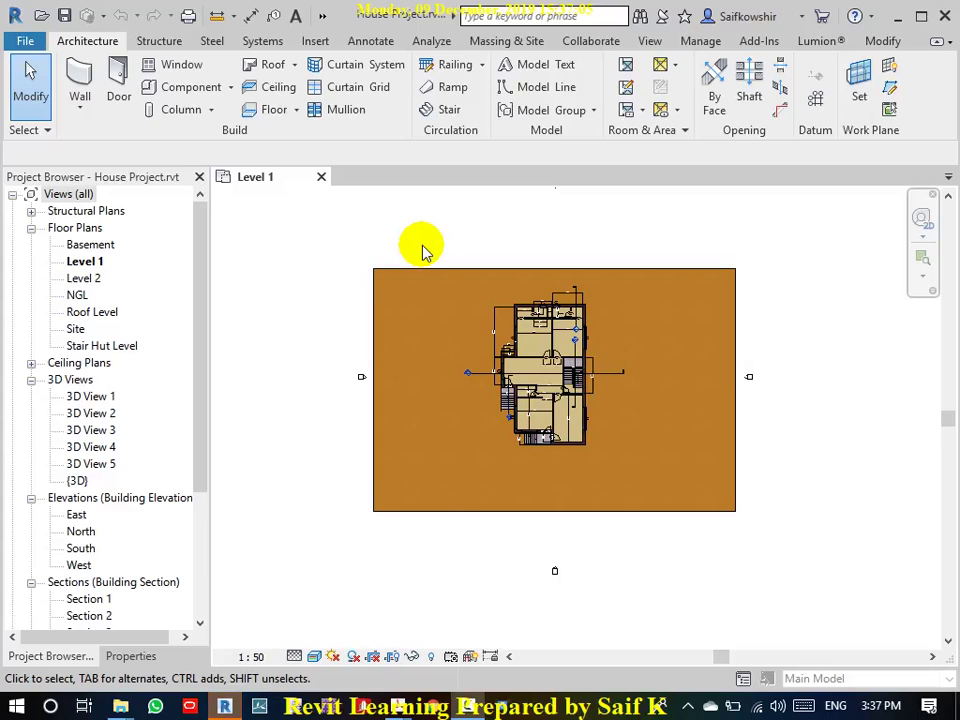
# - Switch the Level 1 plan to the Shaded visual style and frame the whole house layout
pyautogui.scroll(1, 422, 252)
pyautogui.scroll(2, 560, 415)
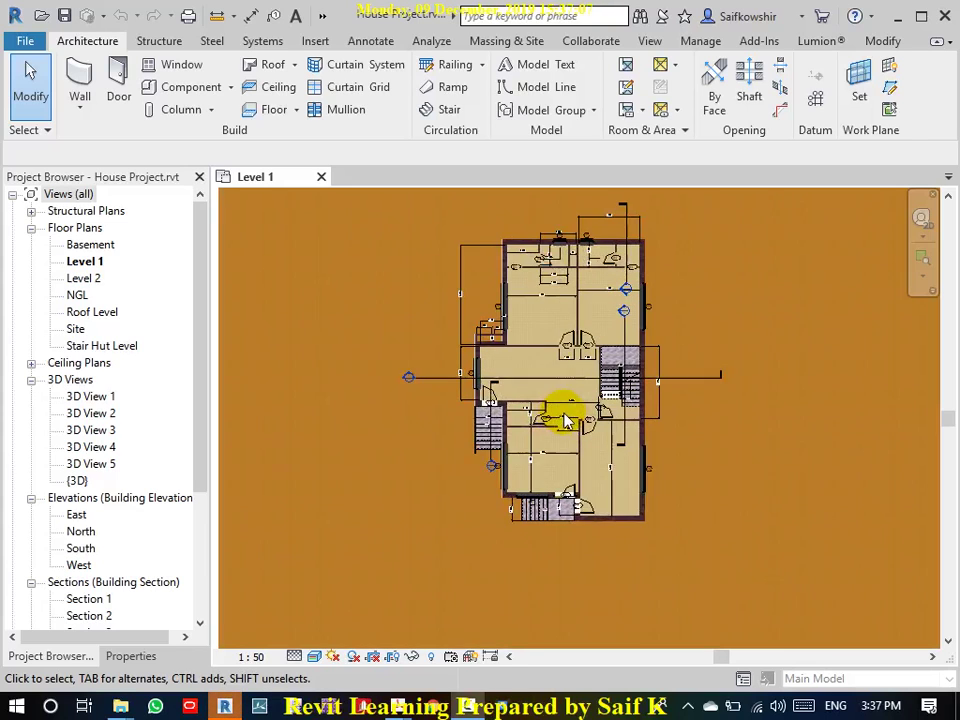
pyautogui.scroll(2, 561, 343)
pyautogui.scroll(2, 561, 343)
pyautogui.scroll(-3, 548, 355)
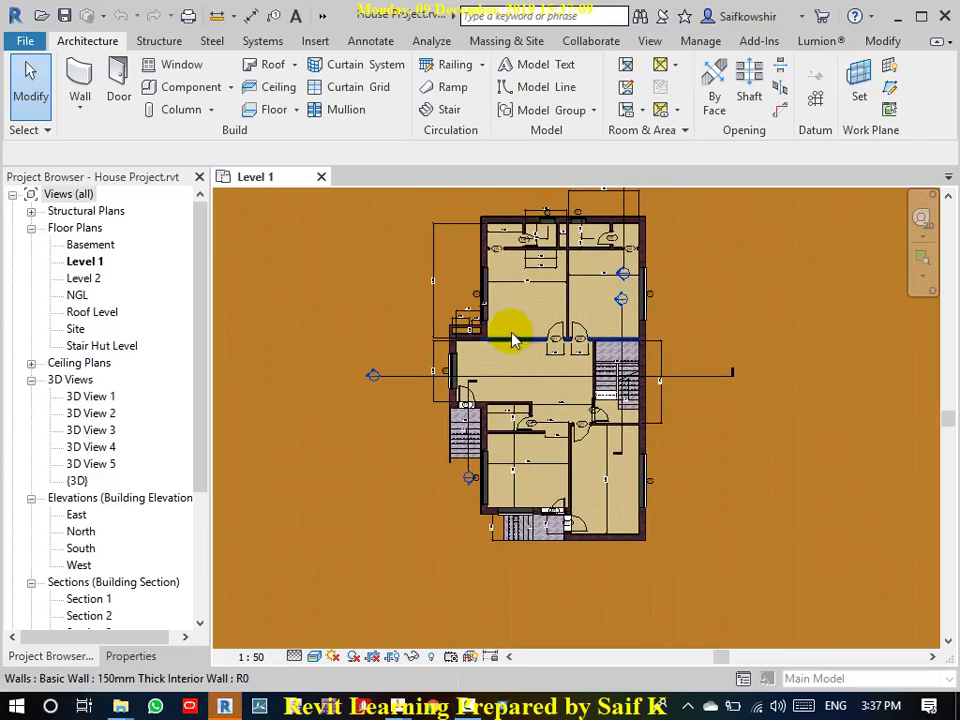
pyautogui.click(312, 656)
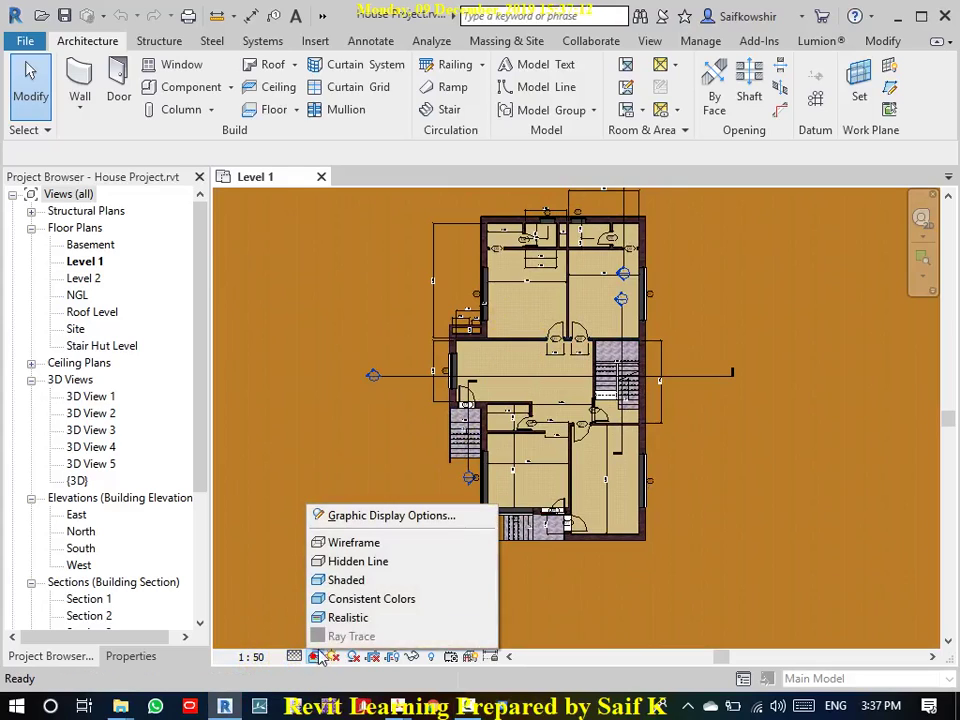
pyautogui.click(347, 580)
pyautogui.scroll(-2, 508, 468)
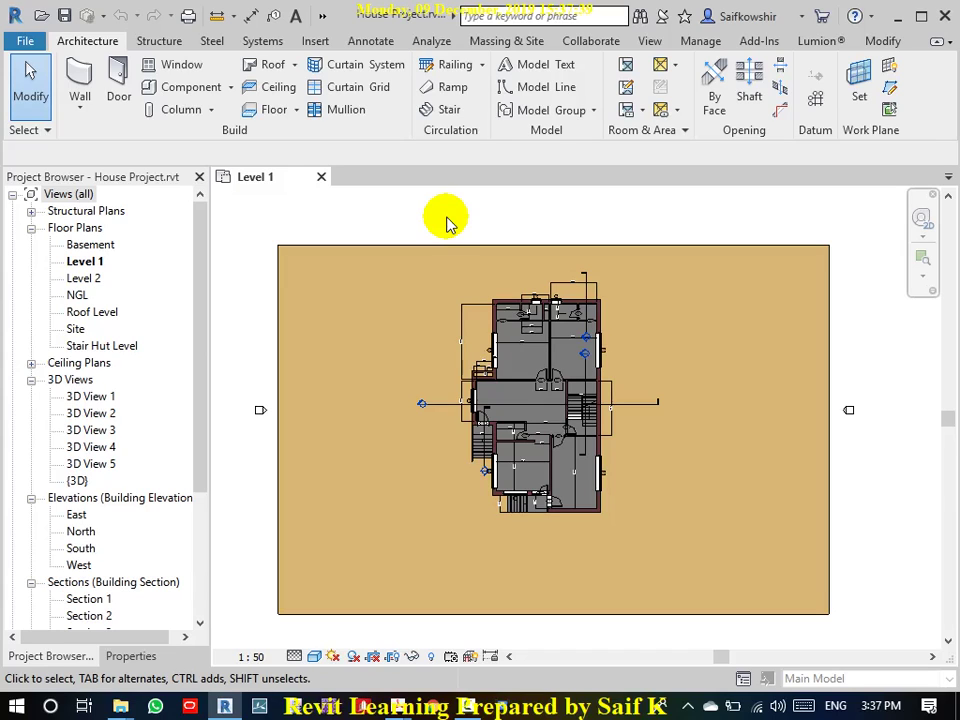
pyautogui.scroll(2, 566, 540)
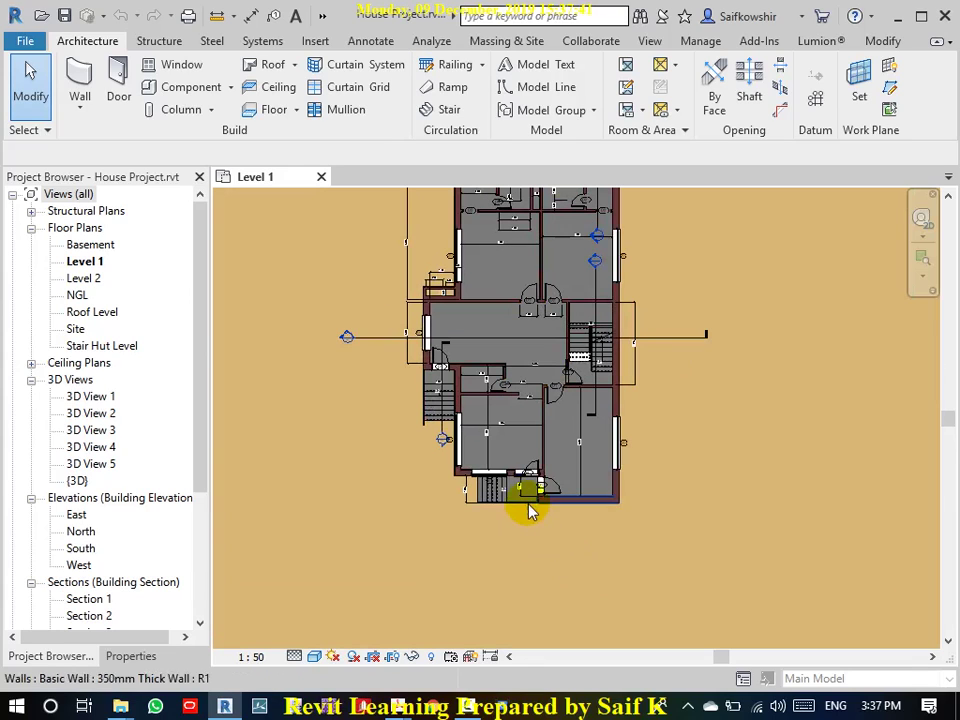
pyautogui.scroll(-1, 540, 490)
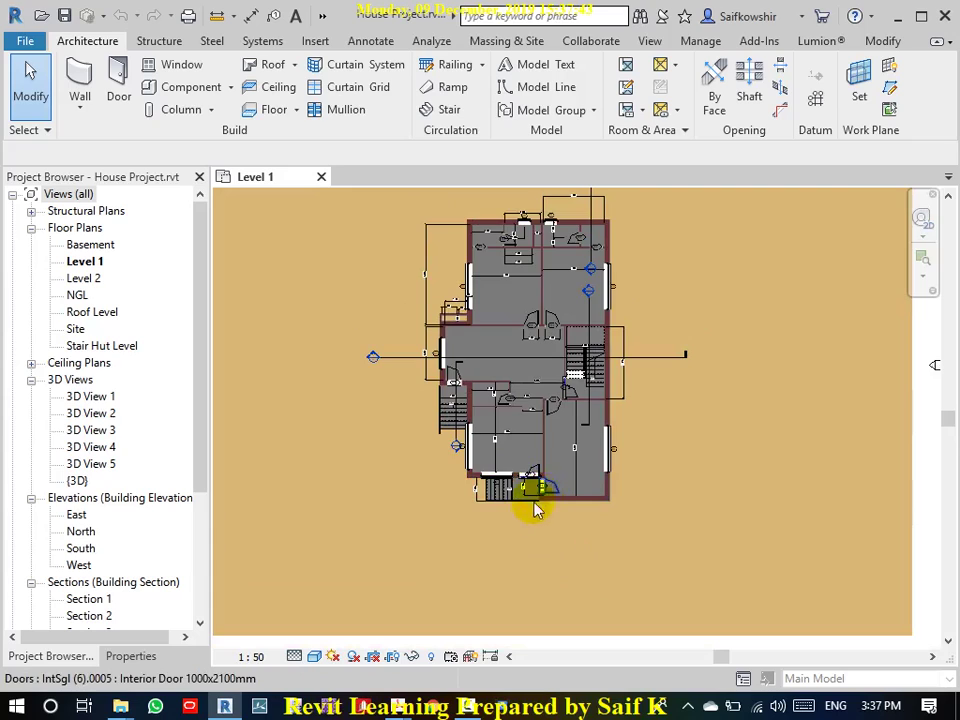
pyautogui.moveTo(525, 490); pyautogui.dragTo(590, 477, button='middle')
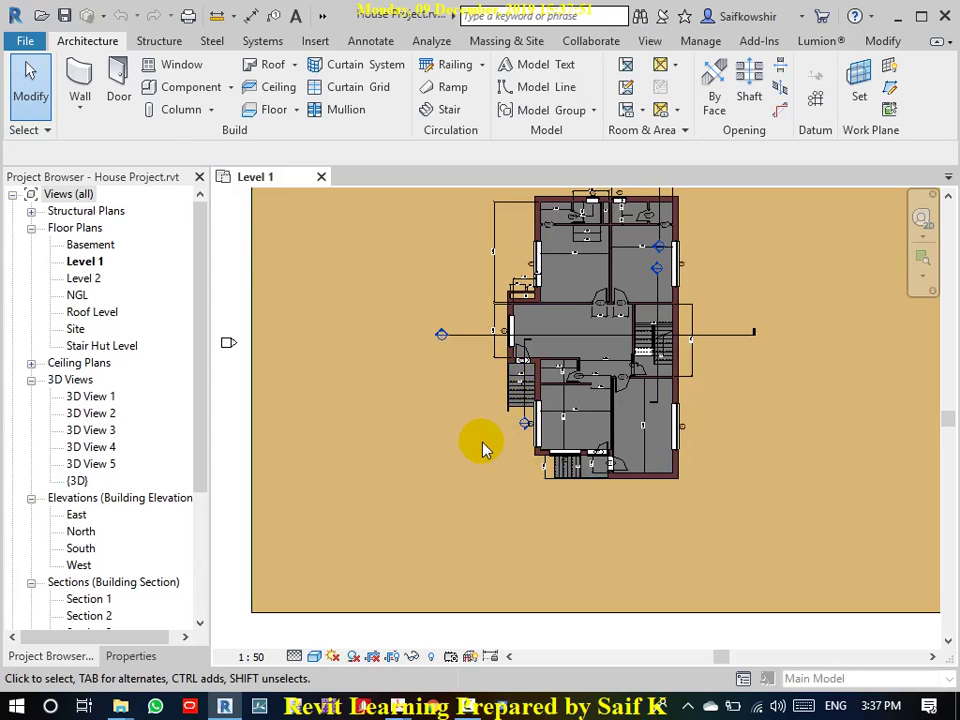
# - Open the Level 2 plan and start a new floor boundary sketch using the Line tool
pyautogui.doubleClick(90, 280)
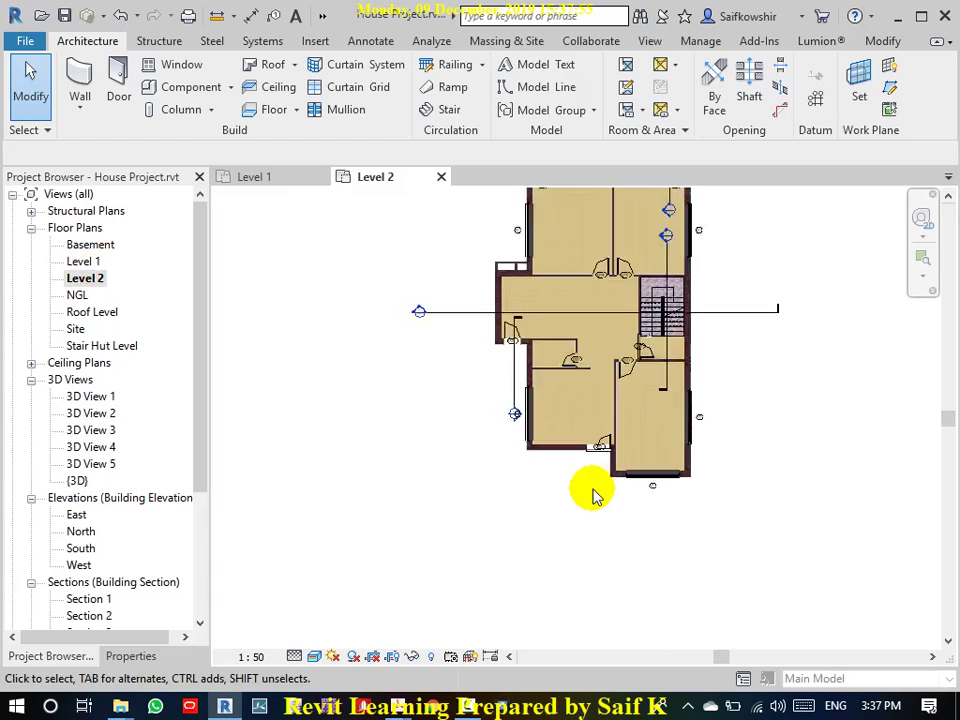
pyautogui.scroll(2, 593, 497)
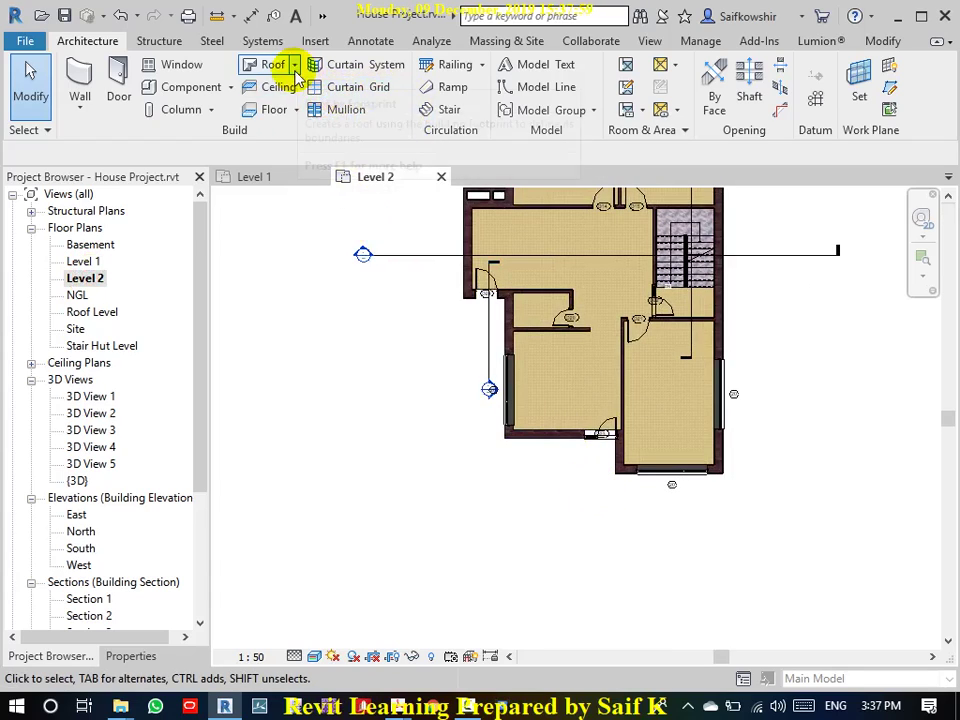
pyautogui.click(275, 110)
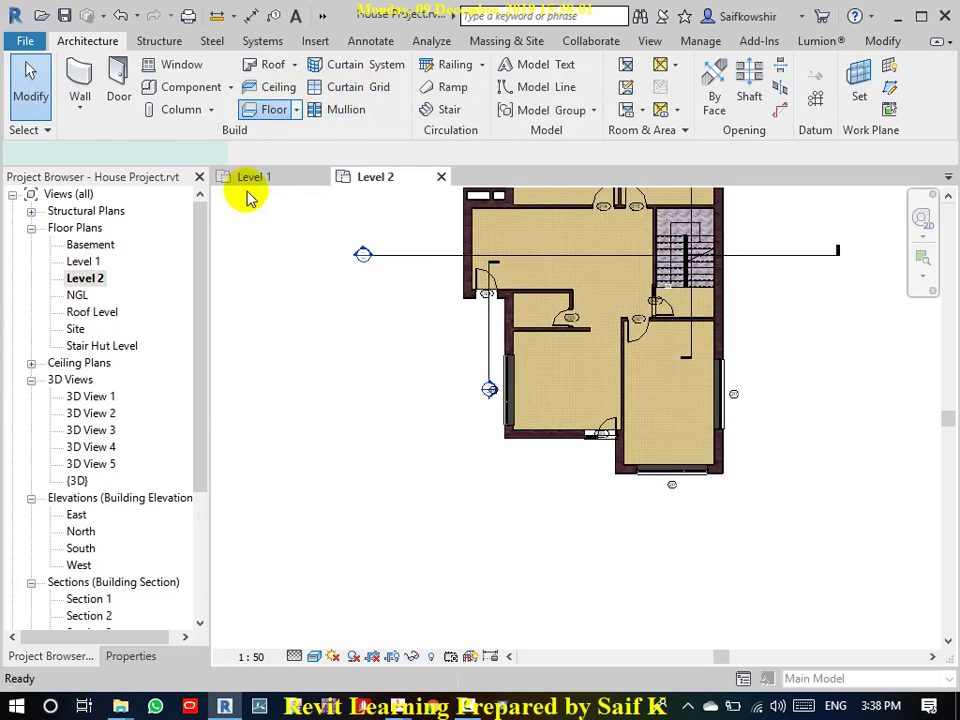
pyautogui.click(137, 657)
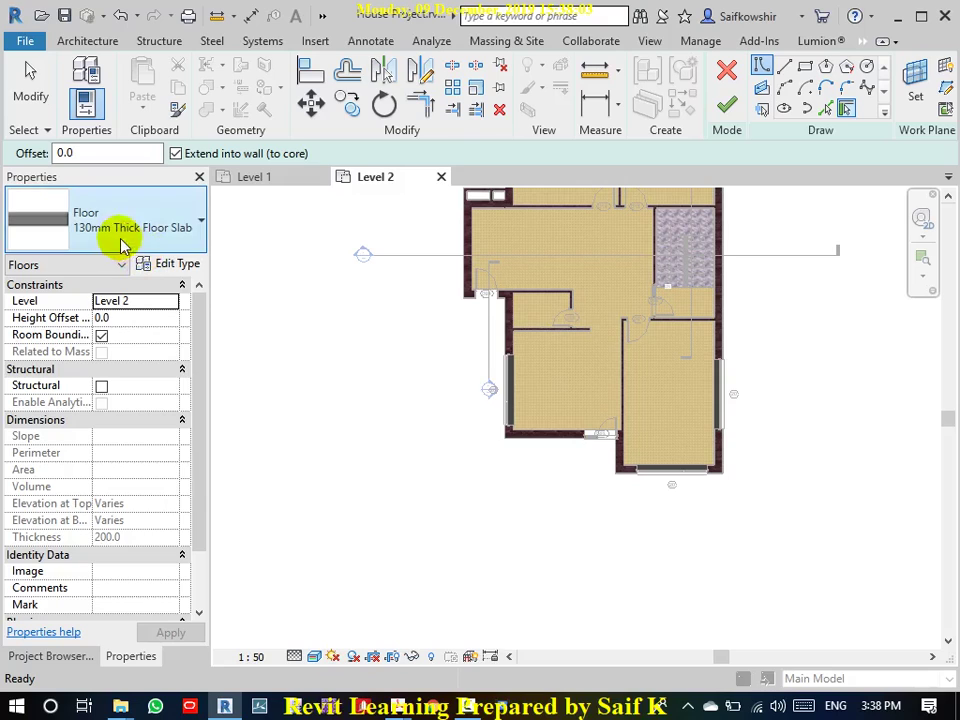
pyautogui.click(783, 66)
pyautogui.scroll(2, 603, 497)
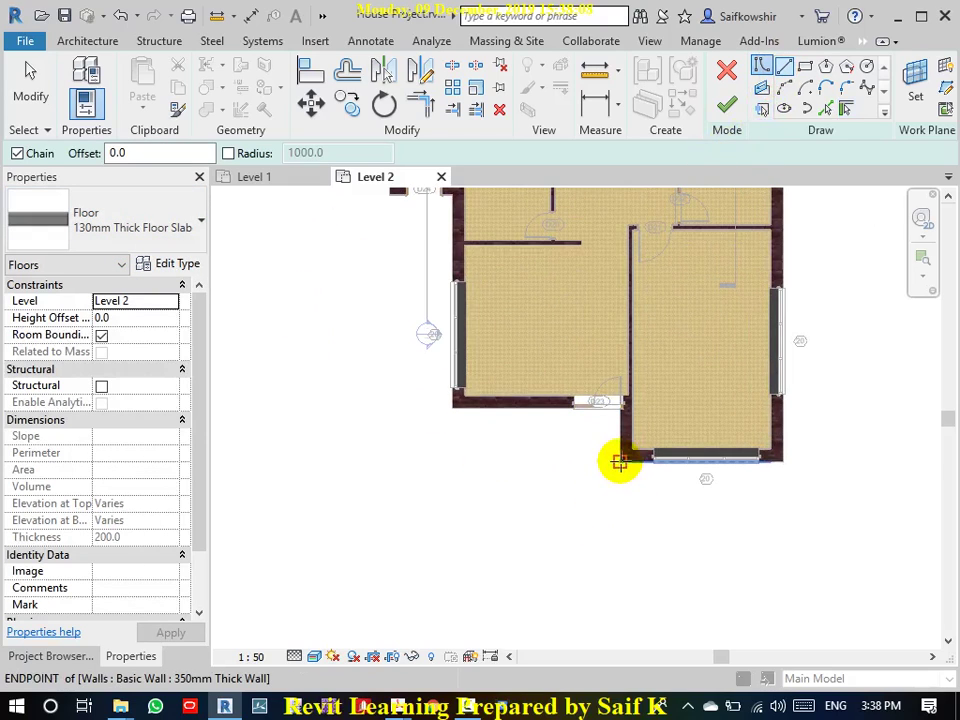
# - Draw the closed L-shaped balcony boundary loop starting and ending at the lower-left wall corner
pyautogui.click(619, 462)
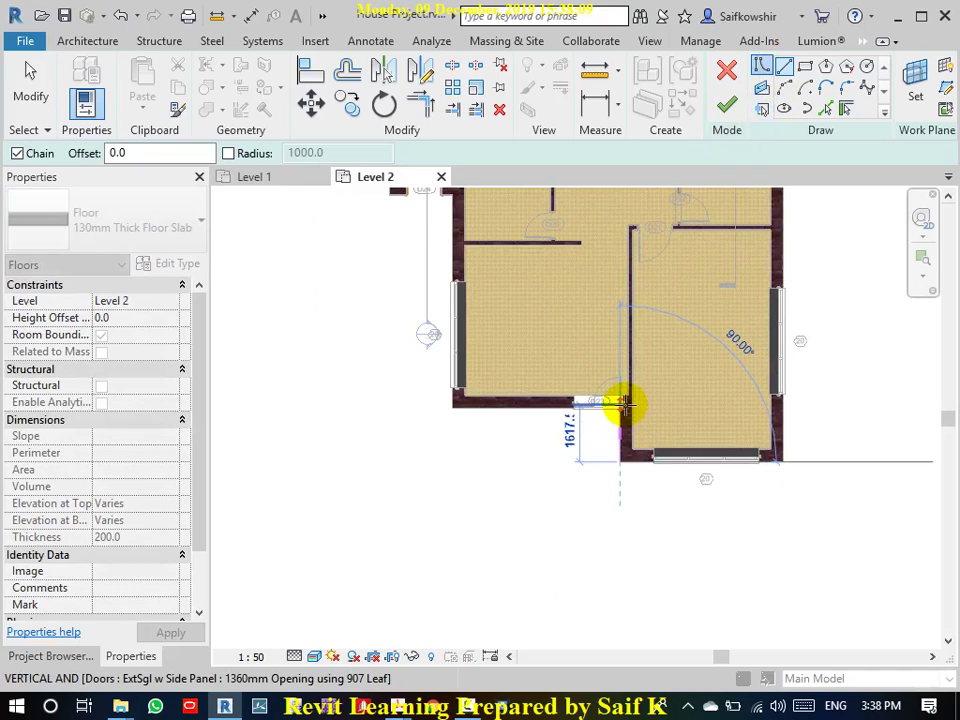
pyautogui.click(622, 401)
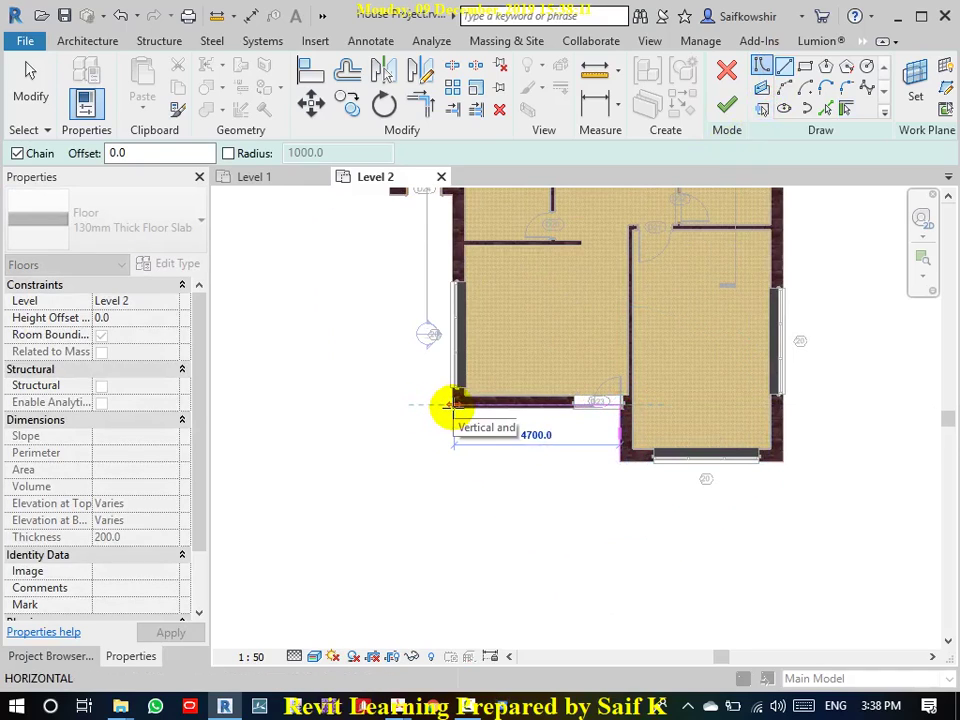
pyautogui.click(453, 403)
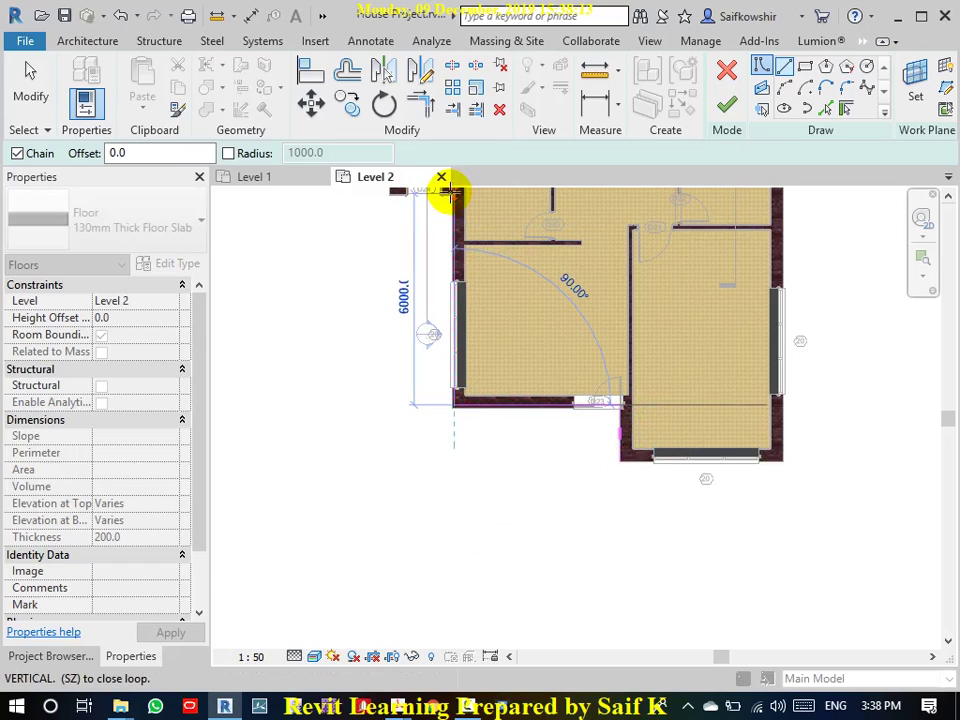
pyautogui.click(390, 192)
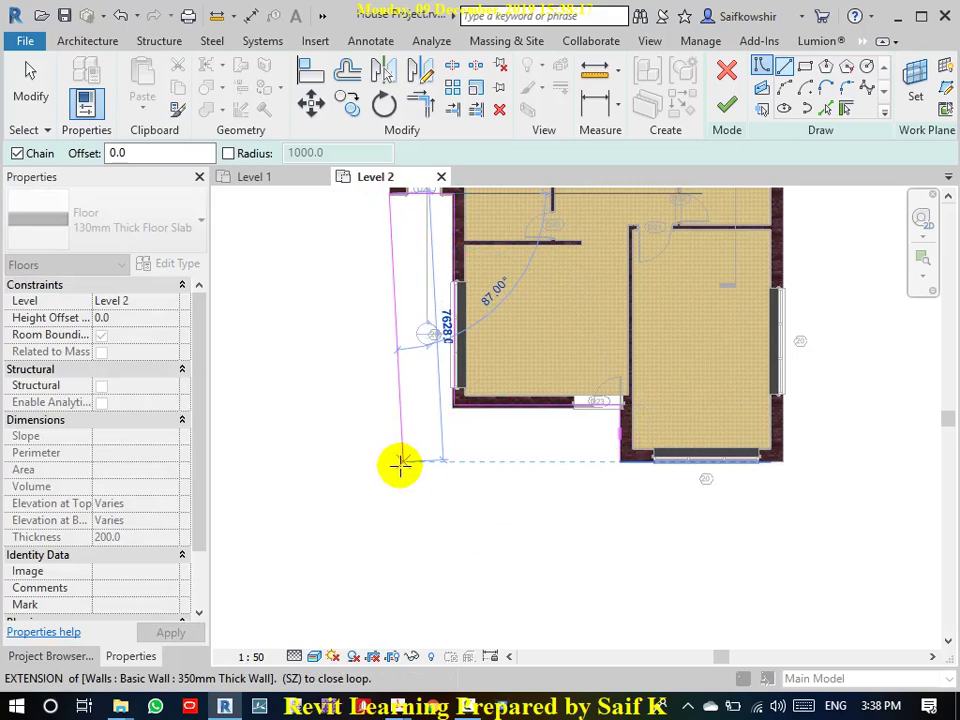
pyautogui.click(389, 461)
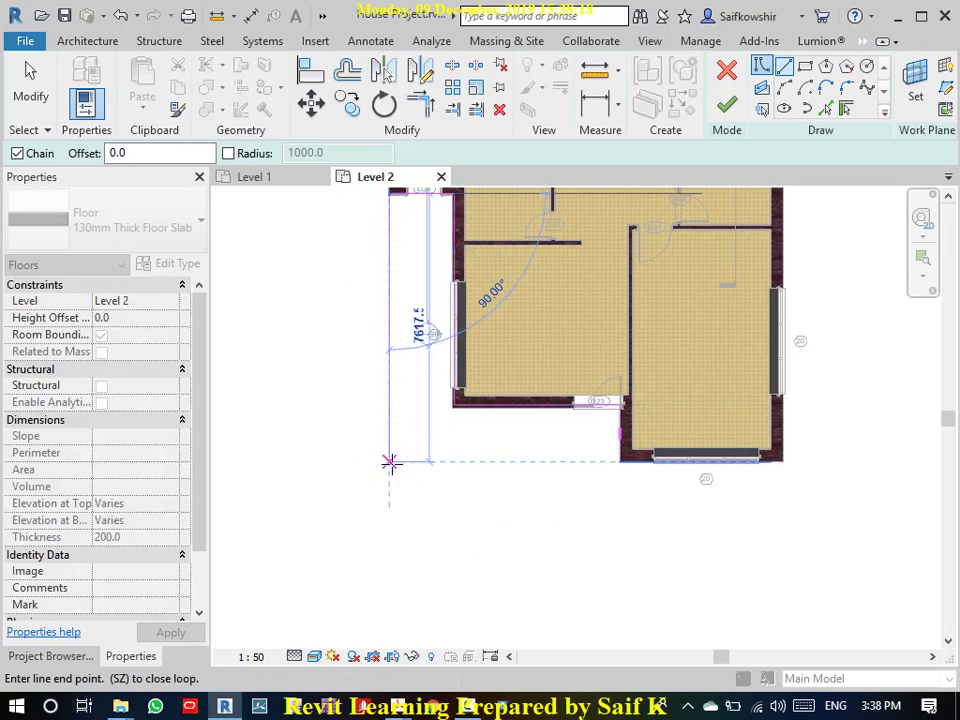
pyautogui.click(619, 461)
pyautogui.rightClick(619, 461)
# - End the line chain and use Align (AL) to snap the first boundary line to its wall face
pyautogui.click(700, 205)
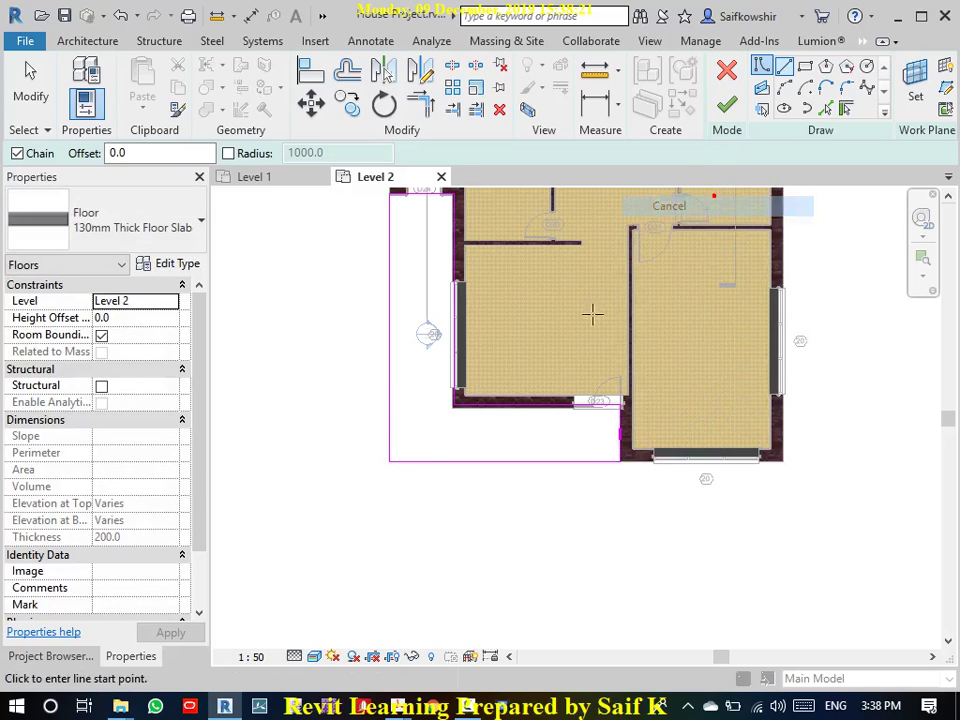
pyautogui.scroll(2, 452, 405)
pyautogui.press('a')
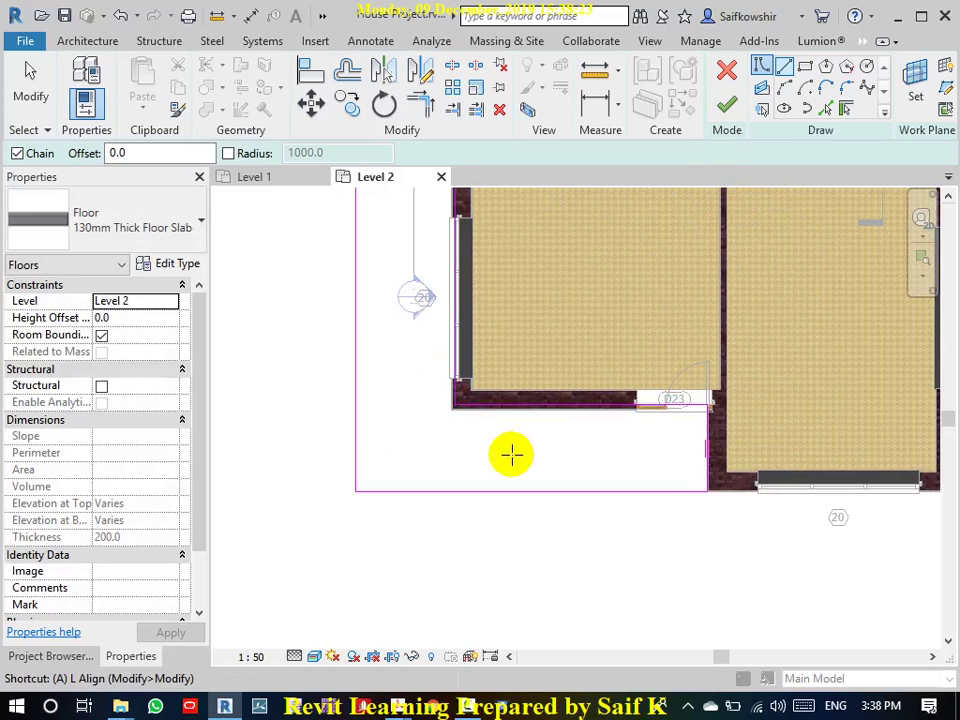
pyautogui.press('l')
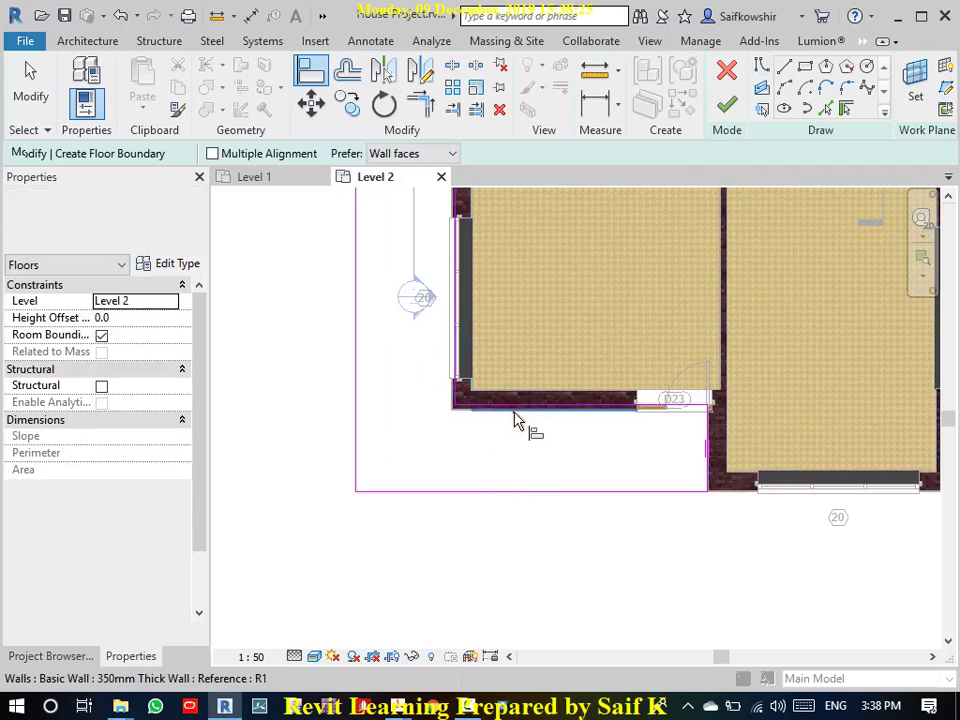
pyautogui.click(515, 411)
pyautogui.click(449, 407)
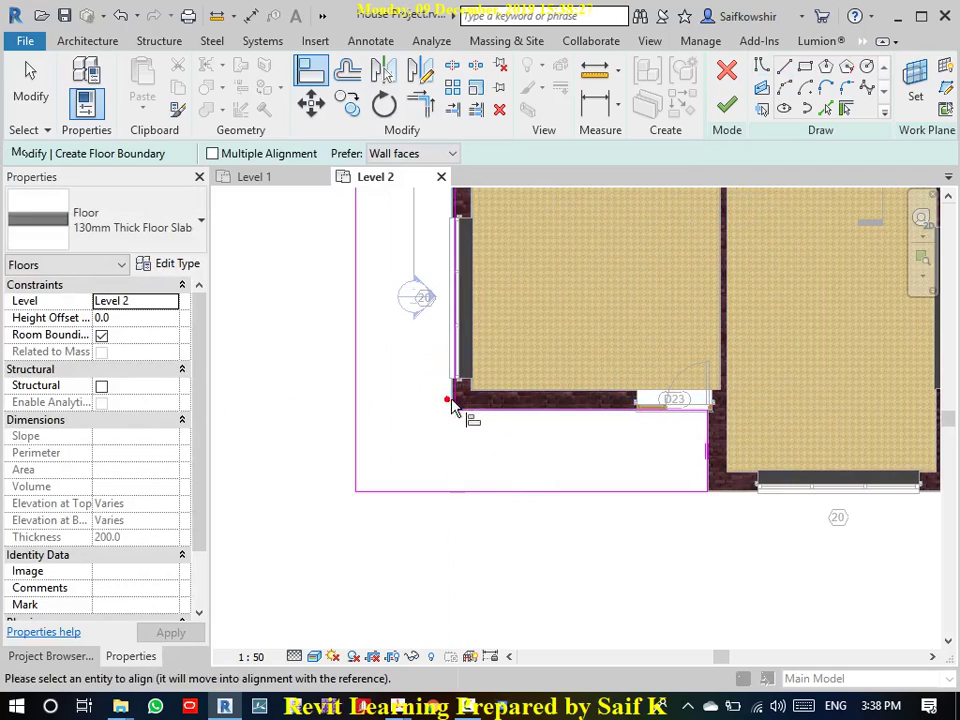
pyautogui.click(458, 405)
# - Align the top, left and bottom boundary lines to the wall faces near door D24
pyautogui.scroll(-2, 500, 478)
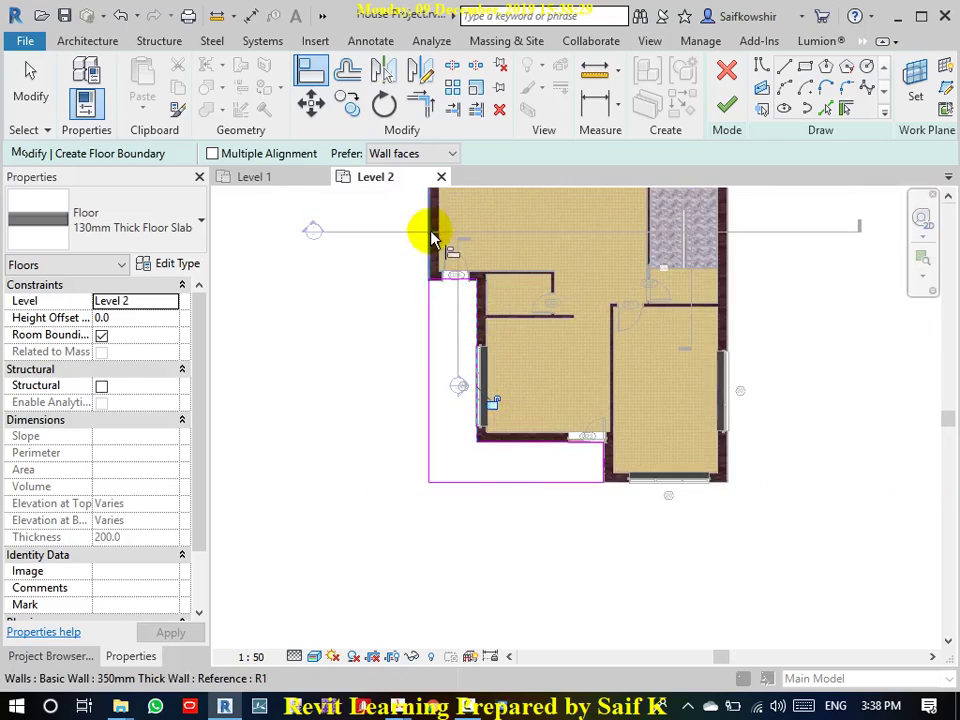
pyautogui.scroll(4, 443, 353)
pyautogui.scroll(1, 450, 368)
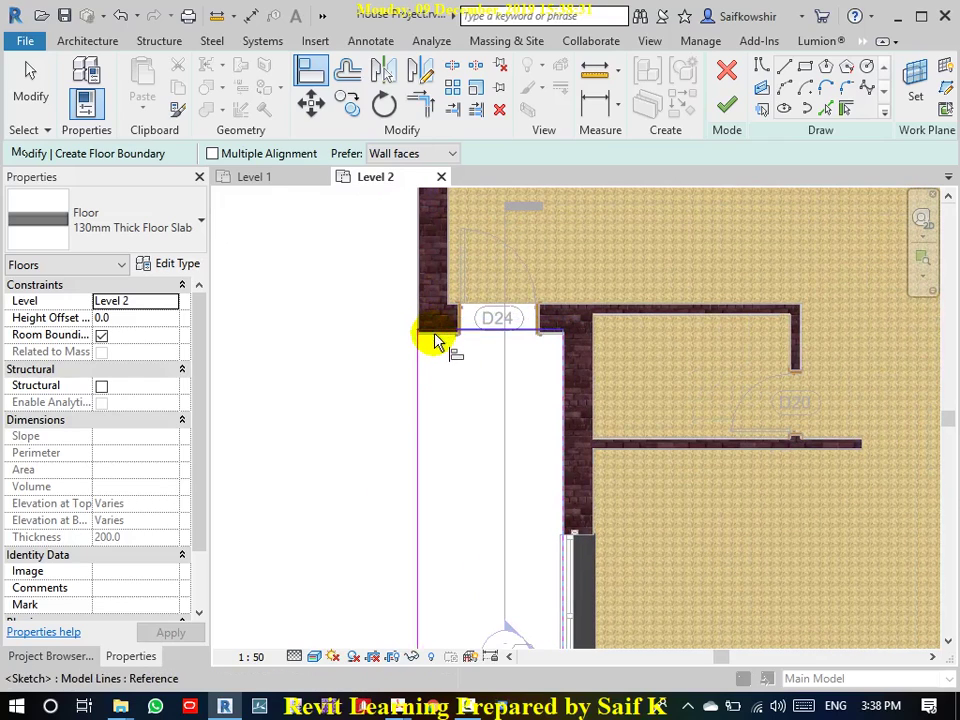
pyautogui.click(436, 340)
pyautogui.click(441, 340)
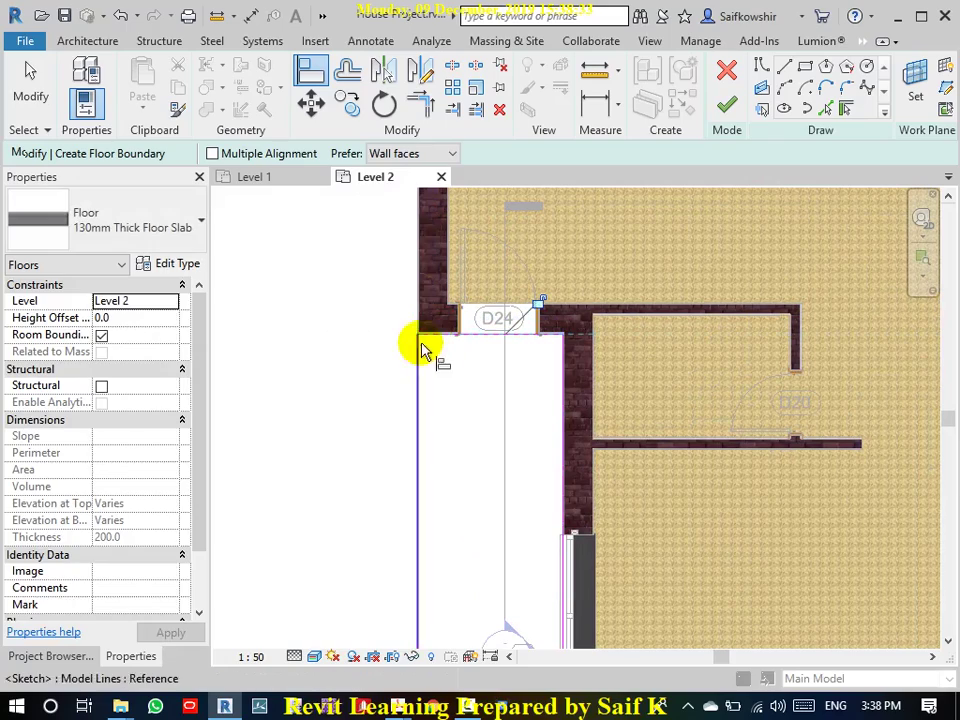
pyautogui.click(422, 306)
pyautogui.click(421, 418)
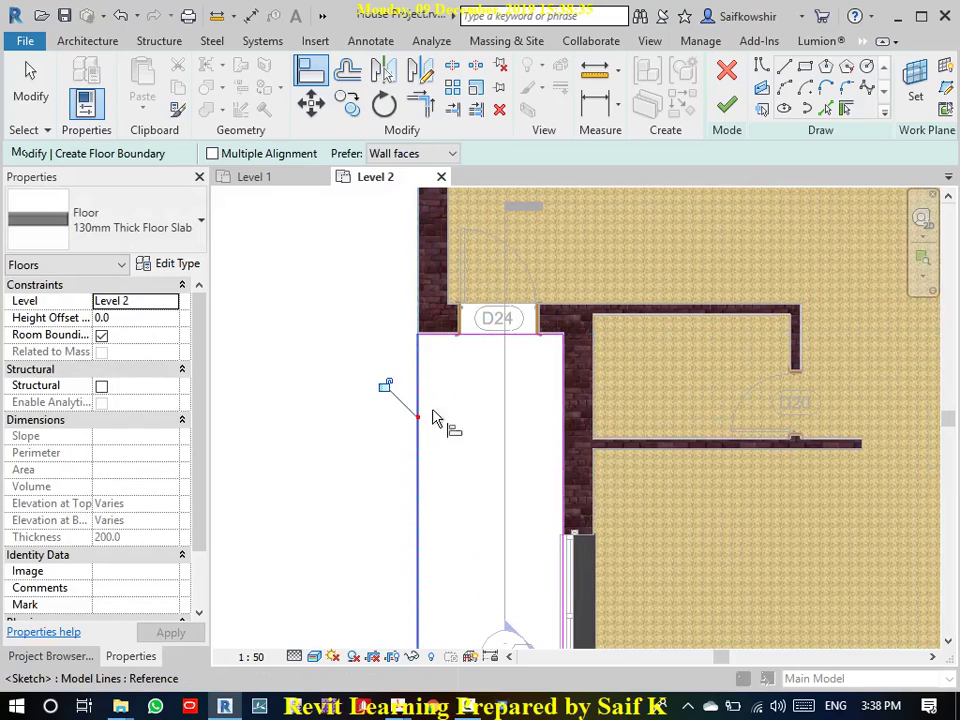
pyautogui.scroll(-3, 440, 410)
pyautogui.scroll(-2, 458, 401)
pyautogui.scroll(1, 430, 400)
pyautogui.scroll(-1, 415, 410)
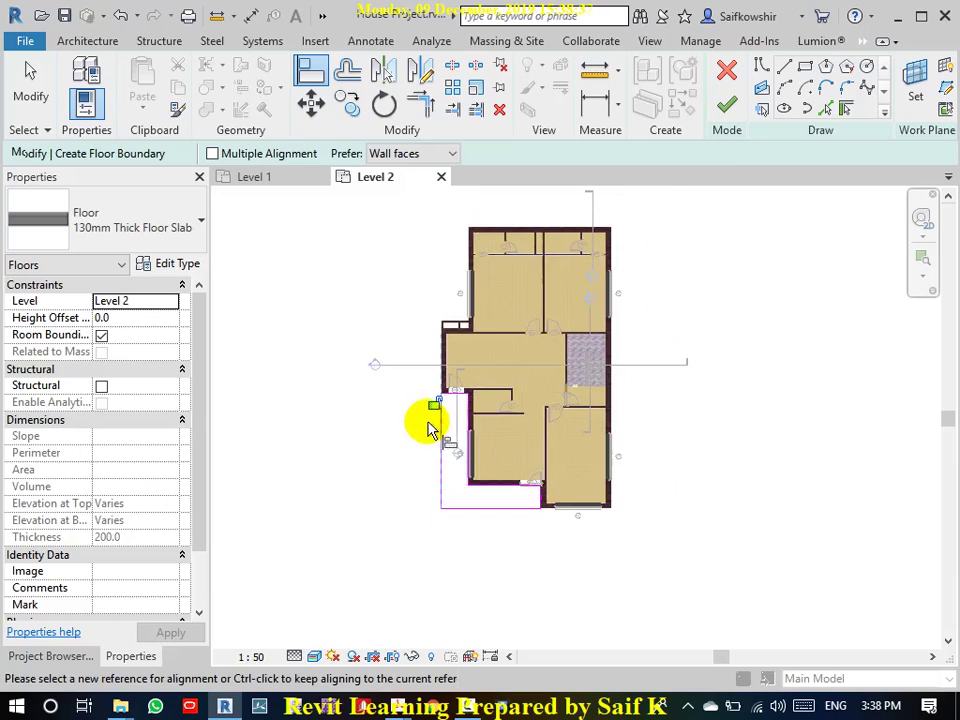
pyautogui.scroll(2, 546, 561)
pyautogui.scroll(2, 542, 493)
pyautogui.scroll(2, 538, 450)
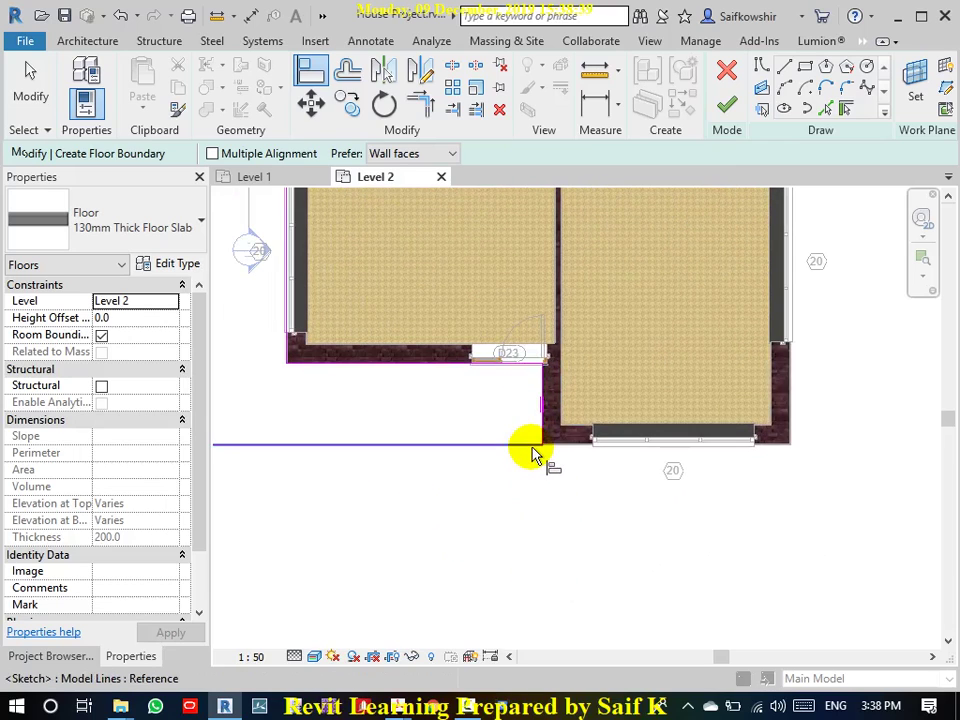
pyautogui.click(533, 453)
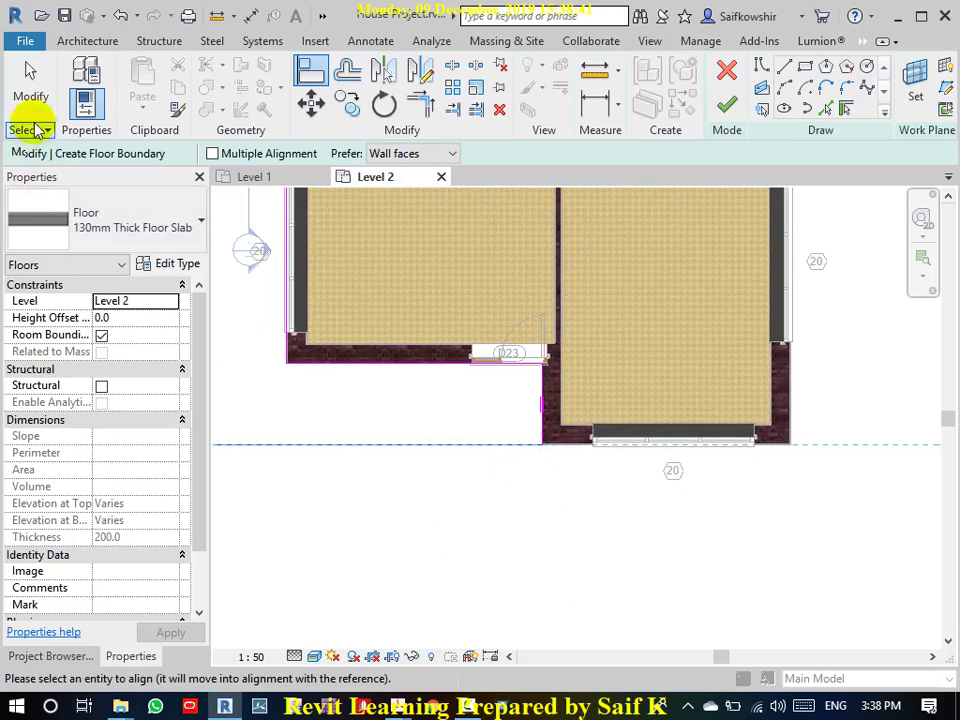
pyautogui.click(31, 90)
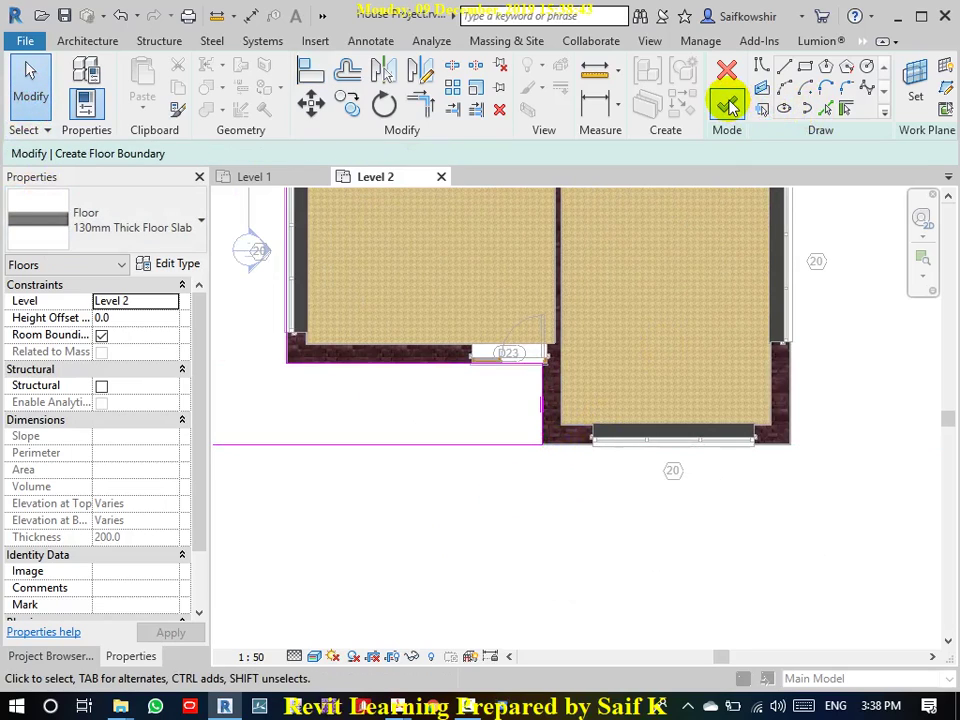
# - Finish the balcony floor sketch without attaching walls to the new floor
pyautogui.click(728, 103)
pyautogui.click(585, 364)
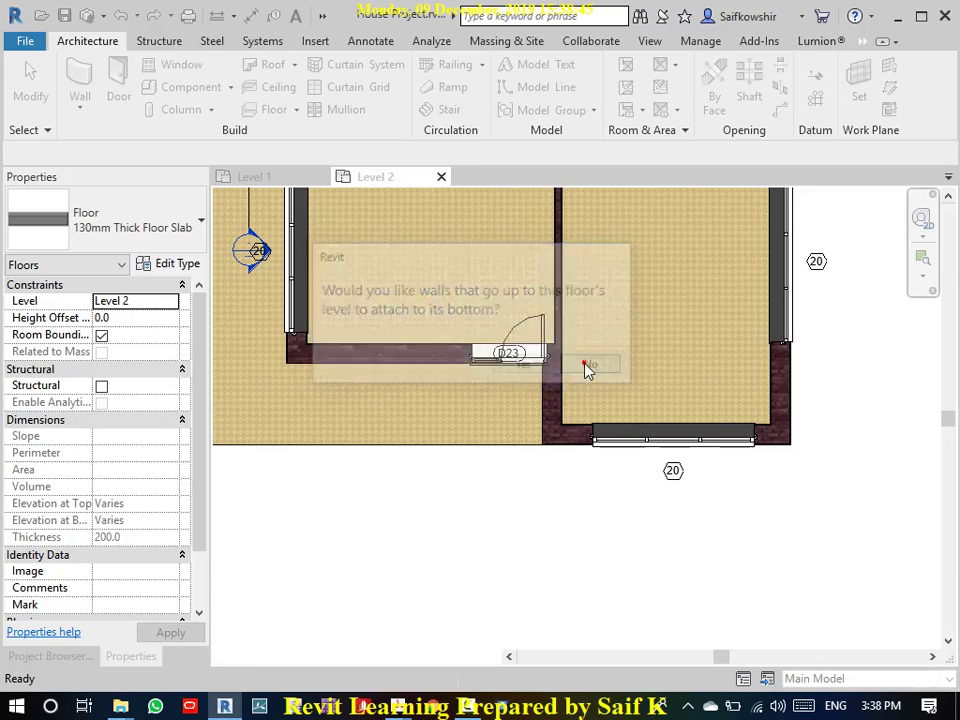
pyautogui.scroll(-4, 514, 476)
pyautogui.click(368, 317)
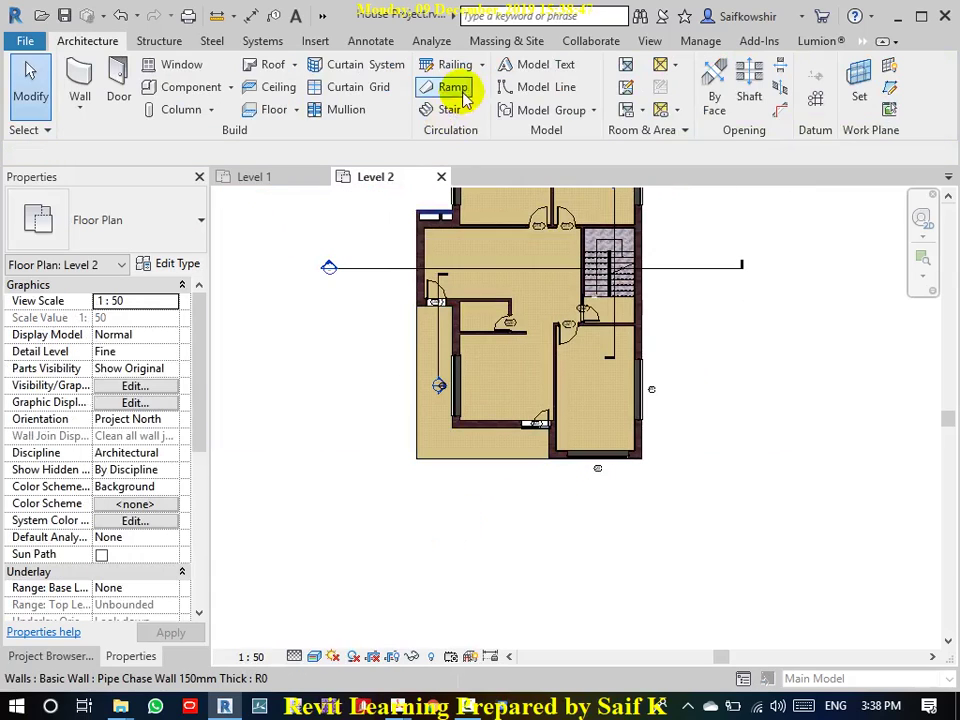
# - Open the default 3D view and inspect the 130mm Thick Floor Slab from several angles
pyautogui.click(648, 44)
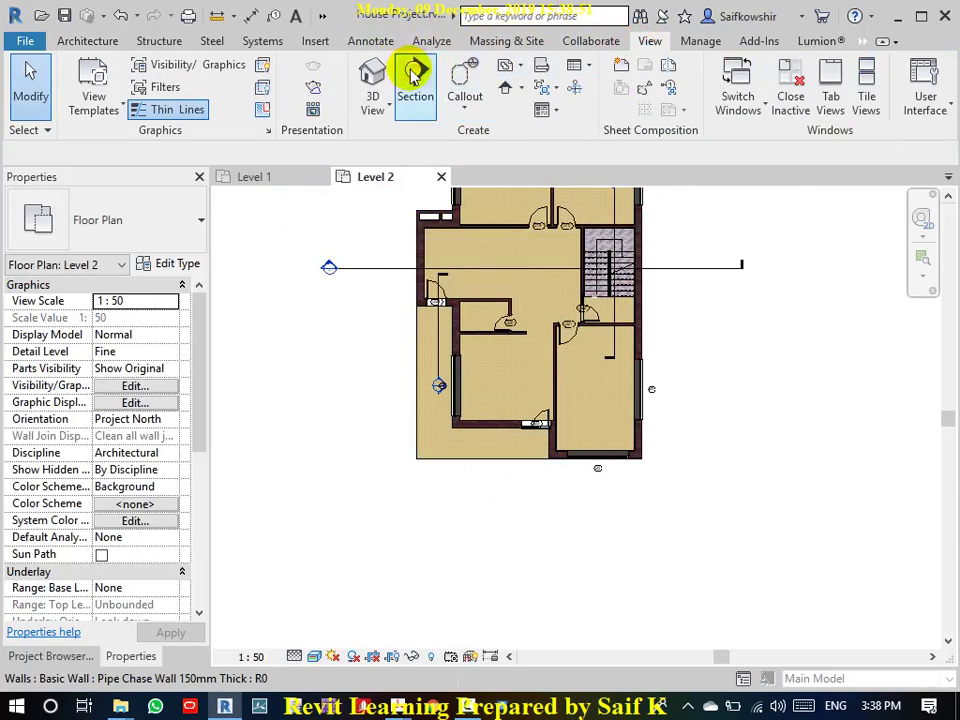
pyautogui.click(375, 75)
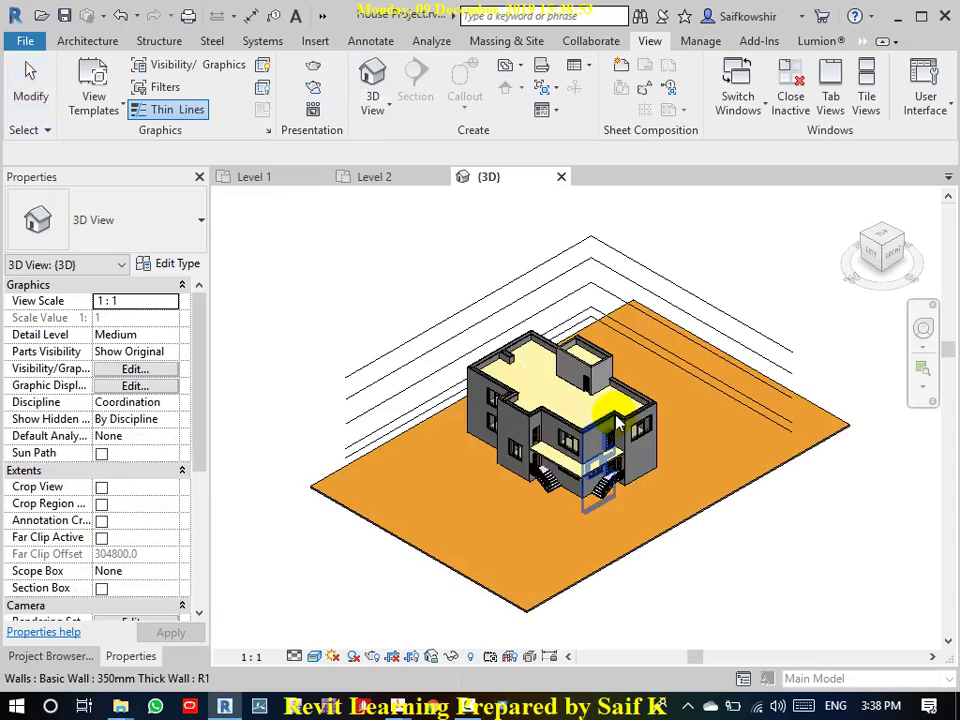
pyautogui.scroll(3, 612, 490)
pyautogui.scroll(2, 514, 482)
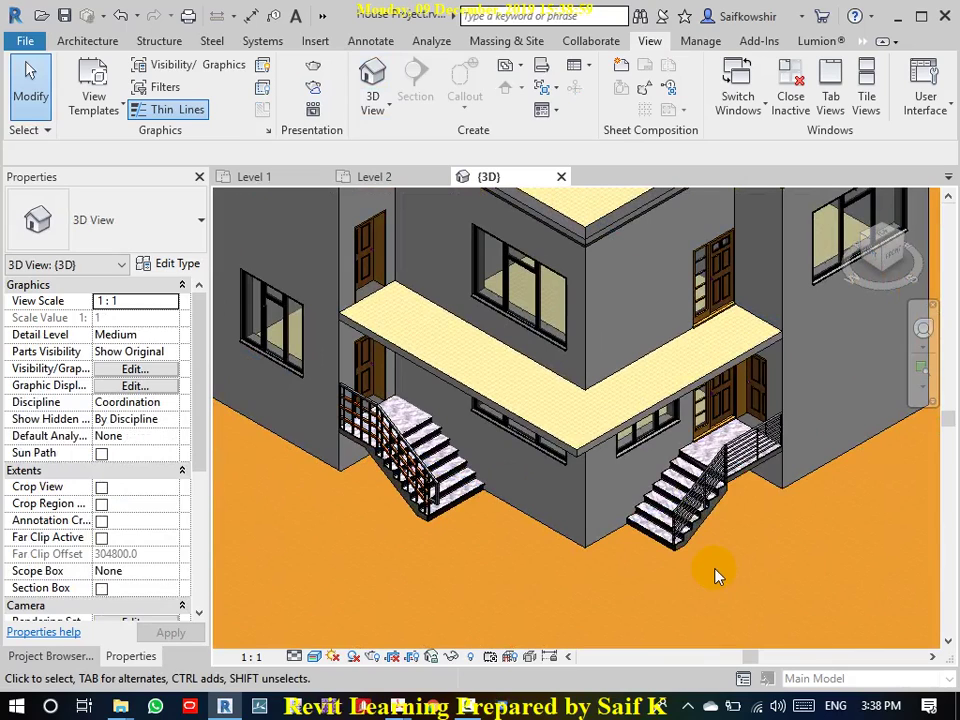
pyautogui.click(586, 450)
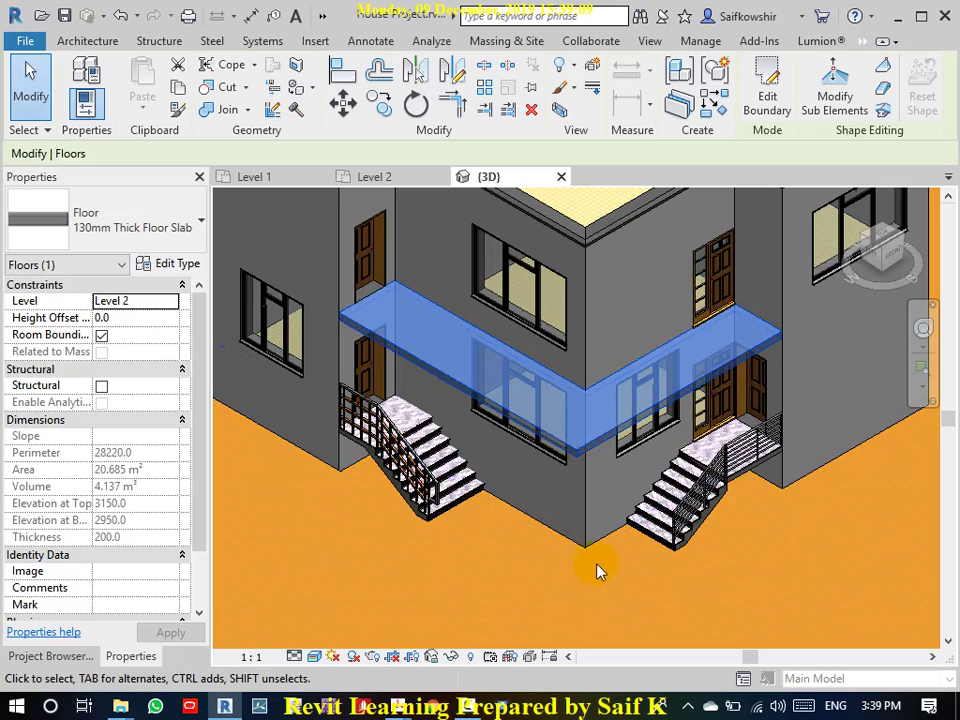
pyautogui.scroll(-3, 669, 403)
pyautogui.moveTo(761, 381); pyautogui.dragTo(708, 424, button='middle')
pyautogui.scroll(1, 715, 370)
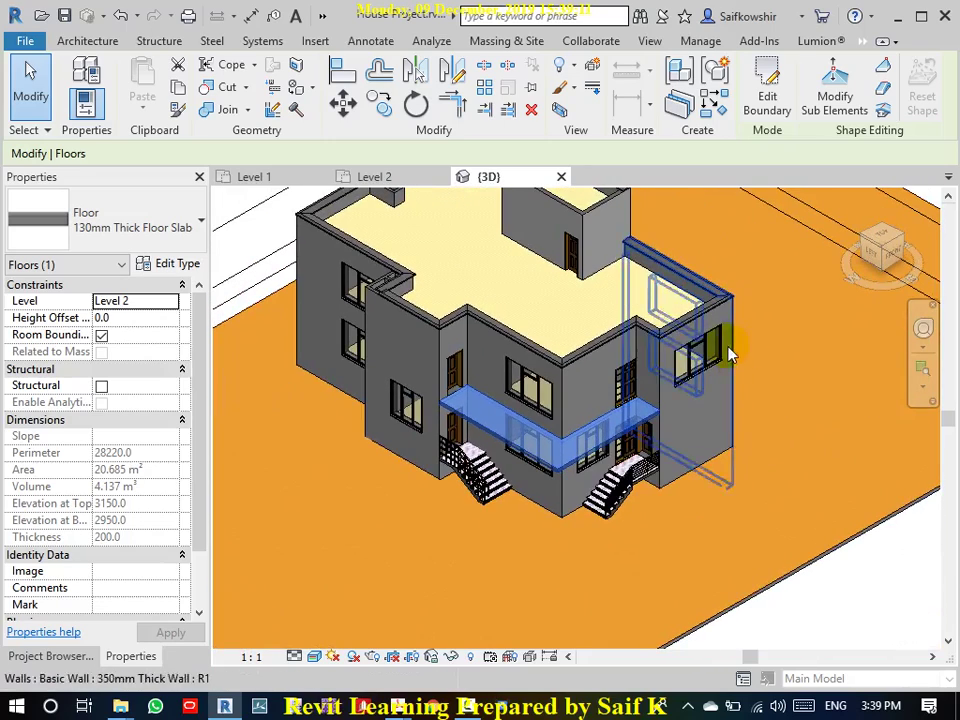
pyautogui.scroll(1, 695, 345)
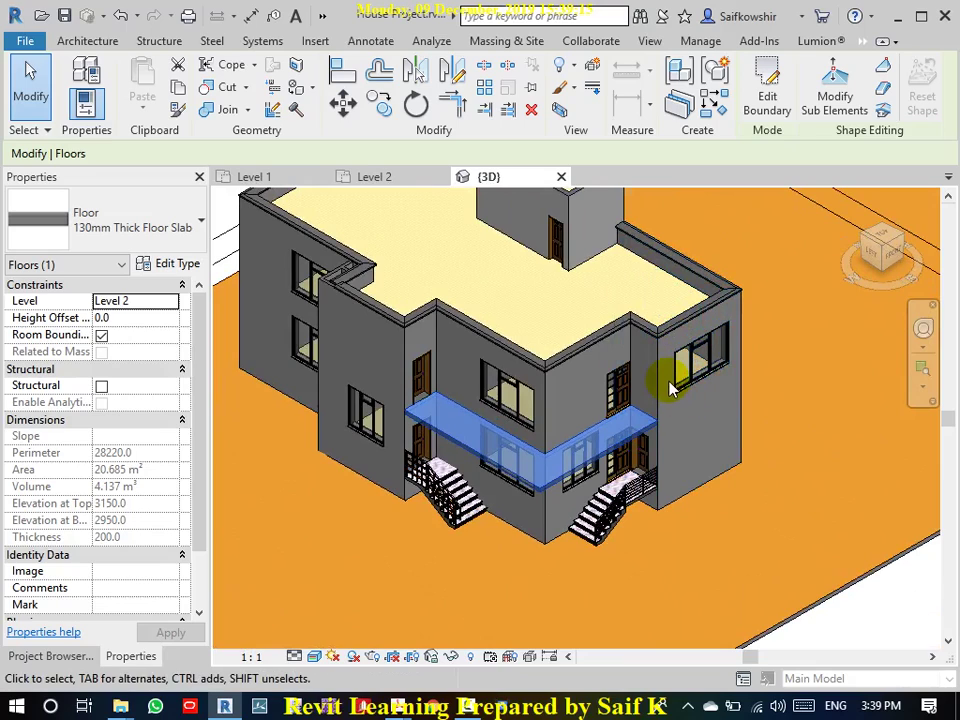
pyautogui.scroll(1, 620, 428)
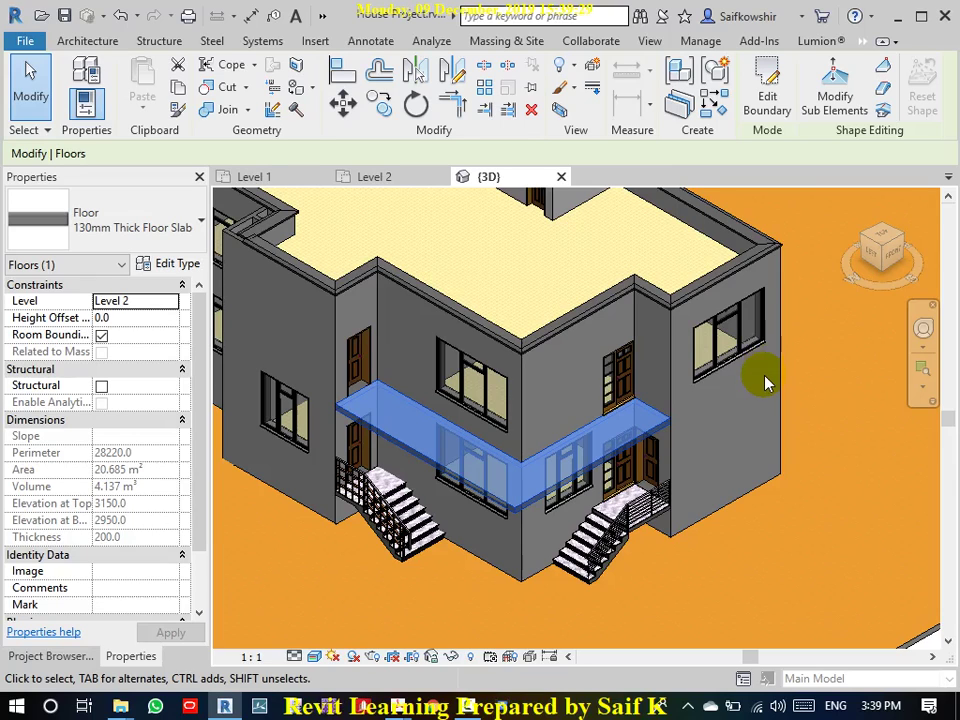
pyautogui.moveTo(805, 441)
pyautogui.keyDown('shift'); pyautogui.mouseDown(button='middle')
pyautogui.moveTo(485, 635)
pyautogui.moveTo(647, 501)
pyautogui.moveTo(580, 556)
pyautogui.mouseUp(button='middle'); pyautogui.keyUp('shift')
pyautogui.click(512, 611)
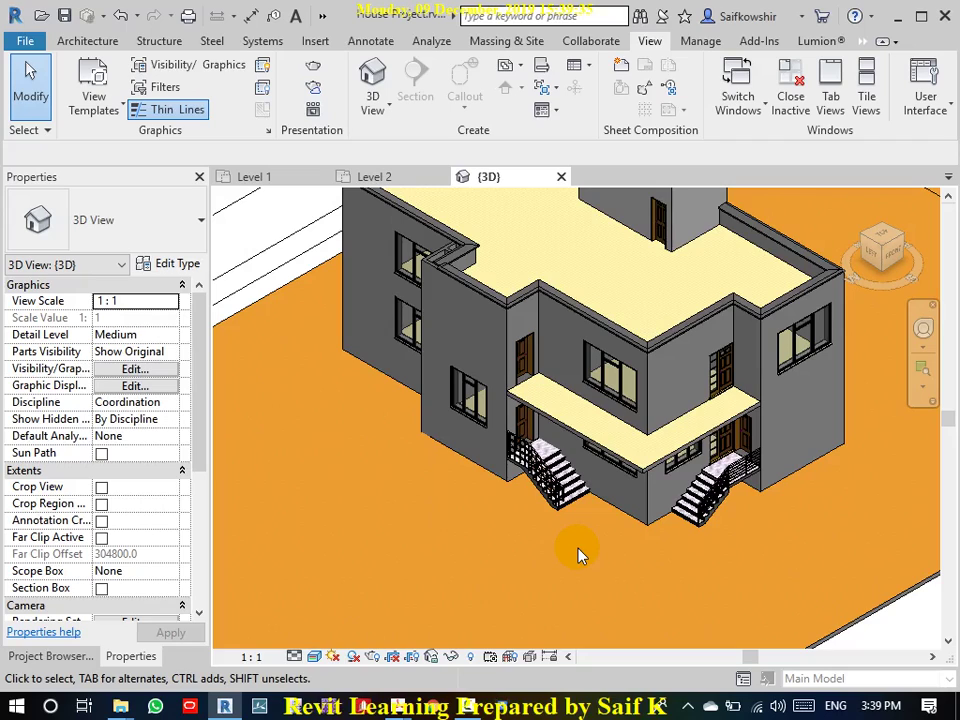
# - Open Level 2 and start a railing Sketch Path with an offset of -50
pyautogui.click(86, 657)
pyautogui.doubleClick(86, 278)
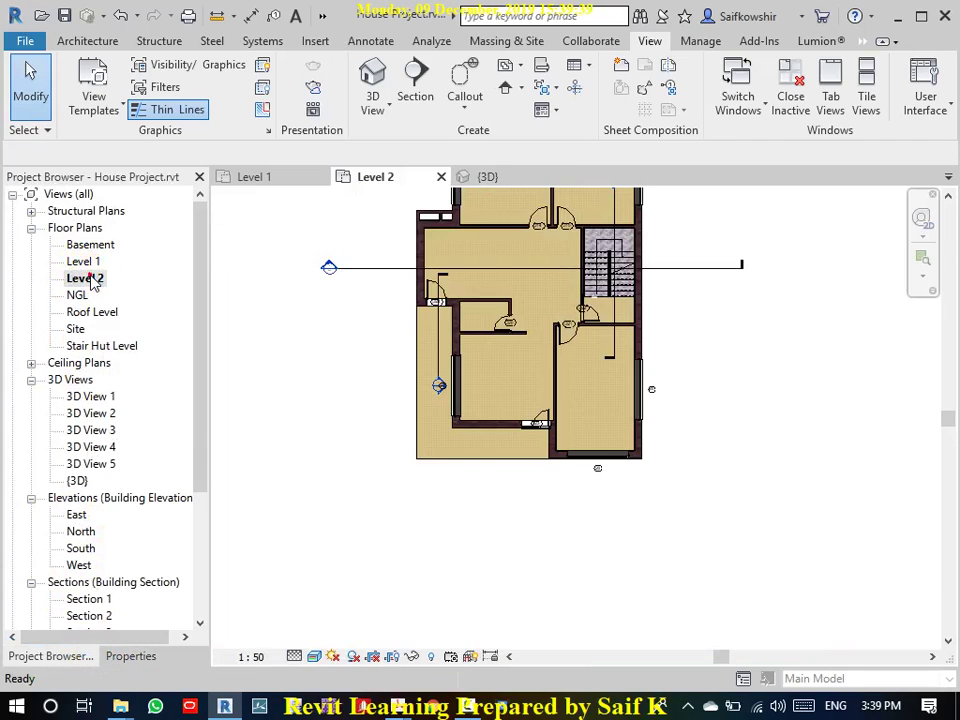
pyautogui.click(108, 40)
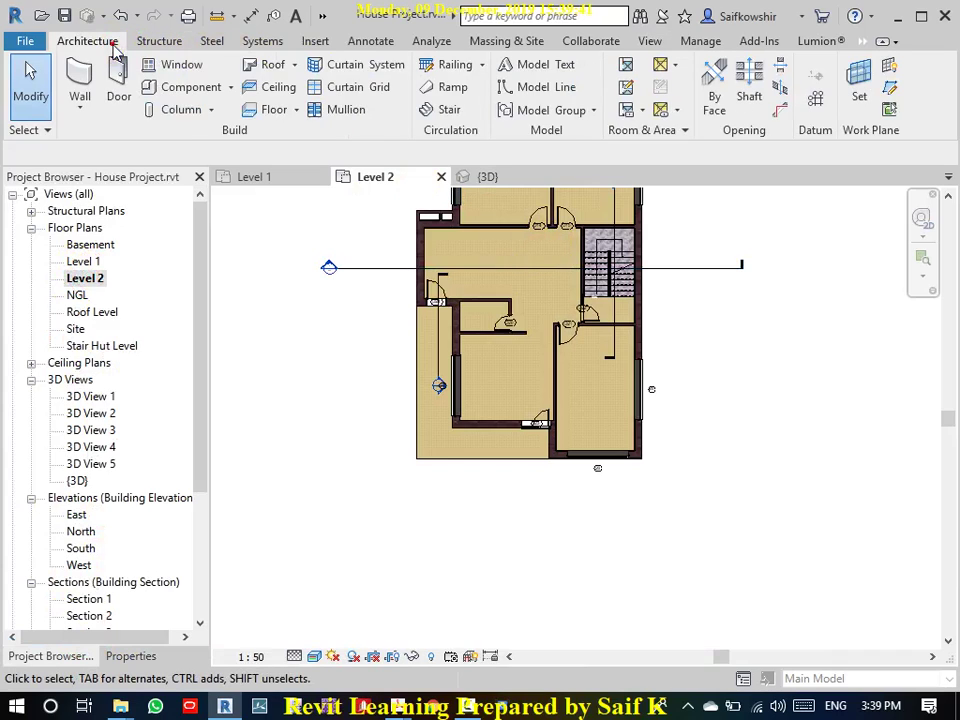
pyautogui.click(443, 65)
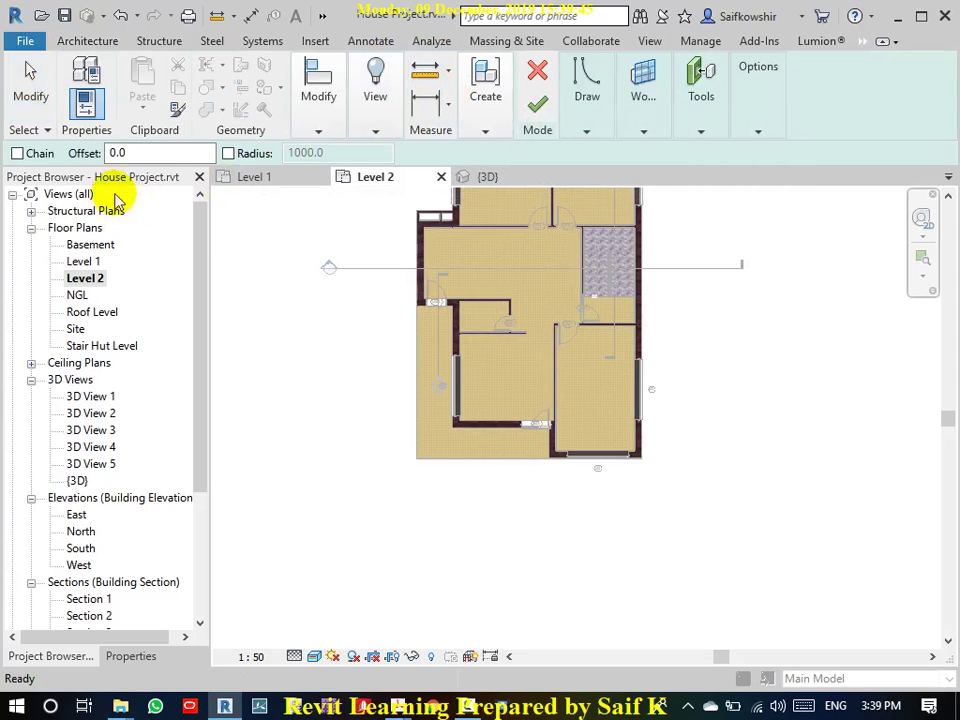
pyautogui.click(130, 655)
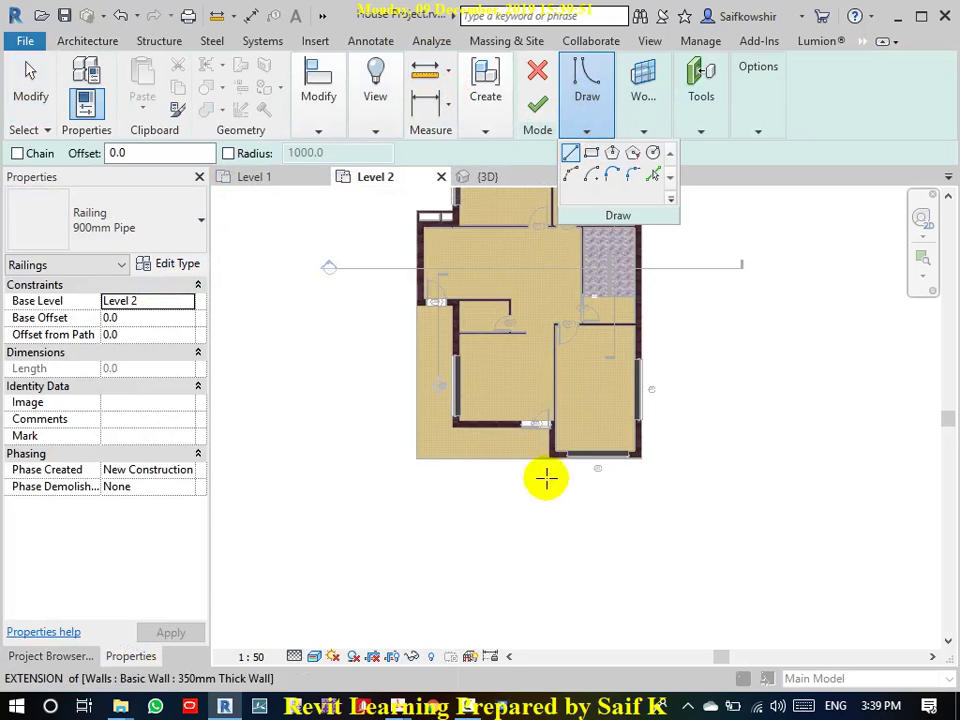
pyautogui.scroll(3, 546, 472)
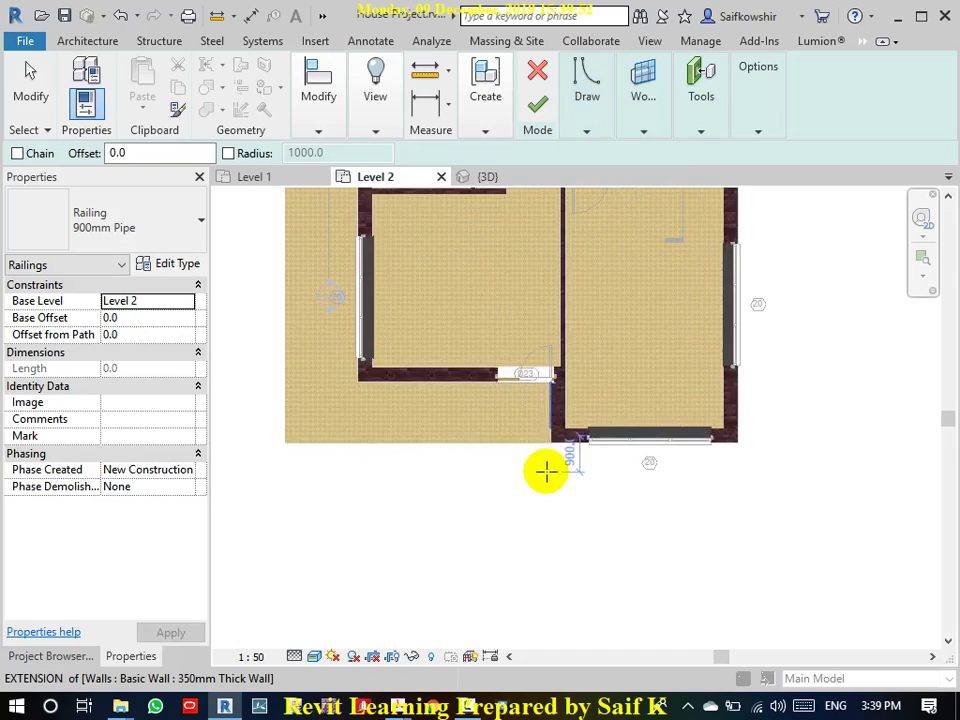
pyautogui.doubleClick(164, 152)
pyautogui.write('50')
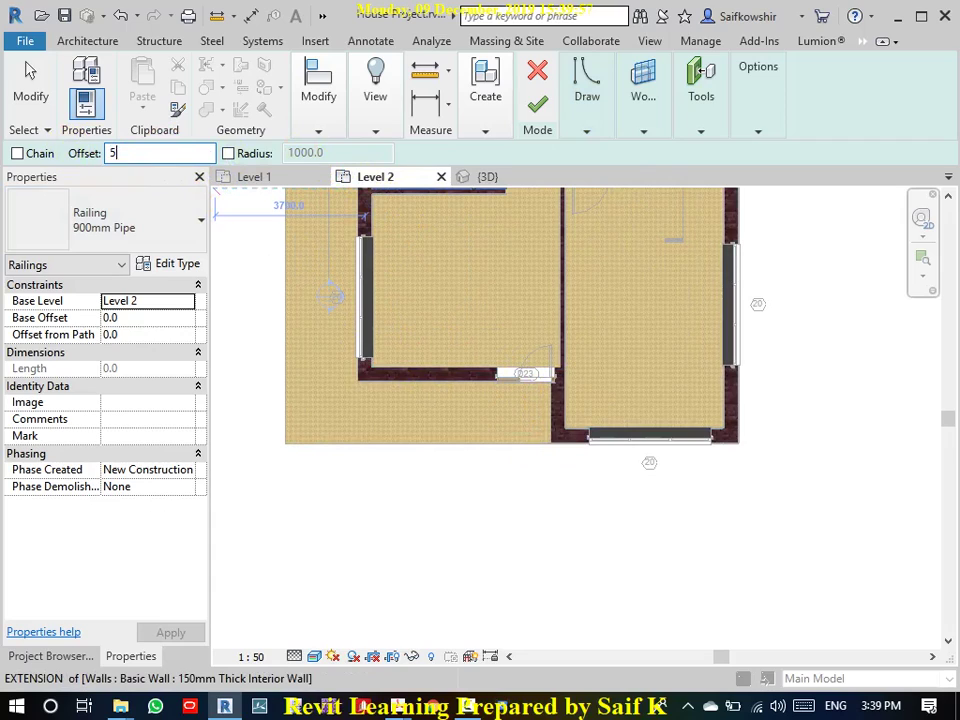
# - Draw the railing path along the balcony floor's bottom and left edges
pyautogui.click(543, 440)
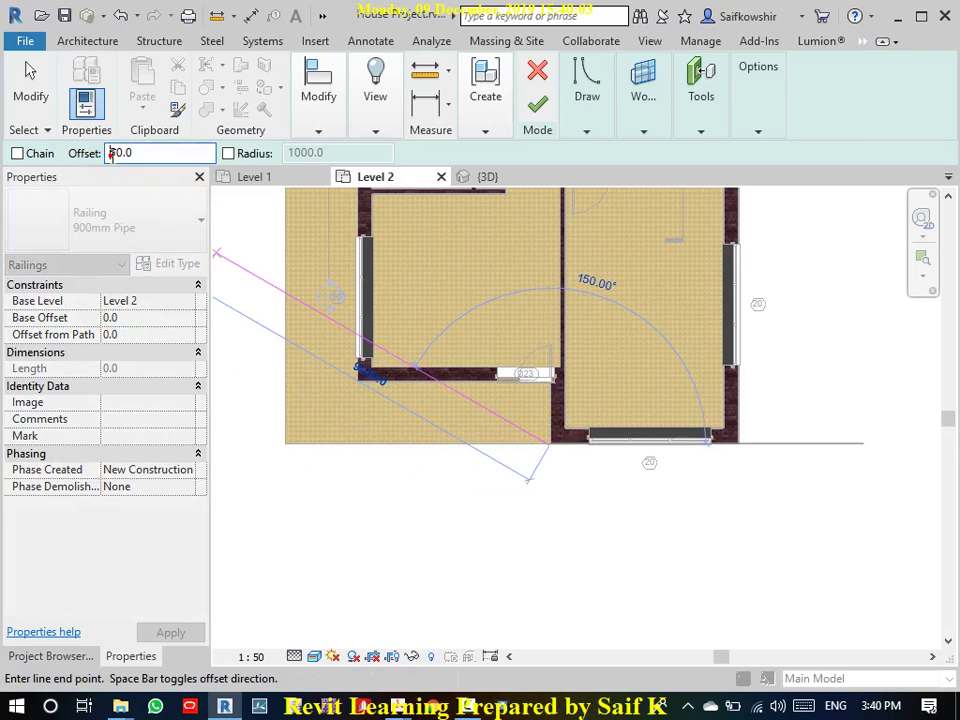
pyautogui.click(284, 441)
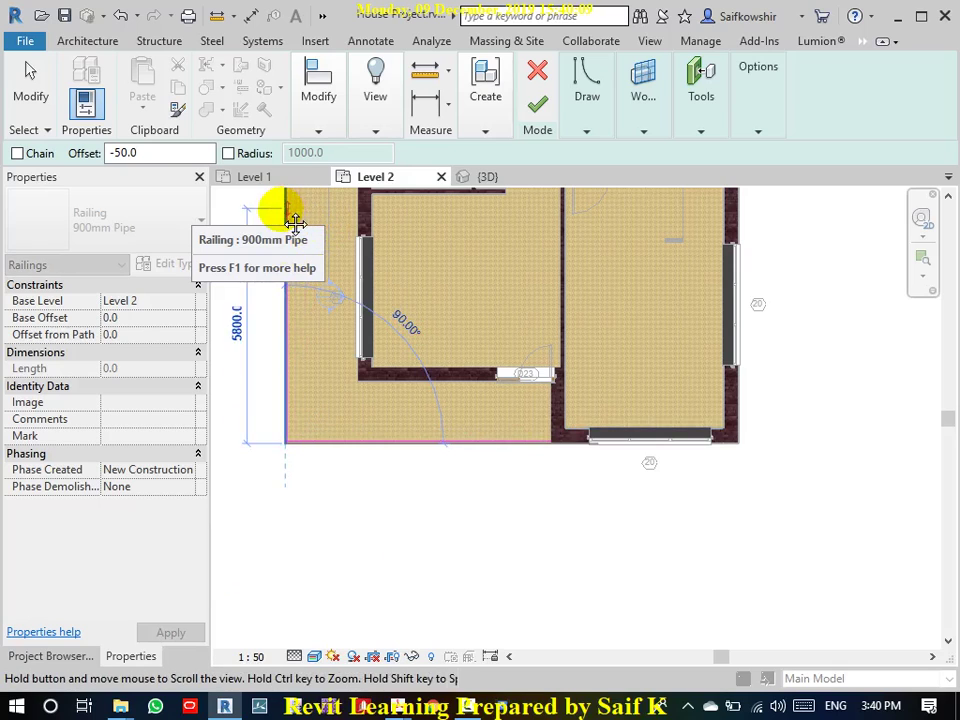
pyautogui.moveTo(289, 214); pyautogui.dragTo(377, 513, button='middle')
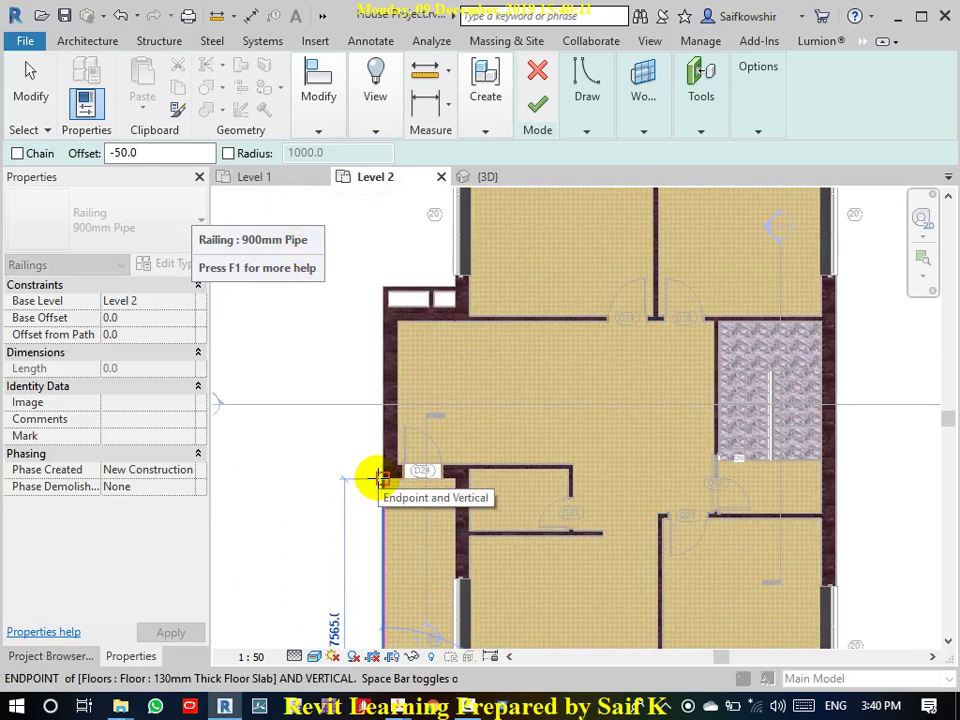
pyautogui.click(383, 476)
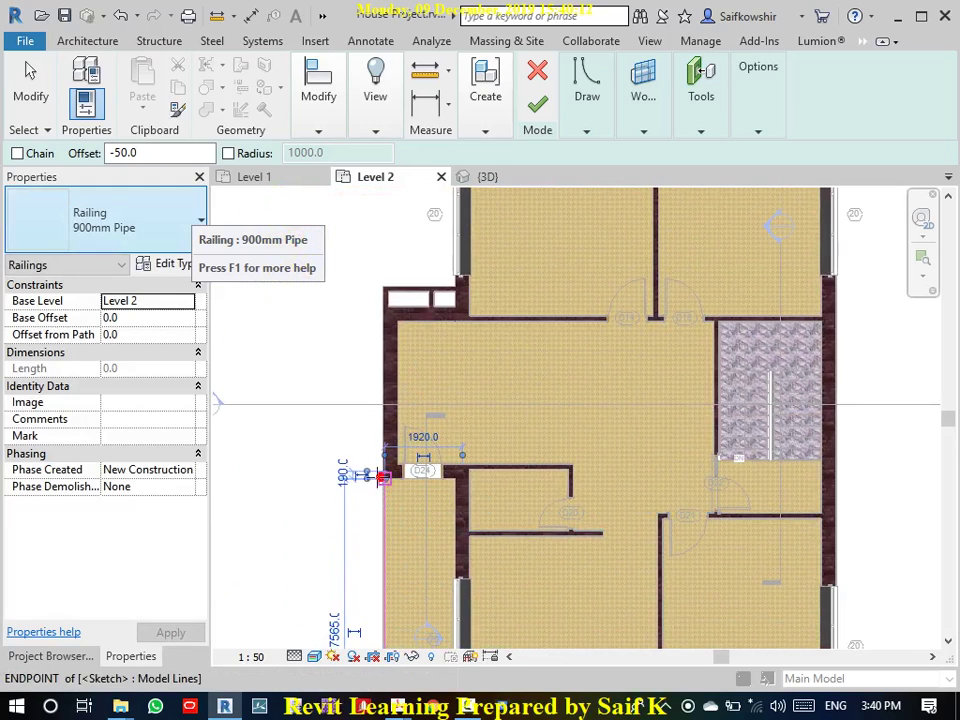
pyautogui.rightClick(336, 407)
pyautogui.click(356, 414)
pyautogui.moveTo(396, 556); pyautogui.dragTo(426, 305, button='middle')
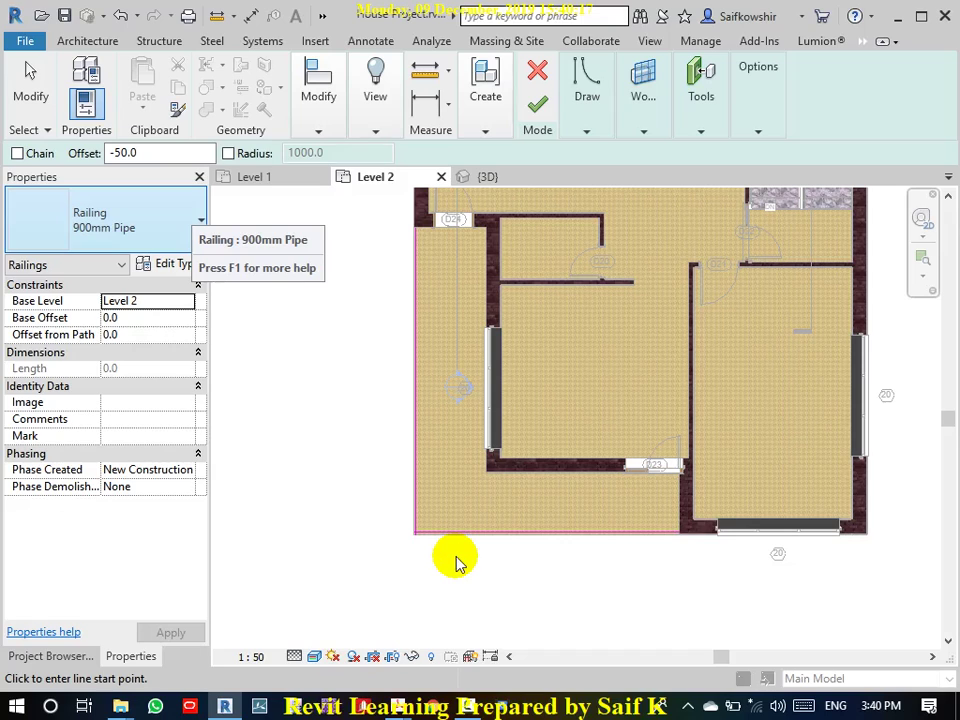
pyautogui.press('Escape')
# - Join the bottom and left railing lines at a corner with Trim/Extend (TR)
pyautogui.press('t')
pyautogui.press('r')
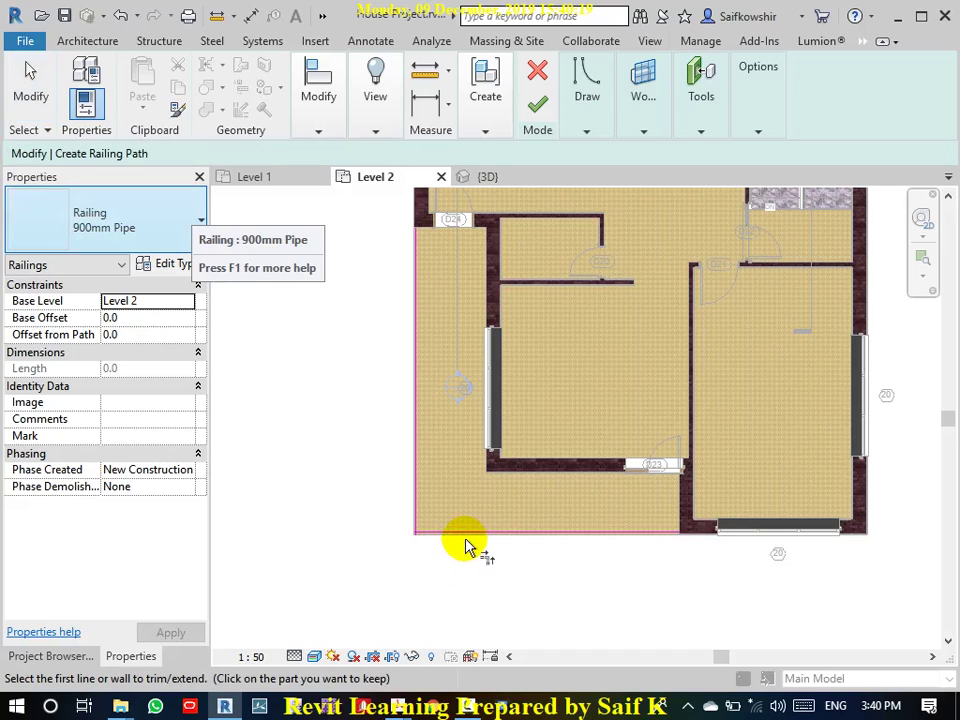
pyautogui.scroll(2, 455, 545)
pyautogui.click(421, 531)
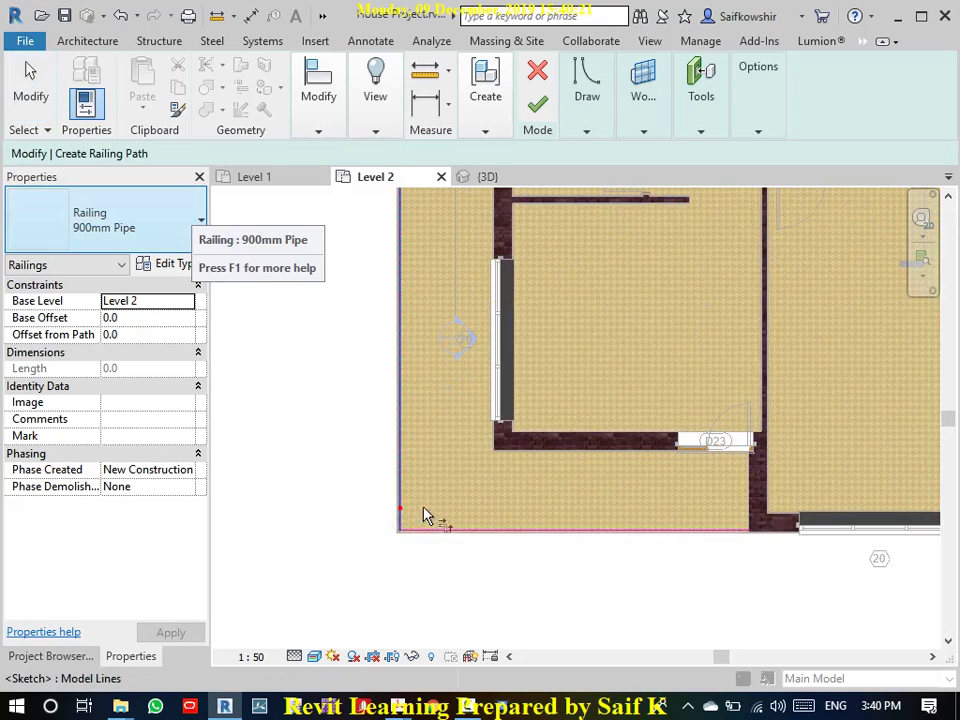
pyautogui.click(423, 515)
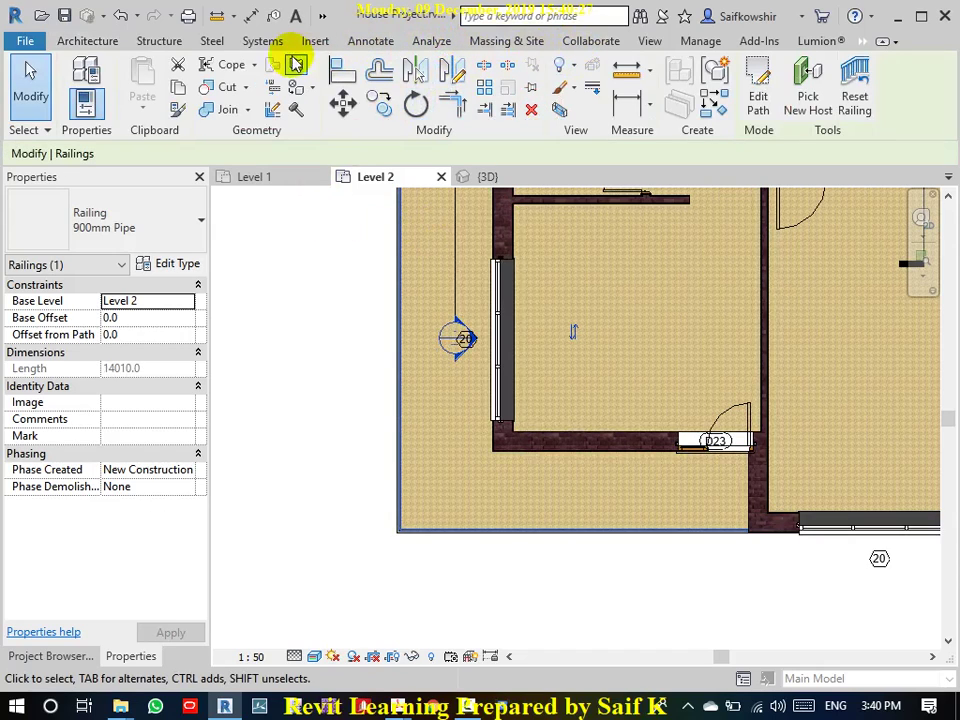
# - Open the 3D view, orbit toward the balcony and select its railing
pyautogui.click(652, 42)
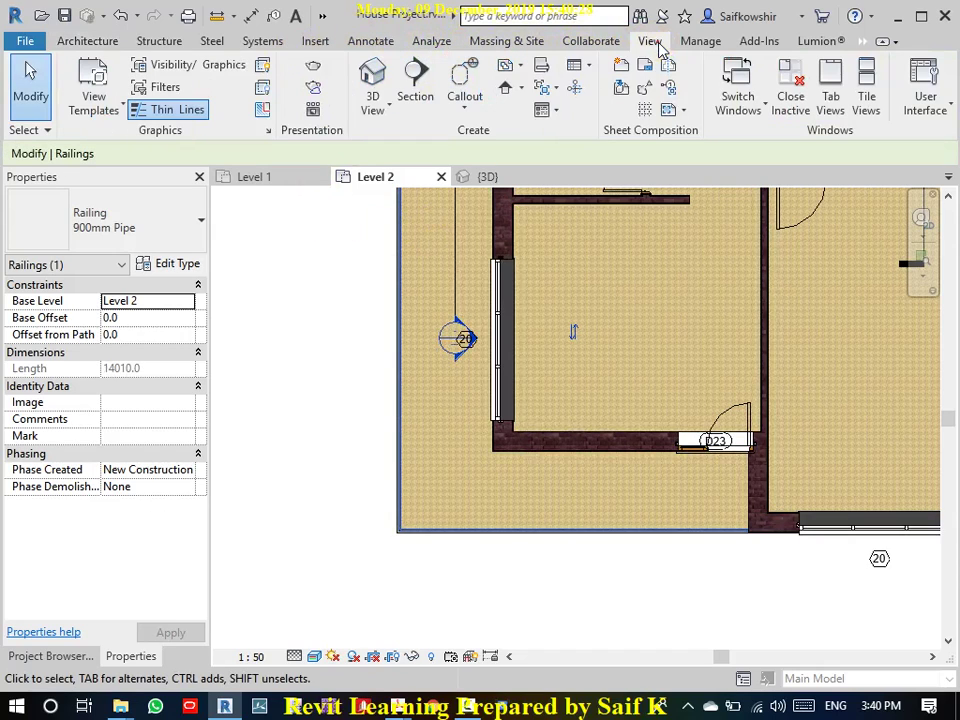
pyautogui.click(370, 72)
pyautogui.scroll(3, 650, 470)
pyautogui.scroll(1, 650, 470)
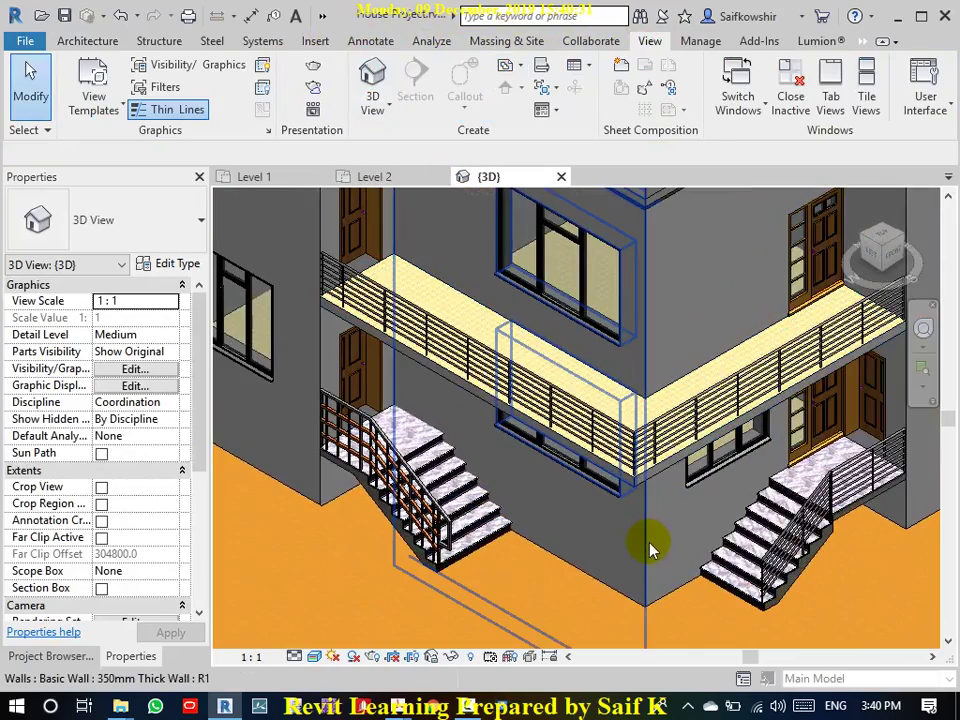
pyautogui.keyDown('shift'); pyautogui.moveTo(337, 575); pyautogui.dragTo(574, 519, button='middle'); pyautogui.keyUp('shift')
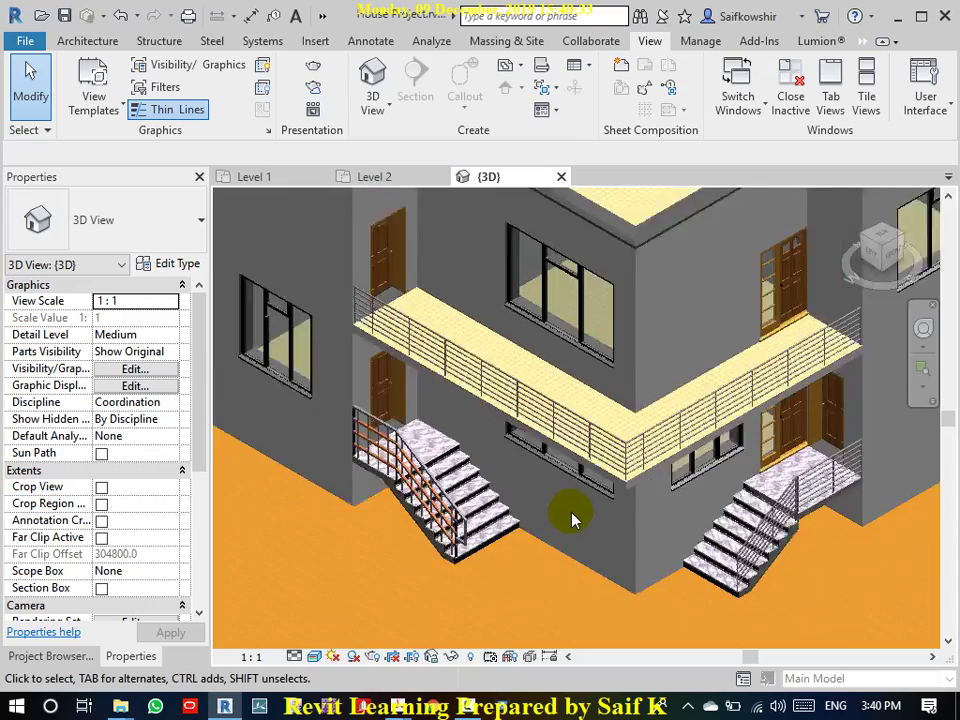
pyautogui.click(610, 450)
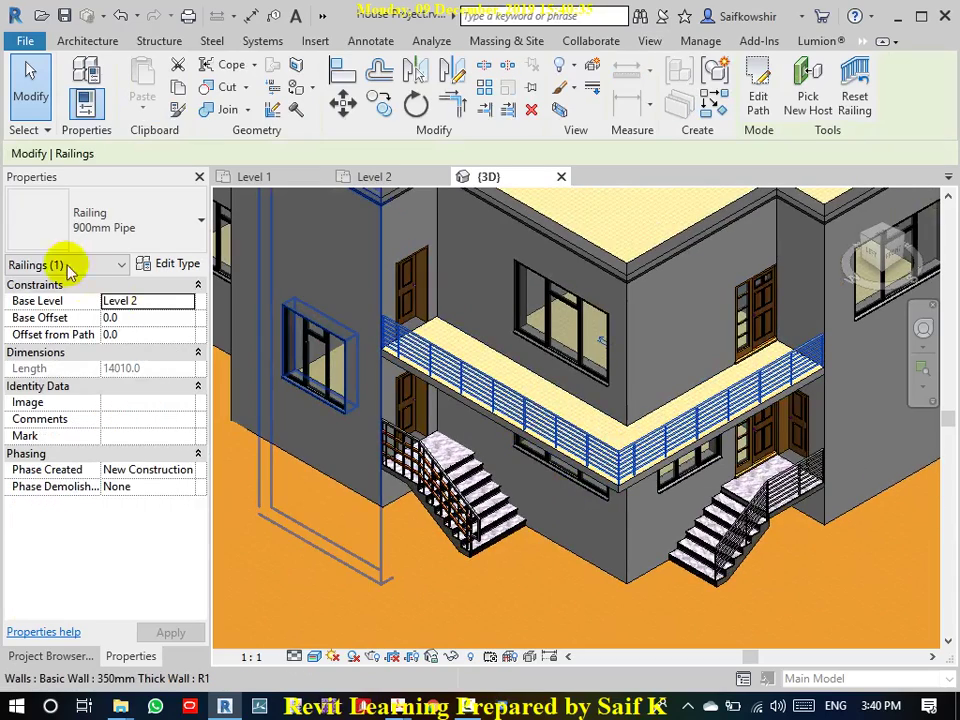
# - Try 900mm Rectangular and 900mm Rectangular 3, then settle on Glass Panel - Bottom Fill
pyautogui.click(96, 215)
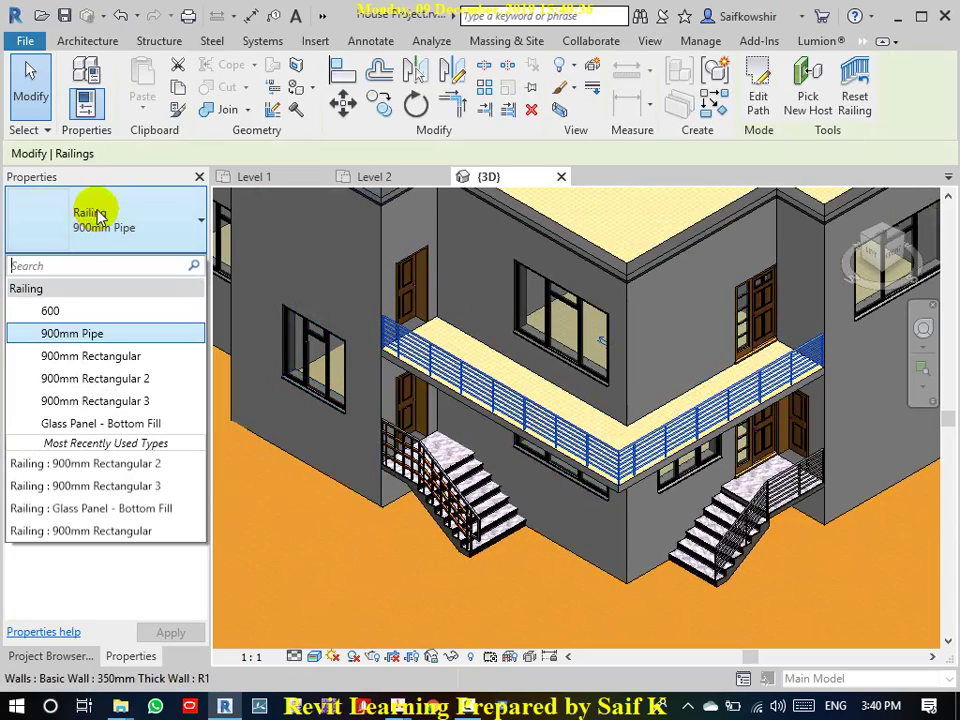
pyautogui.click(100, 356)
pyautogui.scroll(2, 668, 532)
pyautogui.scroll(2, 668, 532)
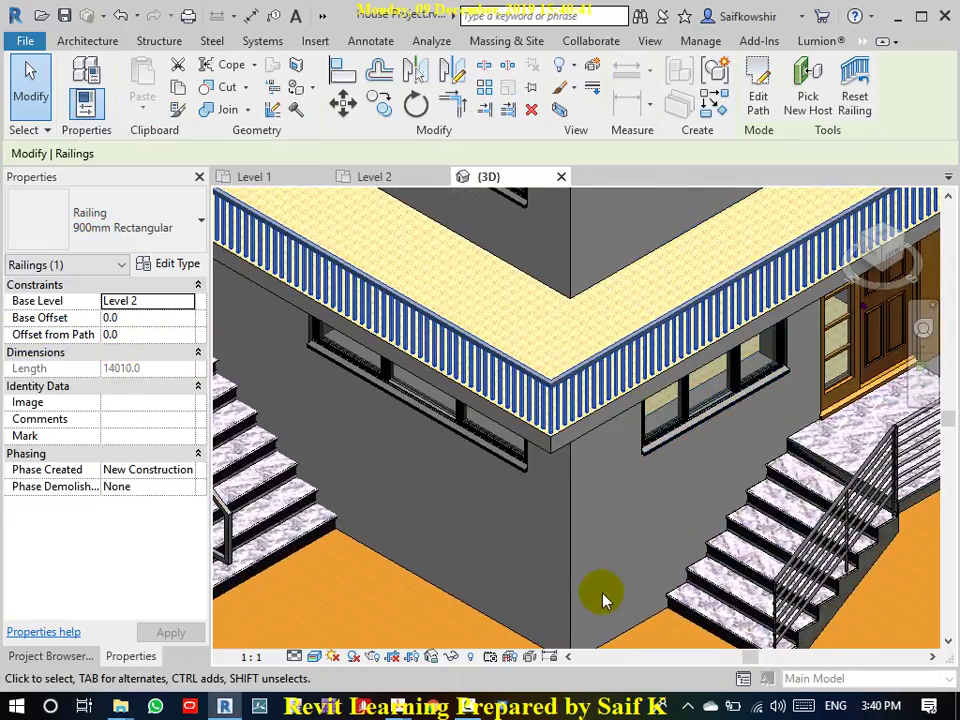
pyautogui.click(100, 221)
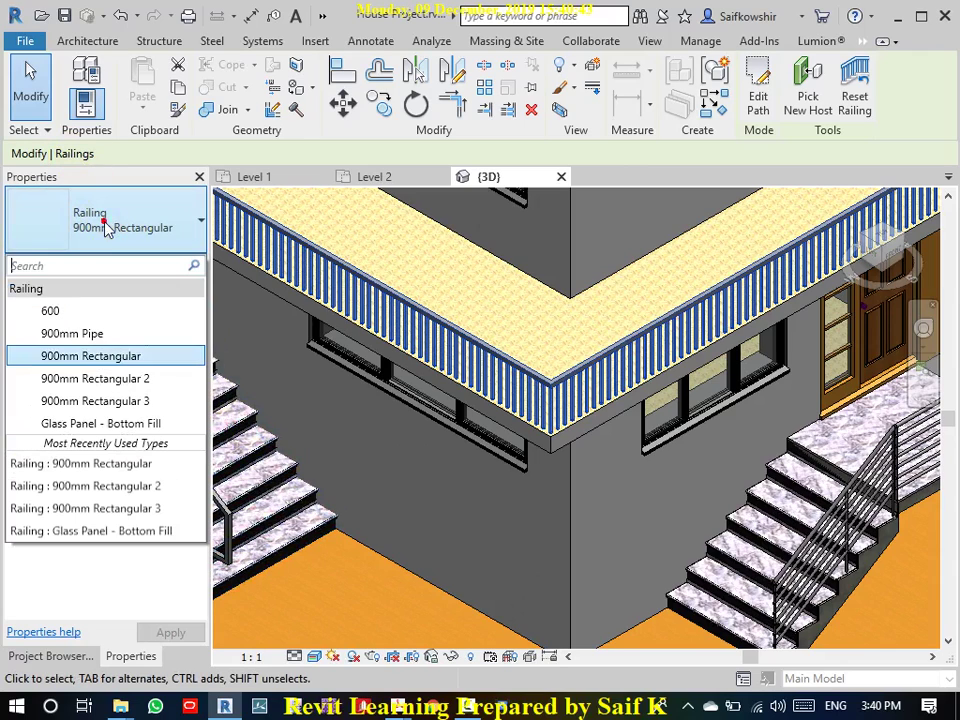
pyautogui.click(140, 401)
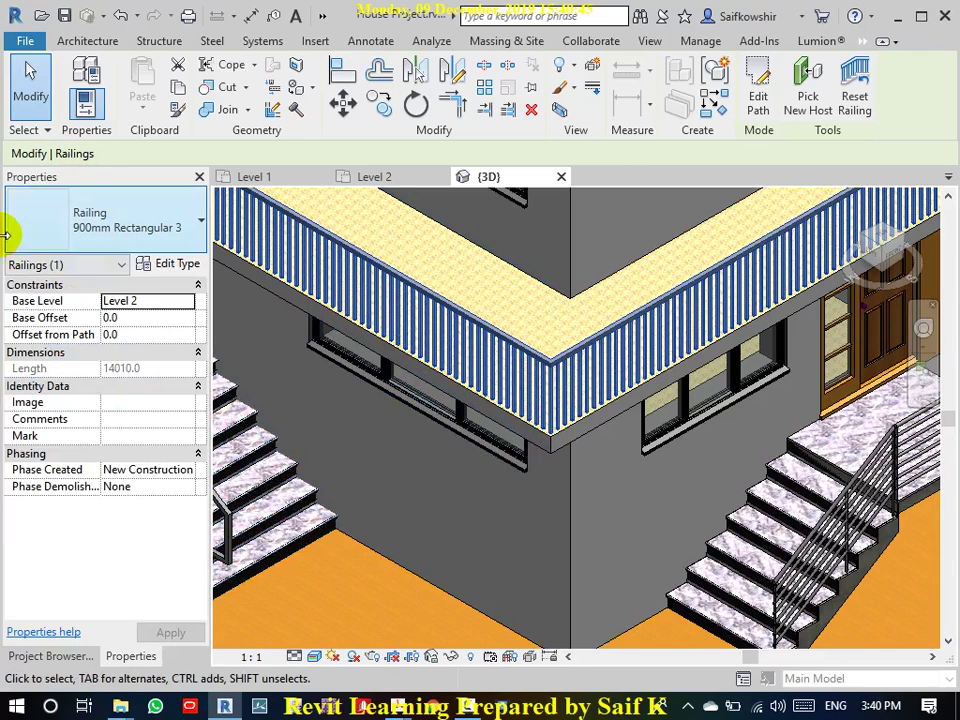
pyautogui.click(130, 247)
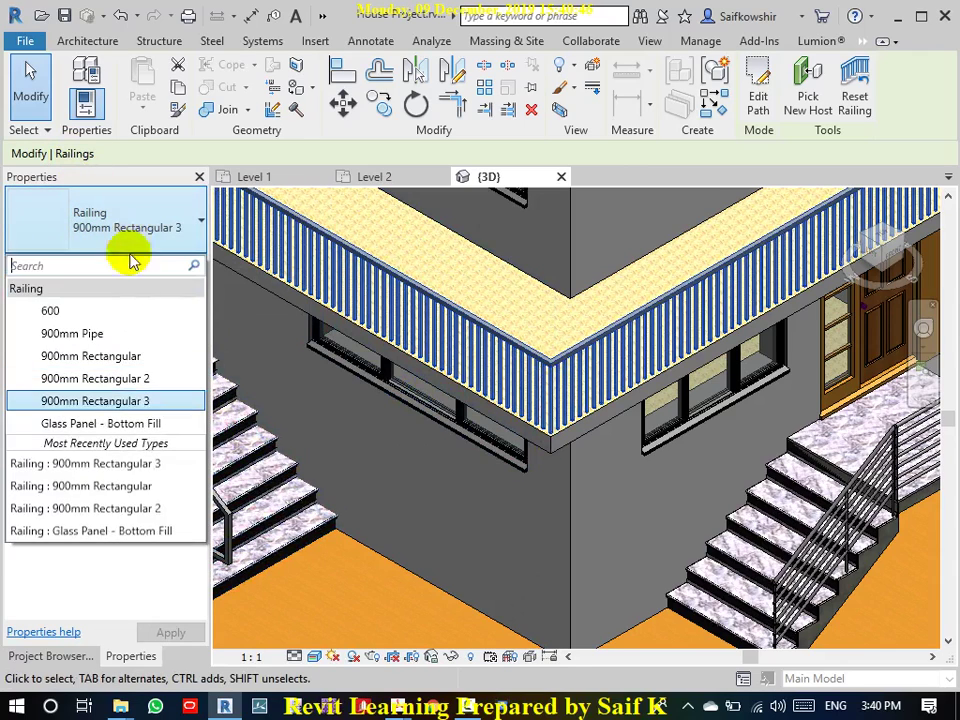
pyautogui.click(135, 424)
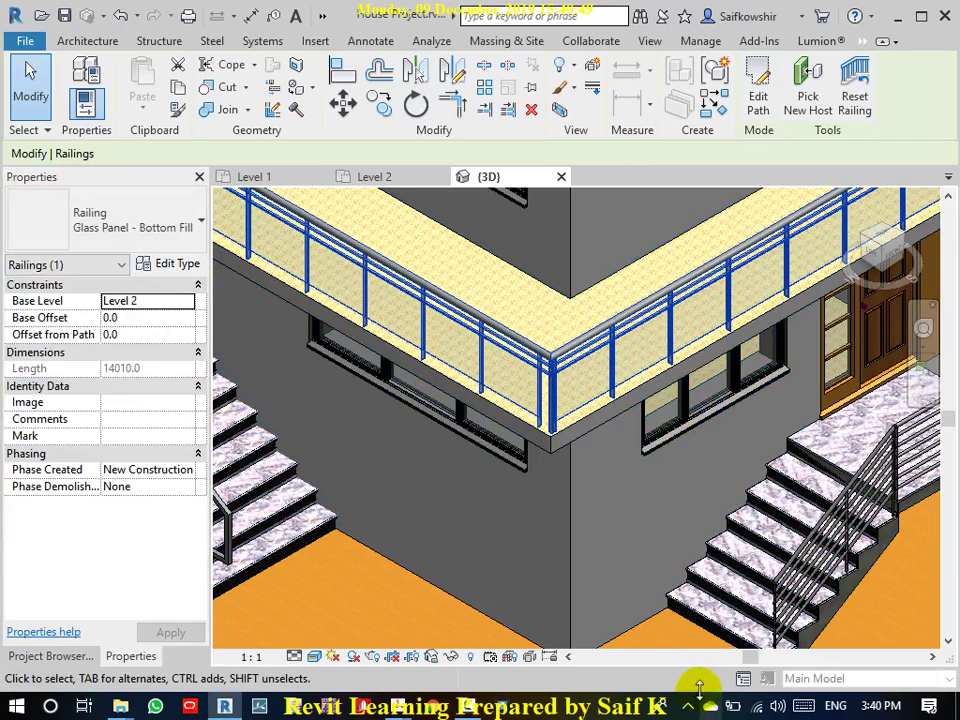
pyautogui.scroll(-4, 662, 418)
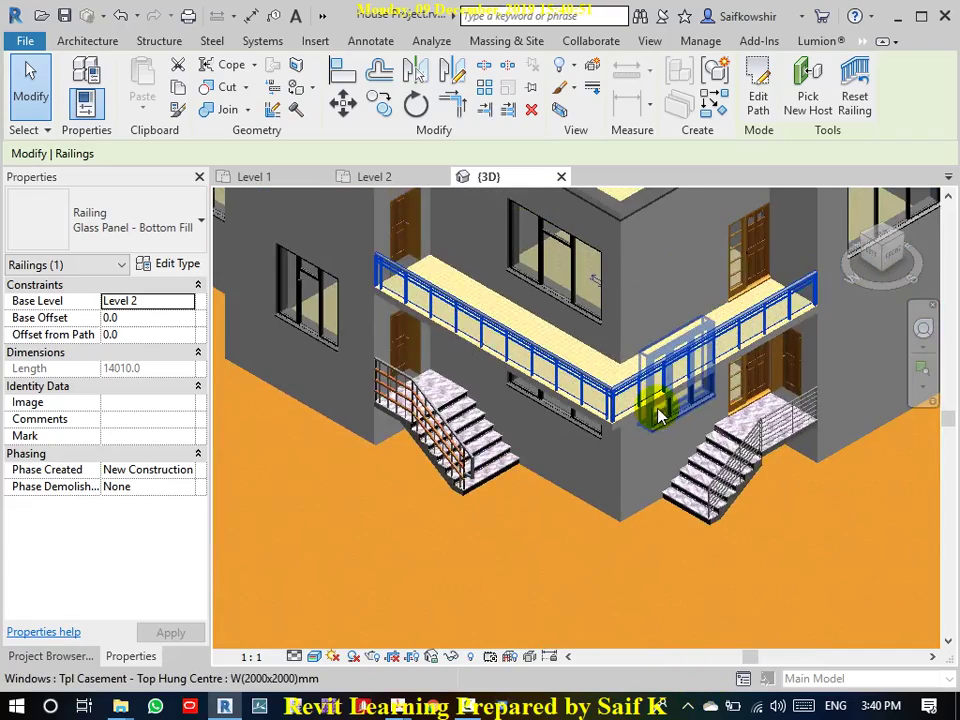
pyautogui.click(410, 568)
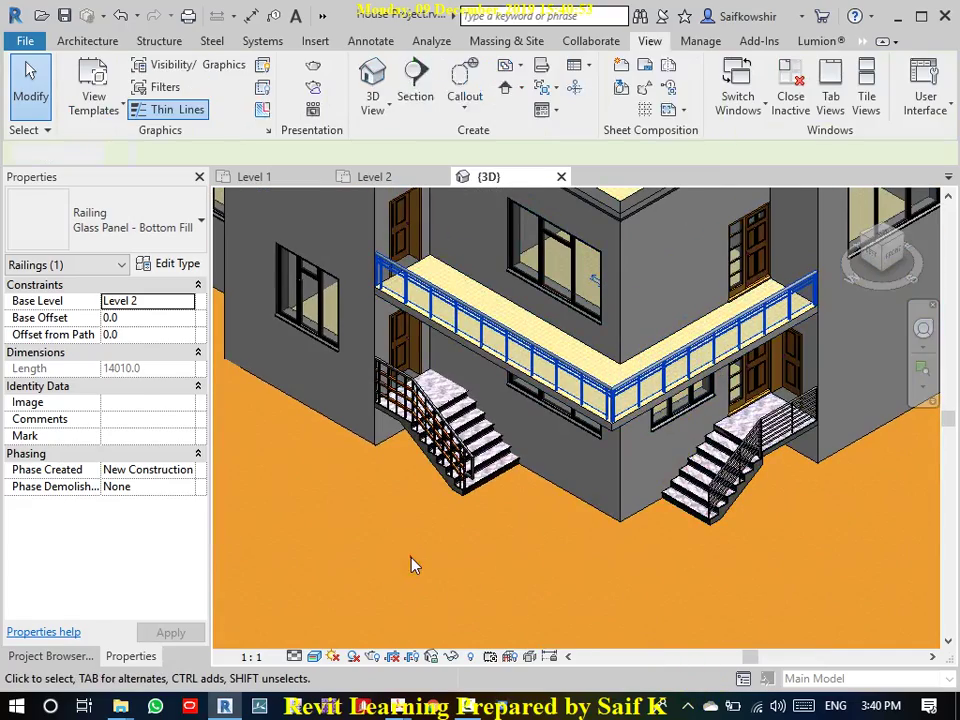
# - Orbit round to the side wall with the upper window, then zoom back out to the whole house
pyautogui.moveTo(600, 583)
pyautogui.keyDown('shift'); pyautogui.mouseDown(button='middle')
pyautogui.moveTo(606, 572)
pyautogui.moveTo(548, 563)
pyautogui.moveTo(465, 579)
pyautogui.moveTo(462, 566)
pyautogui.mouseUp(button='middle'); pyautogui.keyUp('shift')
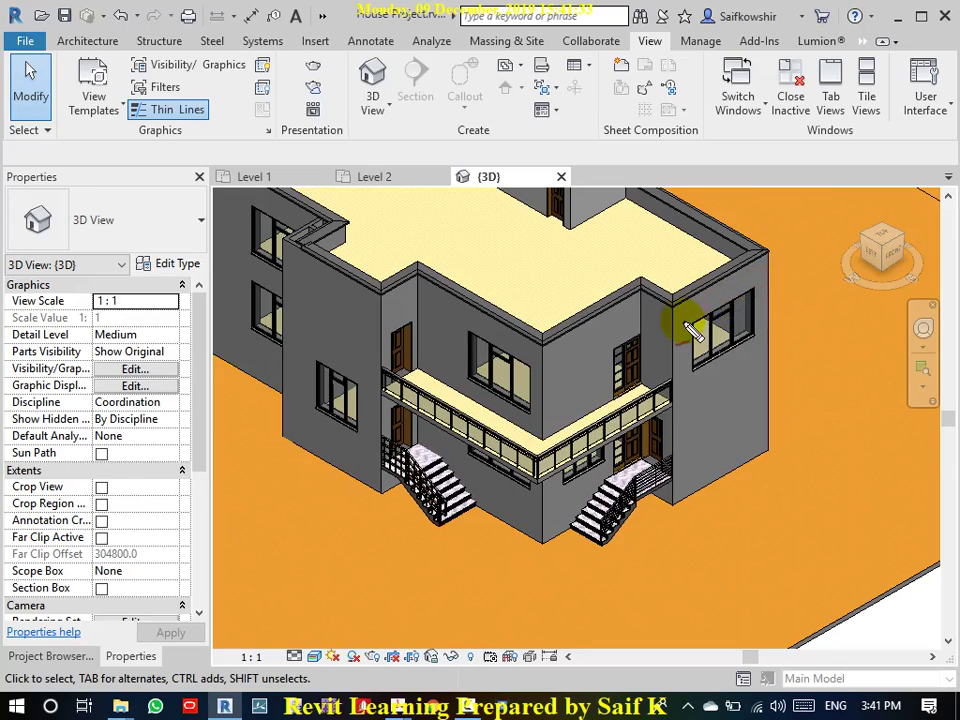
pyautogui.moveTo(683, 322)
pyautogui.mouseDown()
pyautogui.moveTo(757, 292)
pyautogui.moveTo(790, 302)
pyautogui.moveTo(722, 330)
pyautogui.moveTo(690, 326)
pyautogui.mouseUp()
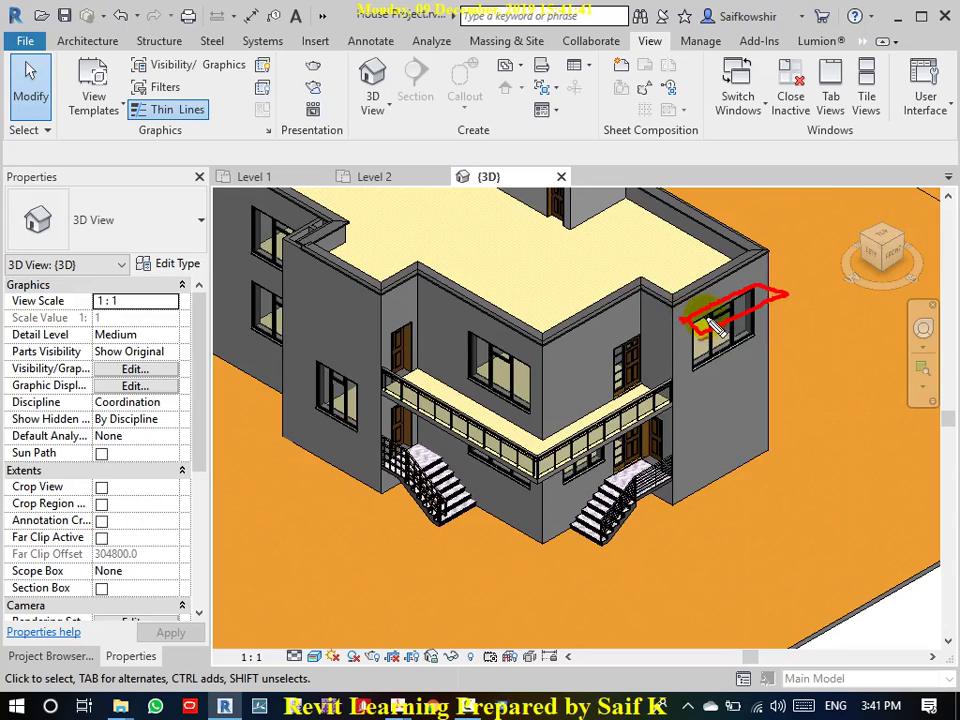
pyautogui.moveTo(689, 321)
pyautogui.mouseDown()
pyautogui.moveTo(741, 303)
pyautogui.moveTo(683, 322)
pyautogui.moveTo(692, 373)
pyautogui.mouseUp()
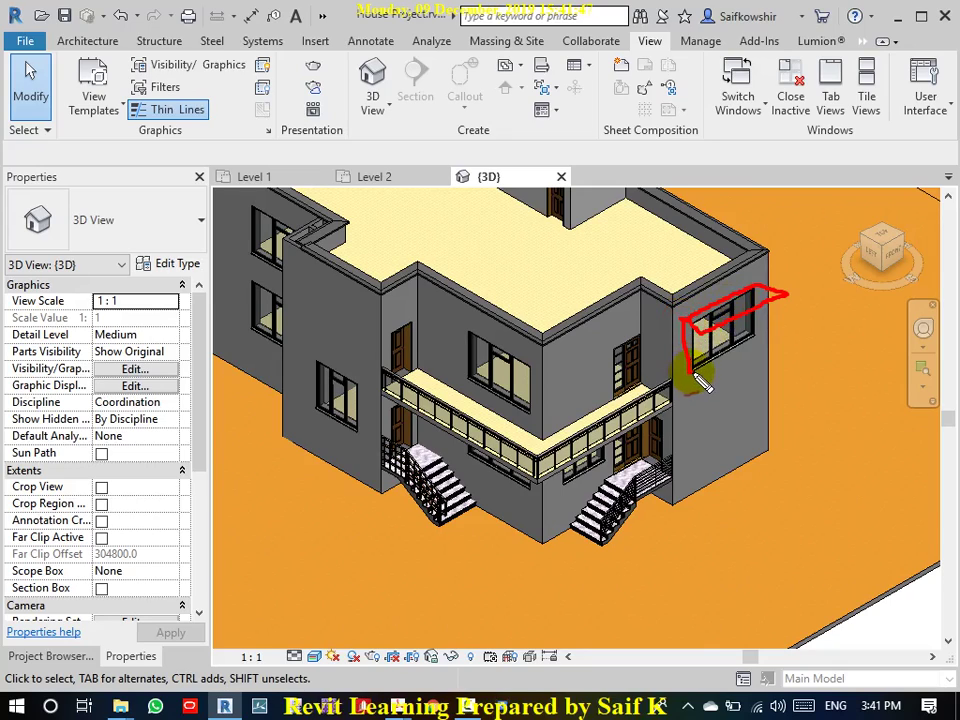
pyautogui.moveTo(700, 378)
pyautogui.mouseDown()
pyautogui.moveTo(697, 332)
pyautogui.moveTo(756, 356)
pyautogui.moveTo(762, 292)
pyautogui.mouseUp()
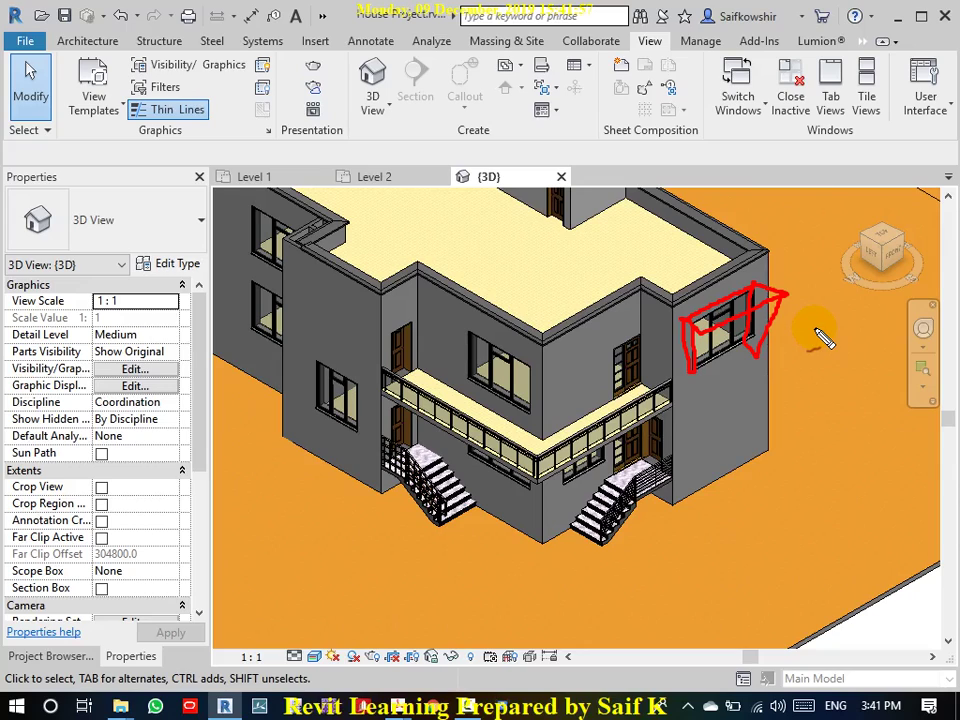
pyautogui.press('Escape')
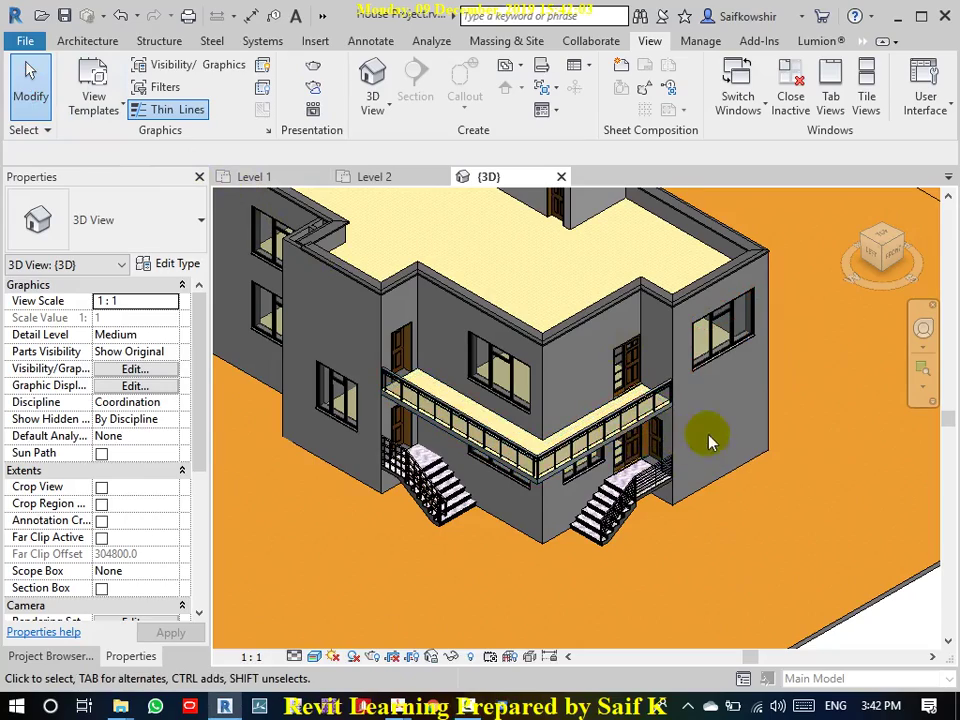
pyautogui.scroll(-3, 699, 439)
pyautogui.scroll(2, 759, 456)
# - Recentre the house in the 3D view and bring up the Project Browser's view list
pyautogui.moveTo(754, 400); pyautogui.dragTo(746, 418, button='middle')
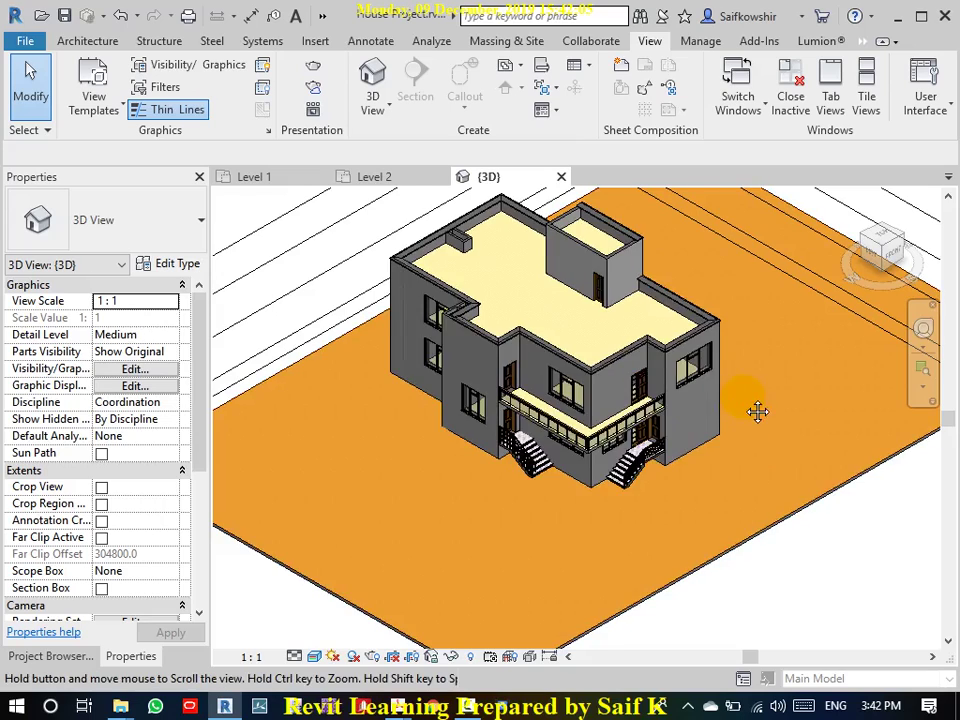
pyautogui.scroll(3, 709, 421)
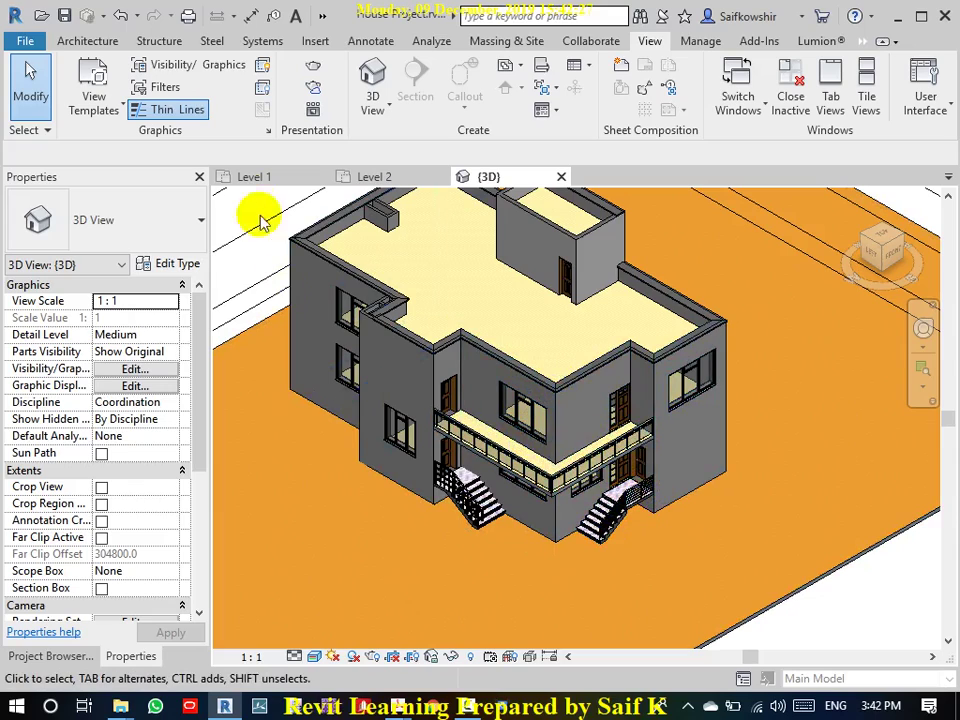
pyautogui.click(76, 656)
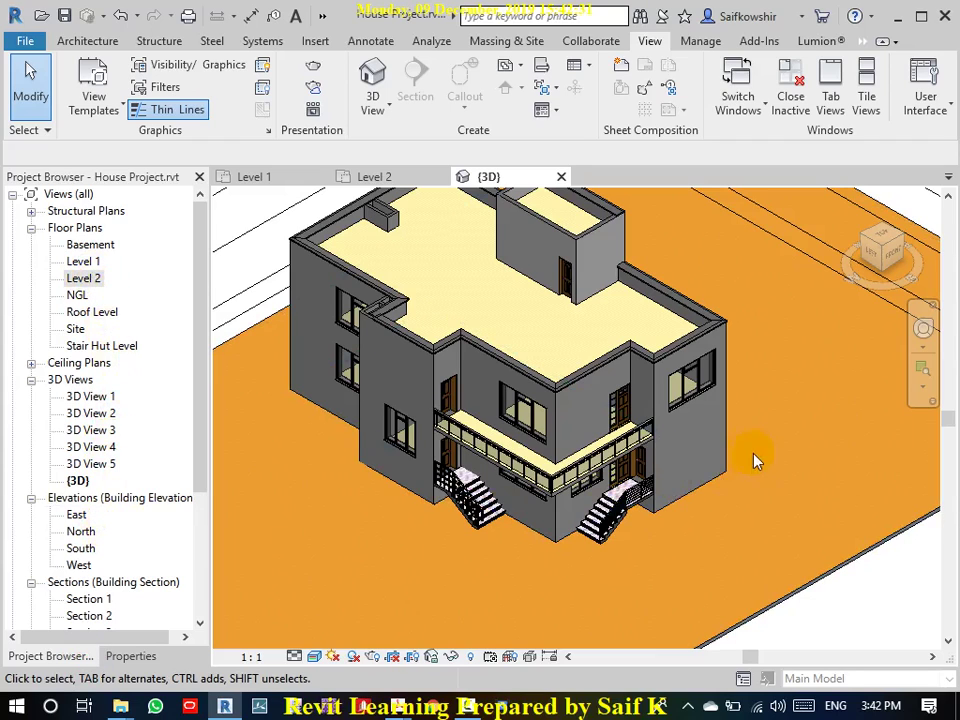
# - Open the South elevation and choose Component > Model In-Place on the Architecture tab
pyautogui.doubleClick(82, 549)
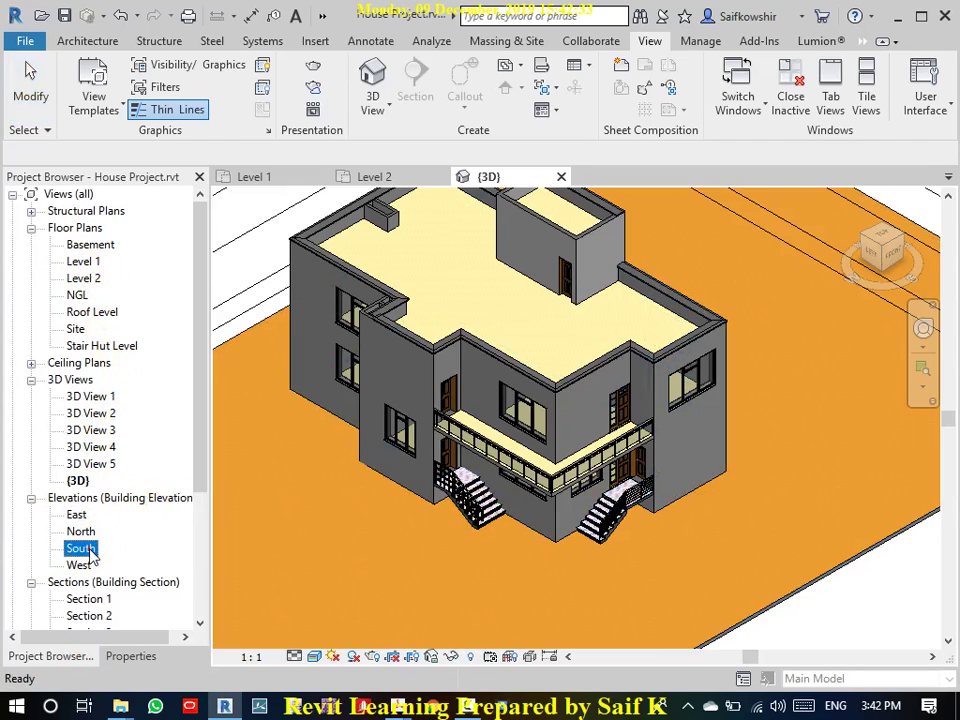
pyautogui.scroll(3, 612, 440)
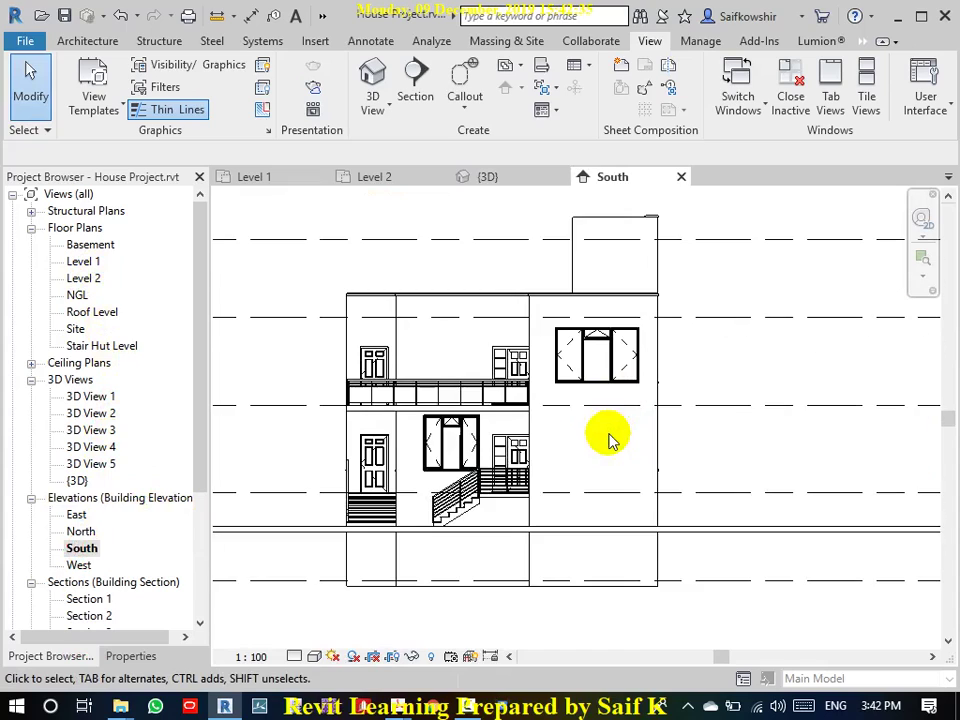
pyautogui.scroll(-1, 696, 454)
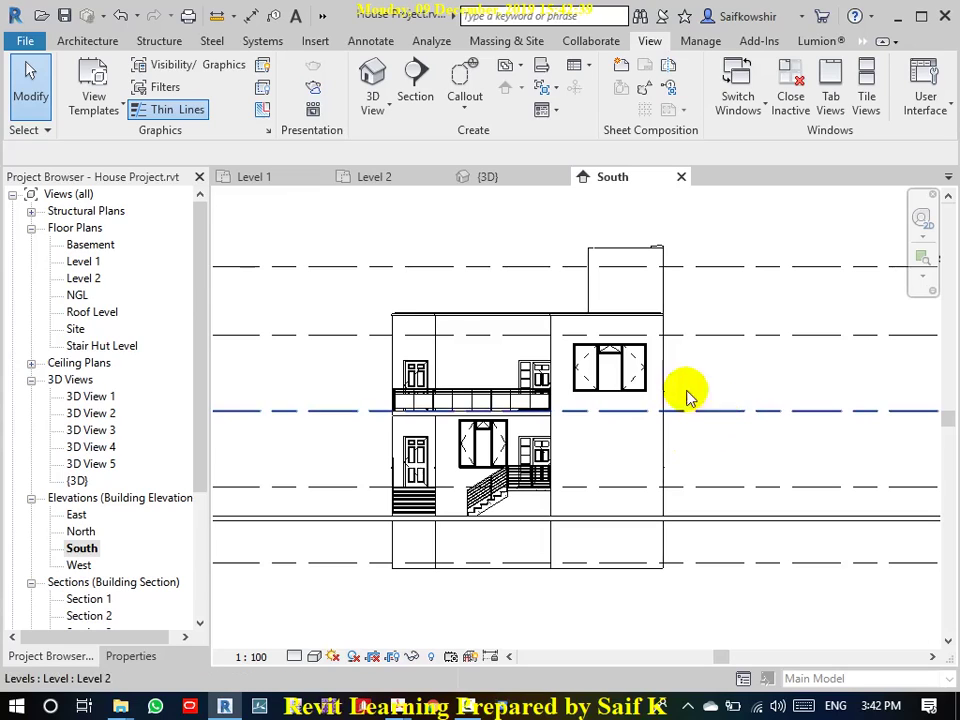
pyautogui.click(85, 41)
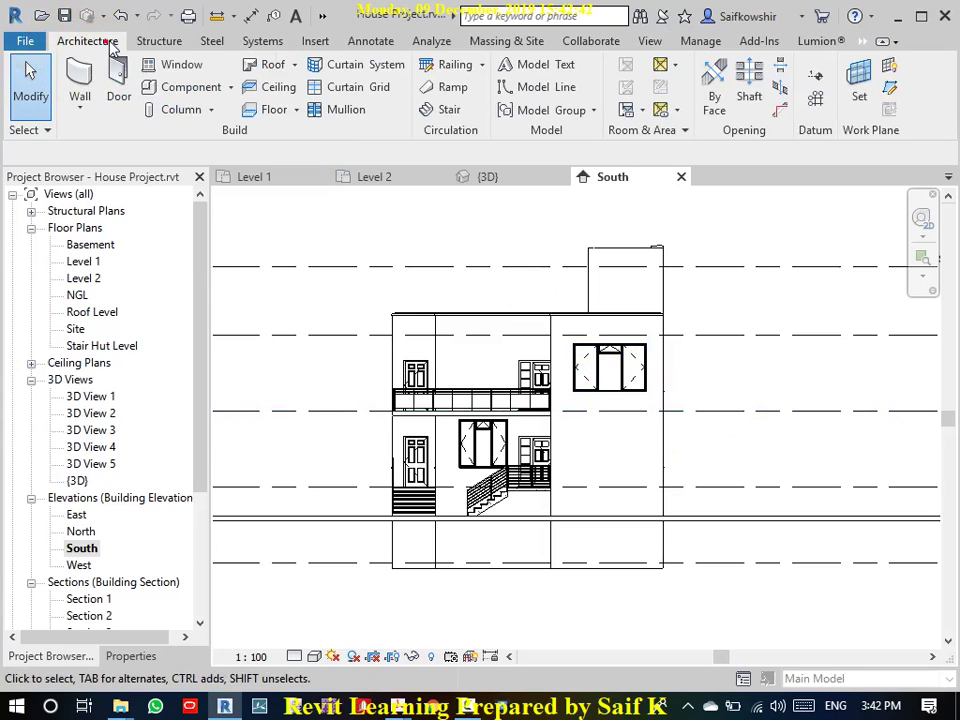
pyautogui.click(230, 88)
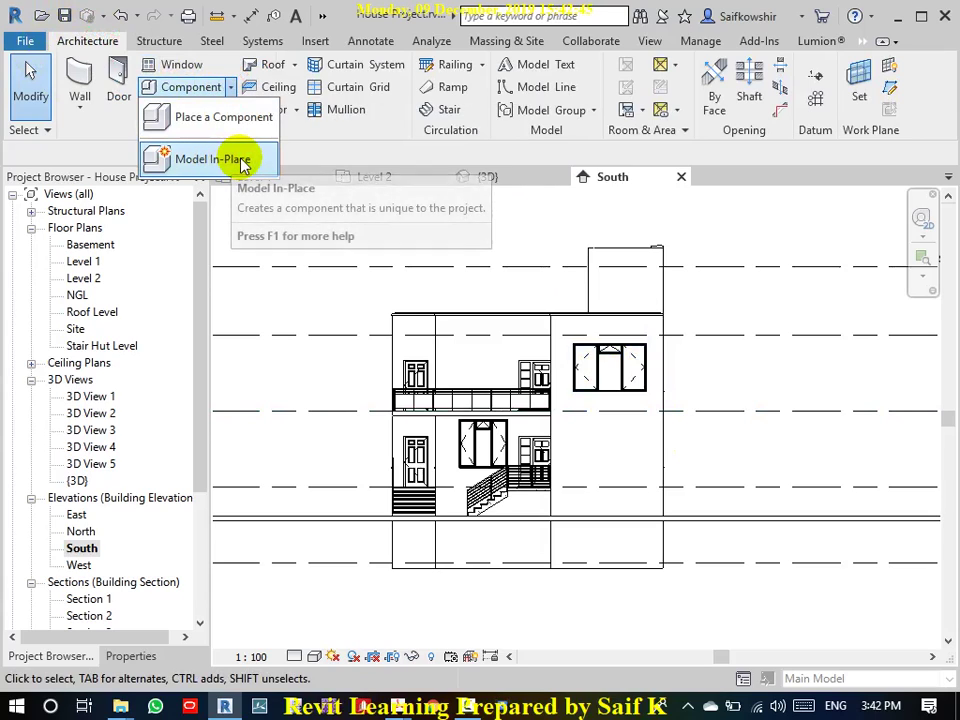
pyautogui.moveTo(212, 159)
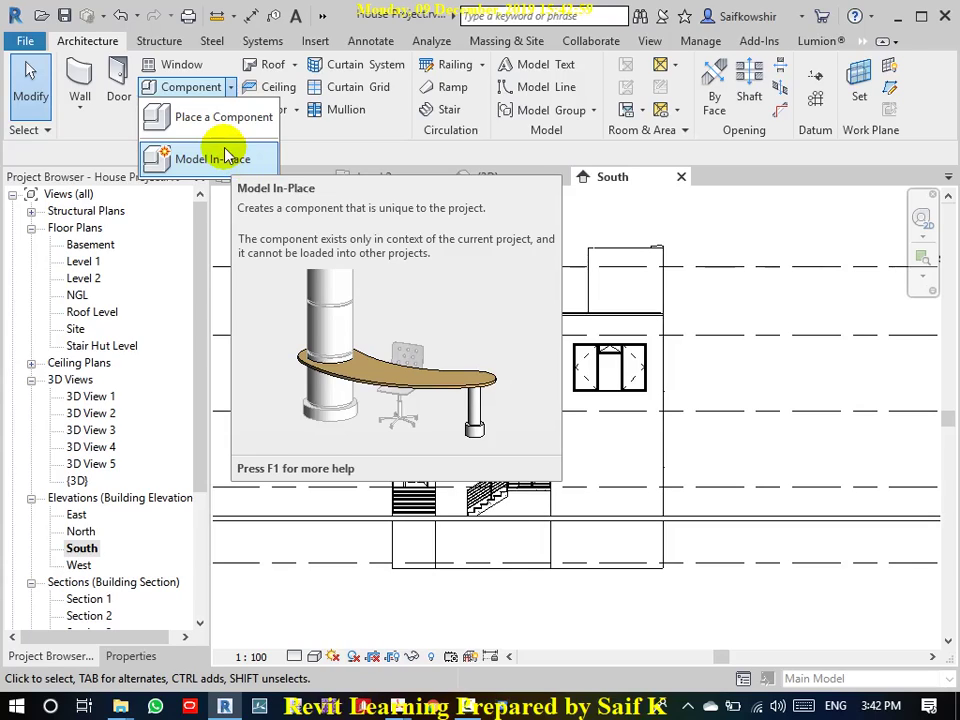
pyautogui.click(212, 158)
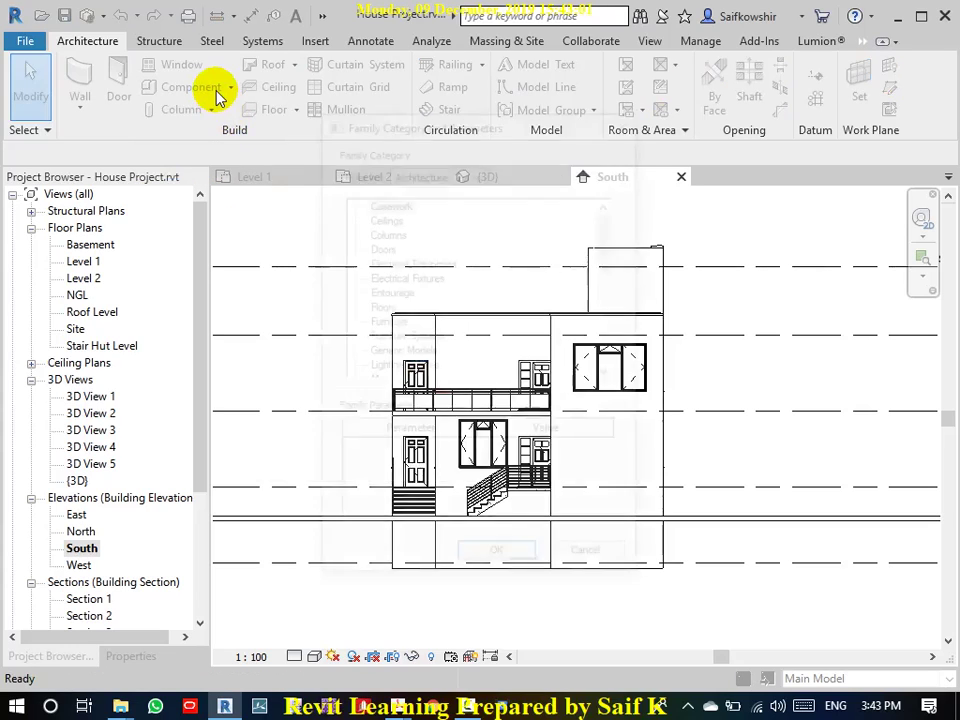
# - Pick the Generic Models category and name the in-place model 'Window Projection'
pyautogui.click(383, 204)
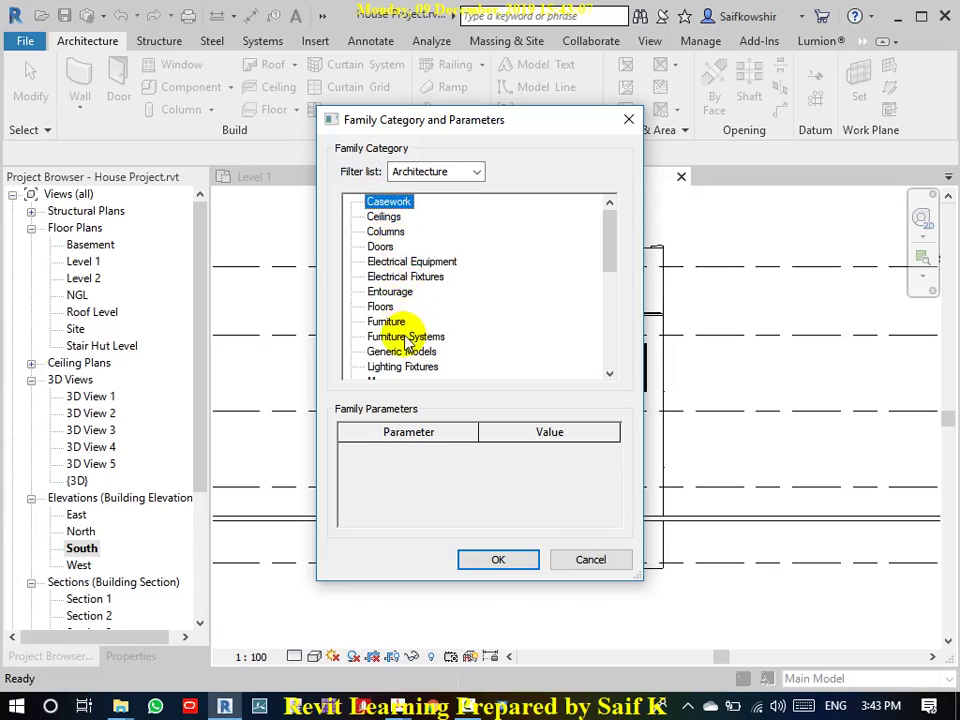
pyautogui.click(392, 278)
pyautogui.scroll(-1, 420, 300)
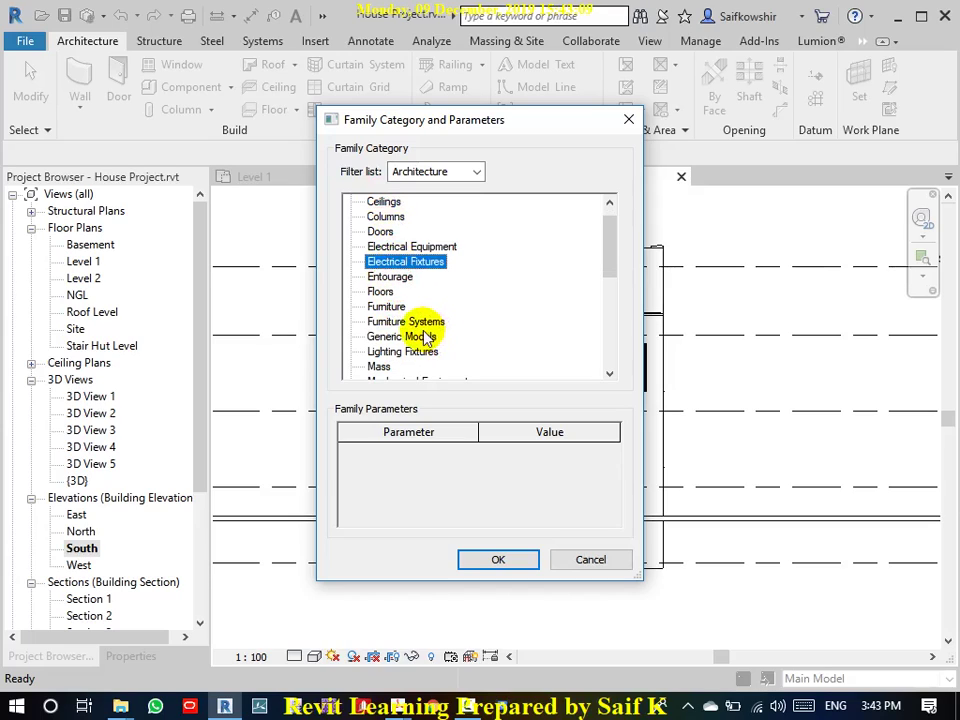
pyautogui.click(438, 339)
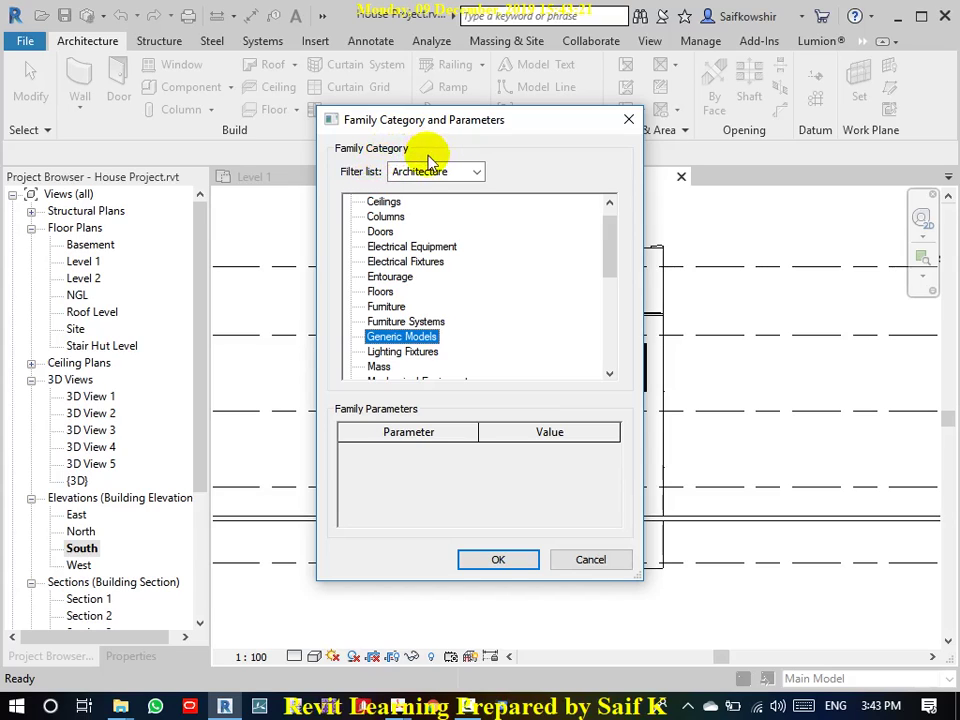
pyautogui.click(492, 560)
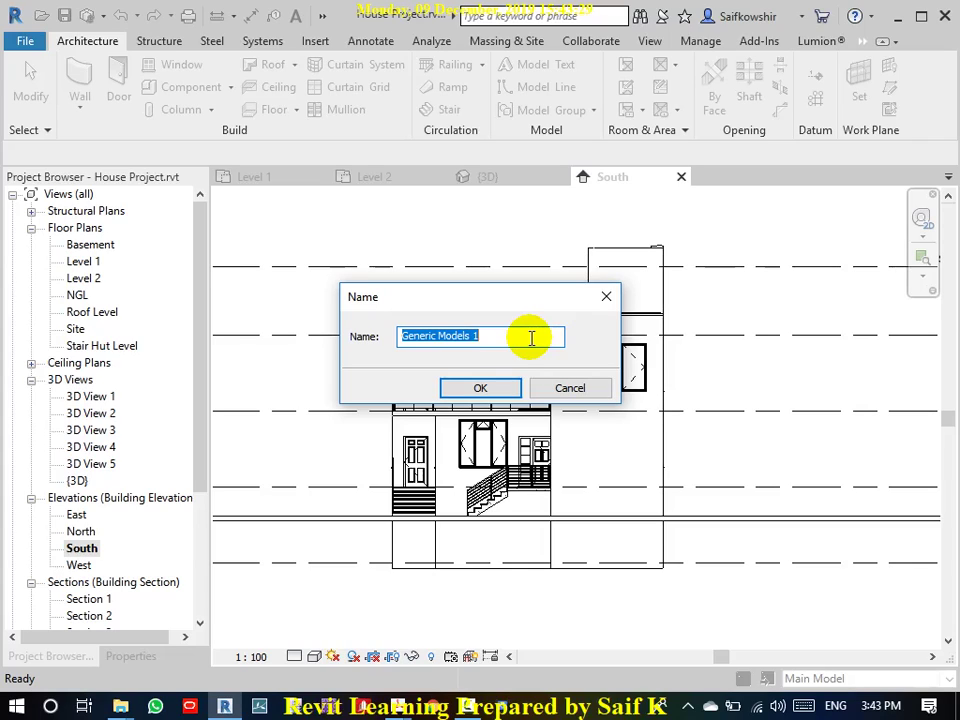
pyautogui.write('Window Projection')
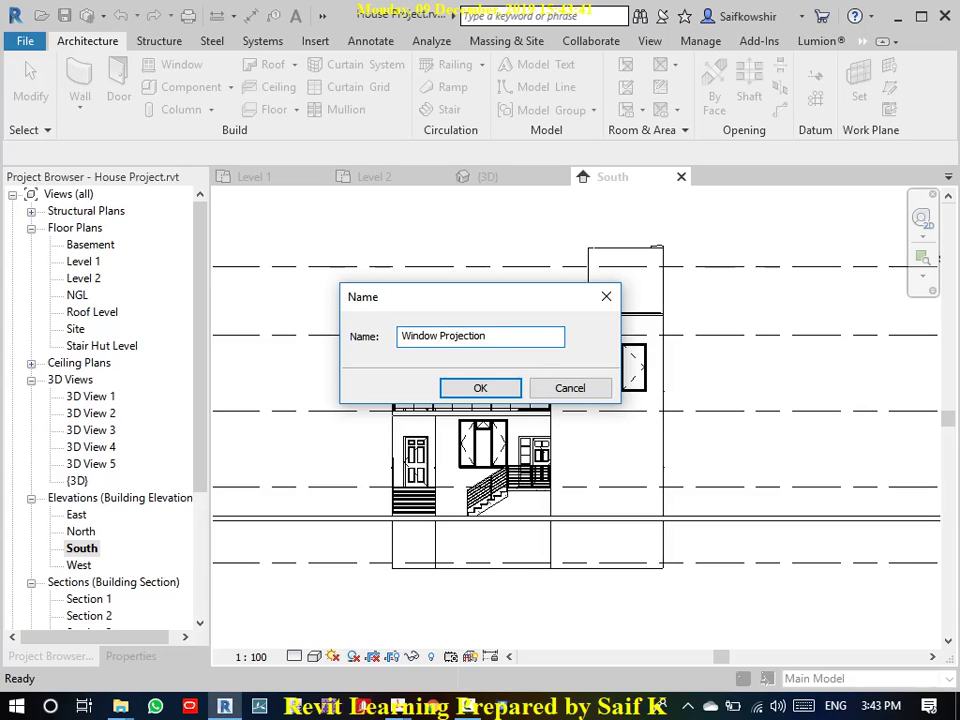
pyautogui.click(505, 388)
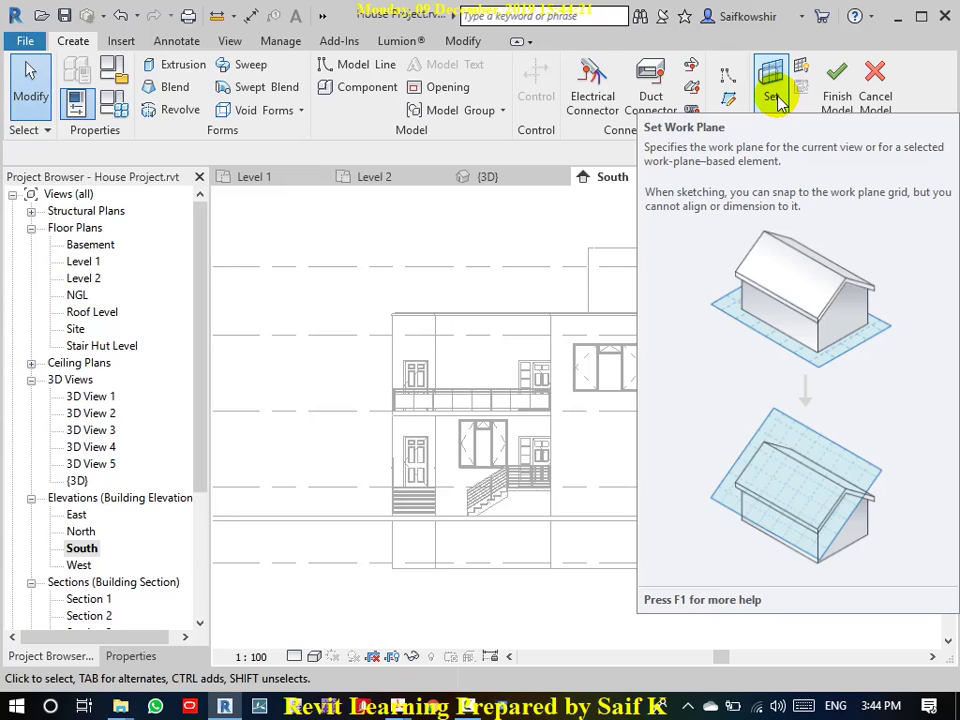
# - Pick the 350mm wall face holding the upper-right window as the work plane in the South elevation
pyautogui.click(776, 96)
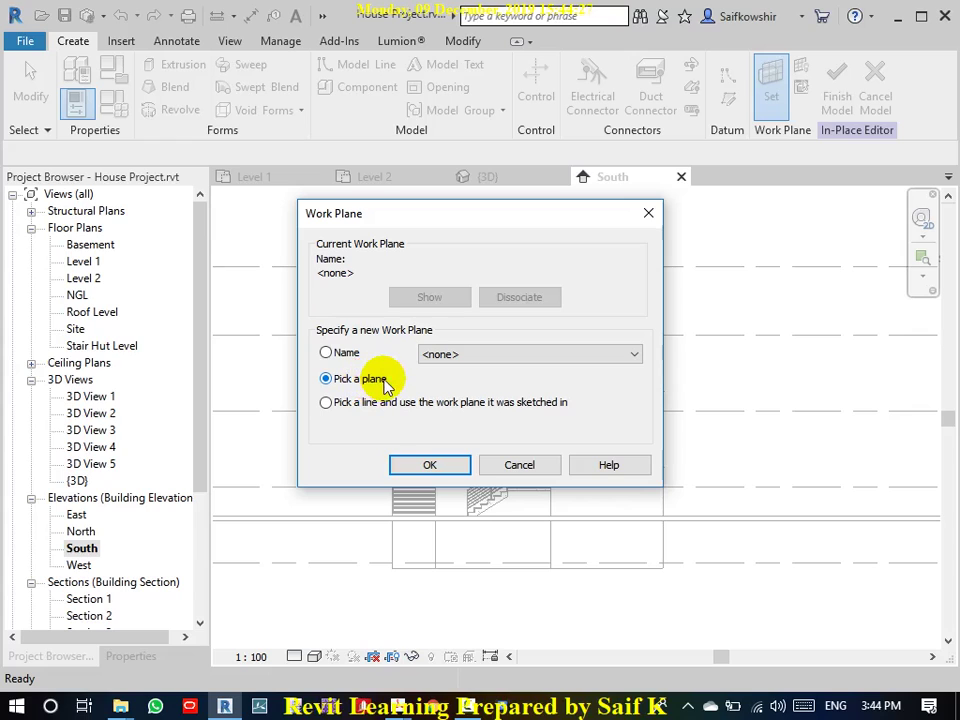
pyautogui.click(437, 463)
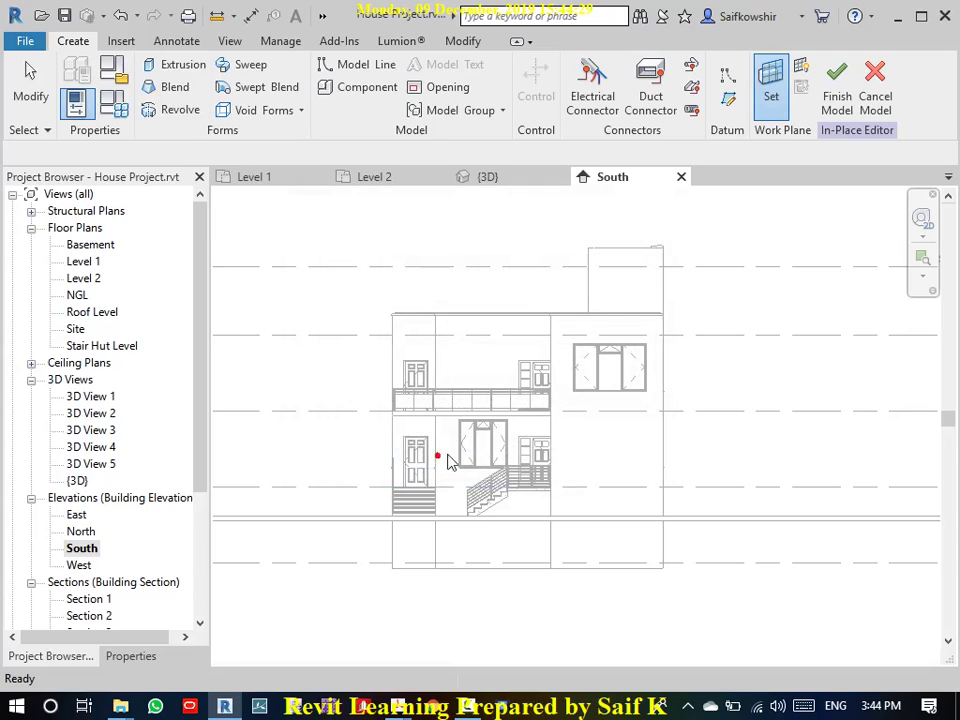
pyautogui.click(556, 320)
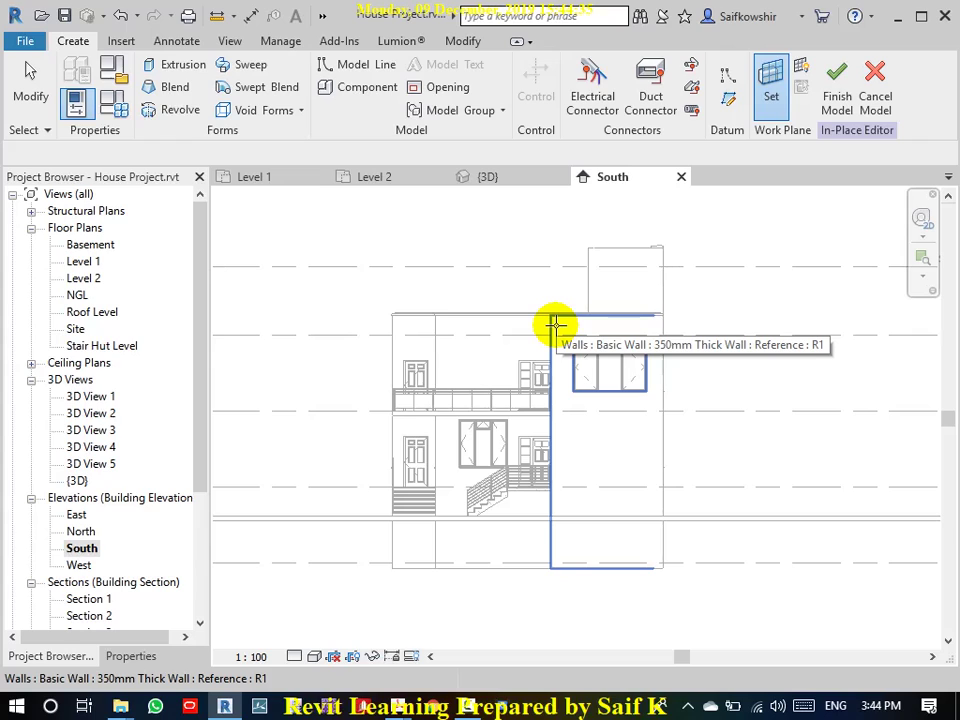
pyautogui.click(556, 325)
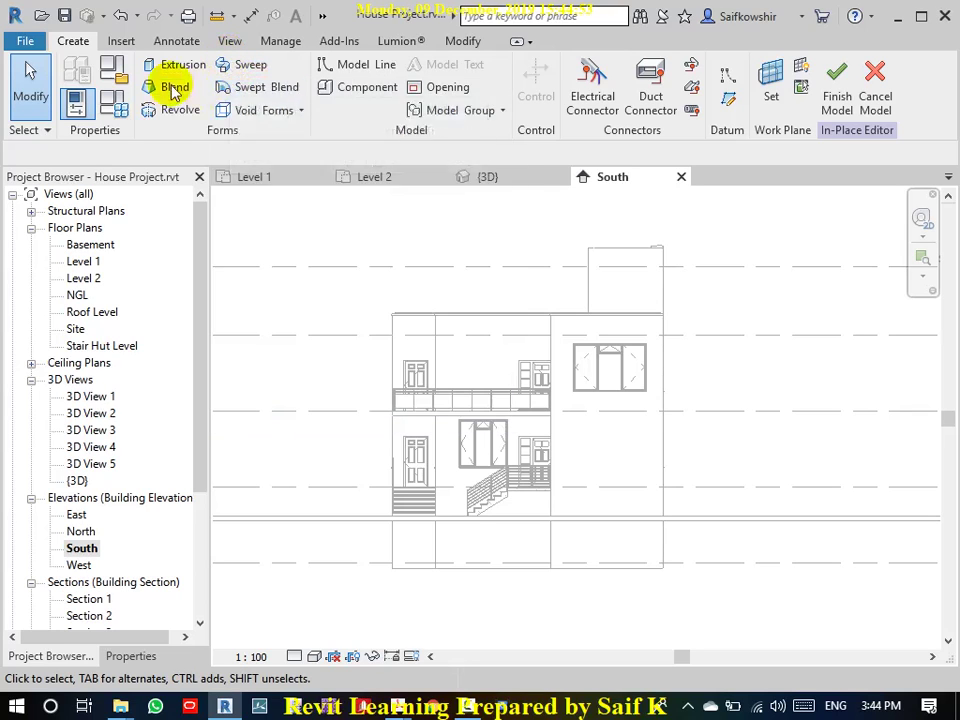
# - Sketch a 250-deep extrusion rectangle from the upper-right window's top-left to bottom-right corner
pyautogui.click(181, 68)
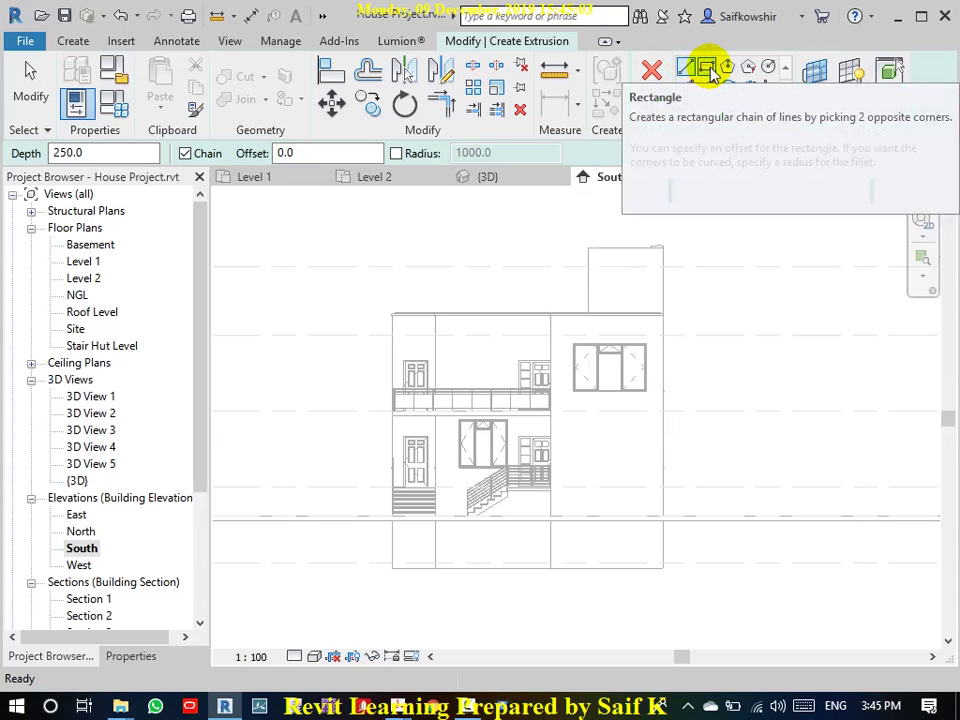
pyautogui.moveTo(686, 68)
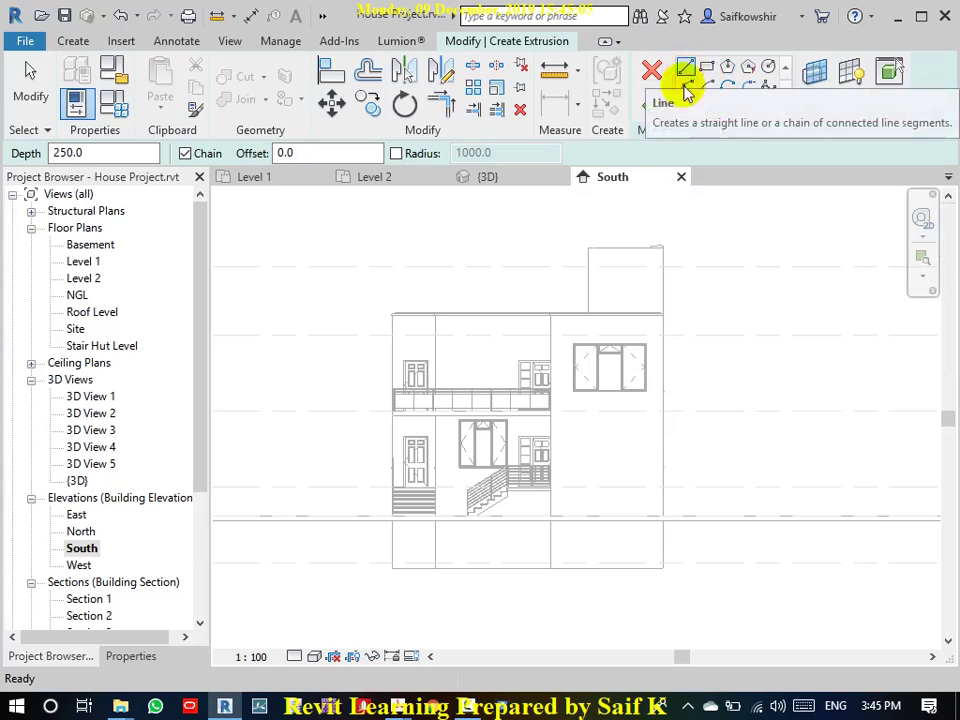
pyautogui.click(706, 66)
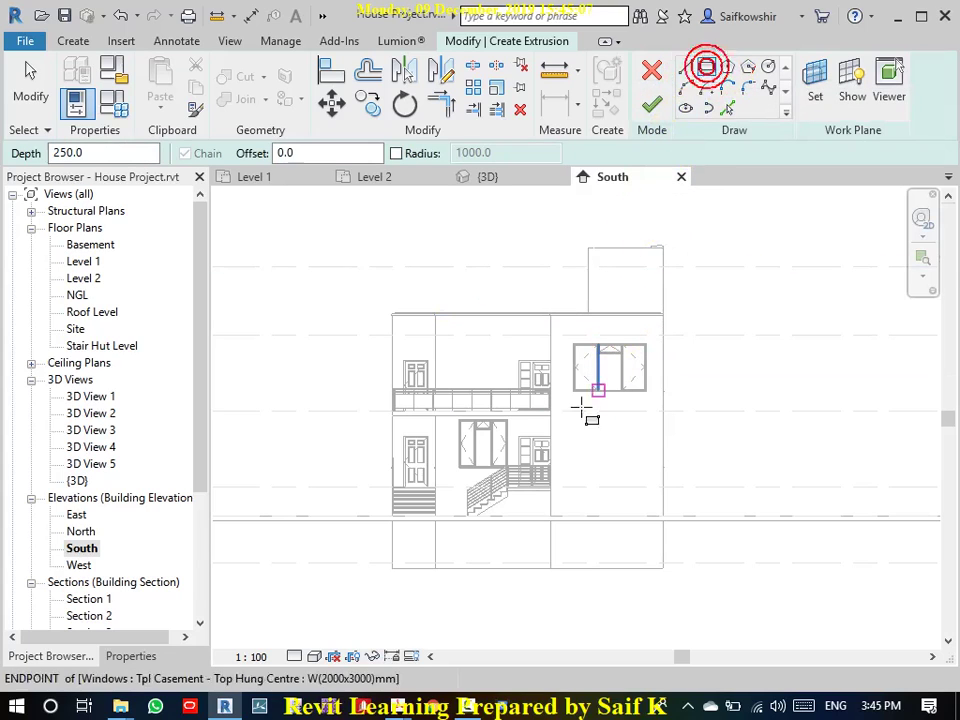
pyautogui.scroll(2, 585, 400)
pyautogui.scroll(3, 596, 375)
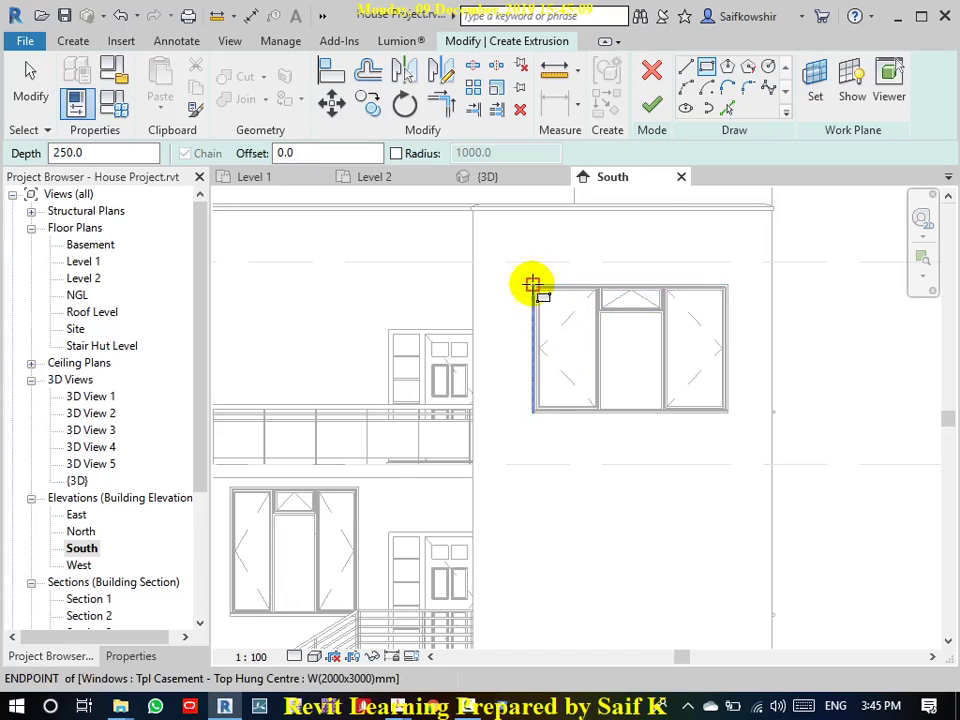
pyautogui.click(536, 284)
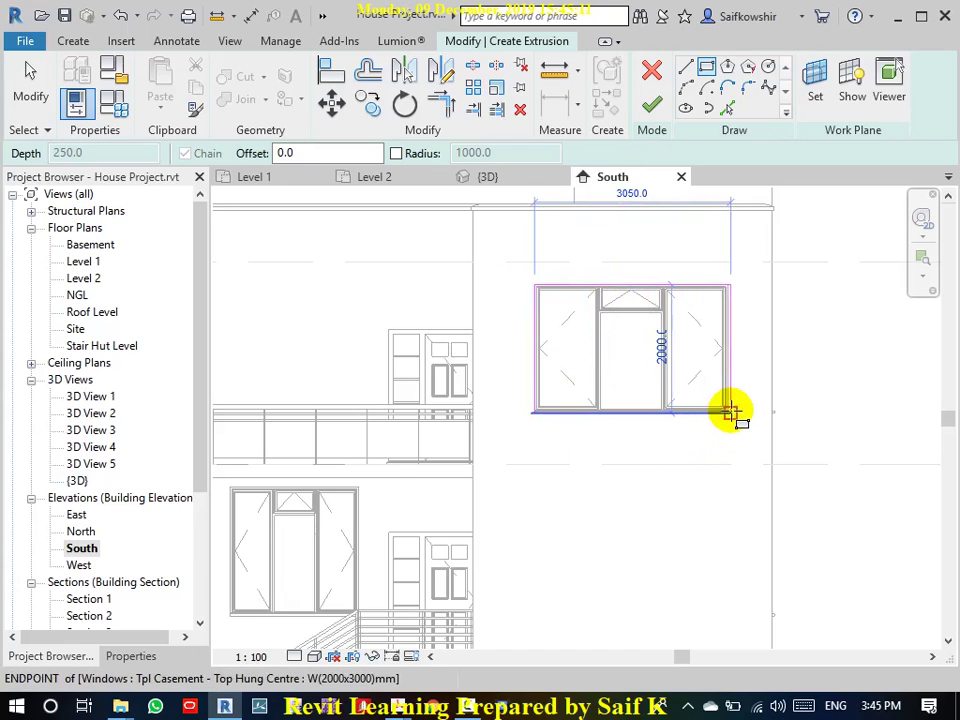
pyautogui.click(728, 413)
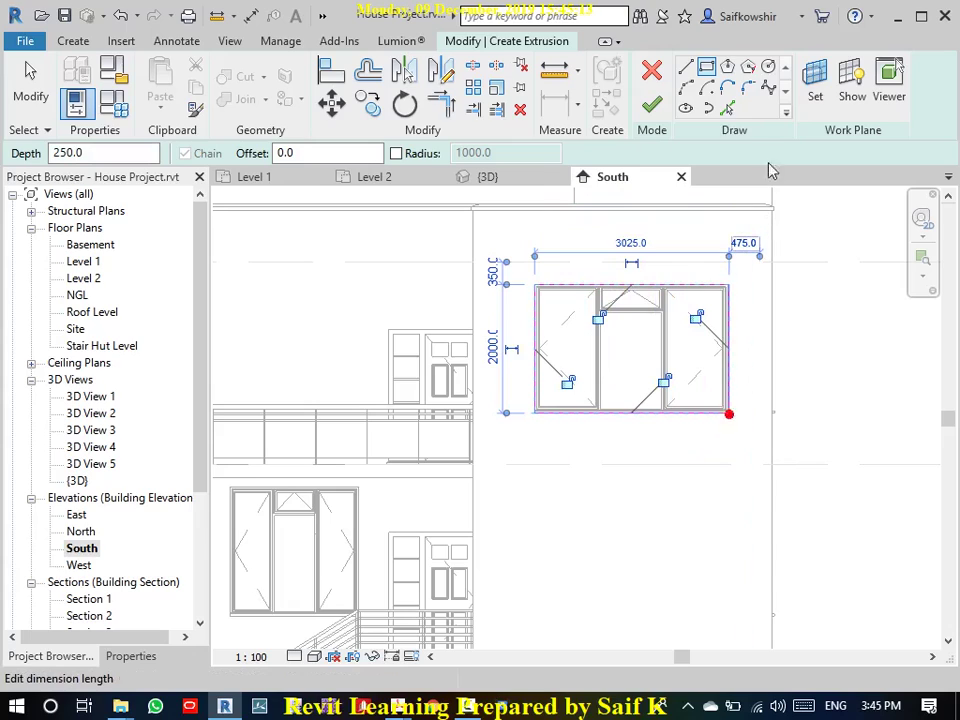
# - Offset the rectangle's top, right, bottom and left edges 200 outward into a second outline
pyautogui.click(368, 70)
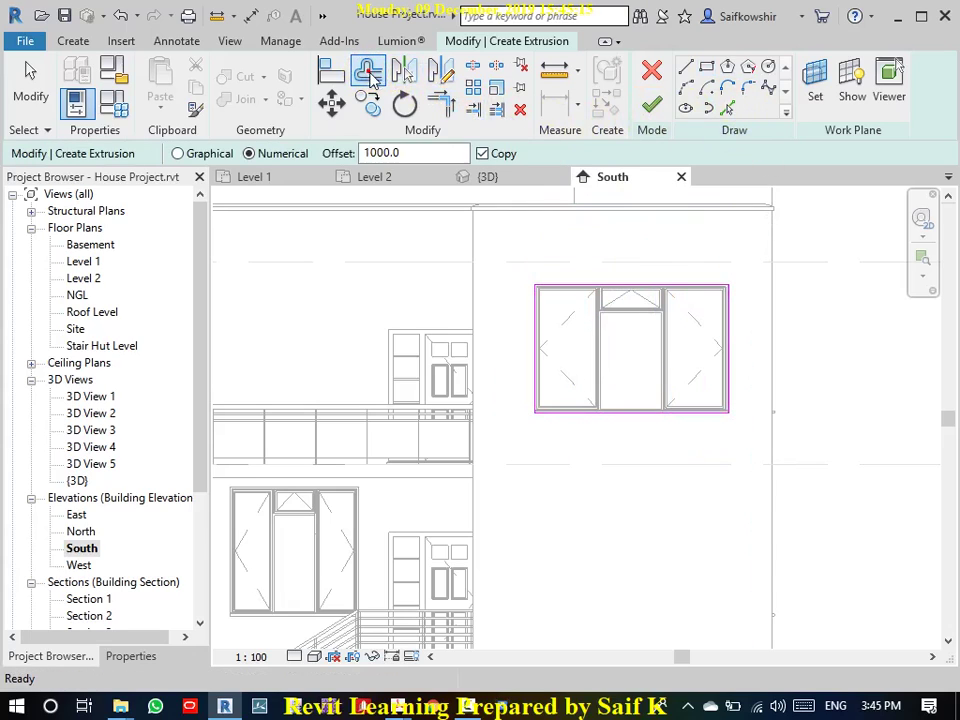
pyautogui.doubleClick(365, 153)
pyautogui.write('200')
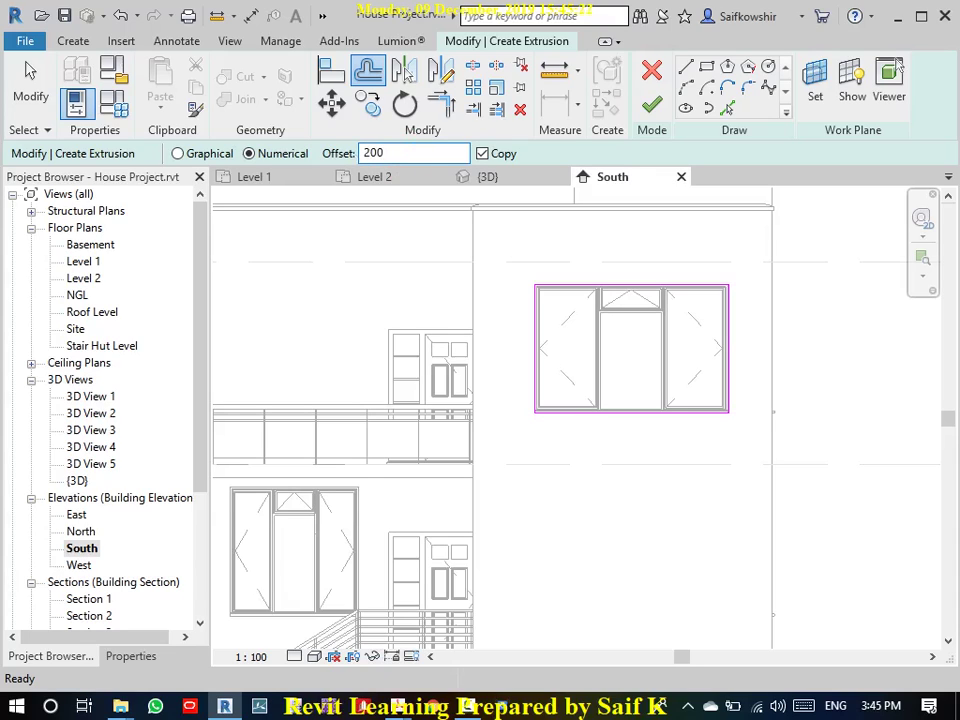
pyautogui.press('Return')
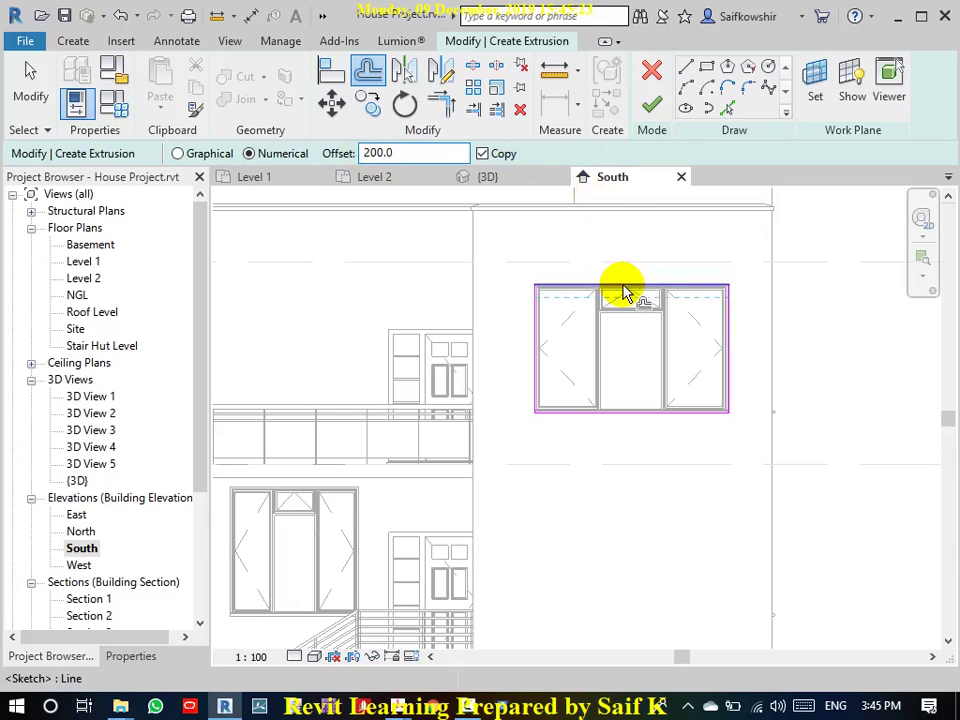
pyautogui.click(623, 287)
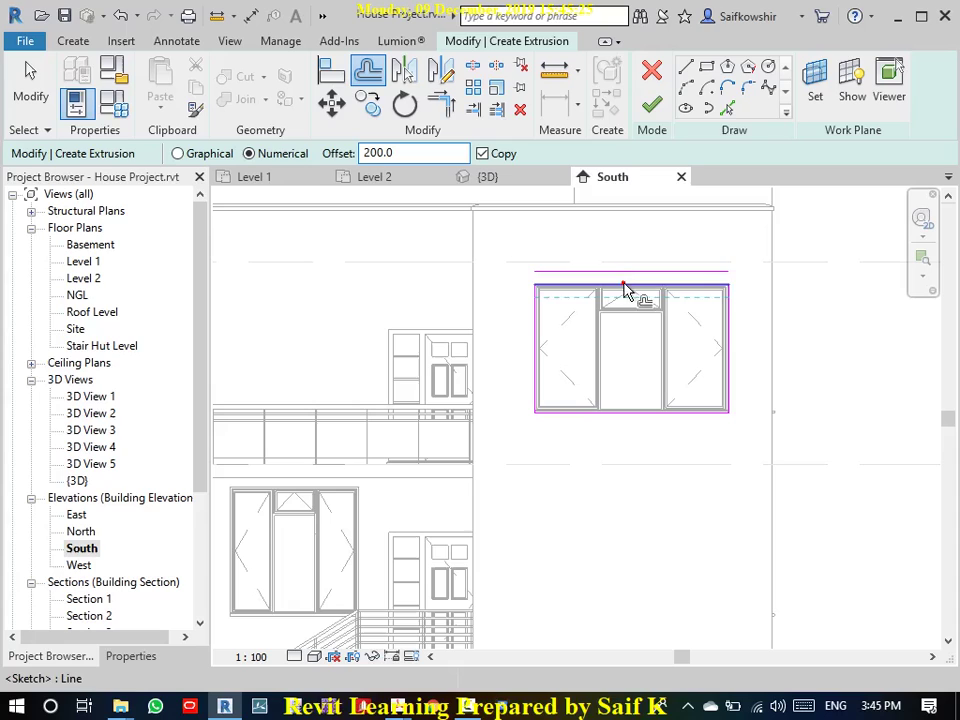
pyautogui.click(731, 340)
pyautogui.click(686, 411)
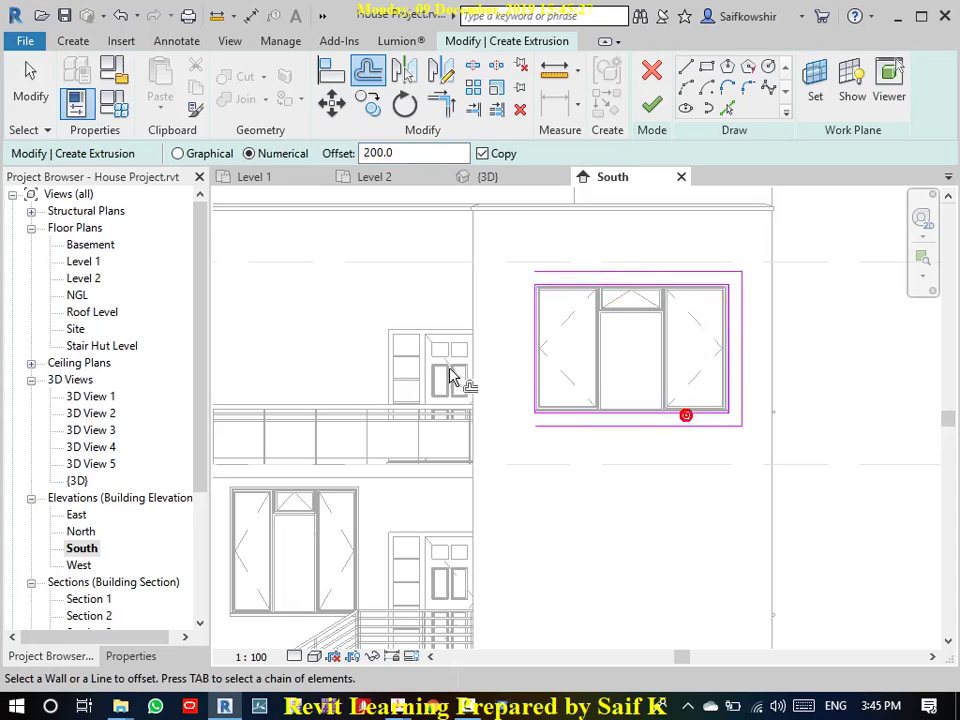
pyautogui.click(533, 358)
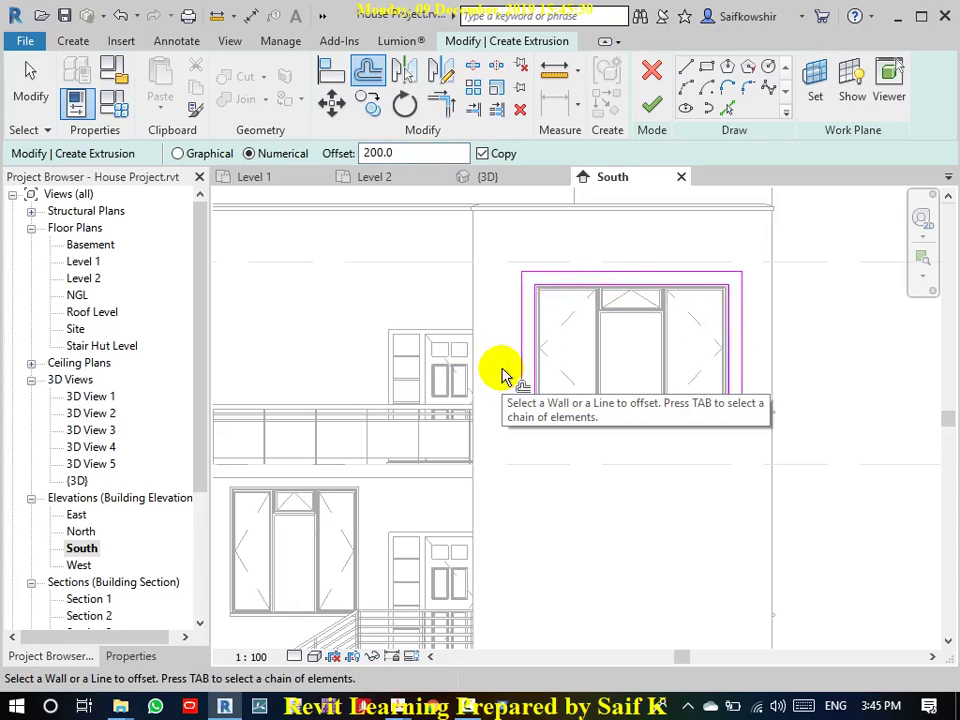
# - Dismiss the invalid offset value warnings and exit the Offset tool
pyautogui.doubleClick(406, 152)
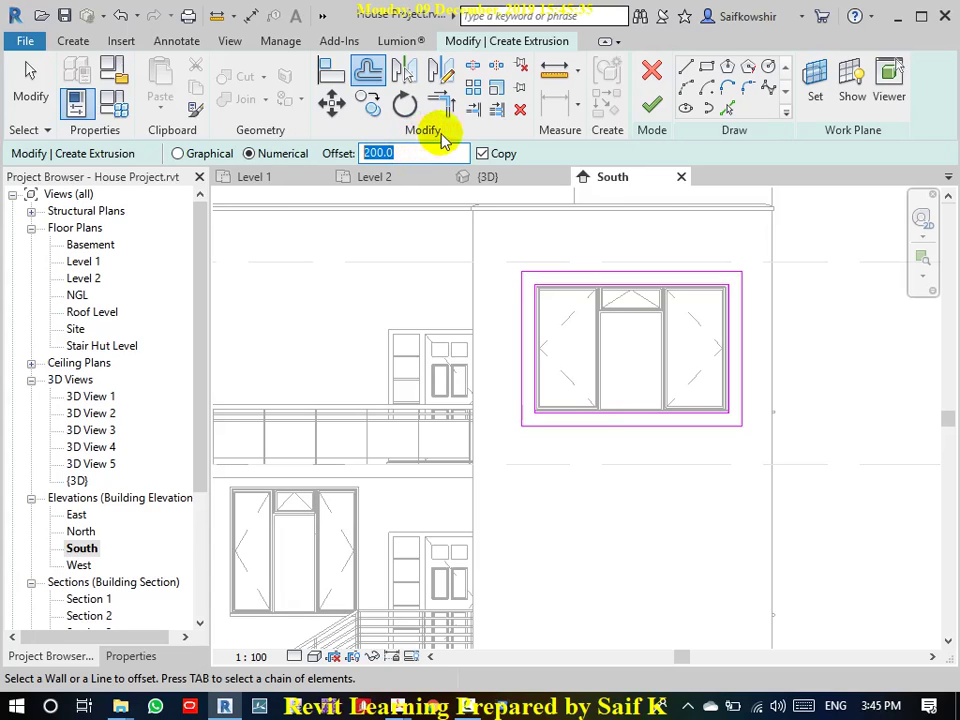
pyautogui.scroll(2, 634, 300)
pyautogui.scroll(1, 628, 296)
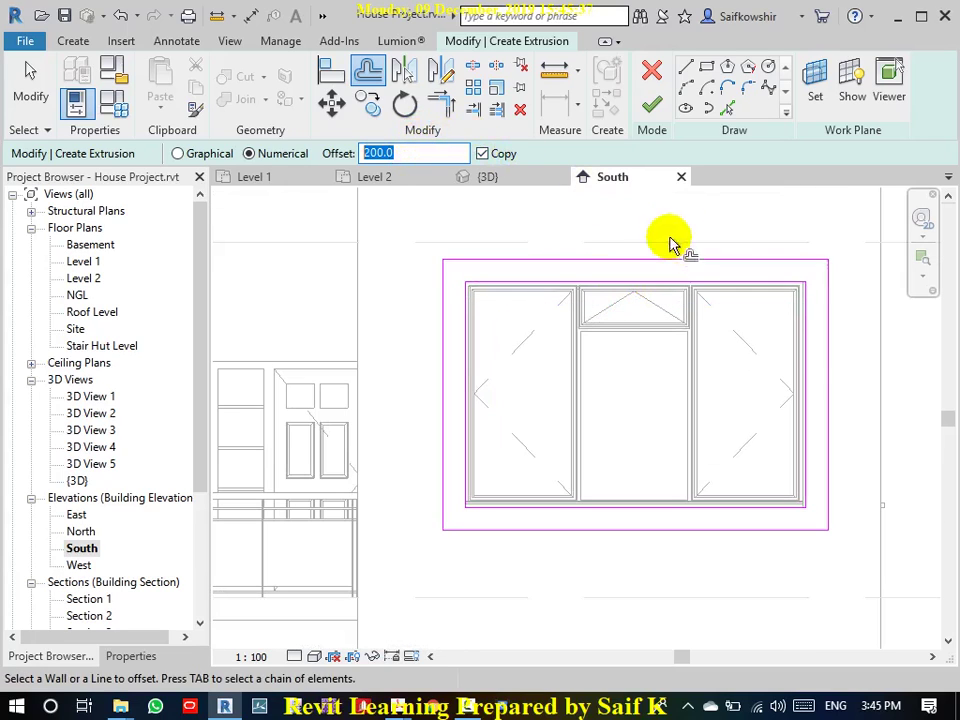
pyautogui.write('d')
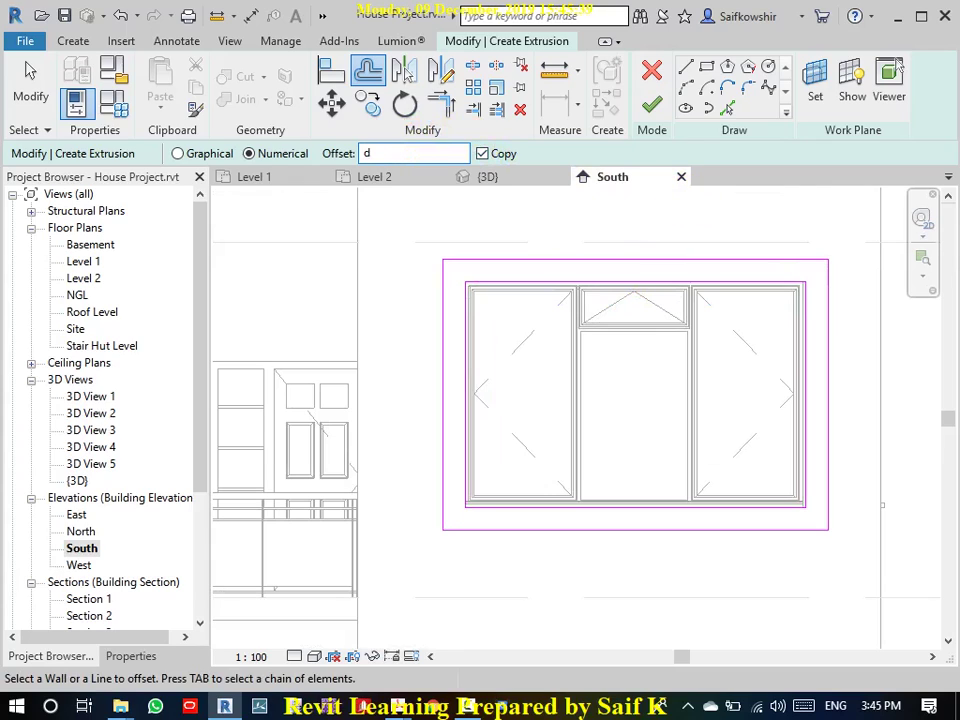
pyautogui.write('i')
pyautogui.click(576, 287)
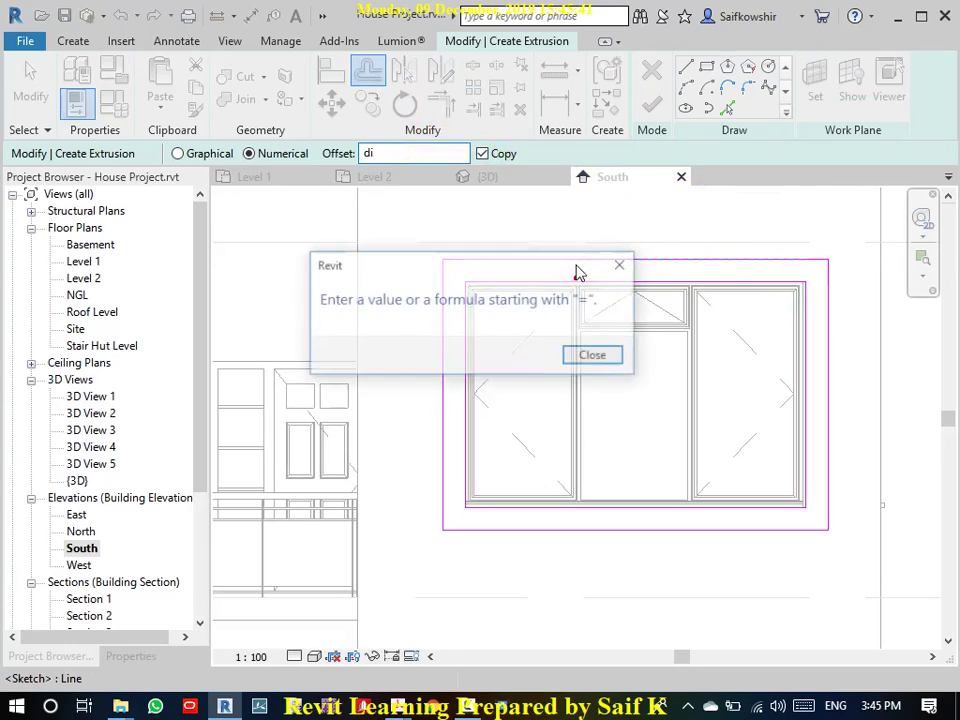
pyautogui.click(621, 264)
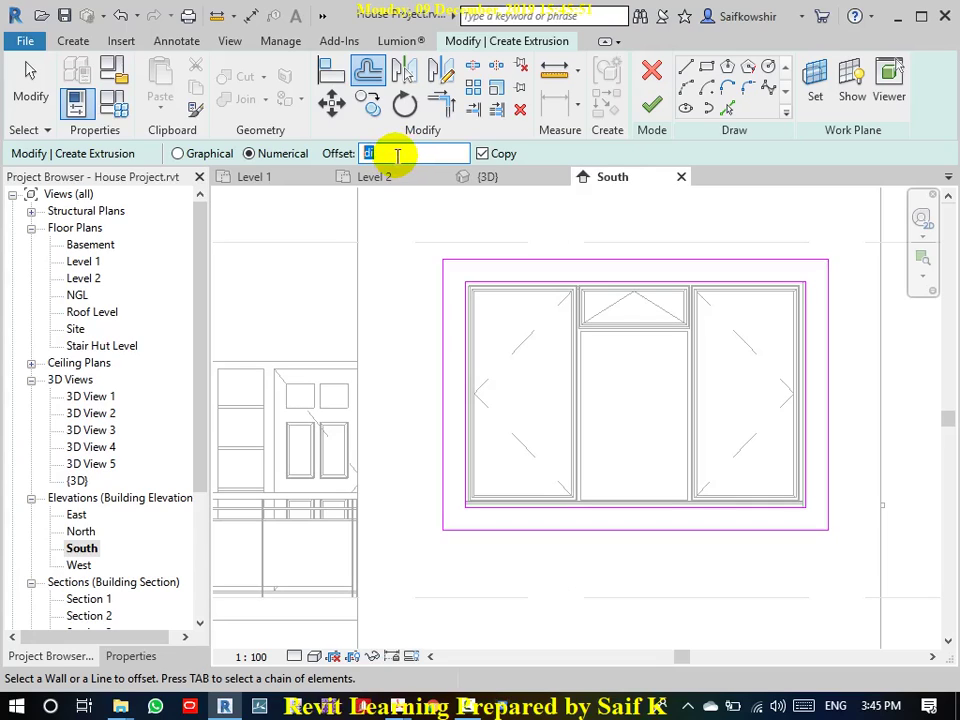
pyautogui.click(30, 84)
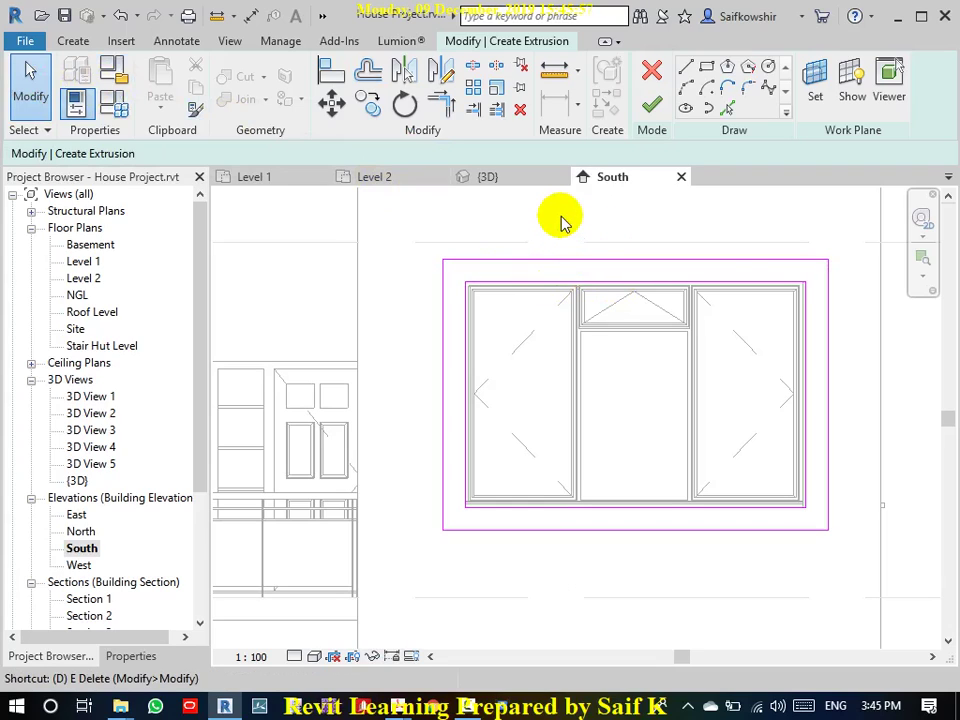
# - Add an aligned 200 dimension between the window and the outer outline
pyautogui.press('d')
pyautogui.press('i')
pyautogui.click(551, 283)
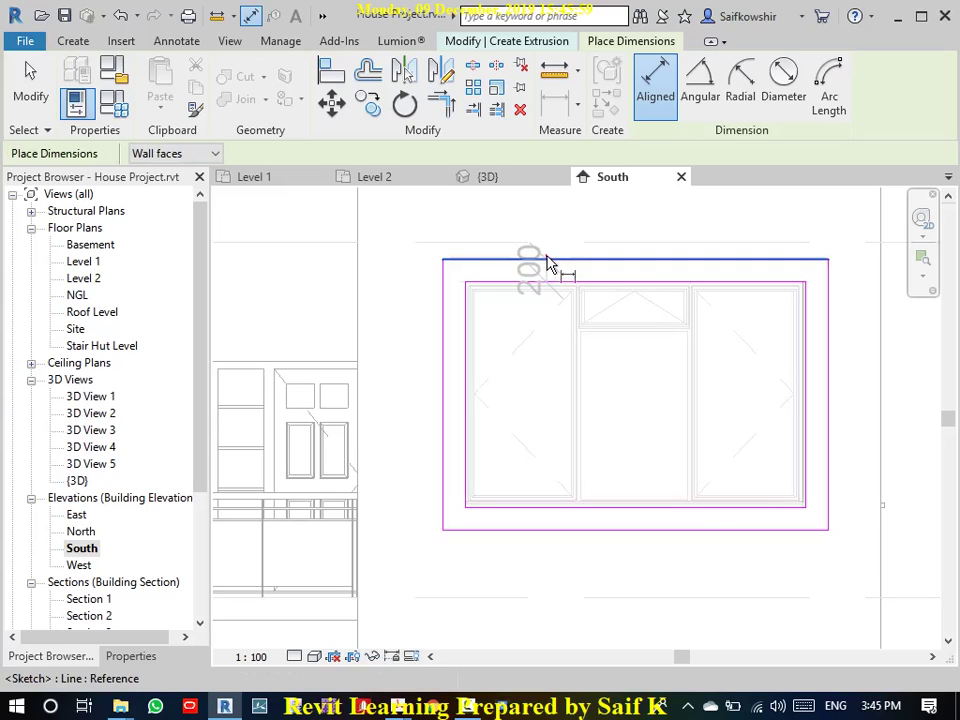
pyautogui.click(548, 262)
pyautogui.click(410, 201)
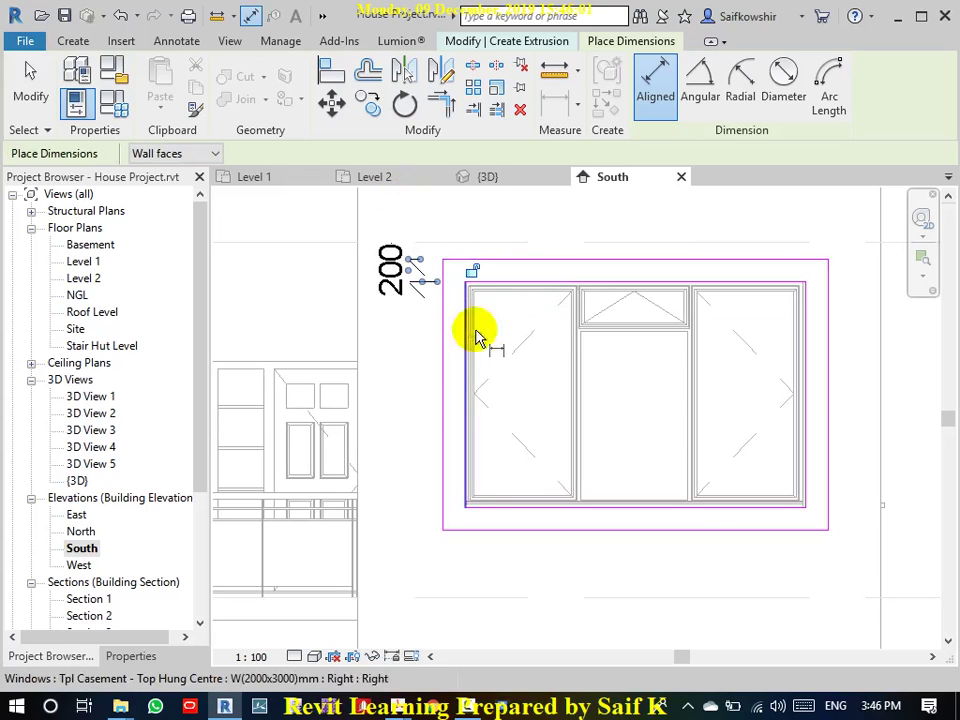
pyautogui.click(30, 86)
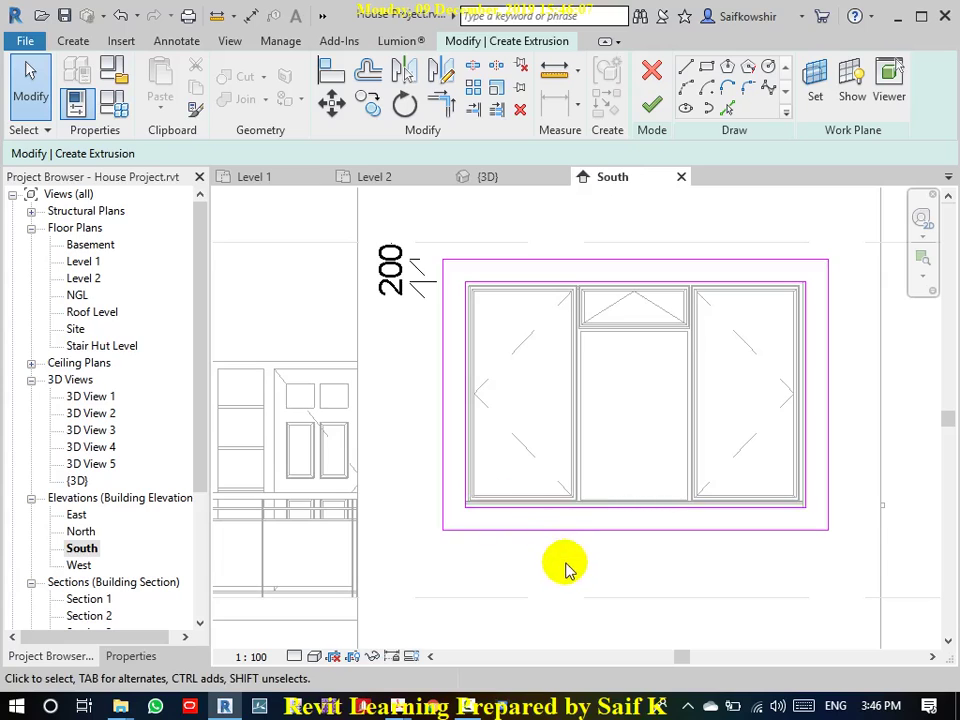
pyautogui.moveTo(565, 568); pyautogui.dragTo(540, 446, button='middle')
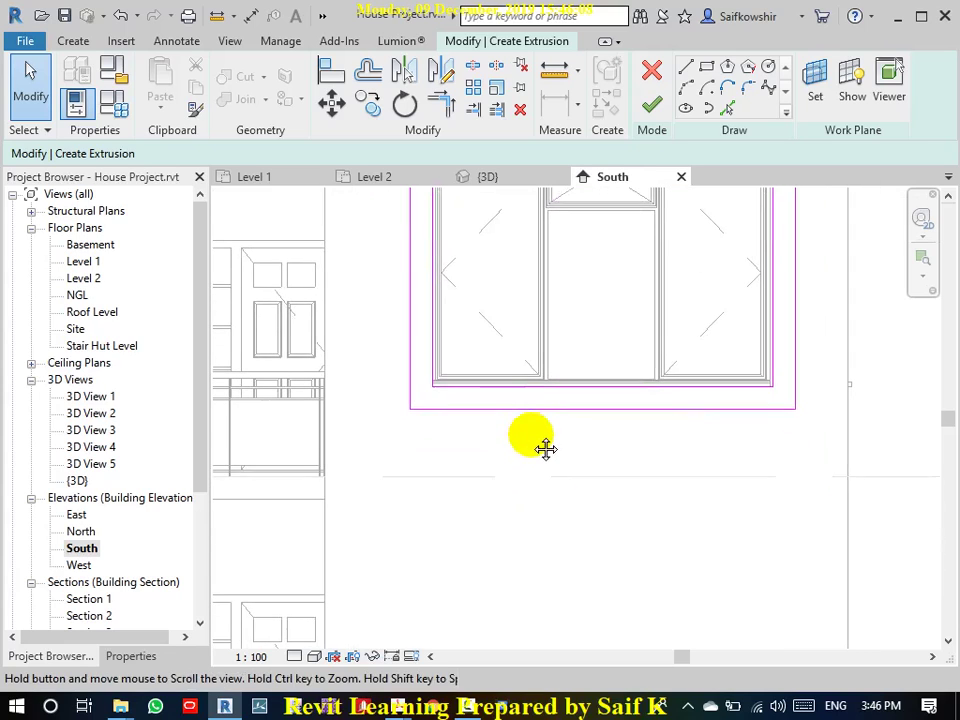
# - Draw lines from the outline's top edge up to the floor edge, forming a narrower block
pyautogui.click(685, 70)
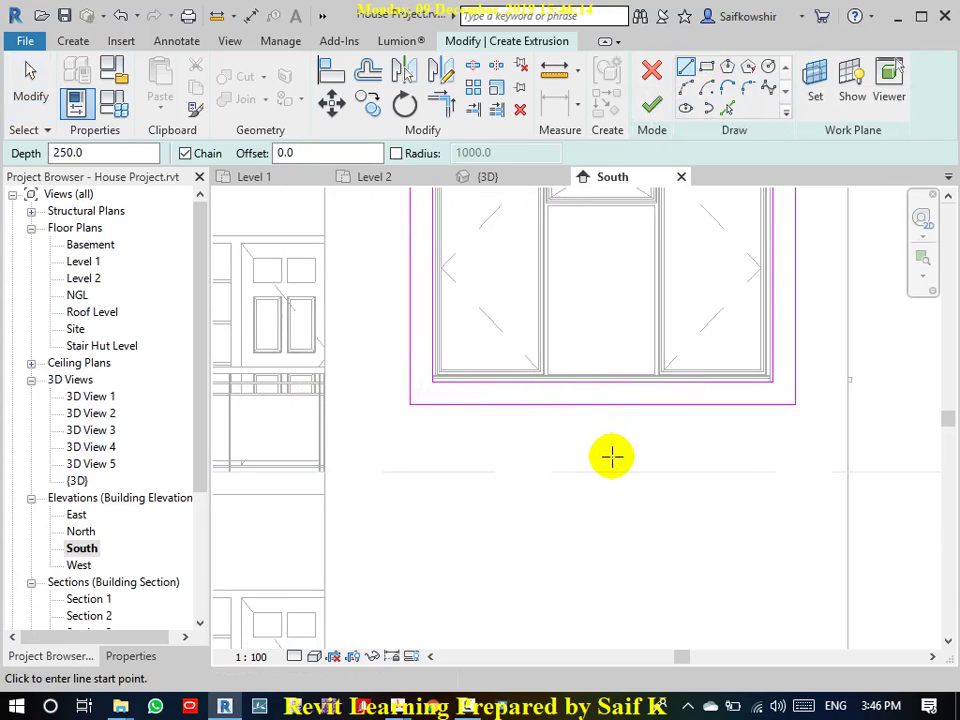
pyautogui.scroll(-2, 612, 459)
pyautogui.moveTo(587, 214); pyautogui.dragTo(606, 364, button='middle')
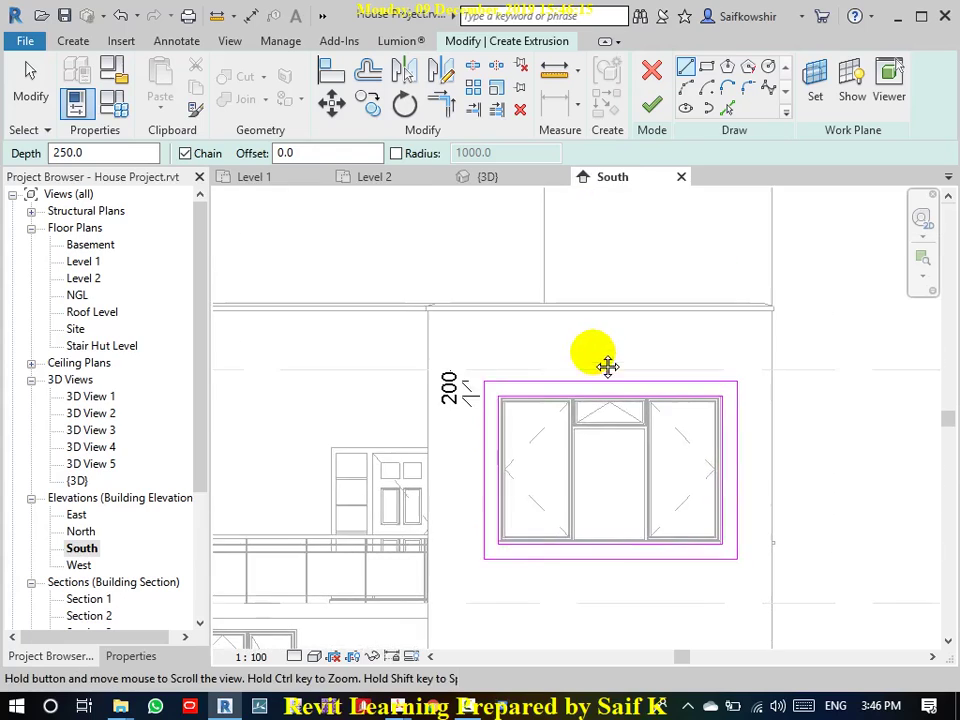
pyautogui.scroll(1, 537, 367)
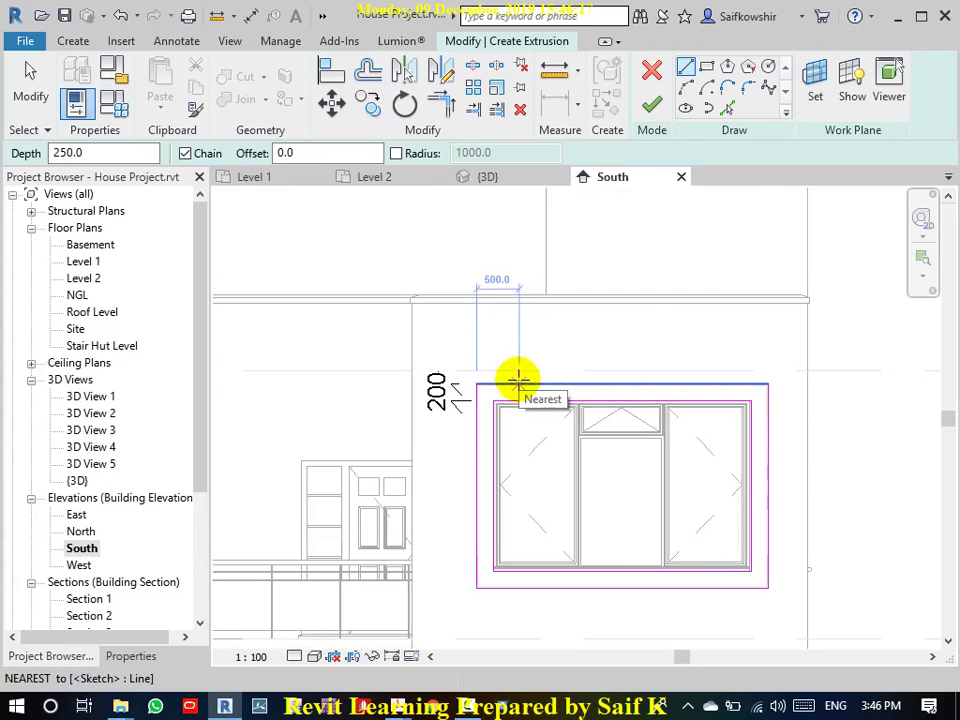
pyautogui.click(518, 381)
pyautogui.click(518, 302)
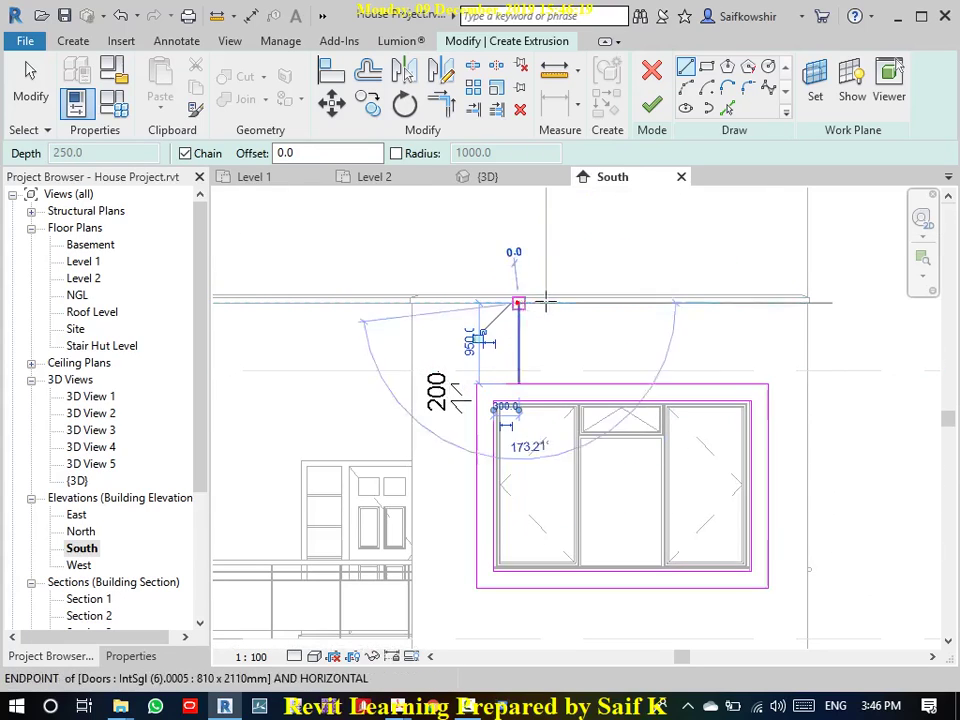
pyautogui.click(716, 302)
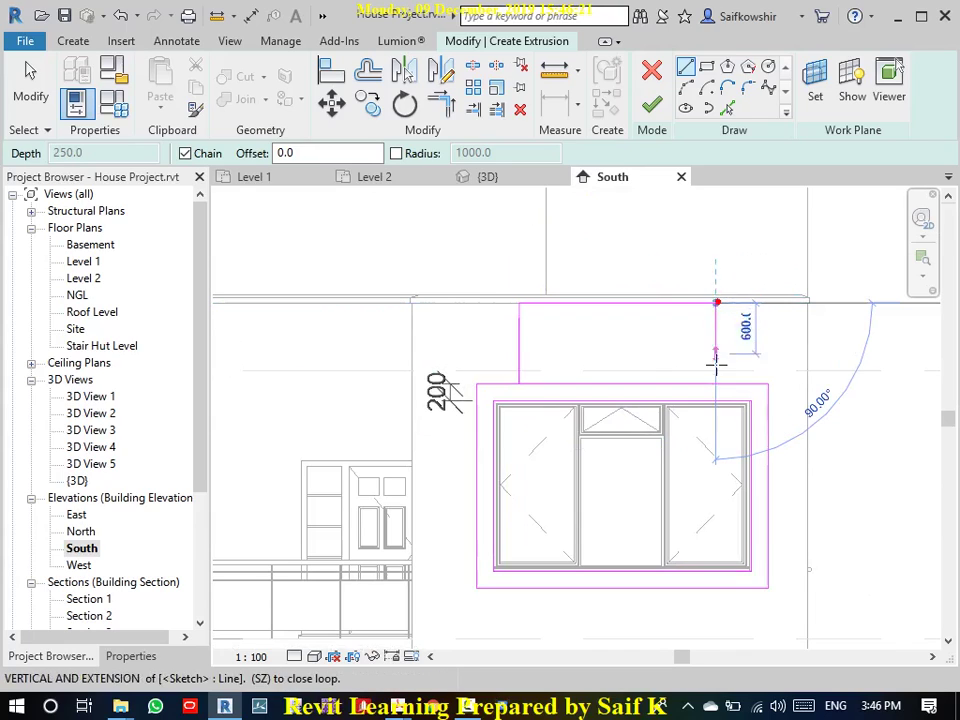
pyautogui.click(716, 383)
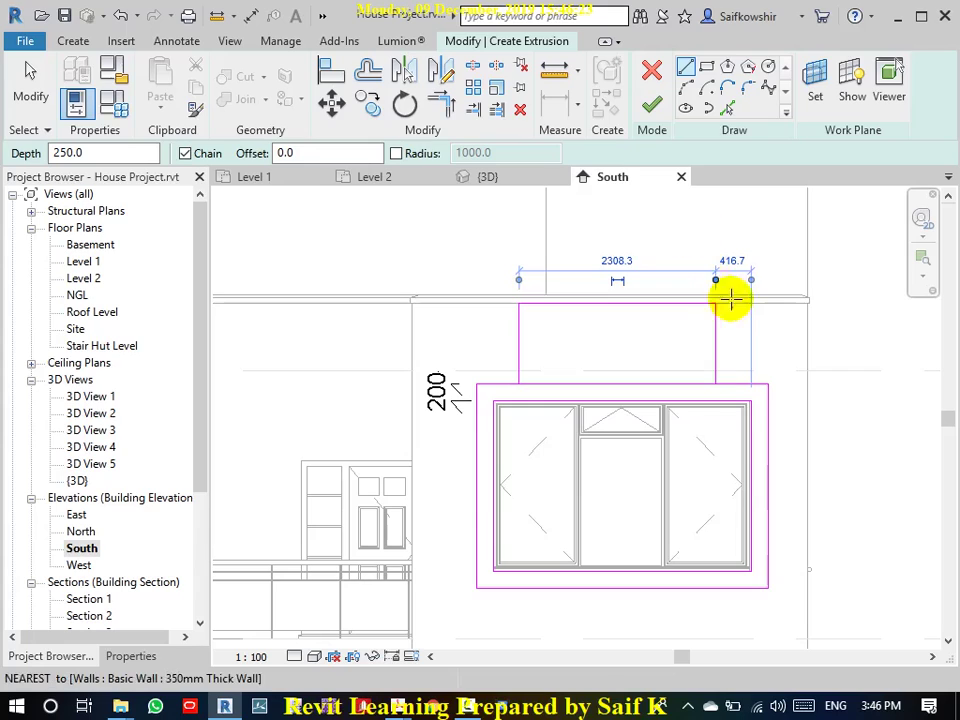
# - Split the outline's top edge, trim the corners closed, and finish the solid extrusion
pyautogui.press('Escape')
pyautogui.press('s')
pyautogui.press('l')
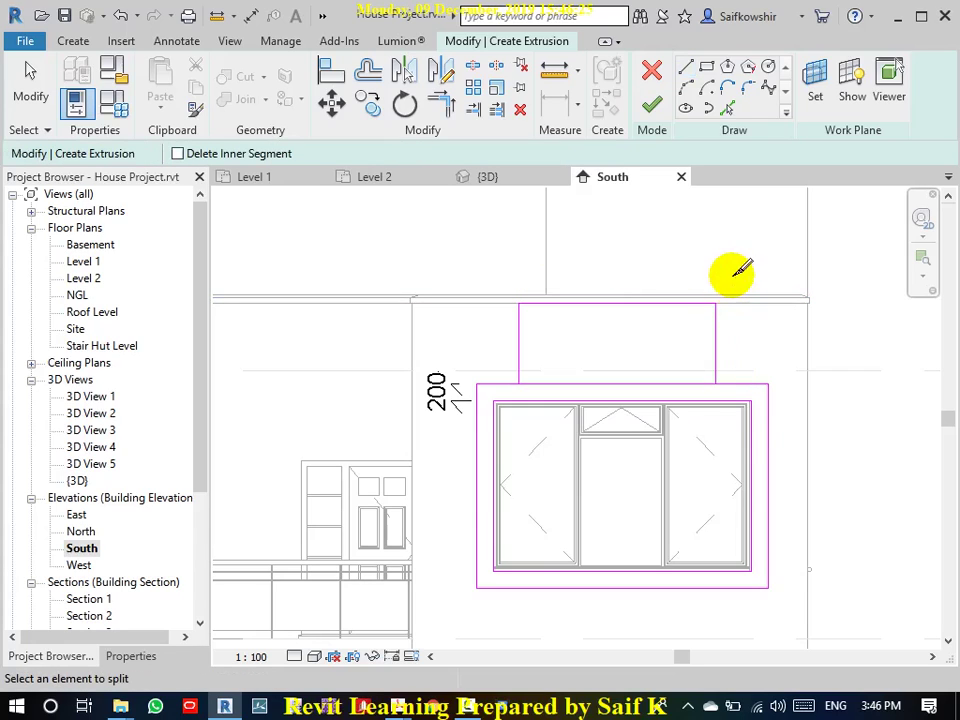
pyautogui.click(596, 384)
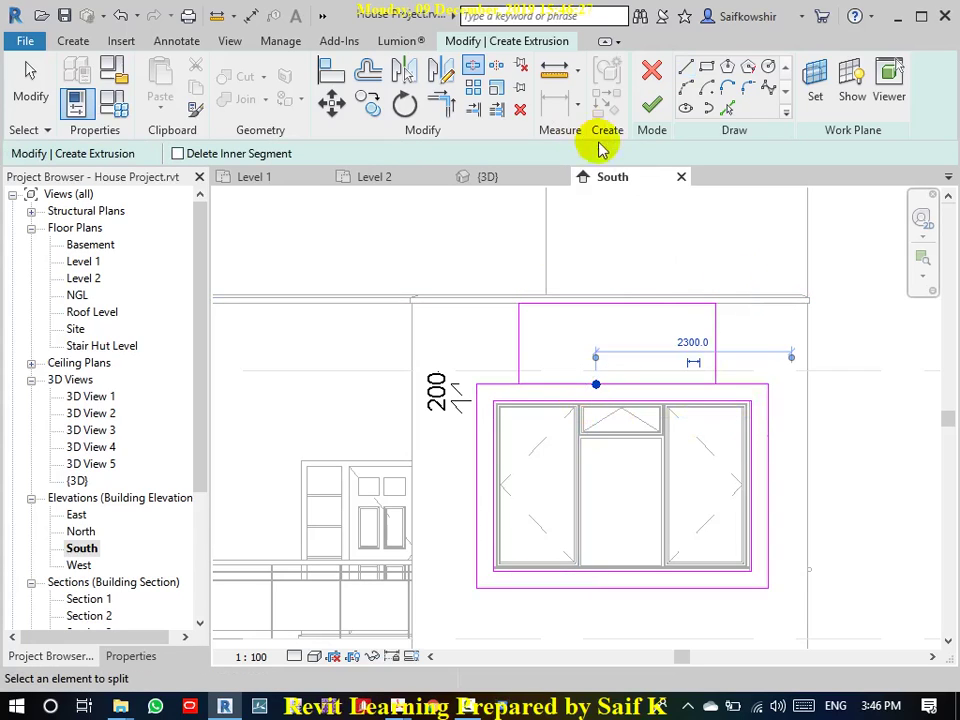
pyautogui.press('t')
pyautogui.press('r')
pyautogui.click(714, 350)
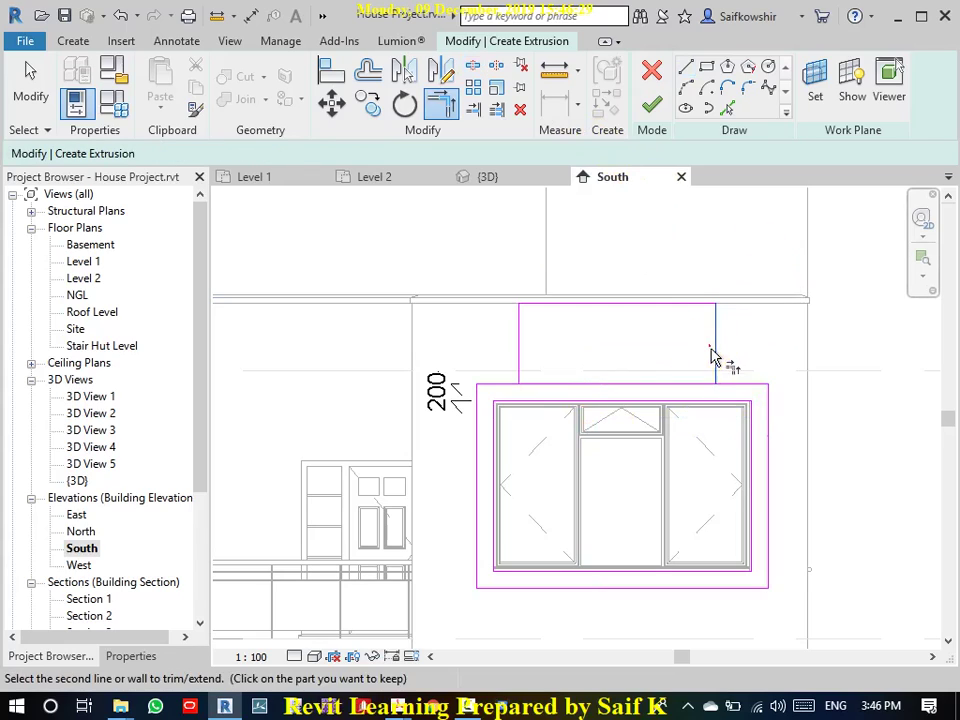
pyautogui.click(733, 384)
pyautogui.click(519, 372)
pyautogui.click(508, 386)
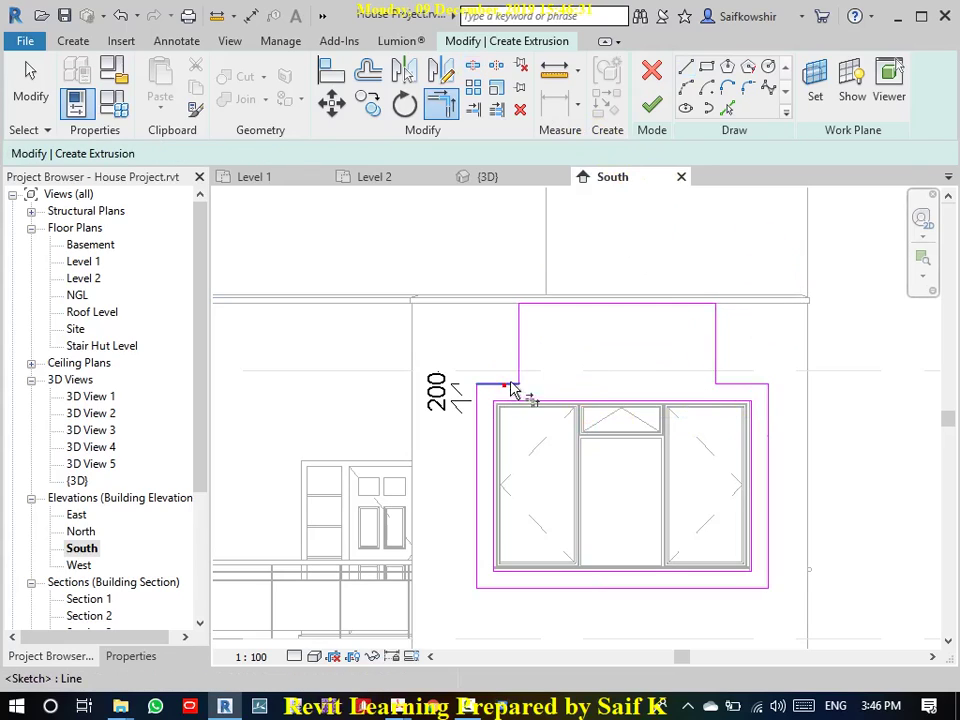
pyautogui.click(505, 385)
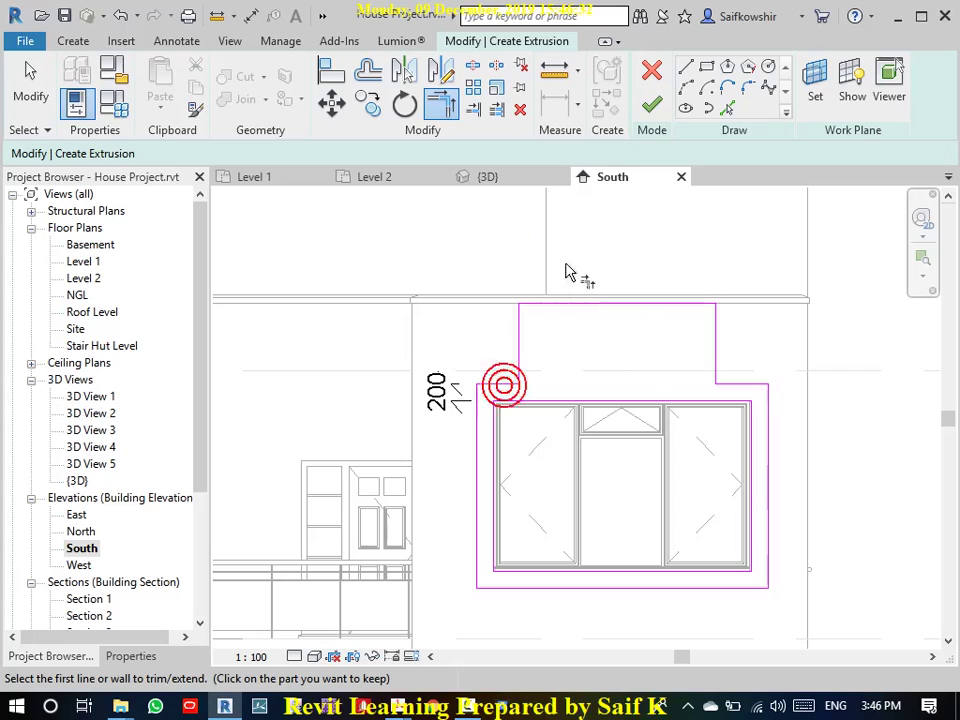
pyautogui.click(650, 108)
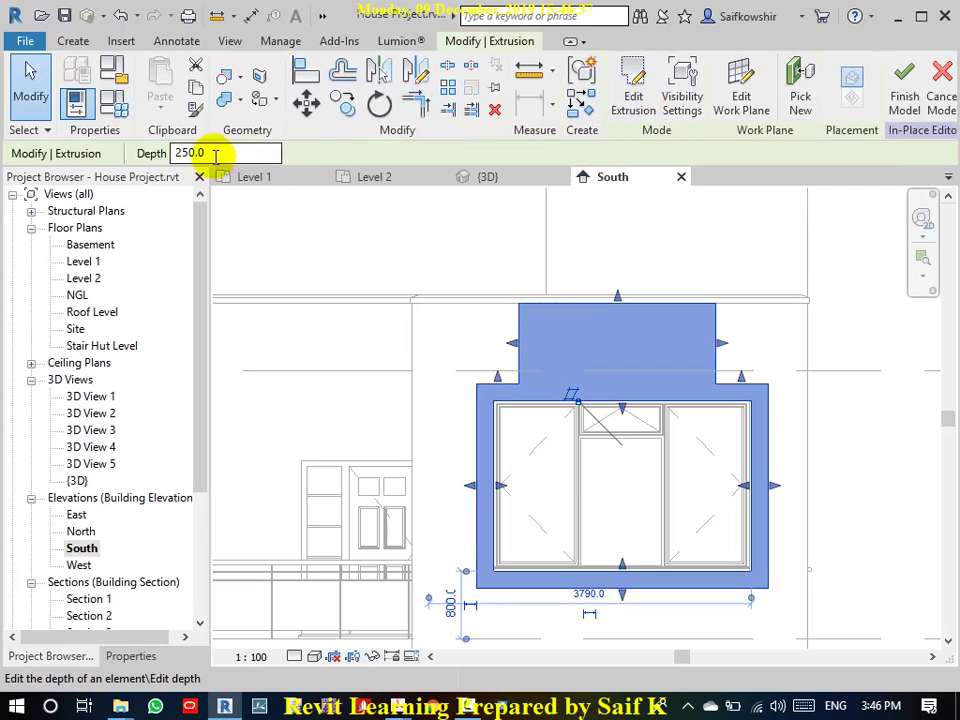
# - Set the extrusion depth to 600 and finish the Window Projection in-place model
pyautogui.moveTo(215, 157); pyautogui.dragTo(141, 152)
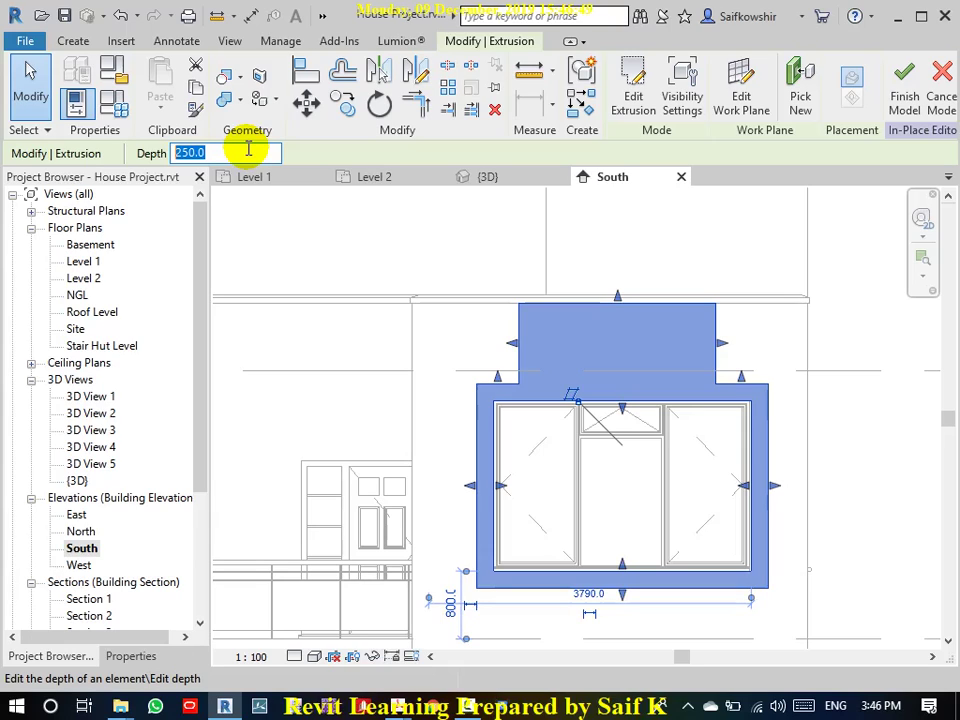
pyautogui.write('600')
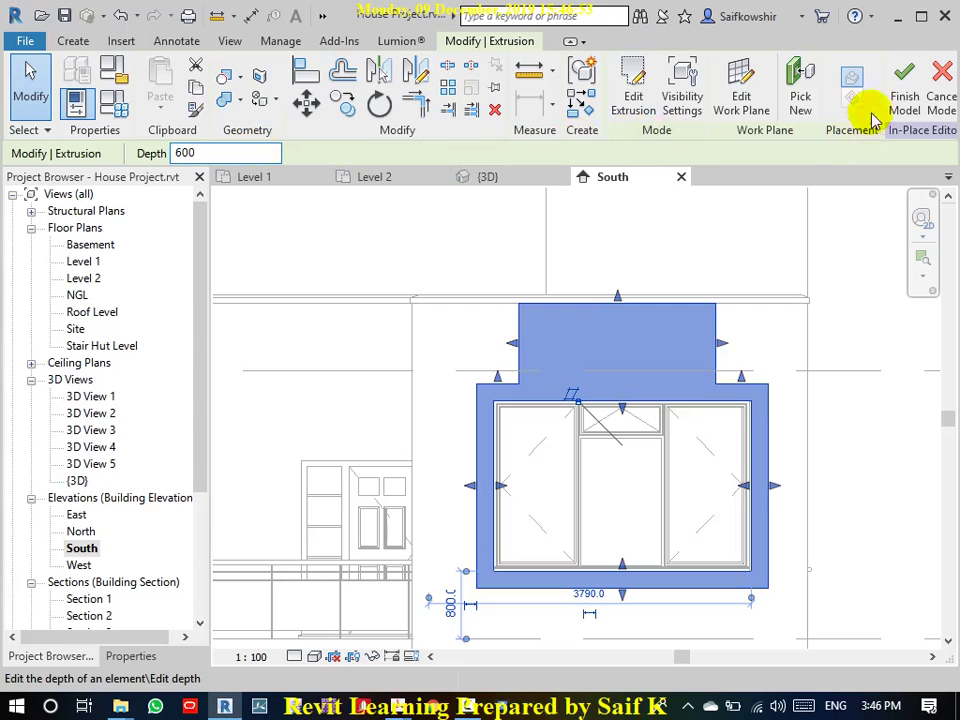
pyautogui.click(910, 73)
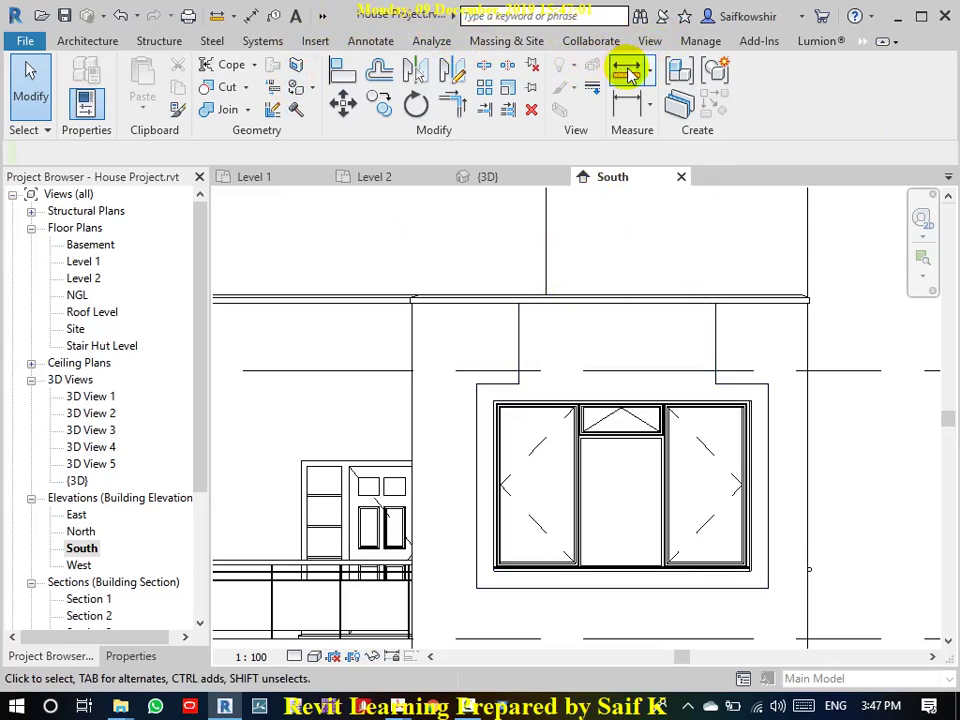
pyautogui.click(650, 41)
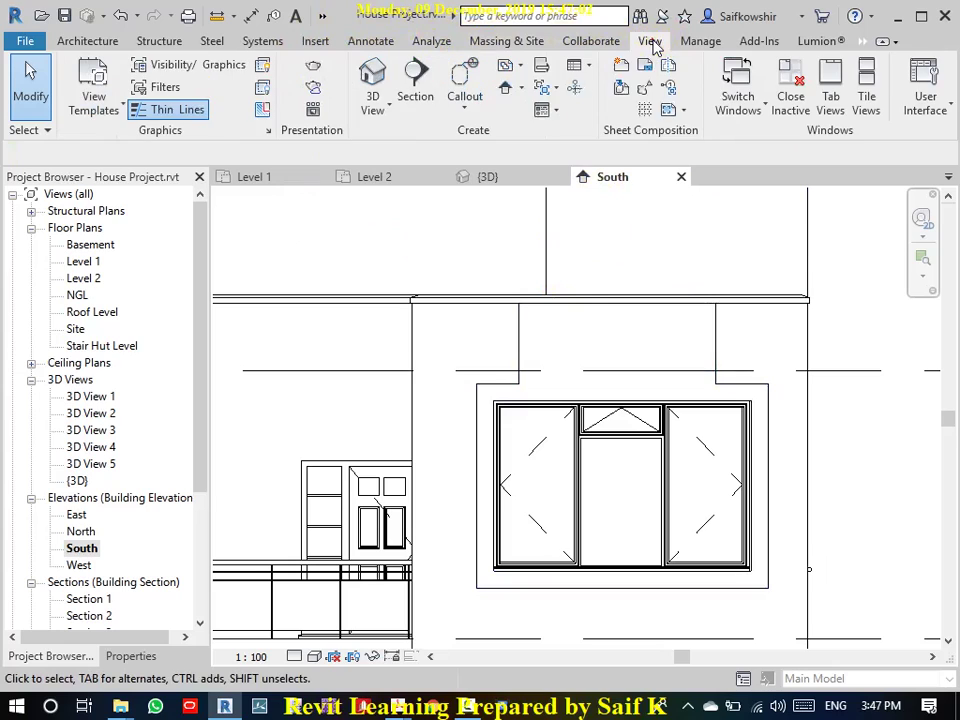
pyautogui.click(375, 76)
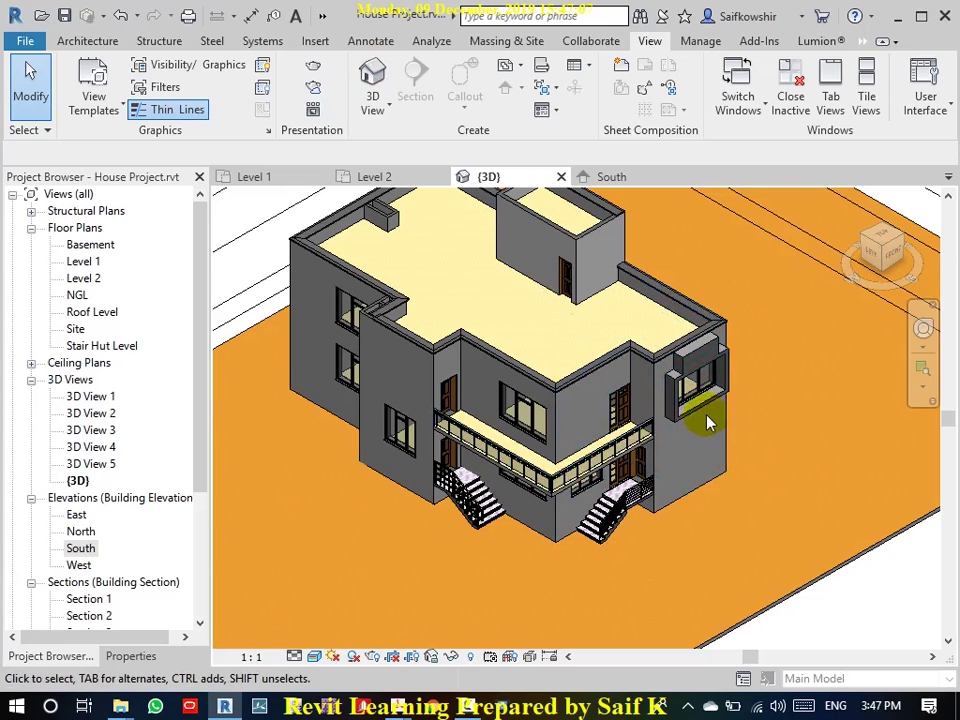
pyautogui.scroll(4, 707, 420)
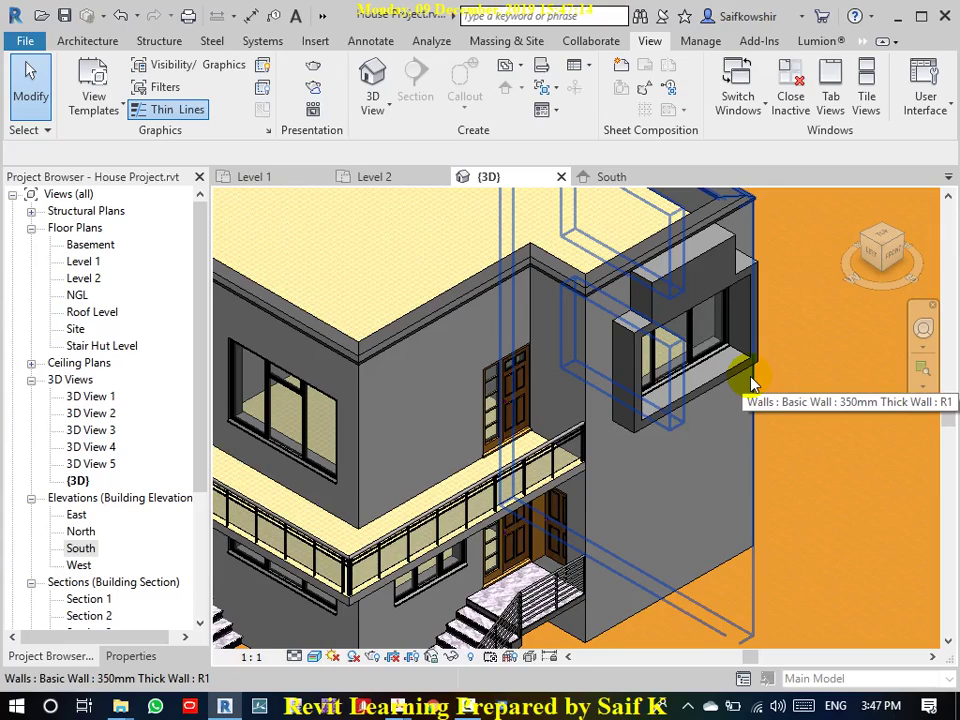
pyautogui.scroll(2, 745, 393)
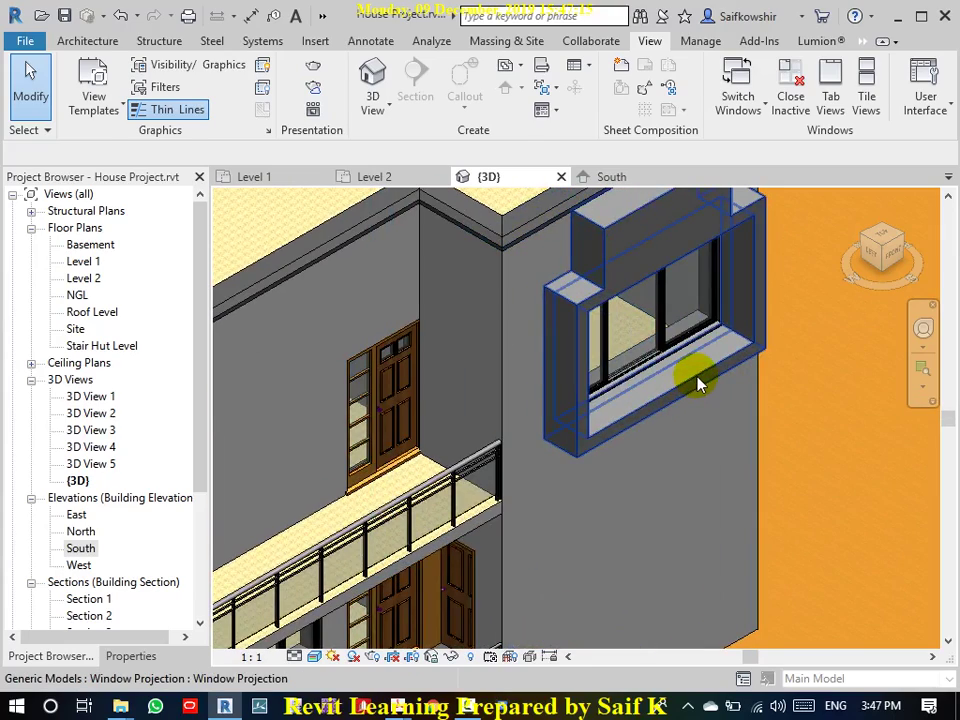
pyautogui.click(692, 383)
pyautogui.scroll(-2, 695, 430)
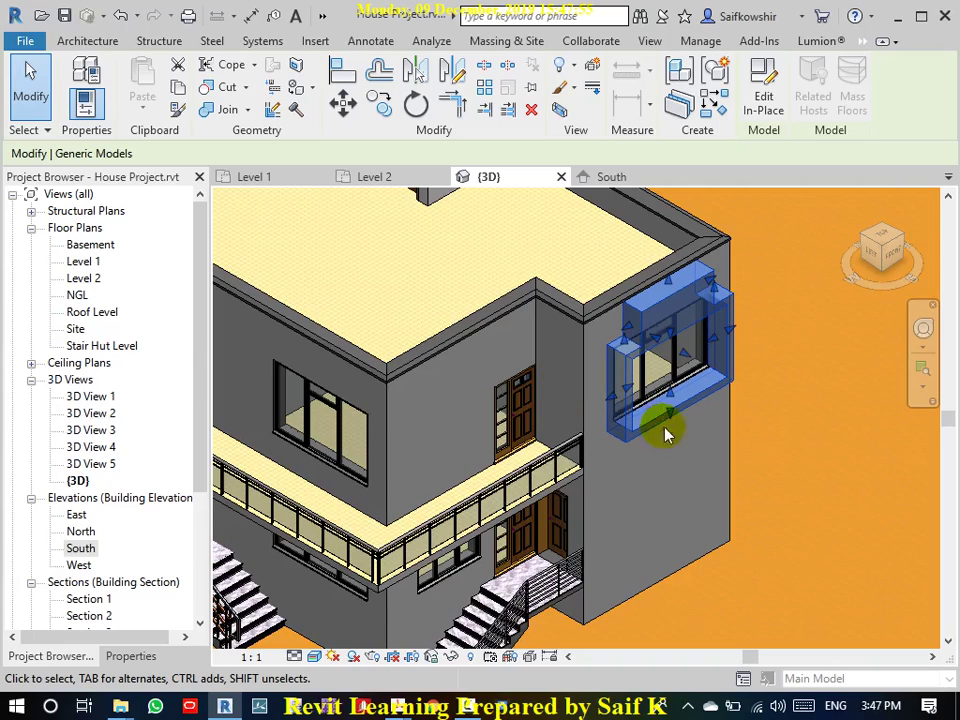
# - Shift the window projection right and back onto the wall, then open the South elevation
pyautogui.moveTo(686, 360)
pyautogui.mouseDown()
pyautogui.moveTo(829, 423)
pyautogui.moveTo(823, 432)
pyautogui.mouseUp()
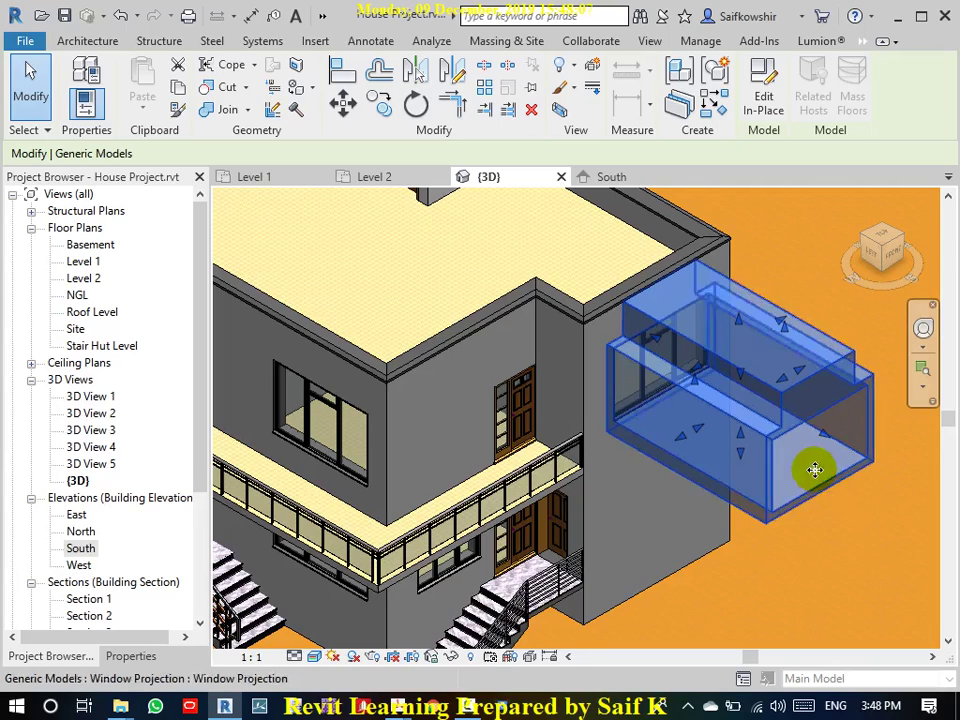
pyautogui.moveTo(818, 438)
pyautogui.mouseDown()
pyautogui.moveTo(580, 330)
pyautogui.moveTo(688, 378)
pyautogui.mouseUp()
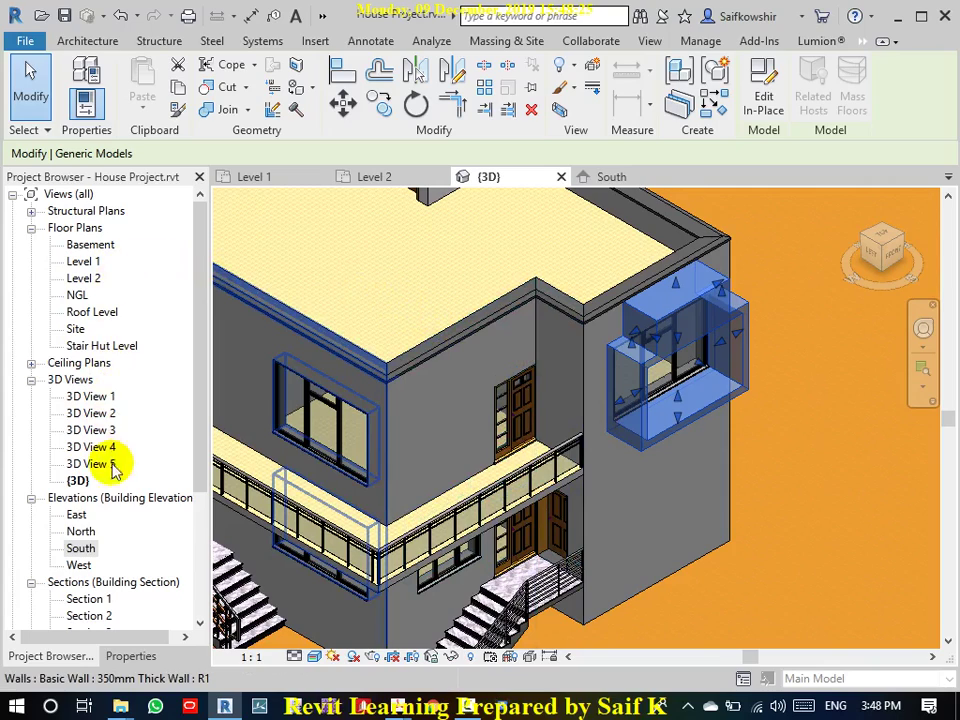
pyautogui.click(84, 549)
pyautogui.doubleClick(84, 549)
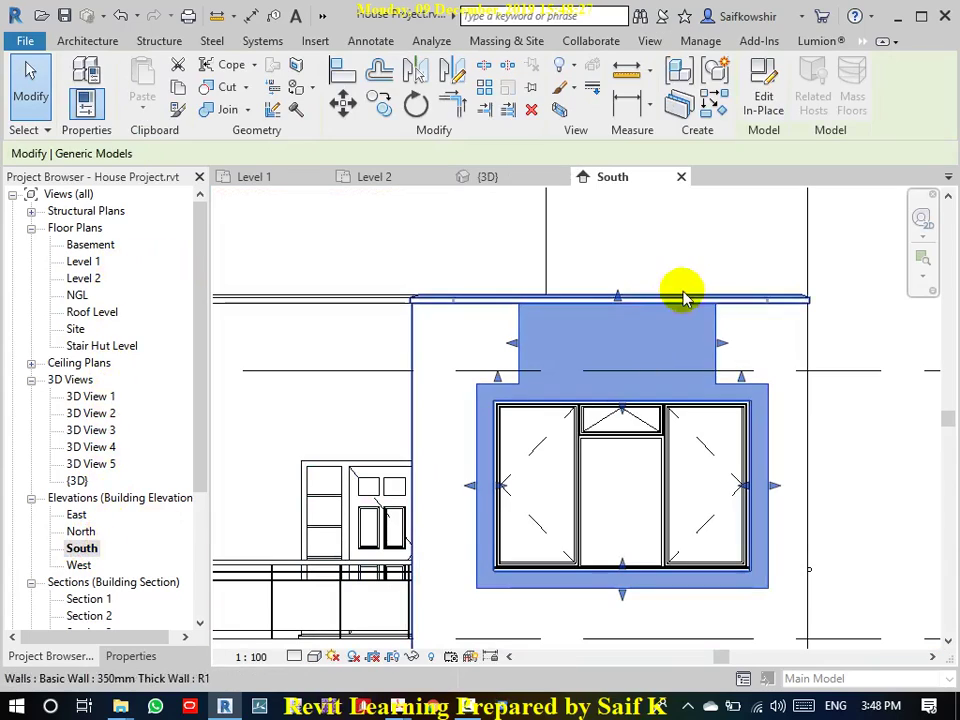
# - Reopen Window Projection in place and give its extrusion the Exterior wall Paint material
pyautogui.click(763, 105)
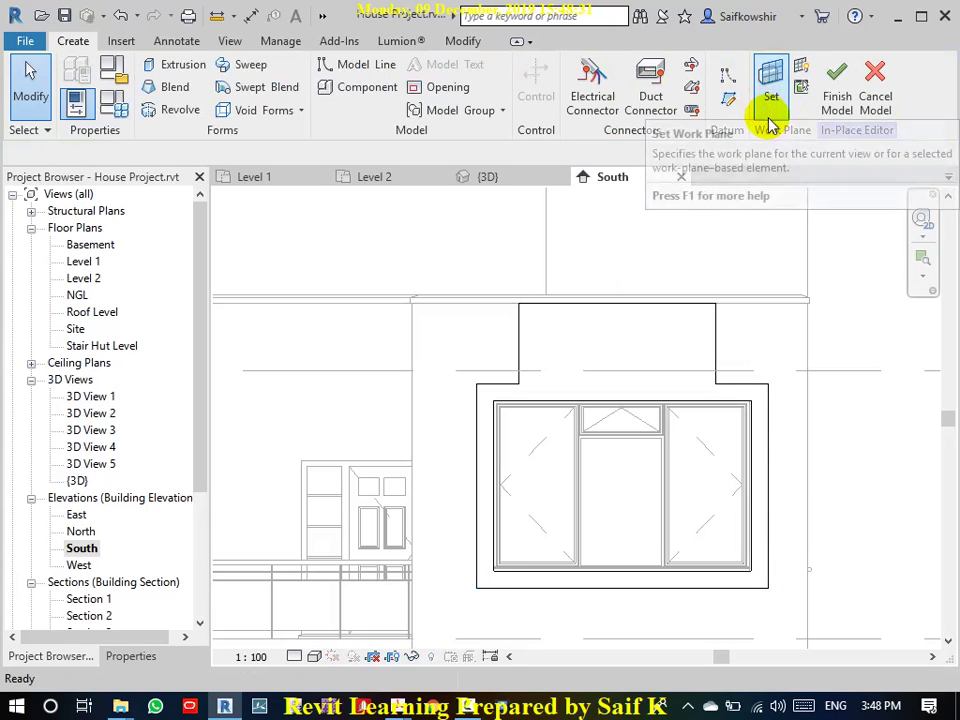
pyautogui.click(716, 375)
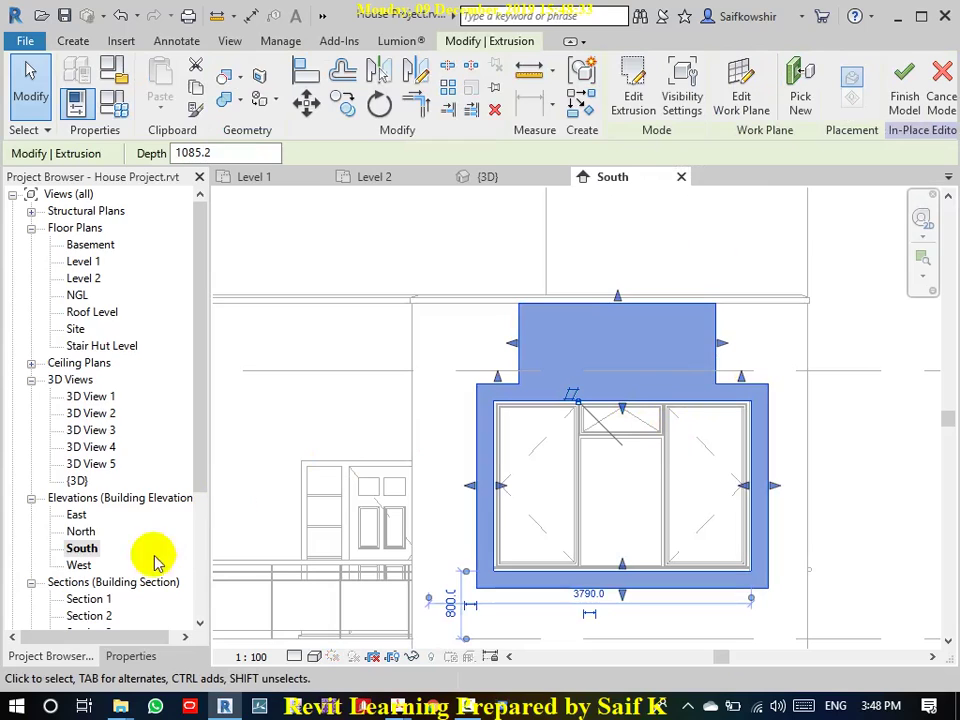
pyautogui.click(125, 656)
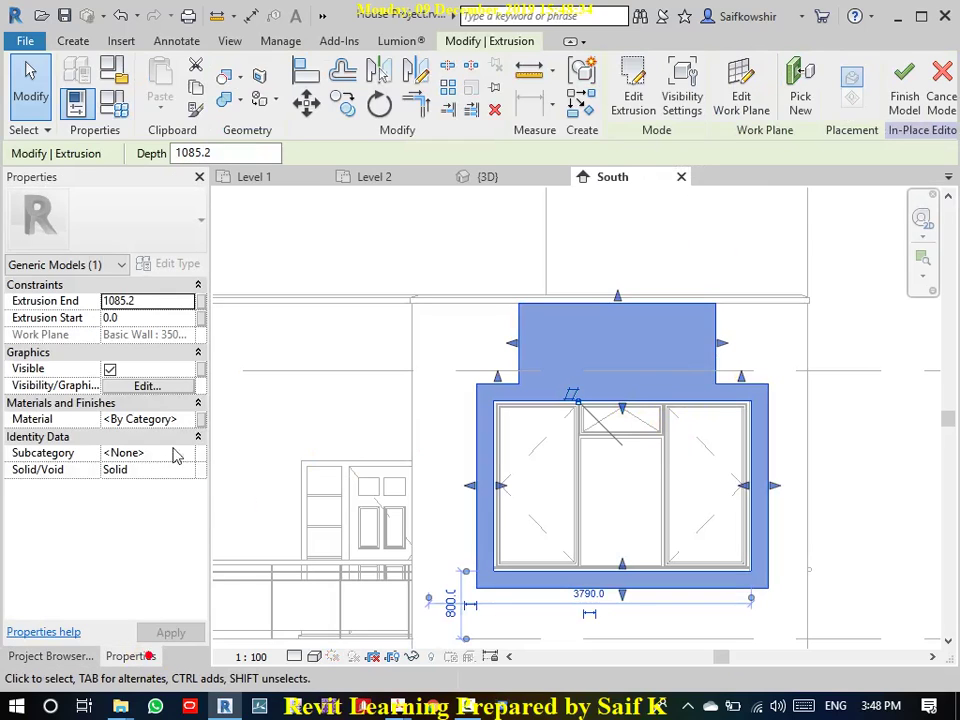
pyautogui.click(186, 419)
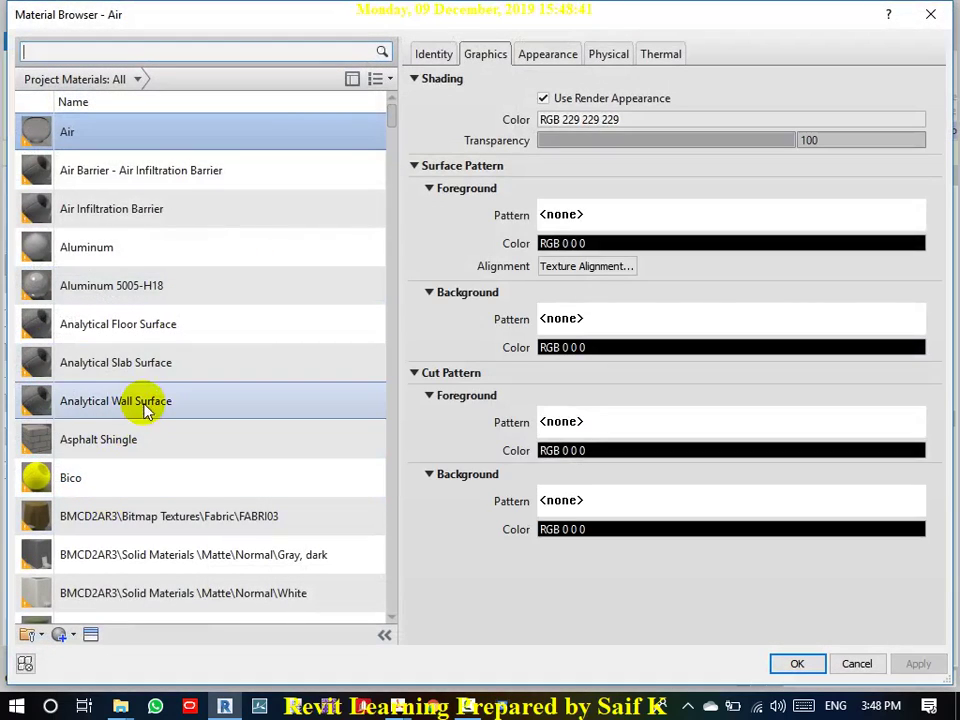
pyautogui.click(130, 250)
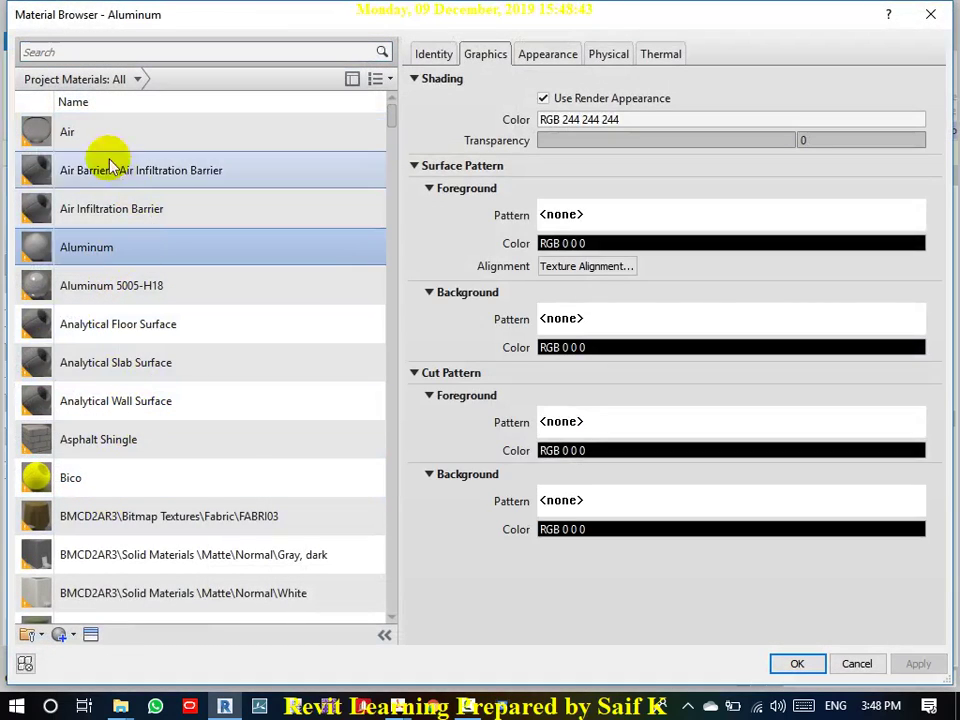
pyautogui.click(113, 52)
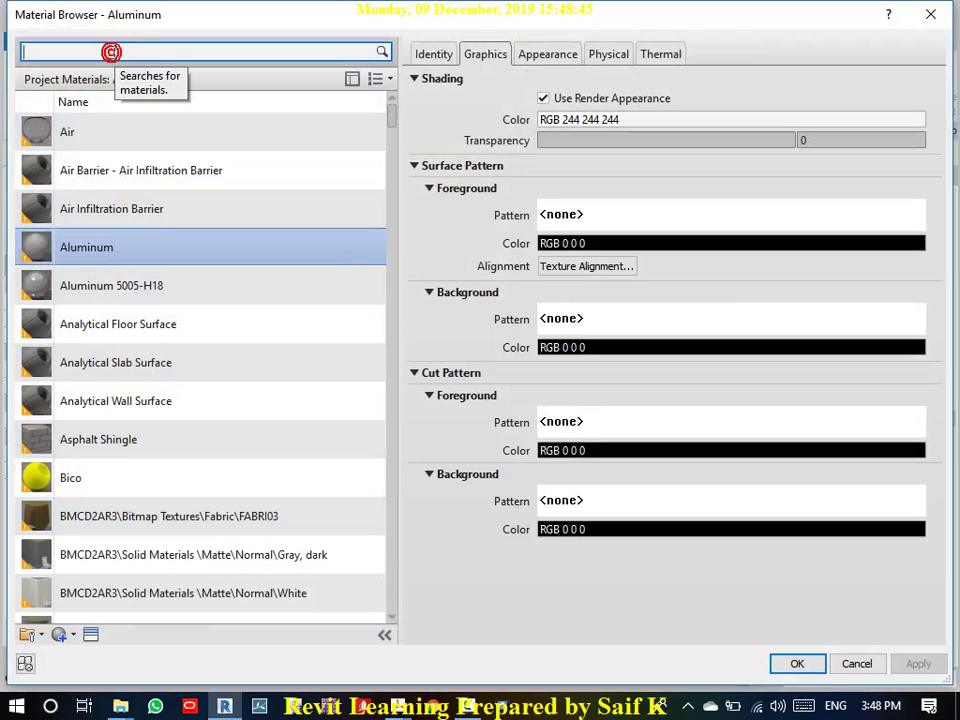
pyautogui.write('paint')
pyautogui.press('Return')
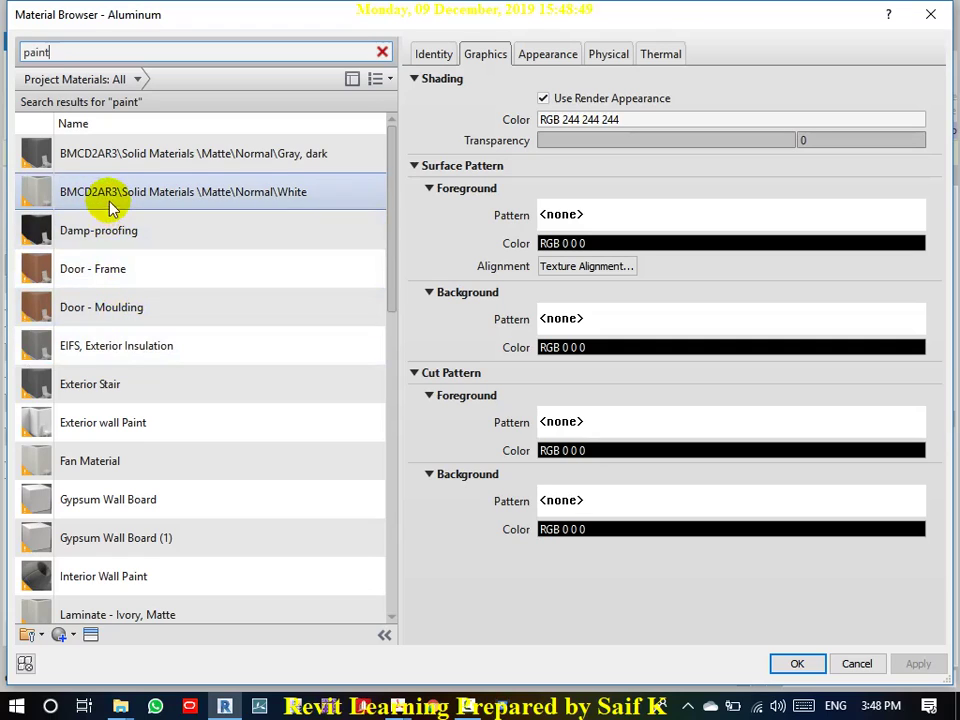
pyautogui.click(131, 457)
pyautogui.click(115, 430)
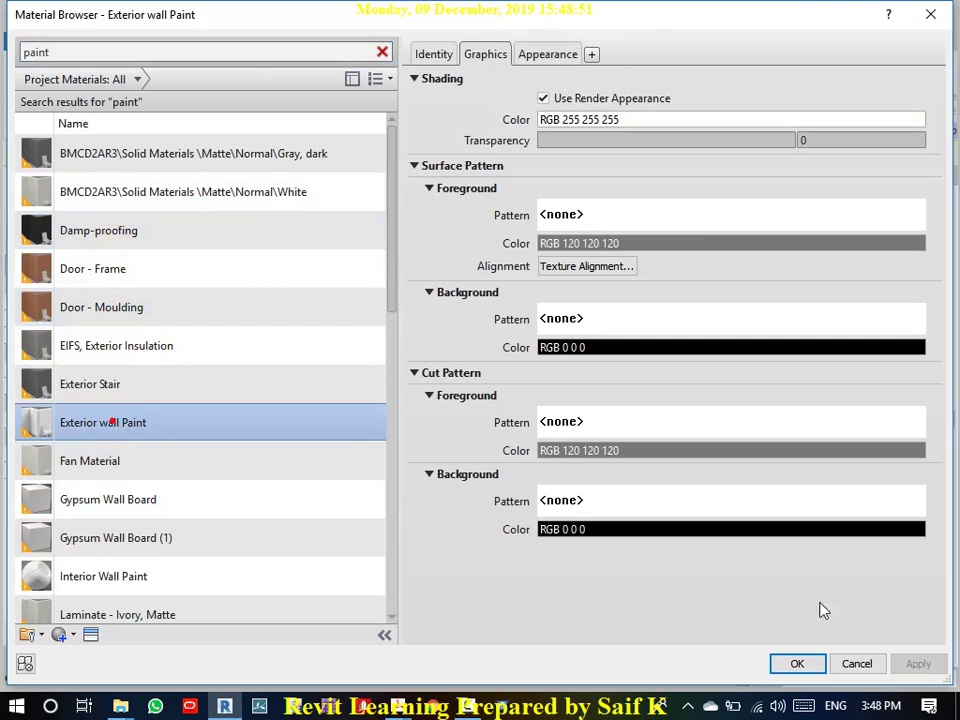
pyautogui.click(797, 664)
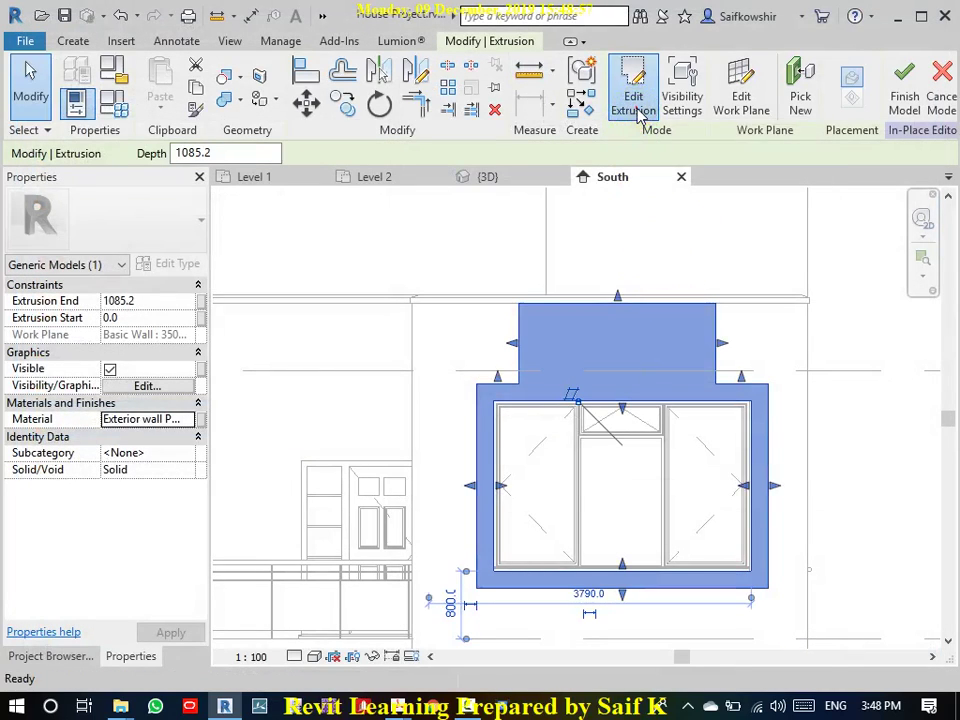
# - Edit the extrusion sketch: extend the top line 200 left and shorten the left line to 1800
pyautogui.click(633, 98)
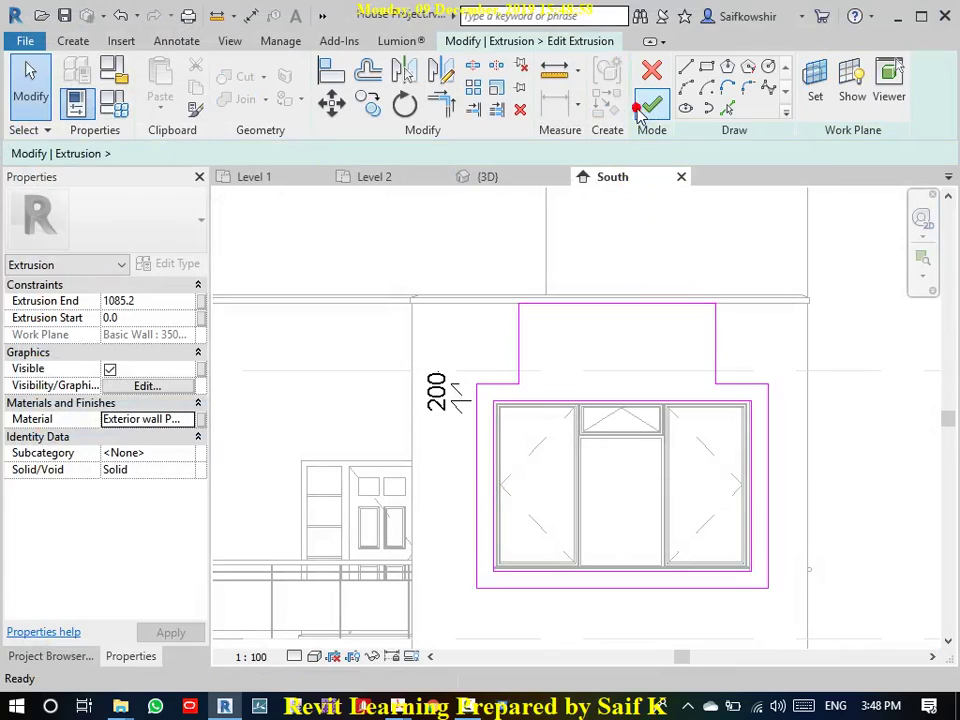
pyautogui.scroll(2, 518, 410)
pyautogui.click(496, 399)
pyautogui.moveTo(487, 399); pyautogui.dragTo(464, 399)
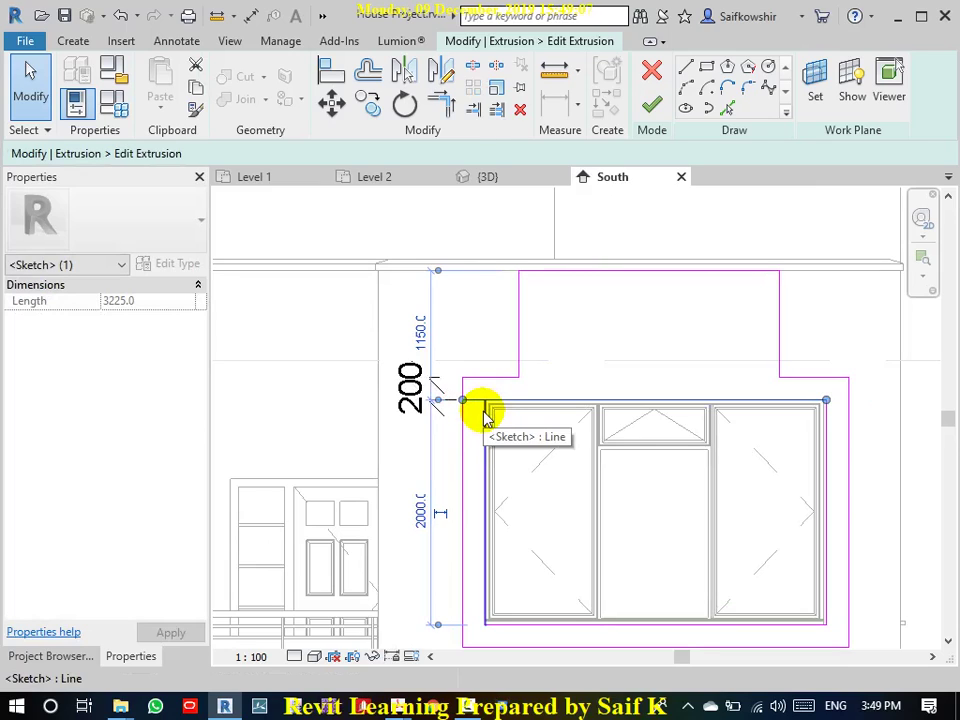
pyautogui.scroll(1, 477, 460)
pyautogui.scroll(1, 488, 410)
pyautogui.click(491, 381)
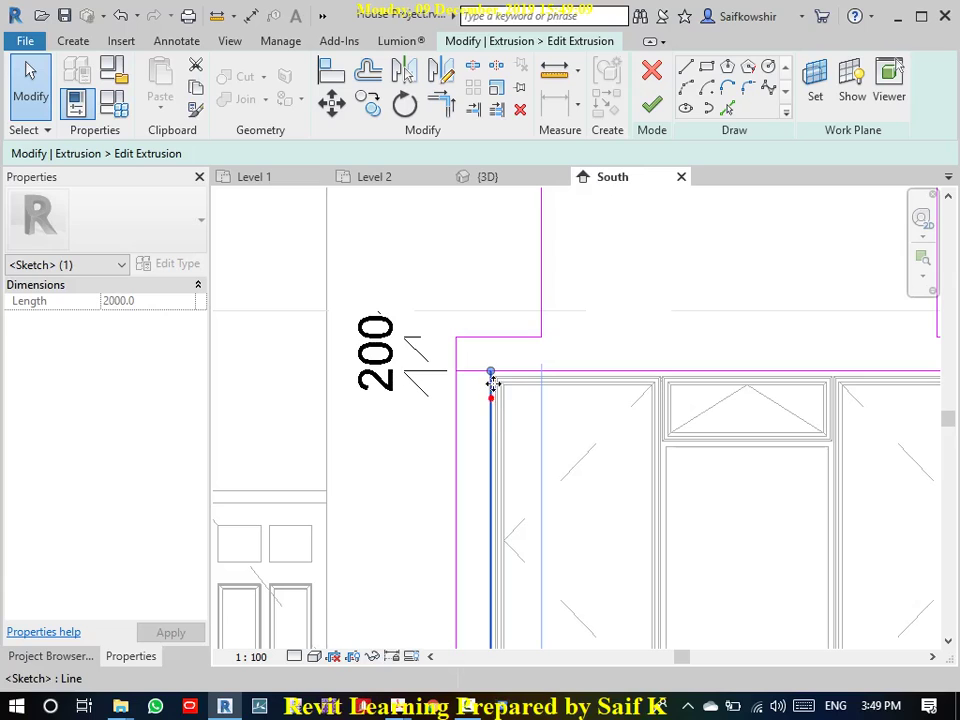
pyautogui.moveTo(491, 381); pyautogui.dragTo(490, 370)
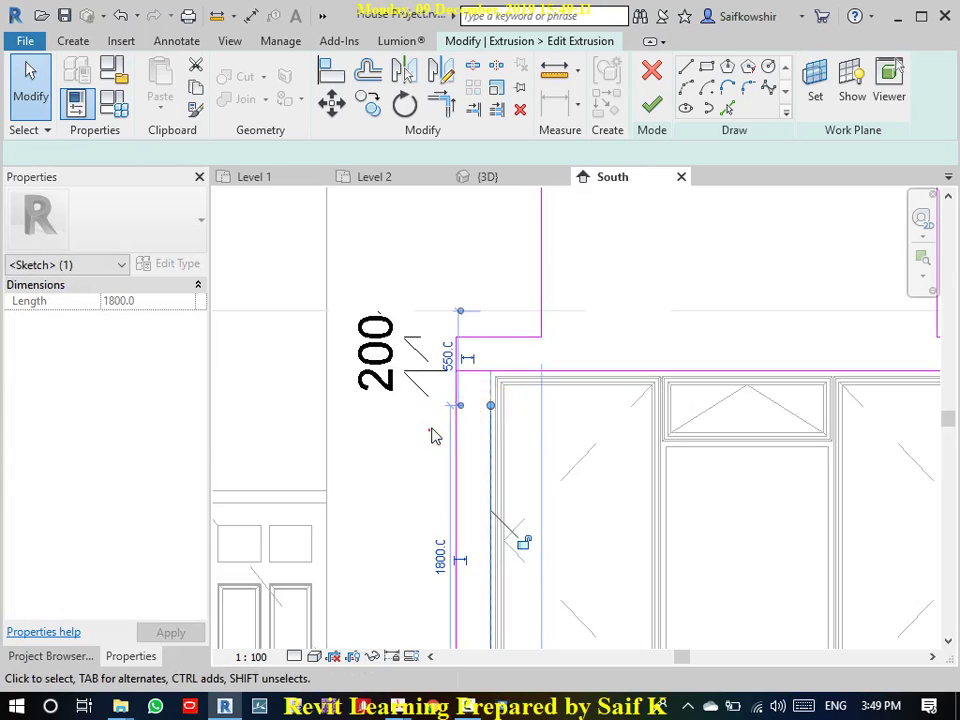
pyautogui.click(430, 431)
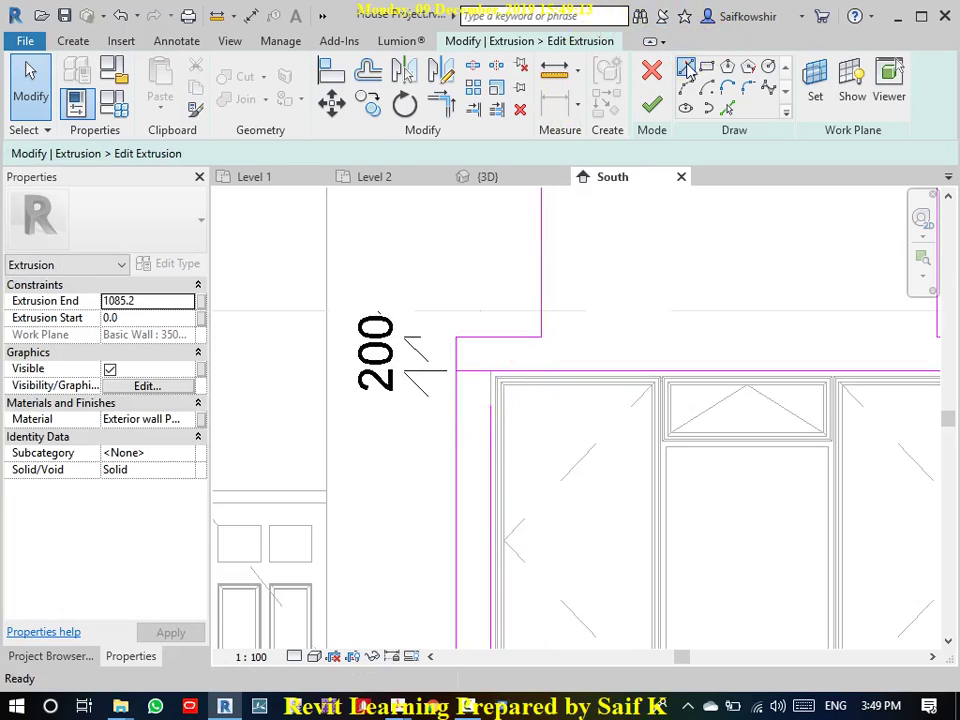
# - Draw a short 200-long horizontal sketch line at the outline gap
pyautogui.click(685, 67)
pyautogui.click(489, 406)
pyautogui.click(455, 405)
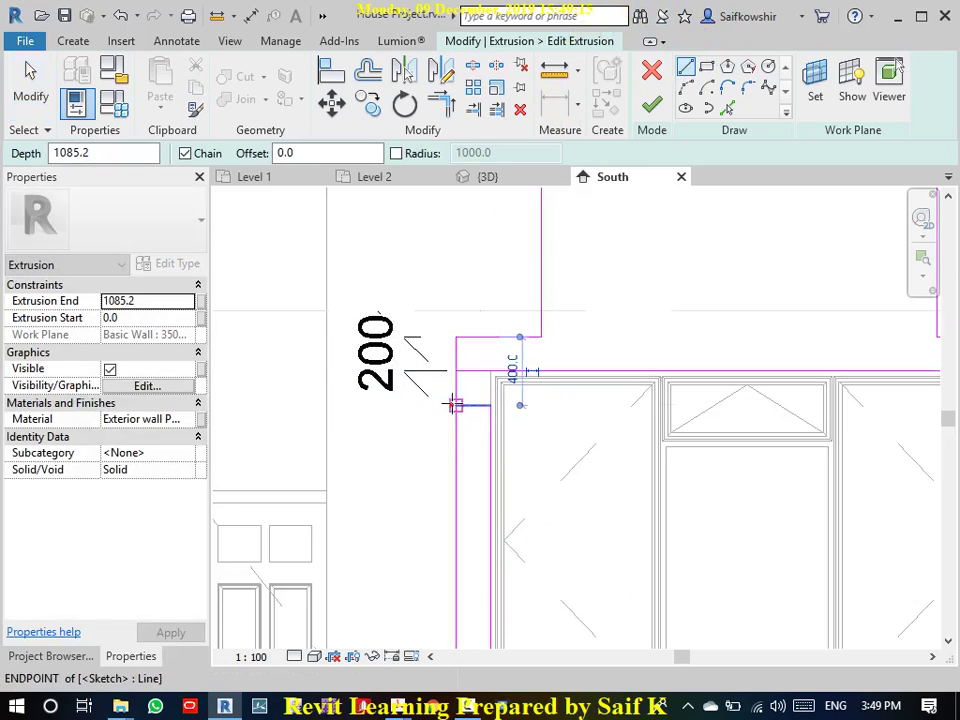
pyautogui.click(30, 96)
pyautogui.click(30, 96)
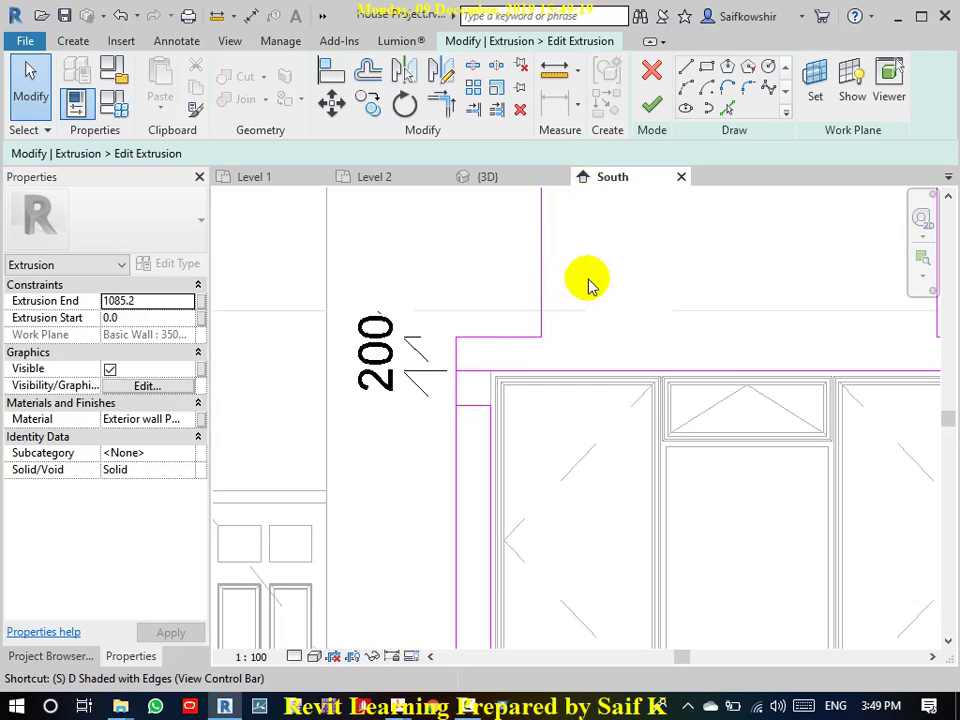
# - Split the left vertical line and trim its lower part into a corner with the short line
pyautogui.press('s')
pyautogui.press('l')
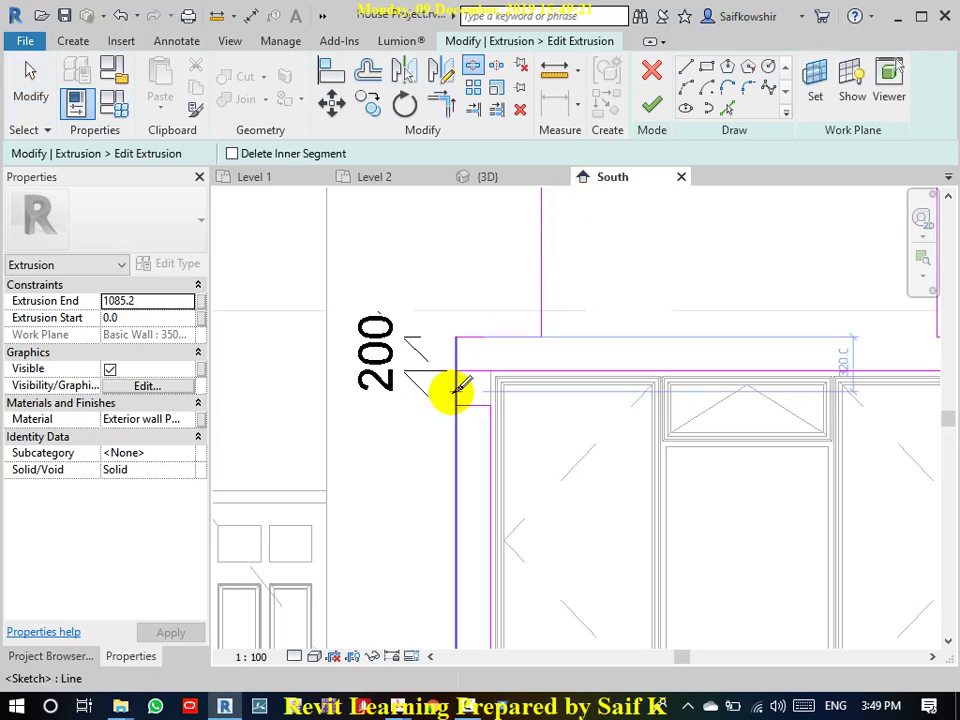
pyautogui.click(456, 391)
pyautogui.press('t')
pyautogui.press('r')
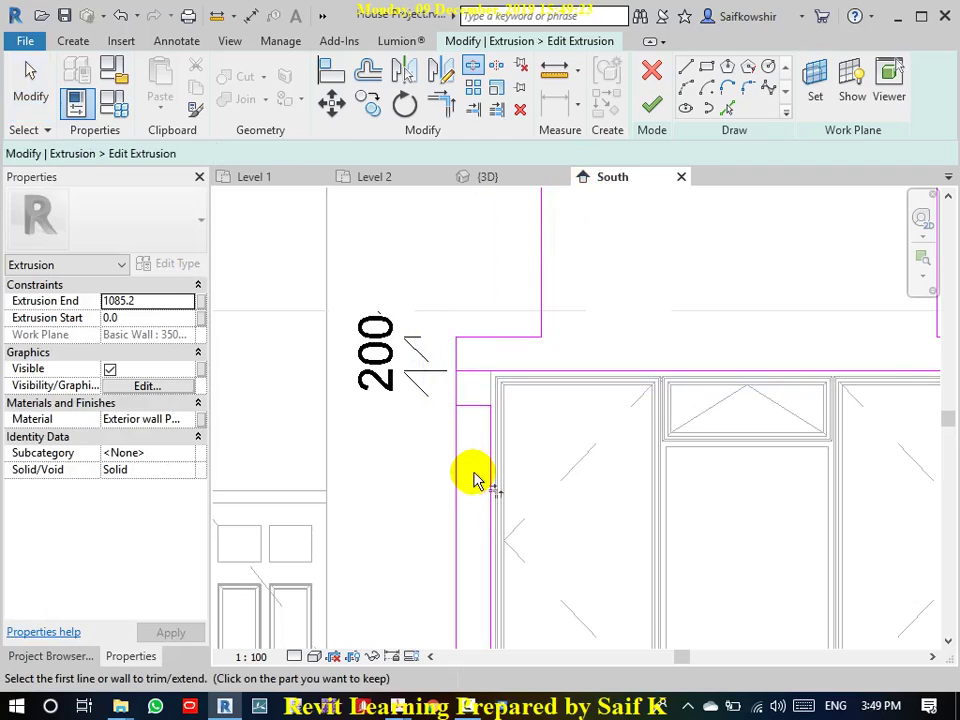
pyautogui.click(456, 452)
pyautogui.click(474, 415)
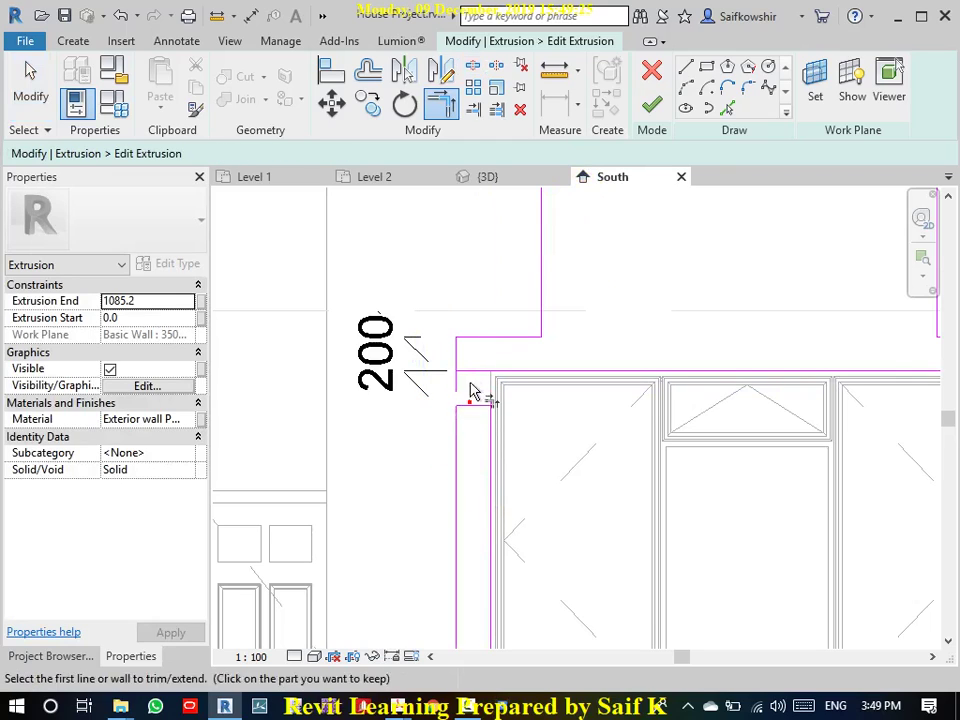
pyautogui.scroll(-3, 478, 391)
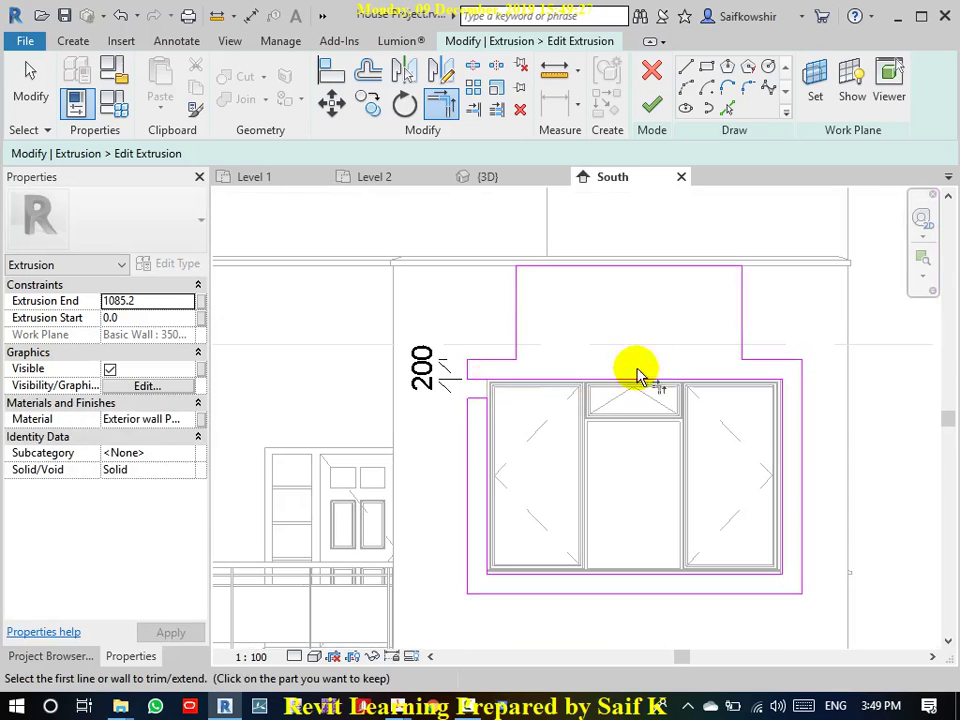
pyautogui.moveTo(638, 375); pyautogui.dragTo(536, 349, button='middle')
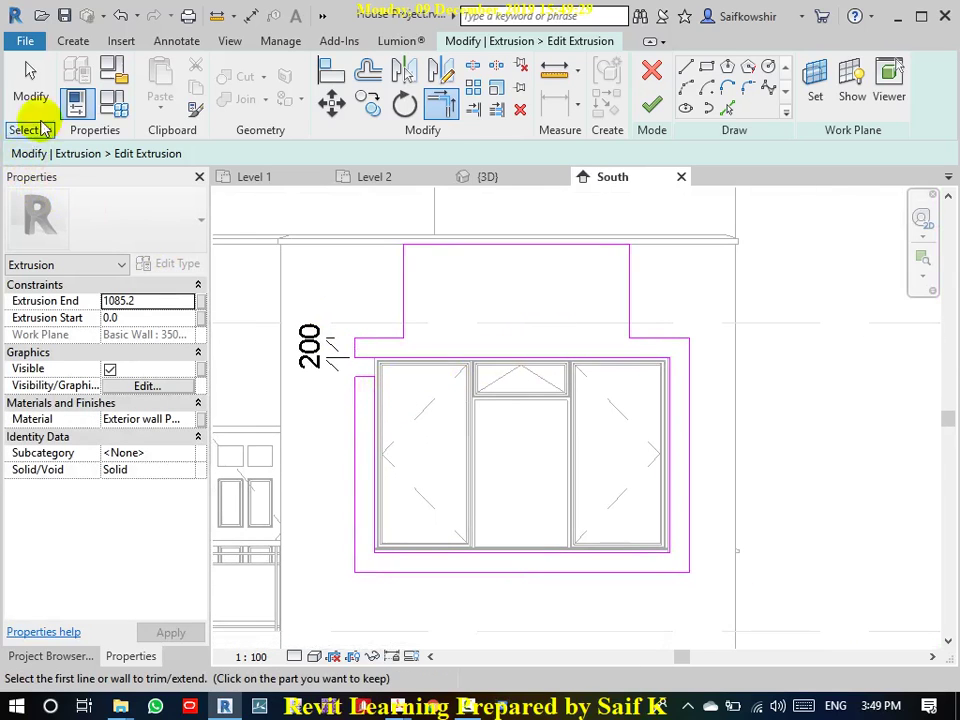
pyautogui.click(27, 98)
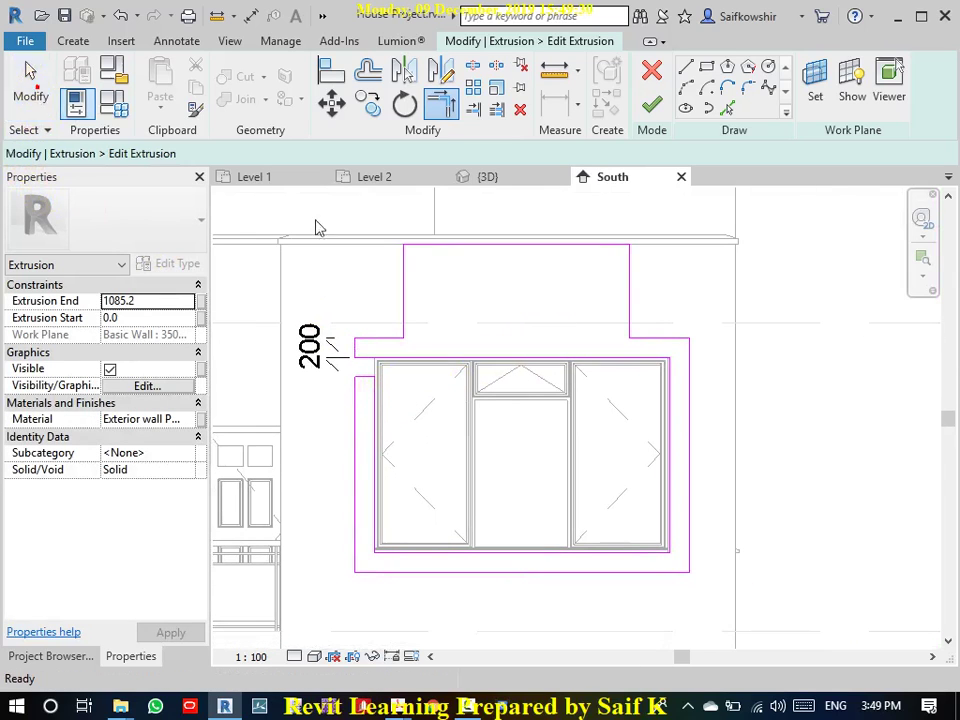
# - Abandon a new sketch line and attempt a right-side corner trim, dismissing the joined-elements error
pyautogui.click(685, 67)
pyautogui.scroll(2, 670, 388)
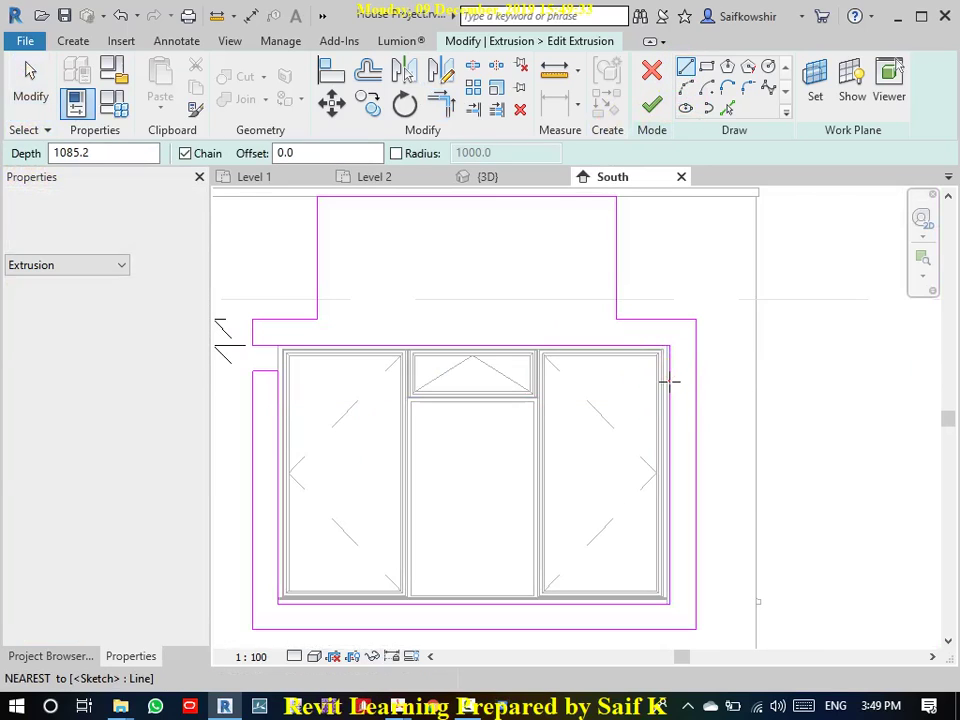
pyautogui.click(670, 382)
pyautogui.rightClick(707, 383)
pyautogui.click(755, 393)
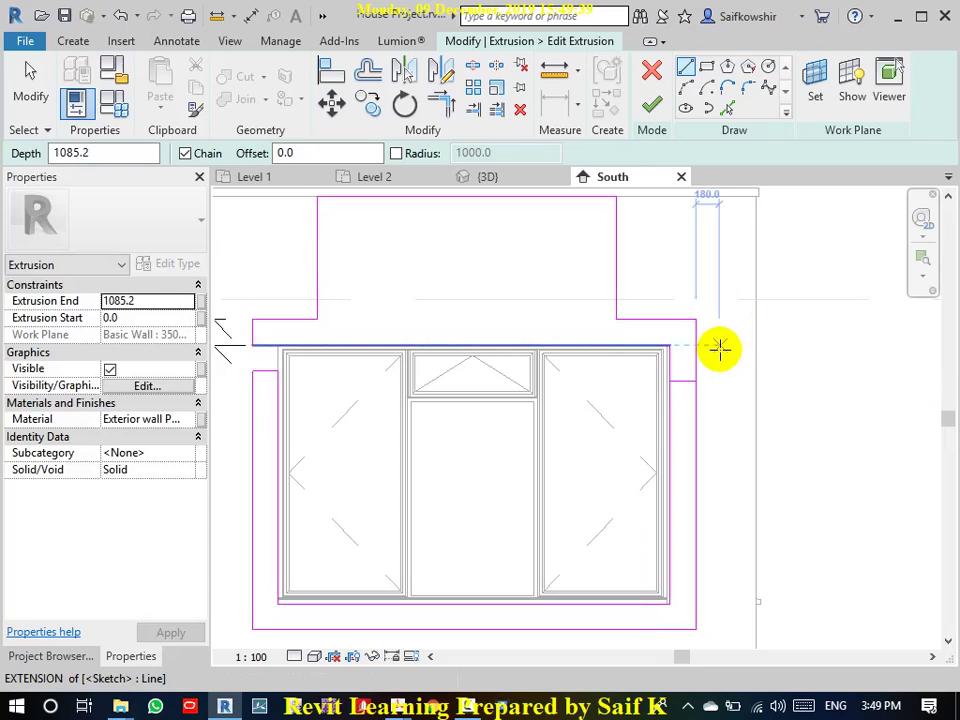
pyautogui.press('t')
pyautogui.press('r')
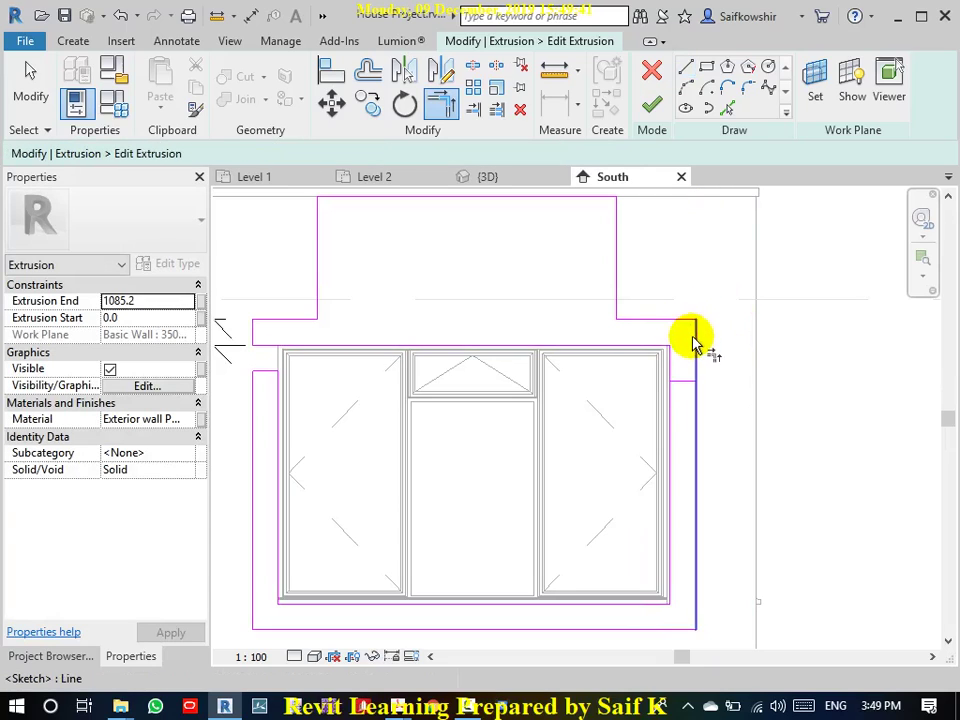
pyautogui.click(697, 349)
pyautogui.click(666, 347)
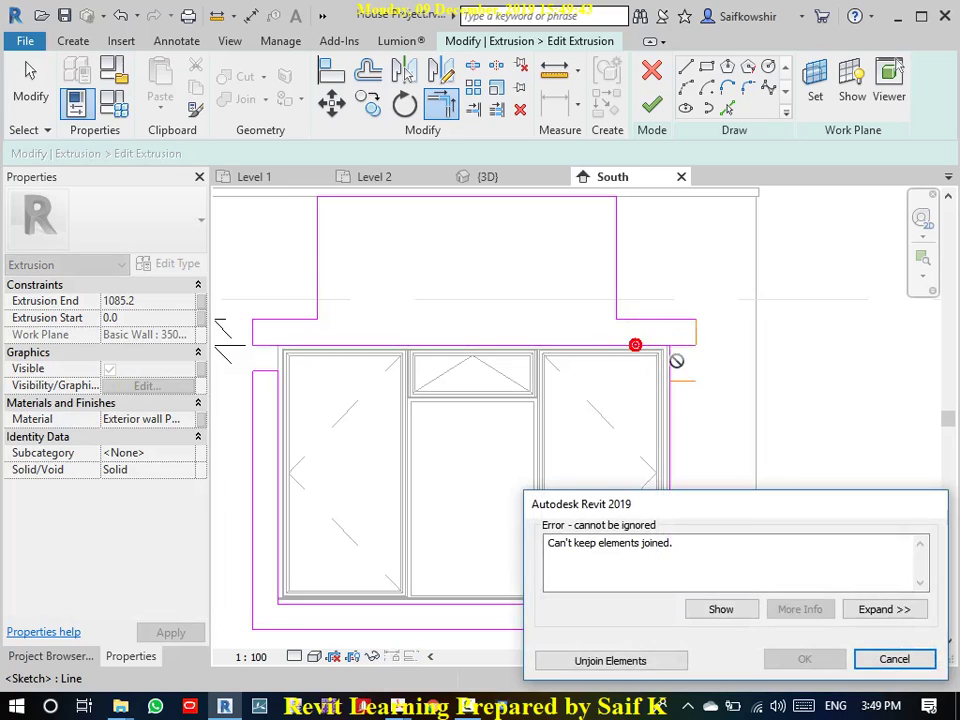
pyautogui.click(893, 659)
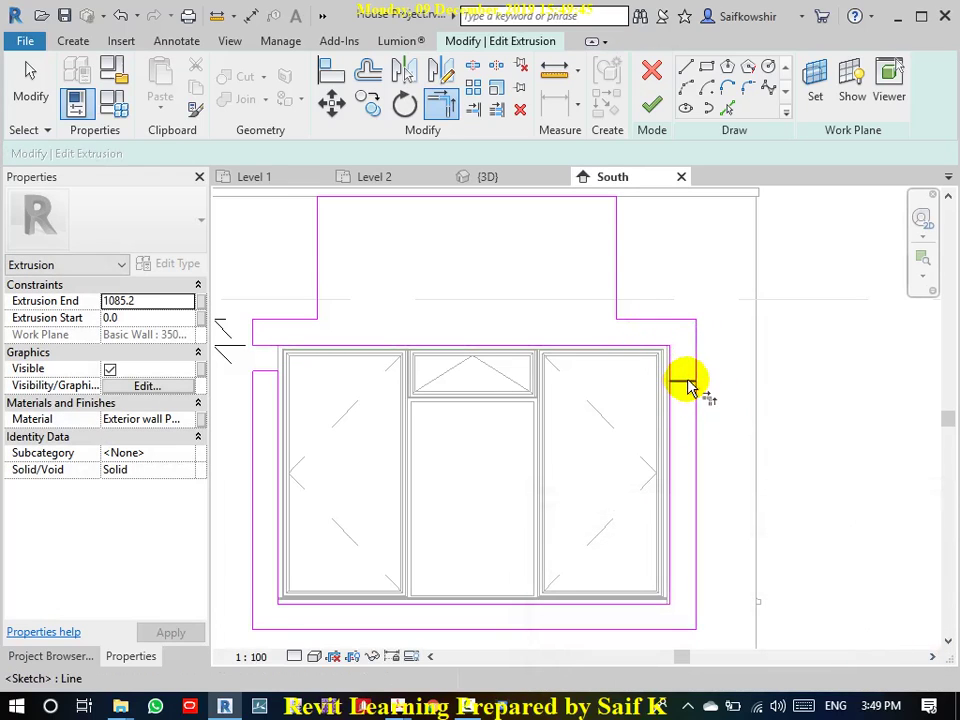
# - Split the right vertical line, trim the top and right lines into corners, and finish the extrusion
pyautogui.press('Escape')
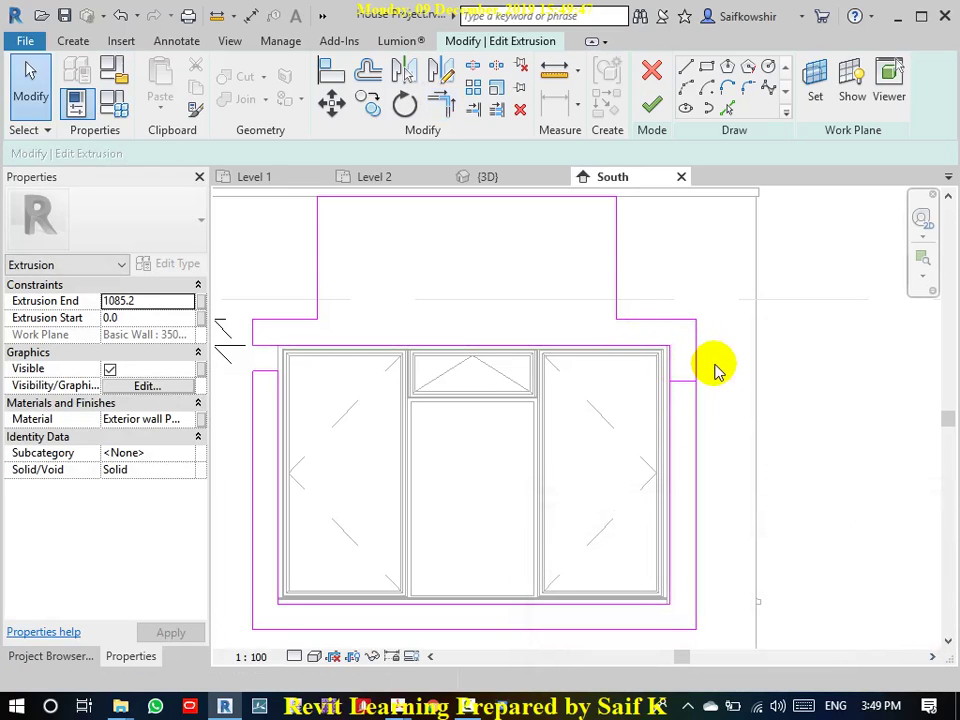
pyautogui.press('s')
pyautogui.press('l')
pyautogui.click(697, 353)
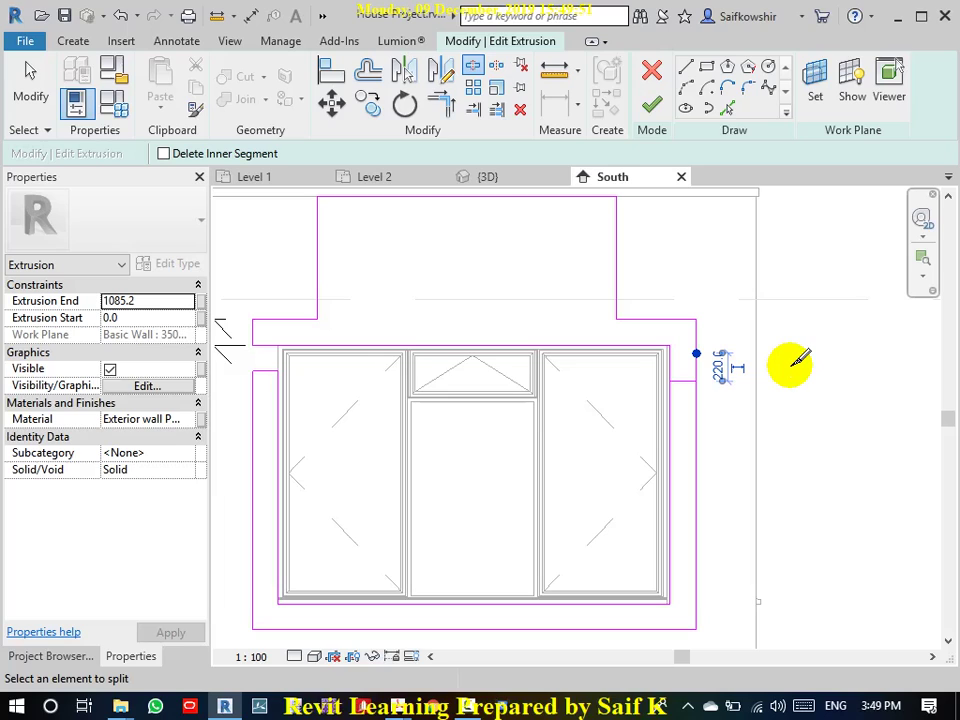
pyautogui.press('t')
pyautogui.press('r')
pyautogui.click(678, 383)
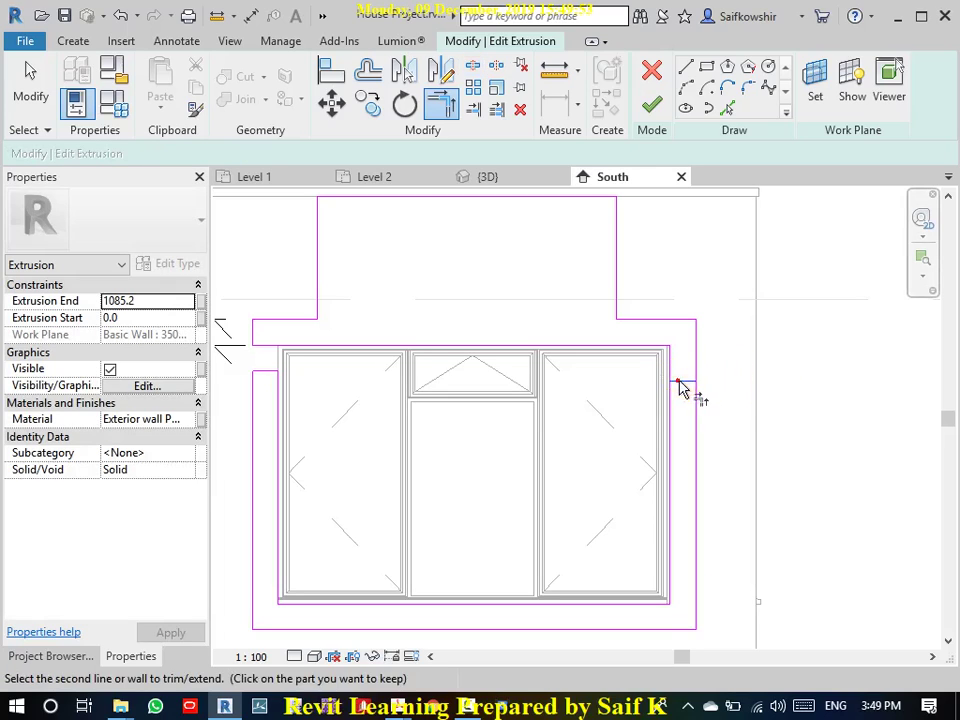
pyautogui.click(693, 412)
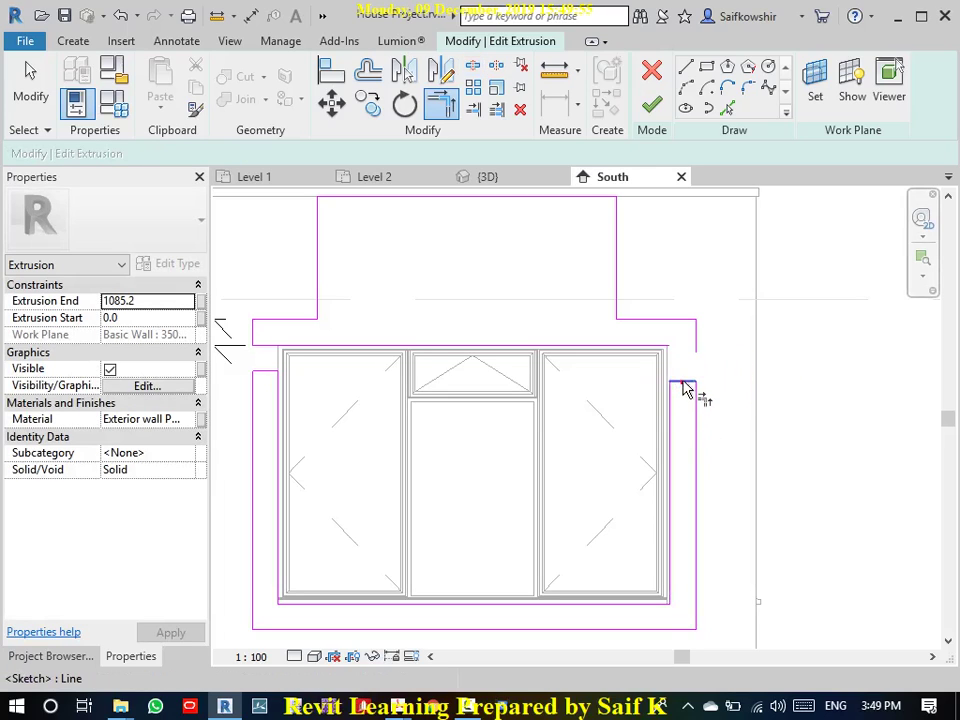
pyautogui.click(658, 349)
pyautogui.click(697, 338)
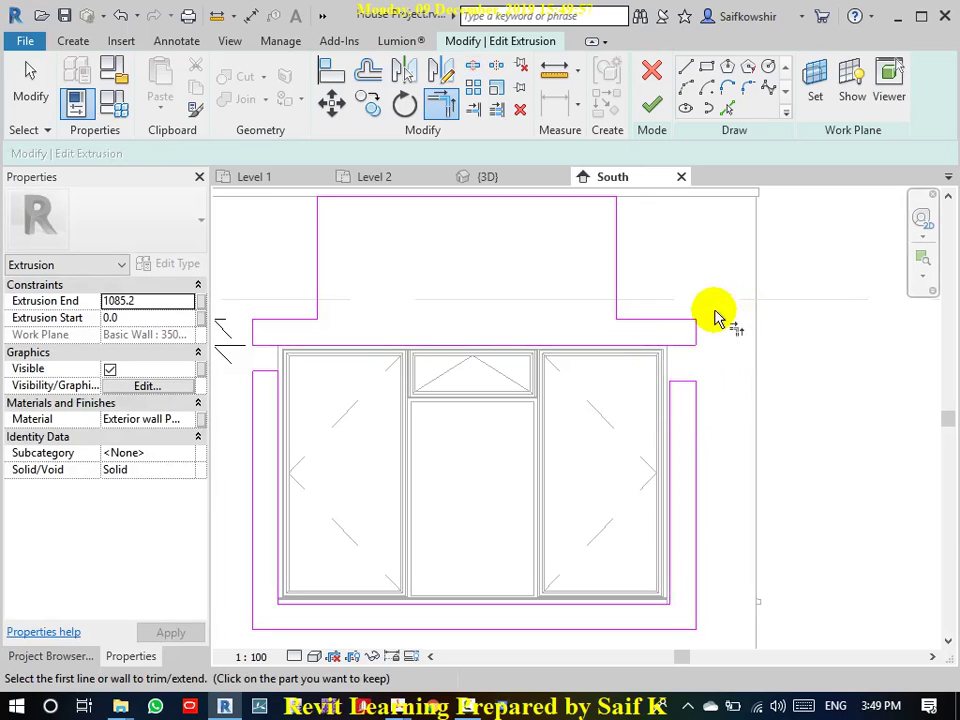
pyautogui.click(652, 104)
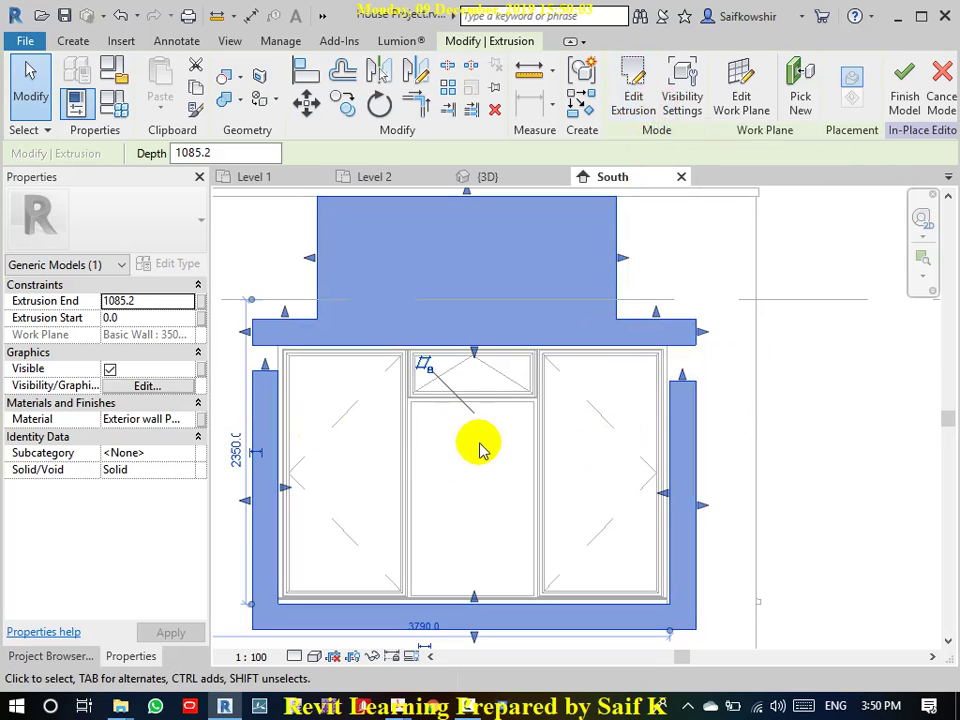
pyautogui.scroll(-2, 510, 441)
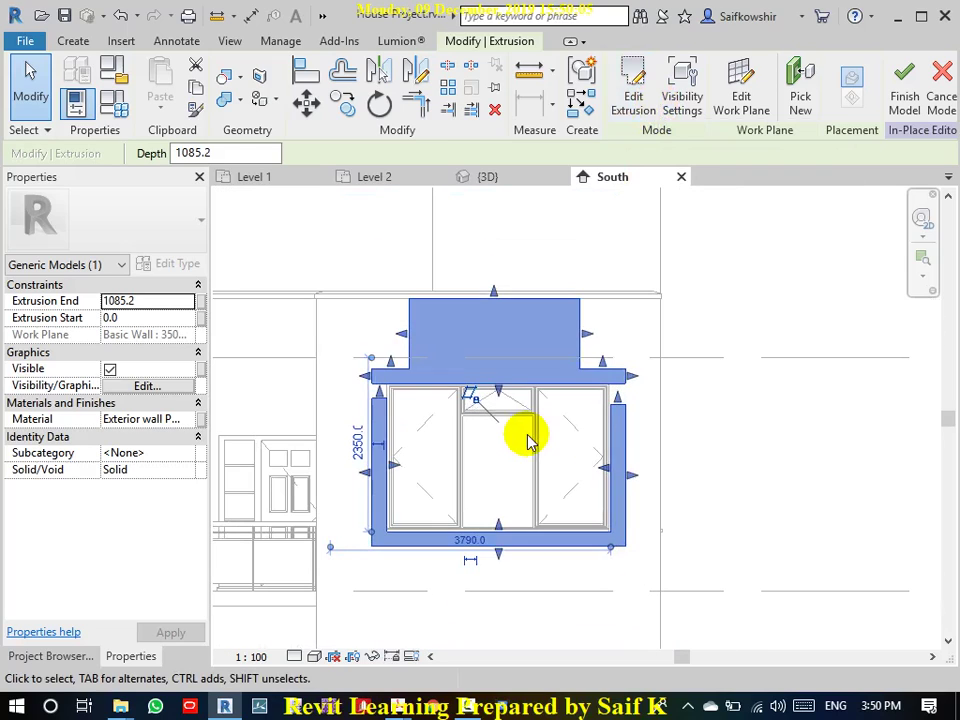
pyautogui.doubleClick(224, 152)
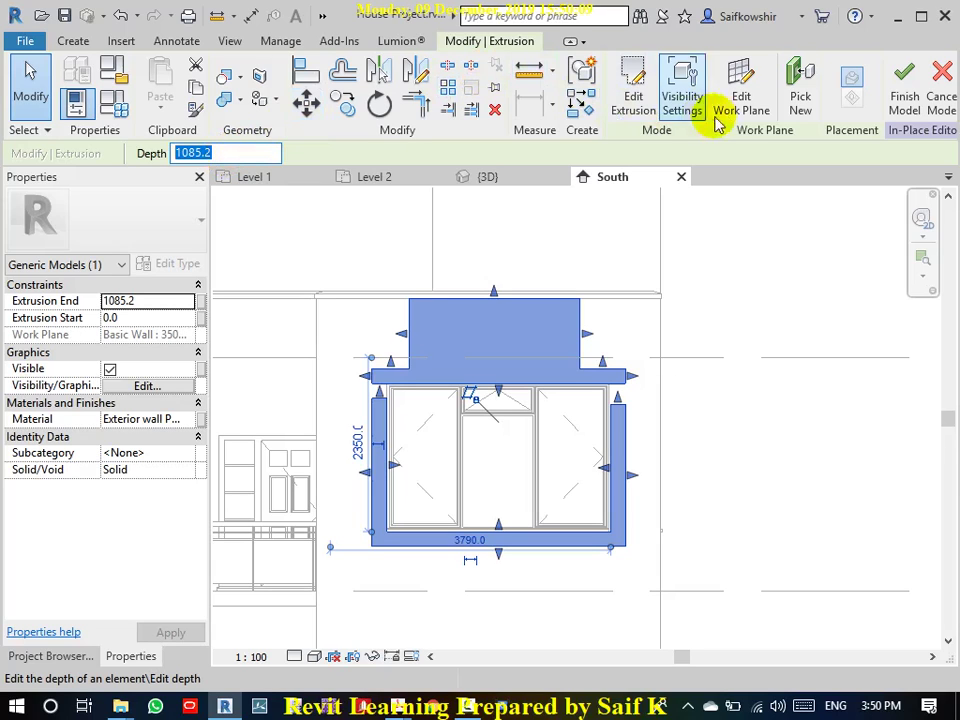
# - Finish the Window Projection model and open the house's {3D} view
pyautogui.click(905, 90)
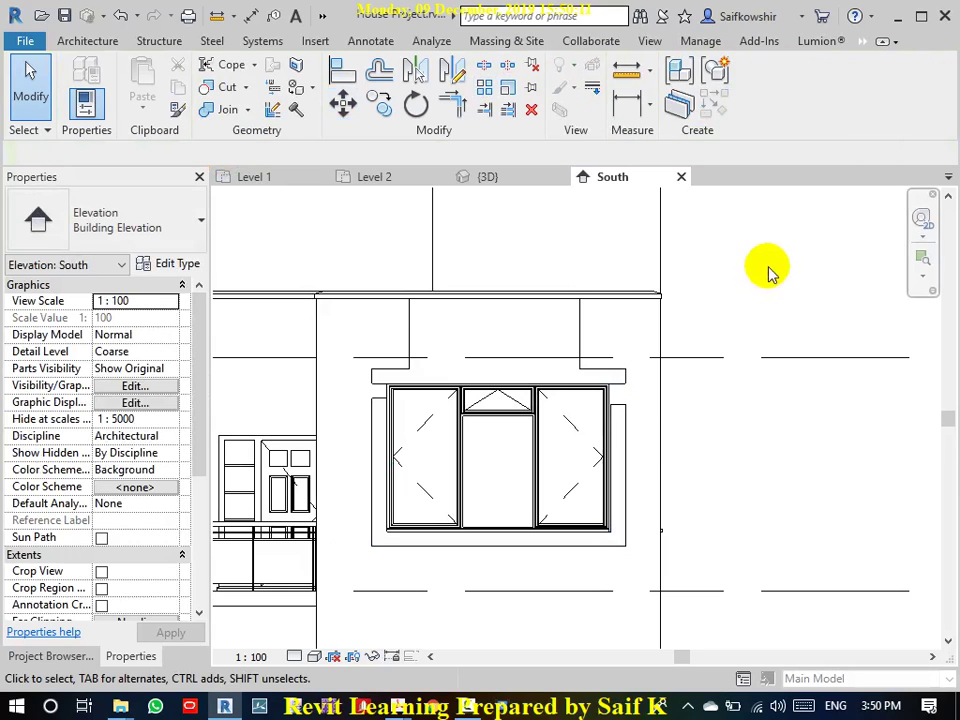
pyautogui.click(75, 656)
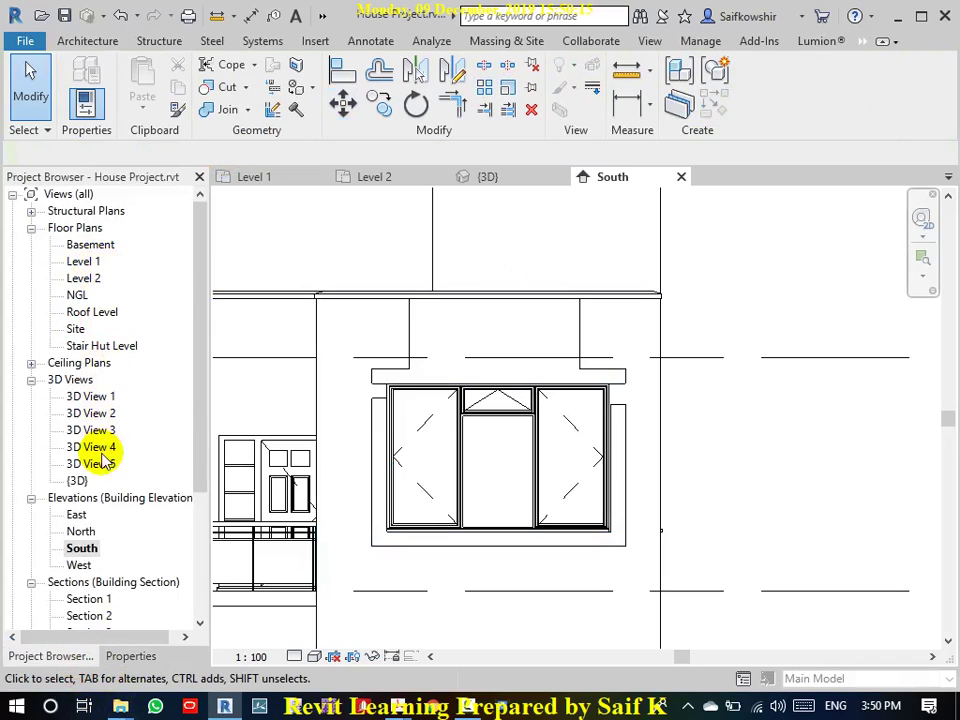
pyautogui.doubleClick(77, 482)
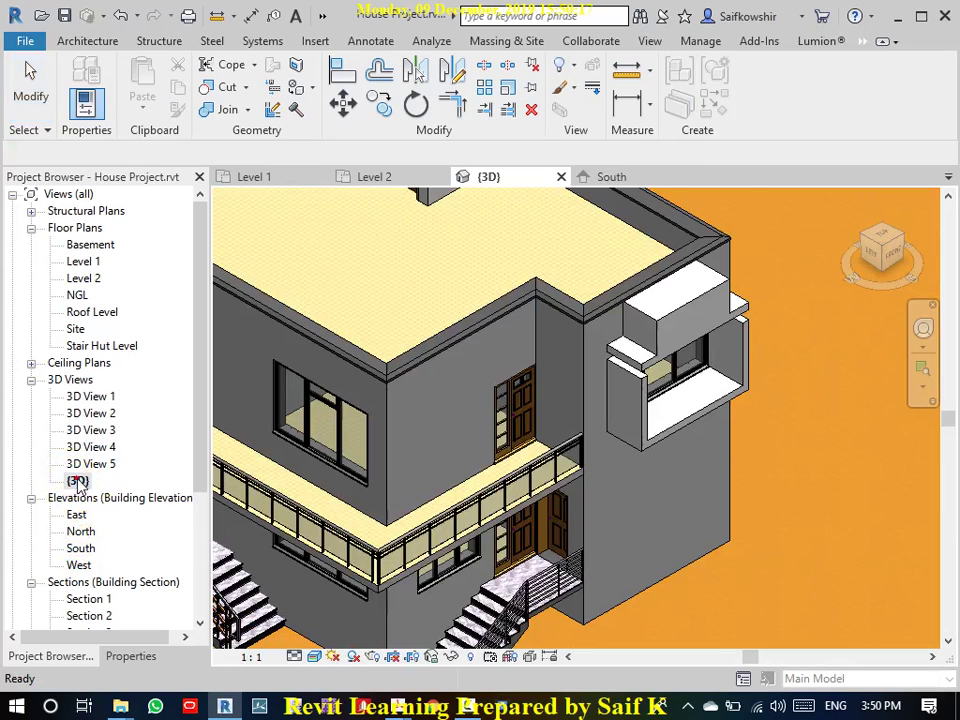
# - Stretch the window projection on the side wall, then delete it
pyautogui.click(645, 425)
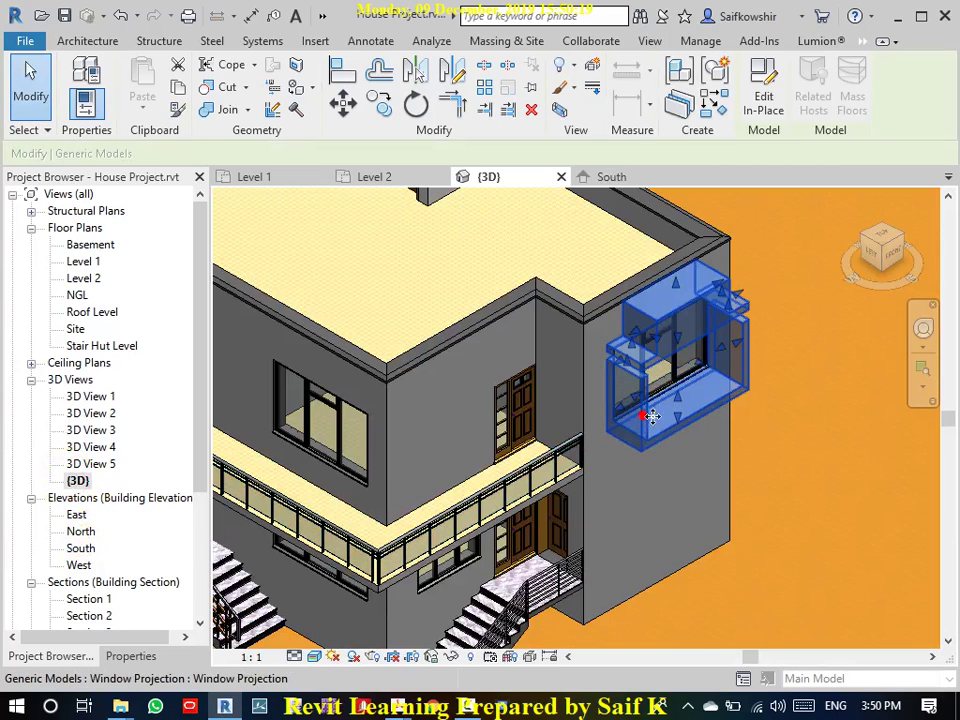
pyautogui.moveTo(705, 373); pyautogui.dragTo(748, 399)
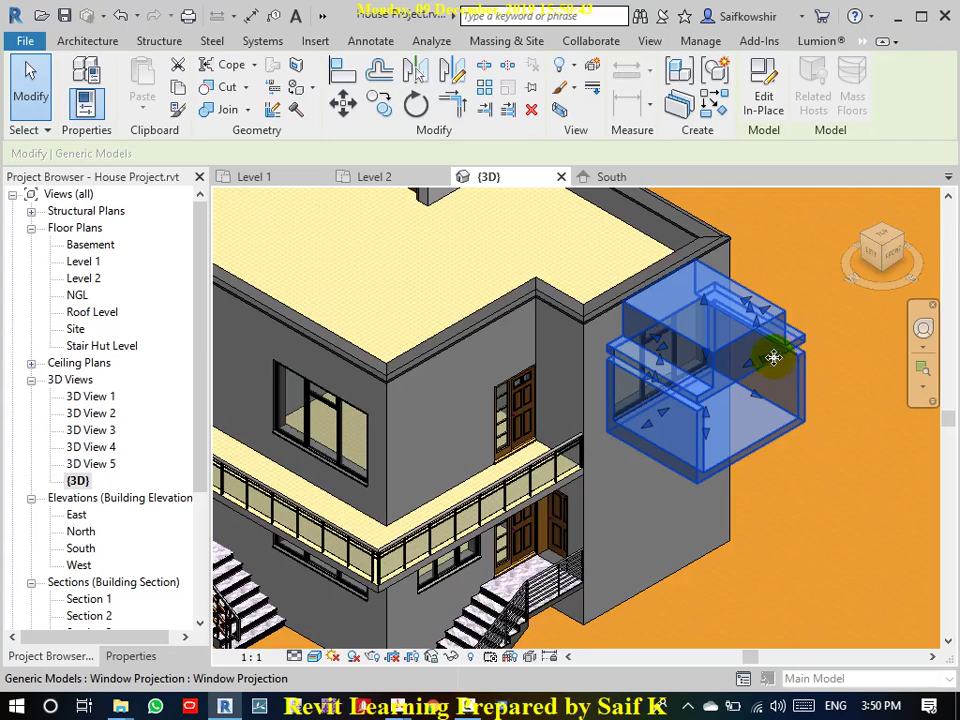
pyautogui.press('Delete')
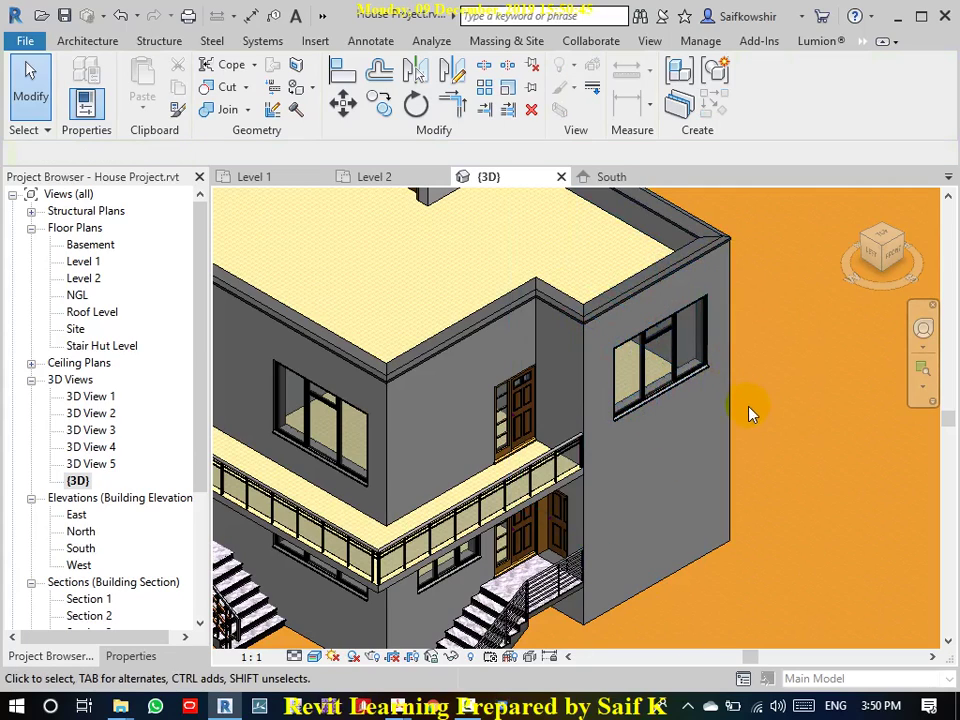
# - Delete the Glass Panel railing from the Level 2 balcony edge in the 3D view
pyautogui.scroll(-2, 751, 410)
pyautogui.scroll(-2, 690, 430)
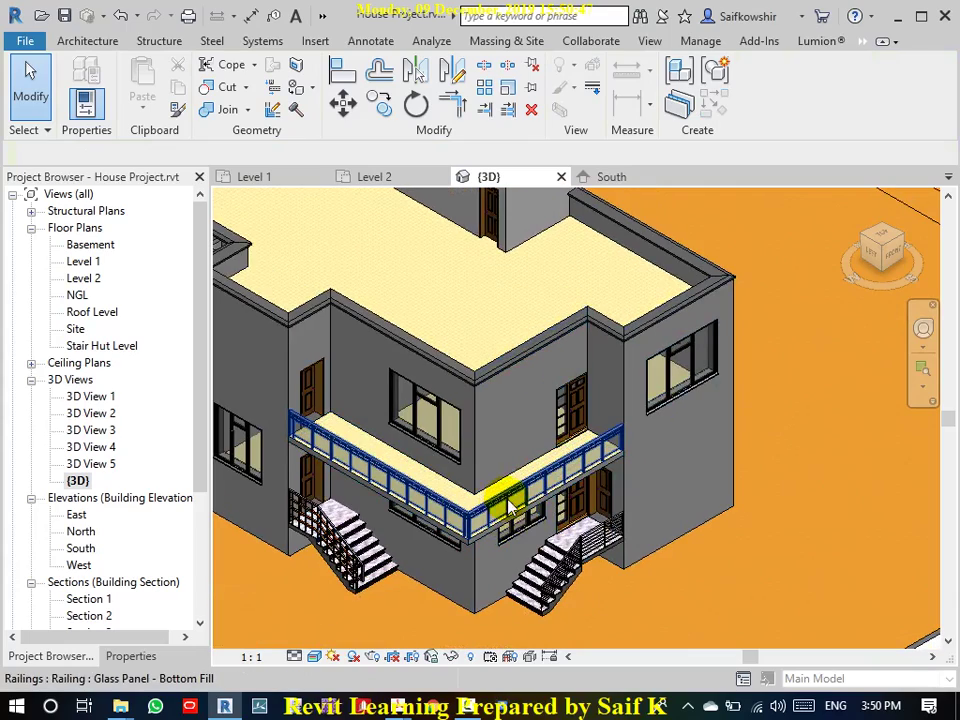
pyautogui.click(514, 503)
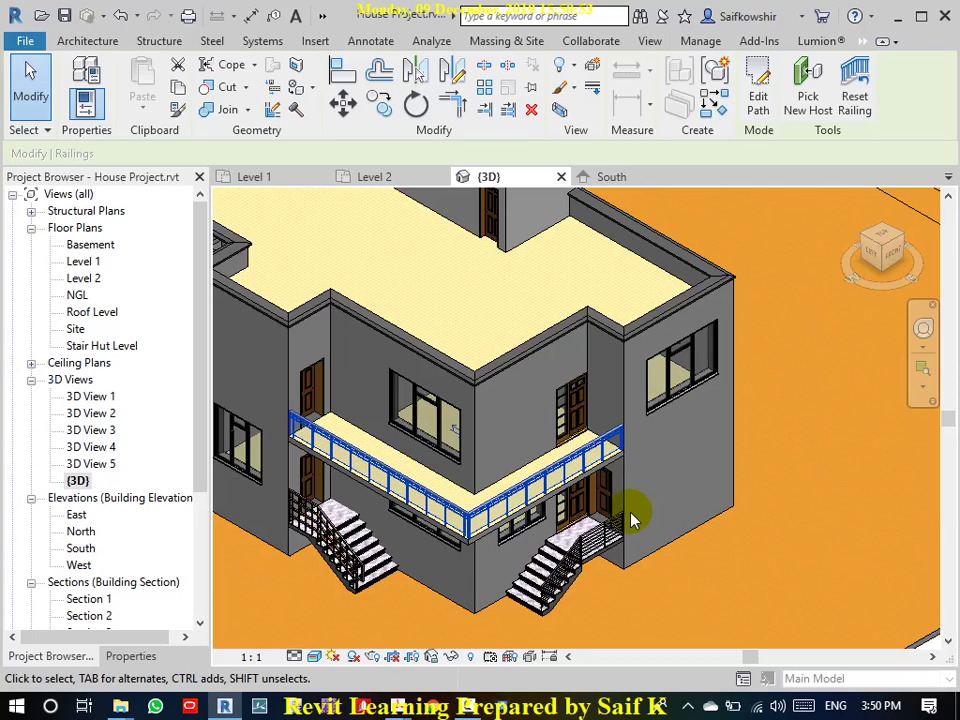
pyautogui.press('Delete')
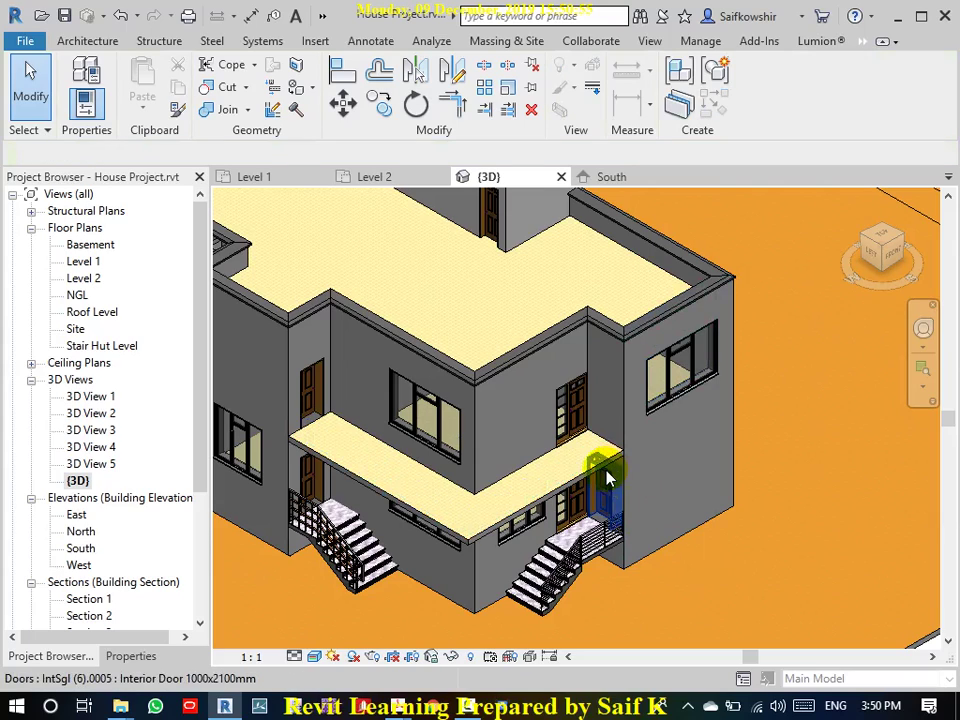
pyautogui.click(88, 41)
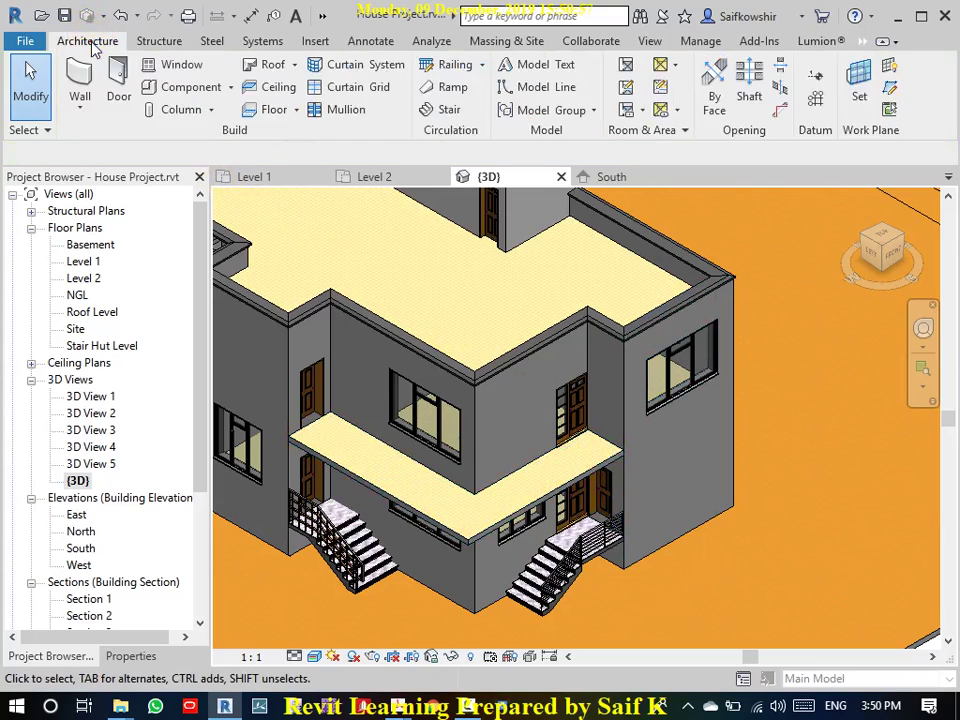
# - Create a Model In-Place element in the Generic Models category named 'Balcony Wall'
pyautogui.click(230, 88)
pyautogui.click(221, 157)
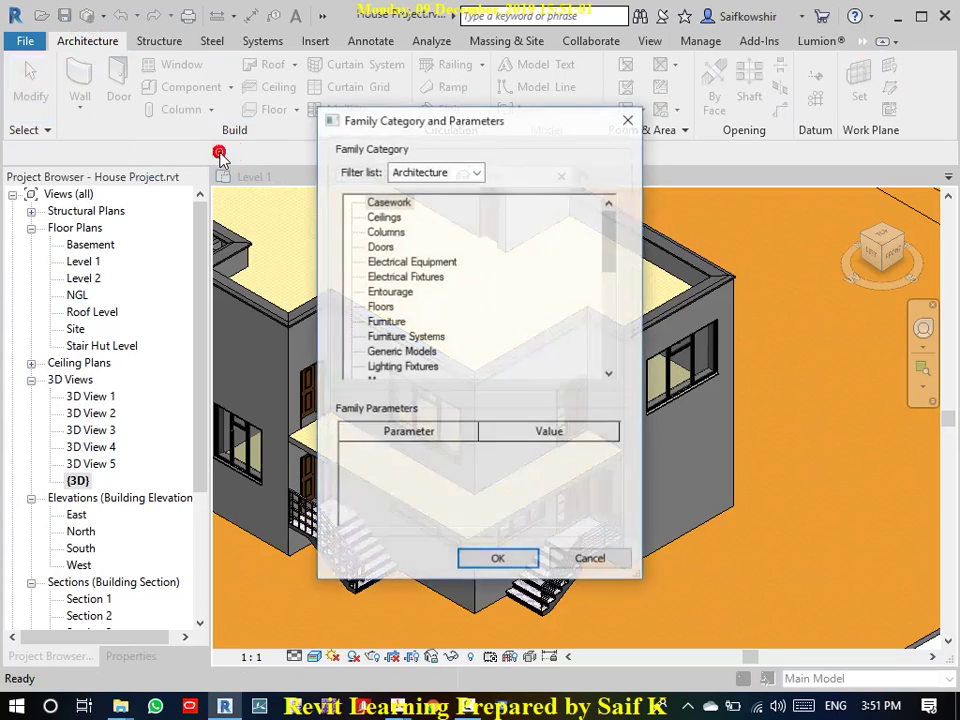
pyautogui.click(382, 306)
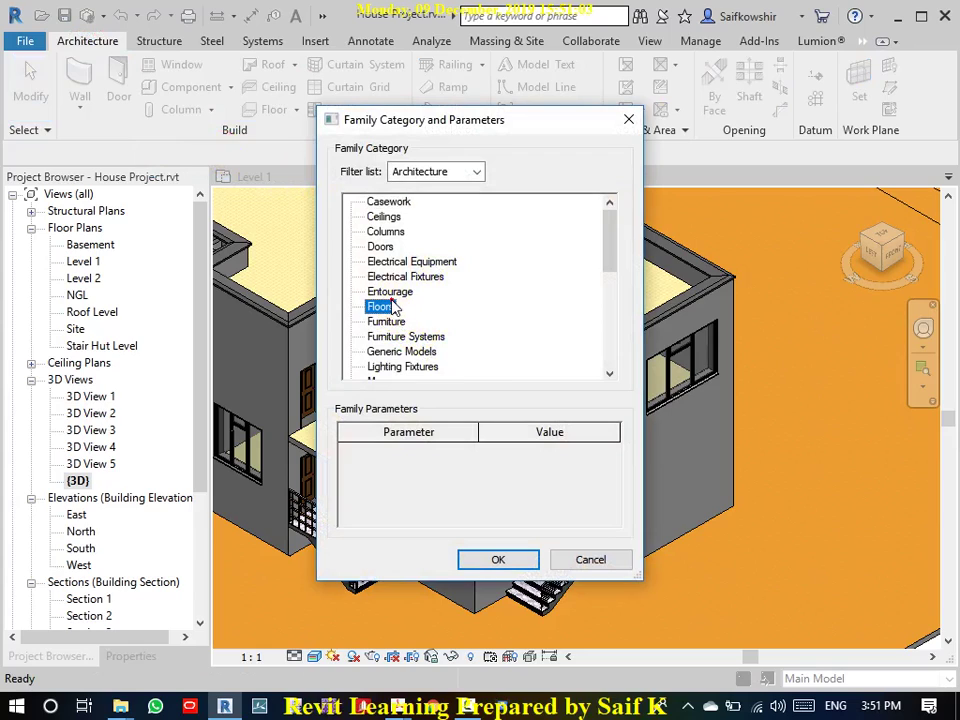
pyautogui.click(400, 351)
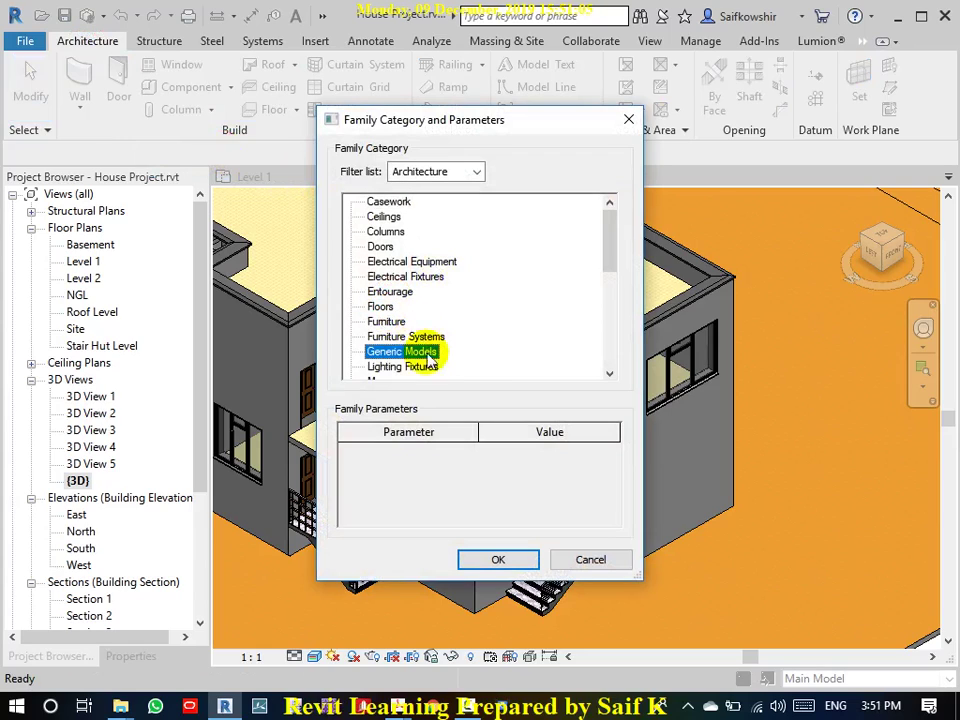
pyautogui.click(498, 559)
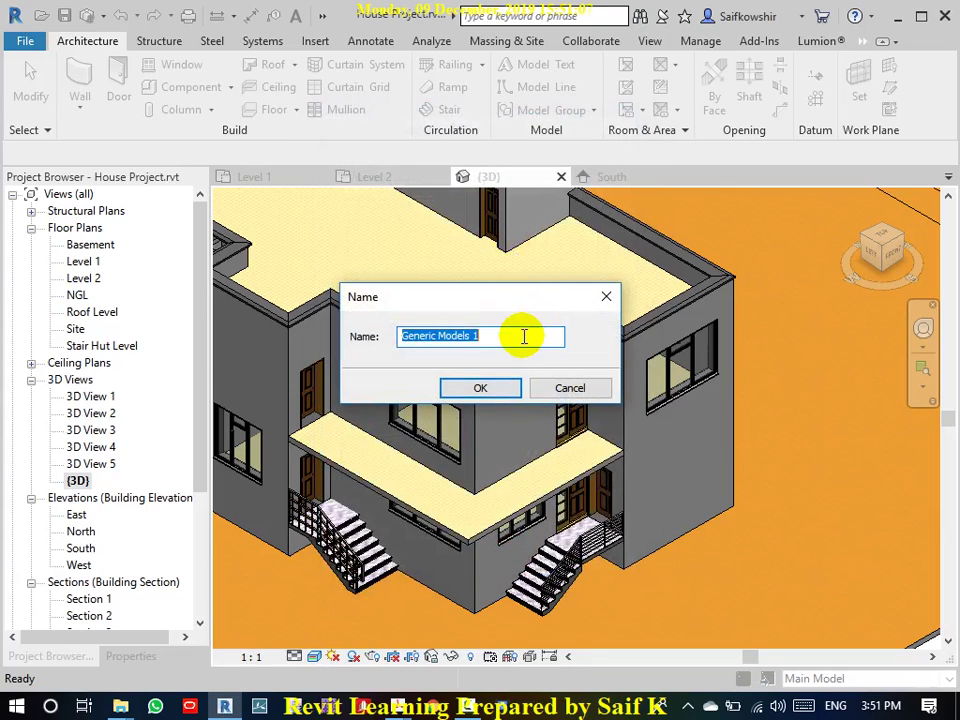
pyautogui.write('P')
pyautogui.press('BackSpace')
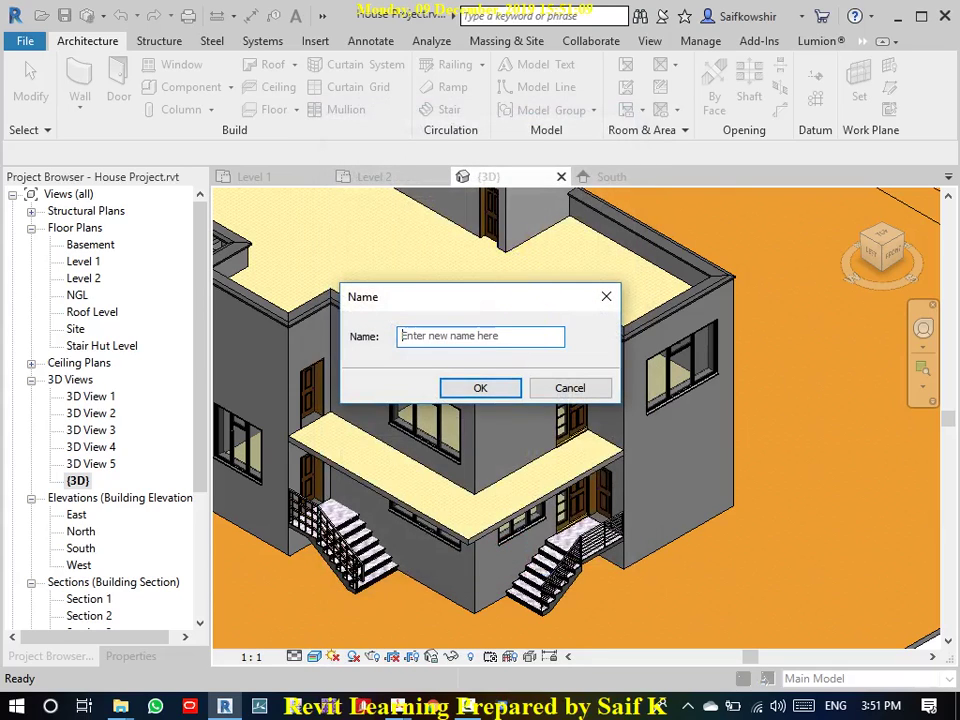
pyautogui.write('Balcony Wall')
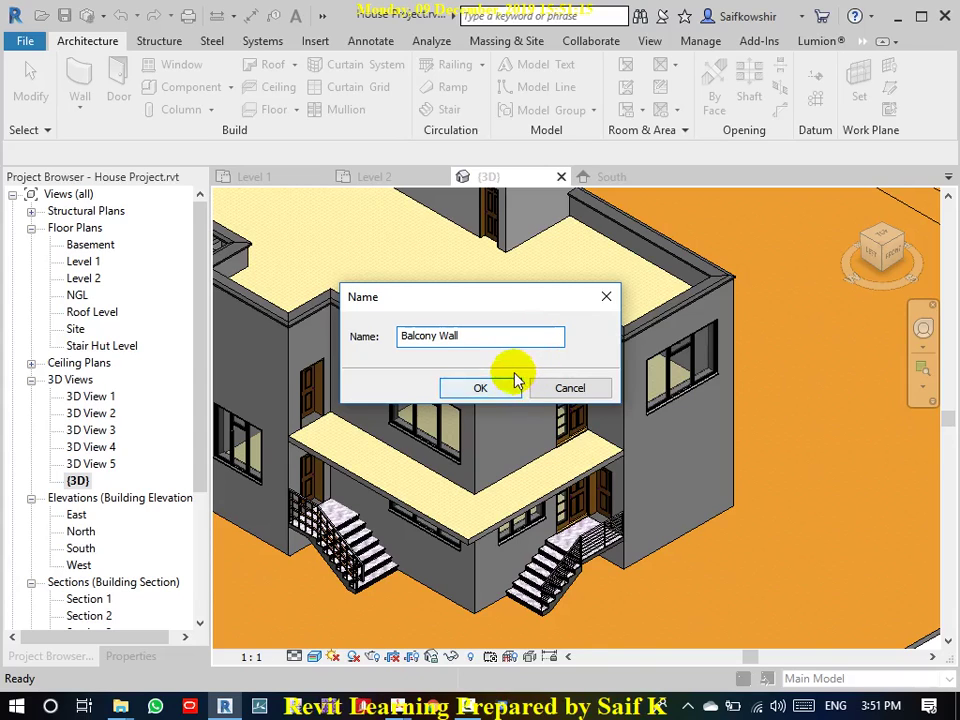
pyautogui.click(482, 388)
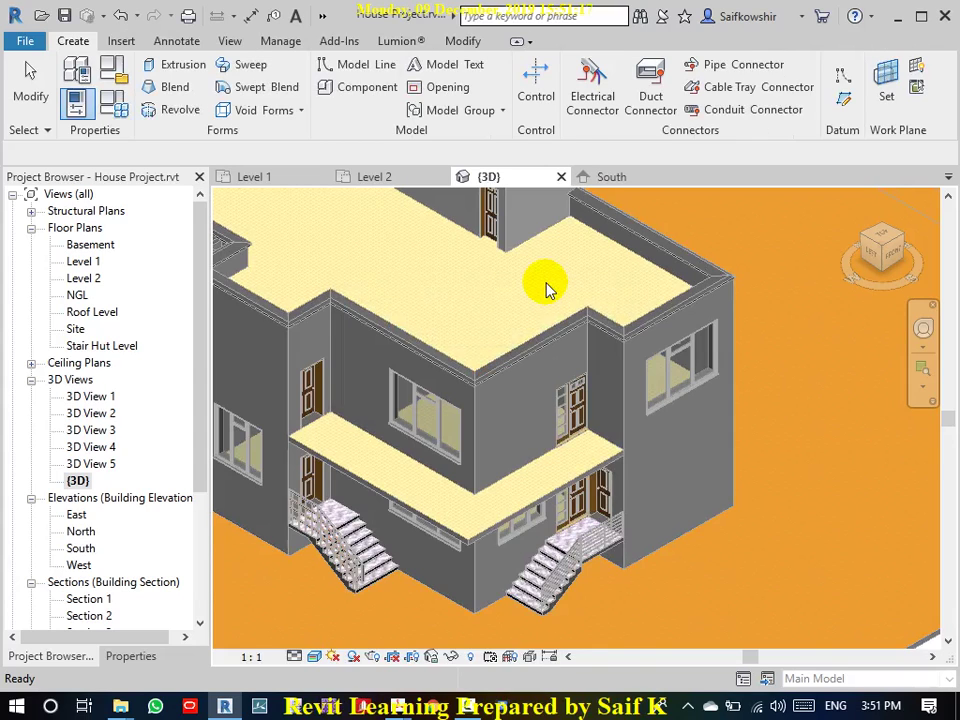
# - Start a Sweep form and pan the 3D view to show the whole house
pyautogui.click(249, 67)
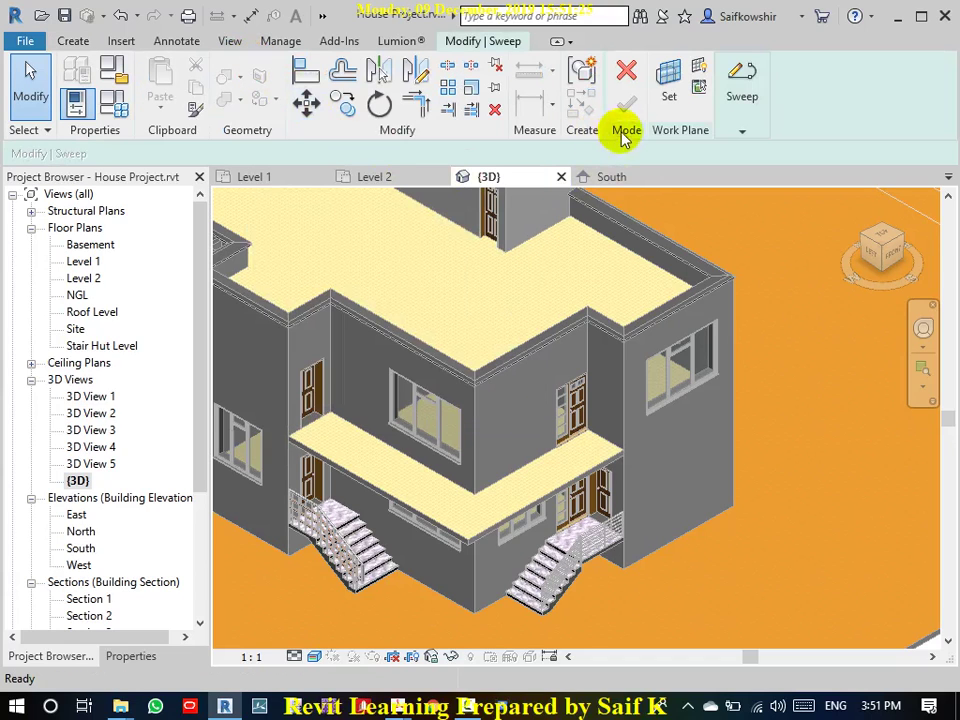
pyautogui.scroll(-1, 761, 204)
pyautogui.scroll(-2, 763, 204)
pyautogui.scroll(2, 754, 208)
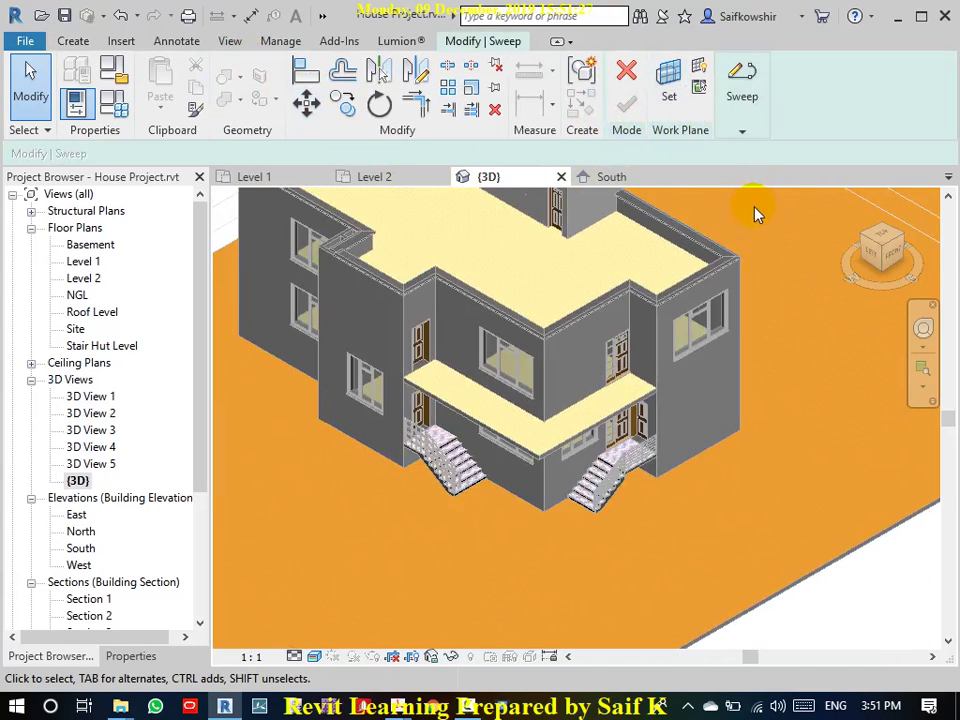
pyautogui.moveTo(754, 208)
pyautogui.mouseDown(button='middle')
pyautogui.moveTo(774, 280)
pyautogui.moveTo(761, 309)
pyautogui.mouseUp(button='middle')
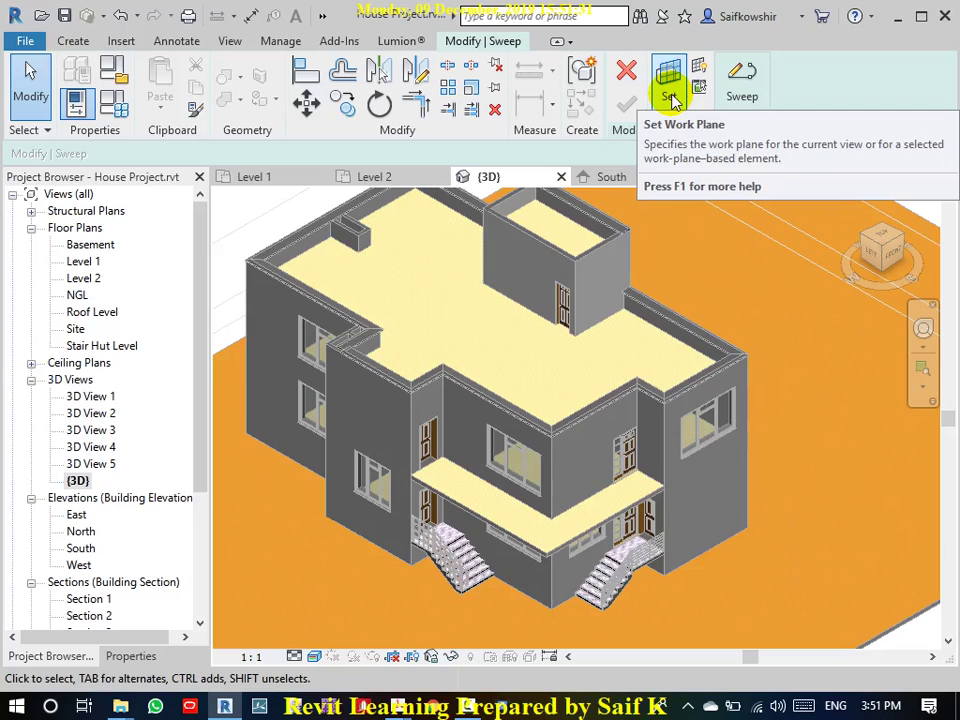
pyautogui.click(620, 395)
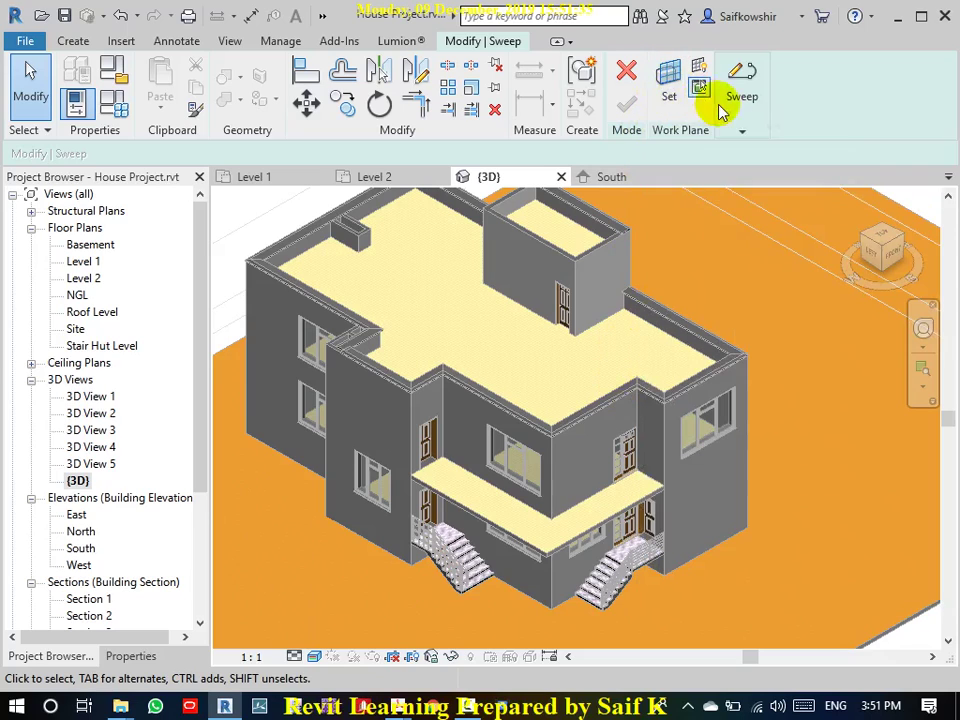
pyautogui.click(739, 134)
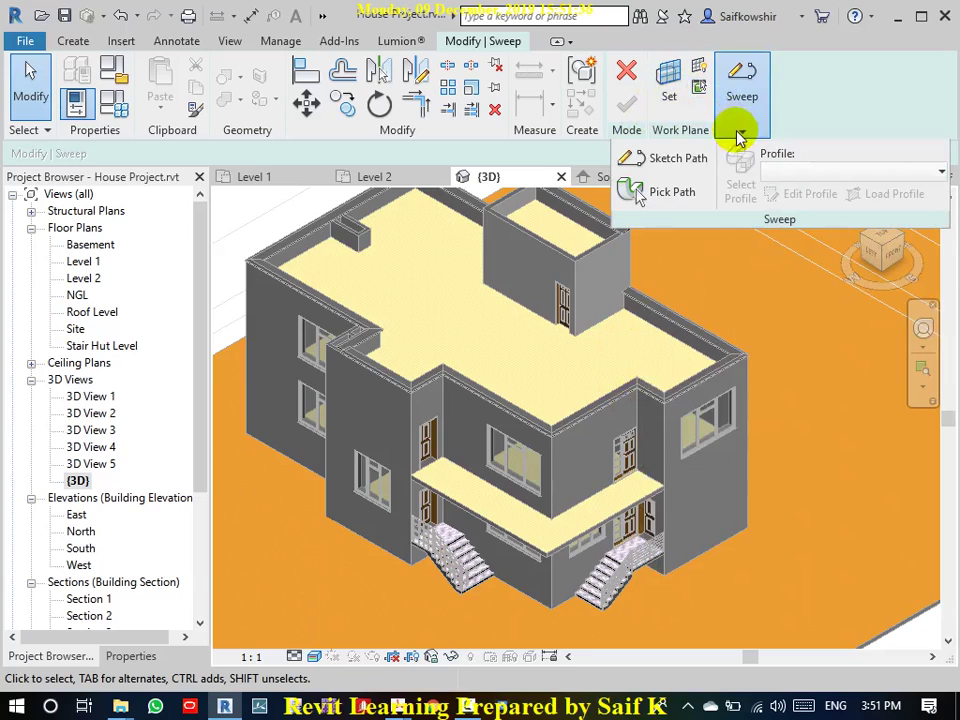
# - Pick the balcony floor slab as the work plane for the sweep
pyautogui.click(677, 93)
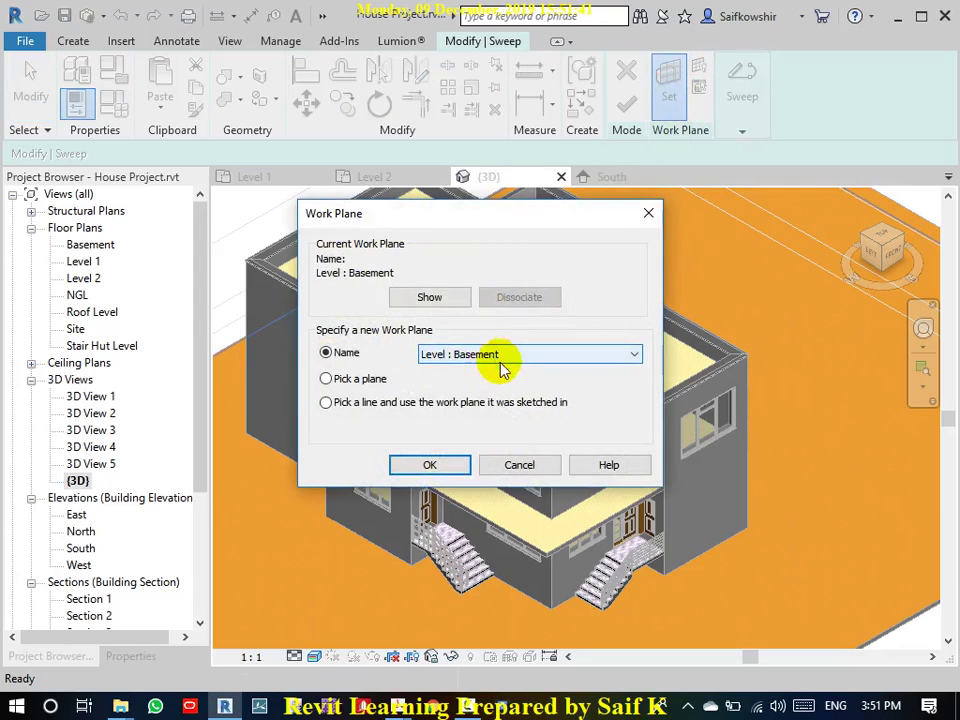
pyautogui.click(330, 379)
pyautogui.click(427, 466)
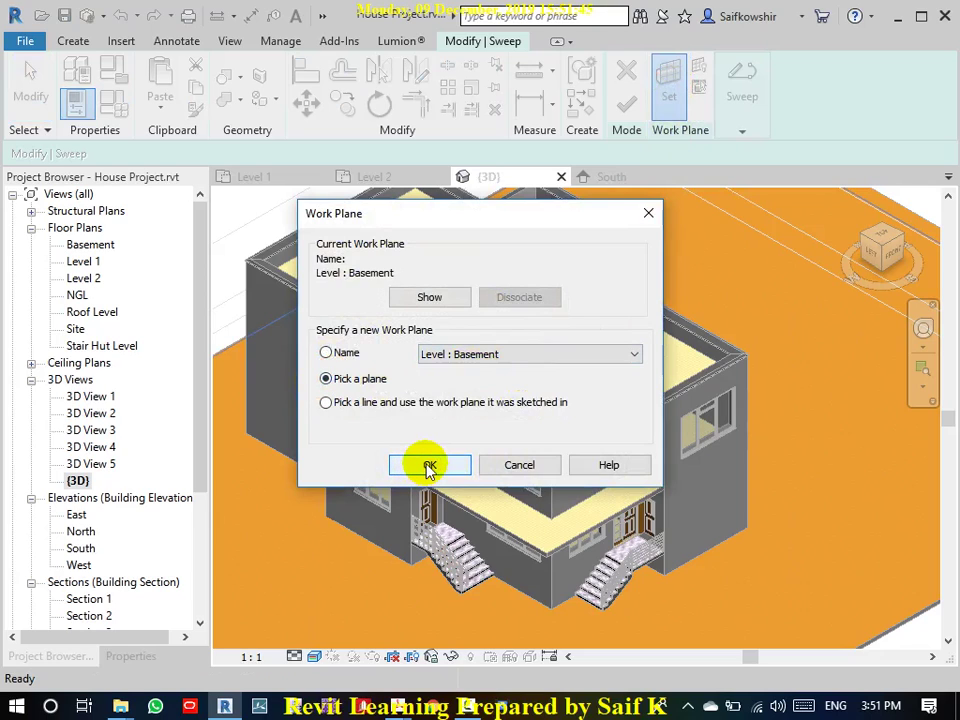
pyautogui.click(541, 548)
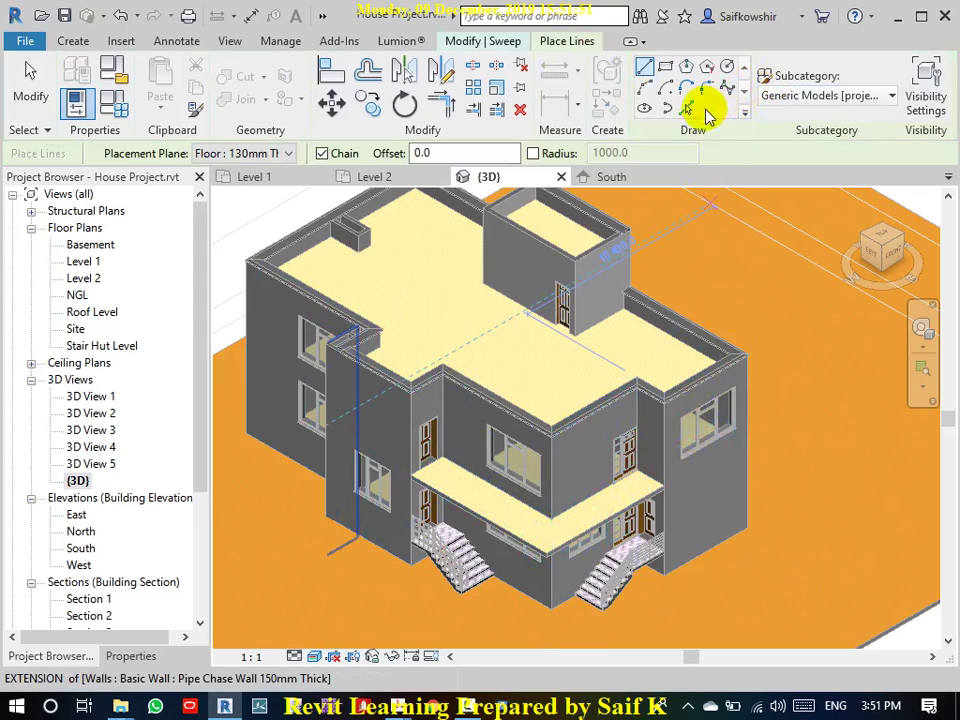
pyautogui.click(508, 43)
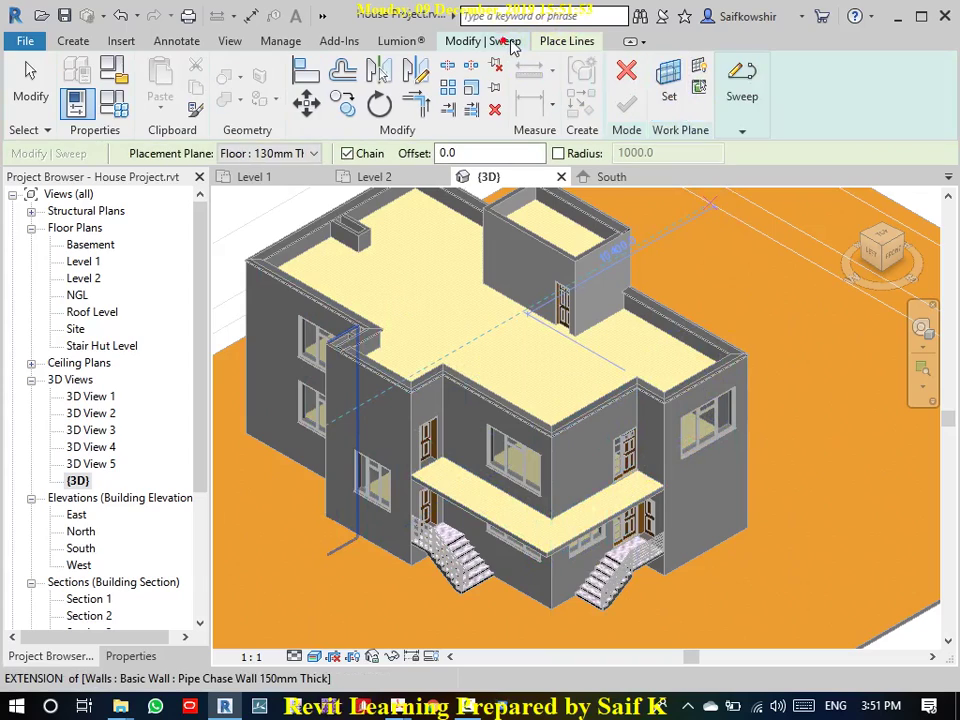
pyautogui.click(735, 88)
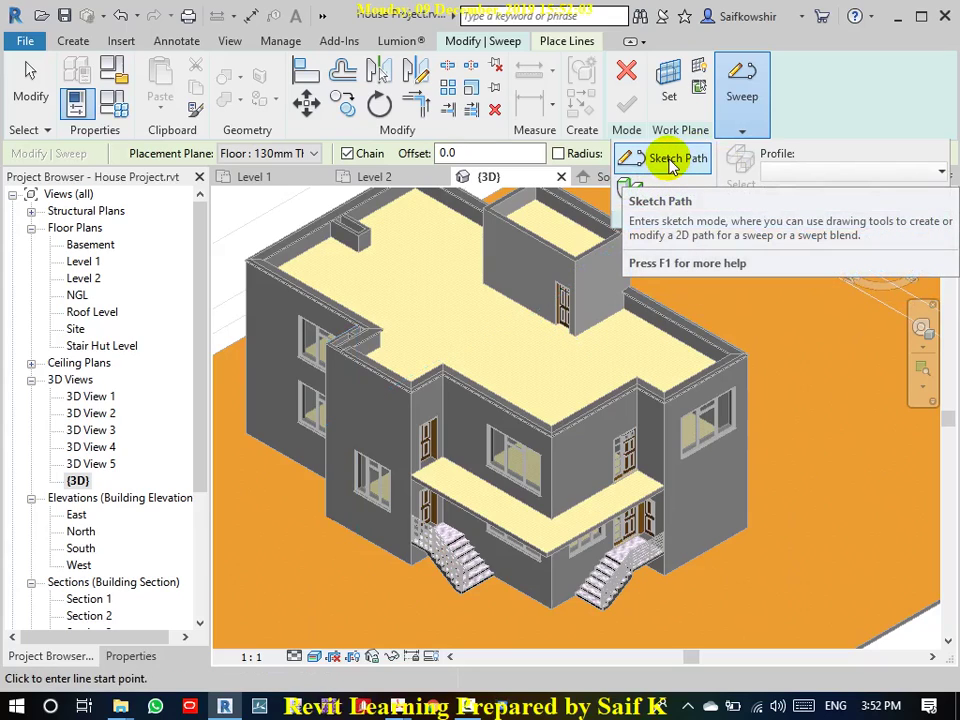
# - Sketch the sweep path along the balcony slab edge to the slab corner
pyautogui.click(672, 162)
pyautogui.scroll(3, 646, 487)
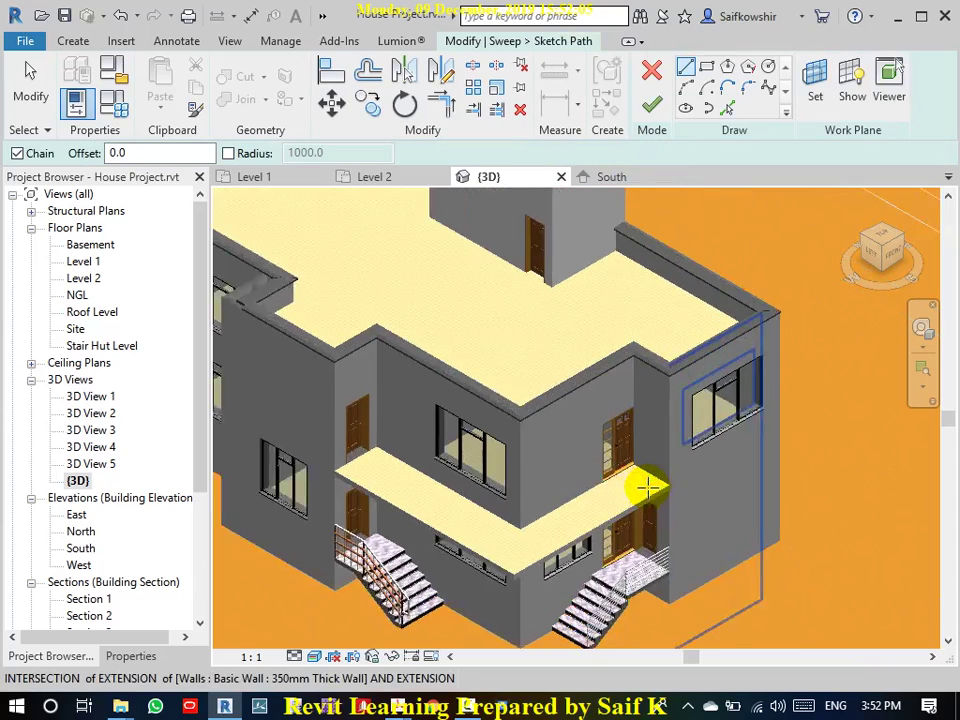
pyautogui.keyDown('shift'); pyautogui.moveTo(646, 487); pyautogui.dragTo(670, 476, button='middle'); pyautogui.keyUp('shift')
pyautogui.click(673, 484)
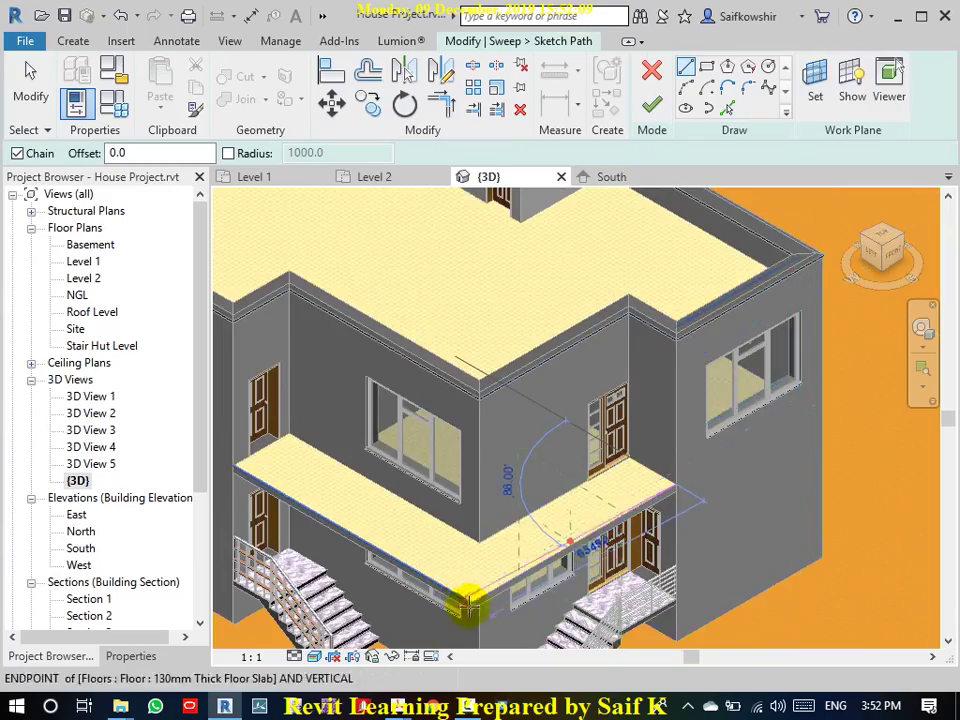
pyautogui.scroll(2, 467, 603)
pyautogui.scroll(1, 470, 600)
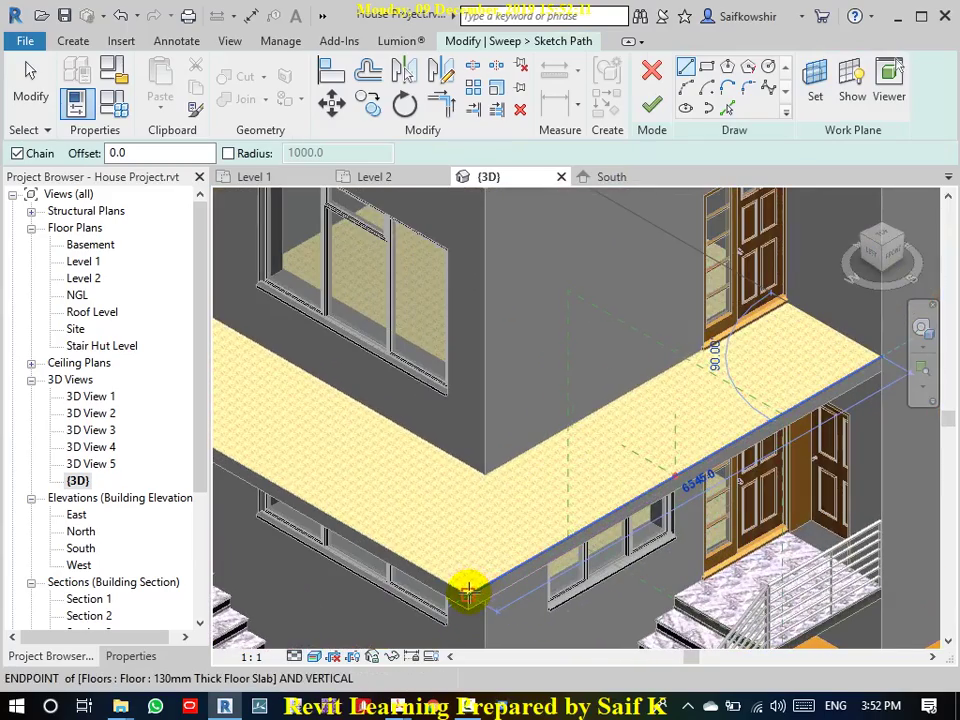
pyautogui.moveTo(467, 593)
pyautogui.keyDown('shift'); pyautogui.mouseDown(button='middle')
pyautogui.moveTo(343, 467)
pyautogui.moveTo(625, 567)
pyautogui.moveTo(594, 529)
pyautogui.mouseUp(button='middle'); pyautogui.keyUp('shift')
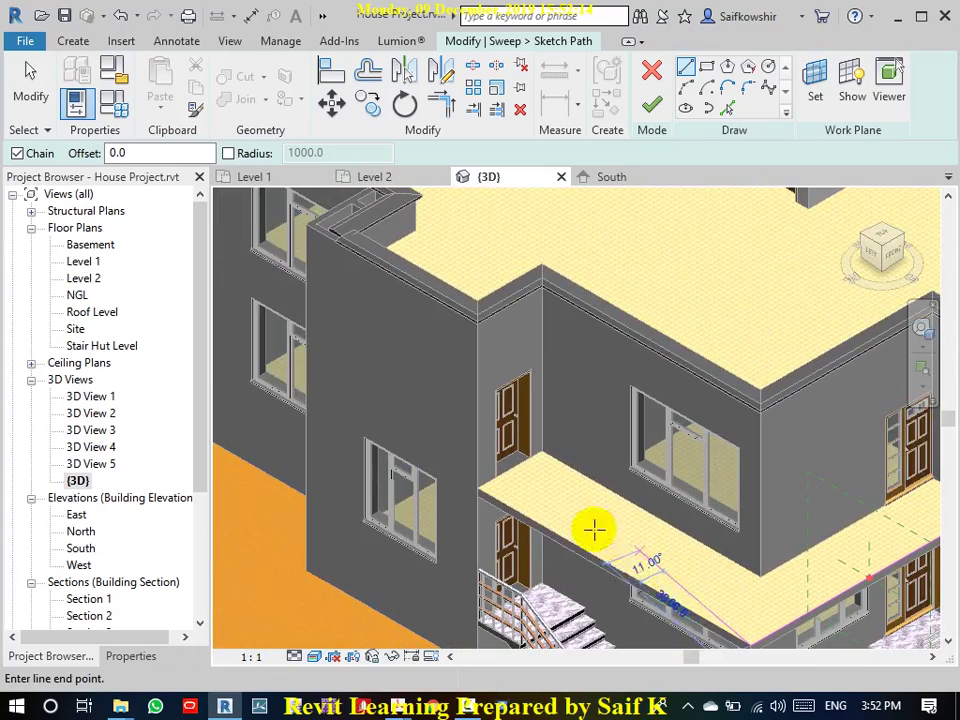
pyautogui.click(473, 489)
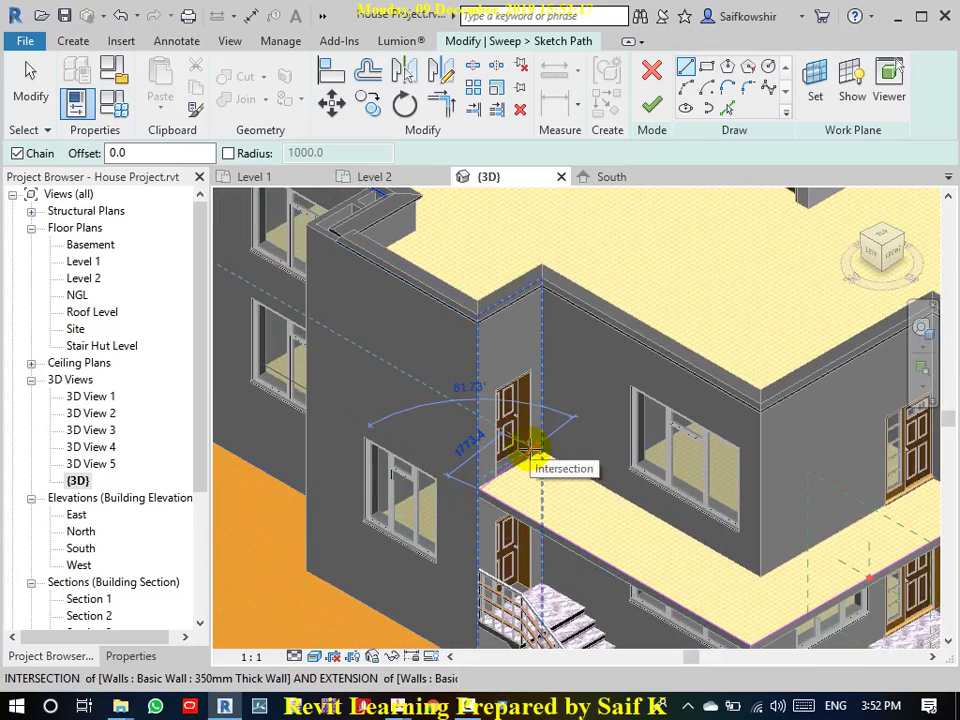
# - Cancel the unfinished path line and finish the sweep path
pyautogui.rightClick(533, 117)
pyautogui.click(594, 130)
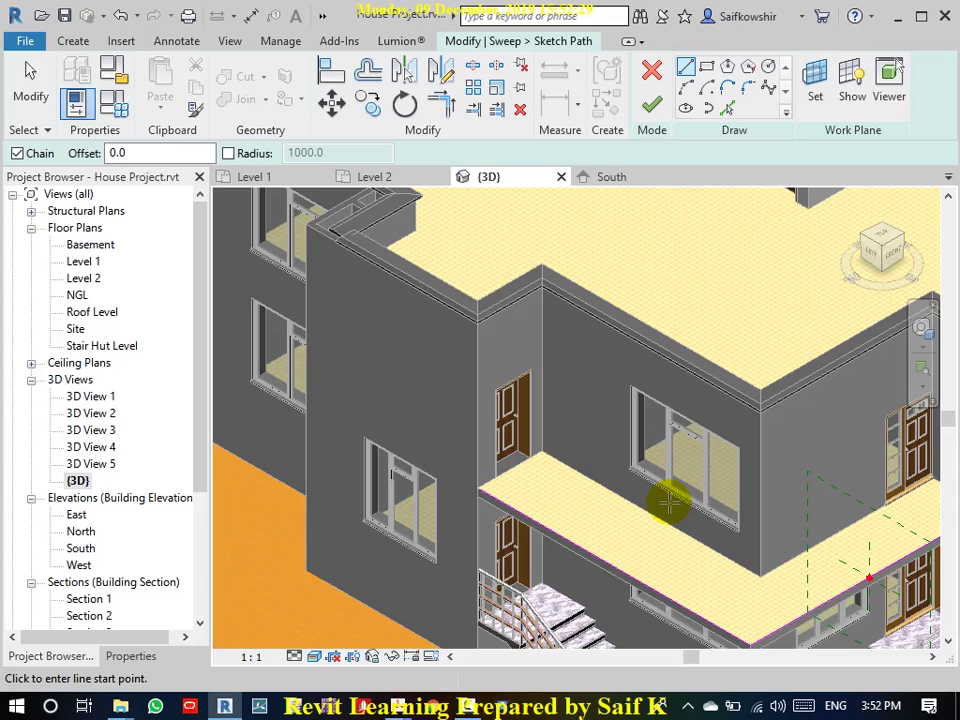
pyautogui.scroll(-2, 686, 583)
pyautogui.scroll(-1, 653, 536)
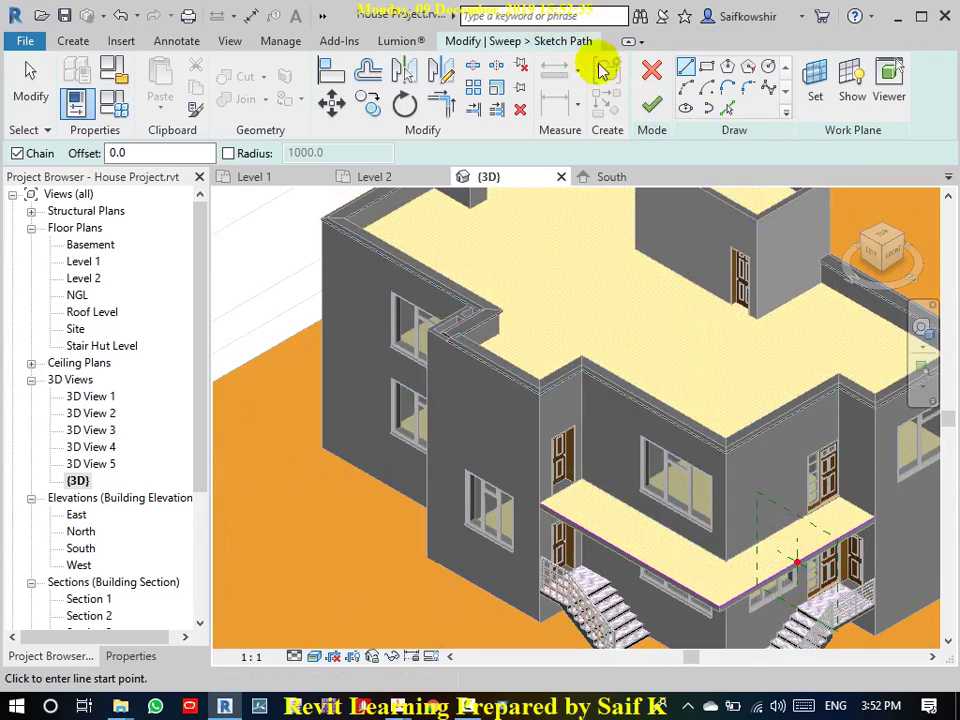
pyautogui.click(652, 108)
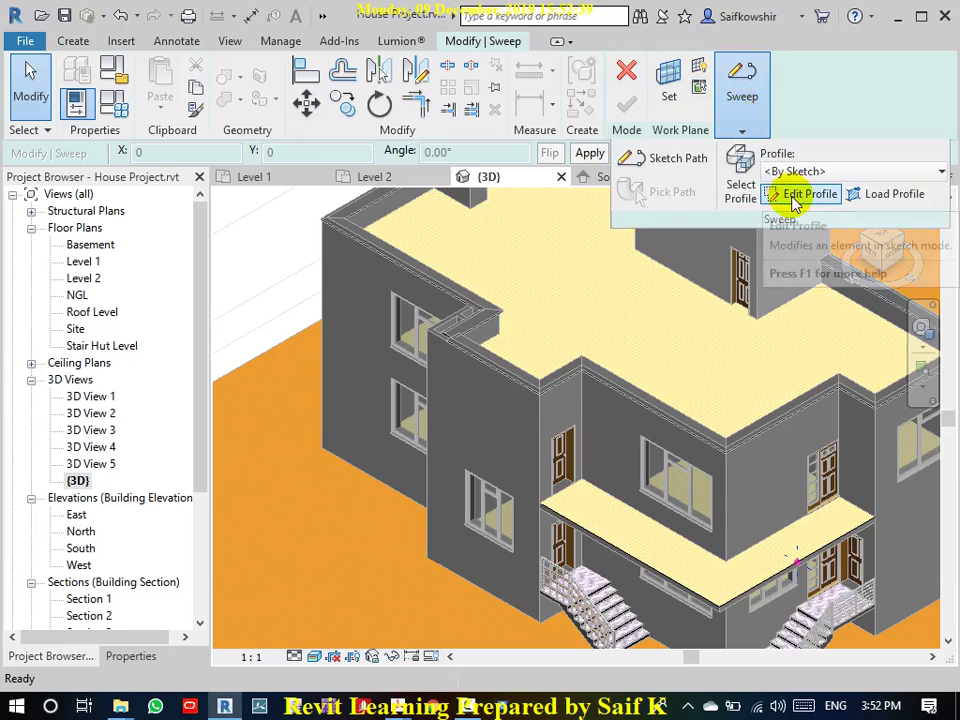
# - Keep the sweep profile as <By Sketch> and start editing the profile
pyautogui.click(797, 172)
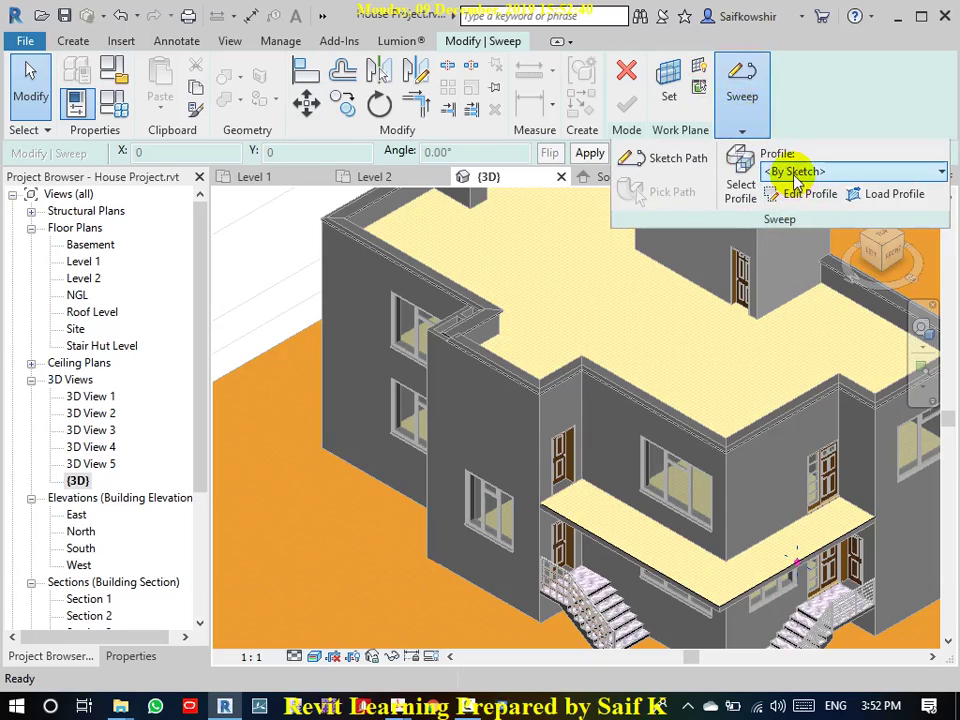
pyautogui.click(857, 175)
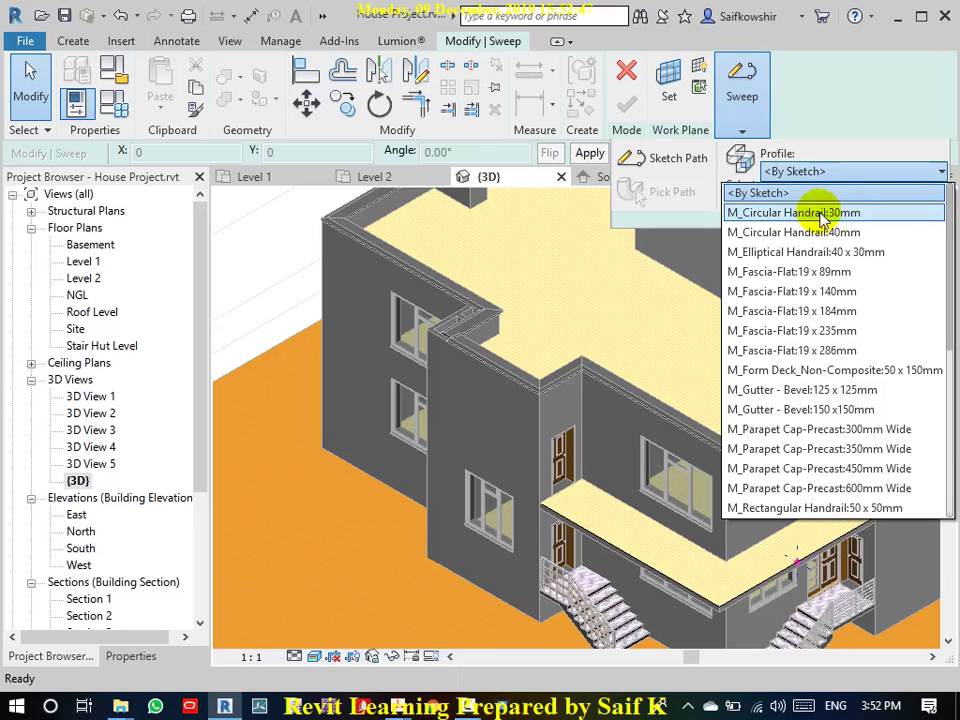
pyautogui.click(793, 193)
pyautogui.click(800, 195)
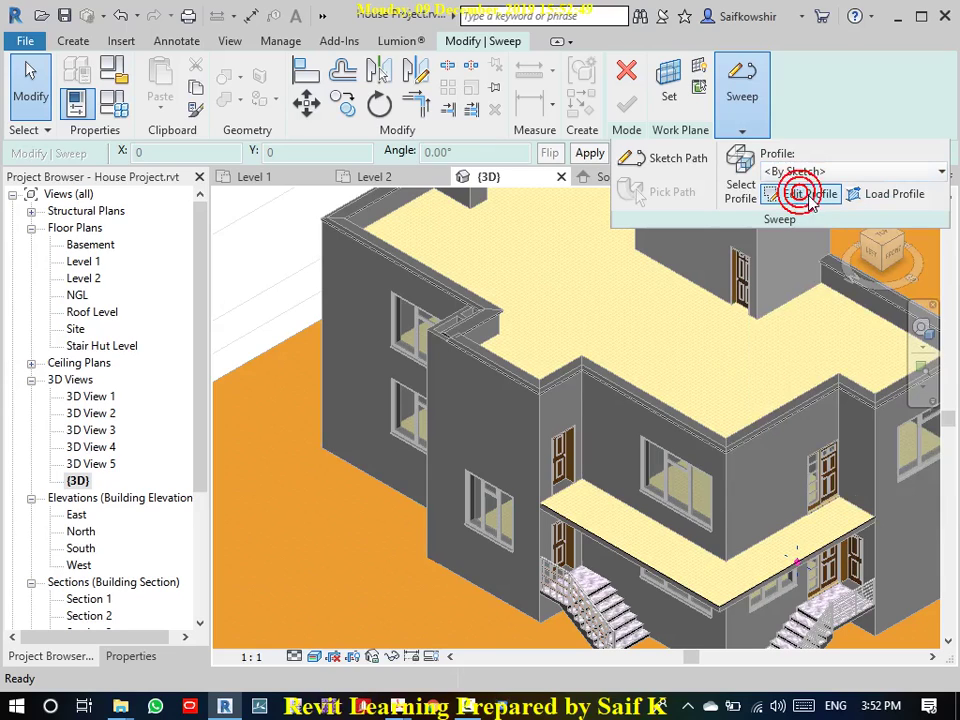
pyautogui.click(812, 198)
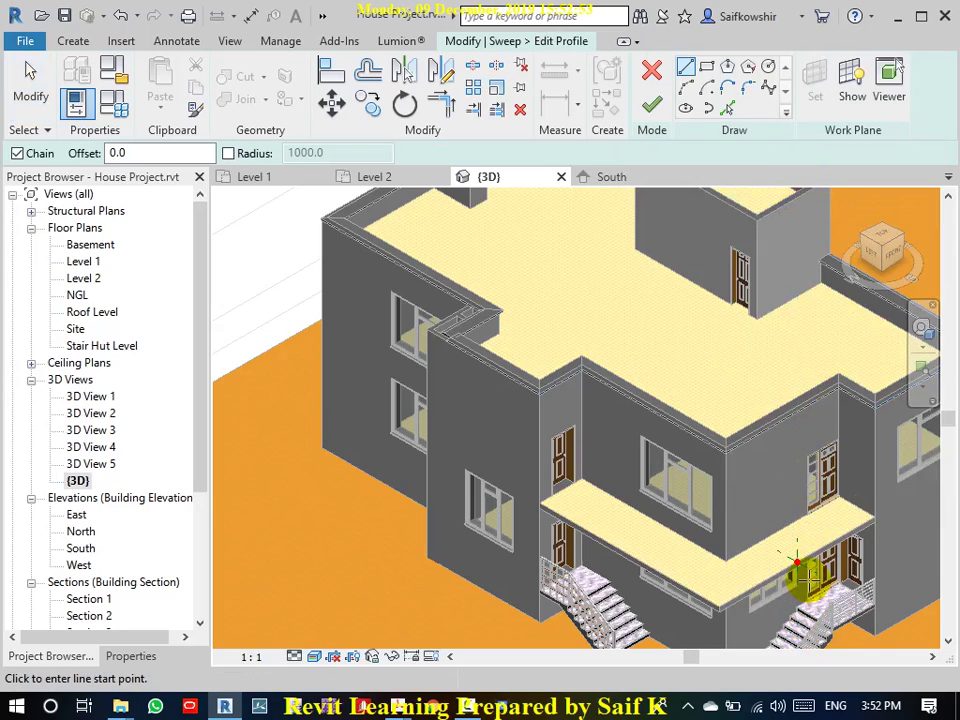
# - Draw an 800 mm upright and a 50 mm segment from the slab corner
pyautogui.scroll(3, 797, 568)
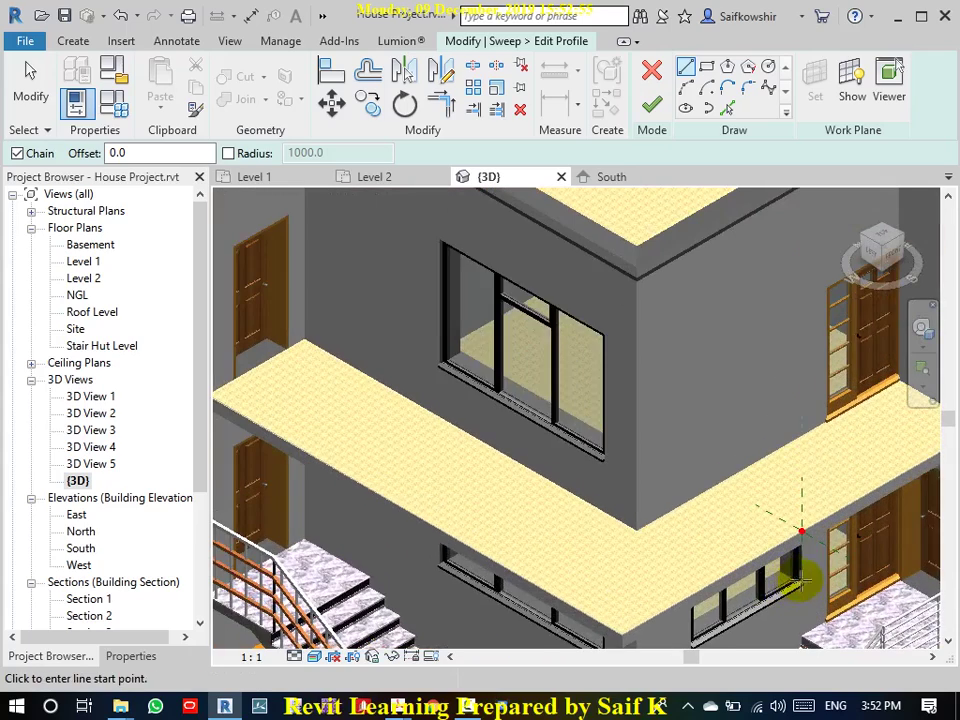
pyautogui.click(802, 527)
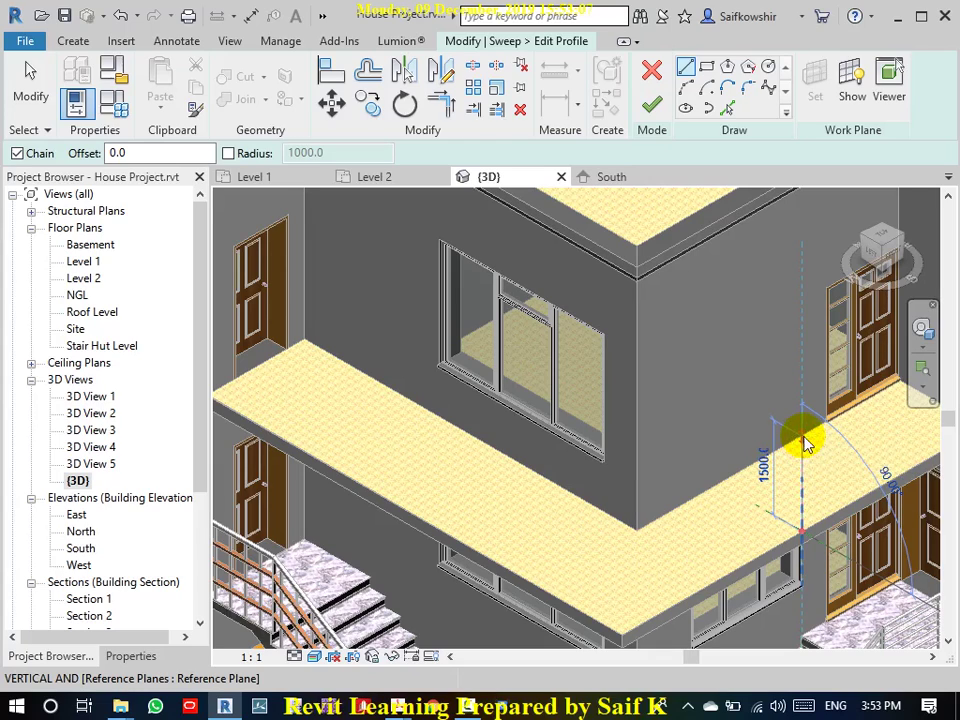
pyautogui.write('800')
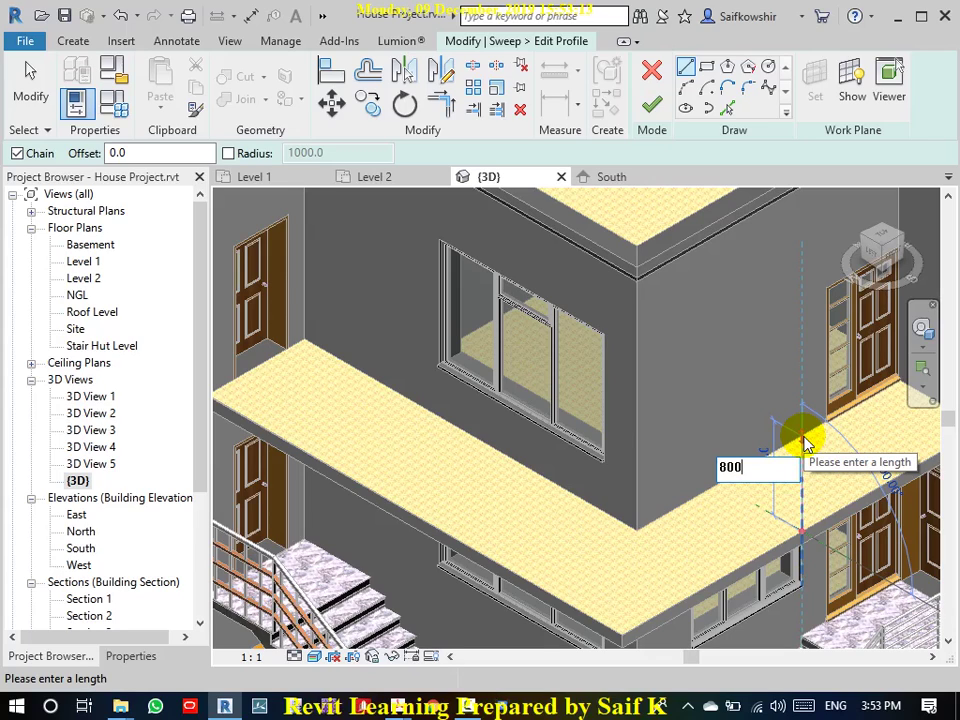
pyautogui.press('Return')
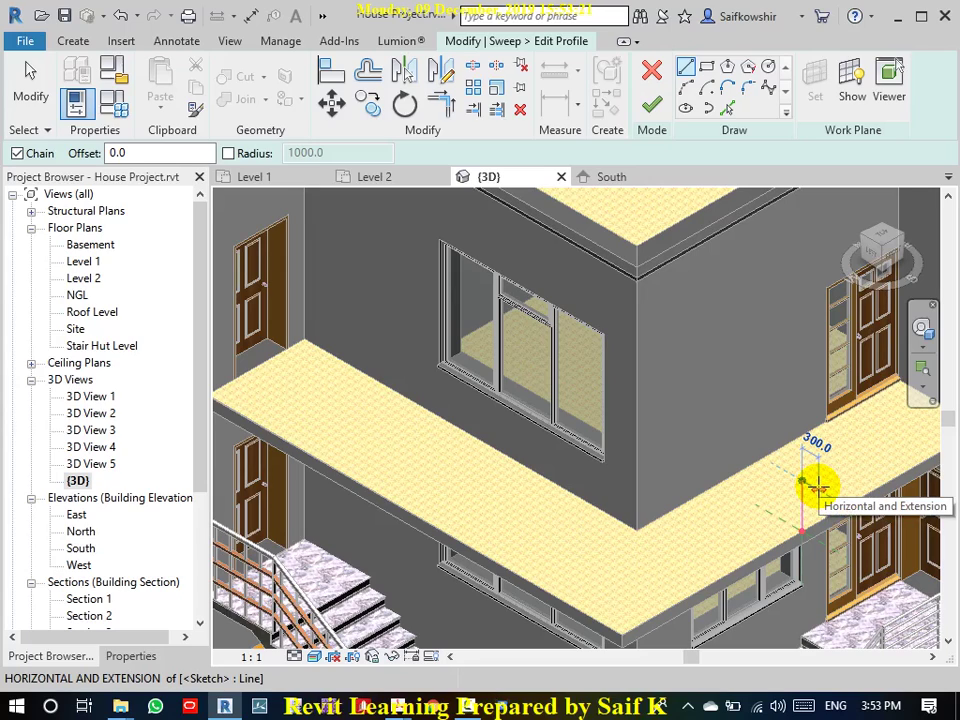
pyautogui.write('50')
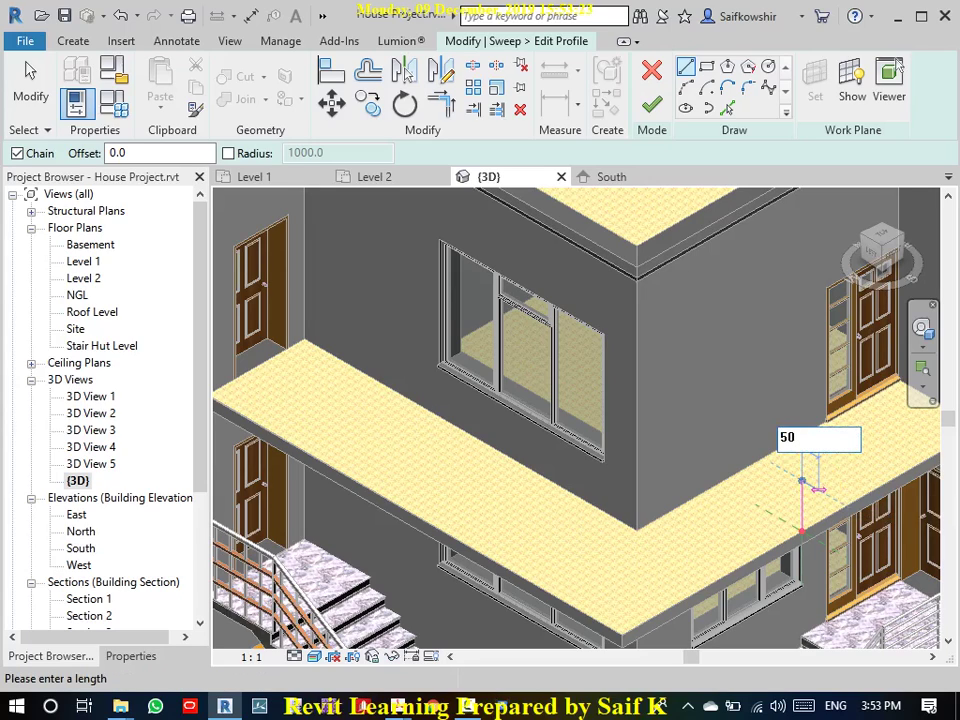
pyautogui.press('Return')
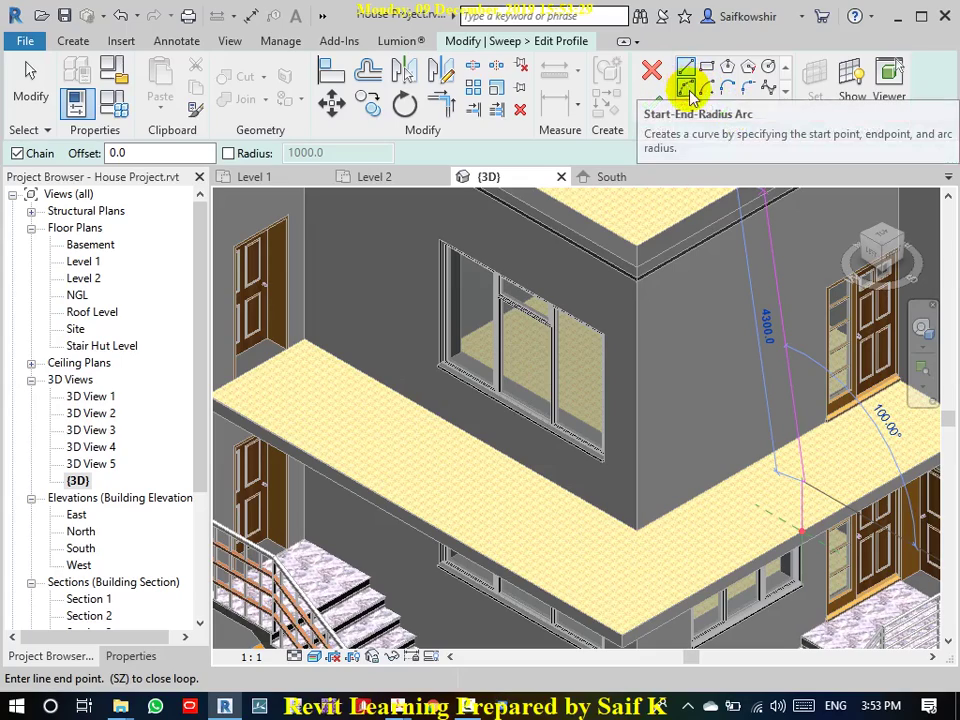
# - Add the 150 mm segment and end the profile back at the slab edge
pyautogui.click(686, 88)
pyautogui.scroll(2, 805, 475)
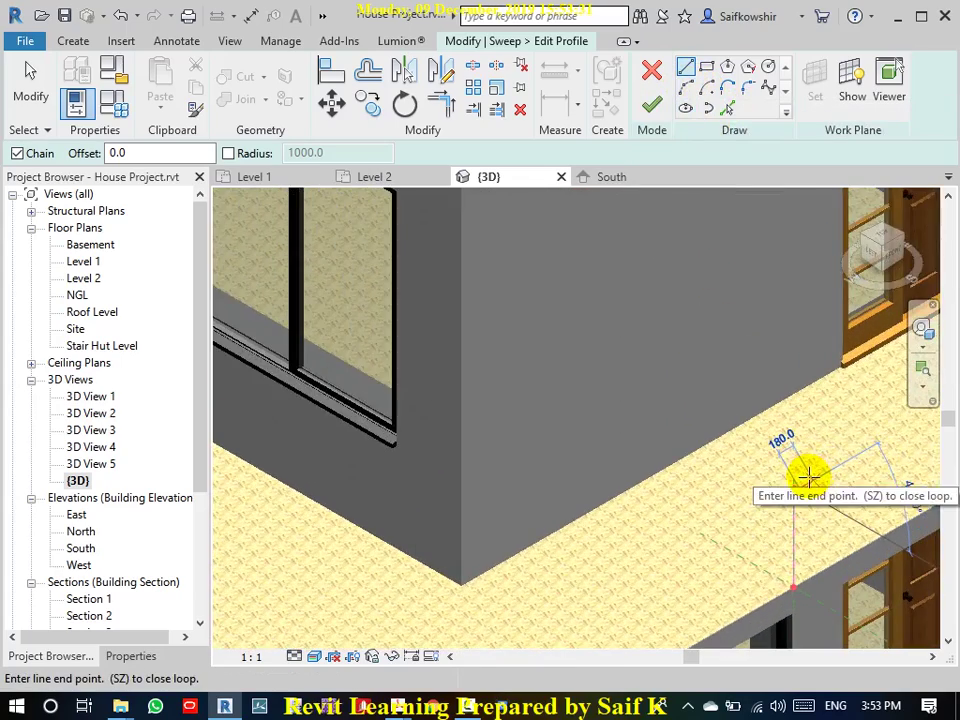
pyautogui.scroll(1, 803, 477)
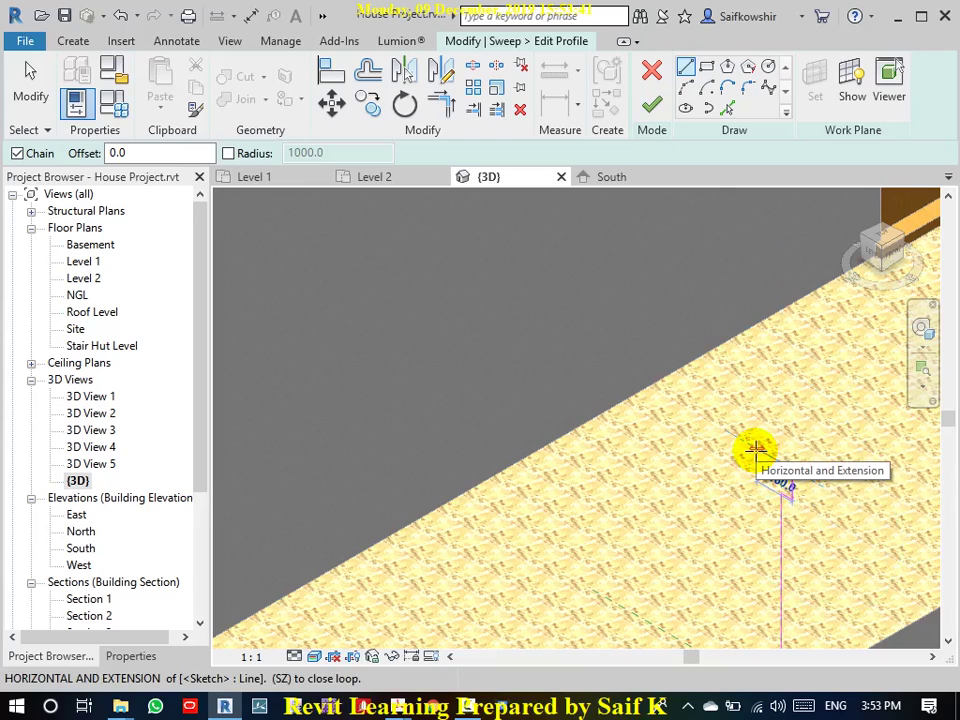
pyautogui.write('150')
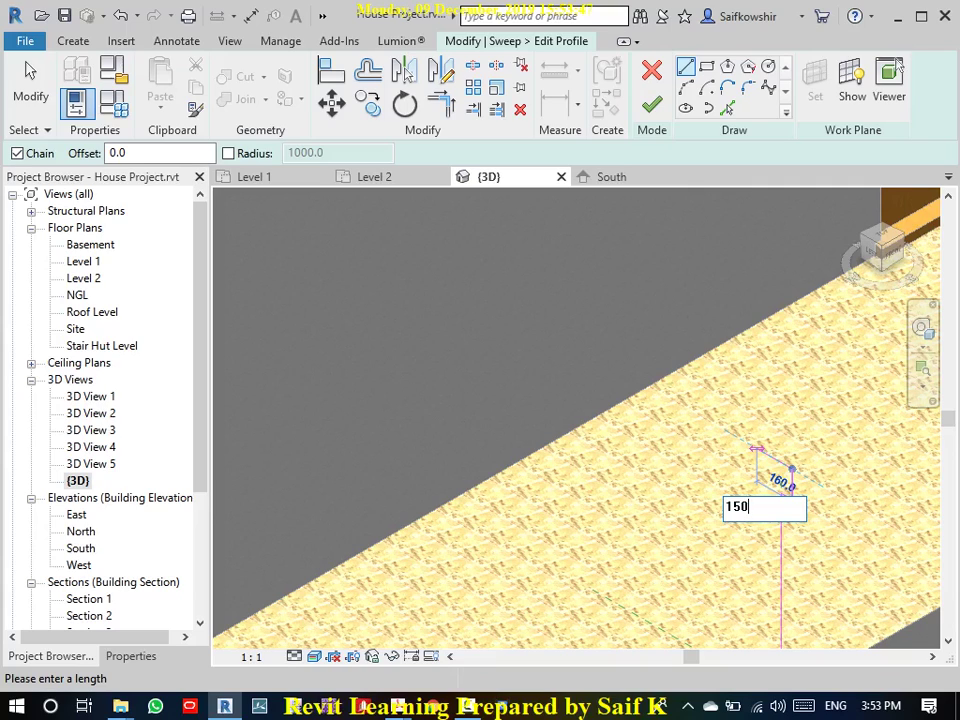
pyautogui.press('Return')
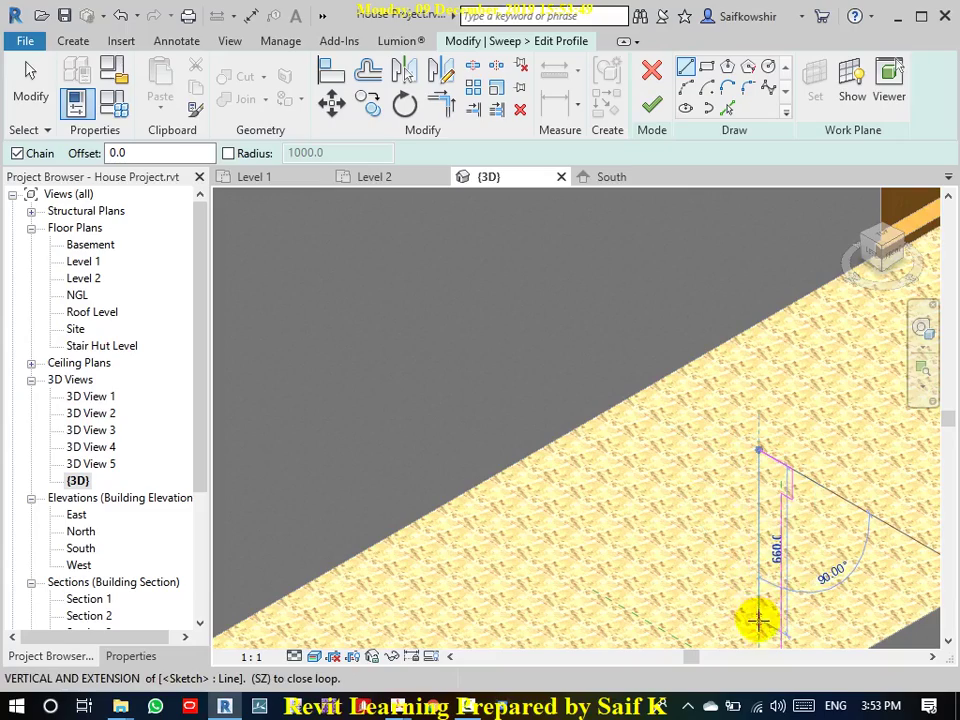
pyautogui.moveTo(759, 621)
pyautogui.mouseDown(button='middle')
pyautogui.moveTo(790, 420)
pyautogui.moveTo(774, 433)
pyautogui.mouseUp(button='middle')
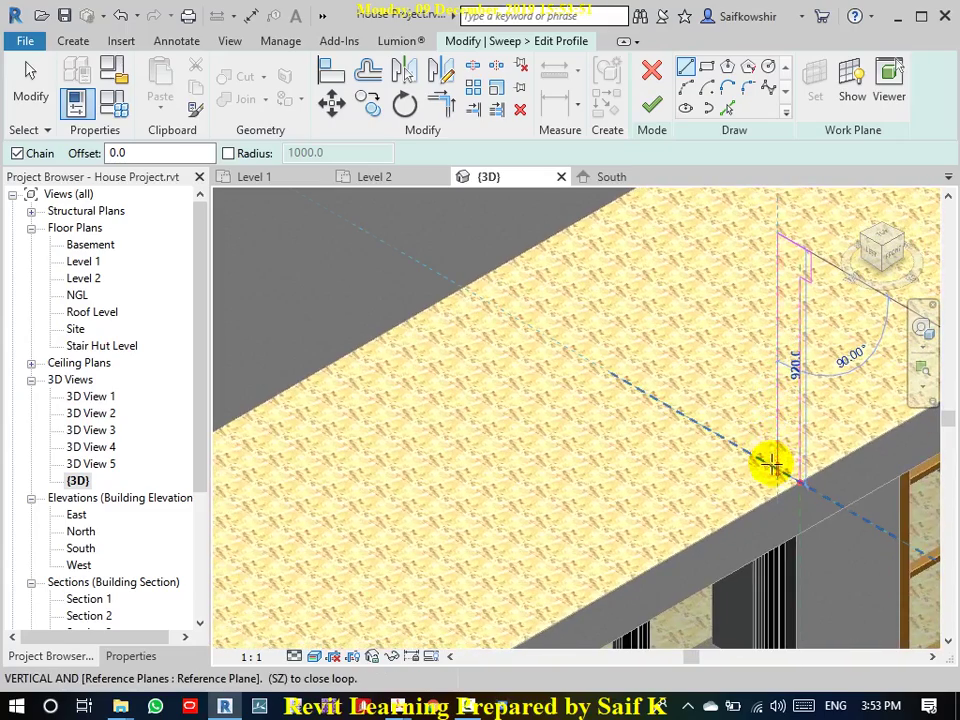
pyautogui.click(771, 463)
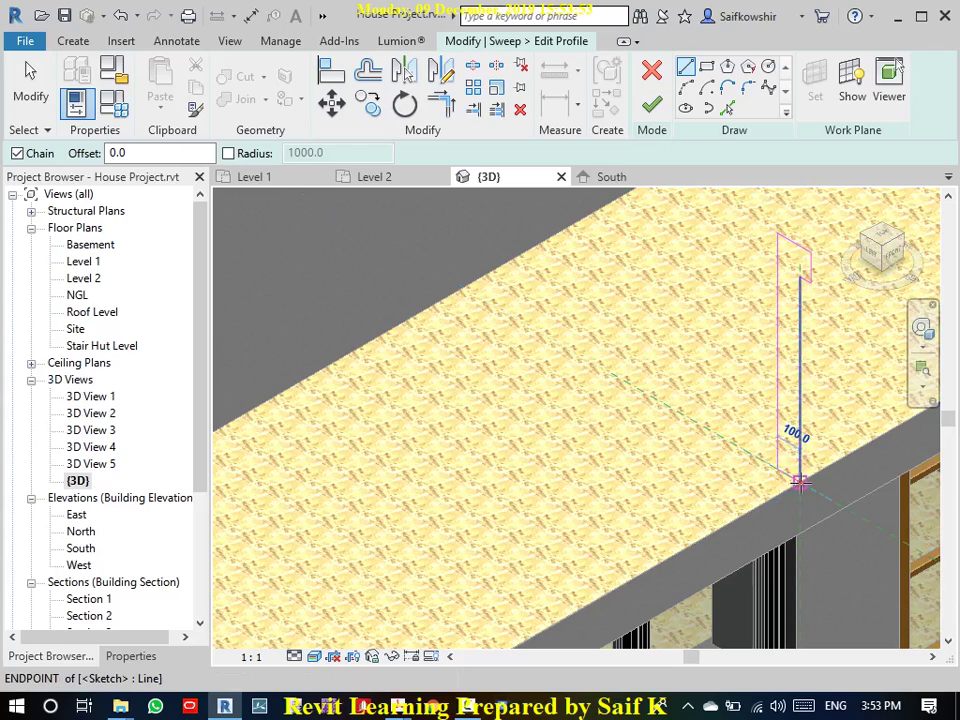
pyautogui.click(28, 88)
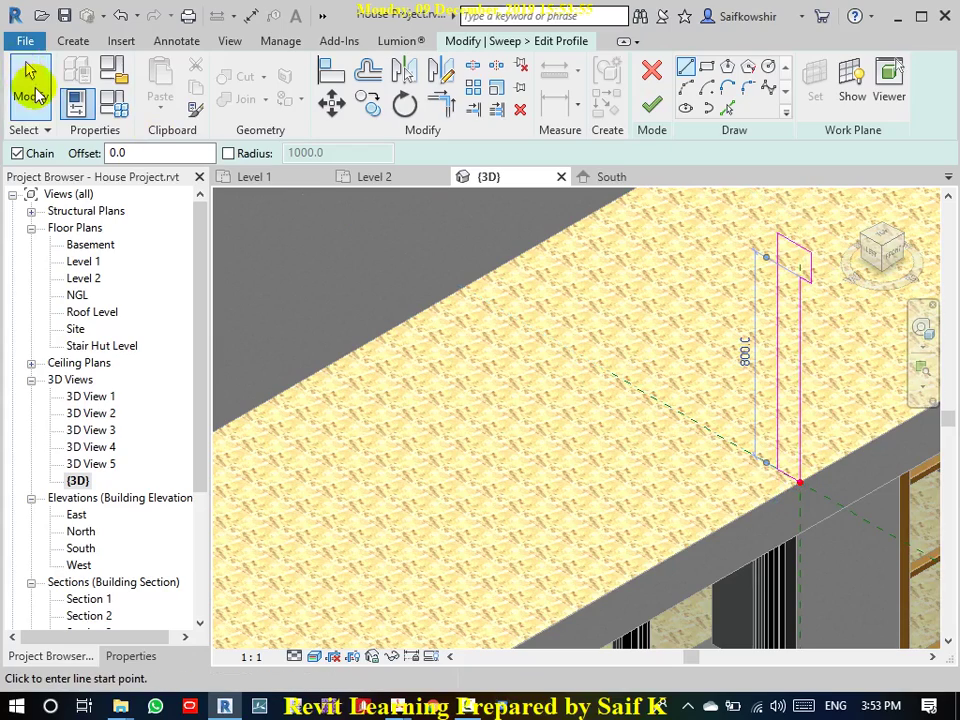
# - Add a small arc at the end of the short 50 mm profile segment
pyautogui.scroll(2, 812, 262)
pyautogui.click(809, 287)
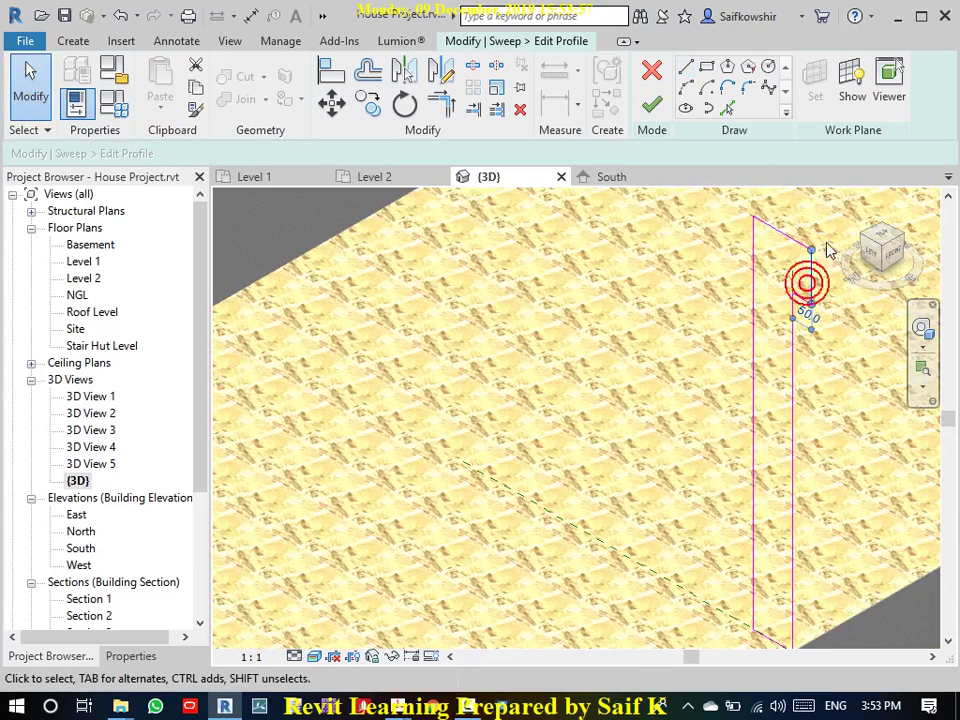
pyautogui.click(693, 88)
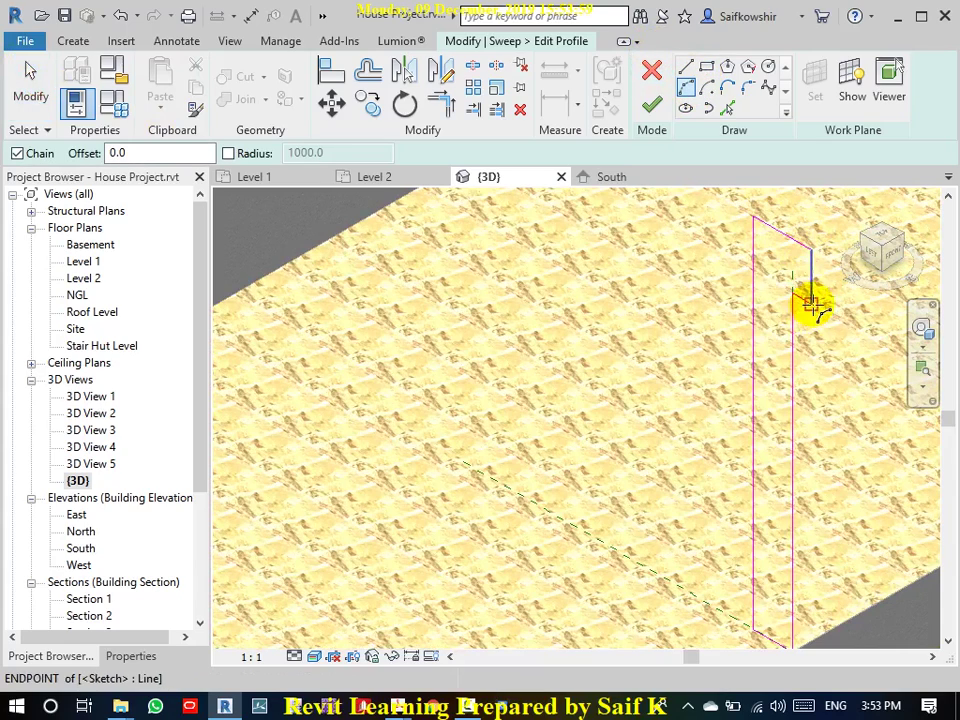
pyautogui.click(810, 302)
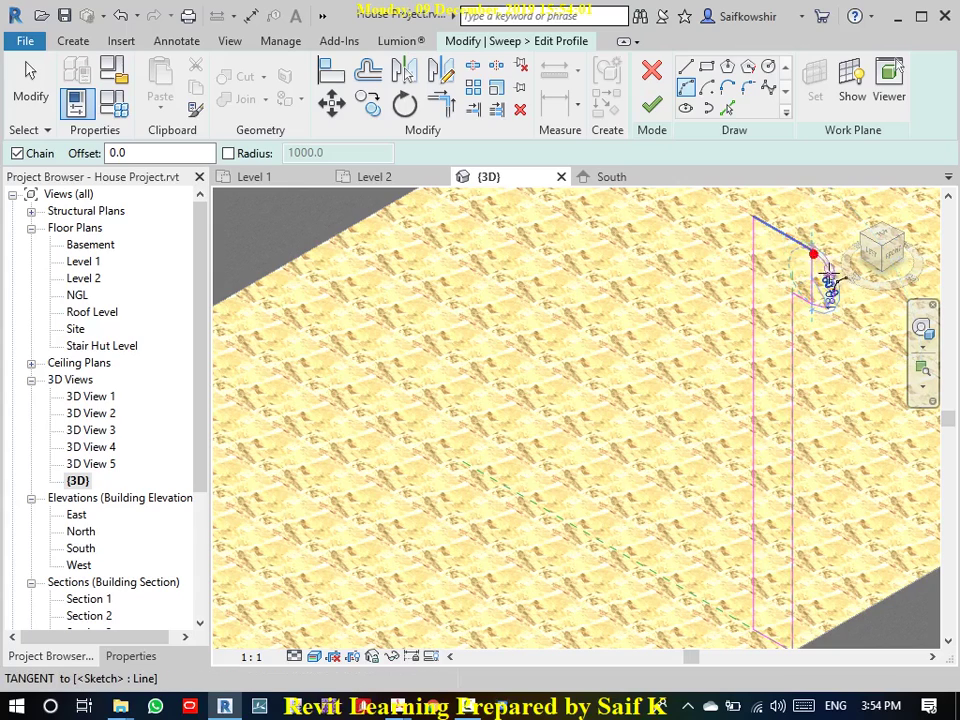
pyautogui.click(830, 281)
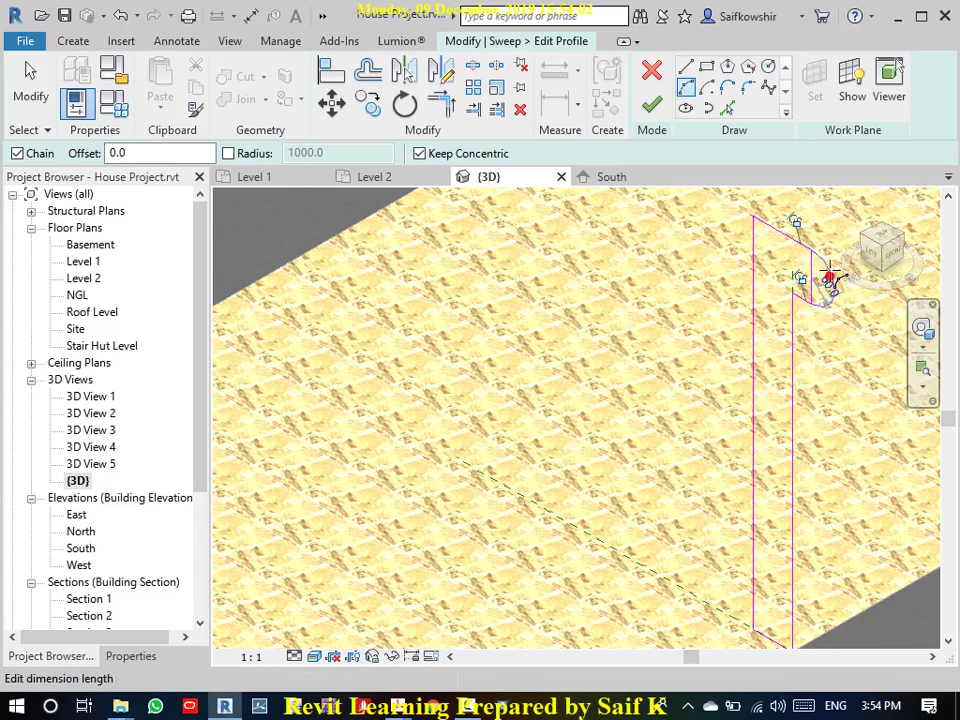
pyautogui.click(35, 94)
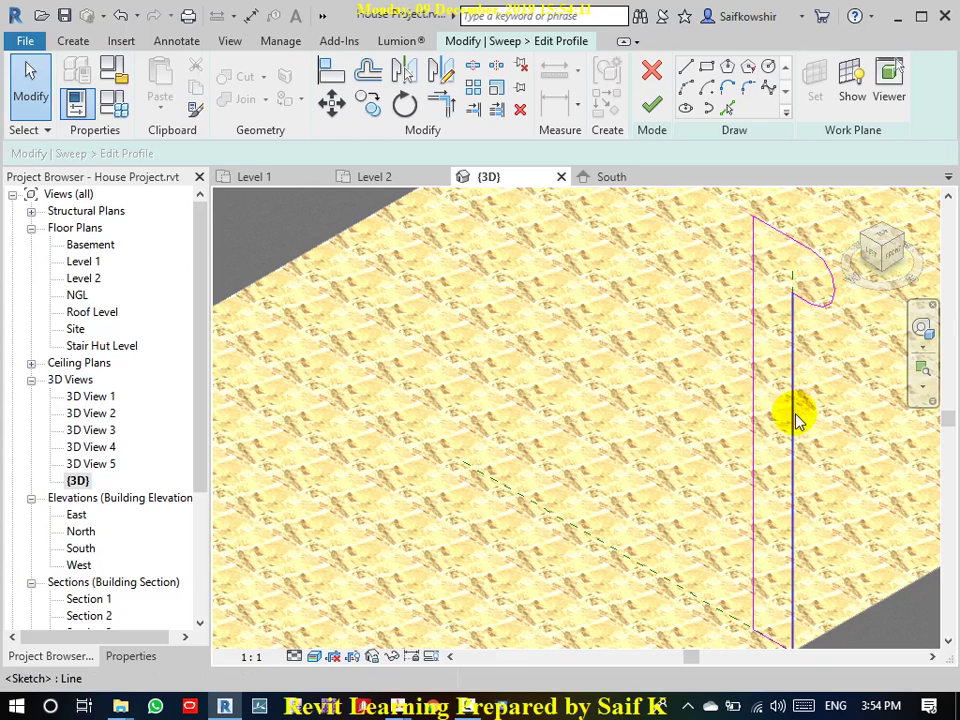
# - Sketch two start-end-radius groove arcs along the vertical profile line
pyautogui.click(686, 87)
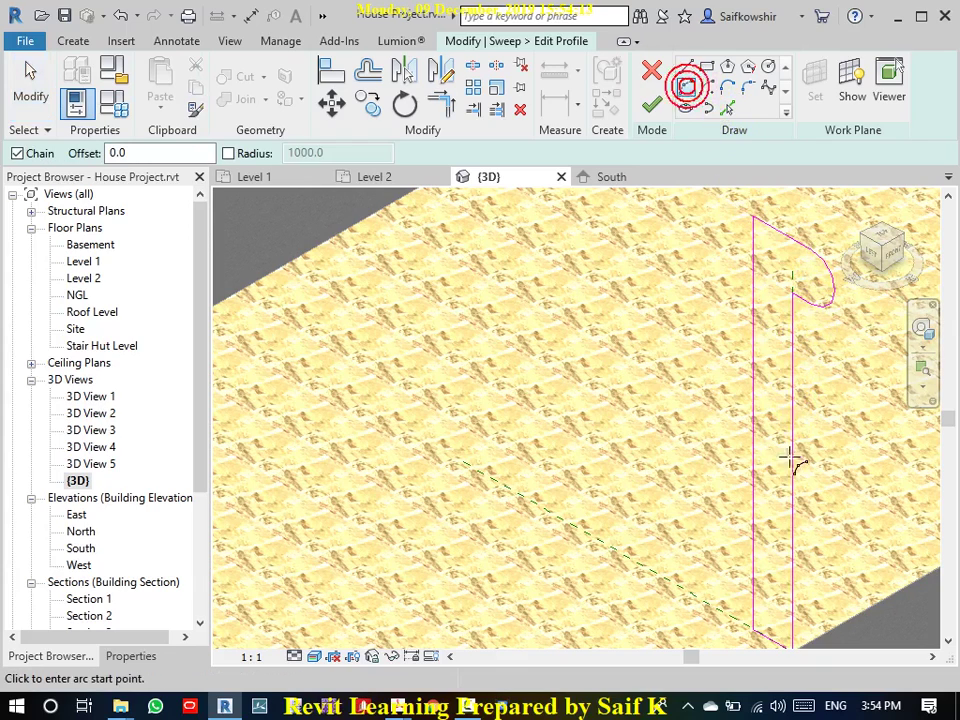
pyautogui.click(791, 388)
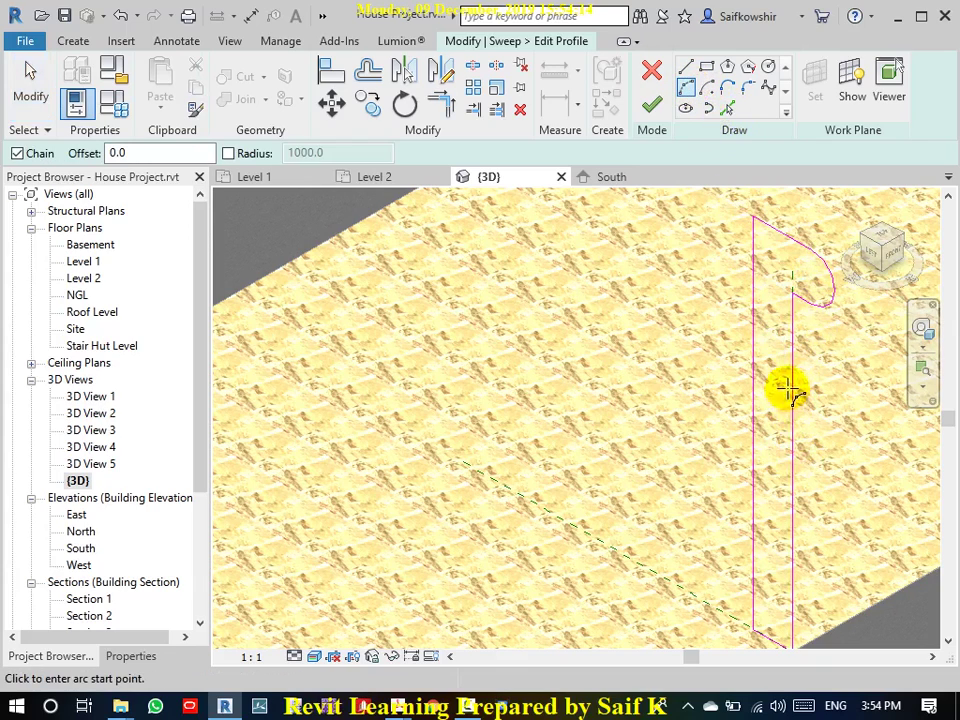
pyautogui.click(795, 450)
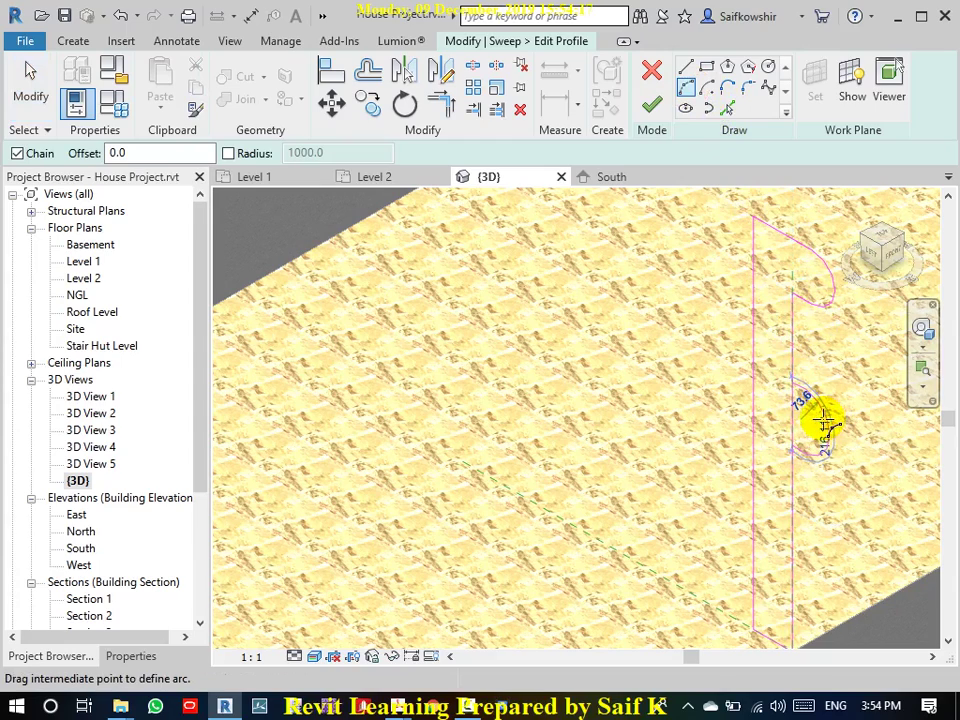
pyautogui.click(822, 424)
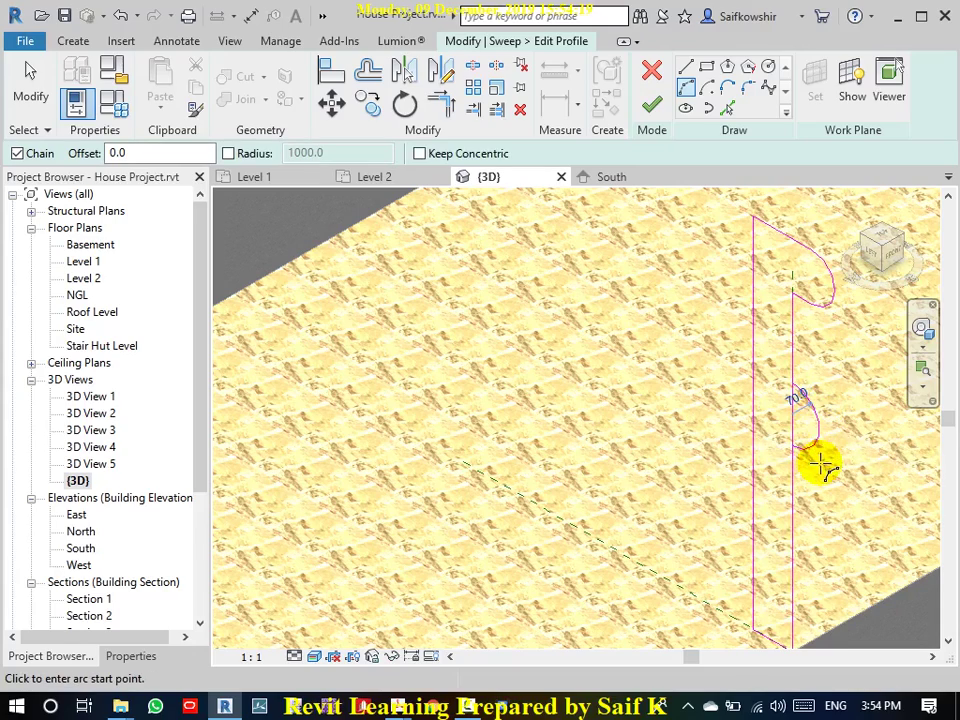
pyautogui.scroll(-2, 821, 461)
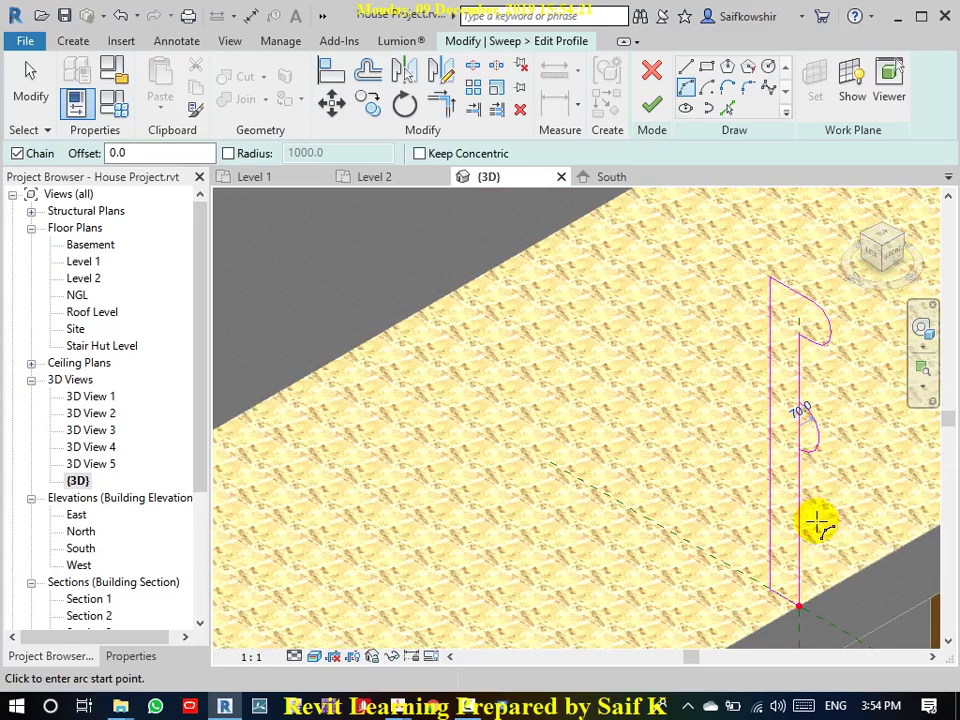
pyautogui.moveTo(816, 521); pyautogui.dragTo(795, 385, button='middle')
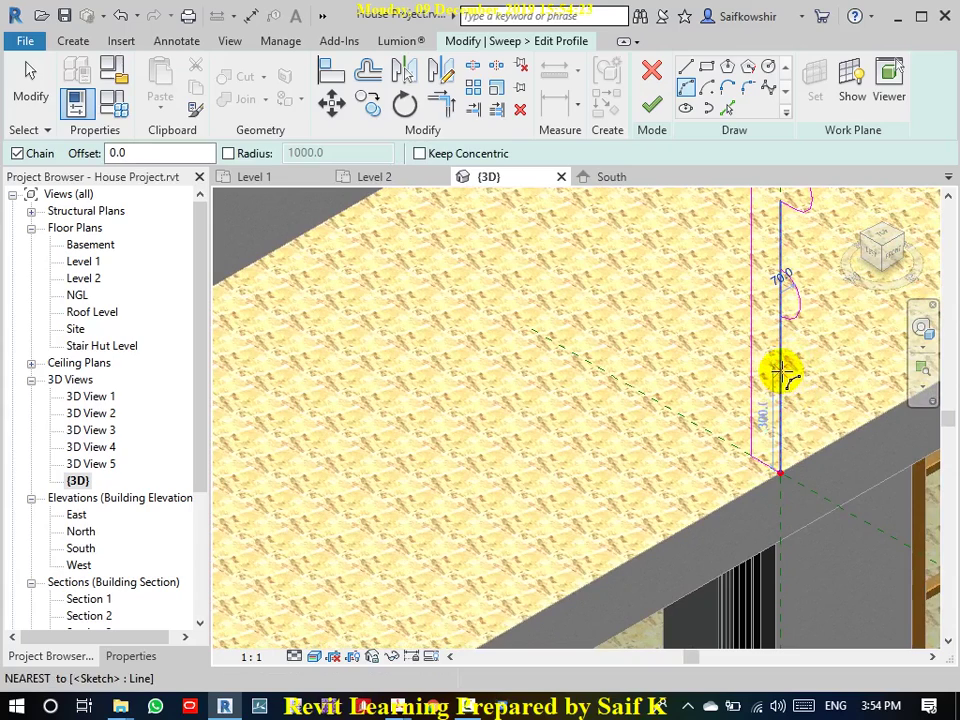
pyautogui.click(781, 373)
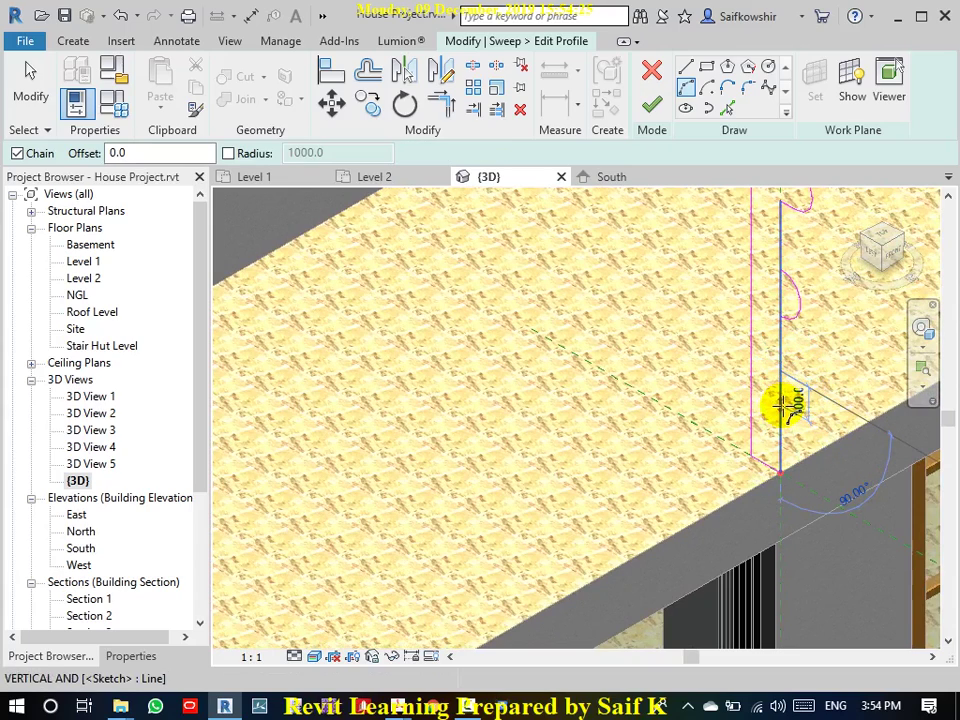
pyautogui.click(786, 400)
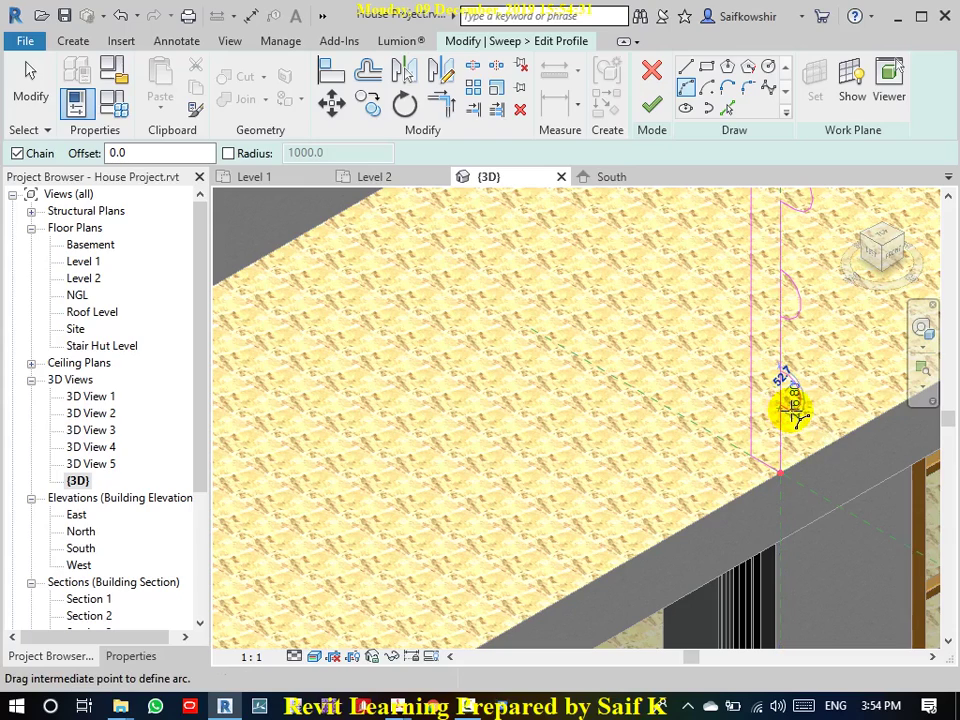
pyautogui.click(788, 408)
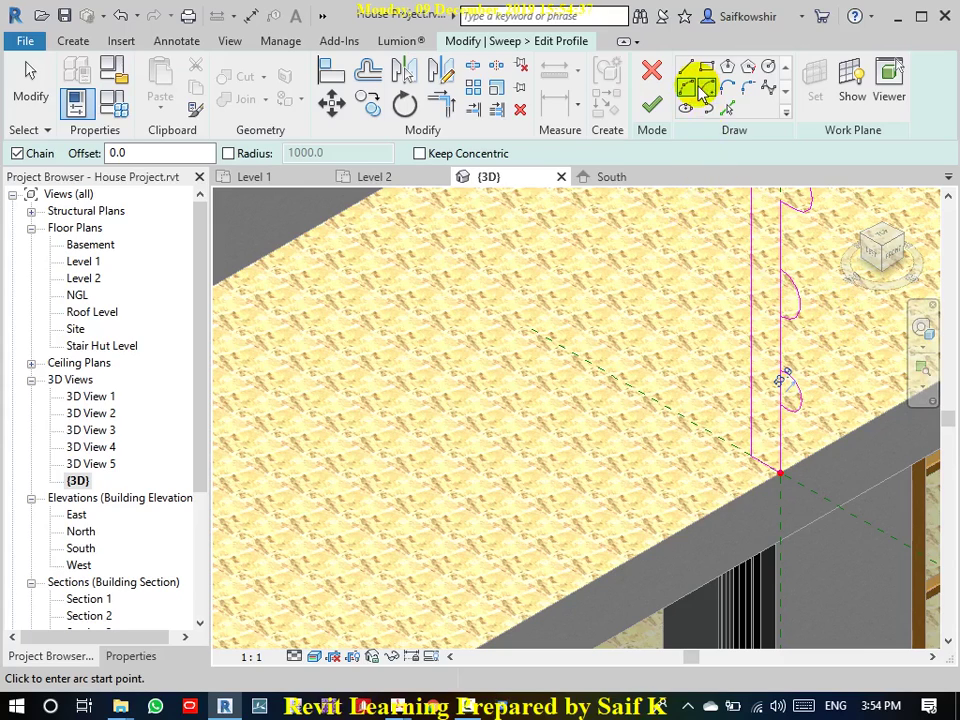
# - Split the vertical profile line at the grooves and trim the arcs into one outline
pyautogui.click(475, 68)
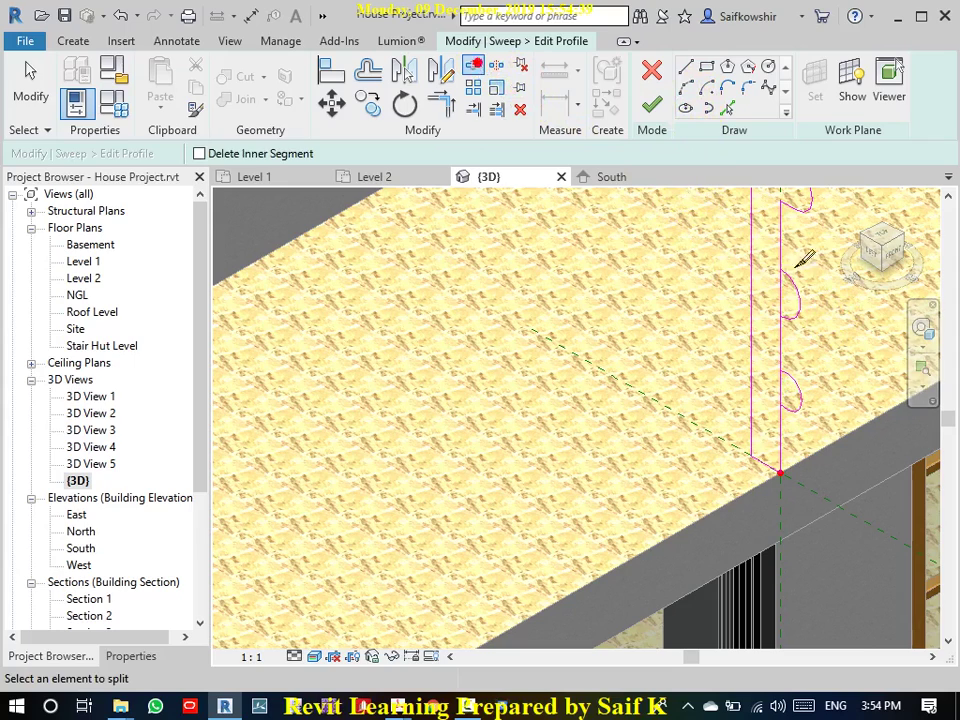
pyautogui.click(782, 392)
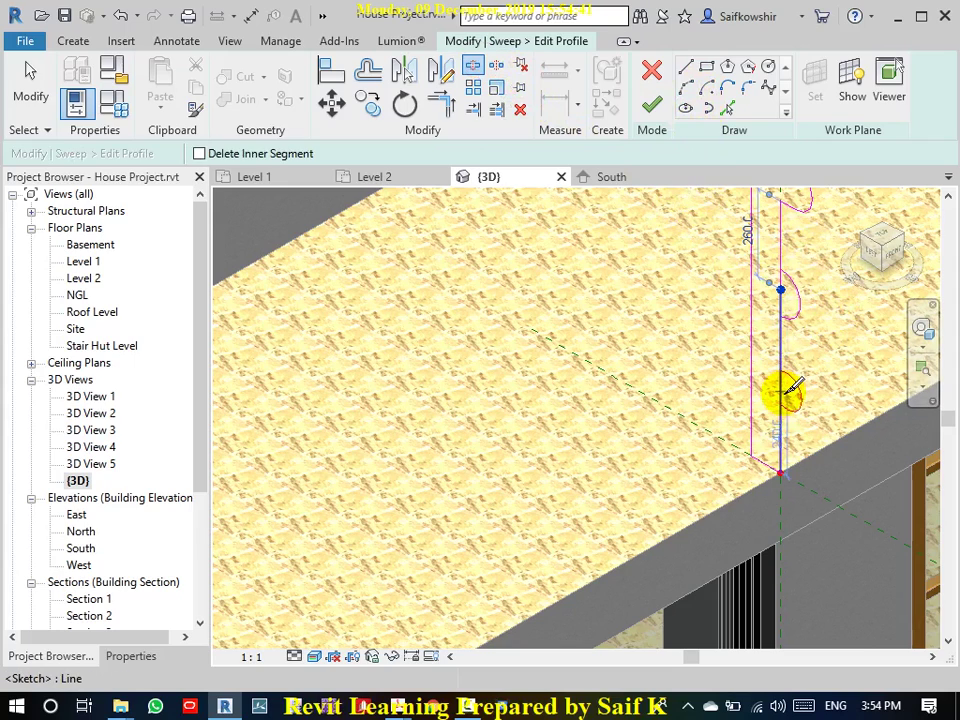
pyautogui.click(730, 133)
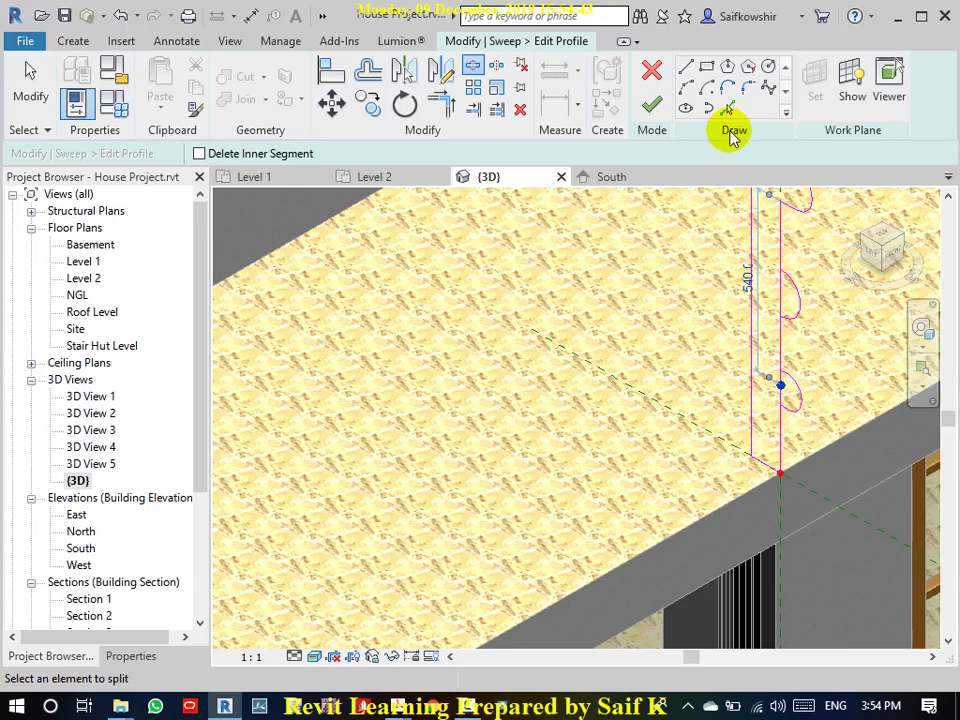
pyautogui.click(447, 103)
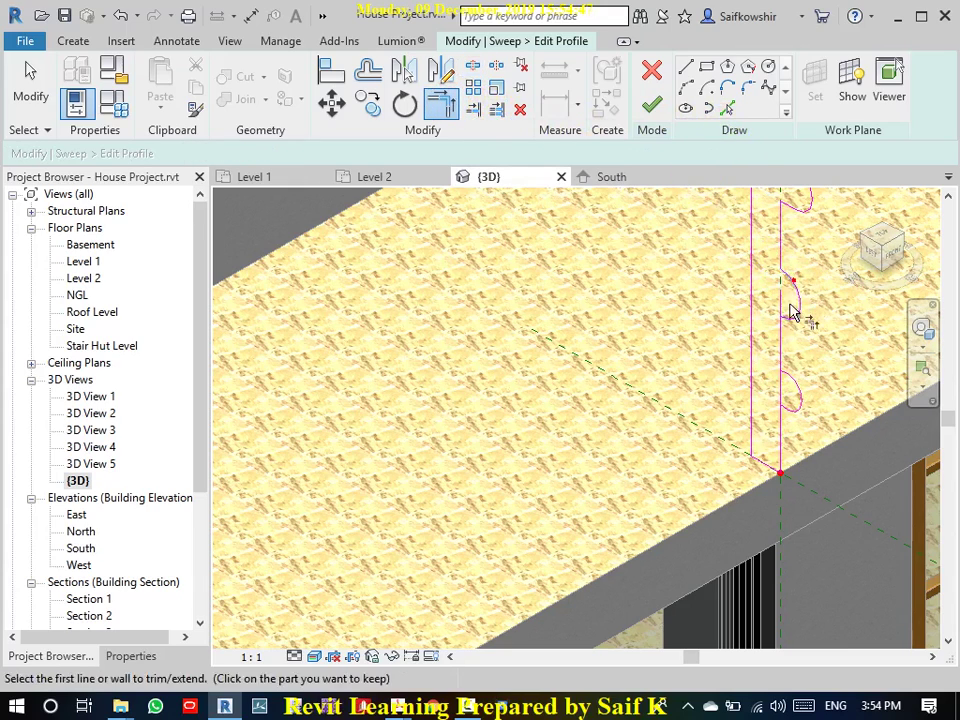
pyautogui.click(781, 342)
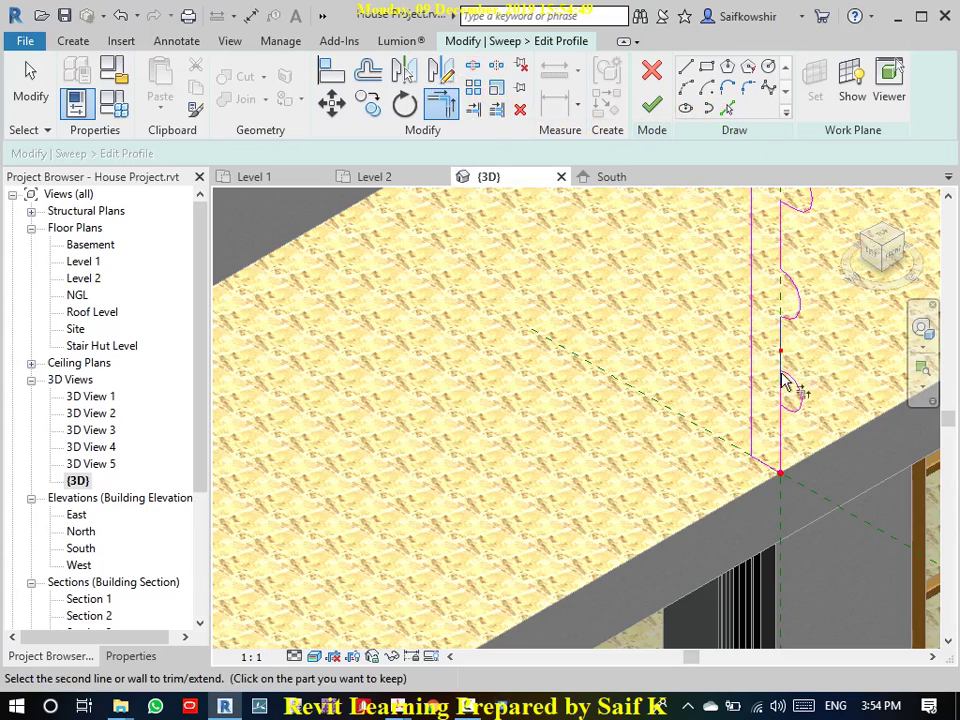
pyautogui.click(788, 385)
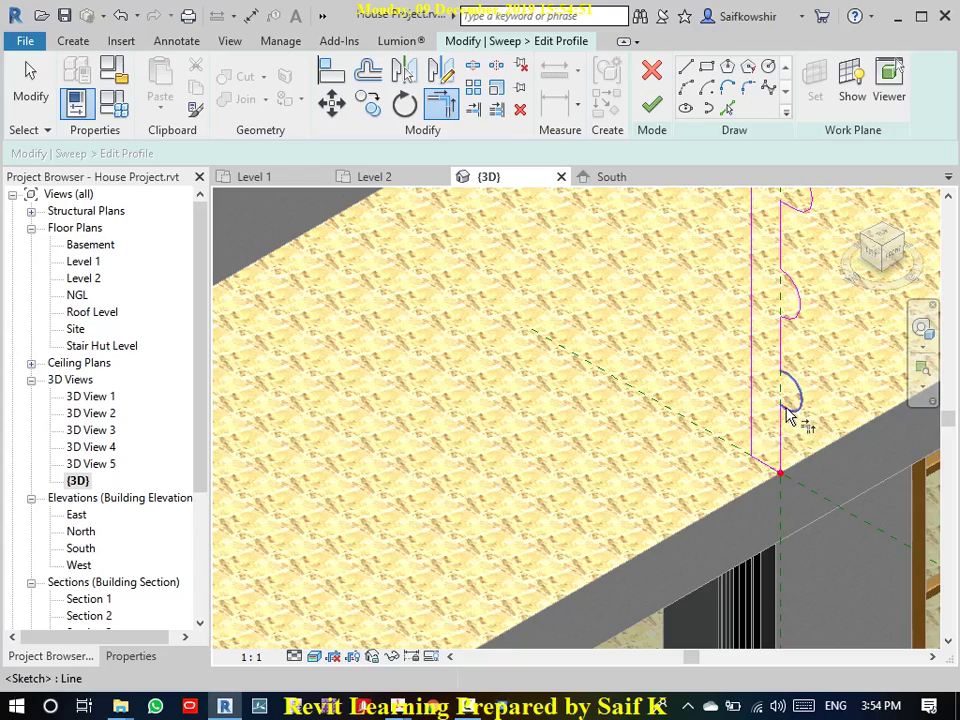
pyautogui.click(797, 412)
pyautogui.scroll(-3, 831, 369)
pyautogui.moveTo(833, 283); pyautogui.dragTo(754, 353, button='middle')
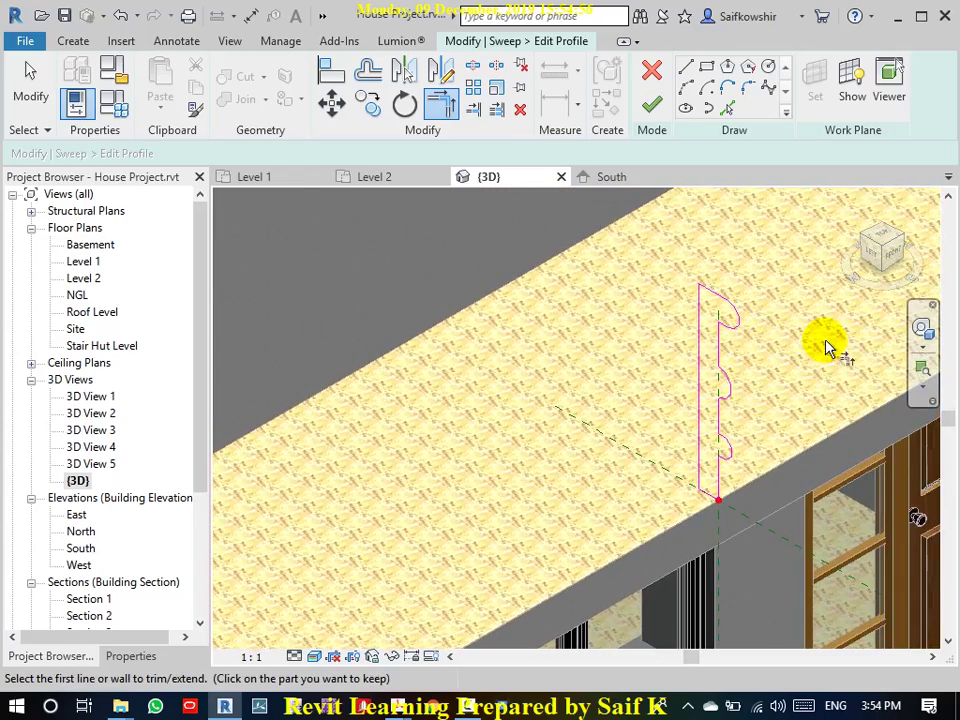
# - Finish the profile and the sweep, then zoom out to check the grooved molding
pyautogui.click(651, 104)
pyautogui.click(650, 103)
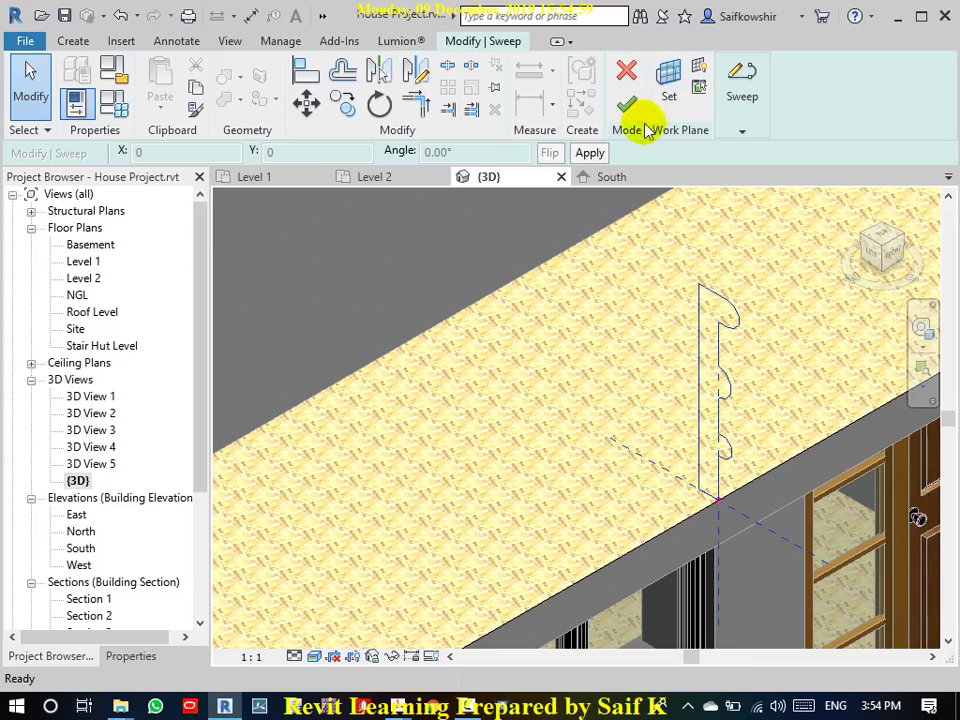
pyautogui.click(121, 657)
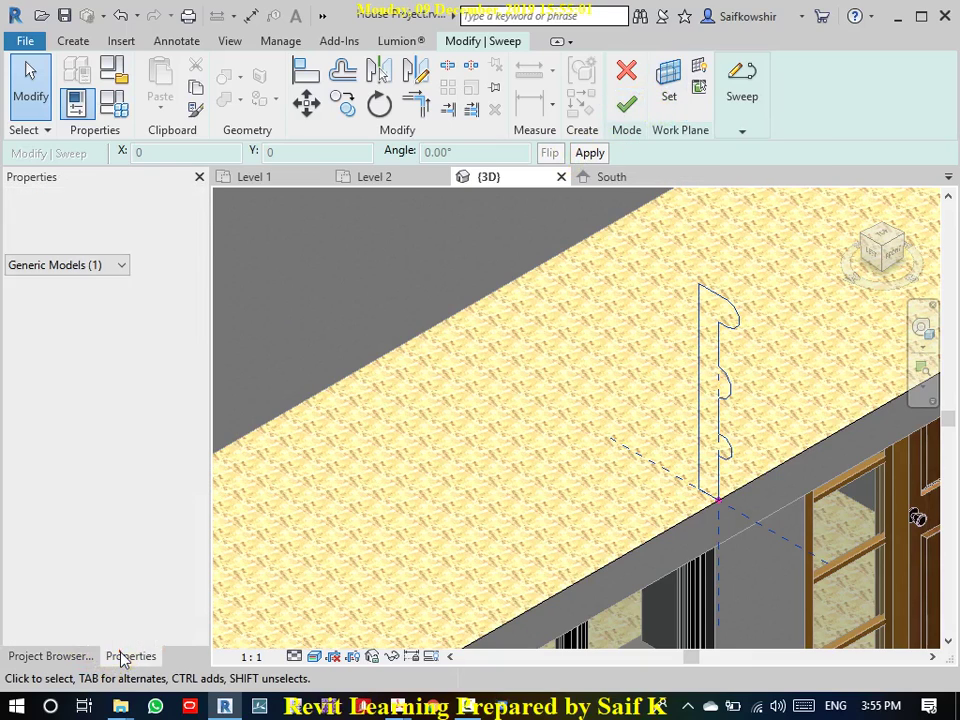
pyautogui.click(630, 106)
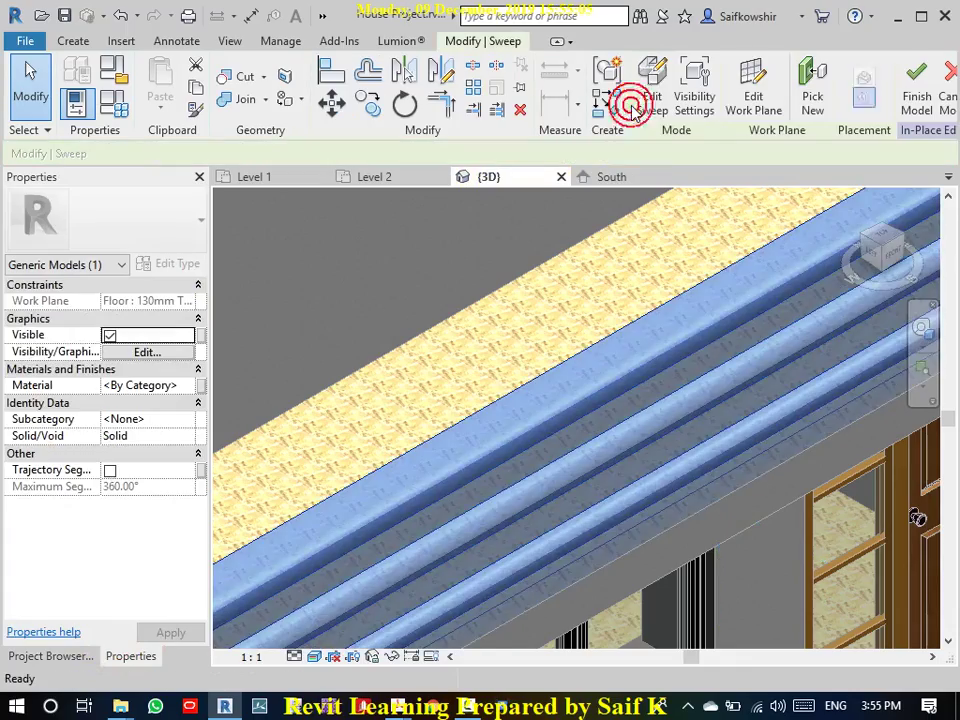
pyautogui.scroll(-2, 716, 330)
pyautogui.scroll(-2, 714, 332)
pyautogui.scroll(-1, 714, 332)
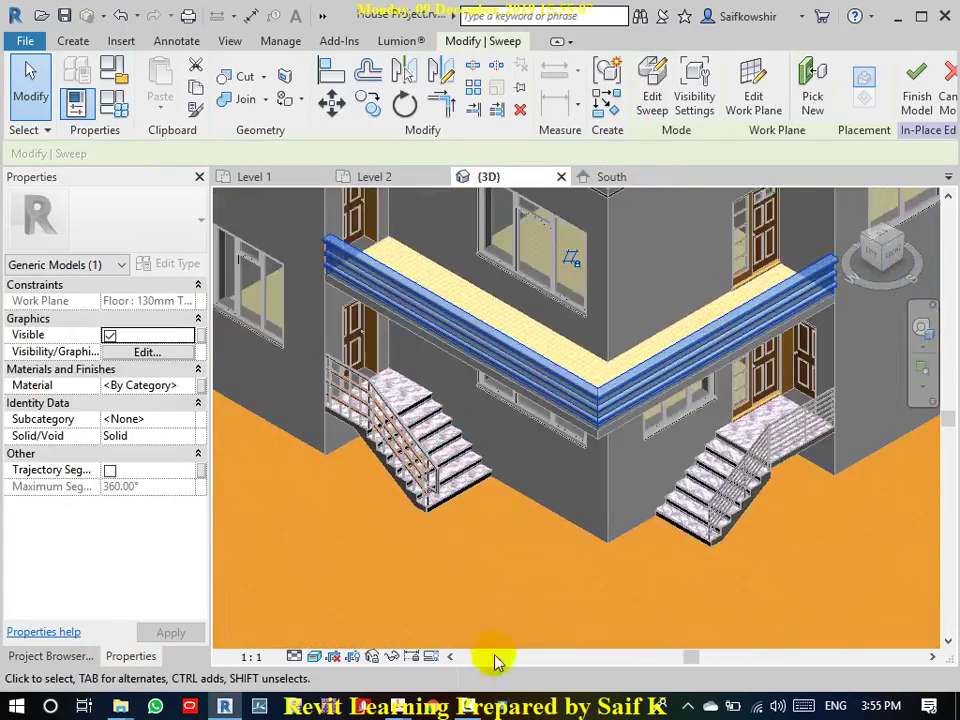
pyautogui.click(544, 579)
pyautogui.scroll(2, 501, 568)
pyautogui.scroll(-2, 550, 440)
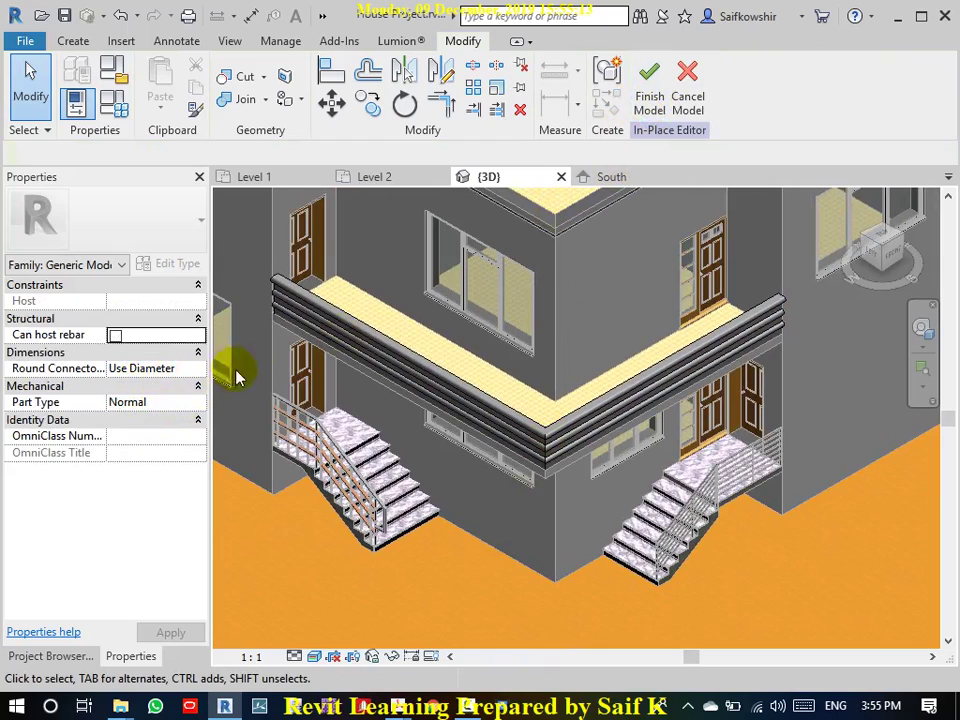
# - Finish the Balcony Wall in-place model and select the new molding to inspect it
pyautogui.click(648, 88)
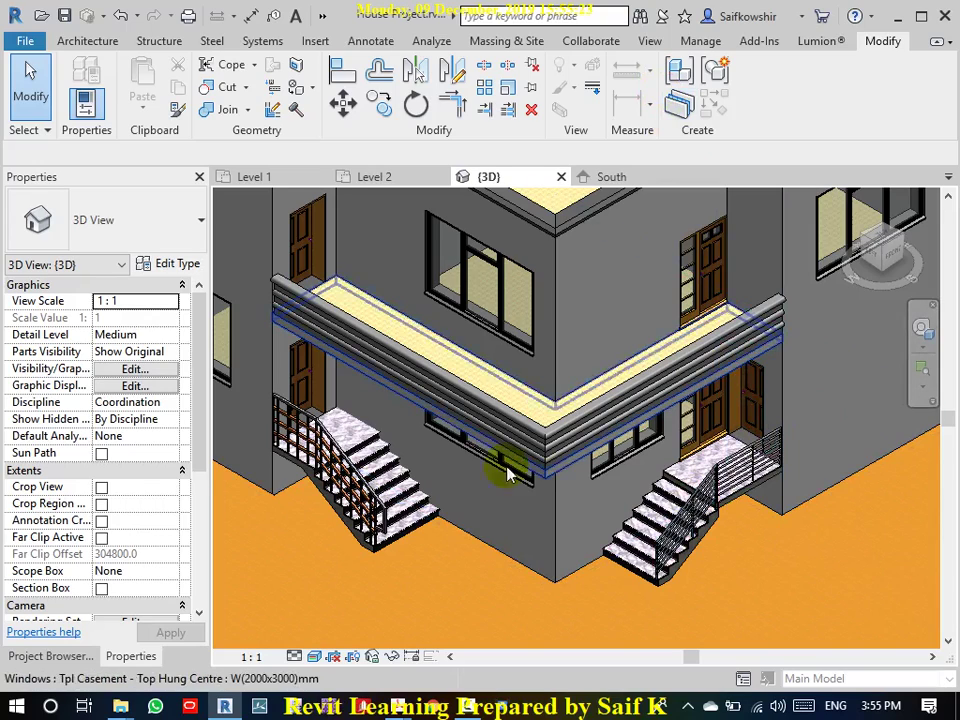
pyautogui.click(553, 443)
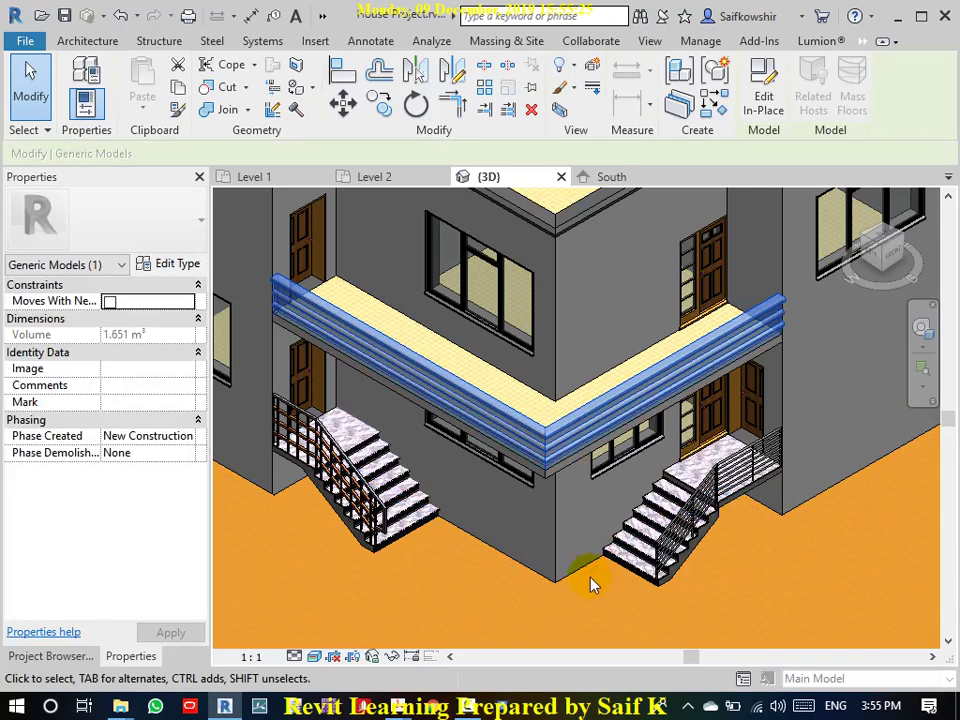
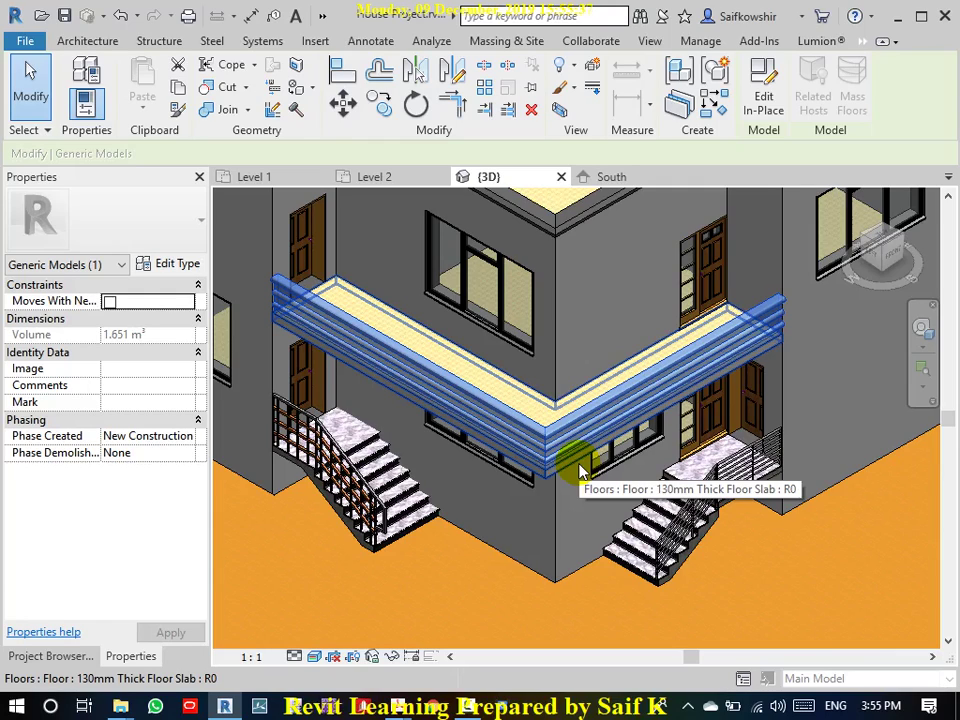
# - Select the Balcony Wall generic model, glance at its type properties, and enter Edit In-Place
pyautogui.click(490, 590)
pyautogui.scroll(3, 760, 410)
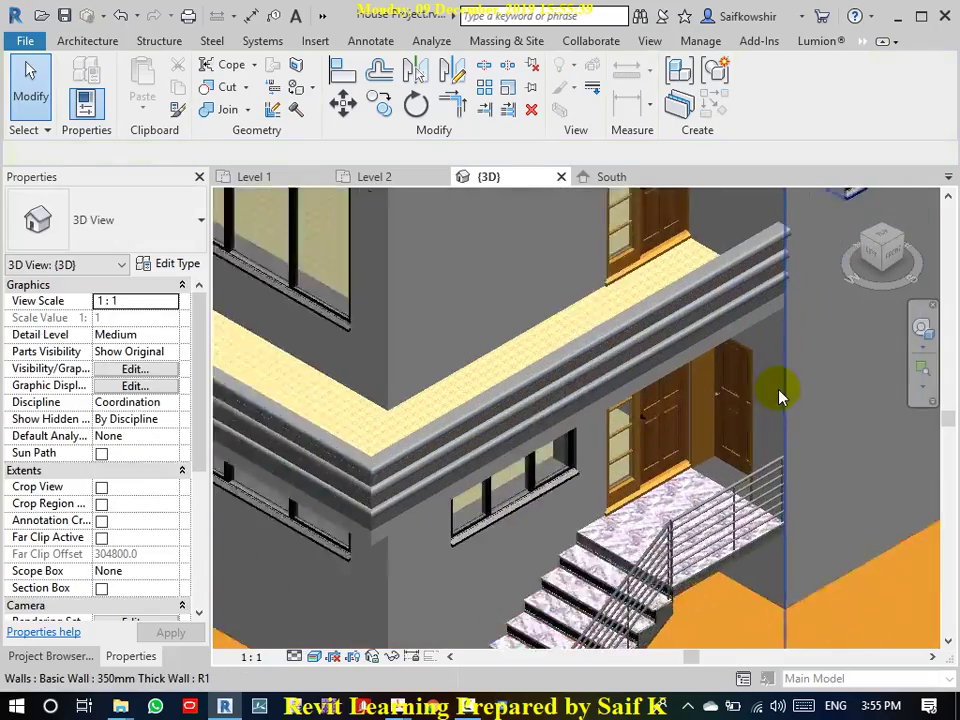
pyautogui.scroll(2, 717, 280)
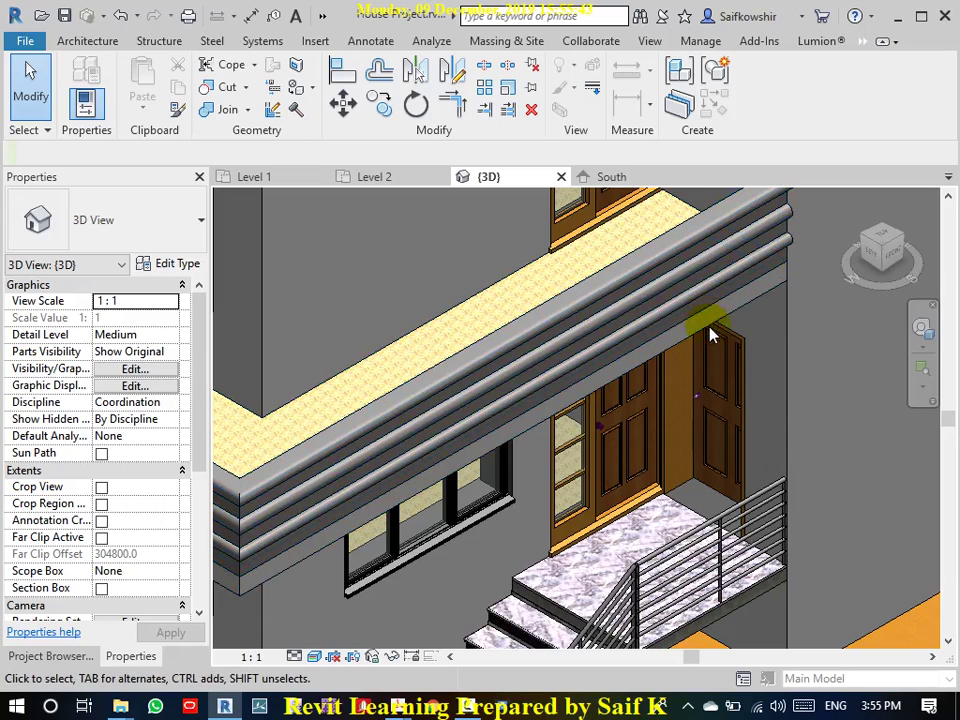
pyautogui.moveTo(689, 281); pyautogui.dragTo(714, 442, button='middle')
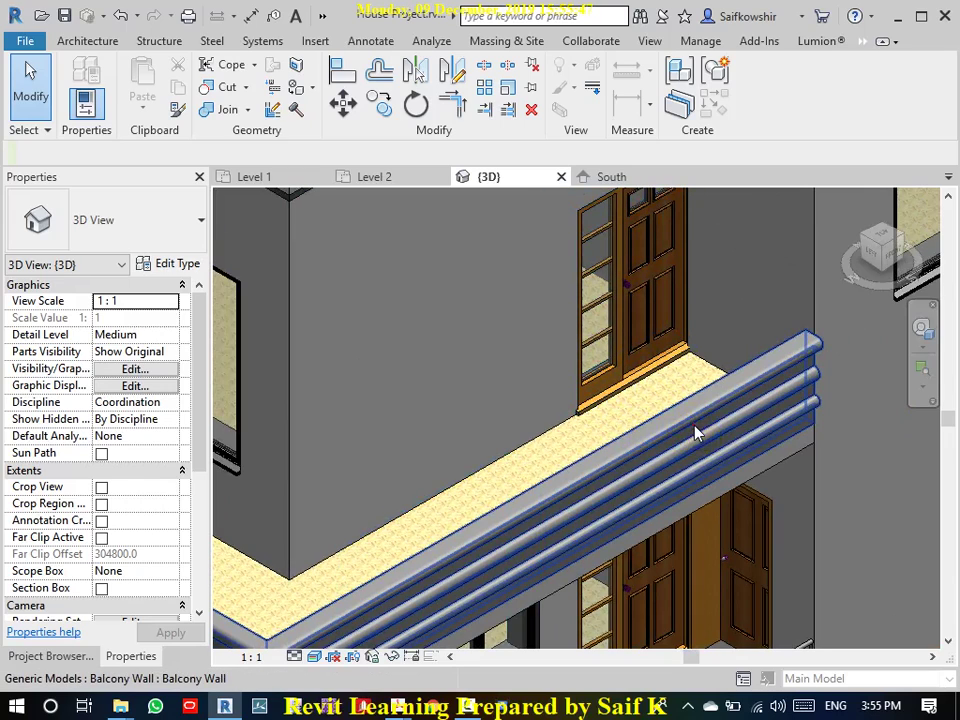
pyautogui.click(693, 425)
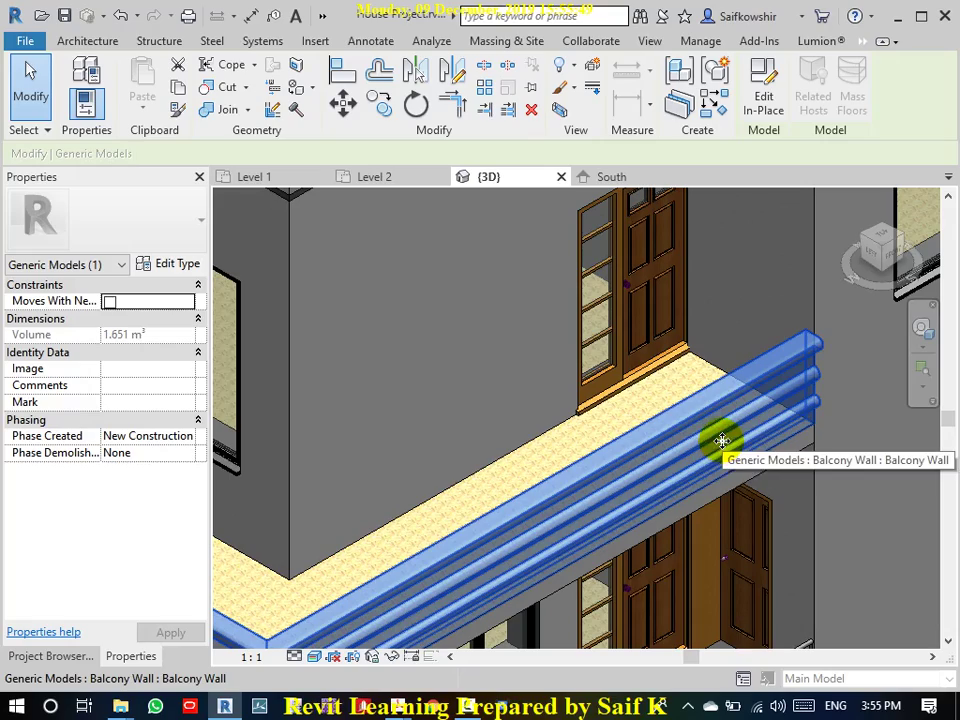
pyautogui.click(178, 266)
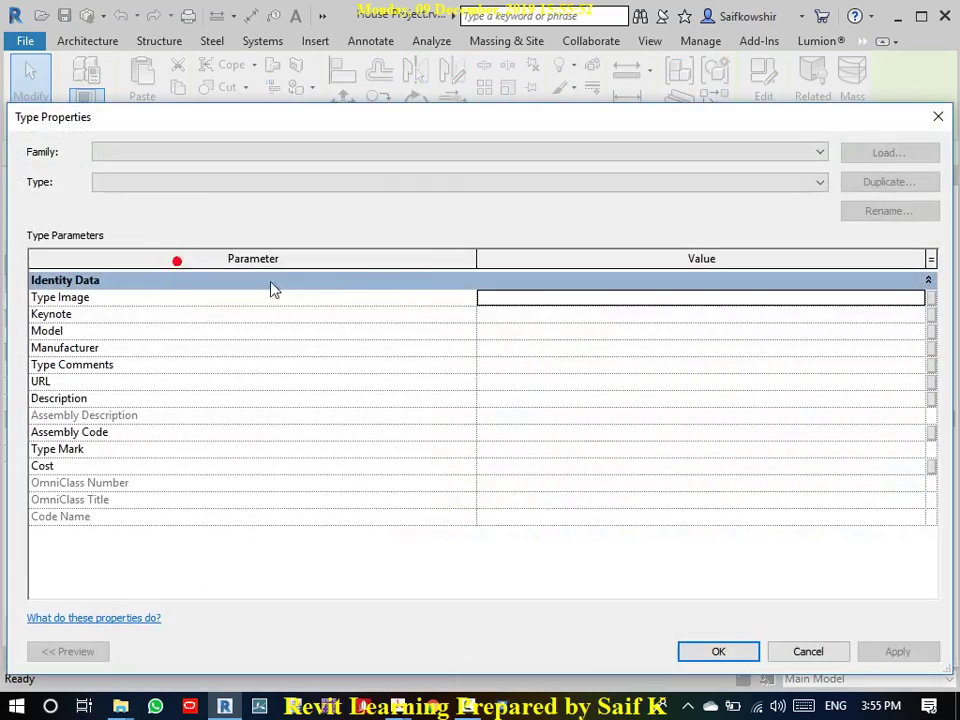
pyautogui.click(826, 652)
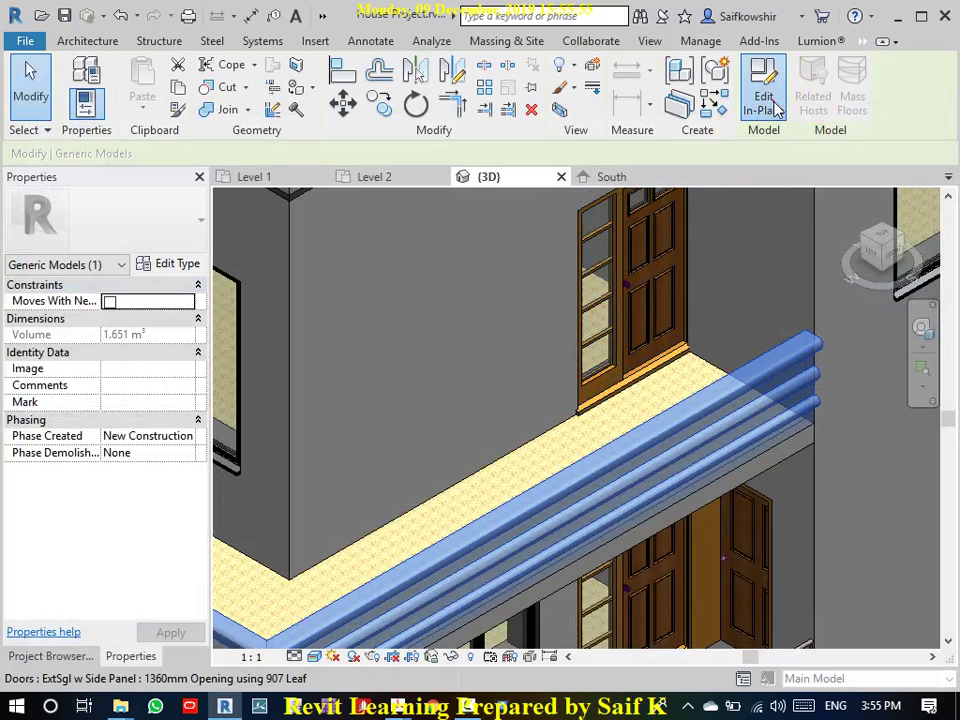
pyautogui.click(777, 108)
# - Assign DrWdw.Frame.Timber.Internal to the rail sweep and finish the in-place model
pyautogui.click(730, 392)
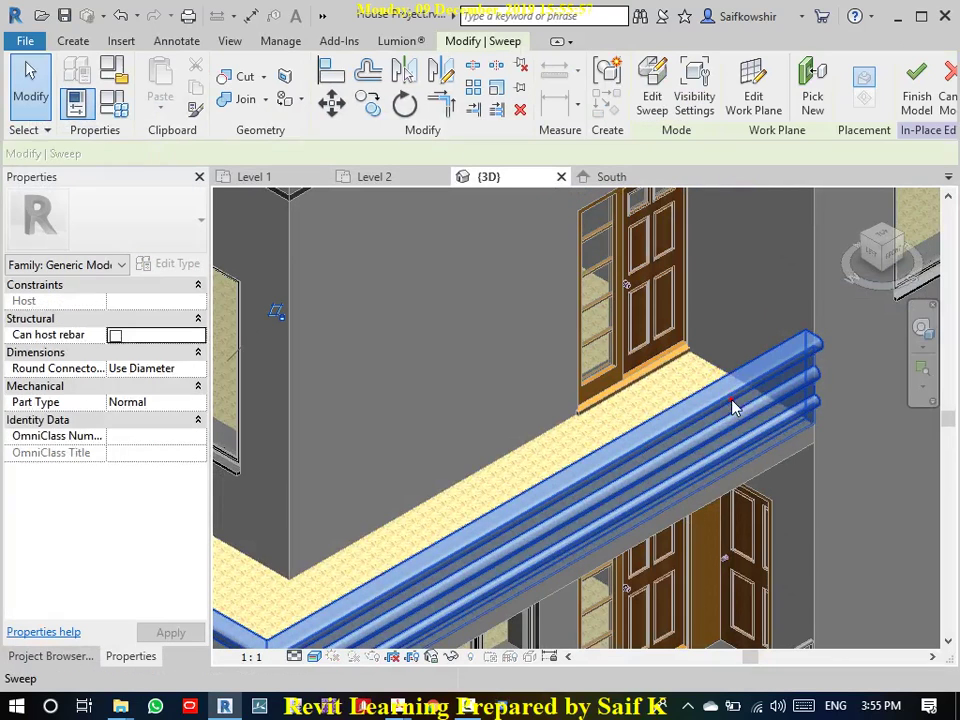
pyautogui.click(199, 390)
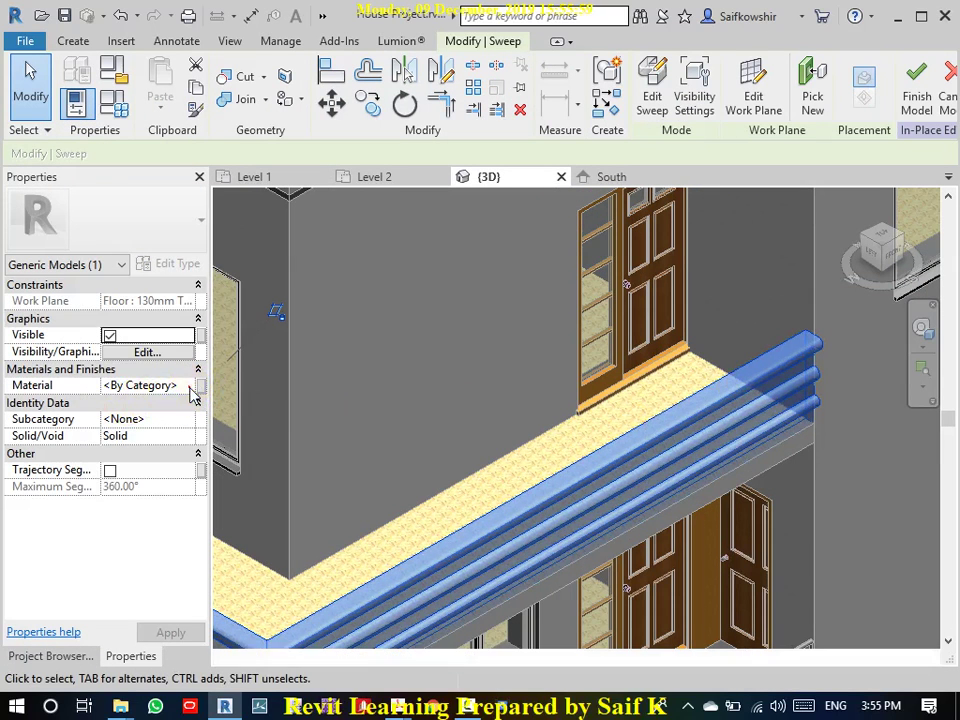
pyautogui.click(188, 386)
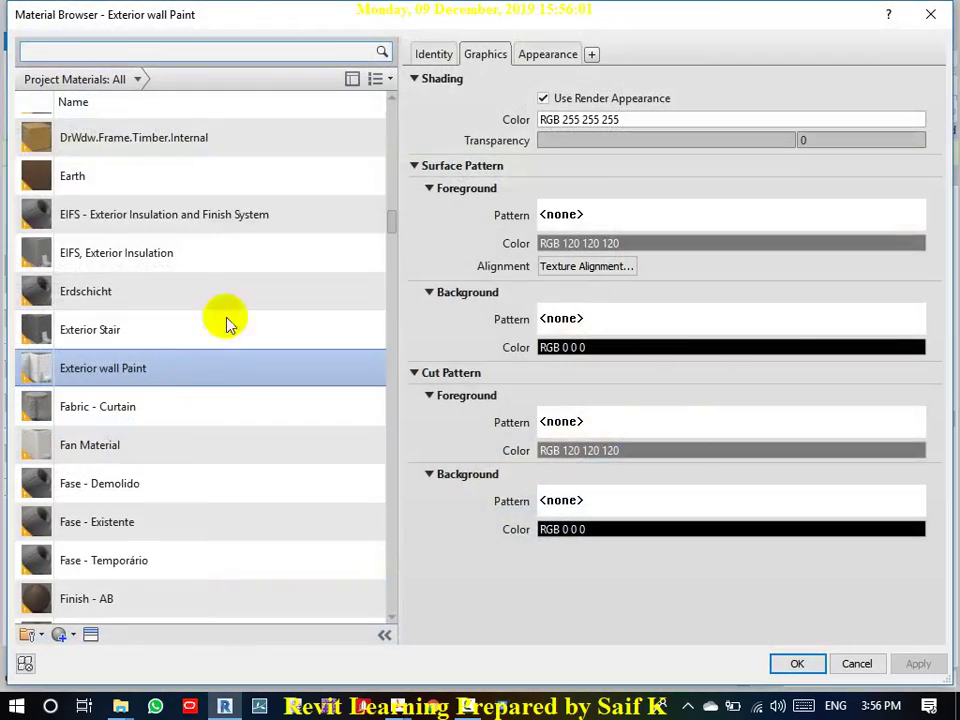
pyautogui.click(112, 140)
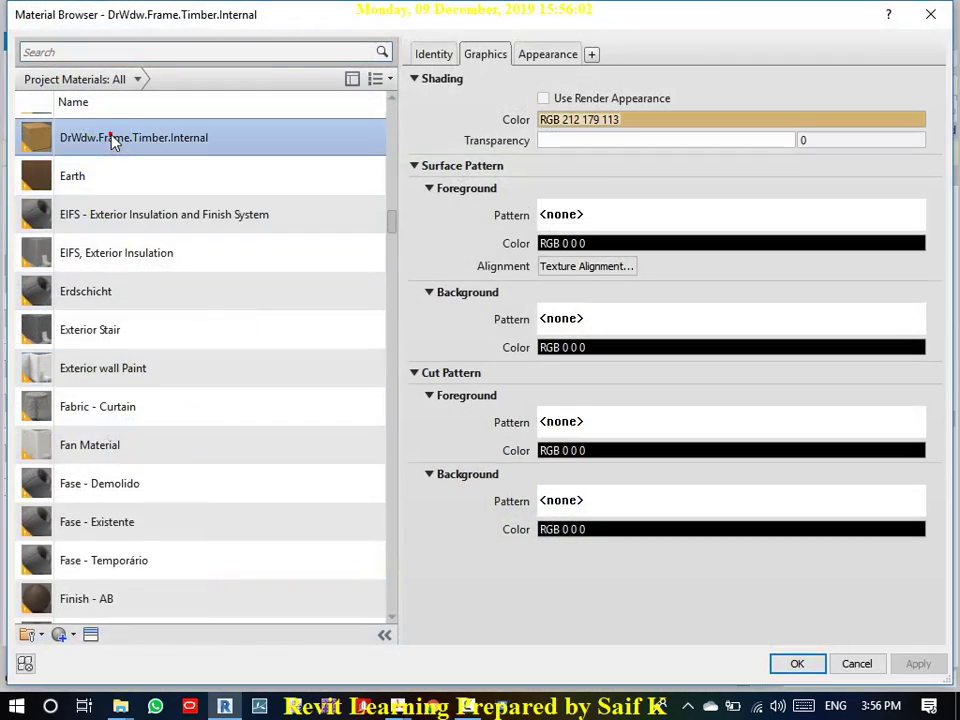
pyautogui.click(797, 664)
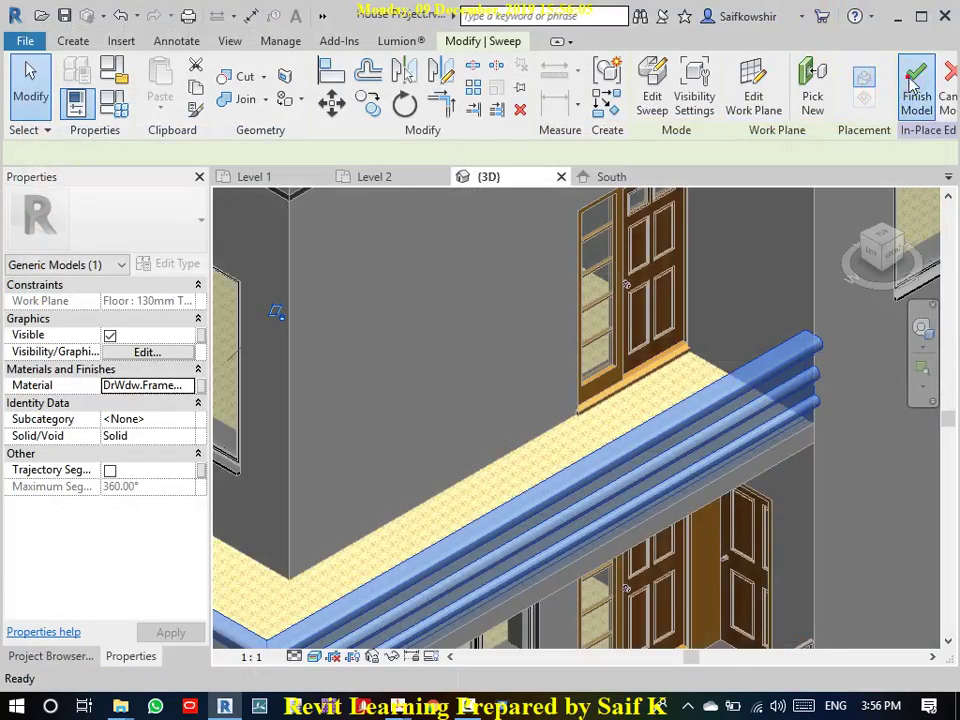
pyautogui.click(912, 85)
pyautogui.scroll(-3, 530, 400)
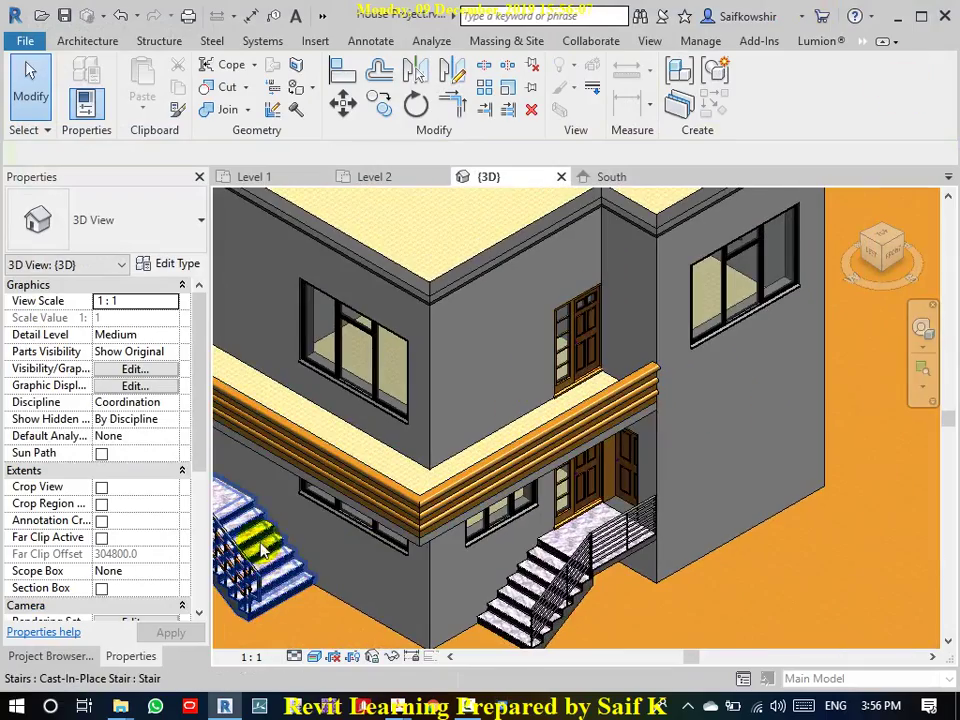
pyautogui.keyDown('shift'); pyautogui.moveTo(262, 548); pyautogui.dragTo(643, 472, button='middle'); pyautogui.keyUp('shift')
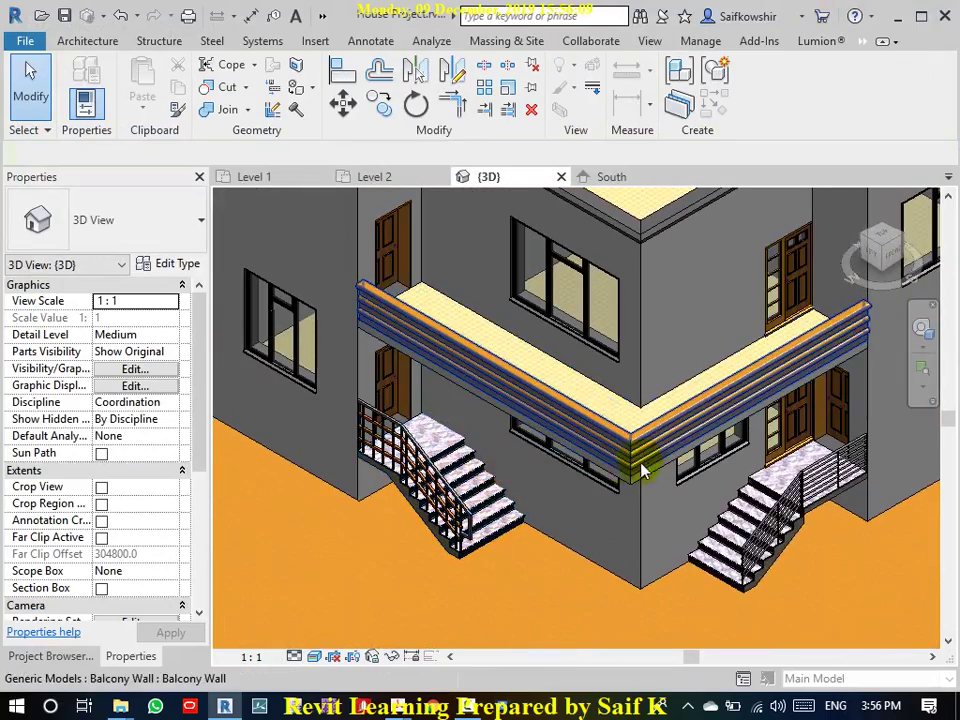
pyautogui.scroll(2, 697, 435)
pyautogui.scroll(3, 590, 440)
pyautogui.scroll(1, 600, 460)
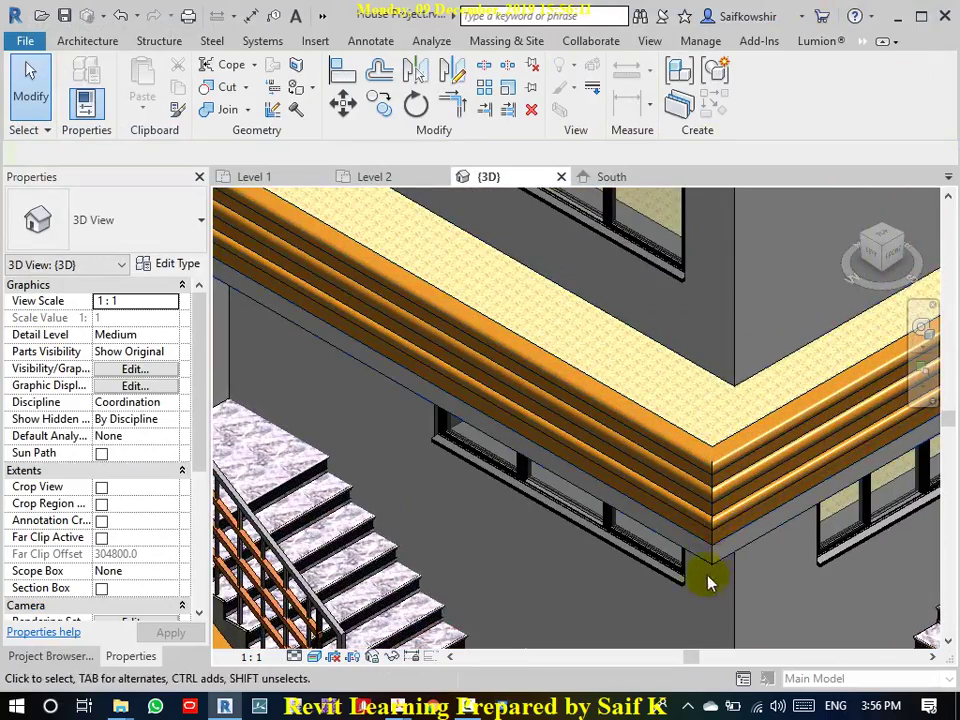
pyautogui.click(720, 500)
pyautogui.scroll(-3, 681, 600)
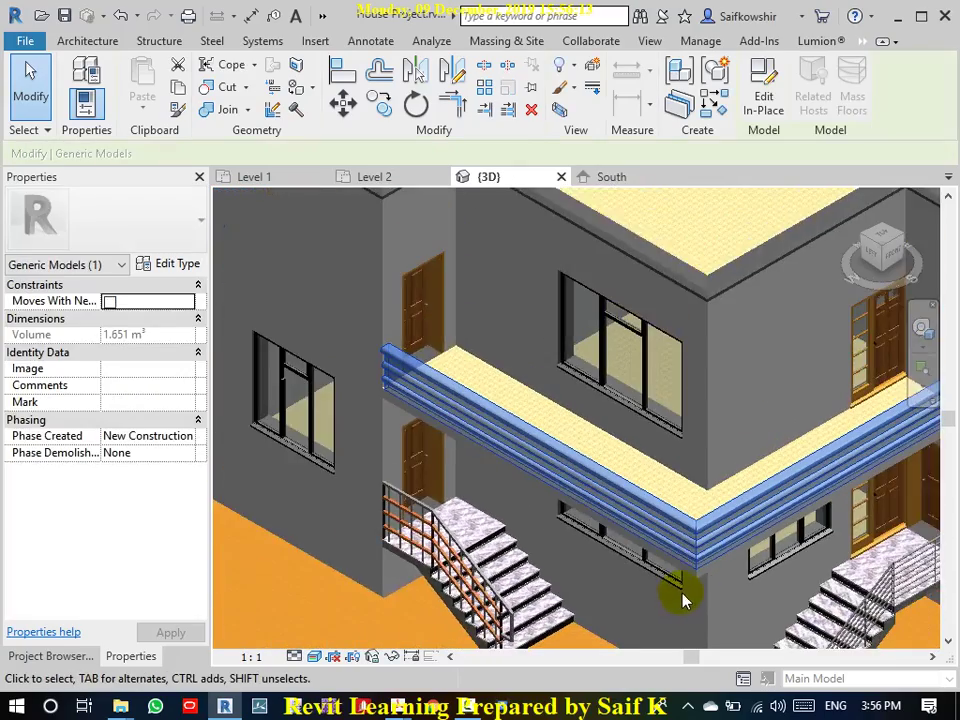
pyautogui.scroll(-1, 640, 575)
pyautogui.moveTo(632, 568); pyautogui.dragTo(542, 488, button='middle')
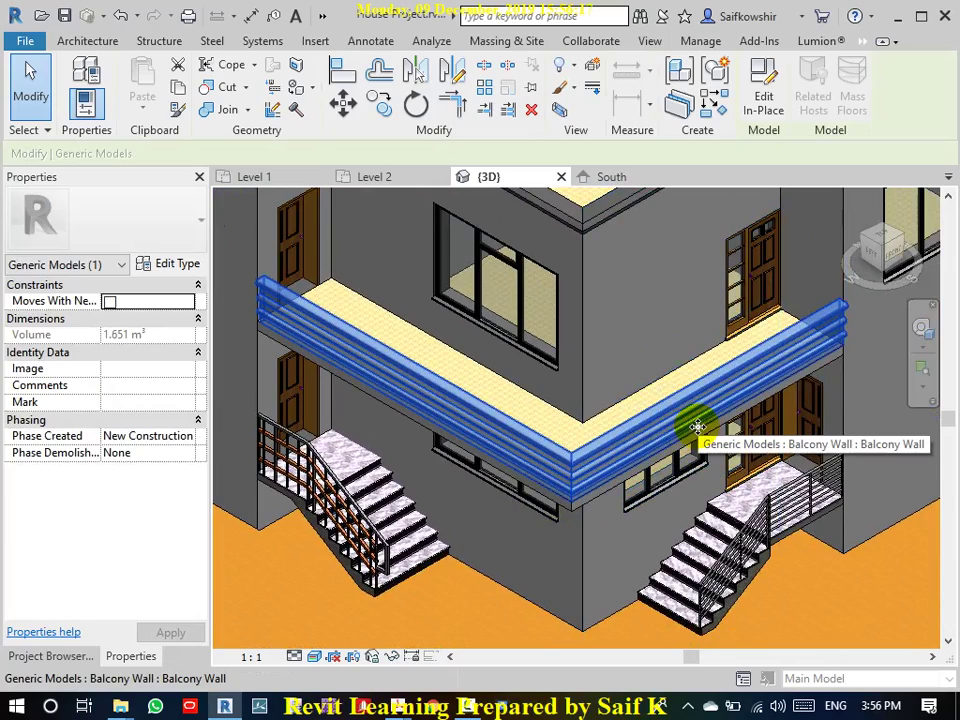
pyautogui.keyDown('shift'); pyautogui.moveTo(698, 421); pyautogui.dragTo(529, 514, button='middle'); pyautogui.keyUp('shift')
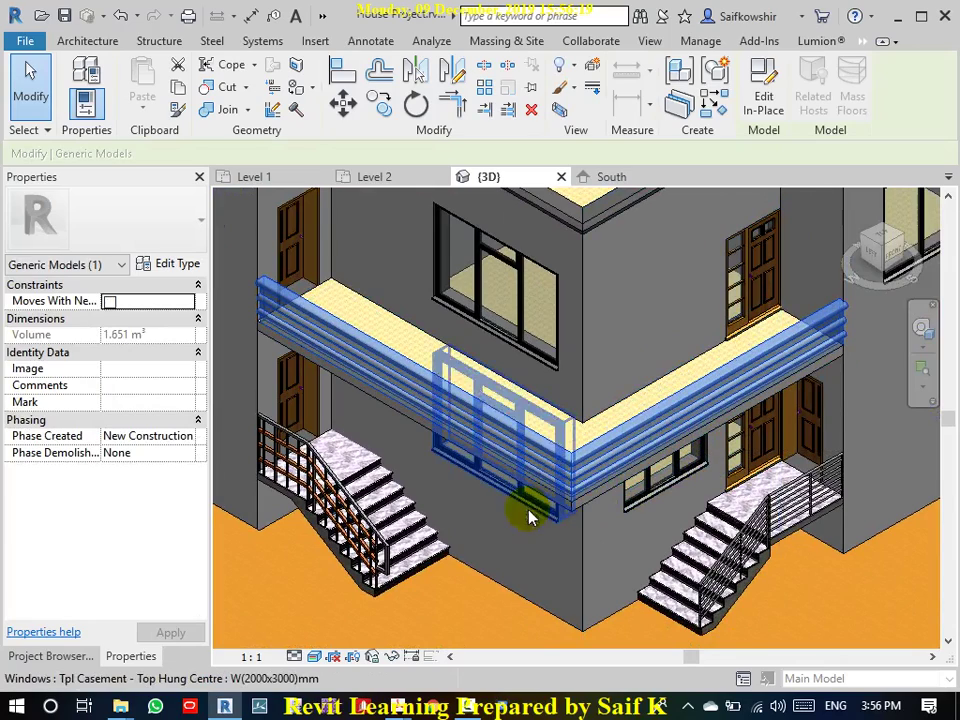
pyautogui.scroll(-2, 492, 531)
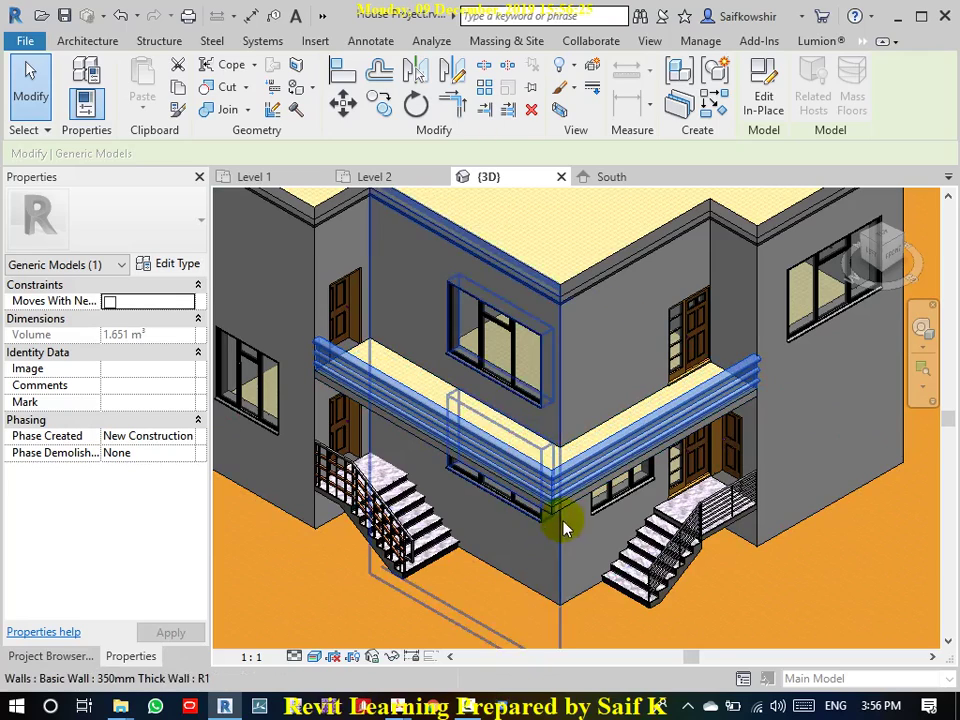
pyautogui.scroll(2, 563, 497)
pyautogui.scroll(2, 560, 510)
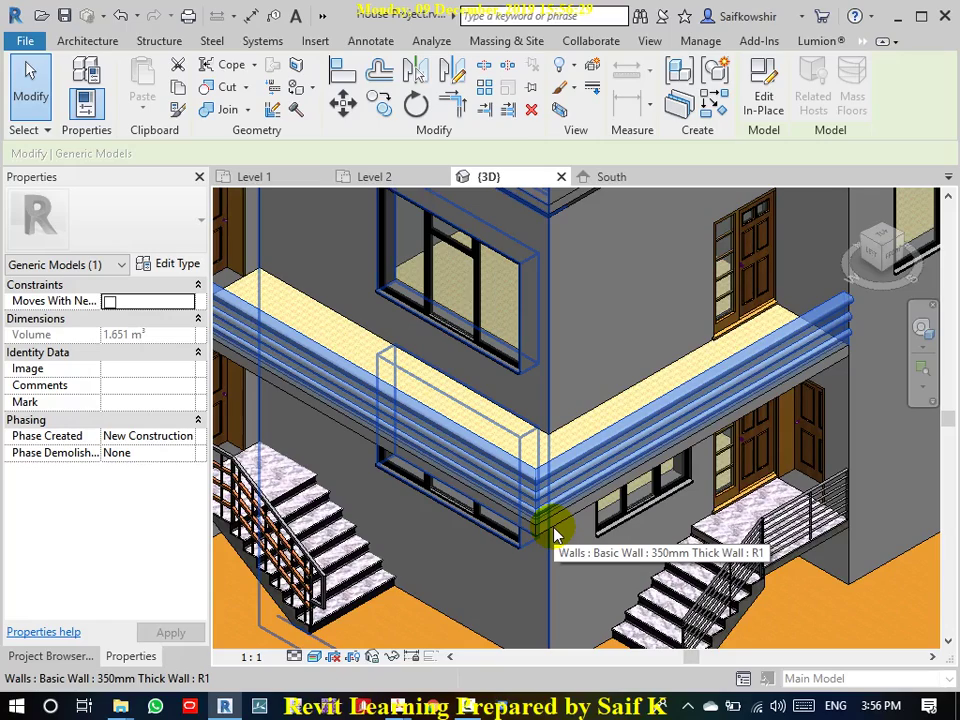
pyautogui.scroll(-2, 555, 535)
pyautogui.scroll(-1, 551, 454)
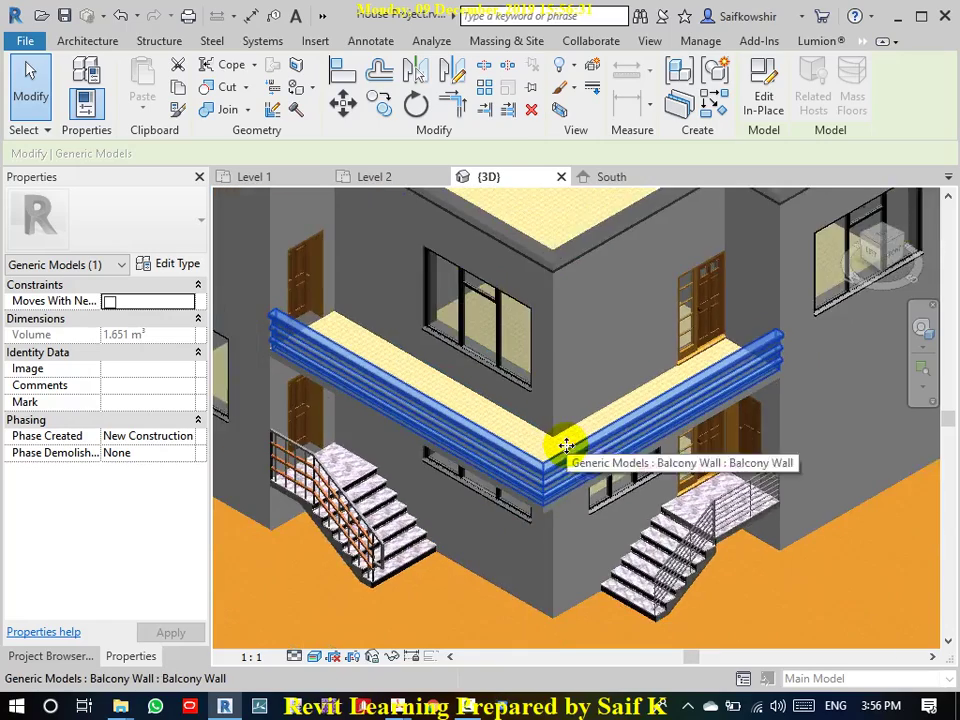
pyautogui.scroll(-1, 557, 439)
pyautogui.scroll(-1, 606, 429)
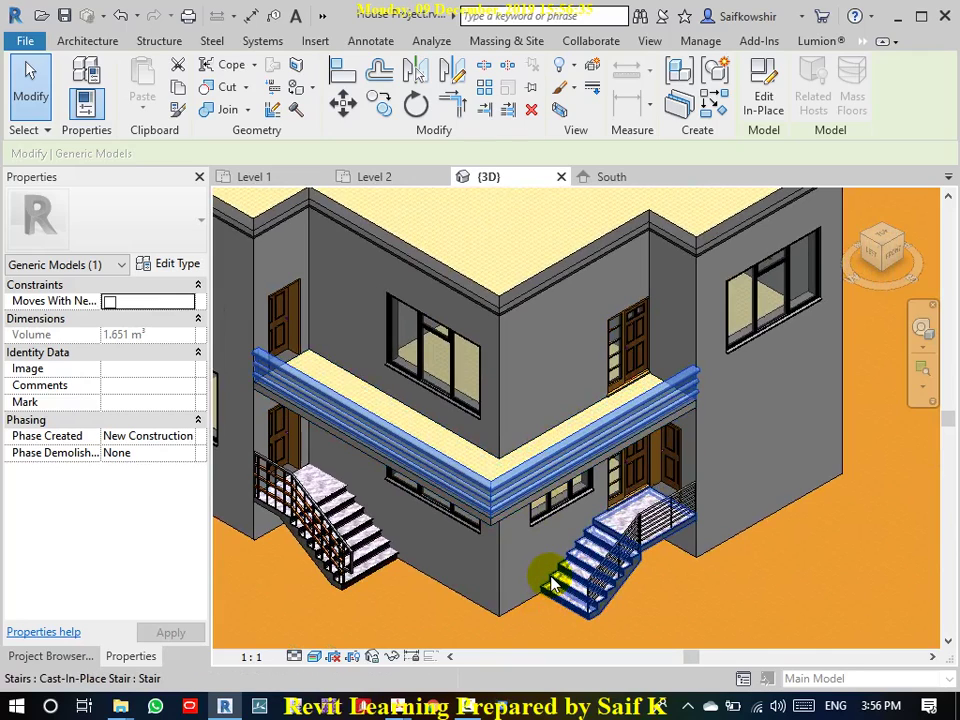
pyautogui.press('Escape')
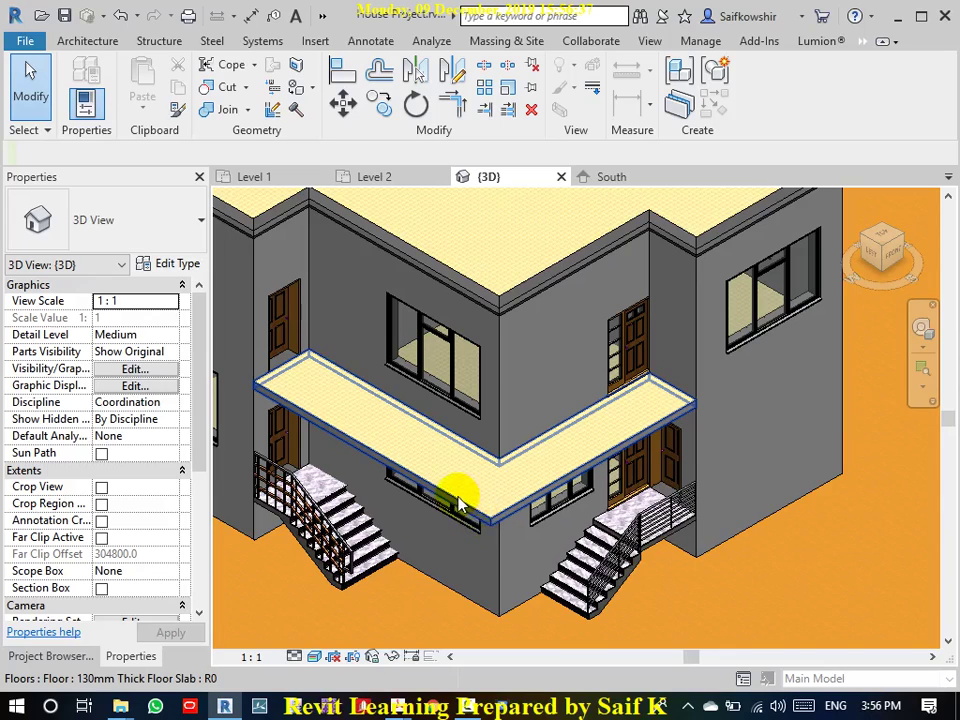
# - Start placing a component, dismiss the save reminder, then cancel the placement
pyautogui.click(87, 42)
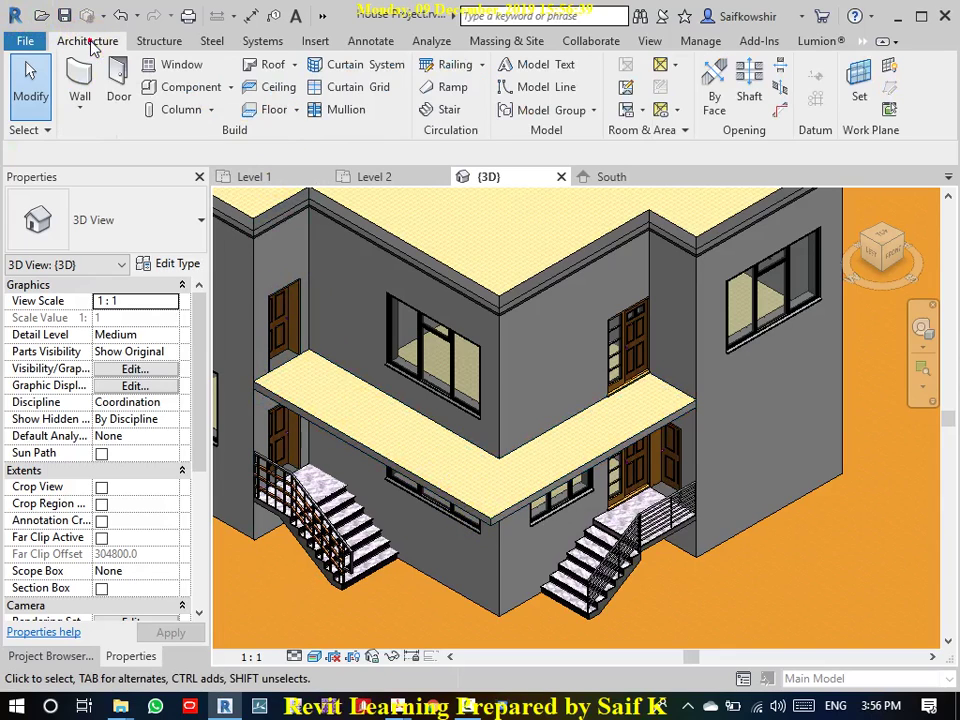
pyautogui.click(214, 87)
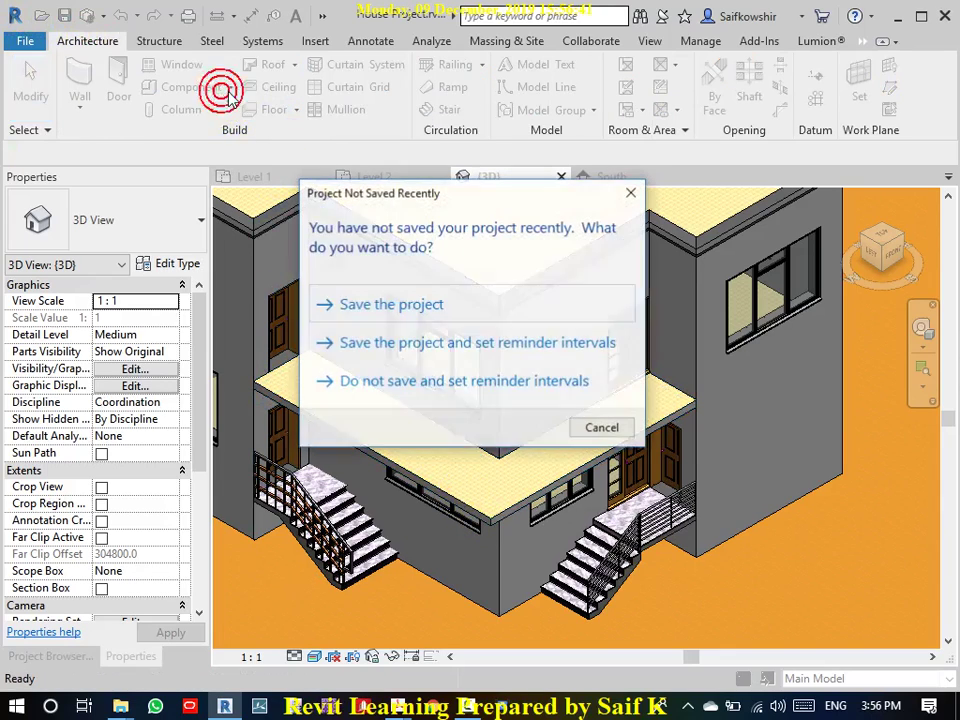
pyautogui.click(422, 308)
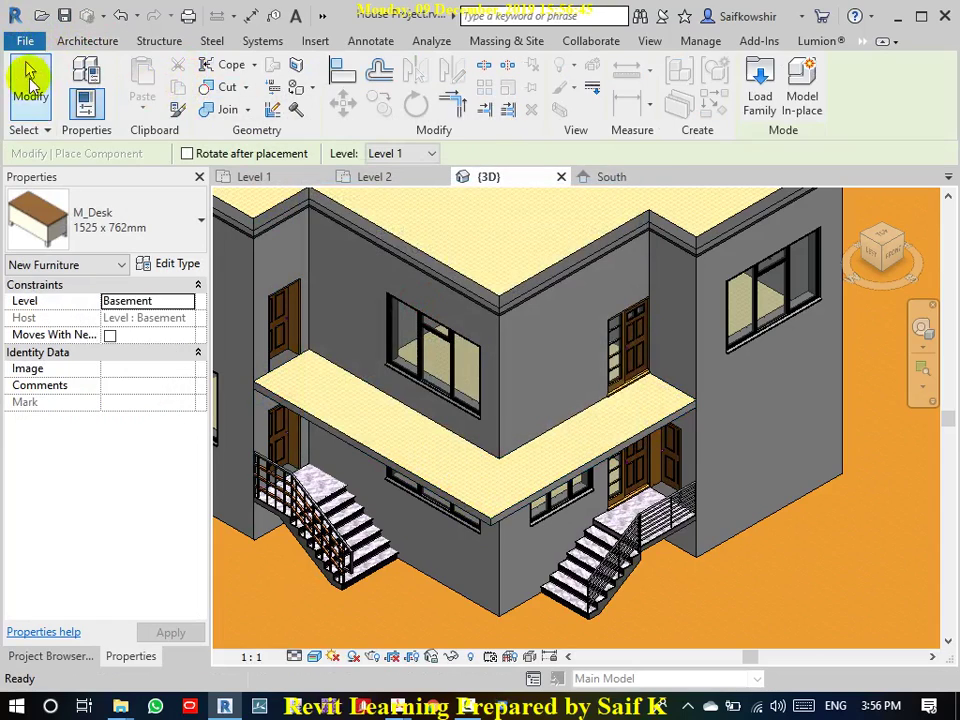
pyautogui.click(29, 88)
# - Create a Model In-Place in the Generic Models category named 'Parapet Wall'
pyautogui.click(200, 87)
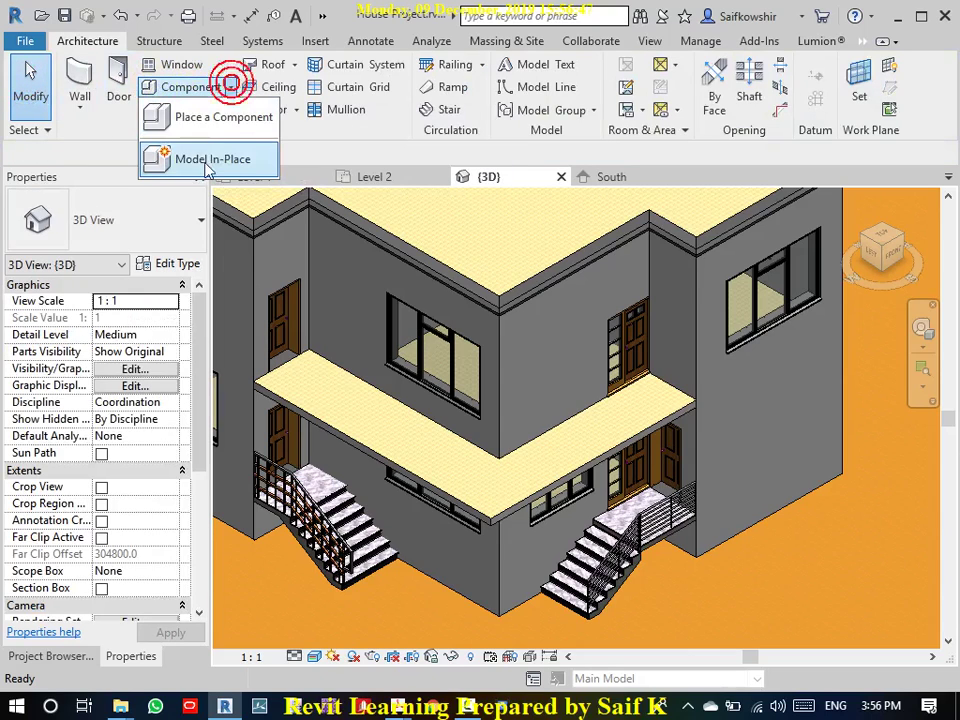
pyautogui.click(229, 163)
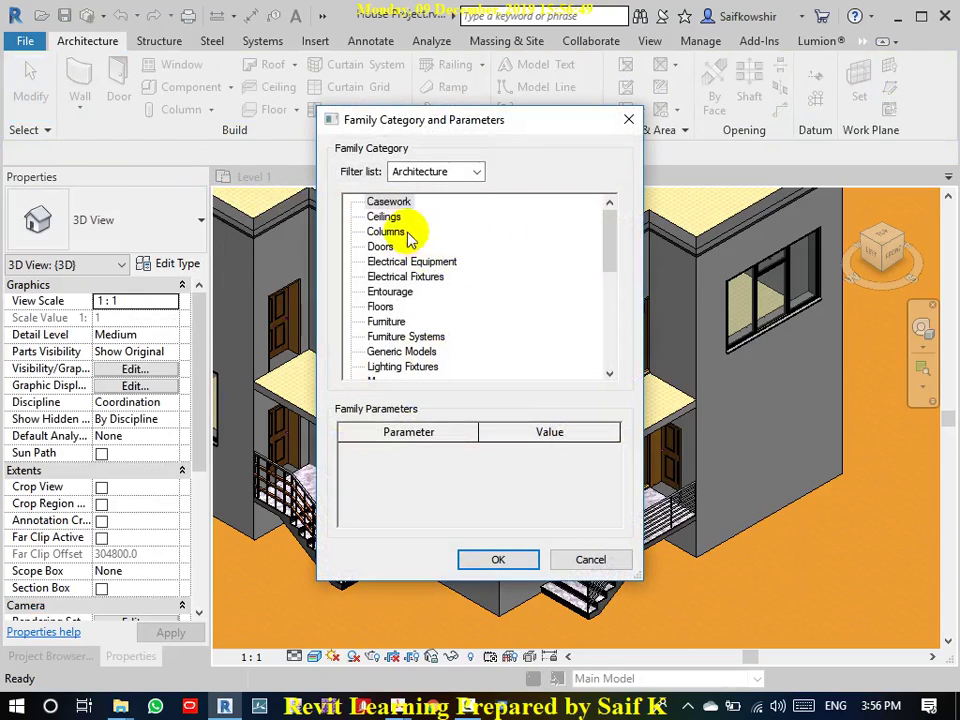
pyautogui.click(400, 203)
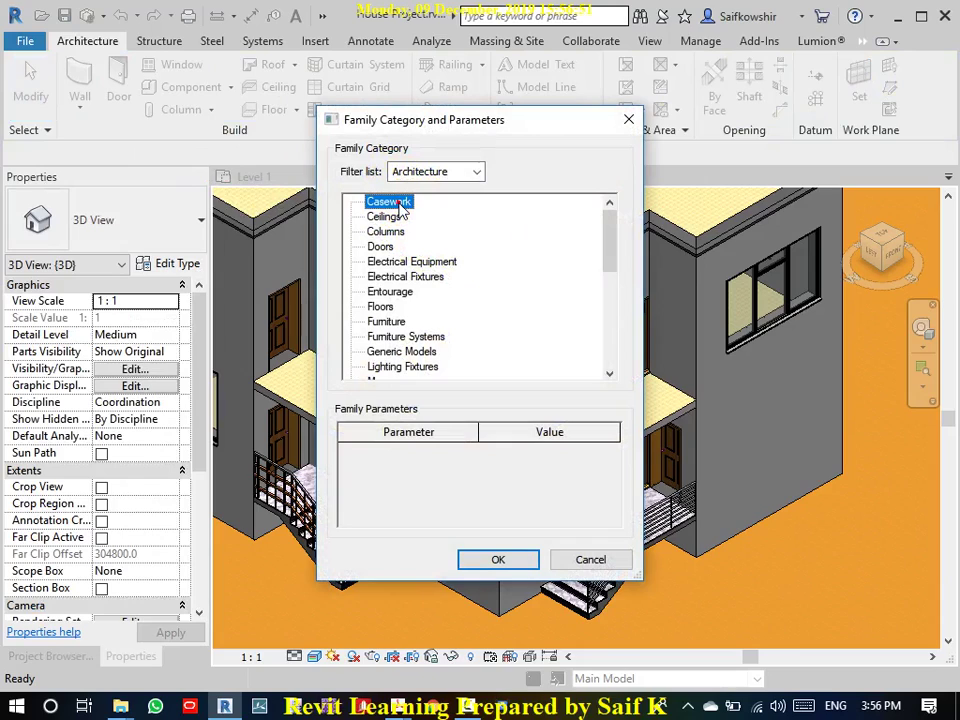
pyautogui.click(396, 351)
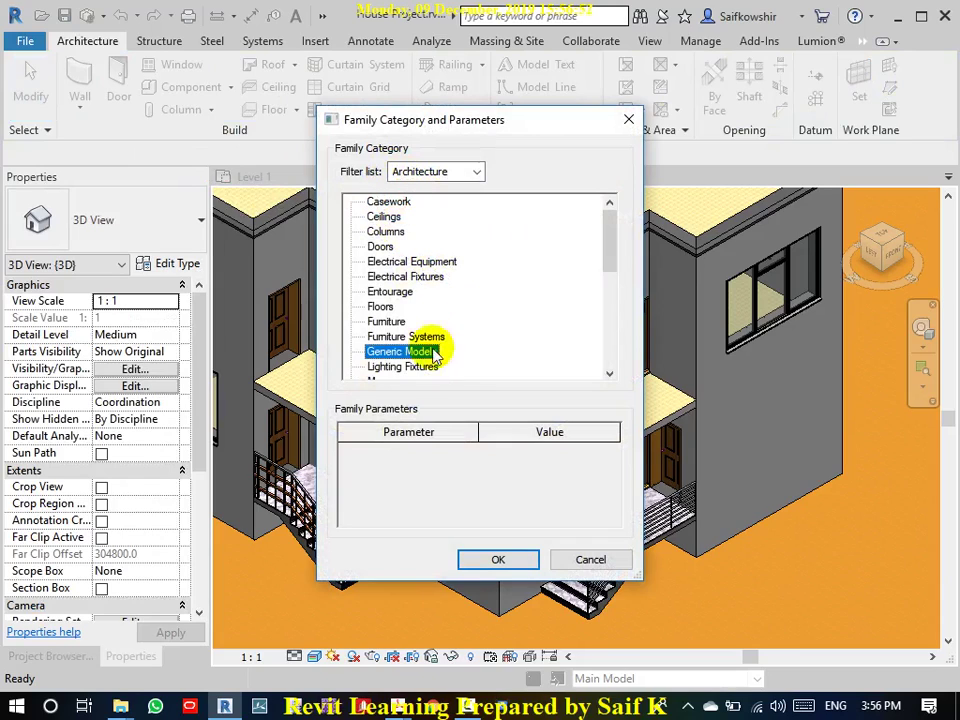
pyautogui.click(500, 562)
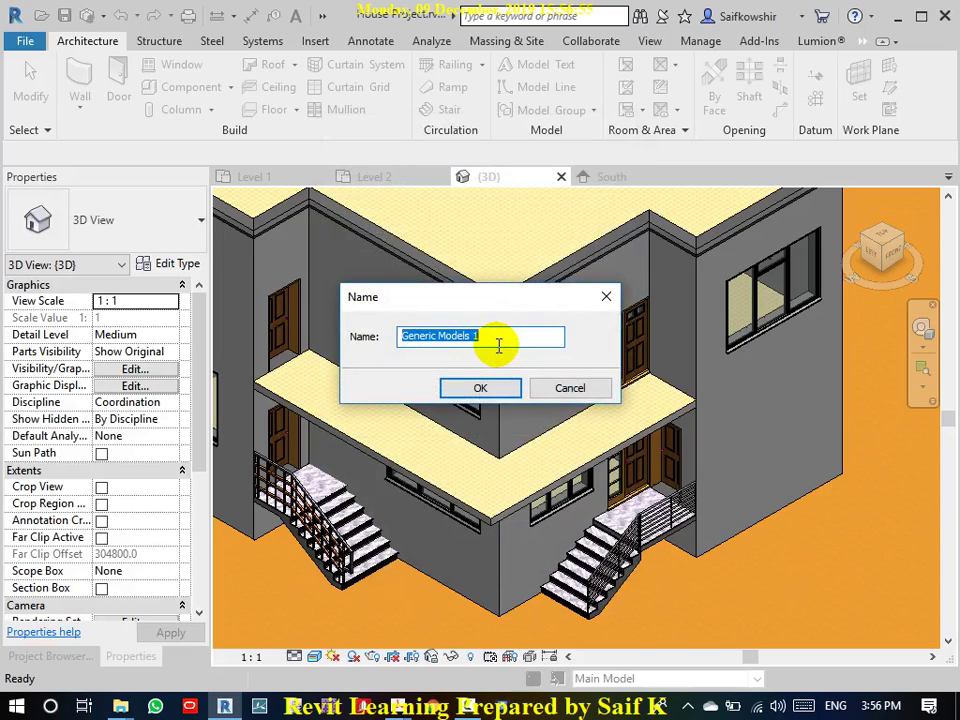
pyautogui.write('Parapet Wall')
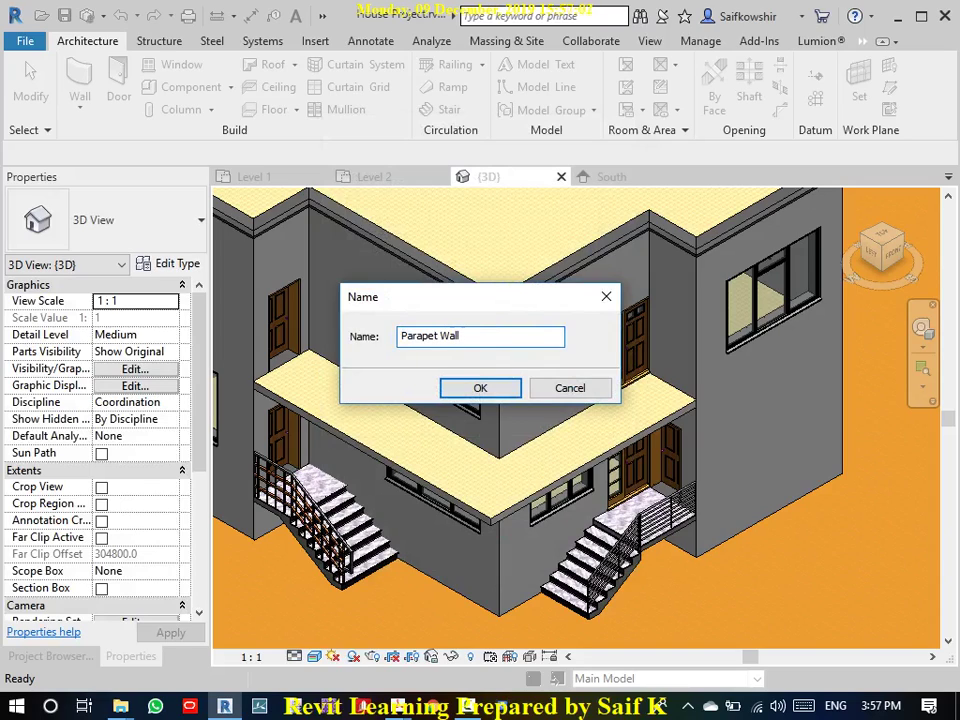
pyautogui.click(480, 388)
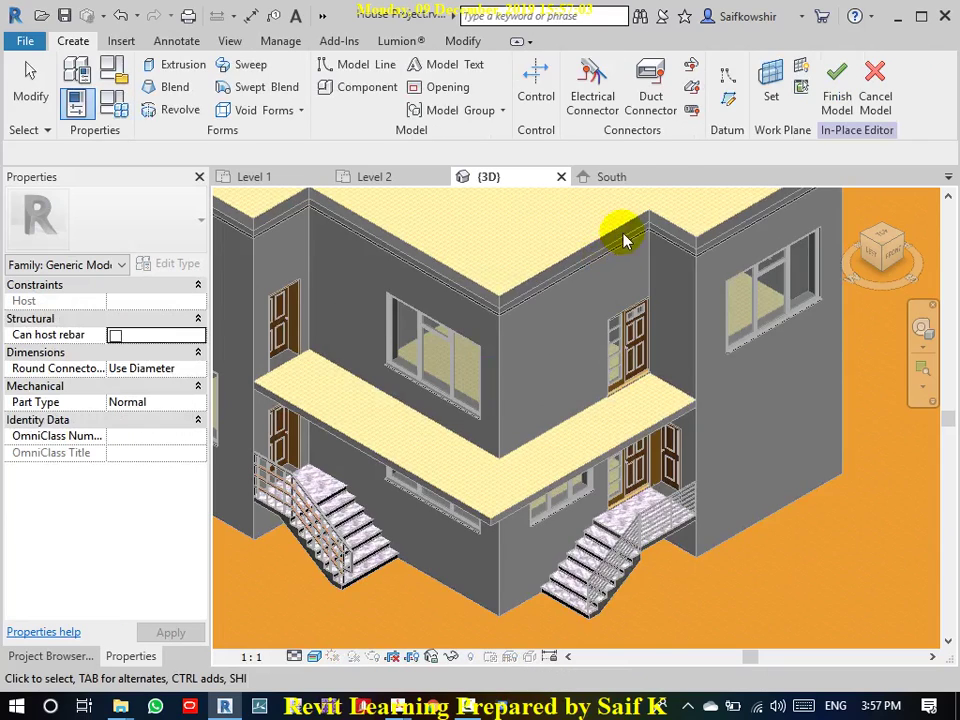
# - Start a Sweep in Sketch Path mode and zoom in on the balcony slab
pyautogui.click(245, 66)
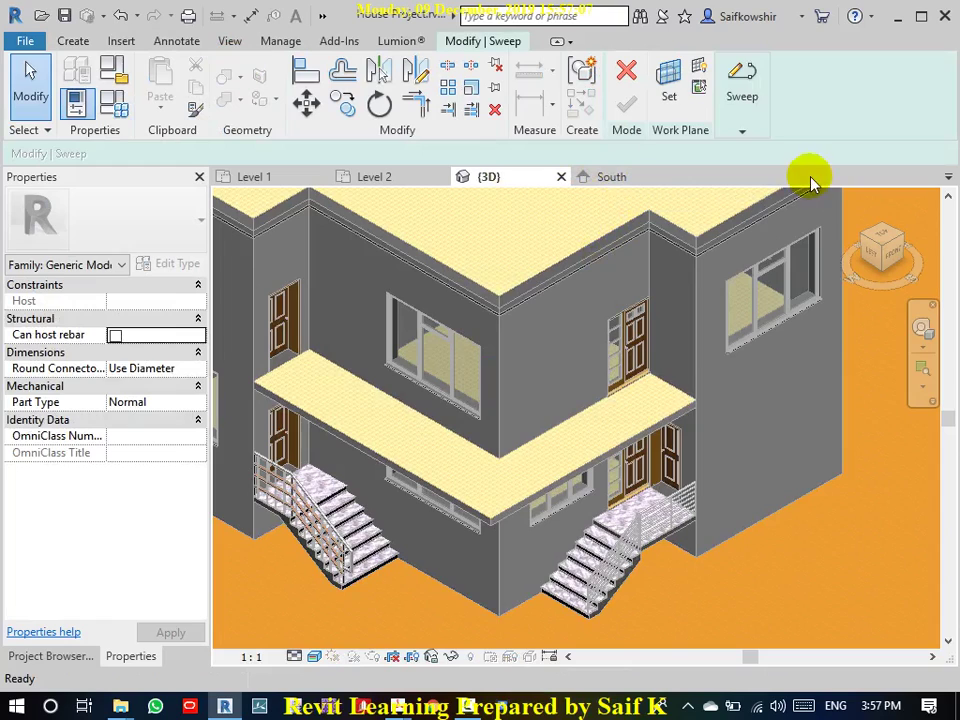
pyautogui.moveTo(741, 95)
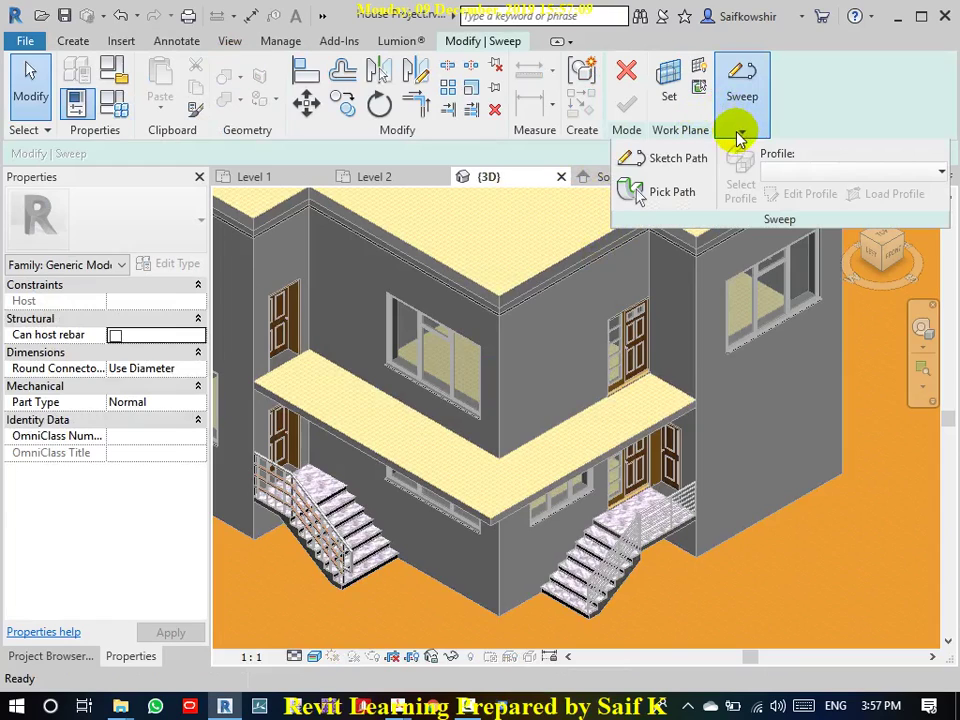
pyautogui.click(679, 160)
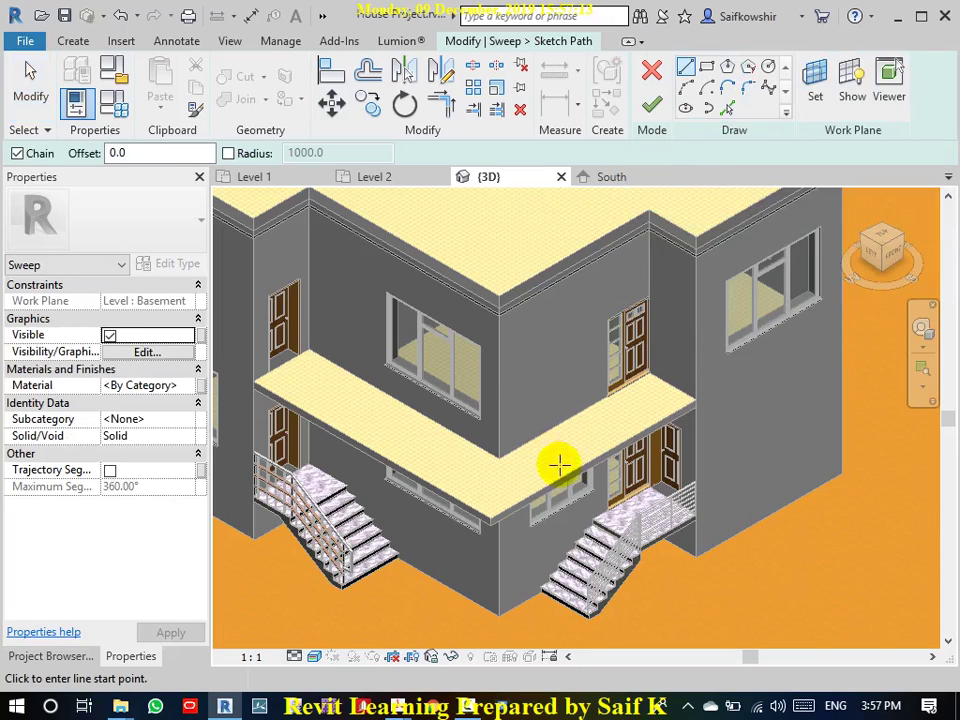
pyautogui.moveTo(573, 490); pyautogui.dragTo(666, 377, button='middle')
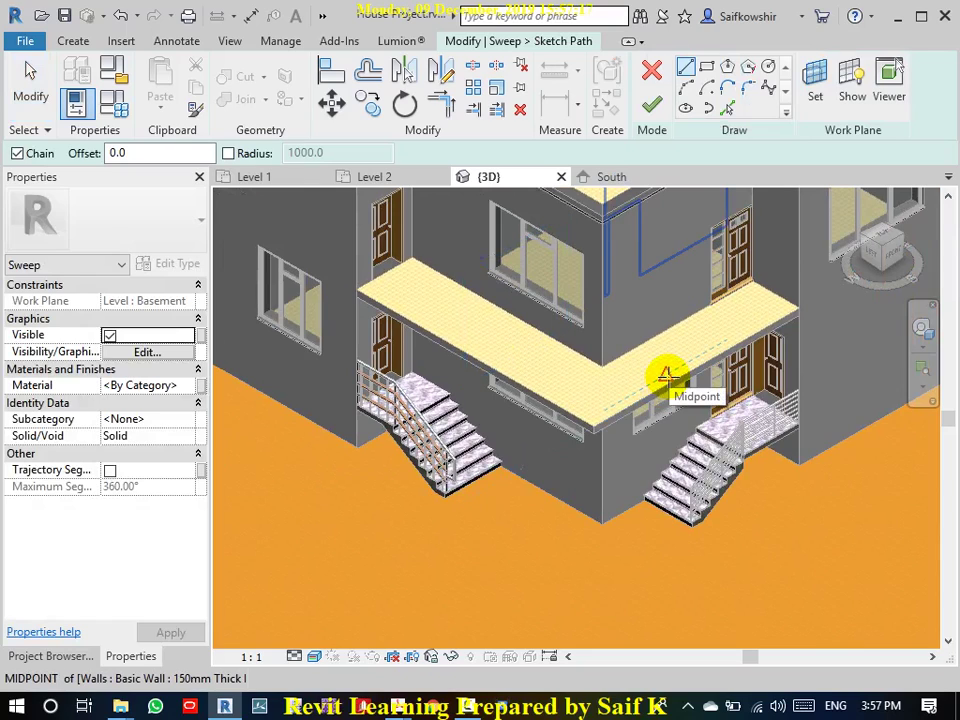
pyautogui.scroll(-3, 665, 377)
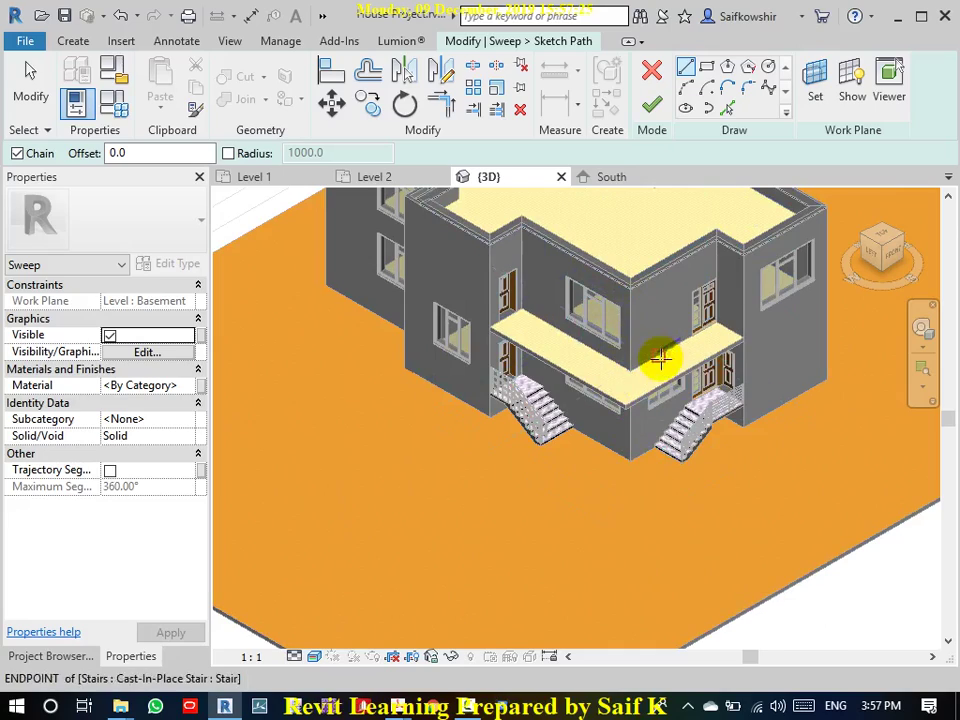
pyautogui.scroll(2, 658, 360)
pyautogui.scroll(1, 658, 388)
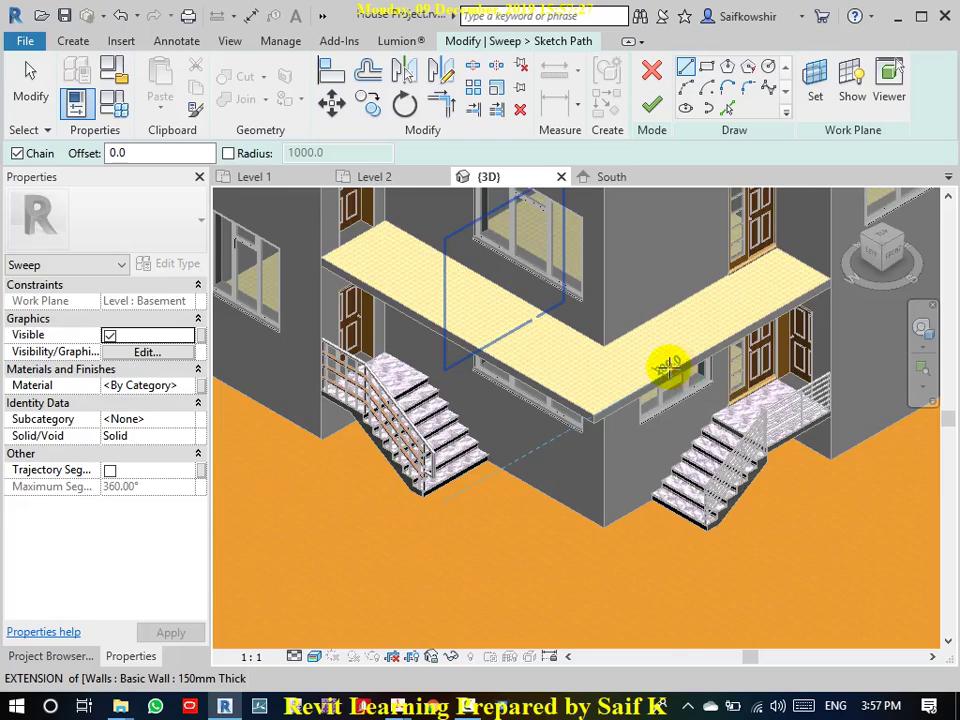
pyautogui.scroll(2, 668, 366)
# - Draw the 2300 mm path line along the balcony slab edge and select it
pyautogui.click(680, 372)
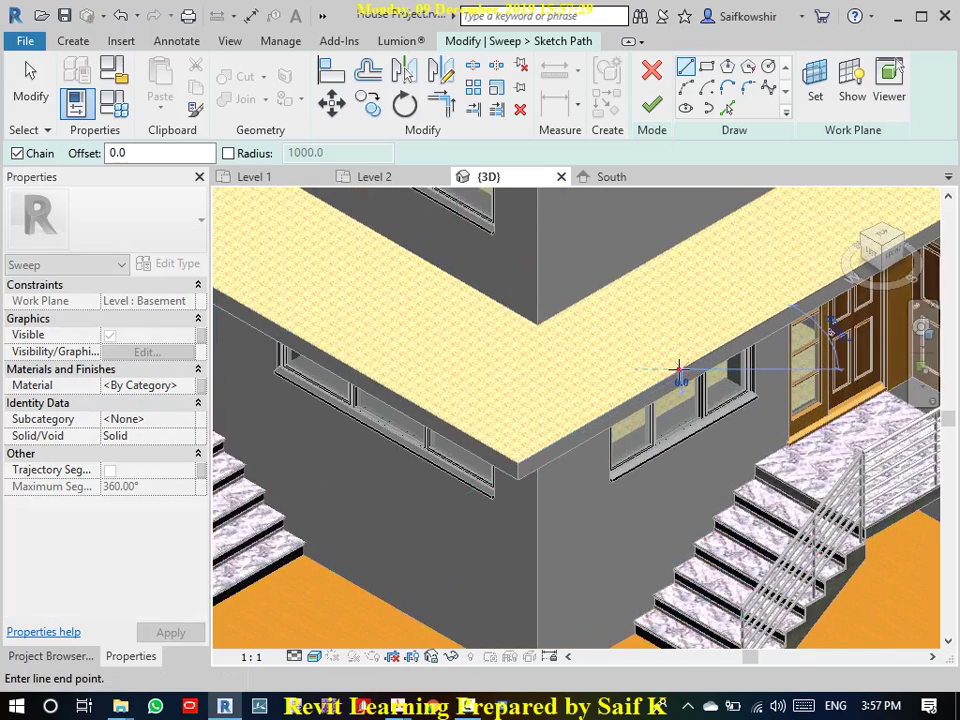
pyautogui.click(516, 462)
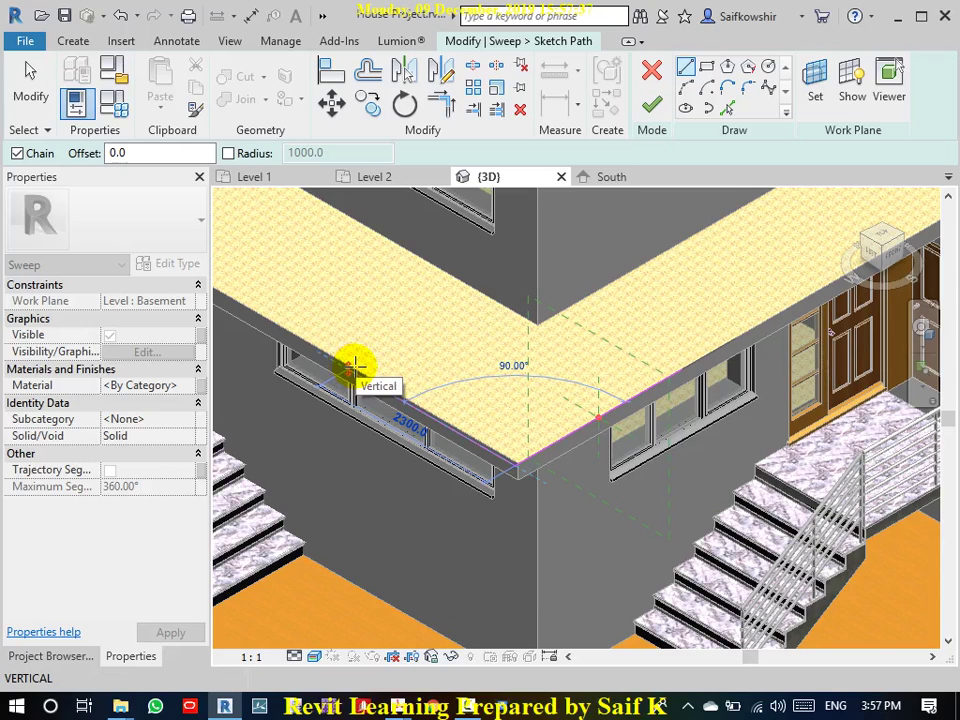
pyautogui.rightClick(360, 32)
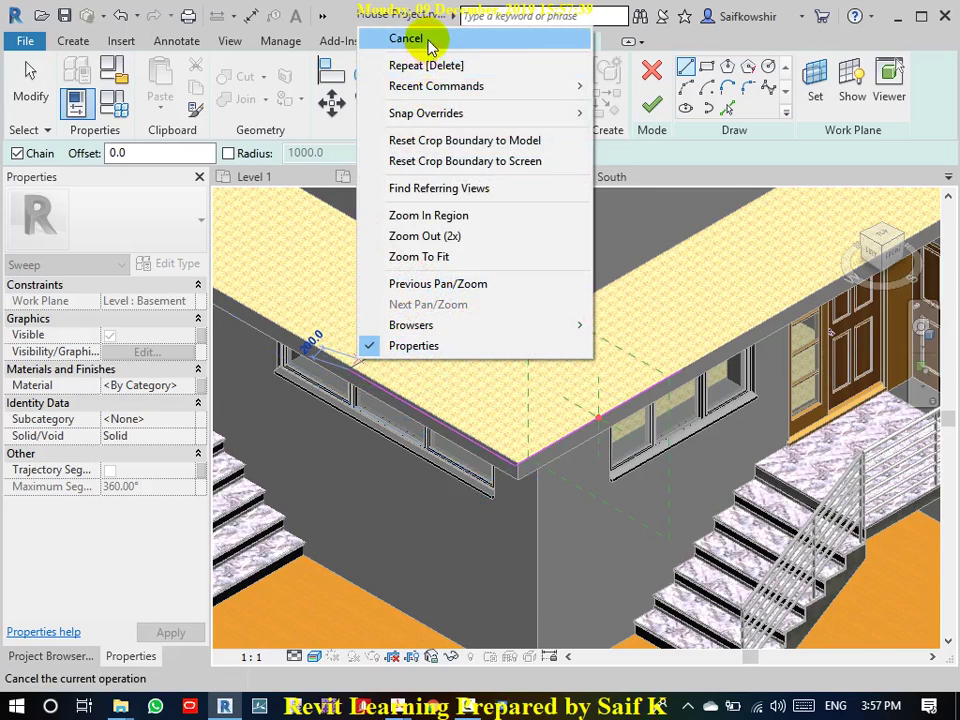
pyautogui.click(430, 40)
pyautogui.click(20, 86)
pyautogui.scroll(3, 490, 462)
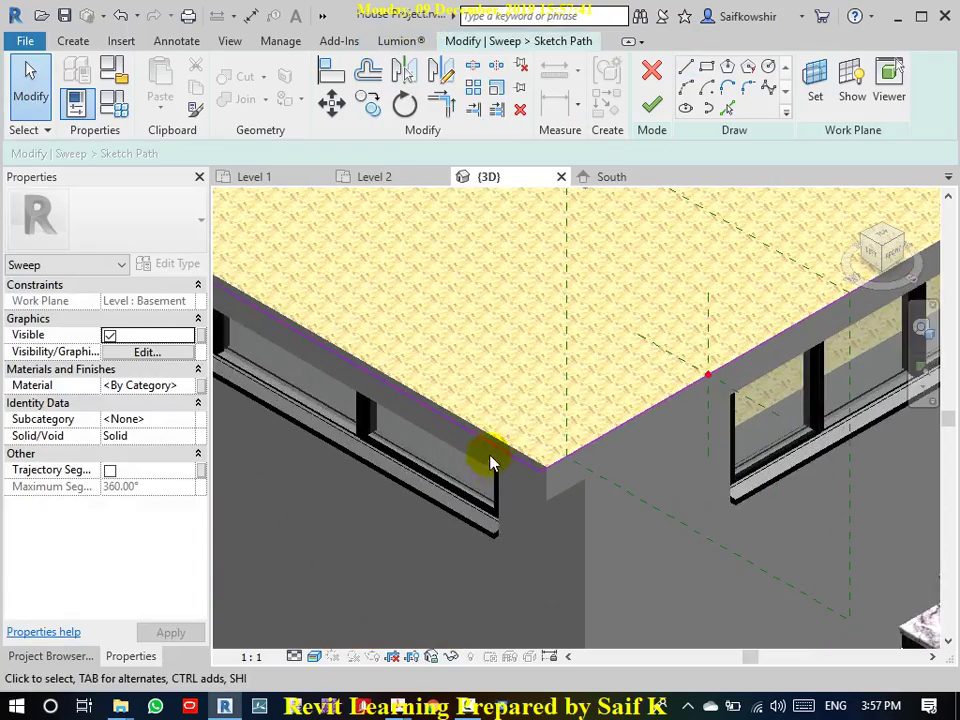
pyautogui.click(505, 440)
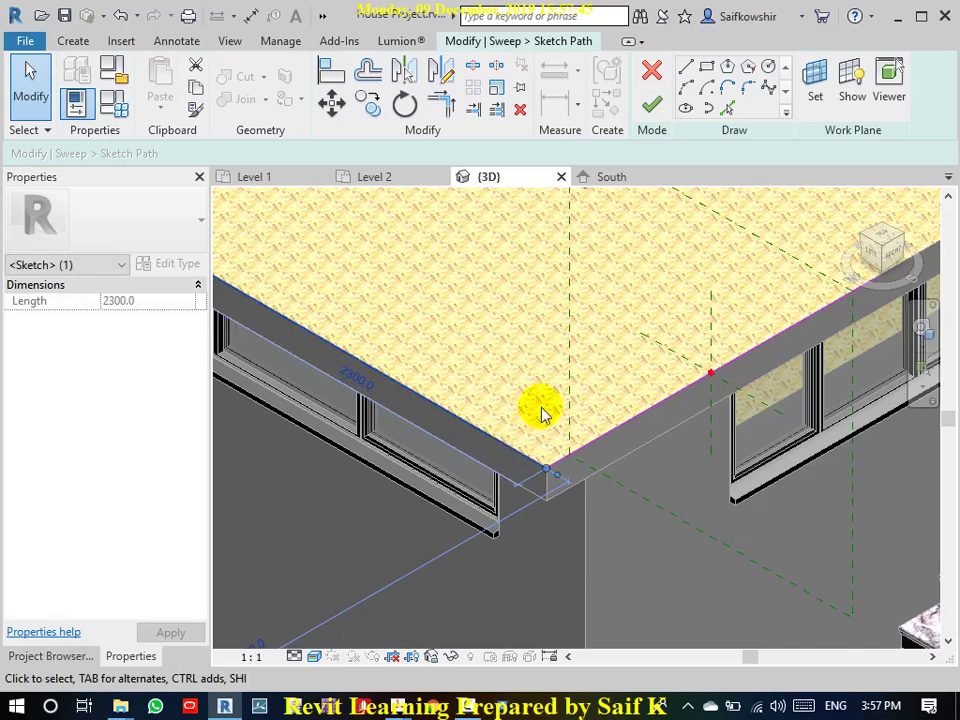
pyautogui.scroll(-3, 546, 407)
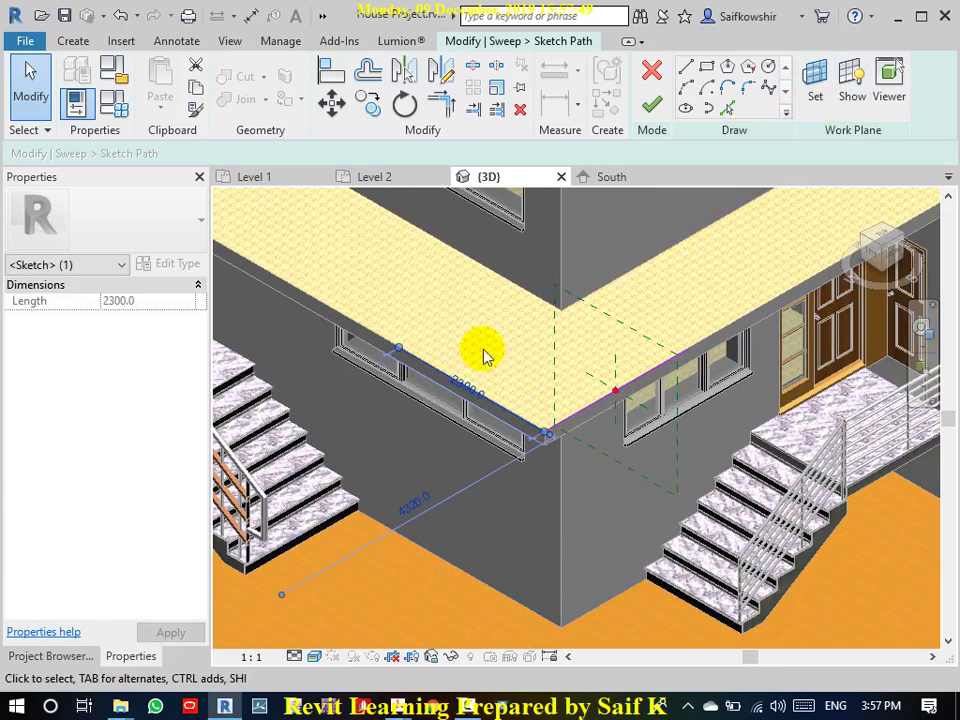
# - Finish the path sketch, keep the profile as <By Sketch>, and begin Edit Profile
pyautogui.click(653, 105)
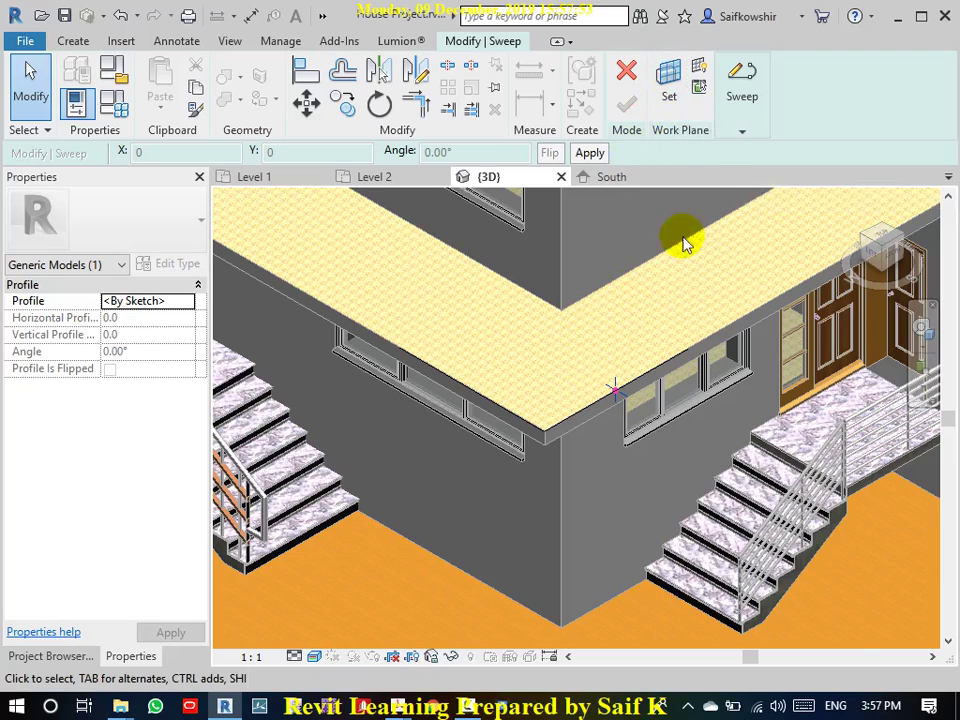
pyautogui.click(744, 130)
pyautogui.click(825, 176)
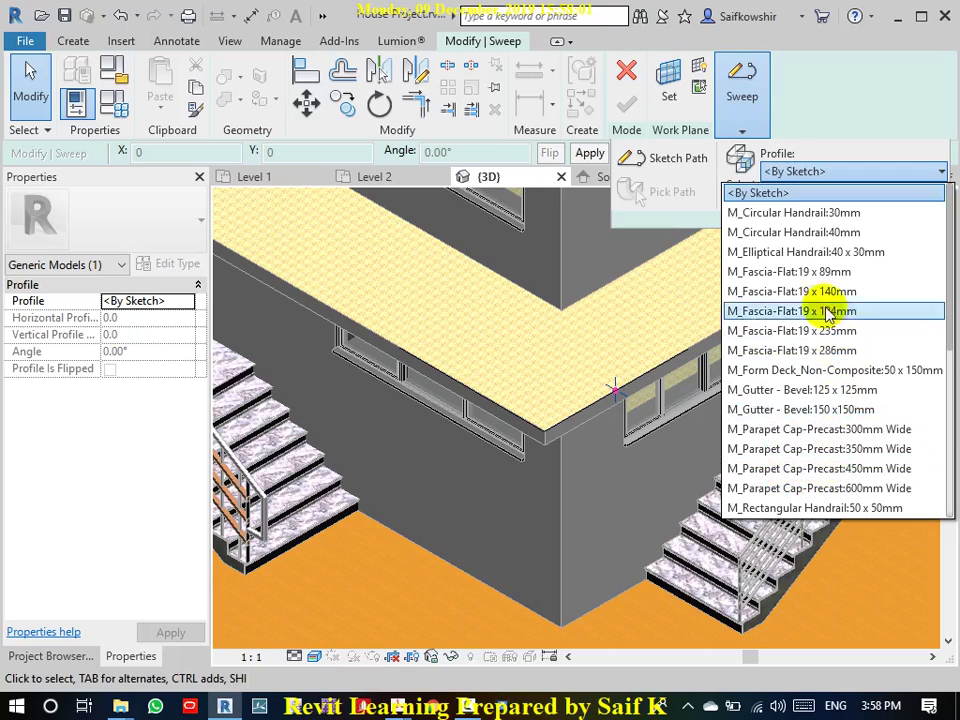
pyautogui.click(803, 147)
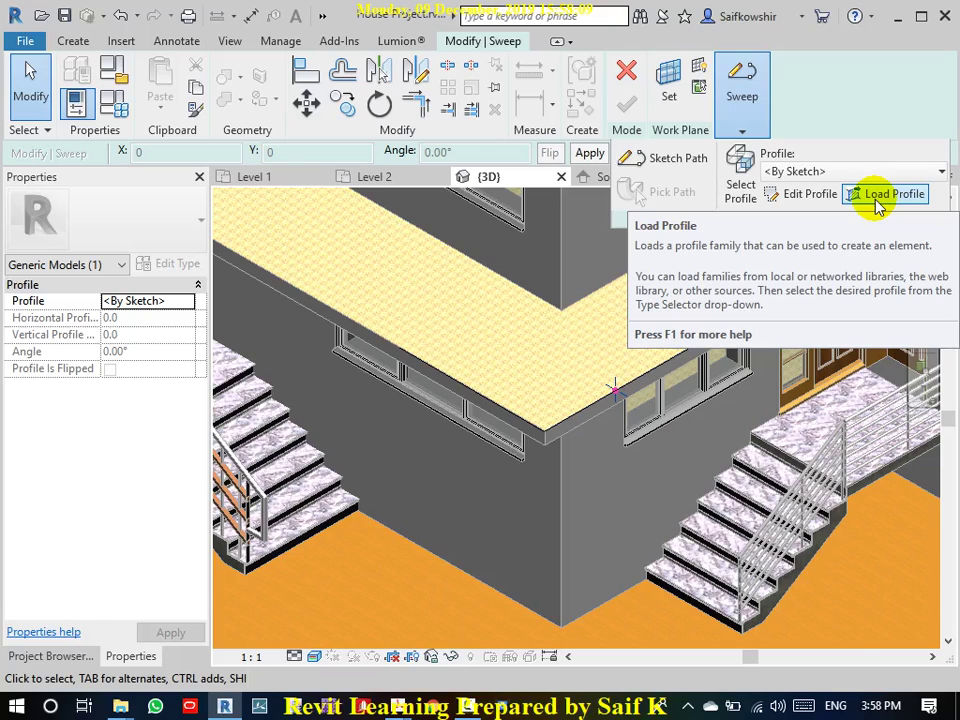
pyautogui.click(806, 194)
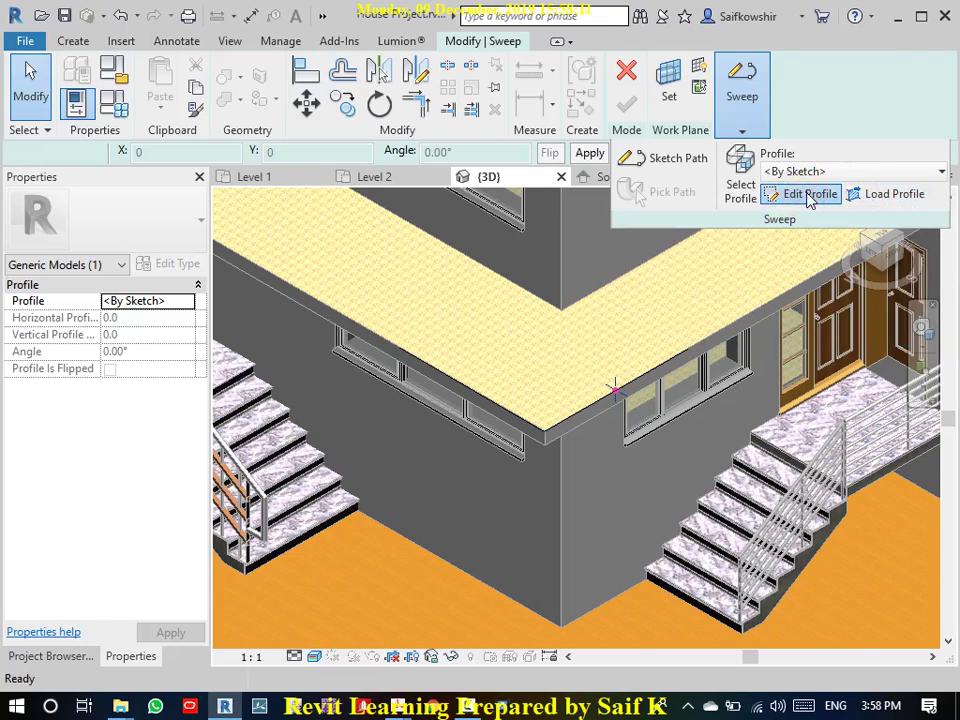
# - Draw a 200 × 1000 rectangular profile at the balcony slab corner
pyautogui.click(684, 68)
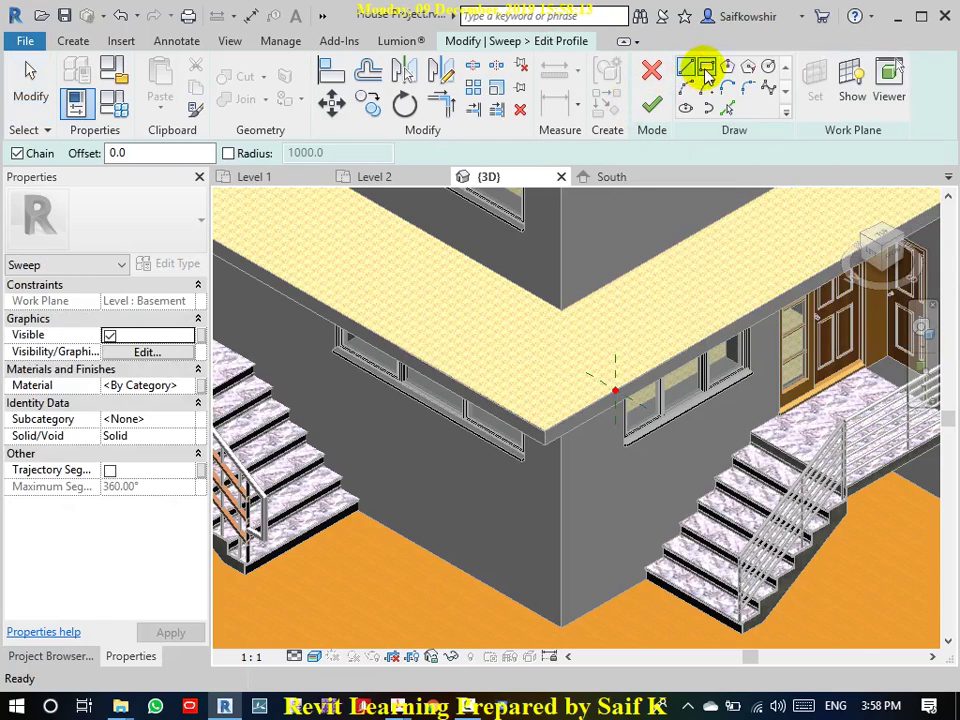
pyautogui.scroll(2, 609, 378)
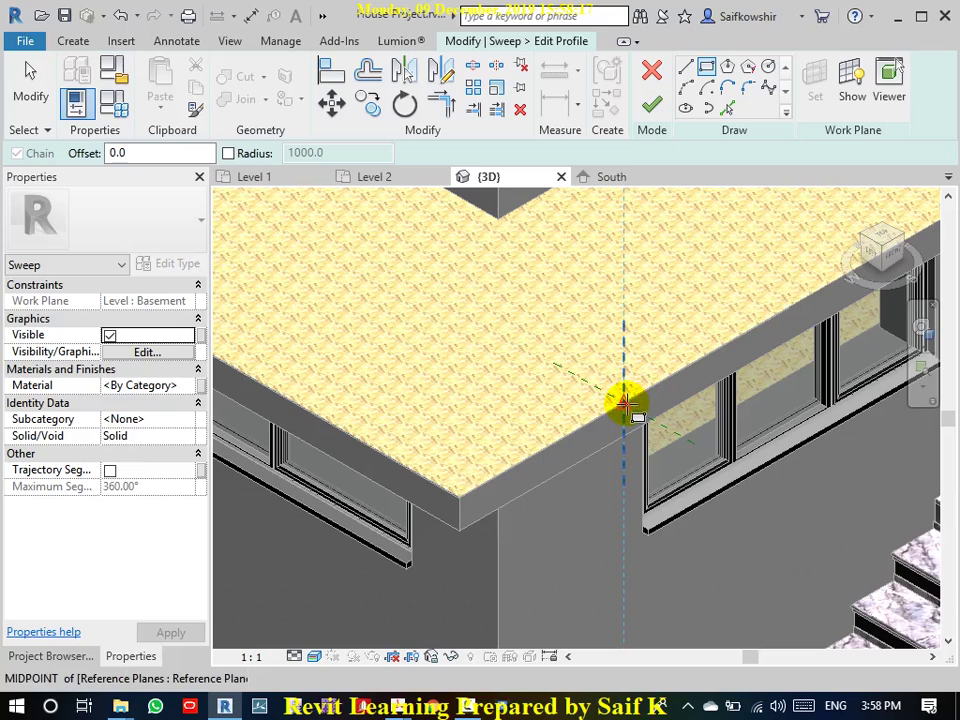
pyautogui.click(860, 100)
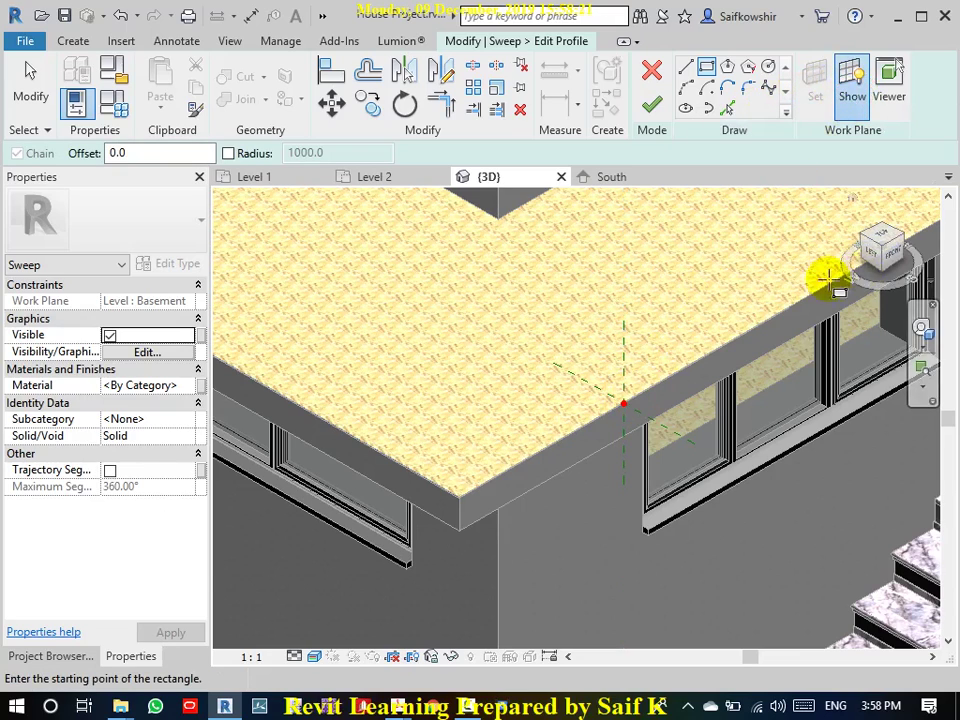
pyautogui.scroll(-3, 761, 296)
pyautogui.scroll(-3, 733, 291)
pyautogui.moveTo(791, 252); pyautogui.dragTo(677, 356, button='middle')
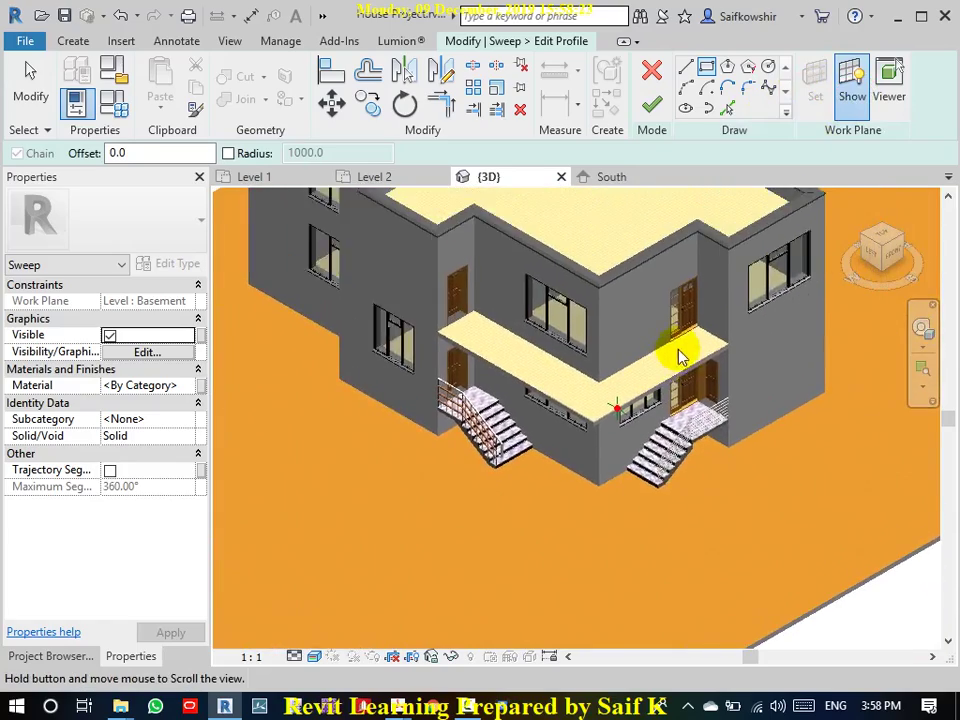
pyautogui.scroll(-3, 680, 350)
pyautogui.scroll(1, 686, 343)
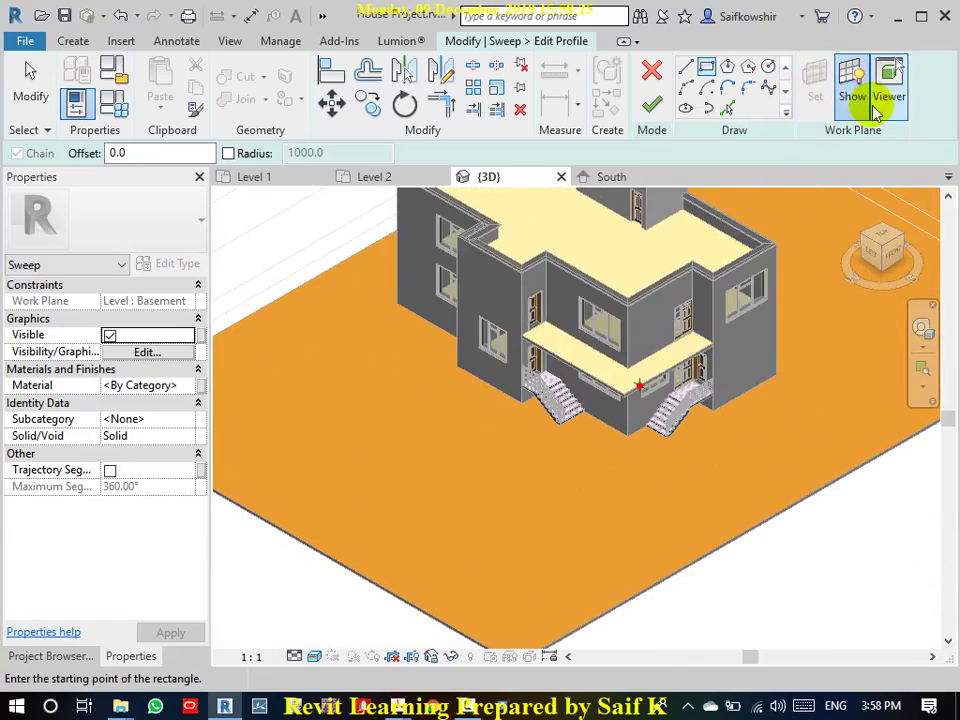
pyautogui.scroll(3, 636, 381)
pyautogui.scroll(2, 640, 378)
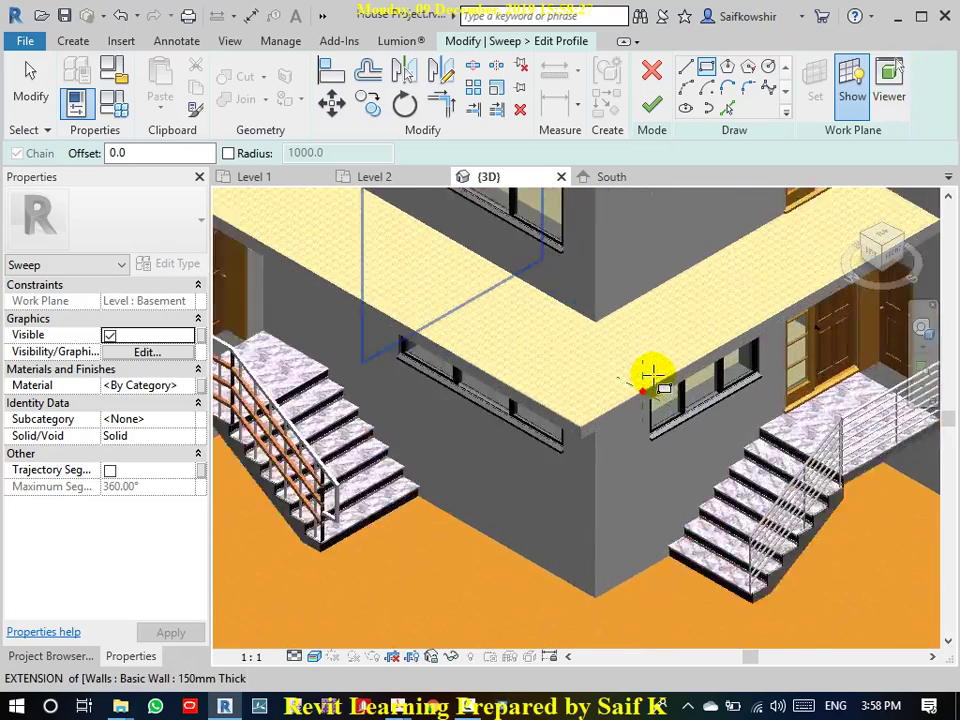
pyautogui.scroll(1, 647, 373)
pyautogui.click(637, 397)
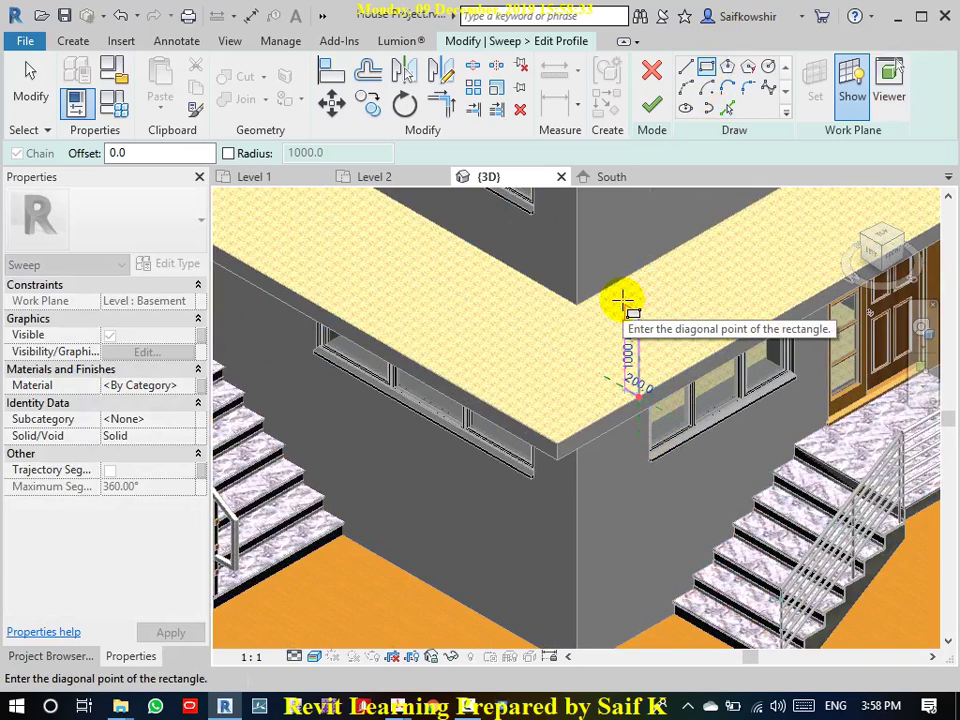
pyautogui.click(622, 299)
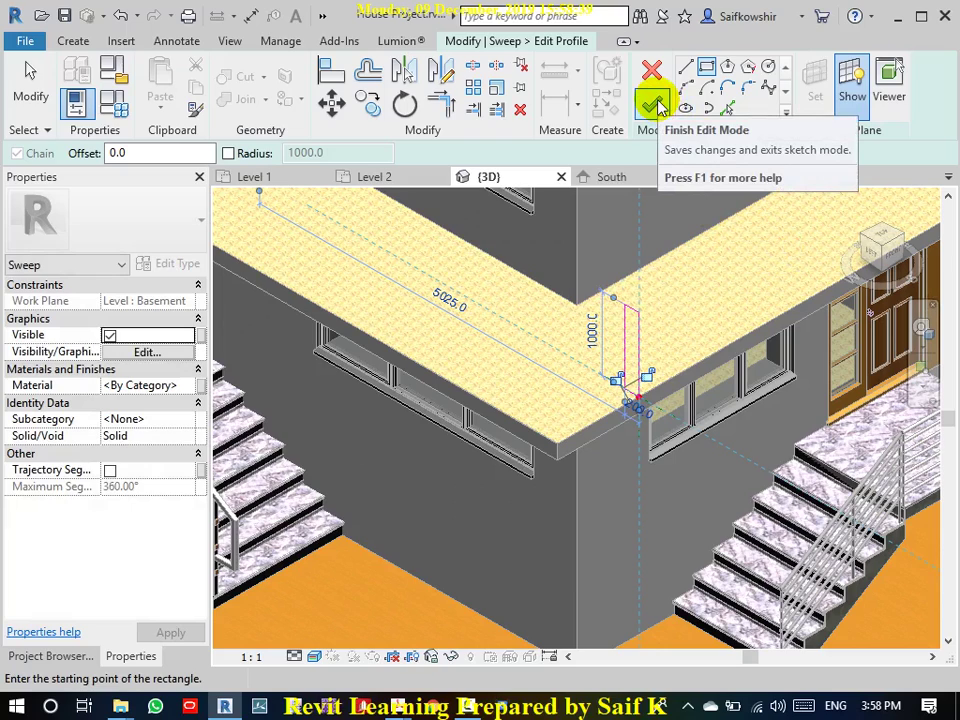
# - Check the profile from top, left and isometric views, then finish the profile sketch
pyautogui.click(872, 240)
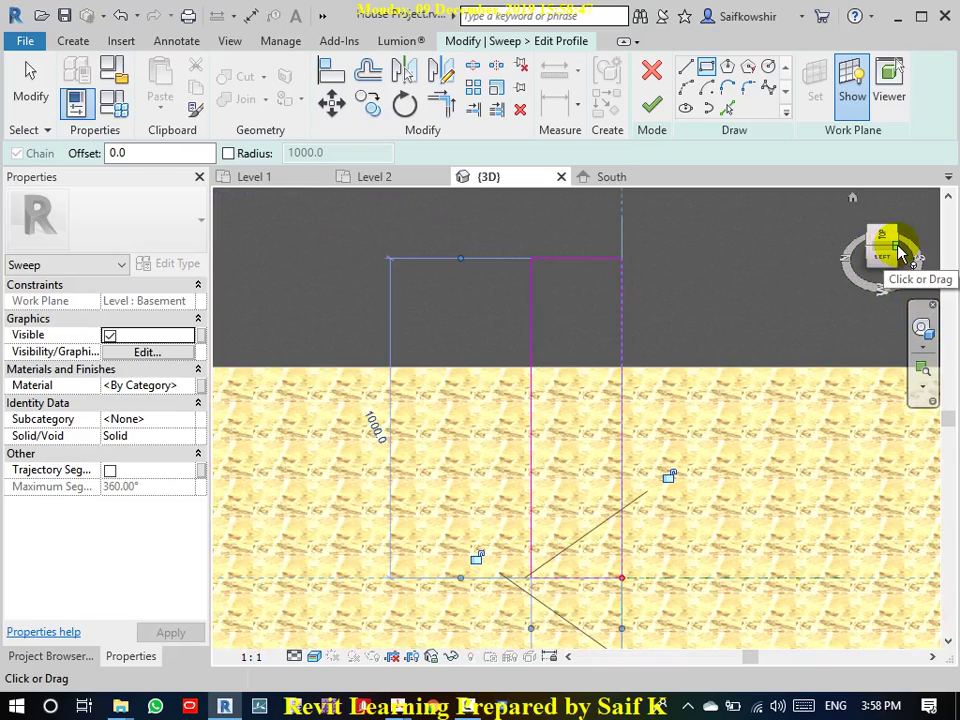
pyautogui.click(890, 268)
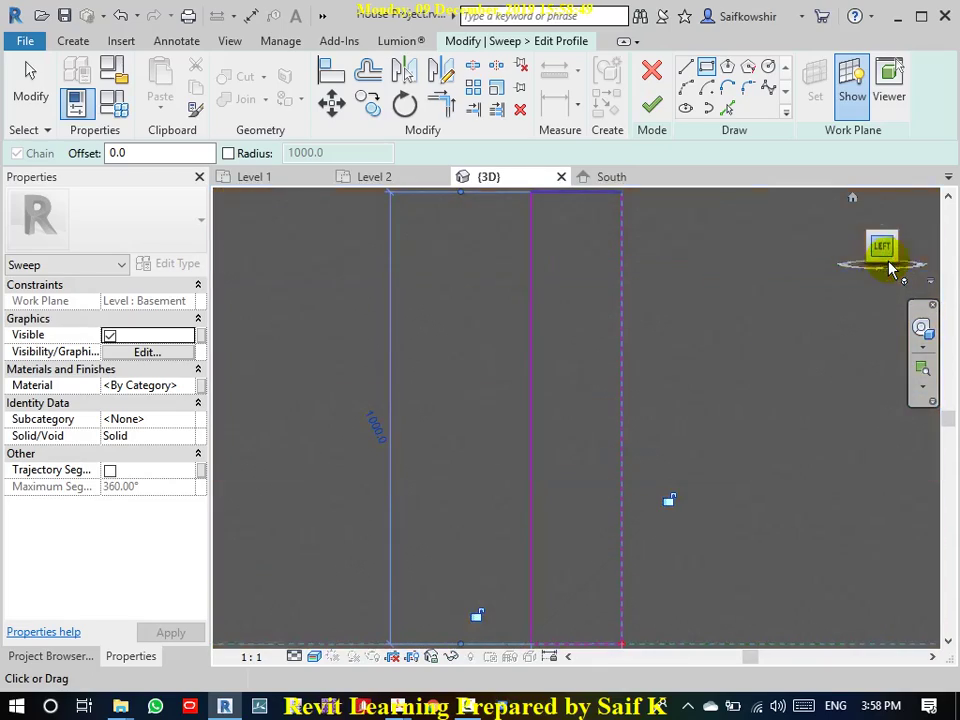
pyautogui.scroll(-2, 628, 399)
pyautogui.scroll(-2, 628, 399)
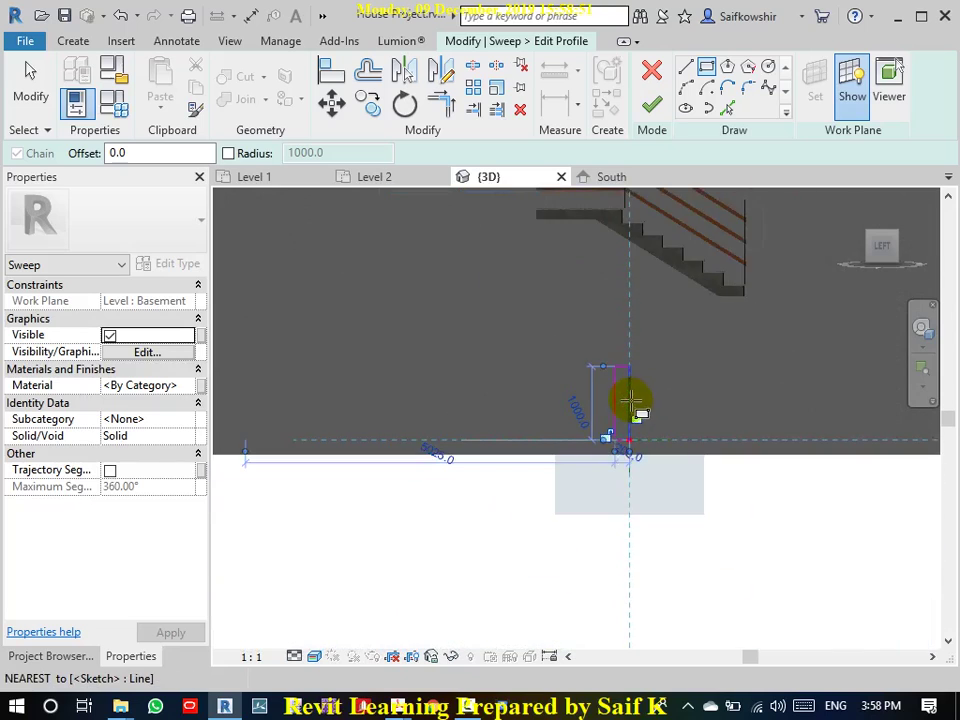
pyautogui.scroll(-2, 632, 399)
pyautogui.scroll(-1, 634, 401)
pyautogui.scroll(-1, 690, 386)
pyautogui.scroll(-2, 690, 386)
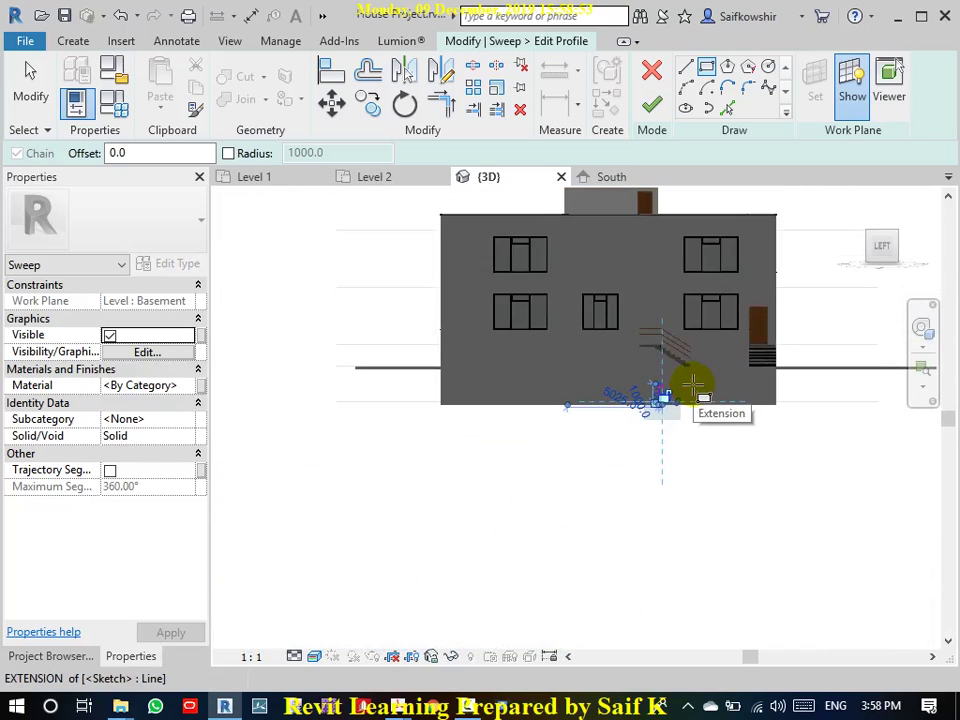
pyautogui.scroll(-1, 693, 385)
pyautogui.scroll(1, 693, 385)
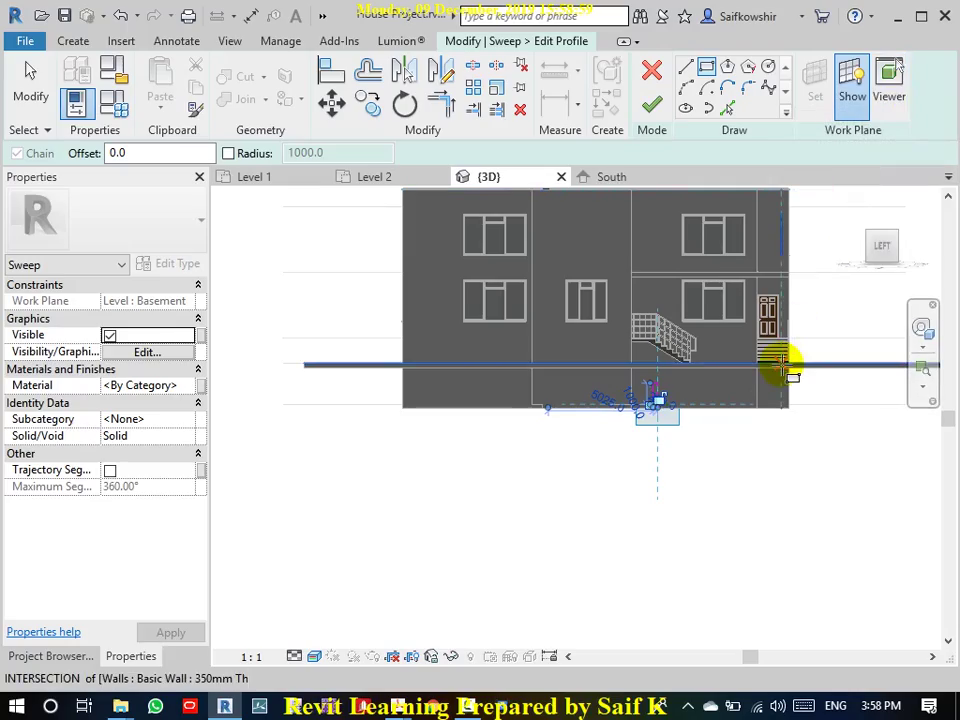
pyautogui.moveTo(881, 246)
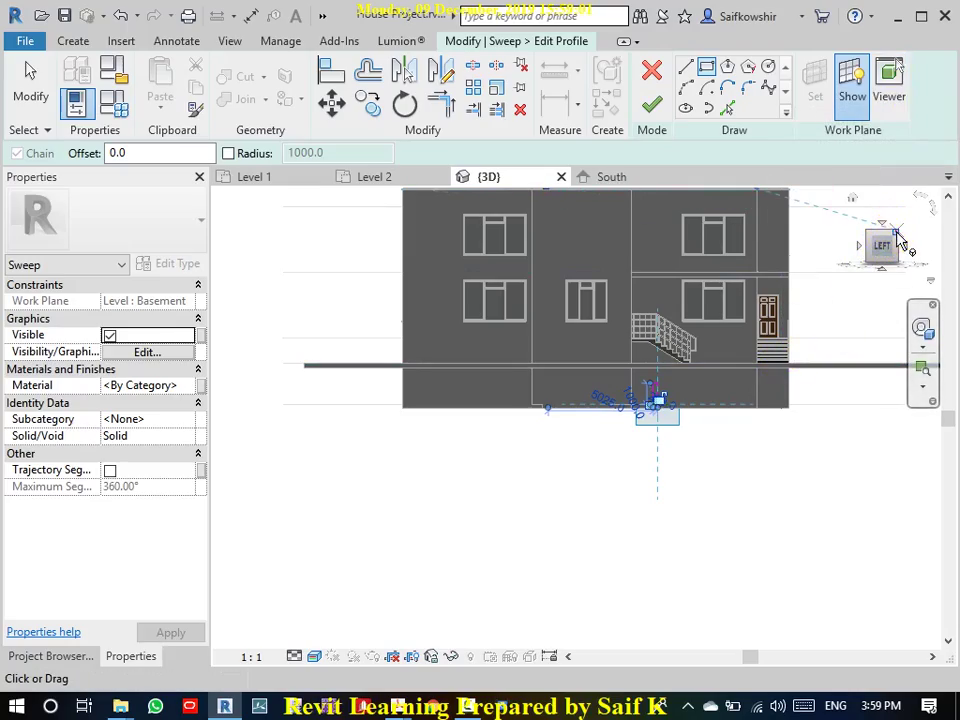
pyautogui.click(897, 233)
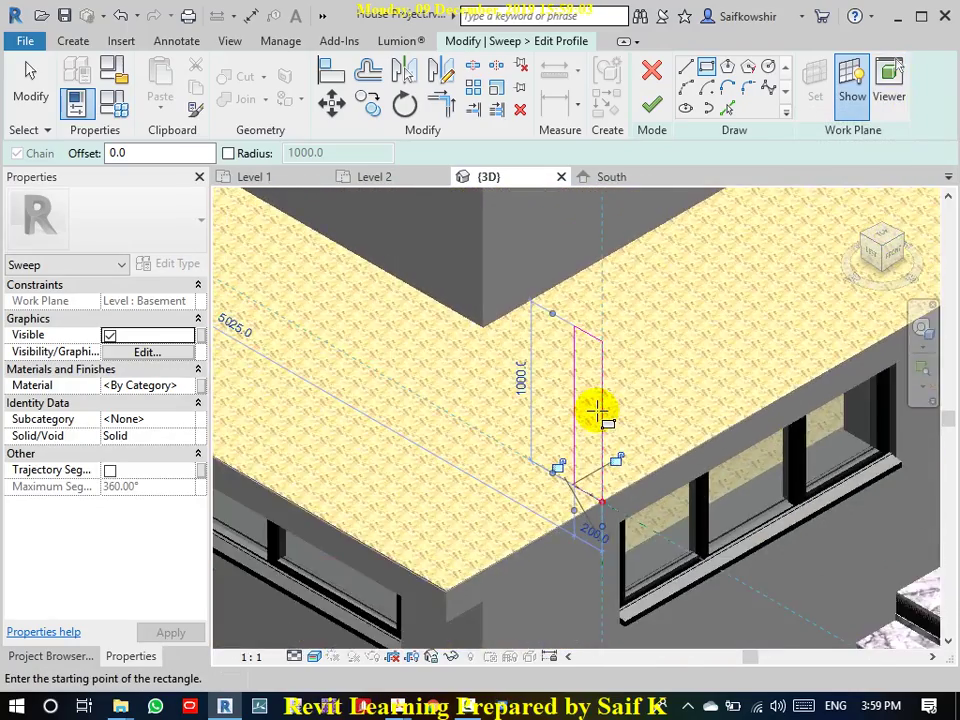
pyautogui.scroll(-2, 597, 410)
pyautogui.scroll(-2, 626, 386)
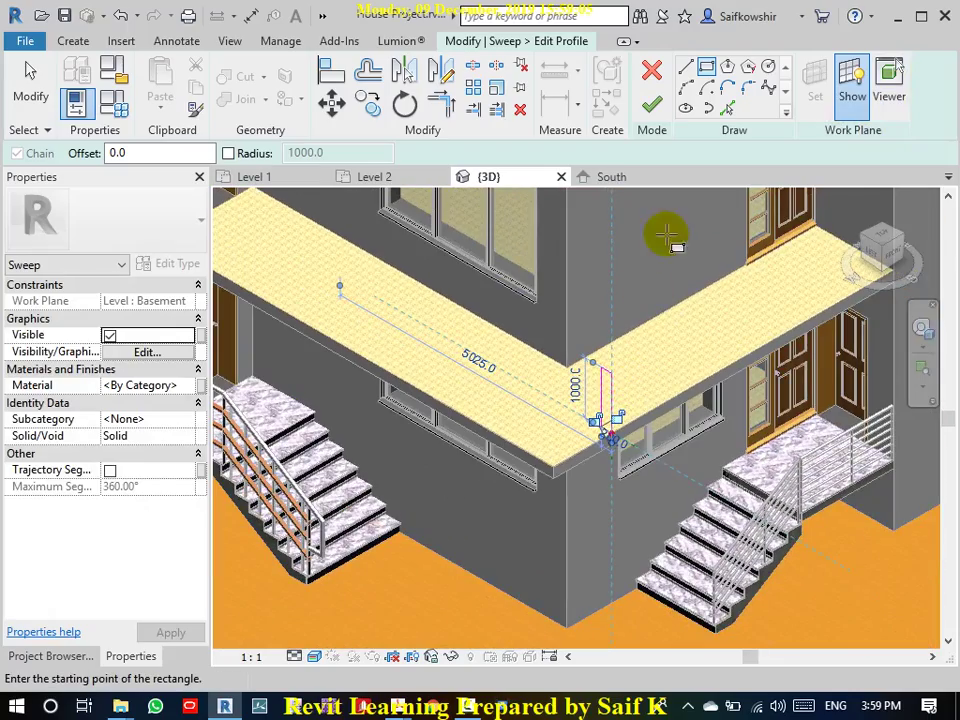
pyautogui.click(651, 104)
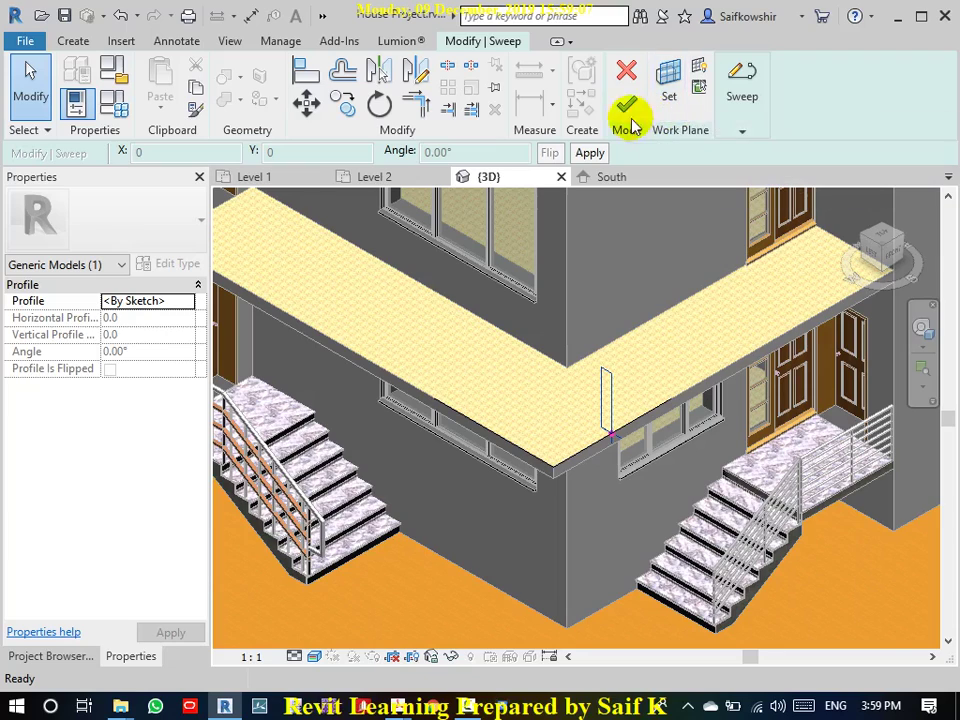
# - Finish the Parapet Wall sweep and in-place model, then zoom out to the whole site
pyautogui.click(627, 108)
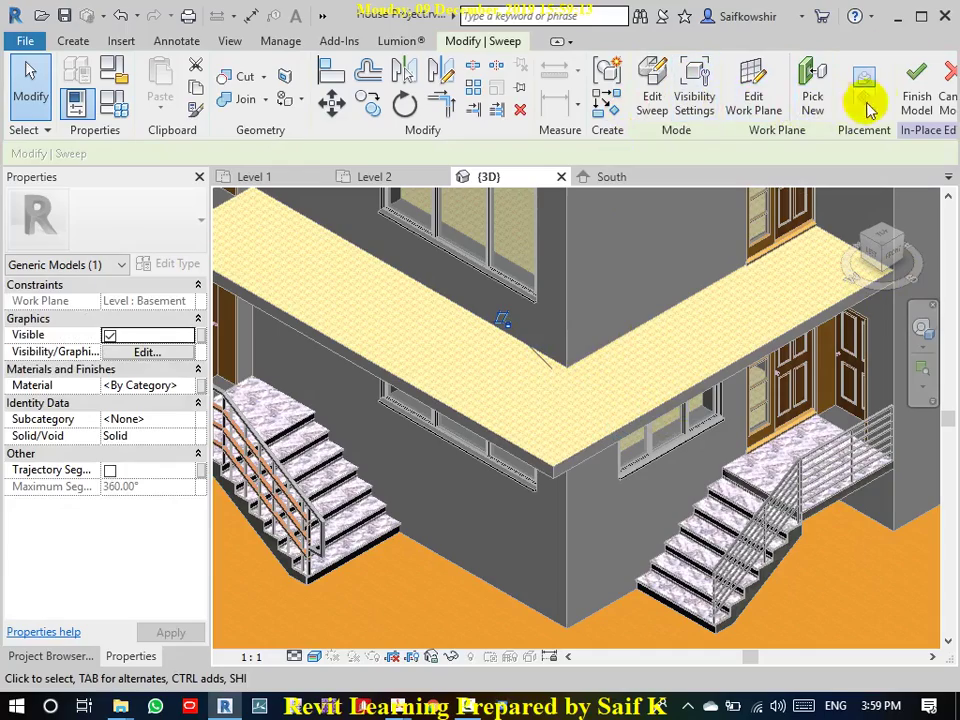
pyautogui.click(917, 97)
pyautogui.scroll(-2, 508, 525)
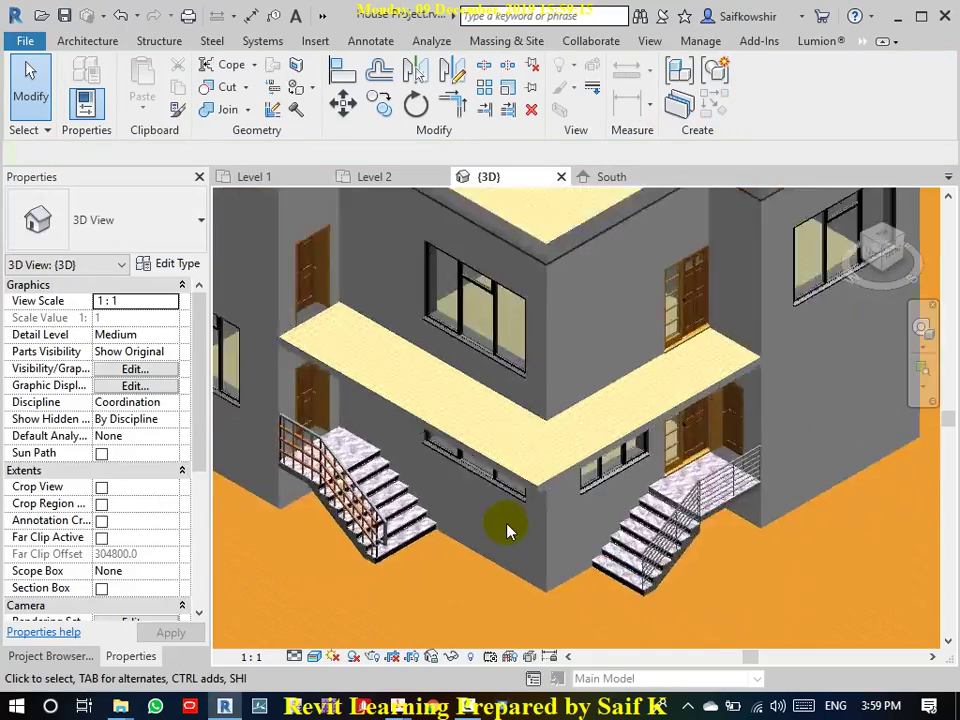
pyautogui.scroll(-4, 561, 514)
pyautogui.scroll(-4, 591, 631)
pyautogui.moveTo(586, 600); pyautogui.dragTo(576, 474, button='middle')
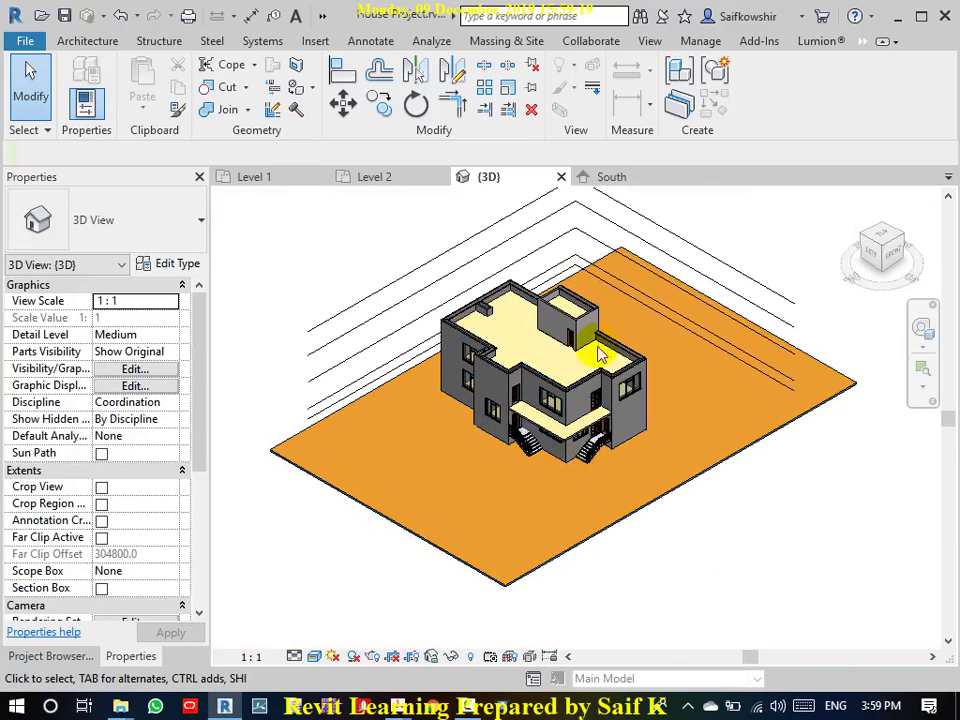
# - Create a new Generic Models in-place model with the default name
pyautogui.click(90, 42)
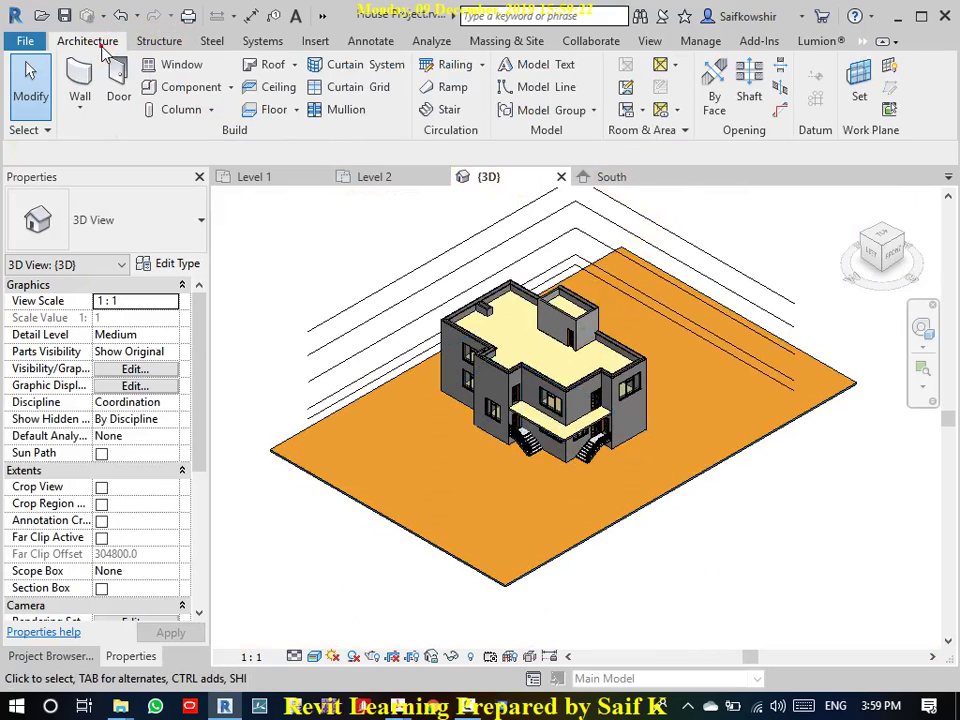
pyautogui.click(231, 88)
pyautogui.click(212, 160)
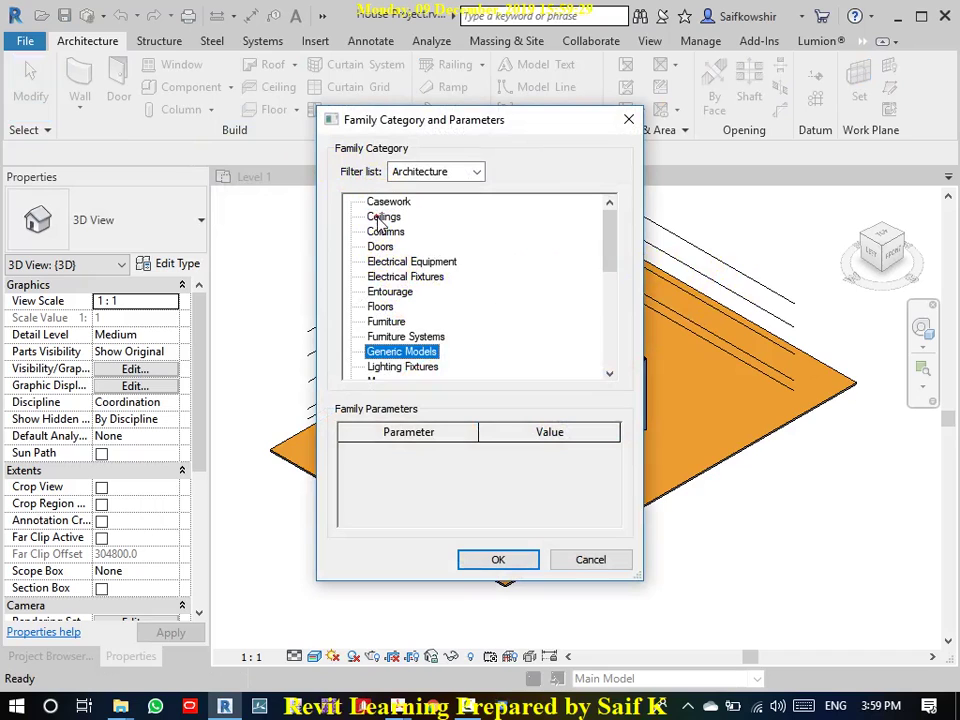
pyautogui.click(495, 563)
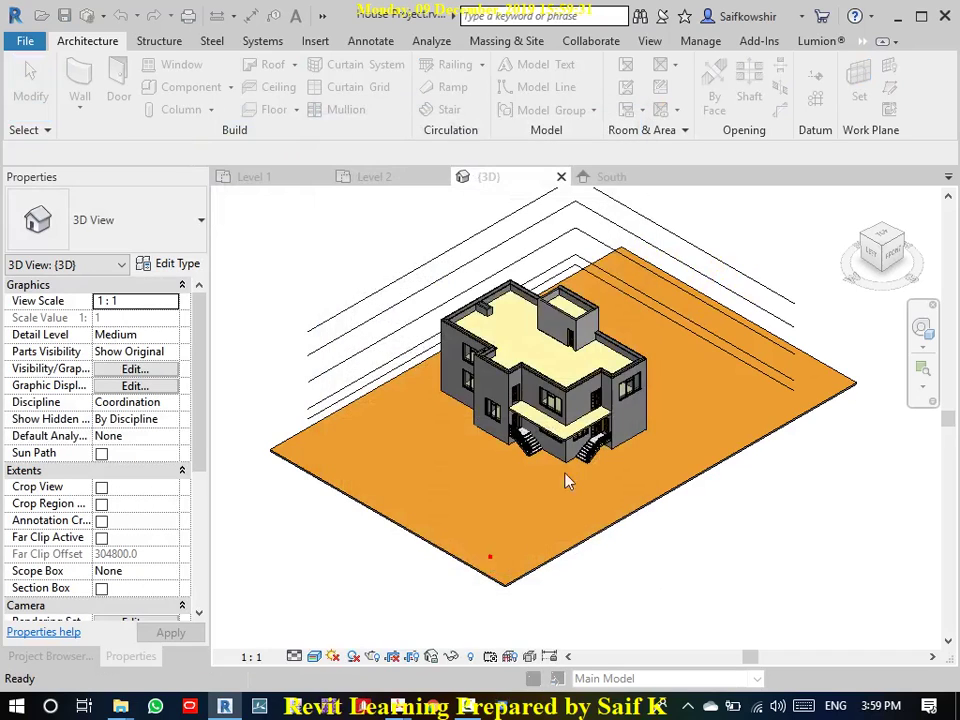
pyautogui.click(480, 389)
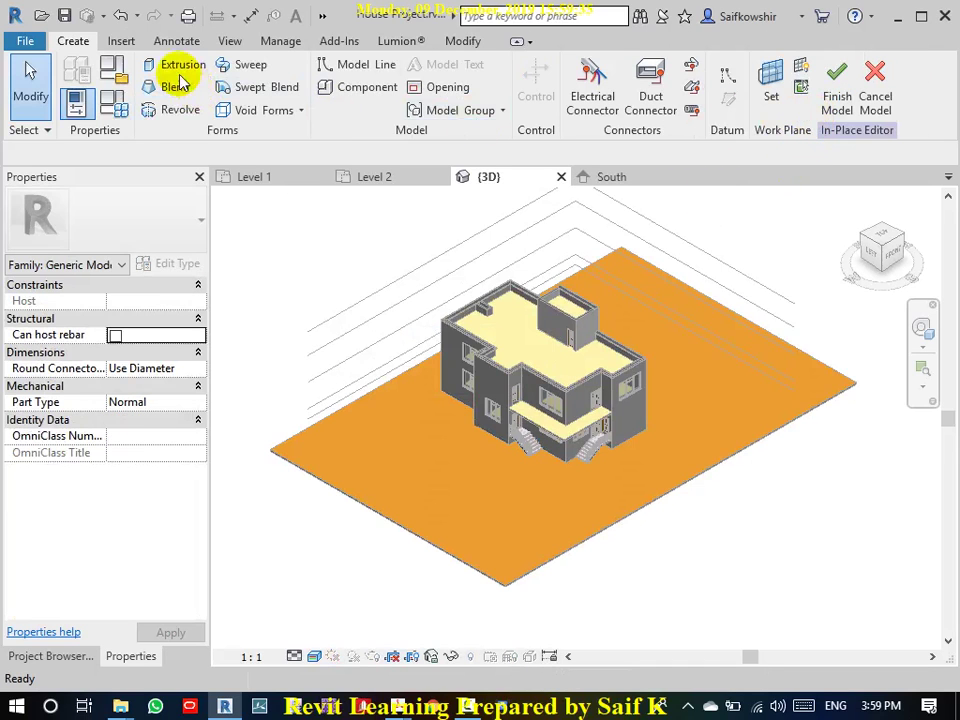
# - Start a sweep with the balcony's 130mm floor slab as its work plane
pyautogui.click(250, 64)
pyautogui.click(742, 131)
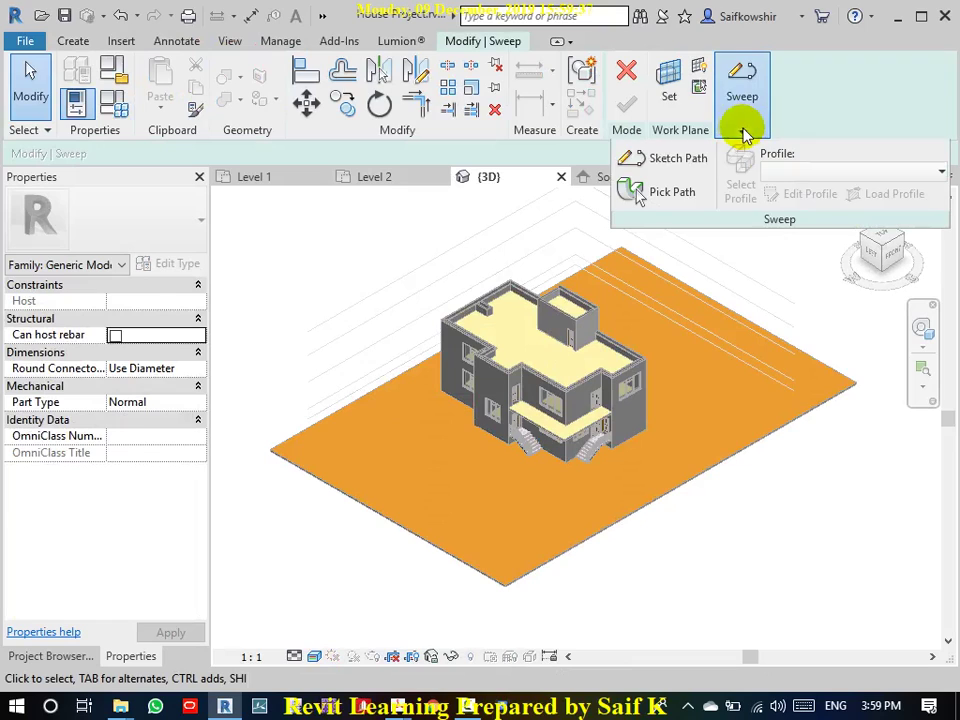
pyautogui.click(667, 85)
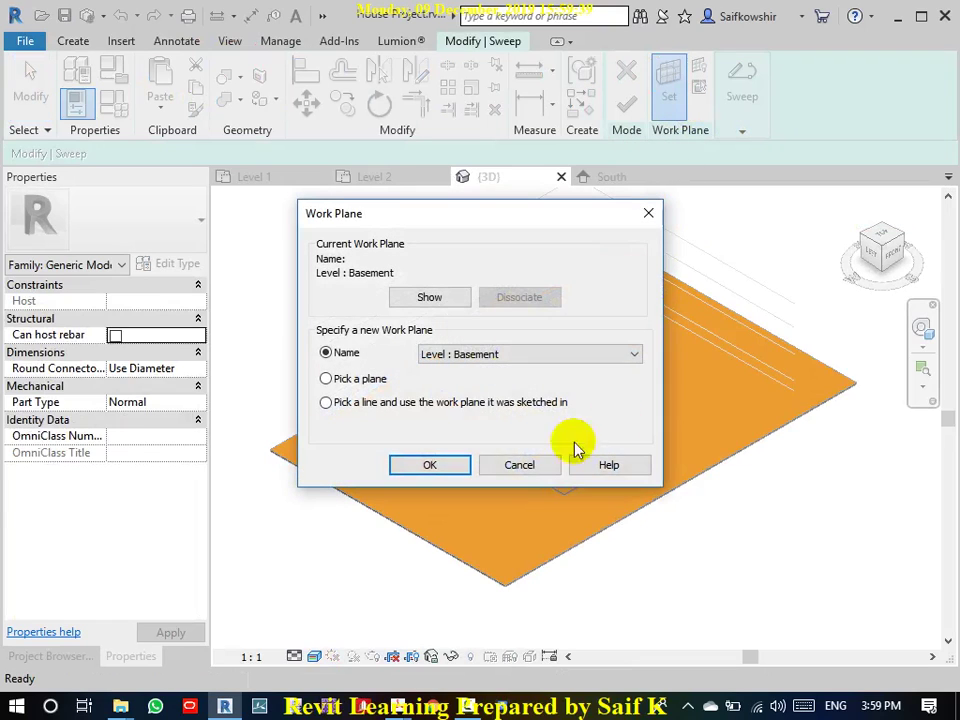
pyautogui.click(430, 465)
pyautogui.scroll(3, 574, 465)
pyautogui.scroll(3, 591, 429)
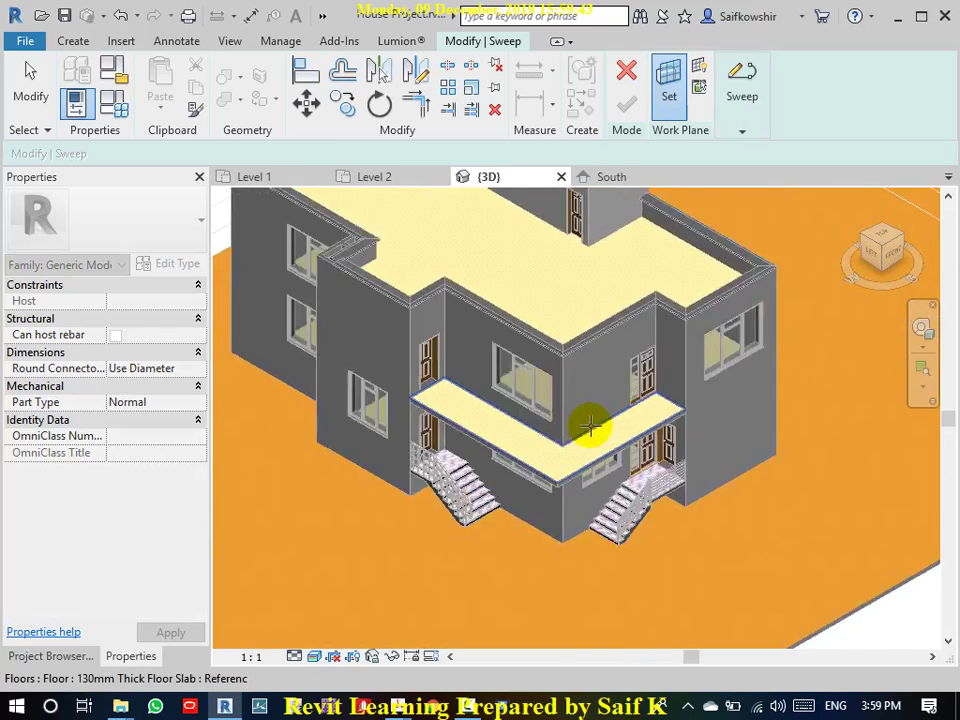
pyautogui.scroll(2, 573, 462)
pyautogui.click(588, 433)
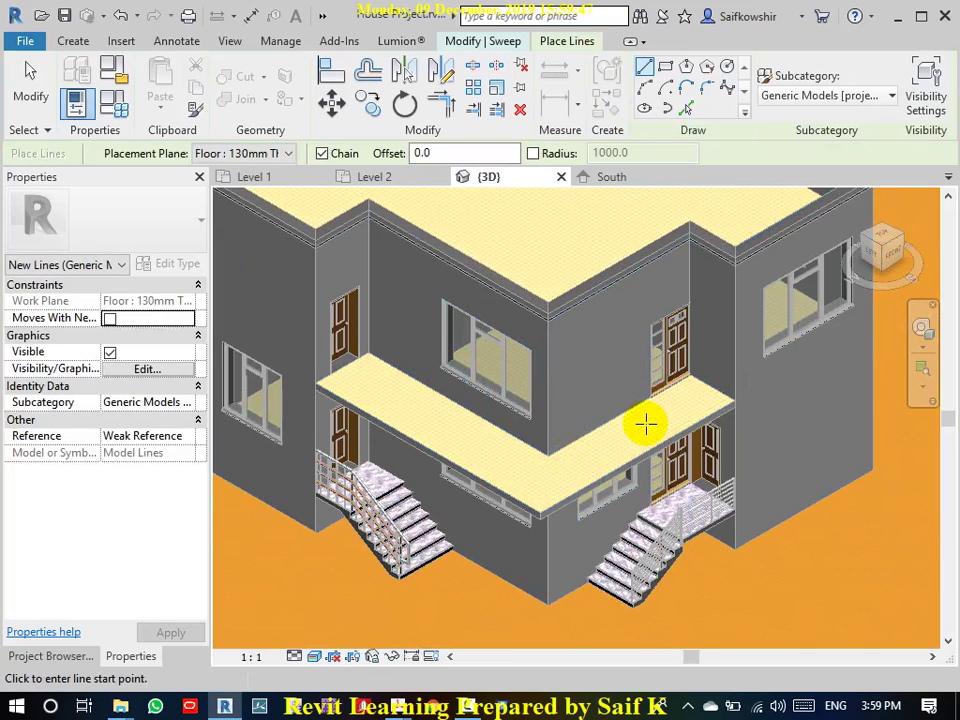
pyautogui.click(690, 230)
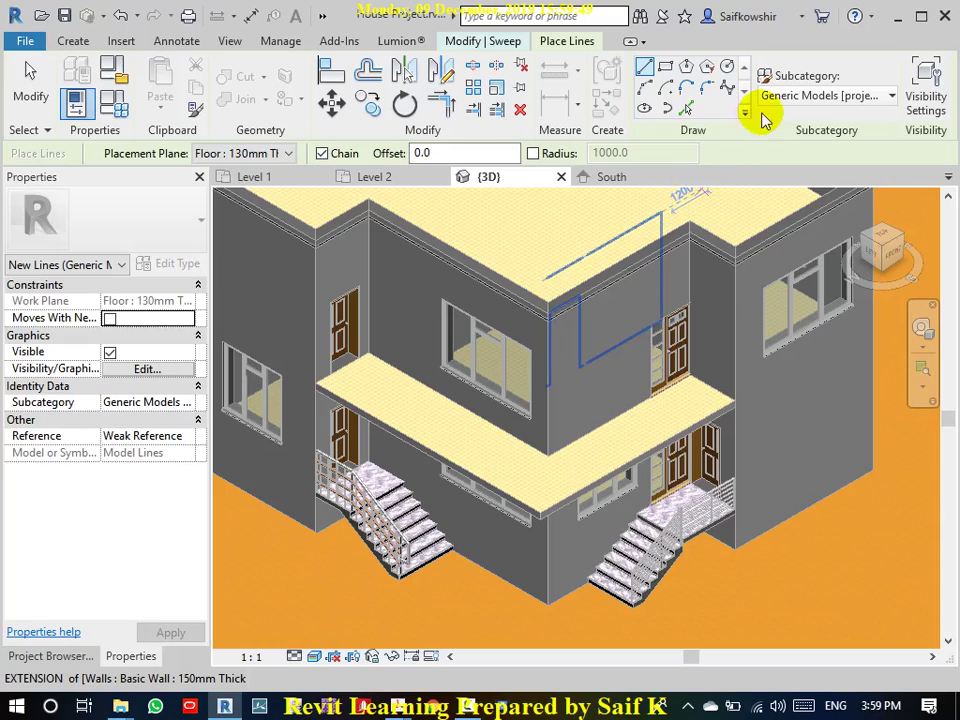
pyautogui.scroll(-1, 567, 455)
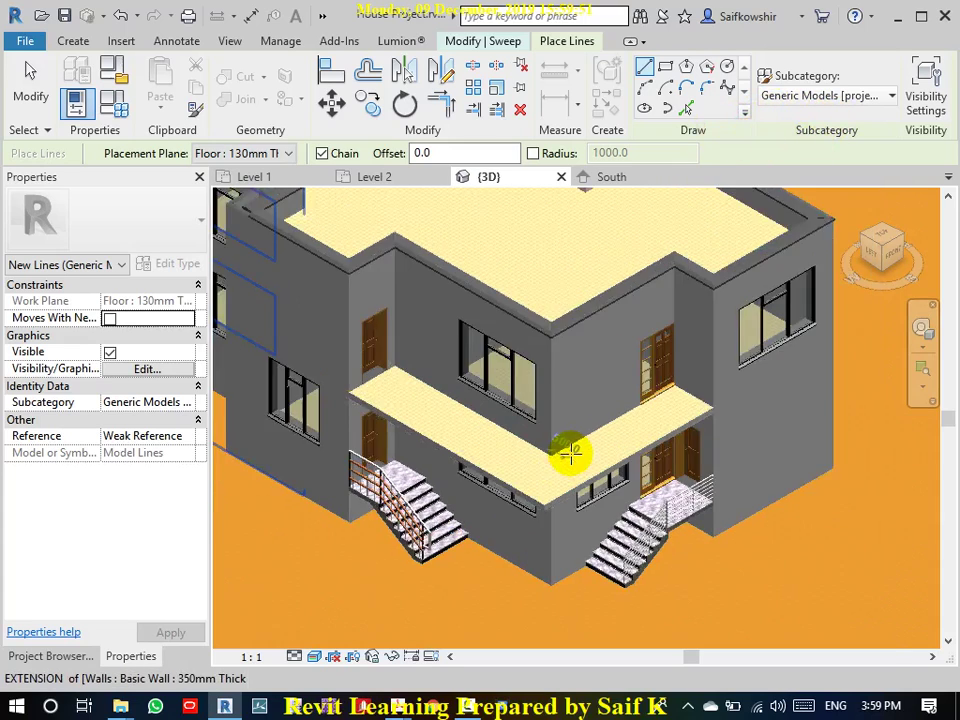
pyautogui.scroll(-2, 567, 455)
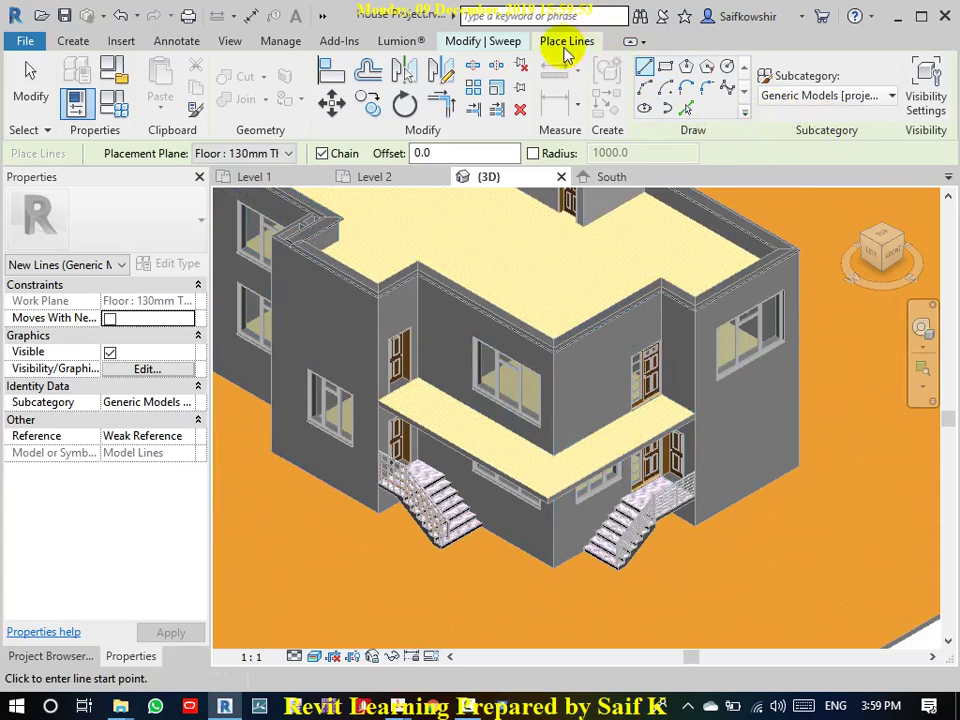
pyautogui.click(503, 42)
pyautogui.click(752, 125)
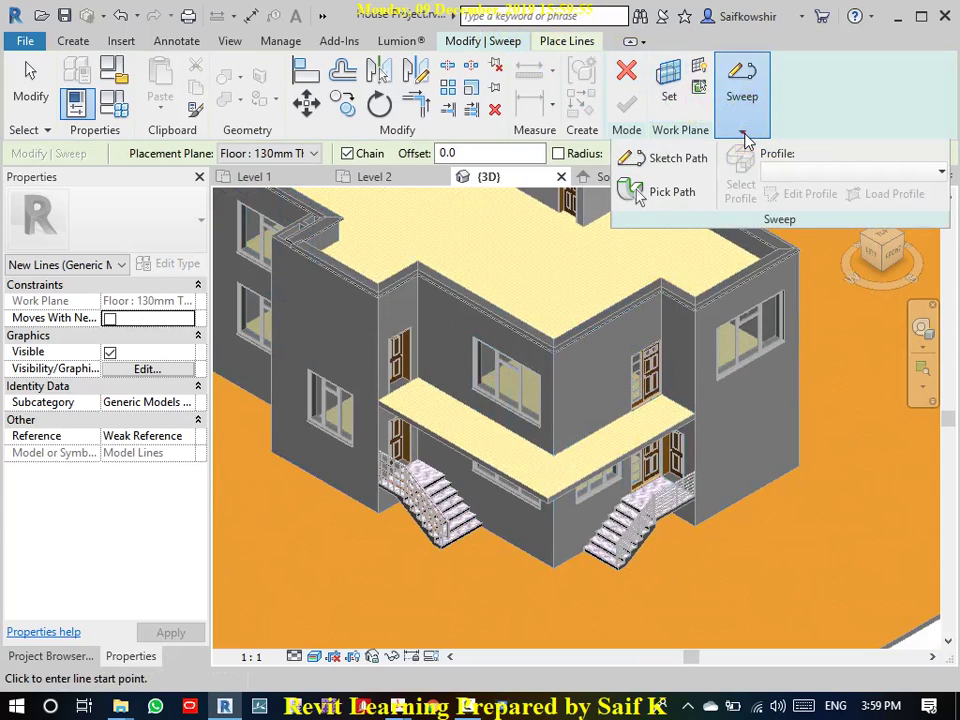
# - Sketch a two-line path along the L-shaped balcony slab's front edges and finish it
pyautogui.click(695, 158)
pyautogui.scroll(3, 591, 473)
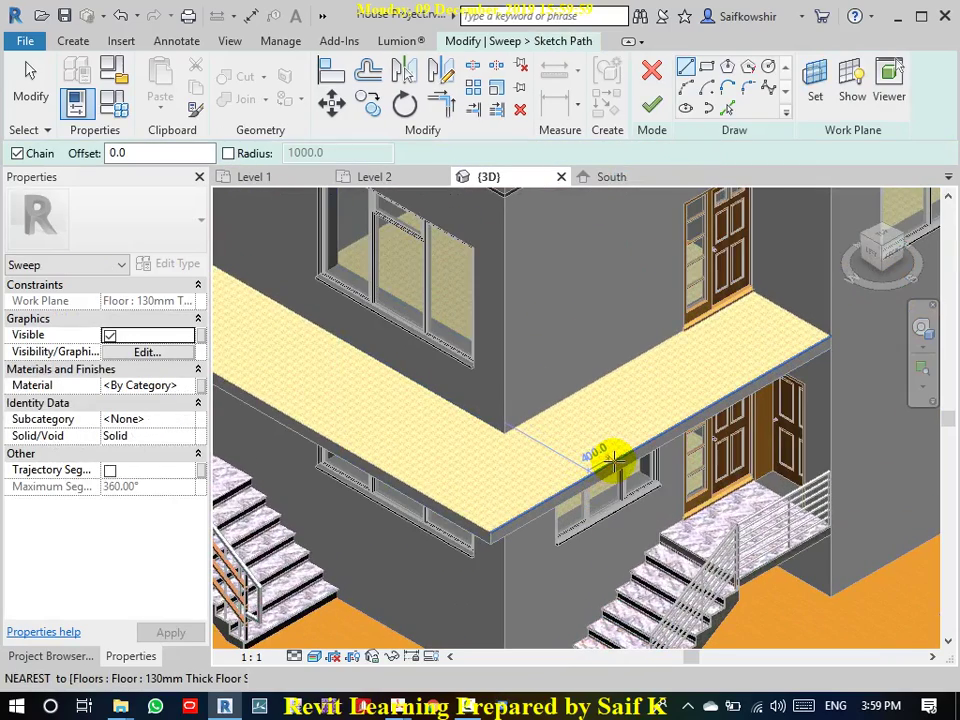
pyautogui.click(615, 461)
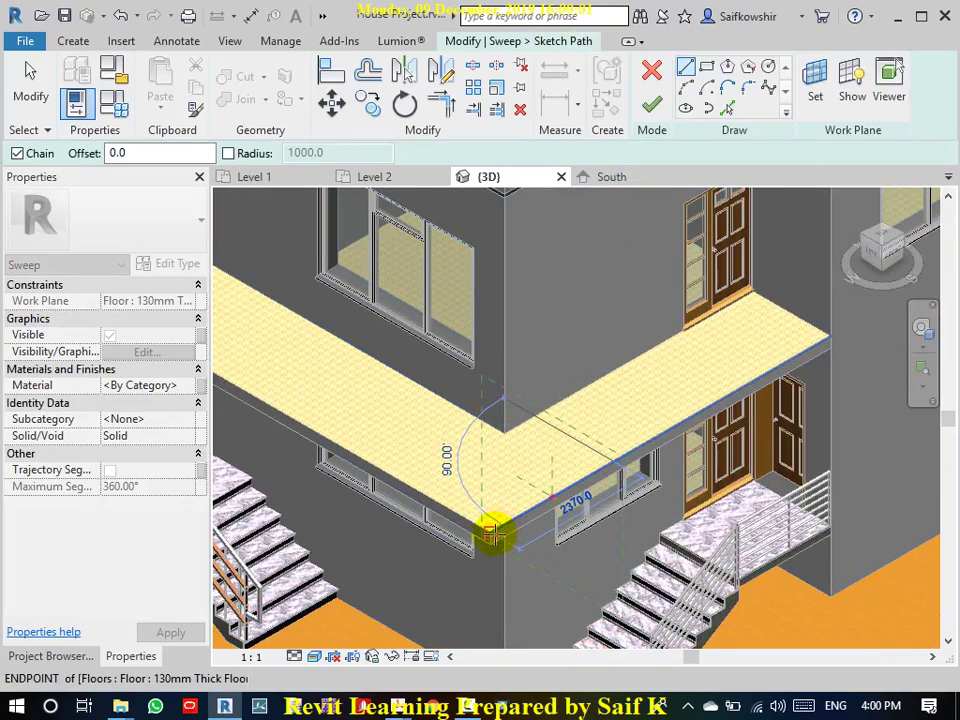
pyautogui.click(491, 535)
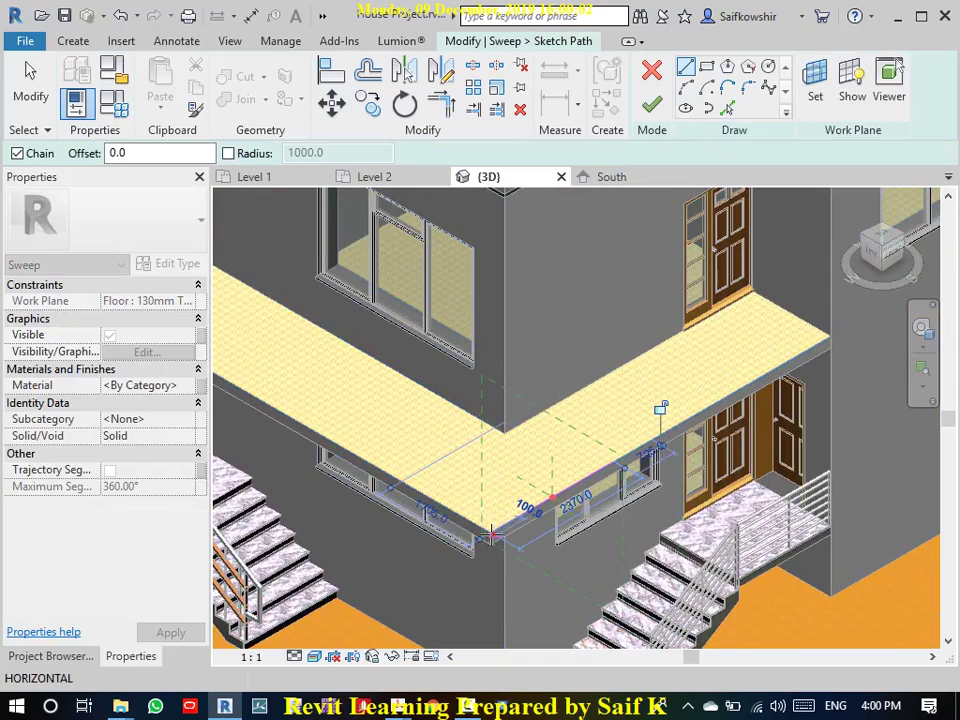
pyautogui.click(366, 459)
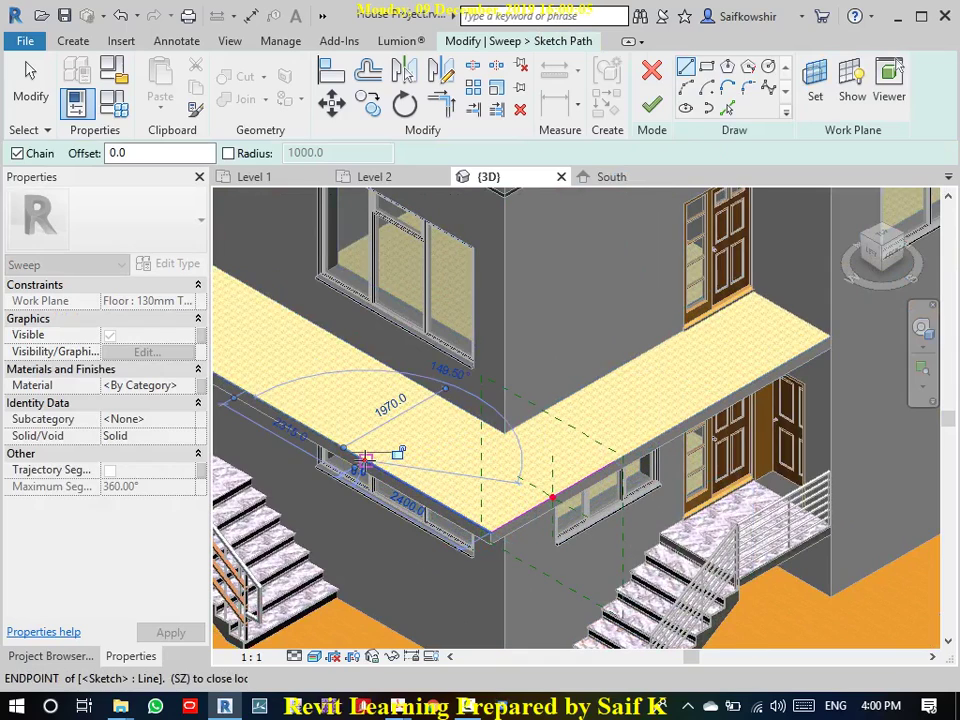
pyautogui.rightClick(391, 398)
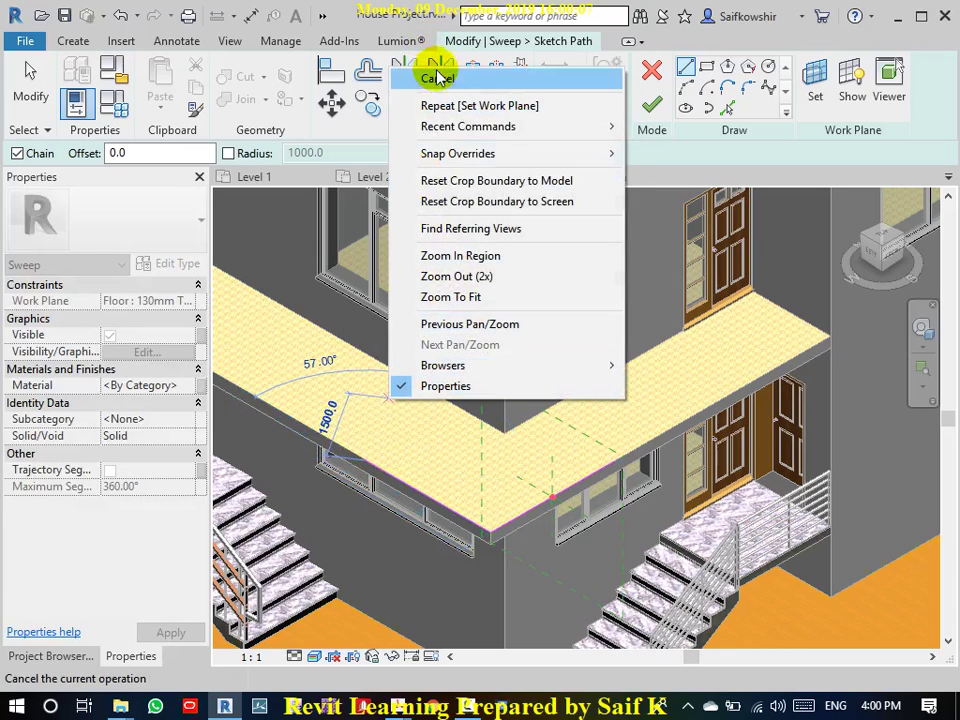
pyautogui.click(437, 78)
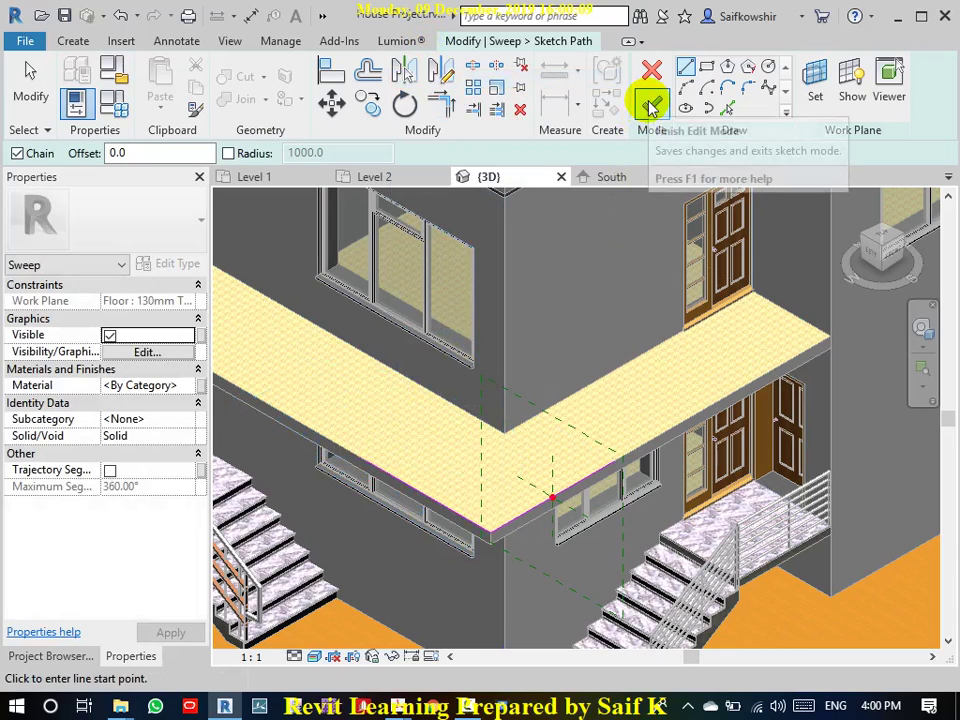
pyautogui.click(650, 106)
pyautogui.moveTo(742, 95)
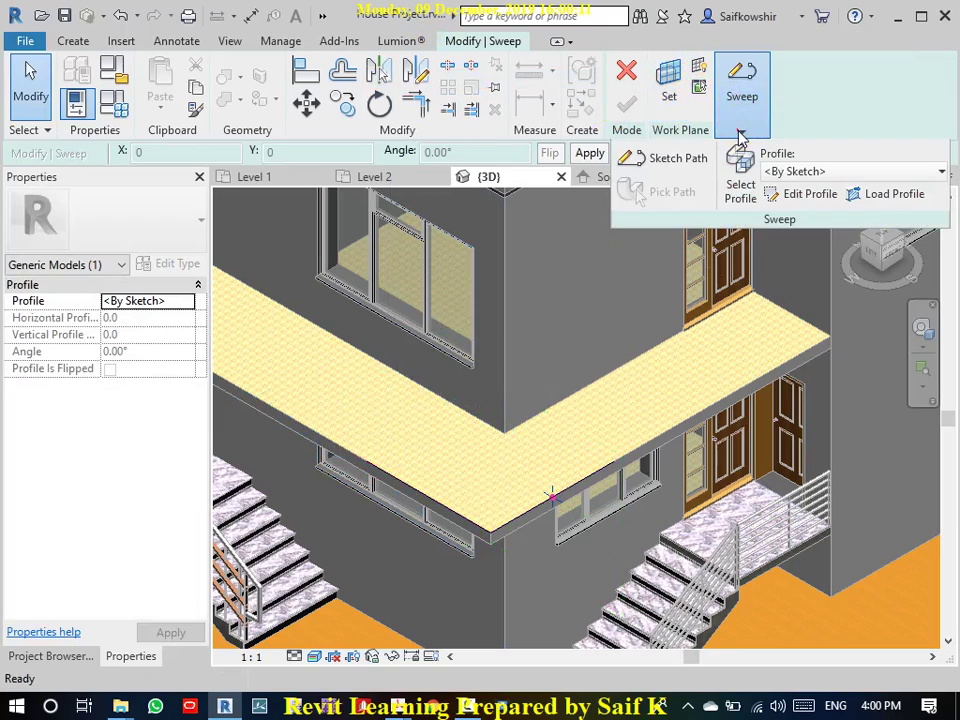
# - Sketch a 1585 × 980 rectangular profile from the slab corner
pyautogui.click(802, 196)
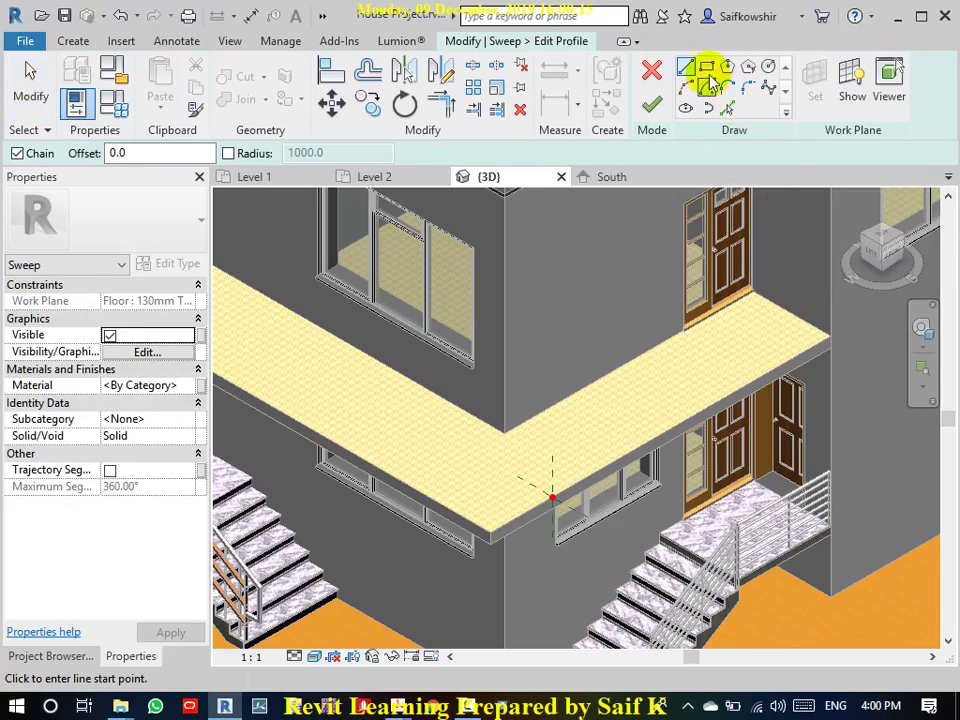
pyautogui.click(707, 70)
pyautogui.scroll(2, 560, 500)
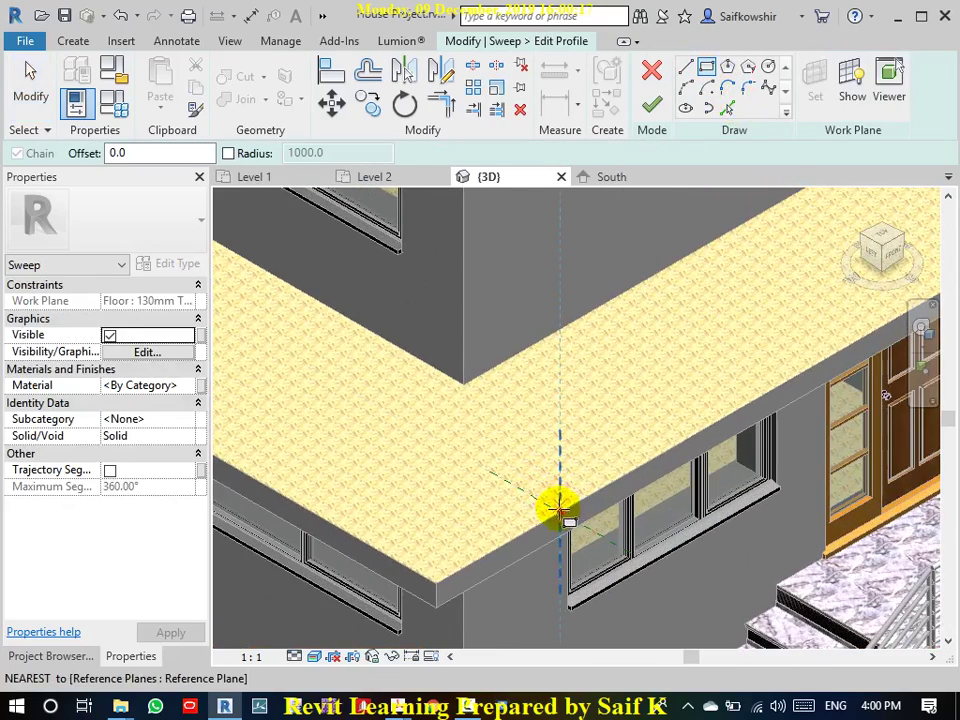
pyautogui.click(561, 511)
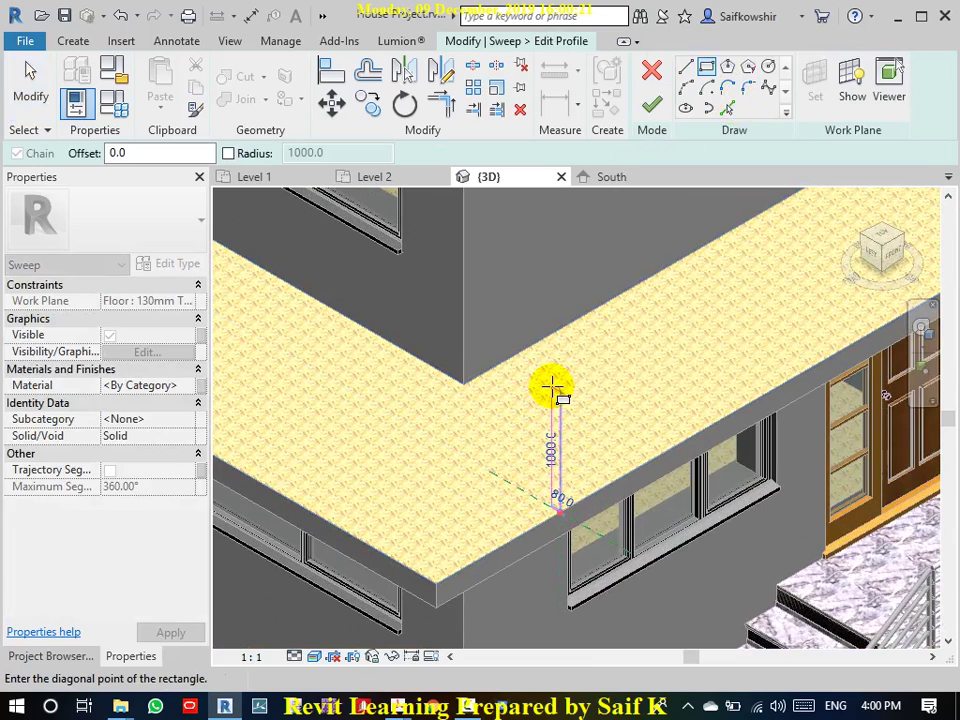
pyautogui.click(407, 398)
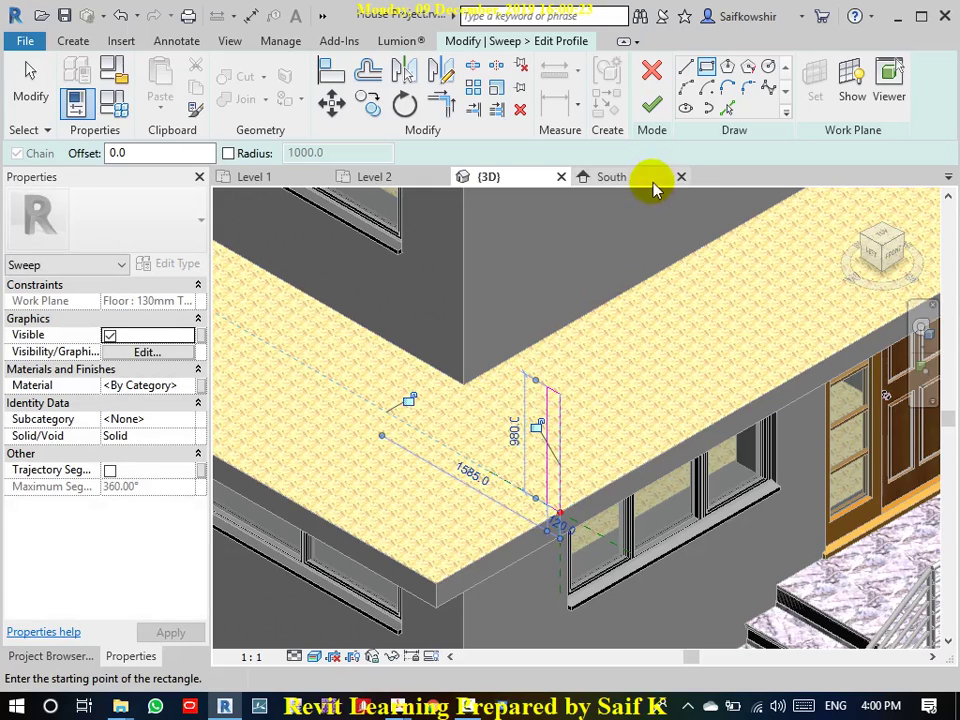
# - Finish the profile and sweep to create the parapet, then zoom out on the building
pyautogui.click(652, 104)
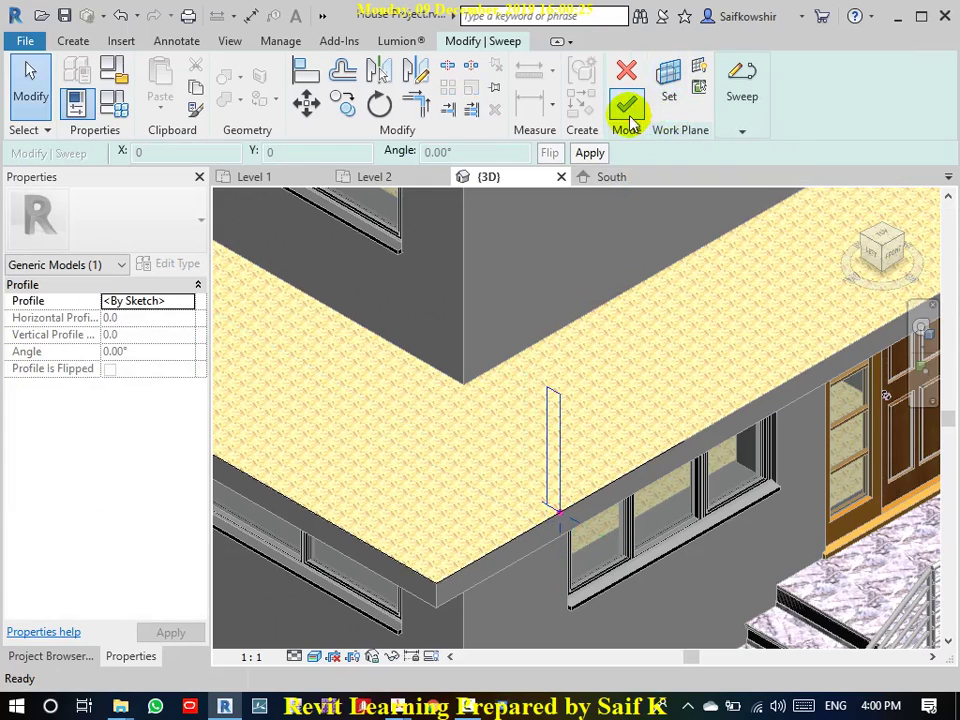
pyautogui.click(626, 103)
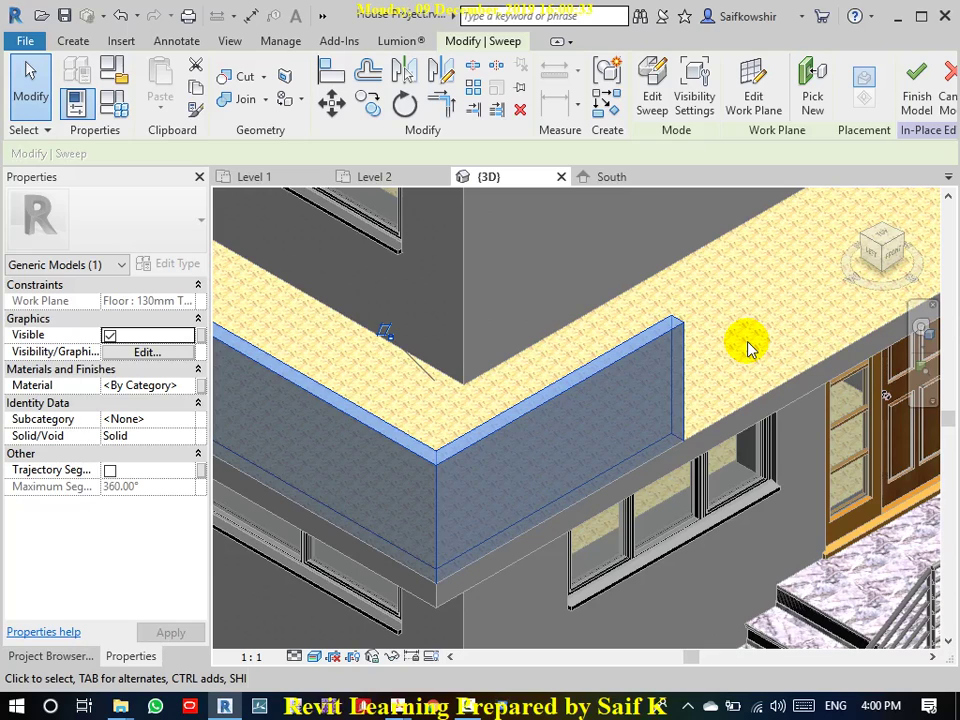
pyautogui.scroll(-3, 676, 352)
pyautogui.scroll(-2, 671, 347)
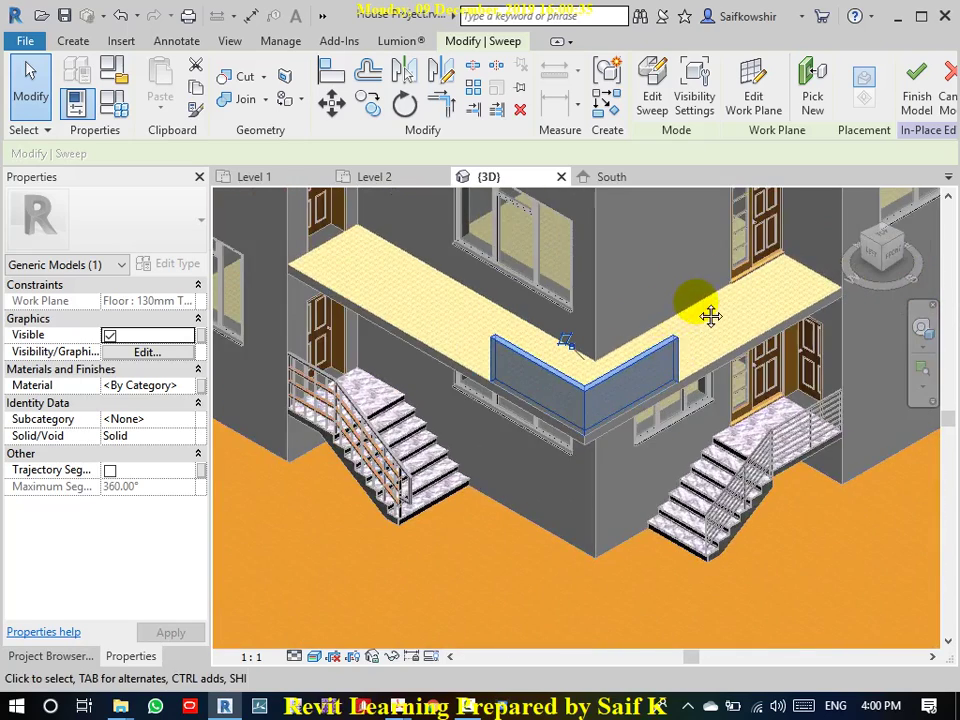
pyautogui.moveTo(707, 315)
pyautogui.mouseDown(button='middle')
pyautogui.moveTo(671, 392)
pyautogui.moveTo(657, 392)
pyautogui.mouseUp(button='middle')
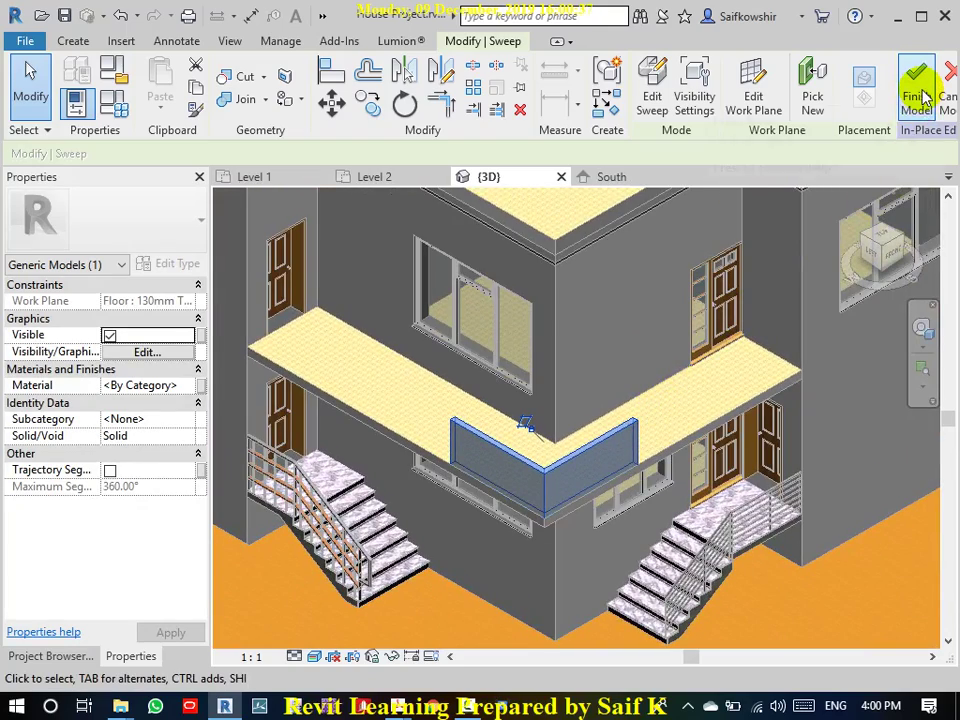
# - Assign the Cherry wood material to the balcony sweep, found with a 'wood' search
pyautogui.click(175, 385)
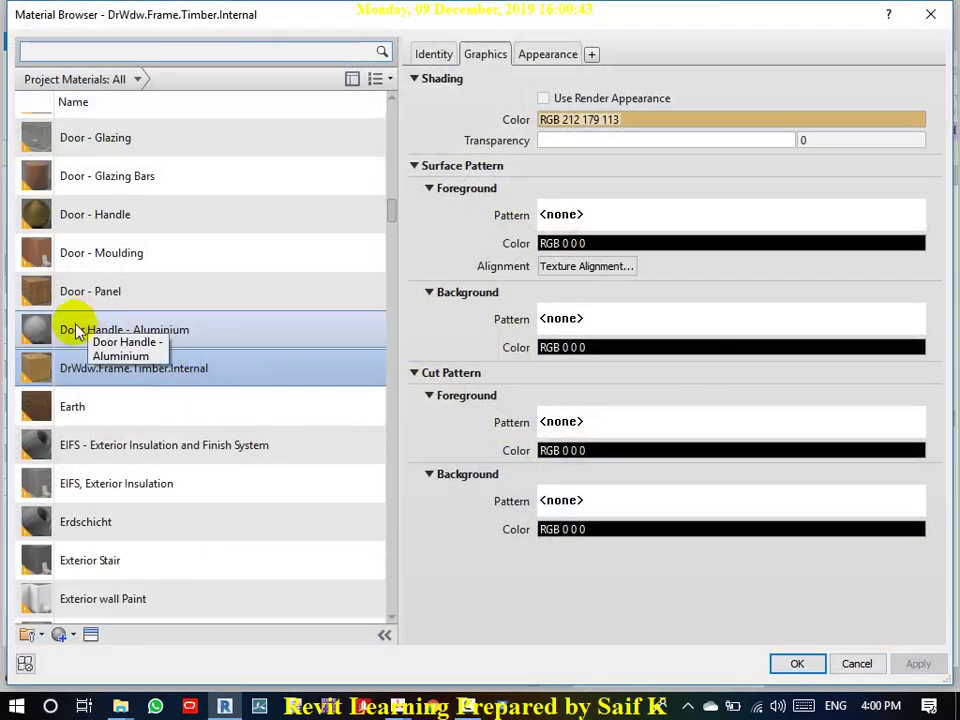
pyautogui.click(112, 252)
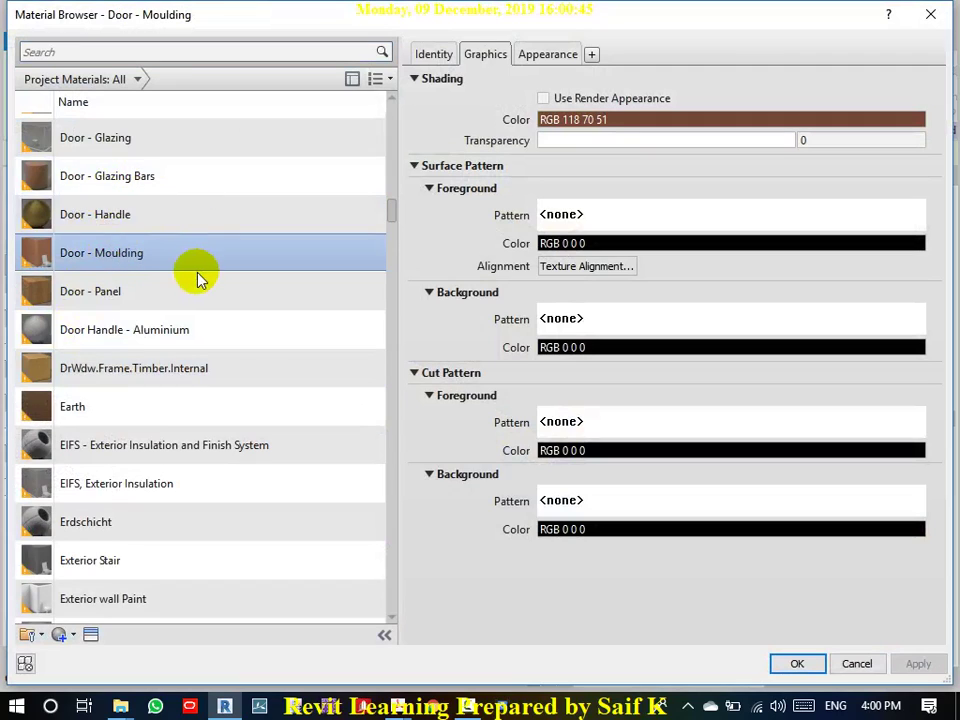
pyautogui.scroll(-3, 197, 280)
pyautogui.click(111, 356)
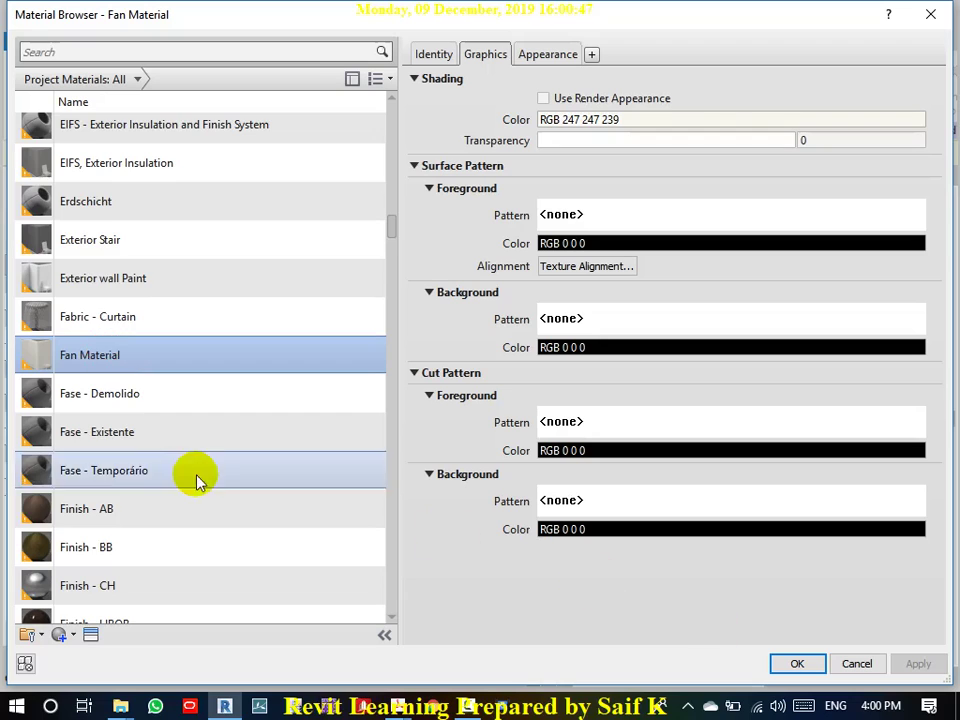
pyautogui.scroll(-4, 157, 473)
pyautogui.scroll(5, 167, 476)
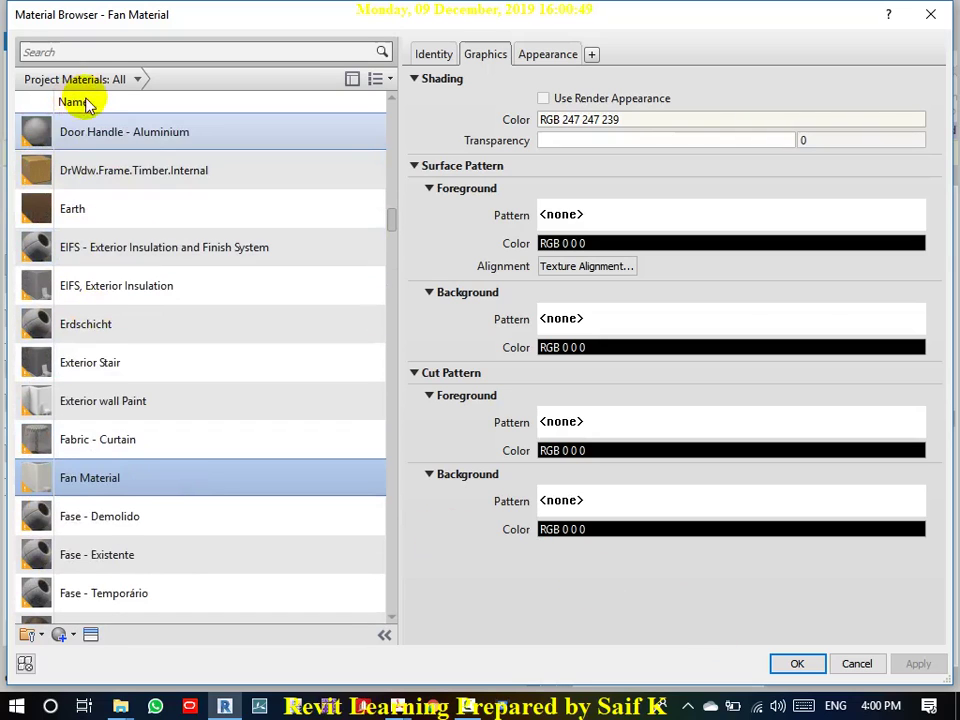
pyautogui.click(92, 54)
pyautogui.write('wood')
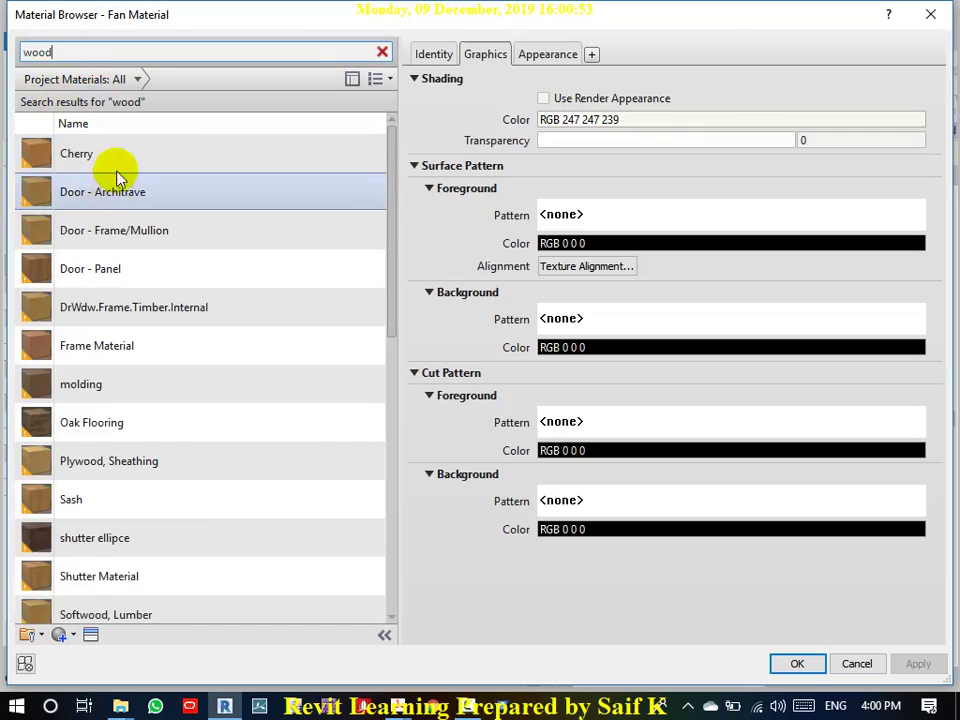
pyautogui.click(118, 157)
pyautogui.click(822, 663)
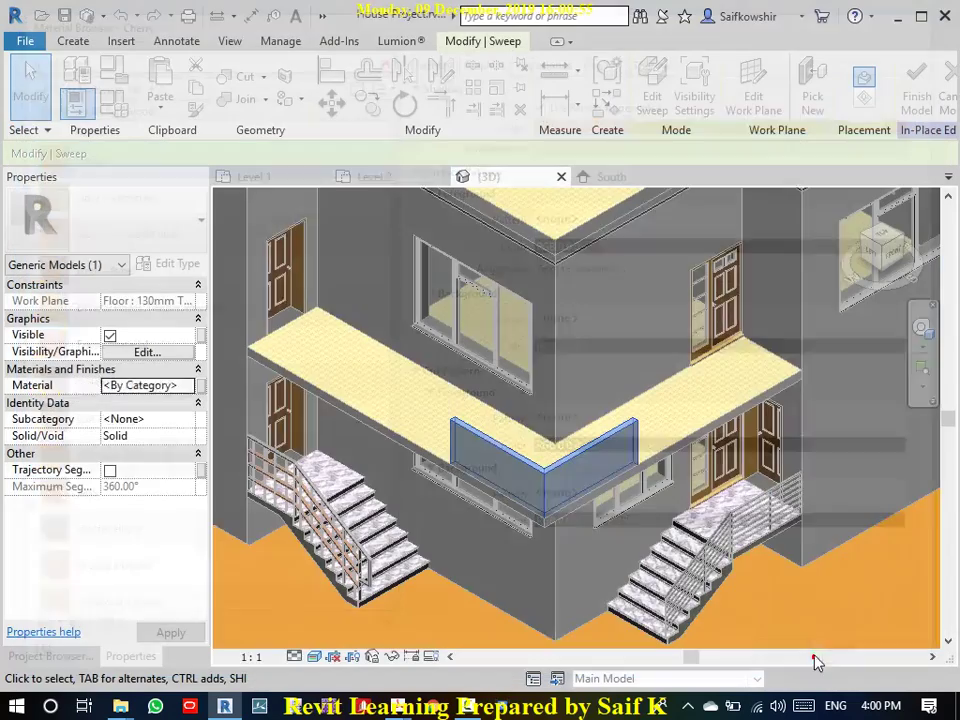
# - Finish the in-place model and inspect the cherry-wood balcony parapet in 3D
pyautogui.click(917, 85)
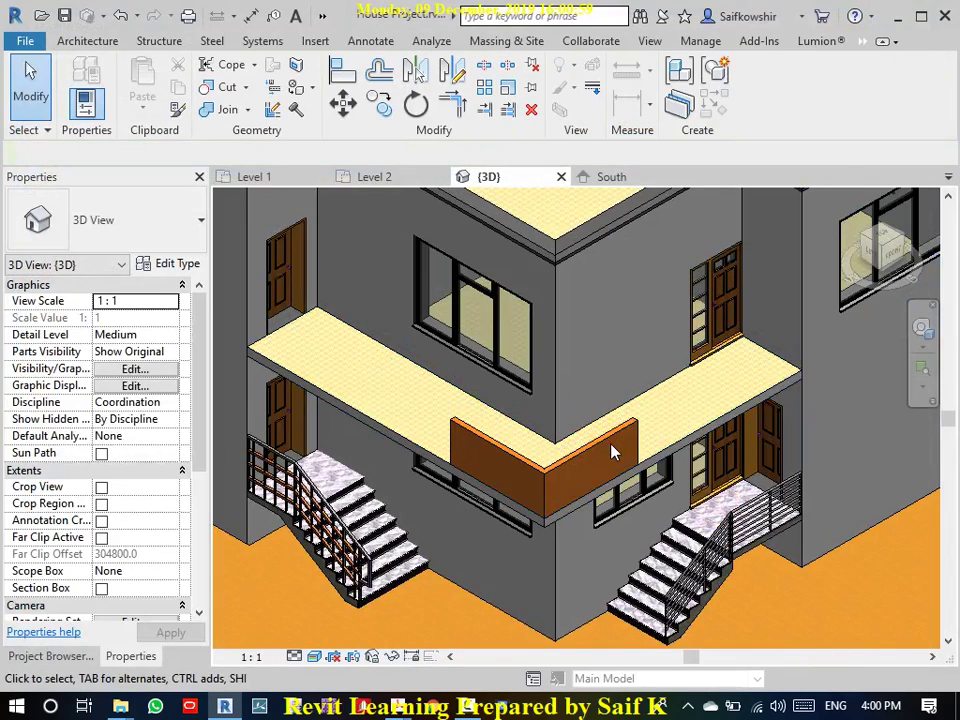
pyautogui.click(612, 440)
pyautogui.scroll(-3, 645, 432)
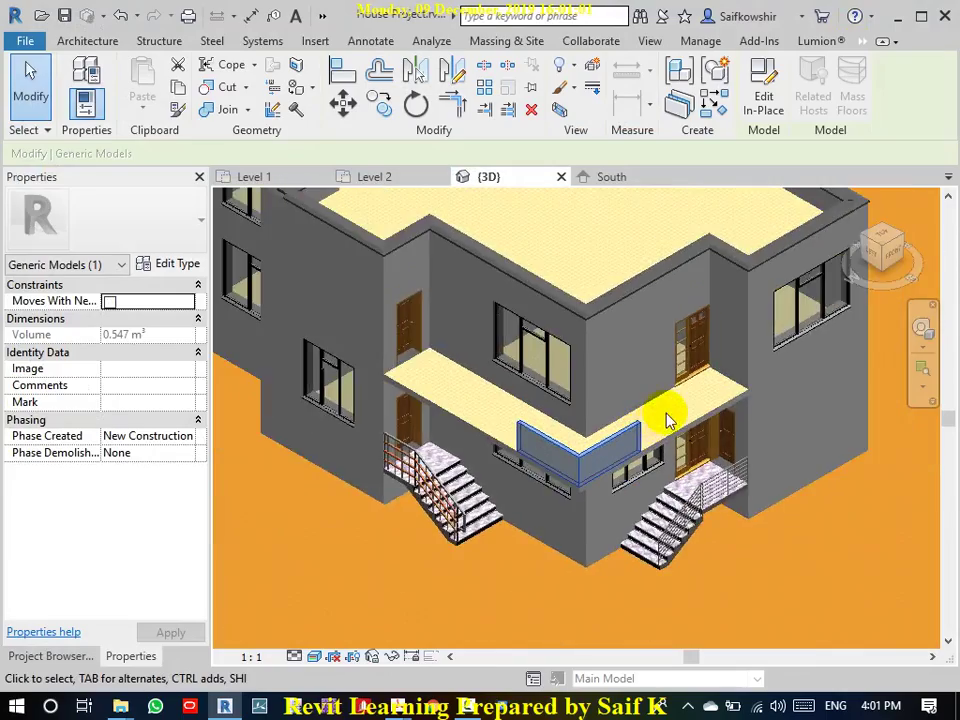
pyautogui.moveTo(664, 418)
pyautogui.mouseDown(button='middle')
pyautogui.moveTo(611, 429)
pyautogui.moveTo(549, 418)
pyautogui.mouseUp(button='middle')
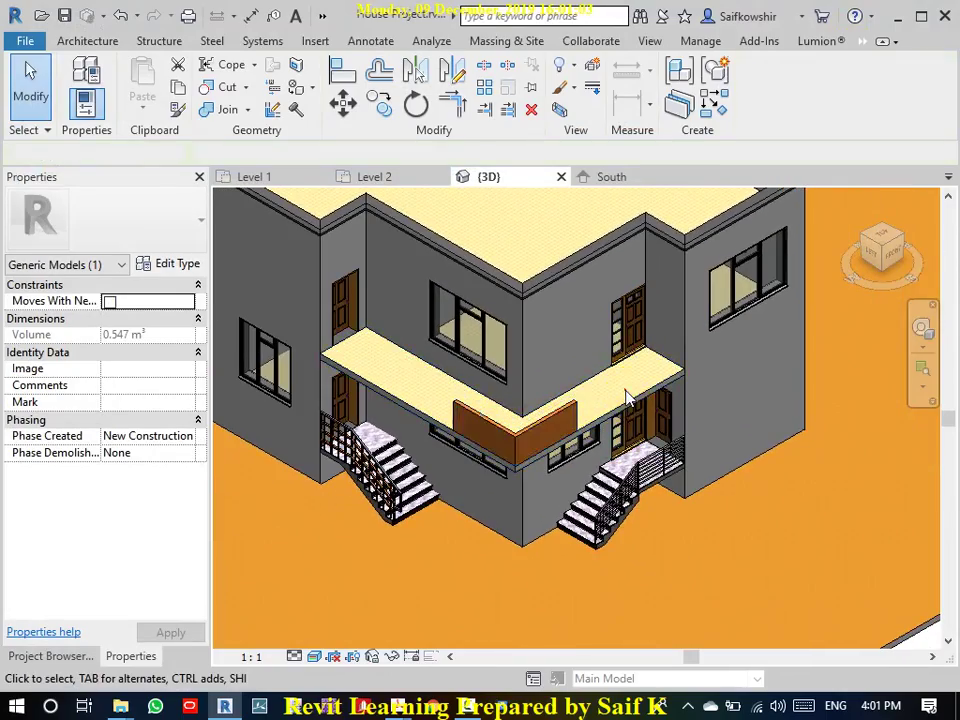
pyautogui.click(560, 404)
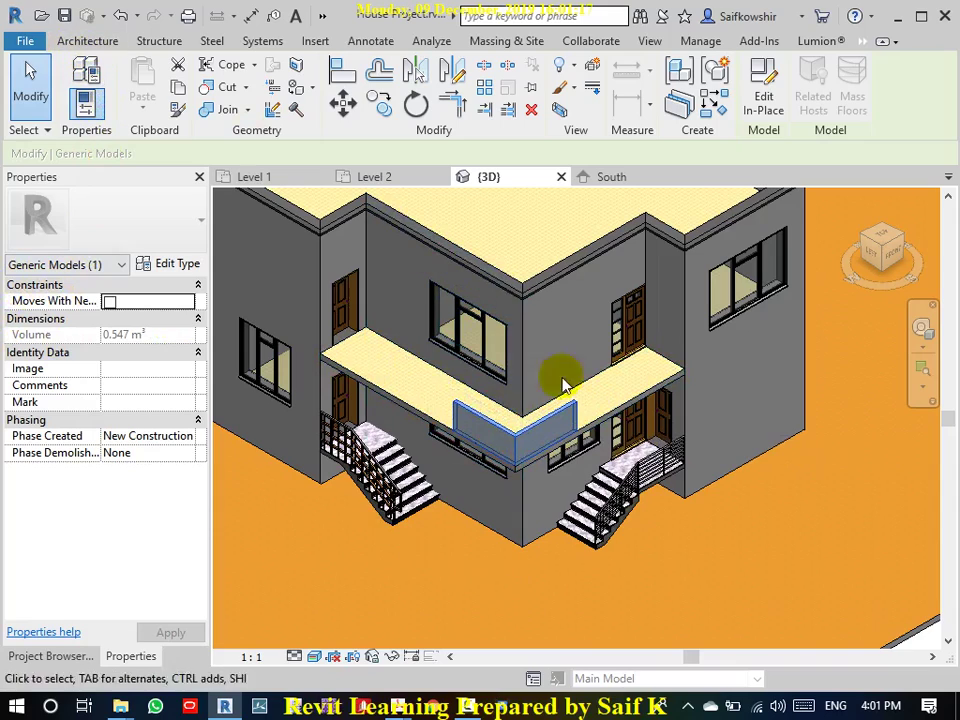
pyautogui.click(726, 594)
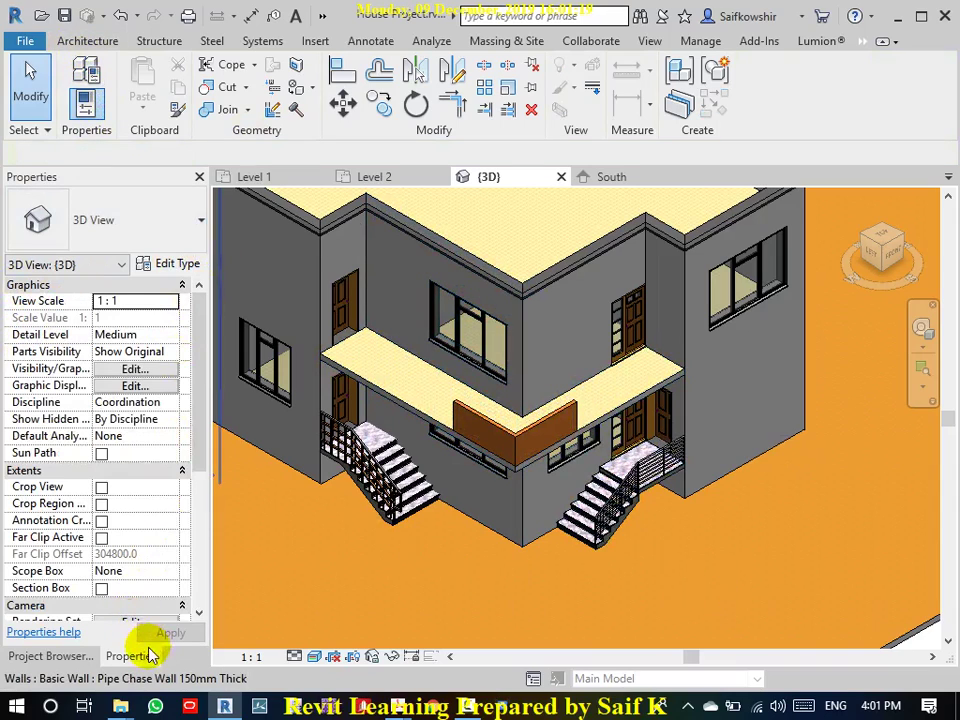
# - Open the Level 2 floor plan and frame the whole floor
pyautogui.click(20, 656)
pyautogui.doubleClick(88, 278)
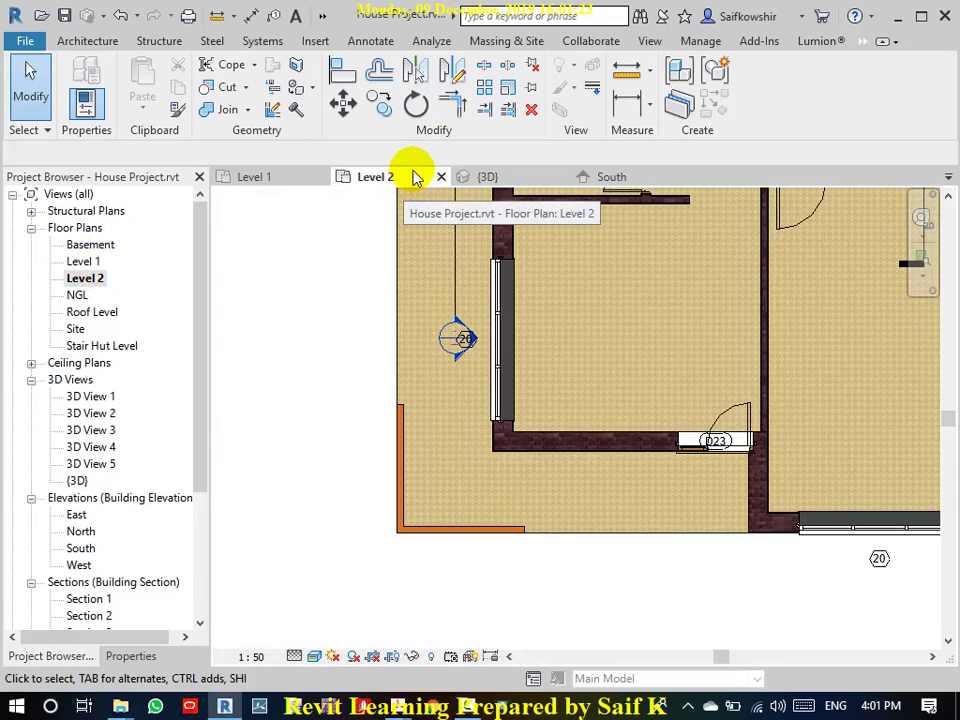
pyautogui.scroll(-2, 620, 352)
pyautogui.moveTo(628, 356); pyautogui.dragTo(568, 389, button='middle')
# - Sketch a 4260-long railing path along the balcony floor's bottom edge to the brick wall
pyautogui.click(88, 41)
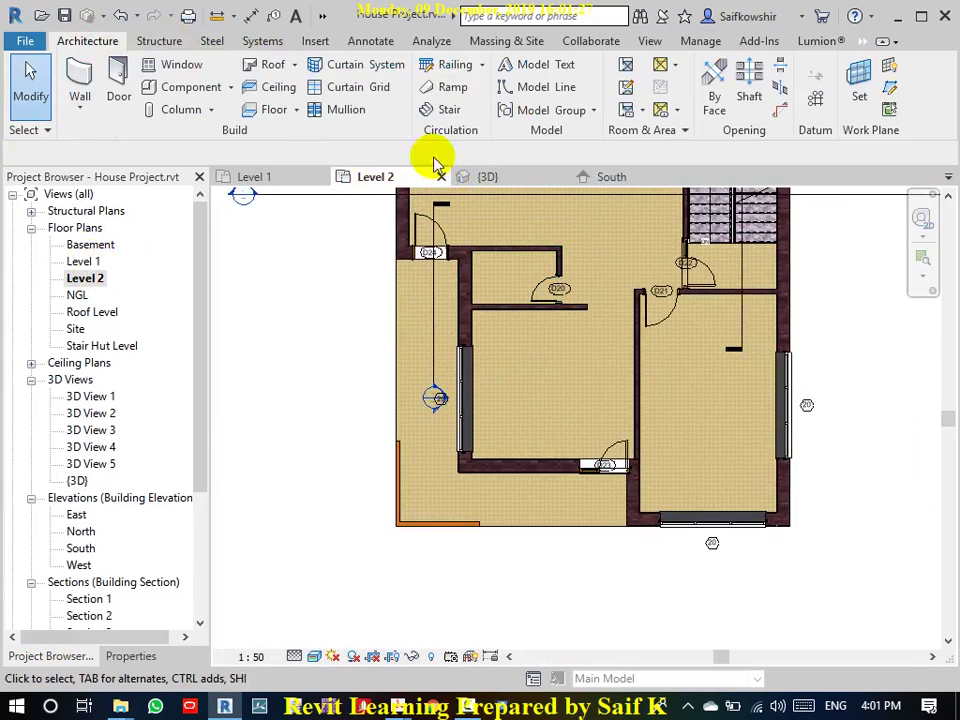
pyautogui.click(460, 64)
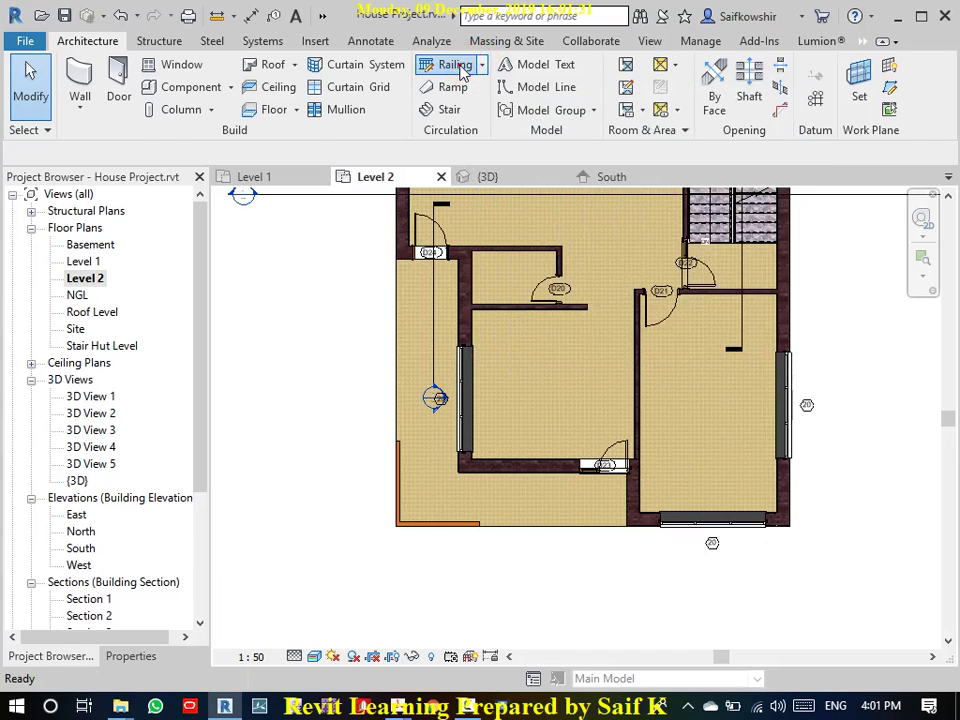
pyautogui.click(594, 129)
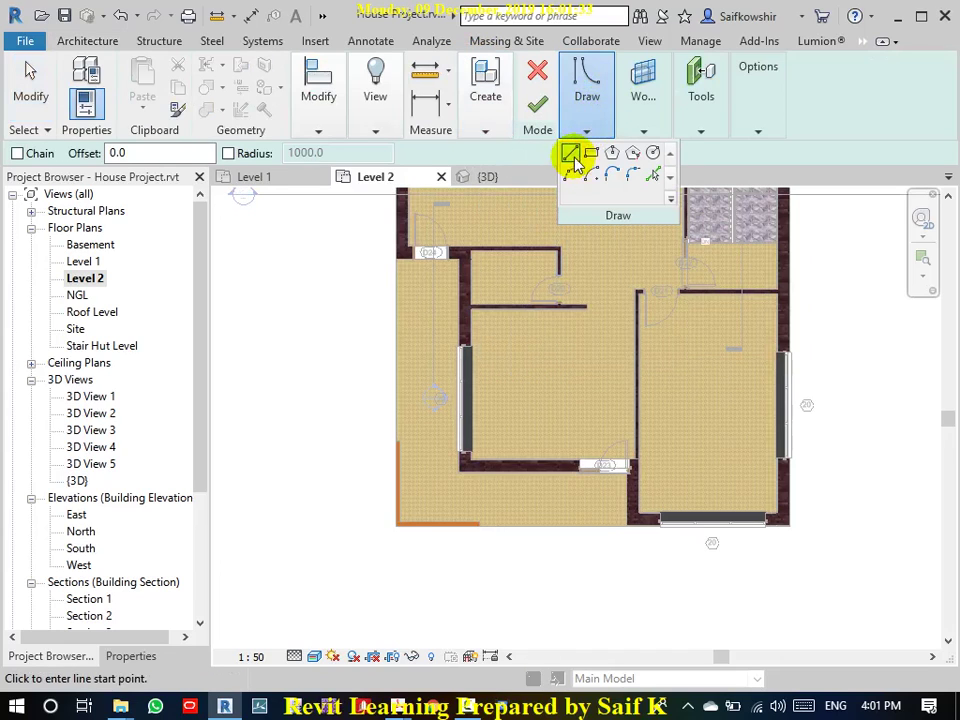
pyautogui.scroll(3, 588, 530)
pyautogui.scroll(2, 598, 522)
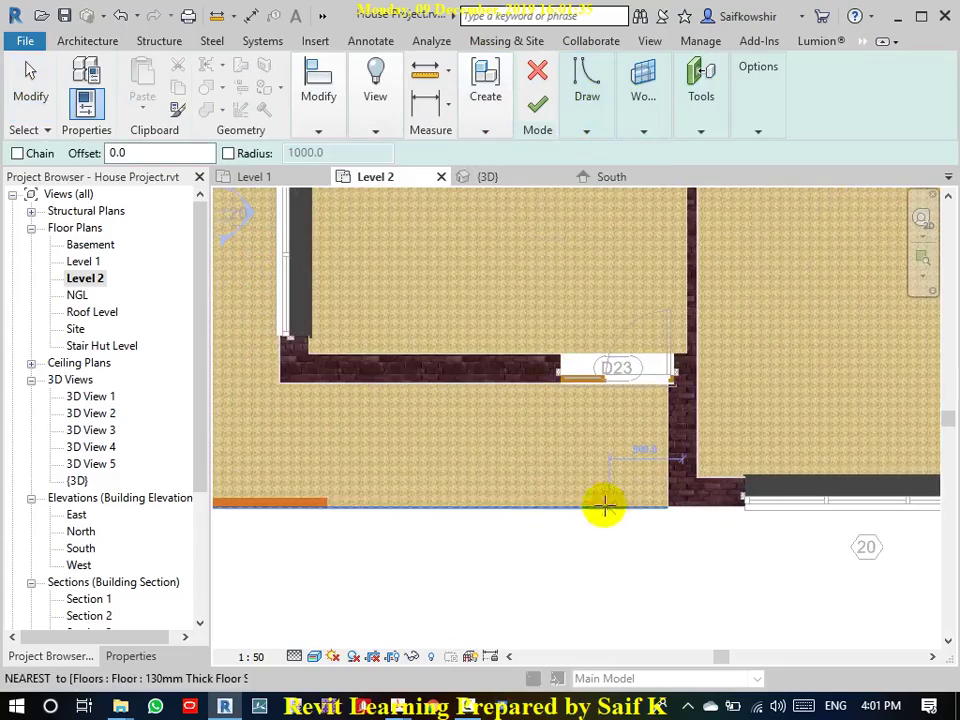
pyautogui.moveTo(439, 514); pyautogui.dragTo(574, 448, button='middle')
pyautogui.scroll(4, 540, 442)
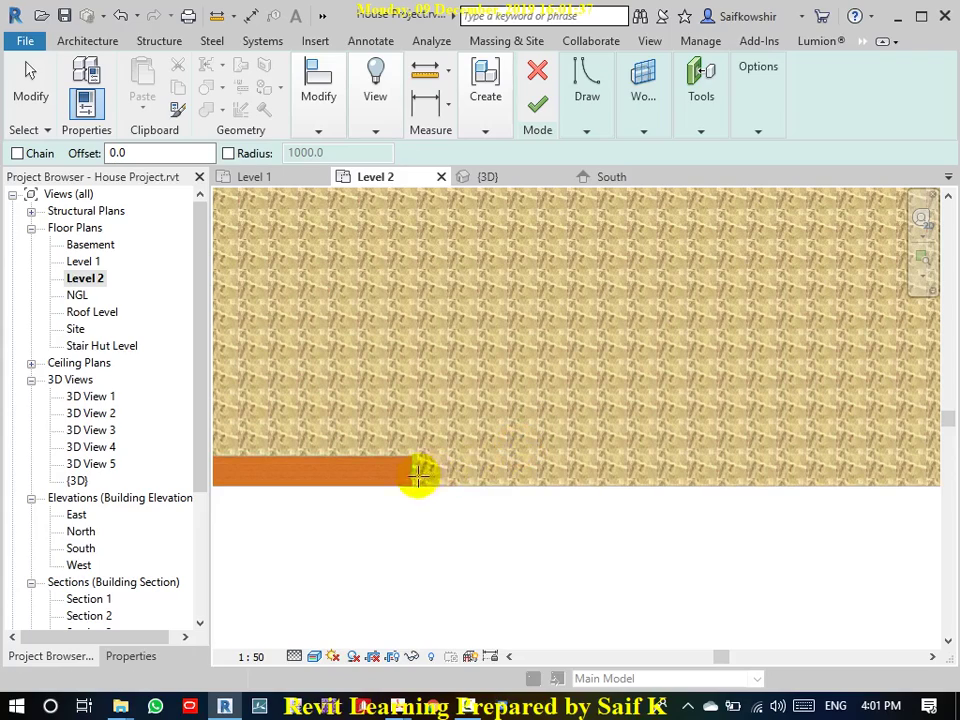
pyautogui.click(415, 468)
pyautogui.scroll(-2, 767, 448)
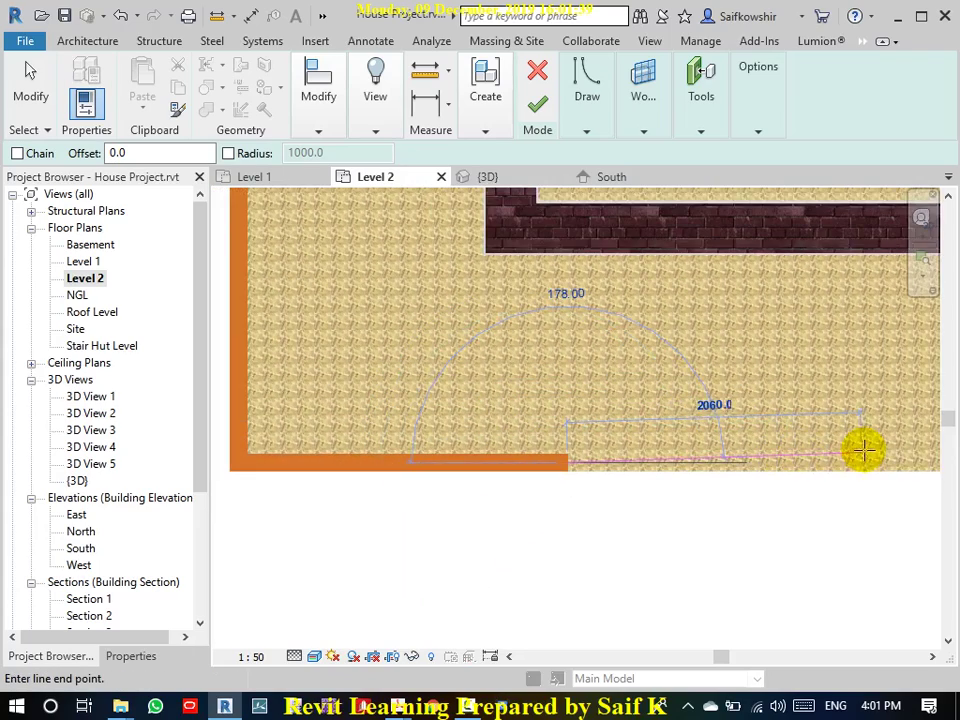
pyautogui.moveTo(857, 448)
pyautogui.mouseDown(button='middle')
pyautogui.moveTo(523, 465)
pyautogui.moveTo(536, 443)
pyautogui.mouseUp(button='middle')
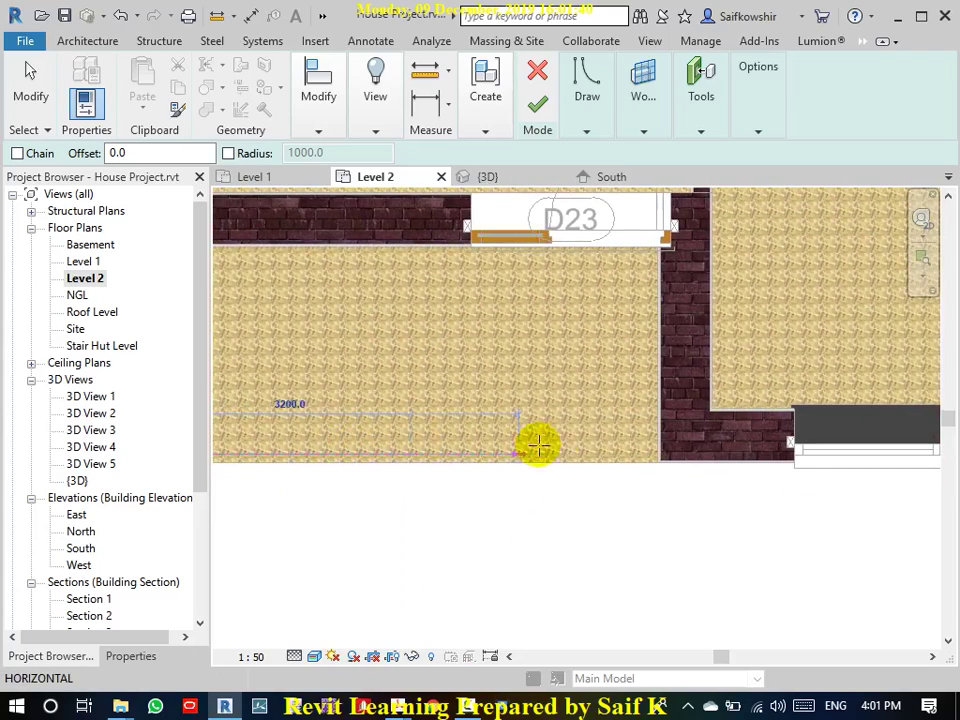
pyautogui.click(671, 450)
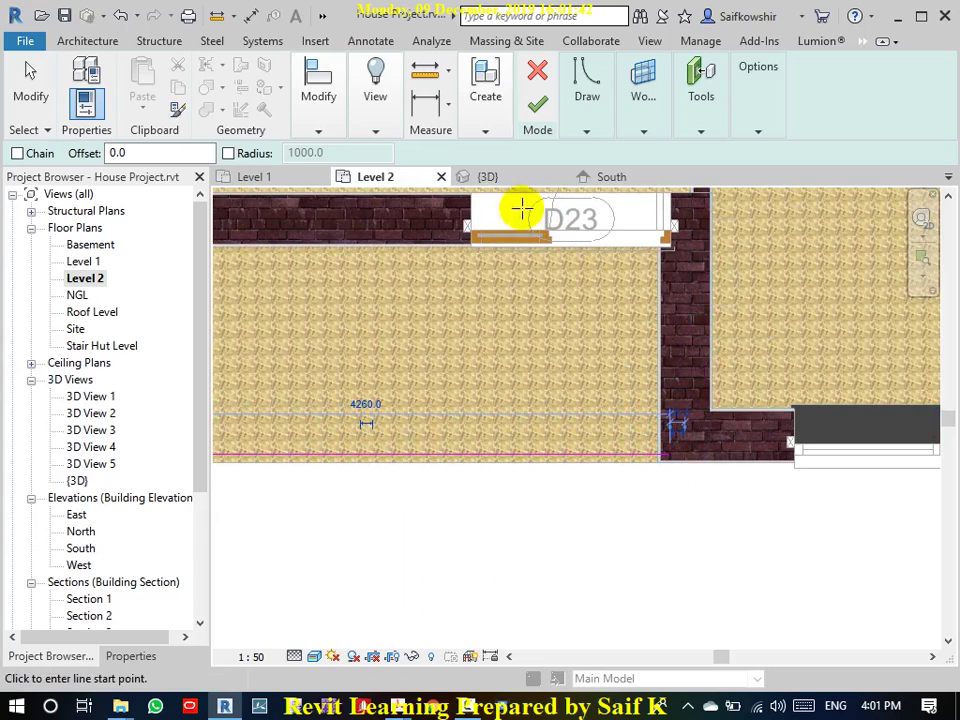
# - Set the railing type to Glass Panel - Bottom Fill and finish the railing
pyautogui.click(133, 656)
pyautogui.click(128, 221)
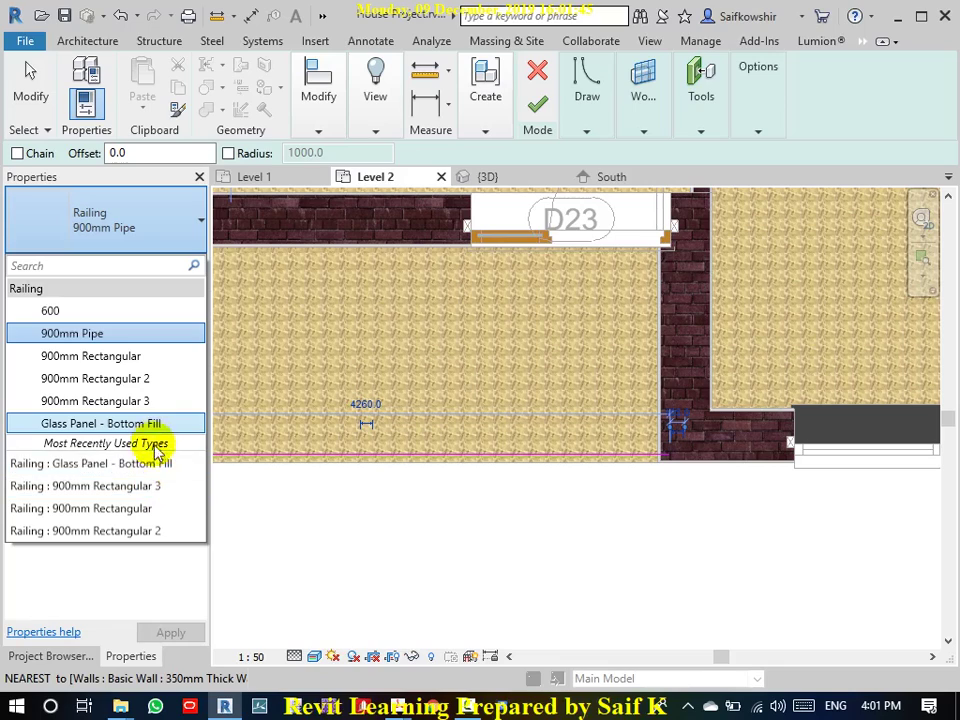
pyautogui.click(133, 424)
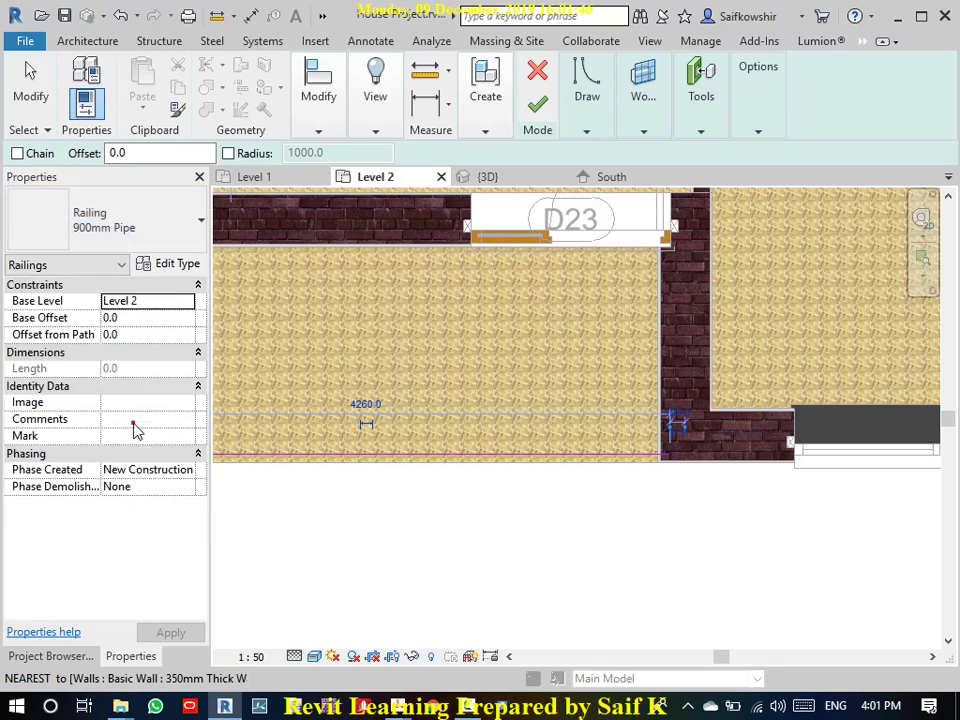
pyautogui.click(535, 106)
pyautogui.scroll(-5, 671, 440)
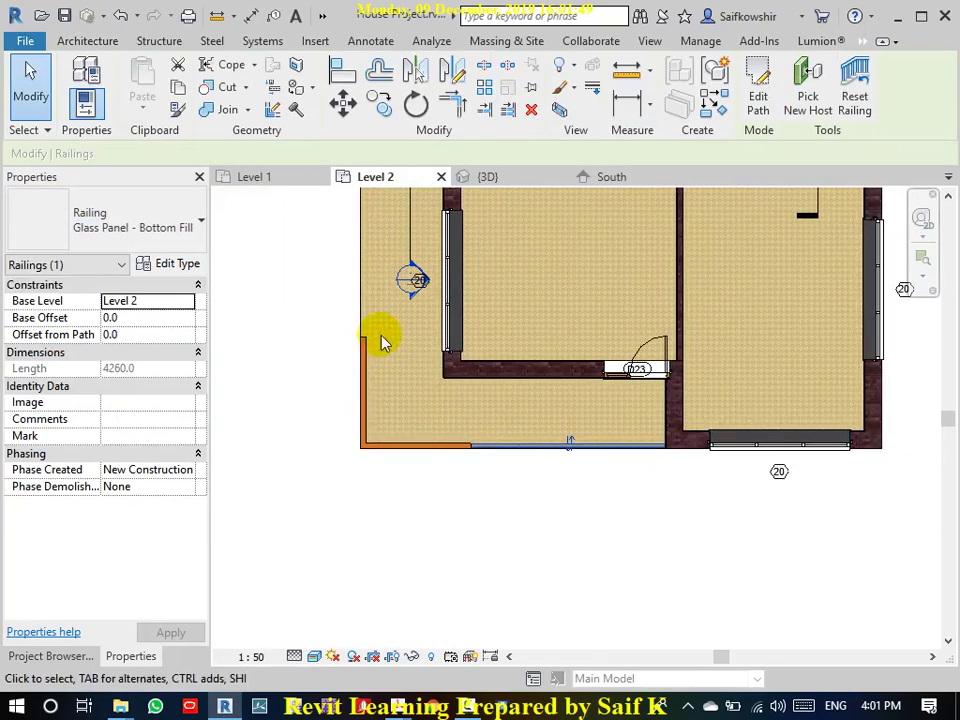
# - Reopen the railing path and start a new segment at the railing's end
pyautogui.moveTo(381, 339); pyautogui.dragTo(490, 408, button='middle')
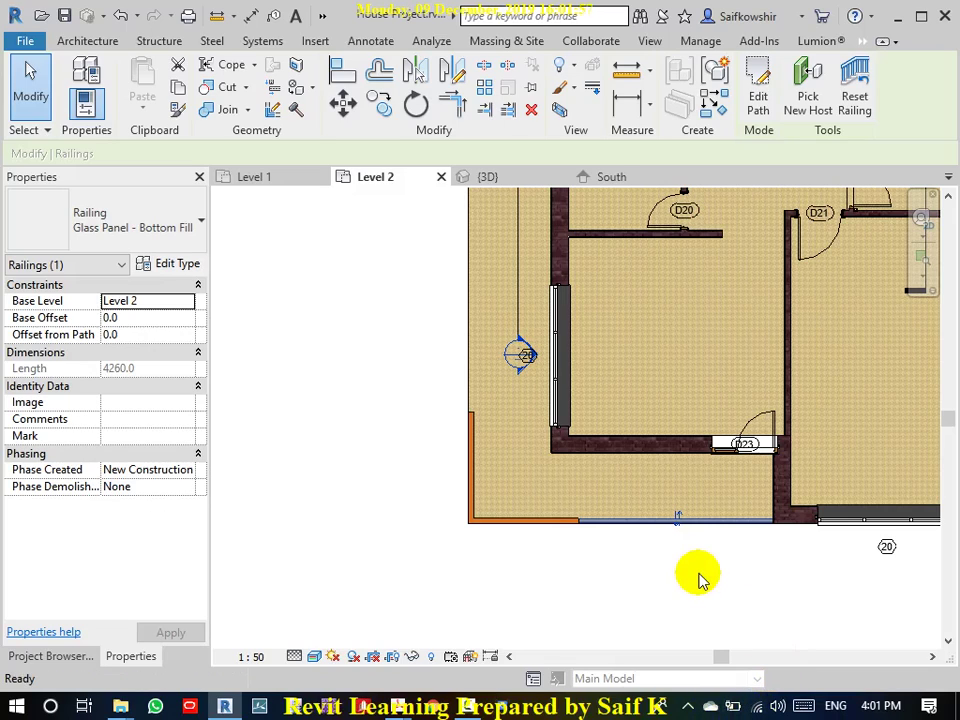
pyautogui.click(587, 130)
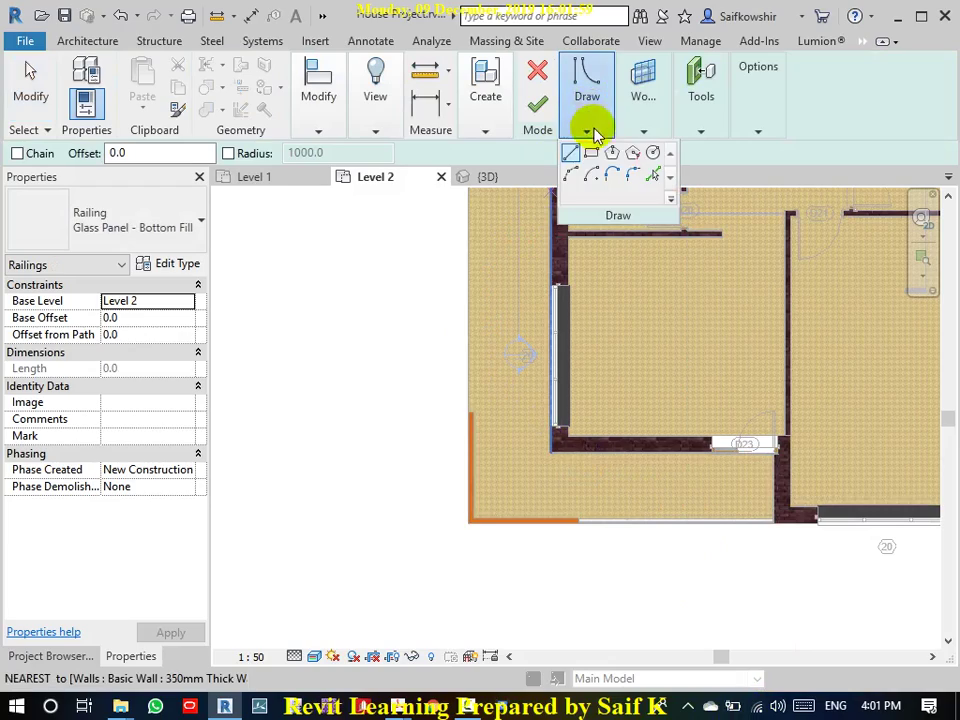
pyautogui.scroll(2, 470, 407)
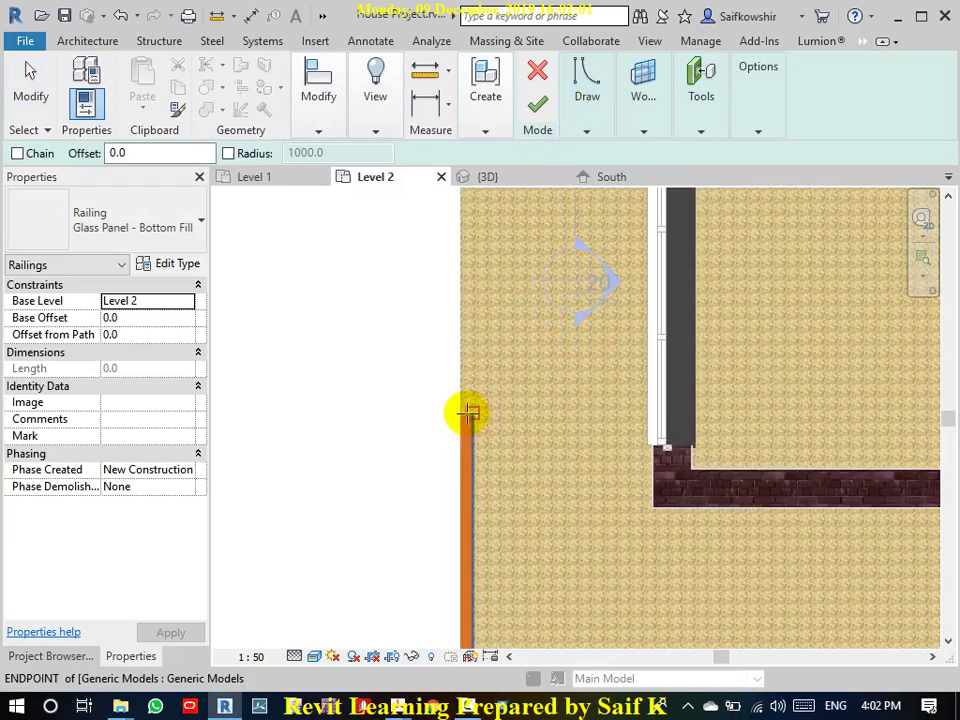
pyautogui.scroll(2, 468, 408)
pyautogui.scroll(2, 466, 410)
pyautogui.click(466, 416)
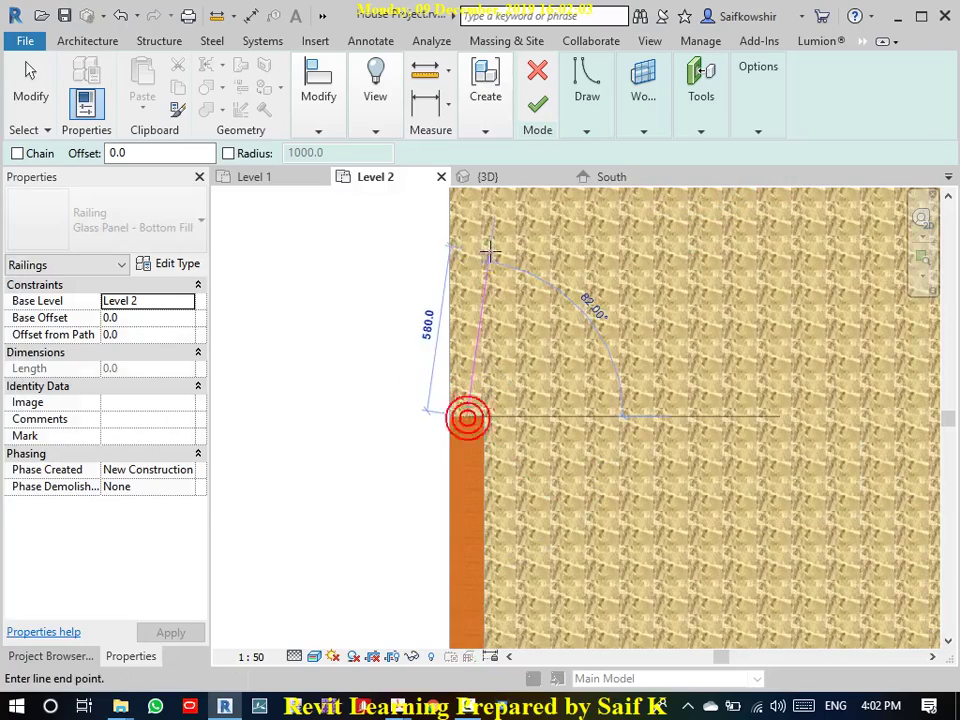
# - Run a 5200-long straight segment up the floor's left edge to door D24 and finish
pyautogui.moveTo(473, 228); pyautogui.dragTo(456, 456, button='middle')
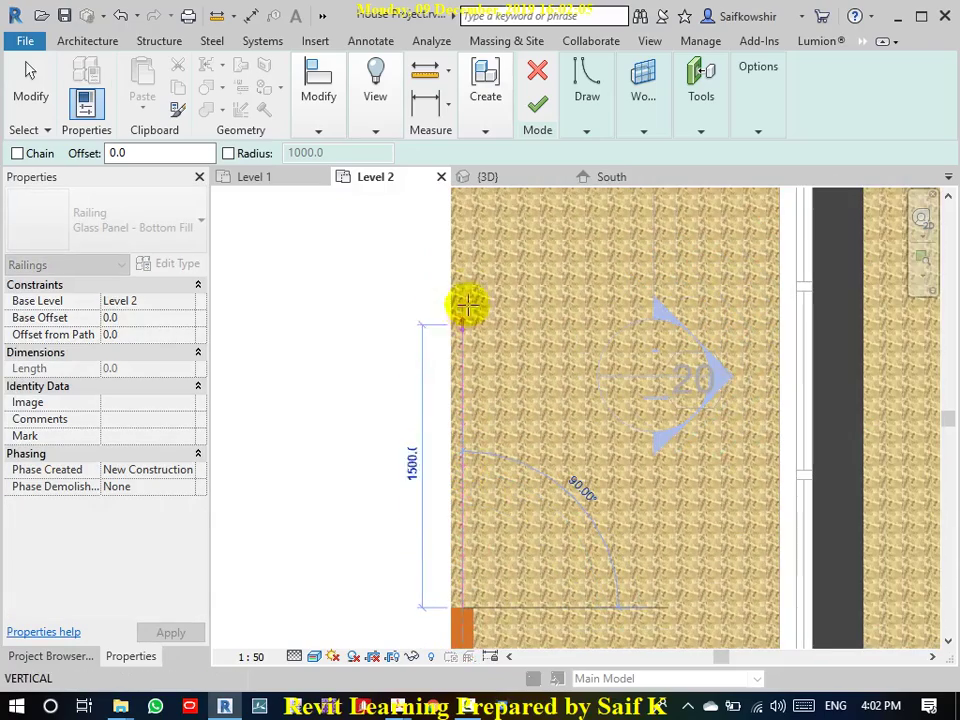
pyautogui.moveTo(487, 281); pyautogui.dragTo(467, 489, button='middle')
pyautogui.scroll(-2, 485, 400)
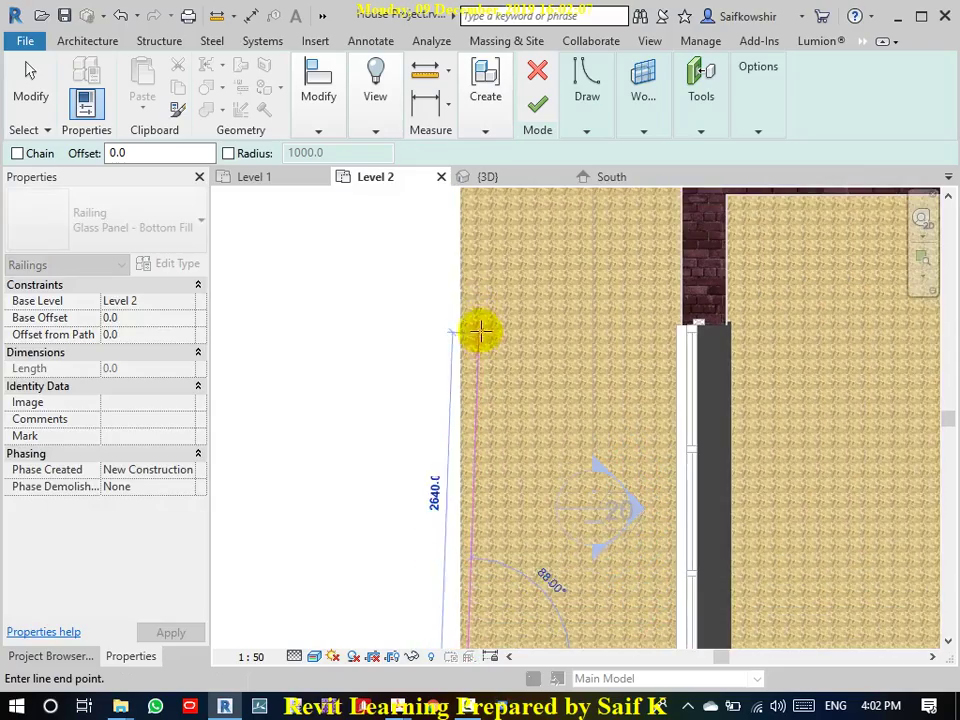
pyautogui.moveTo(477, 236); pyautogui.dragTo(486, 426, button='middle')
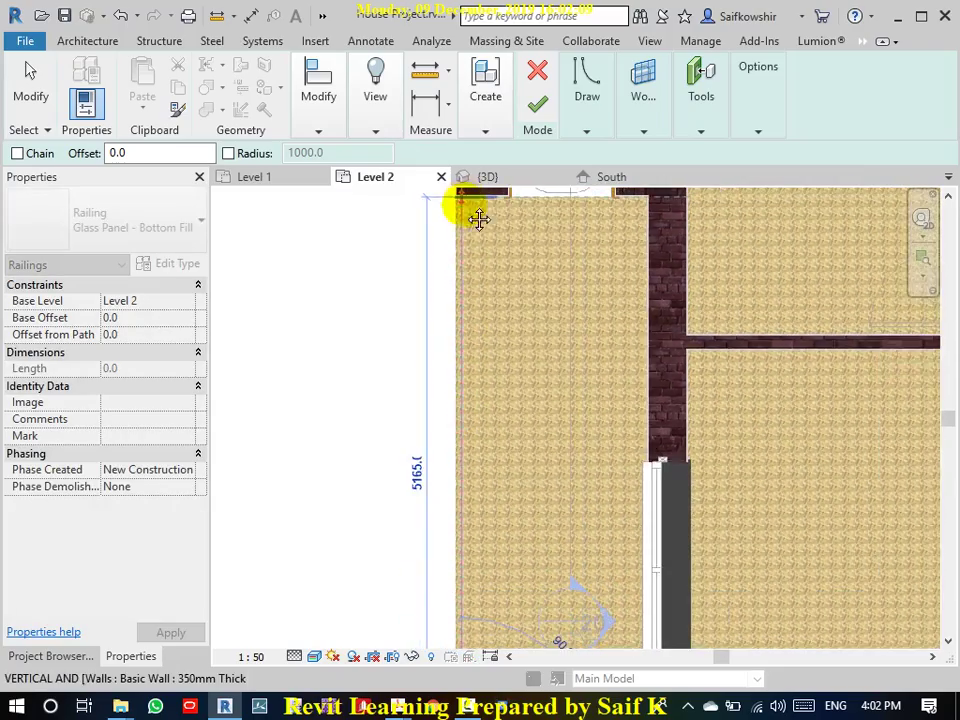
pyautogui.moveTo(476, 216); pyautogui.dragTo(460, 290, button='middle')
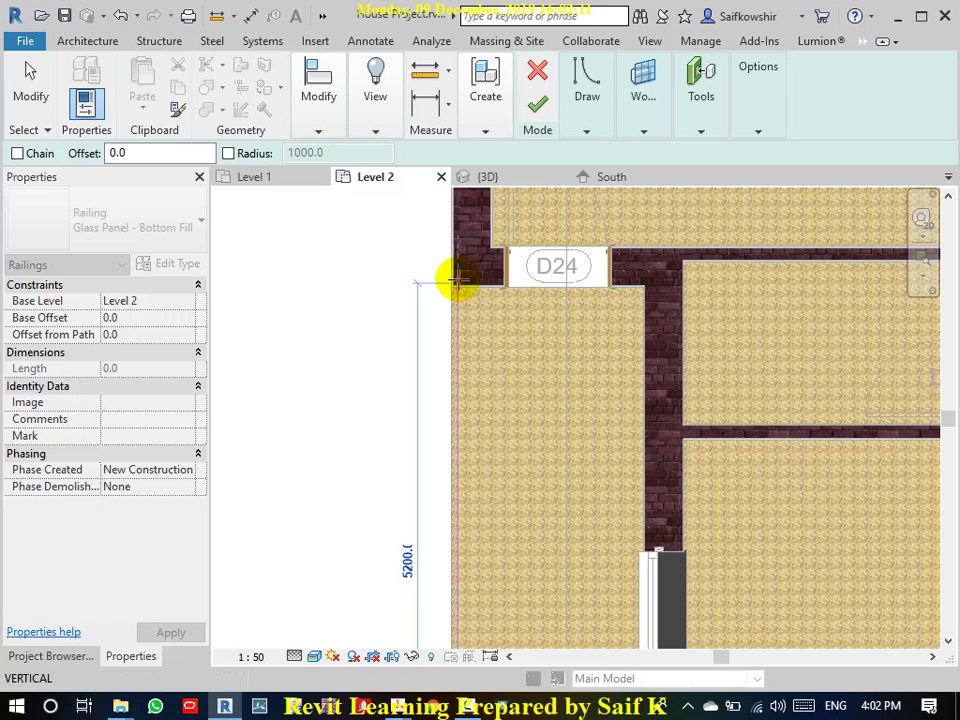
pyautogui.click(456, 281)
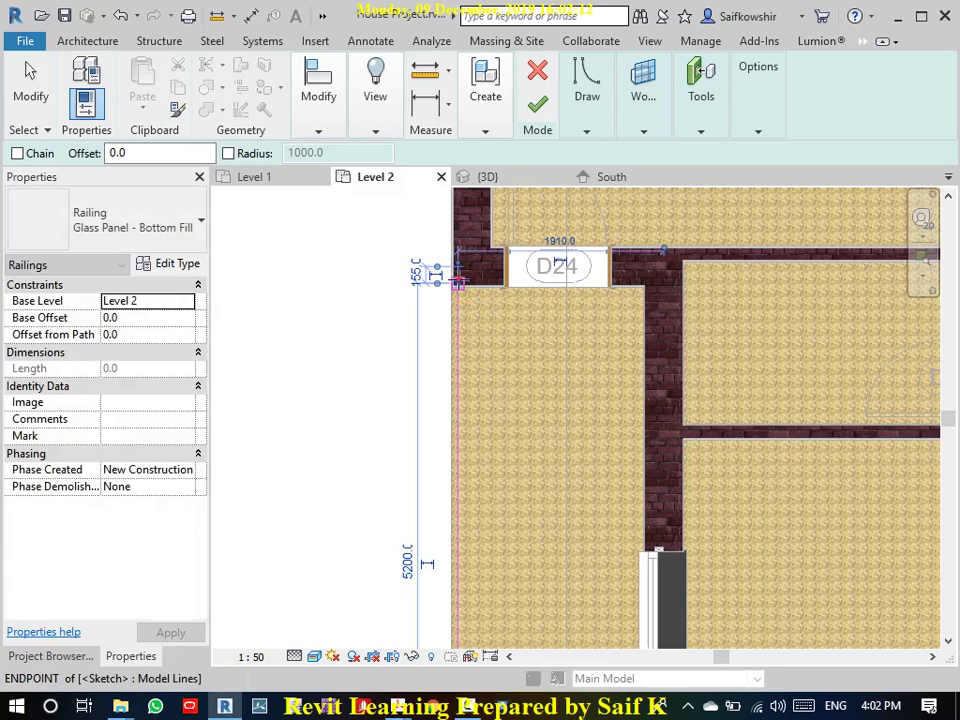
pyautogui.click(538, 108)
pyautogui.click(362, 356)
# - Switch to the {3D} view and zoom and pan to centre the house's balcony
pyautogui.scroll(-5, 375, 352)
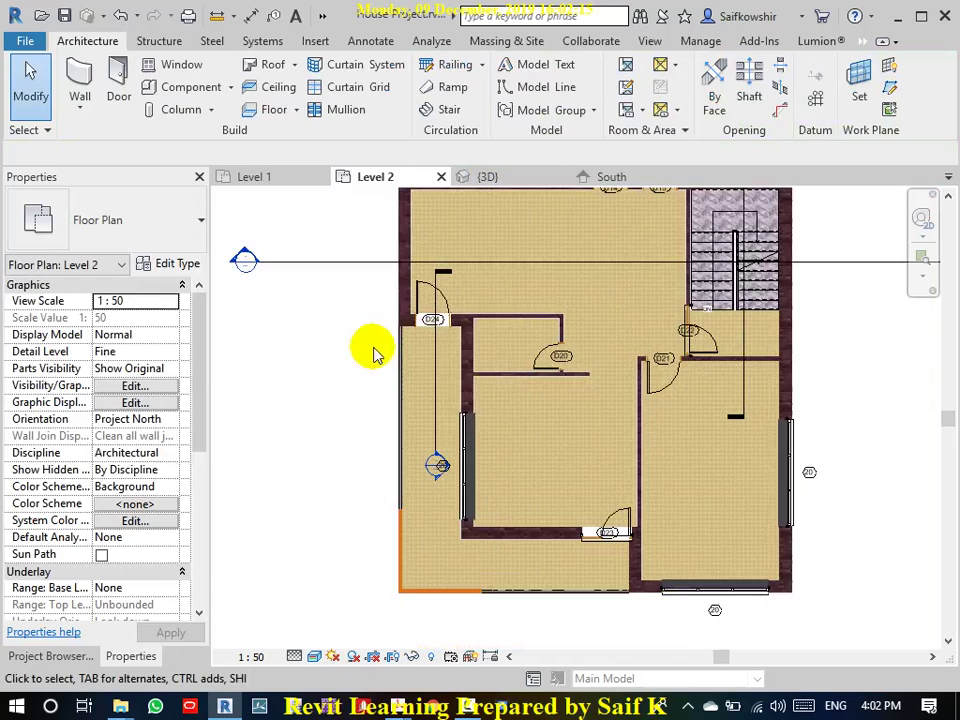
pyautogui.click(649, 41)
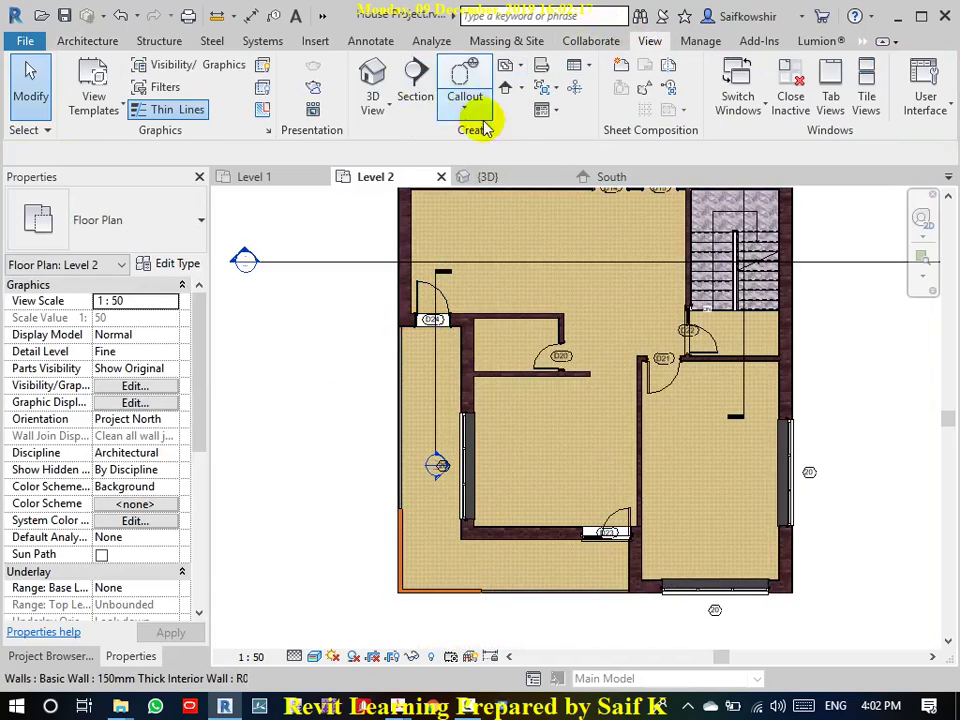
pyautogui.click(514, 182)
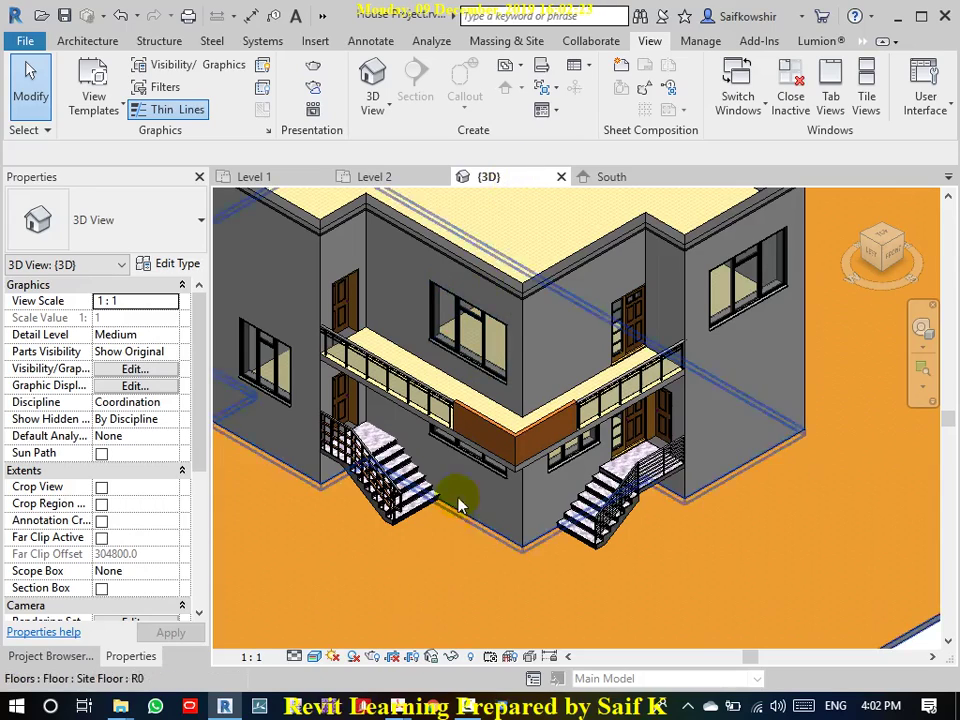
pyautogui.scroll(2, 495, 420)
pyautogui.scroll(2, 560, 430)
pyautogui.scroll(-1, 680, 395)
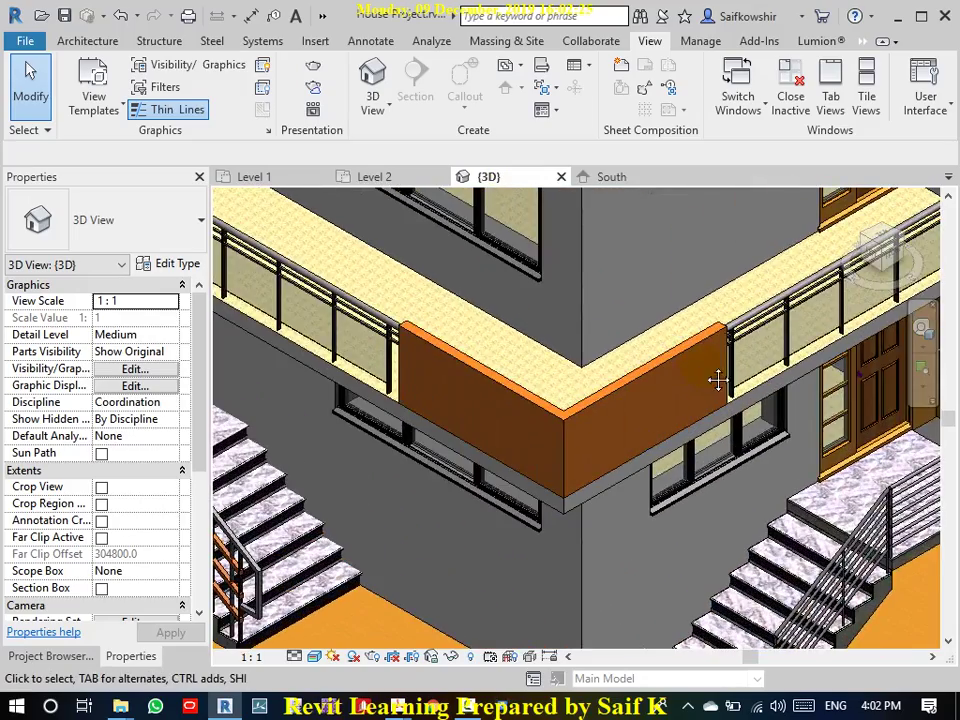
pyautogui.scroll(-1, 715, 420)
pyautogui.scroll(-1, 713, 450)
pyautogui.scroll(-1, 676, 452)
pyautogui.scroll(-1, 676, 452)
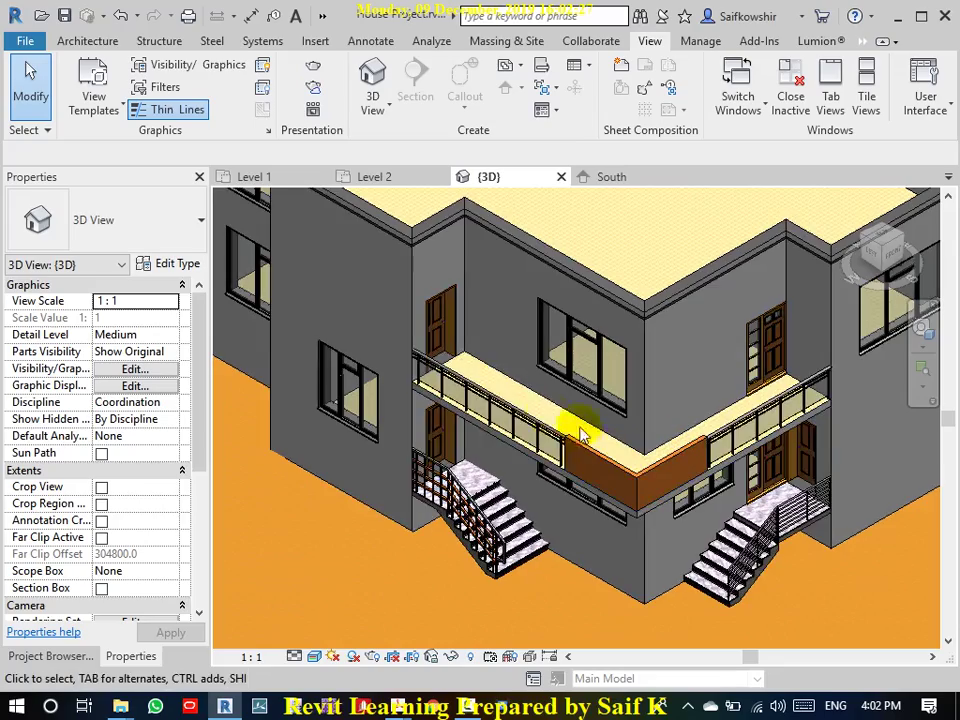
pyautogui.moveTo(508, 396)
pyautogui.mouseDown(button='middle')
pyautogui.moveTo(606, 386)
pyautogui.moveTo(771, 578)
pyautogui.mouseUp(button='middle')
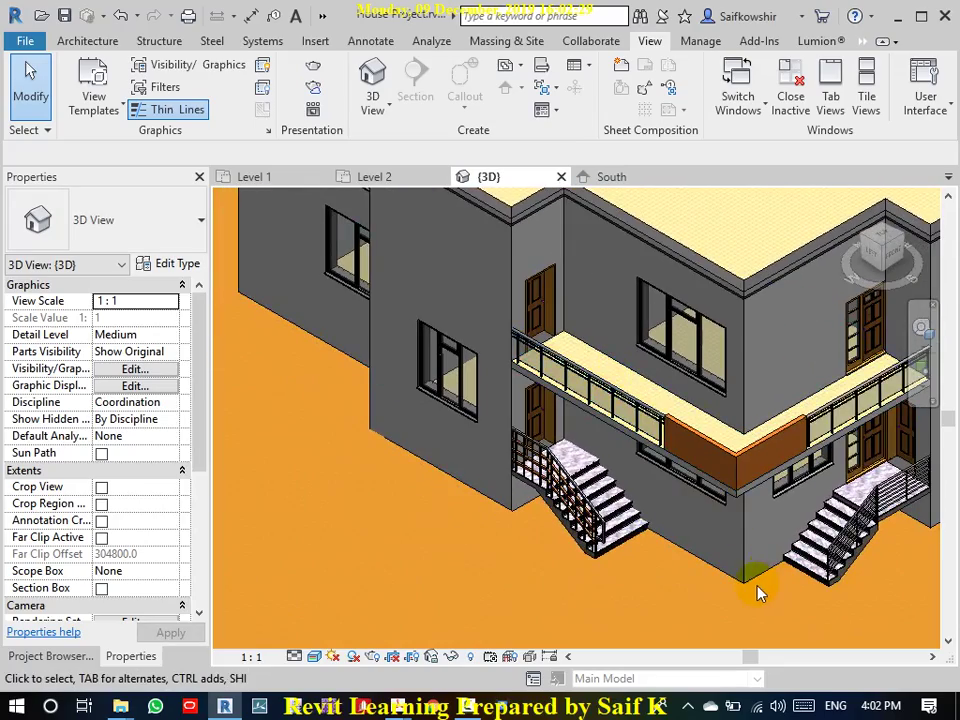
pyautogui.scroll(1, 703, 532)
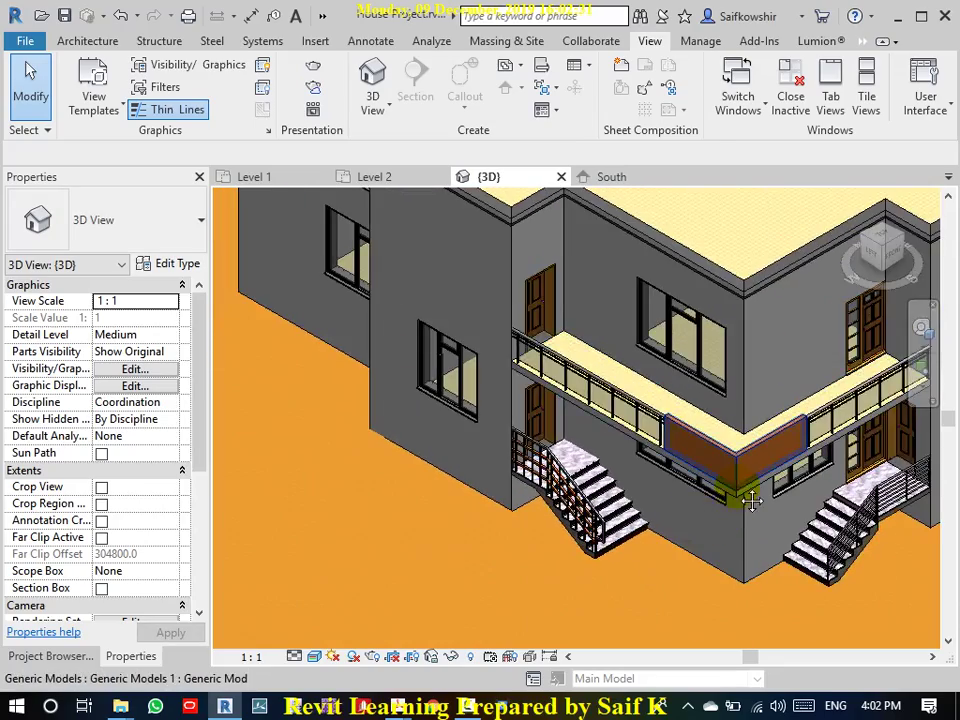
pyautogui.scroll(1, 707, 505)
pyautogui.scroll(1, 710, 475)
pyautogui.scroll(1, 716, 462)
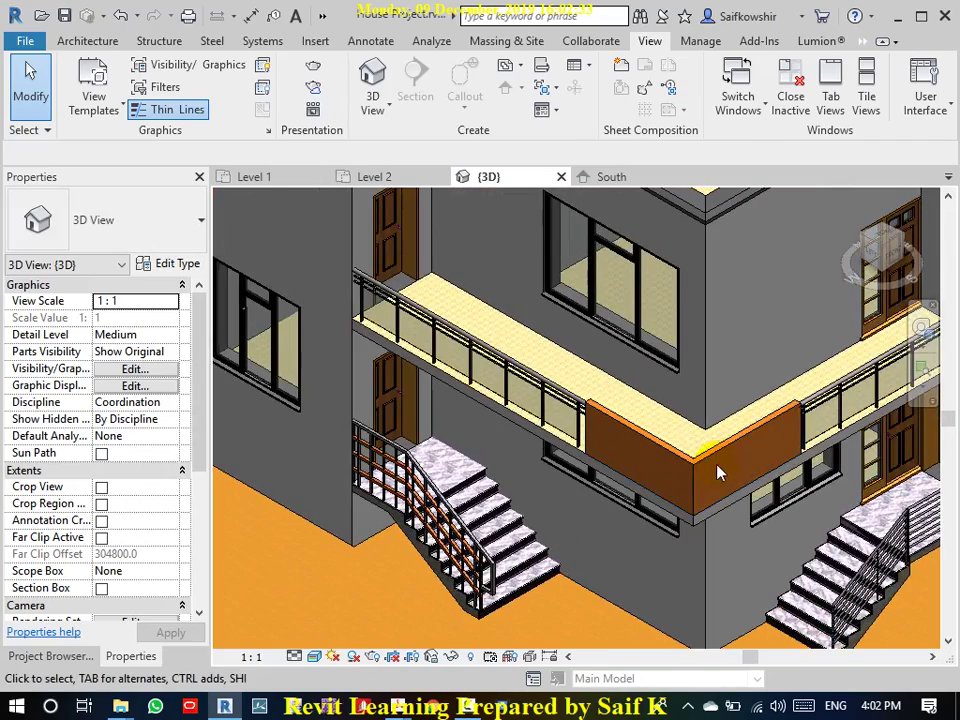
# - Select the orange balcony parapet to inspect it, then clear the selection
pyautogui.click(738, 470)
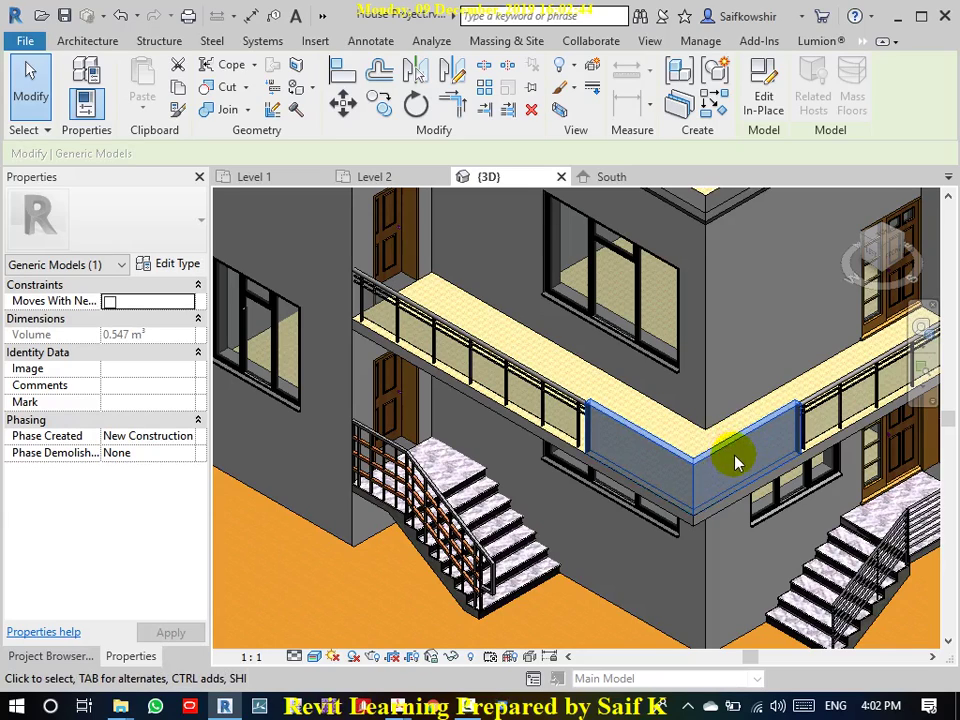
pyautogui.scroll(-2, 735, 462)
pyautogui.scroll(1, 735, 460)
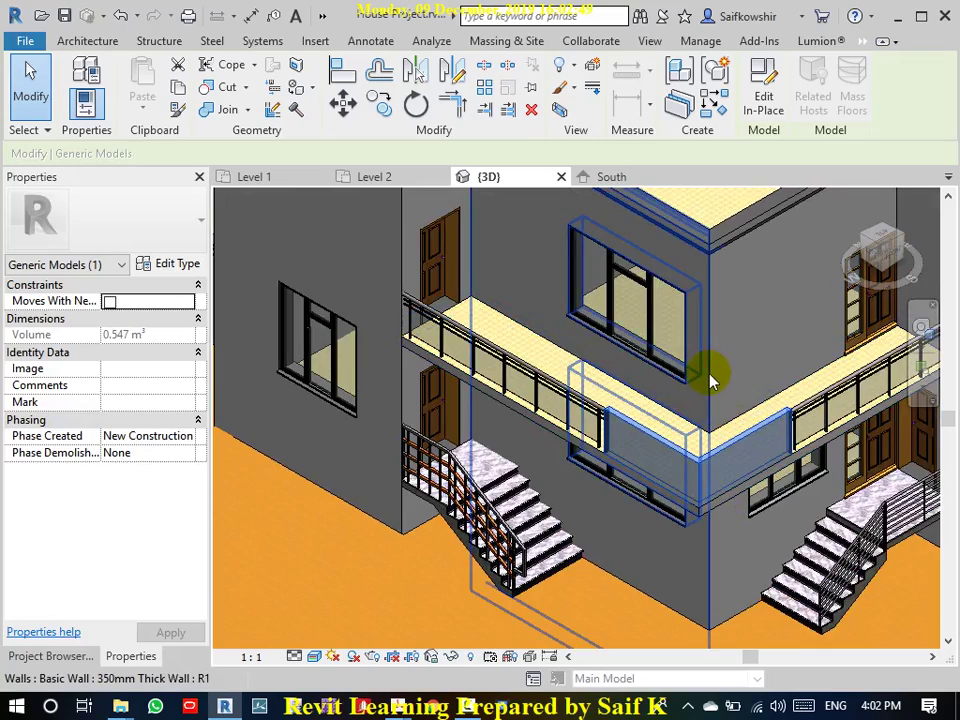
pyautogui.scroll(-2, 711, 379)
pyautogui.moveTo(733, 379); pyautogui.dragTo(627, 433, button='middle')
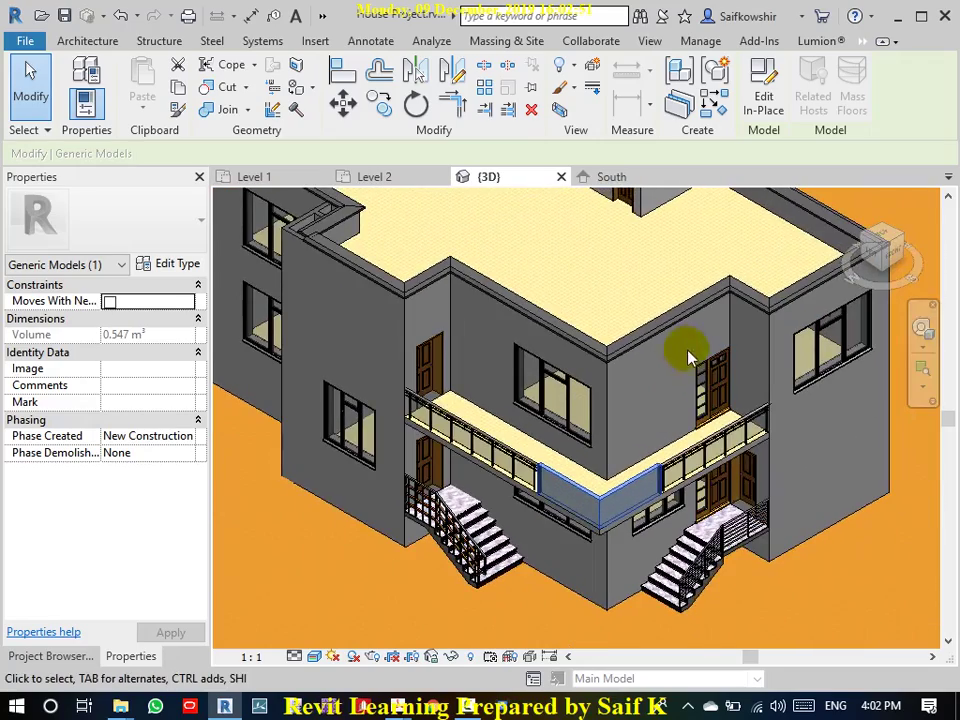
pyautogui.press('Escape')
# - Select the right-side exterior wall to inspect it, then clear the selection
pyautogui.click(776, 362)
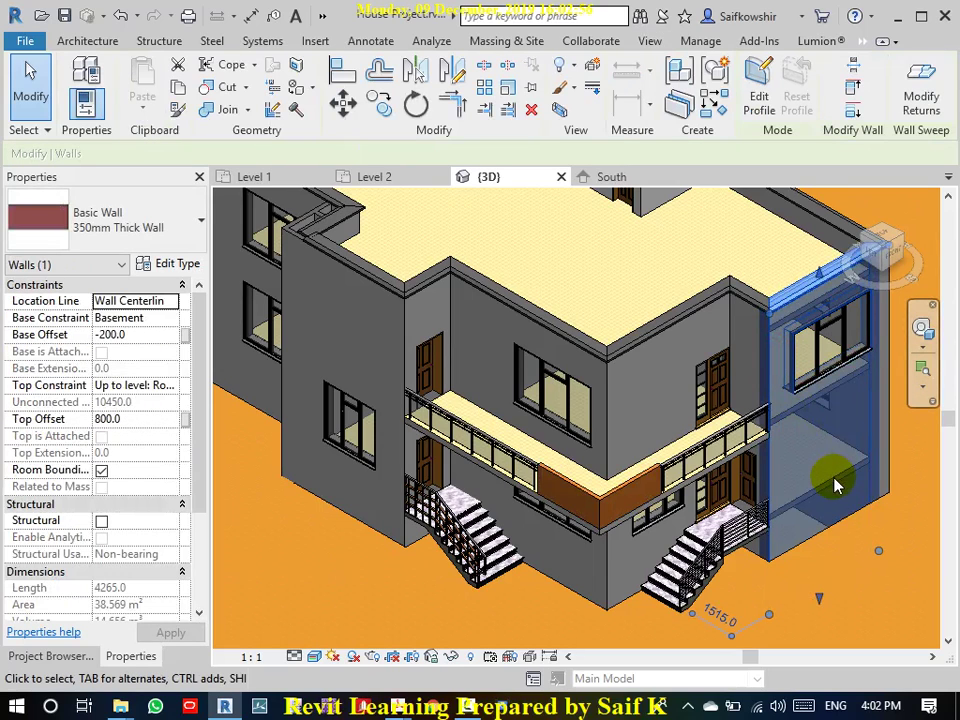
pyautogui.scroll(-1, 836, 485)
pyautogui.scroll(-2, 842, 476)
pyautogui.scroll(-2, 823, 458)
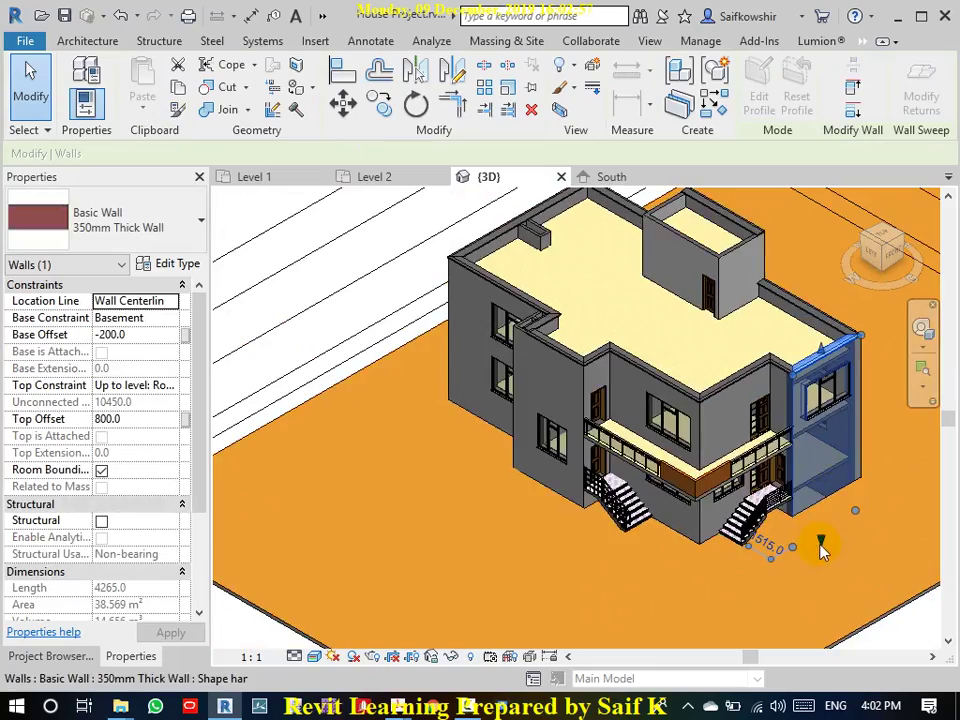
pyautogui.moveTo(823, 549); pyautogui.dragTo(714, 425, button='middle')
pyautogui.press('Escape')
pyautogui.scroll(-2, 797, 497)
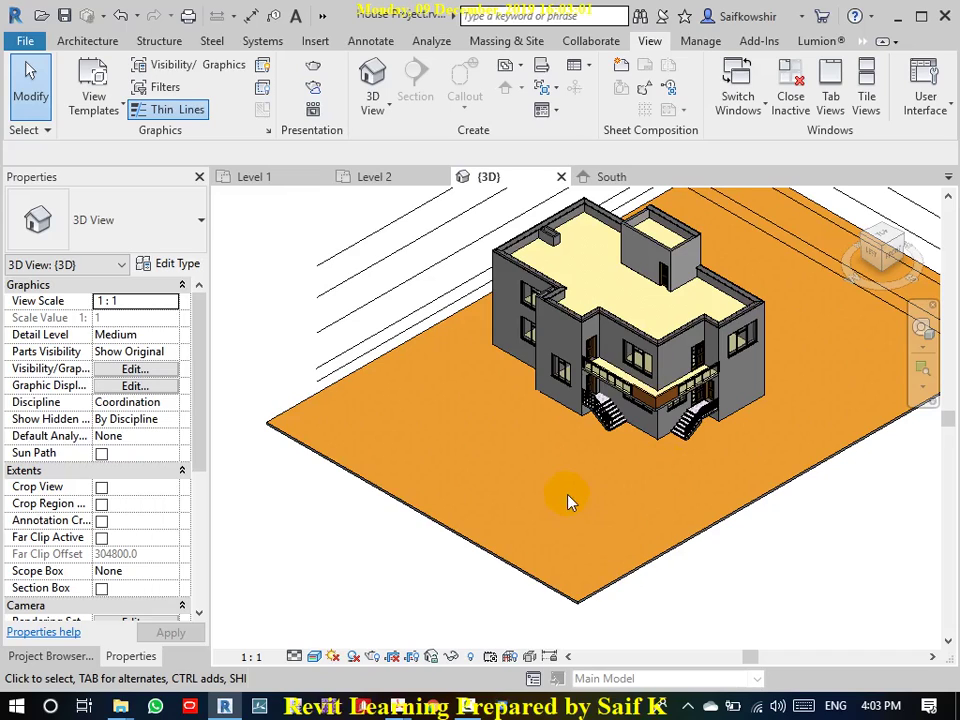
# - Open the Level 1 floor plan and start the Wall tool
pyautogui.click(64, 657)
pyautogui.doubleClick(84, 262)
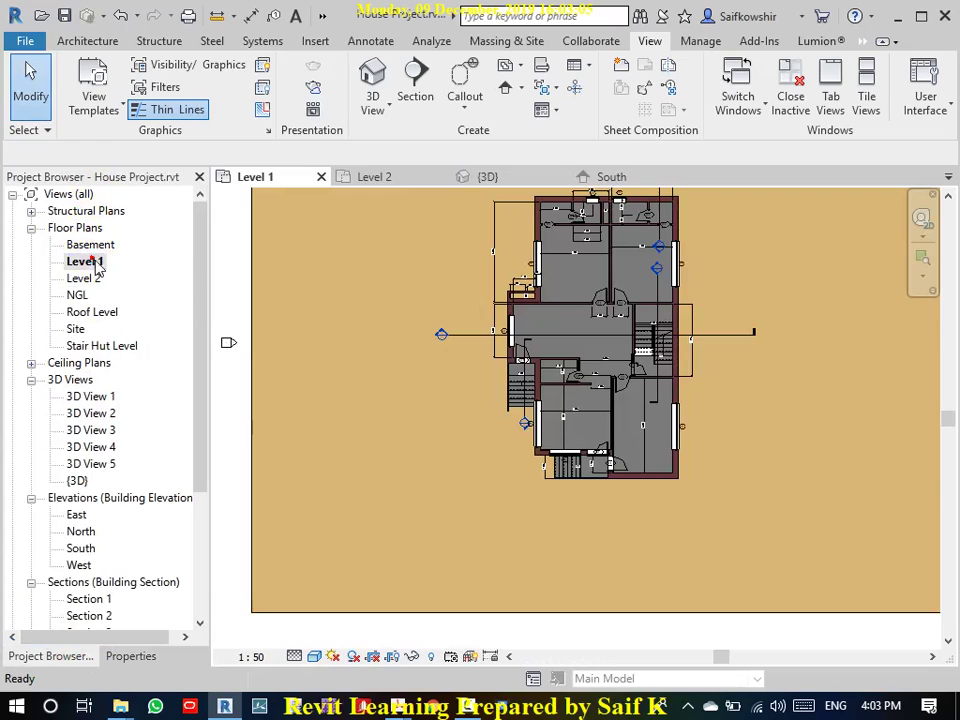
pyautogui.click(85, 41)
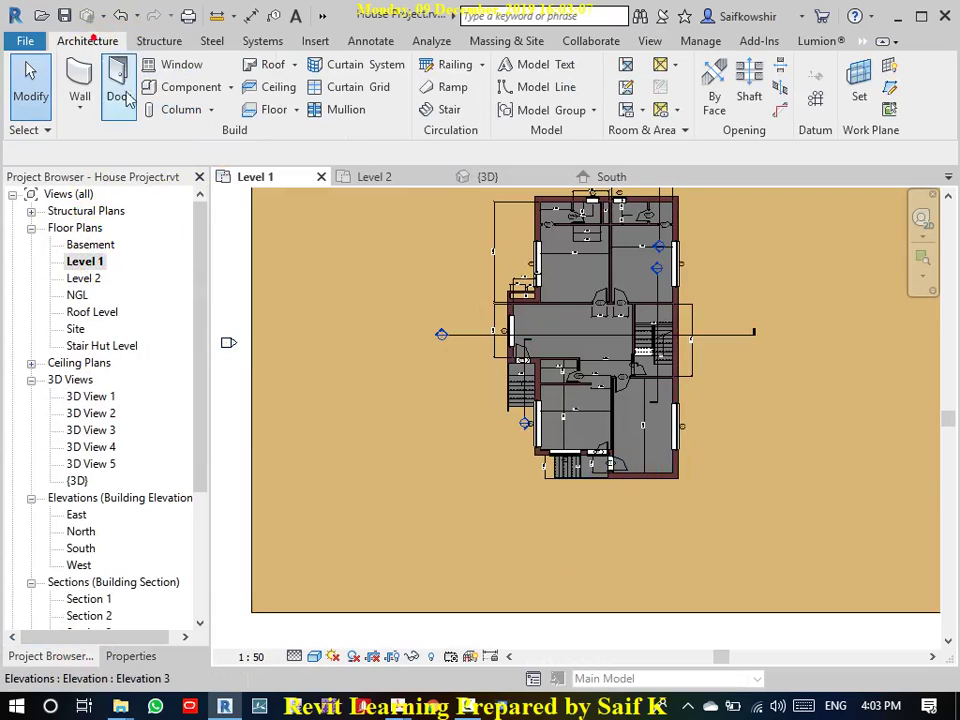
pyautogui.click(84, 118)
pyautogui.click(120, 143)
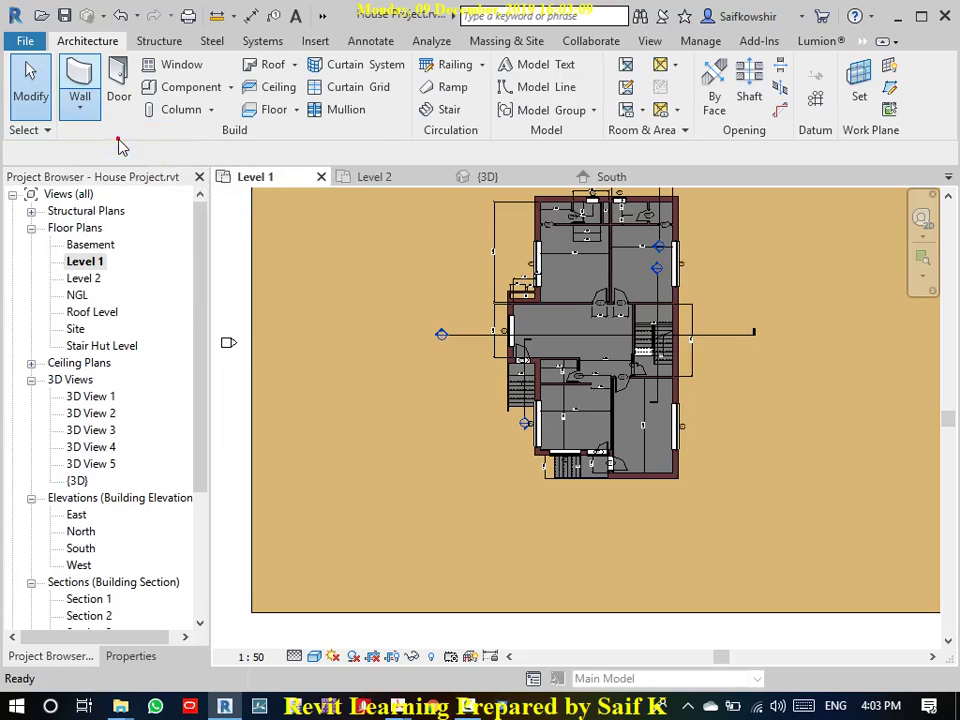
# - Duplicate the Pipe Chase Wall 150mm Thick type as Test Wall 02 and edit its structure
pyautogui.click(110, 656)
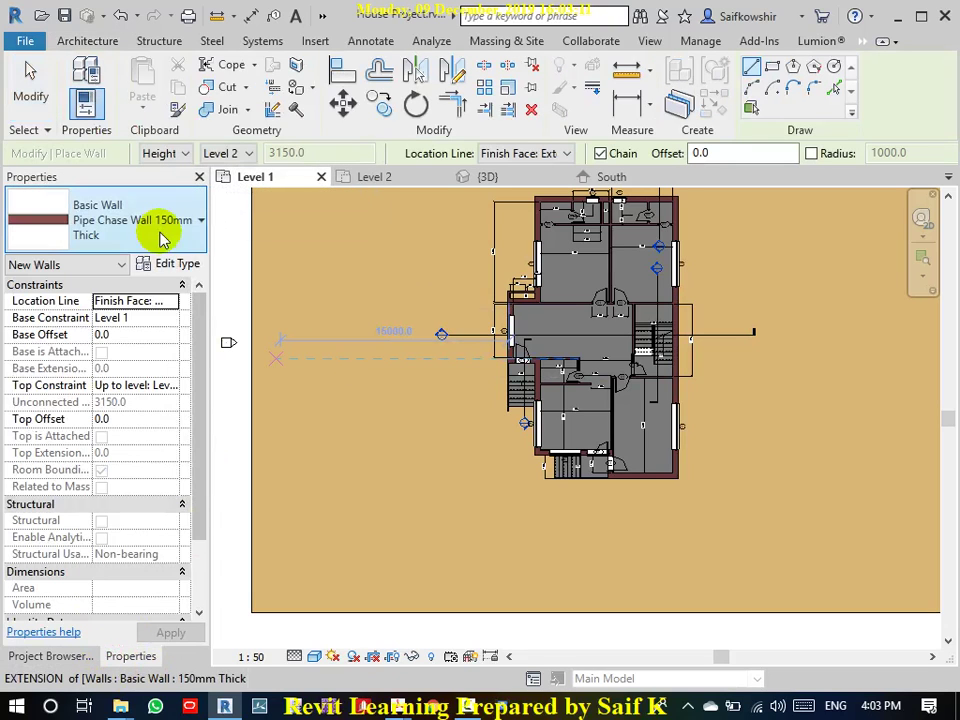
pyautogui.click(180, 265)
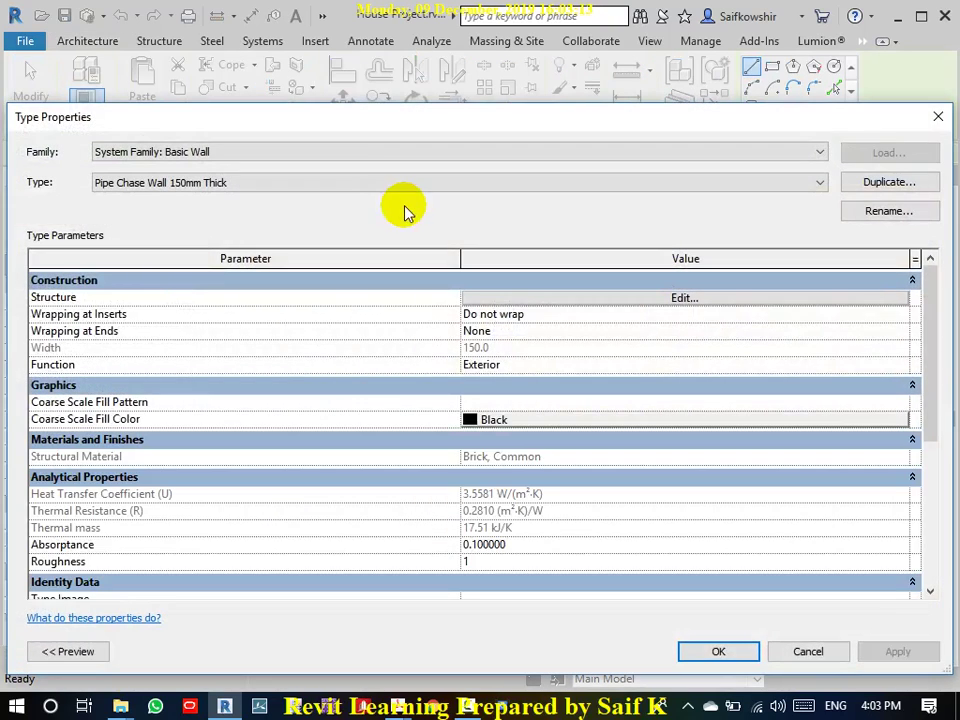
pyautogui.click(889, 184)
pyautogui.write('Test Wall')
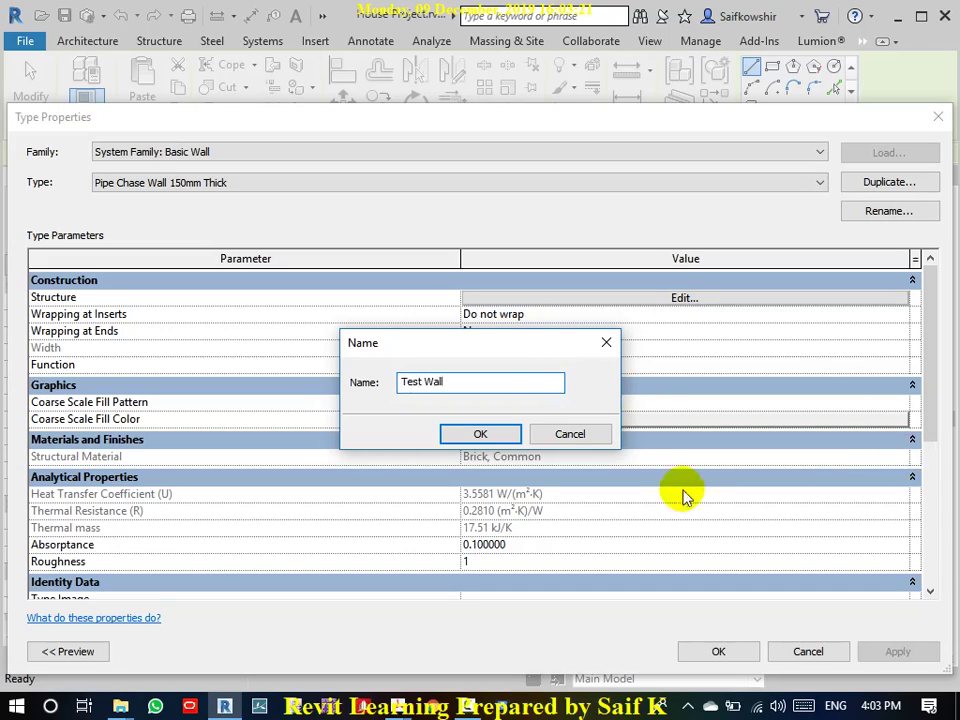
pyautogui.click(518, 438)
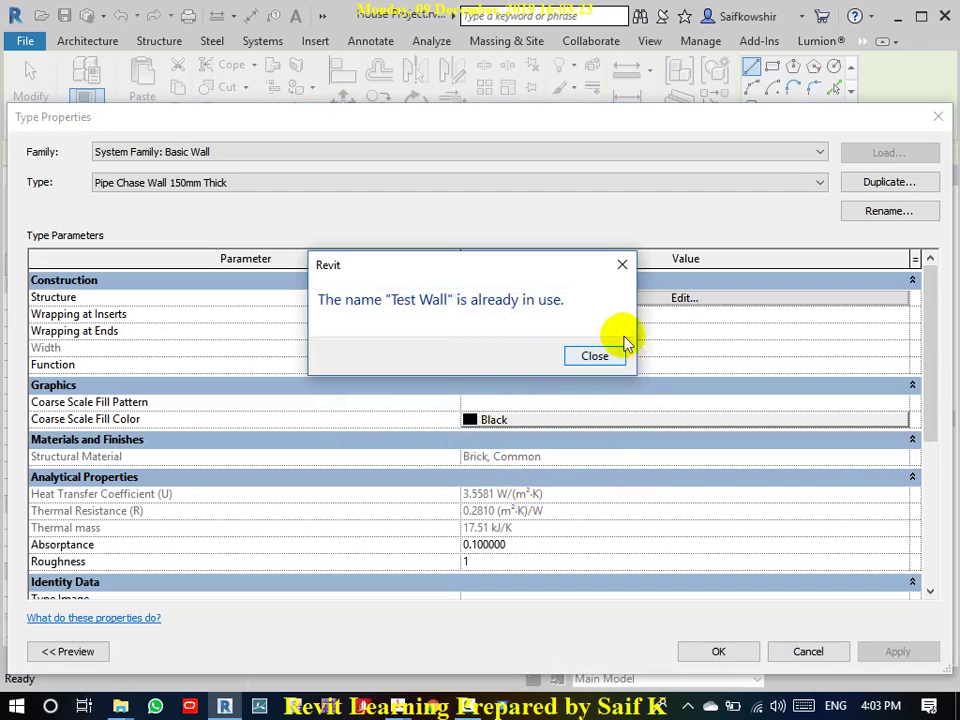
pyautogui.click(620, 268)
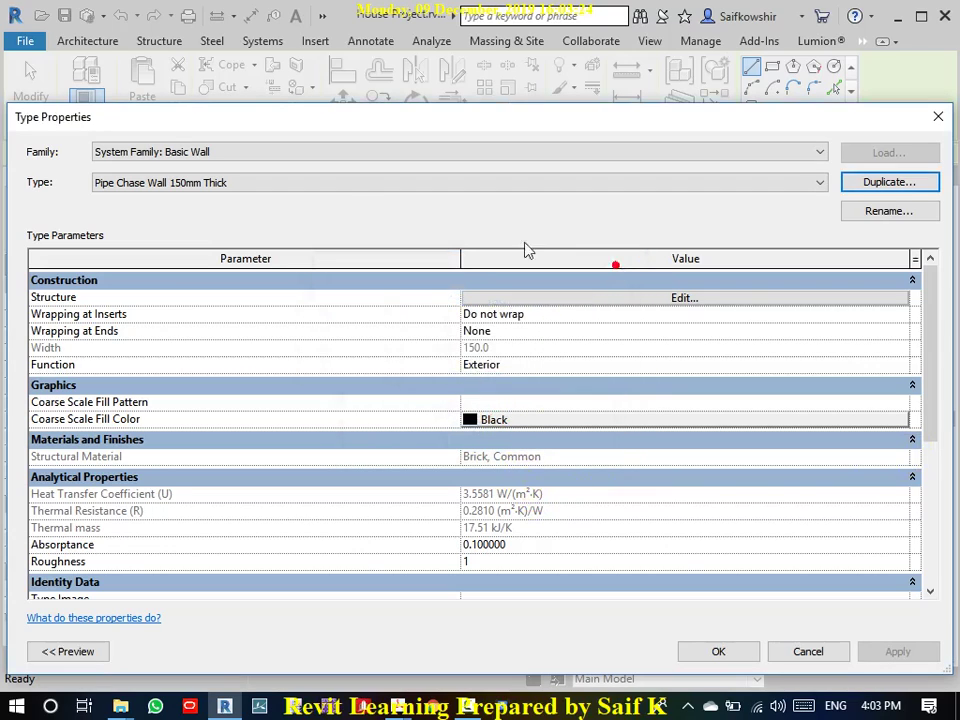
pyautogui.click(889, 182)
pyautogui.write('Test Wall 02')
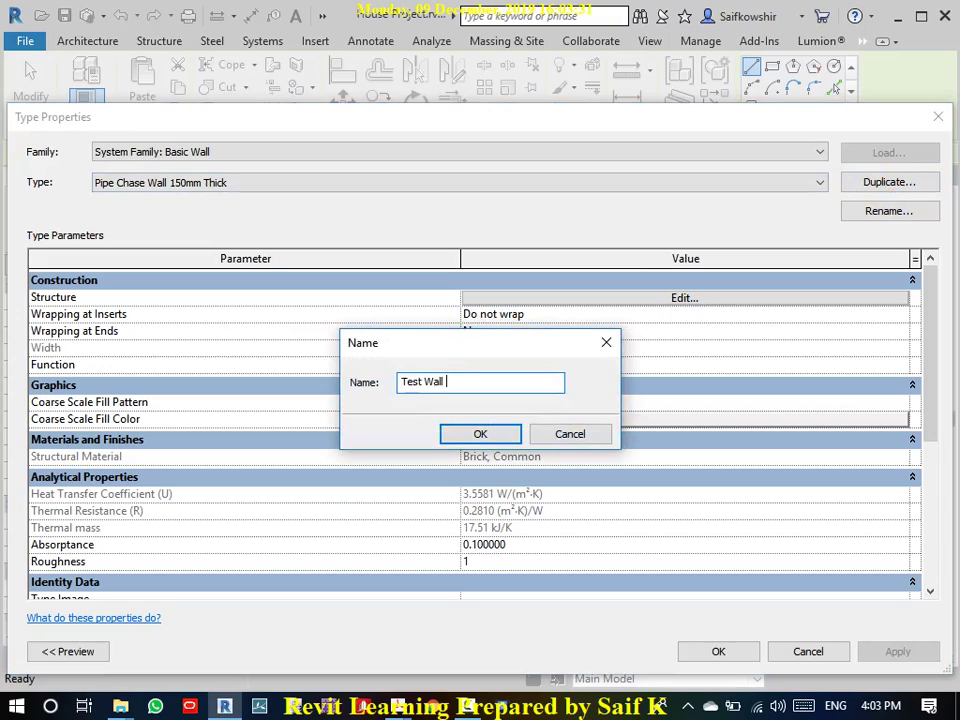
pyautogui.click(480, 433)
pyautogui.click(677, 298)
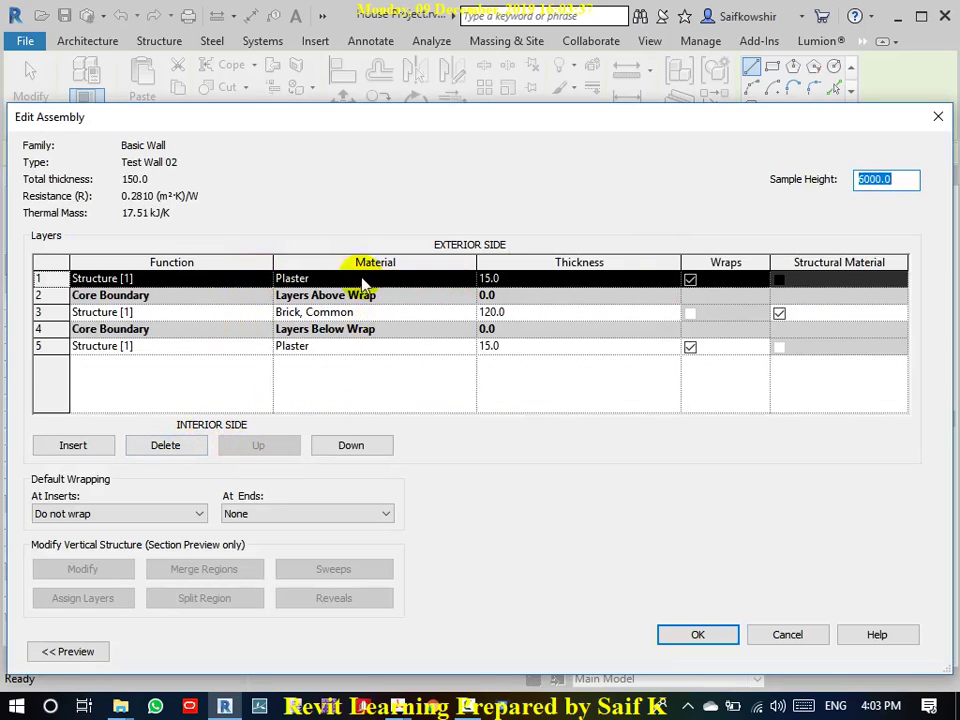
# - Delete both Plaster layers, leaving only the Brick, Common layer
pyautogui.click(184, 446)
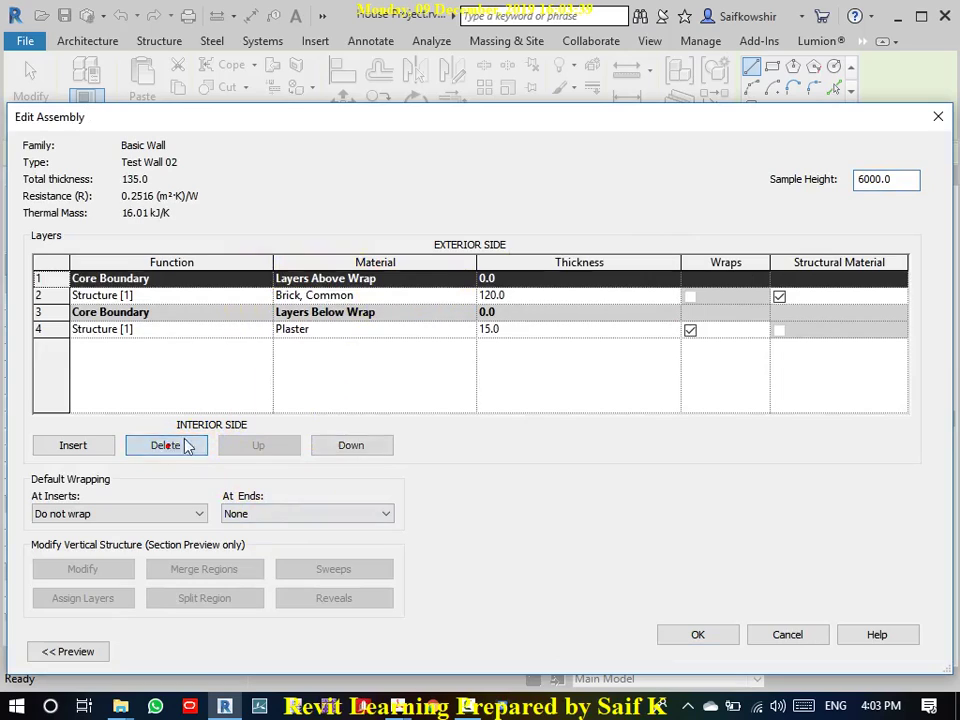
pyautogui.click(349, 294)
pyautogui.click(432, 329)
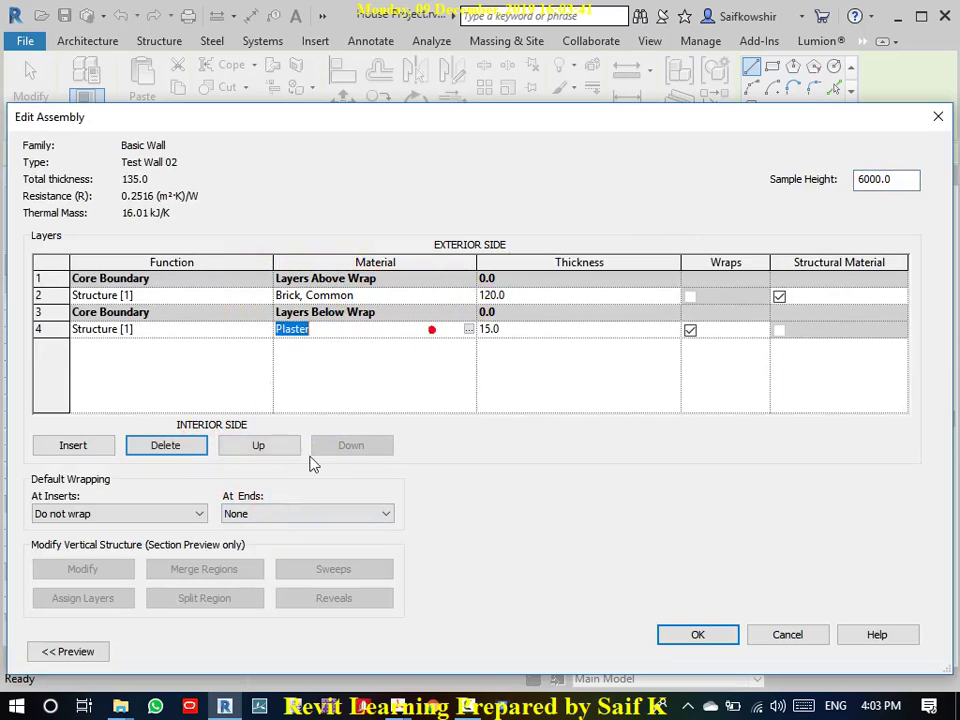
pyautogui.click(186, 447)
# - Assign a new Perforated Wall material, copied from Brick, Common, to the 120-thick layer
pyautogui.click(432, 297)
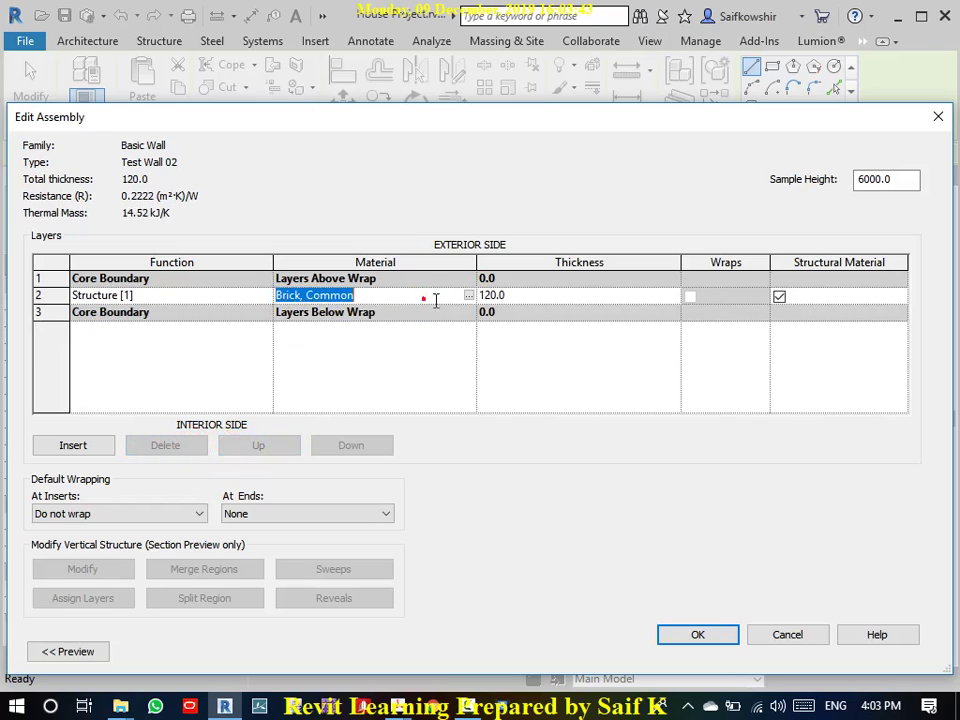
pyautogui.click(469, 296)
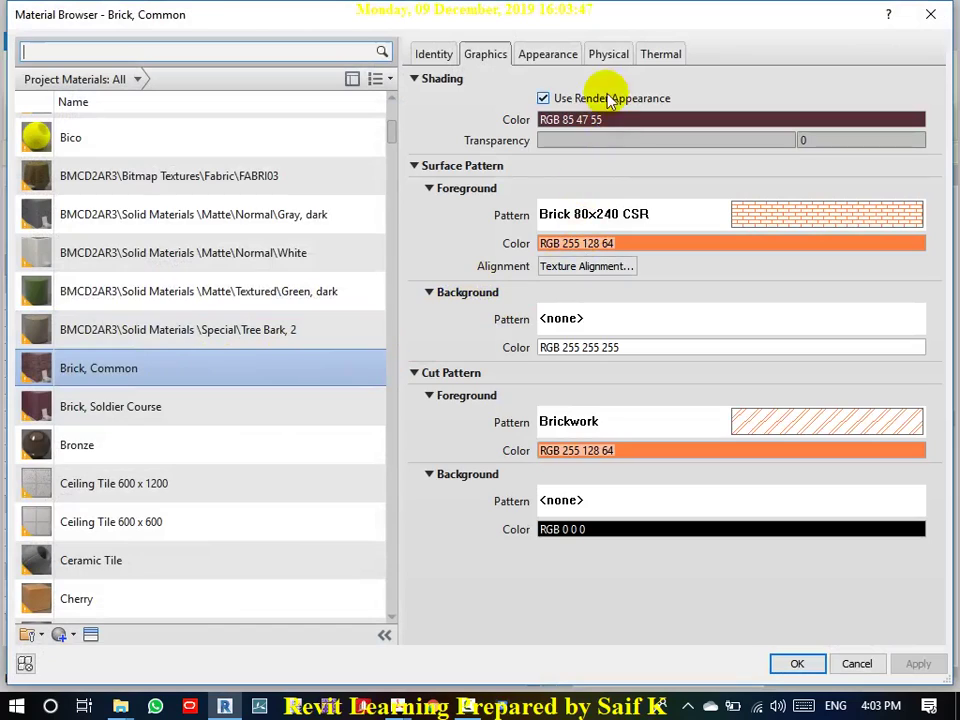
pyautogui.rightClick(209, 368)
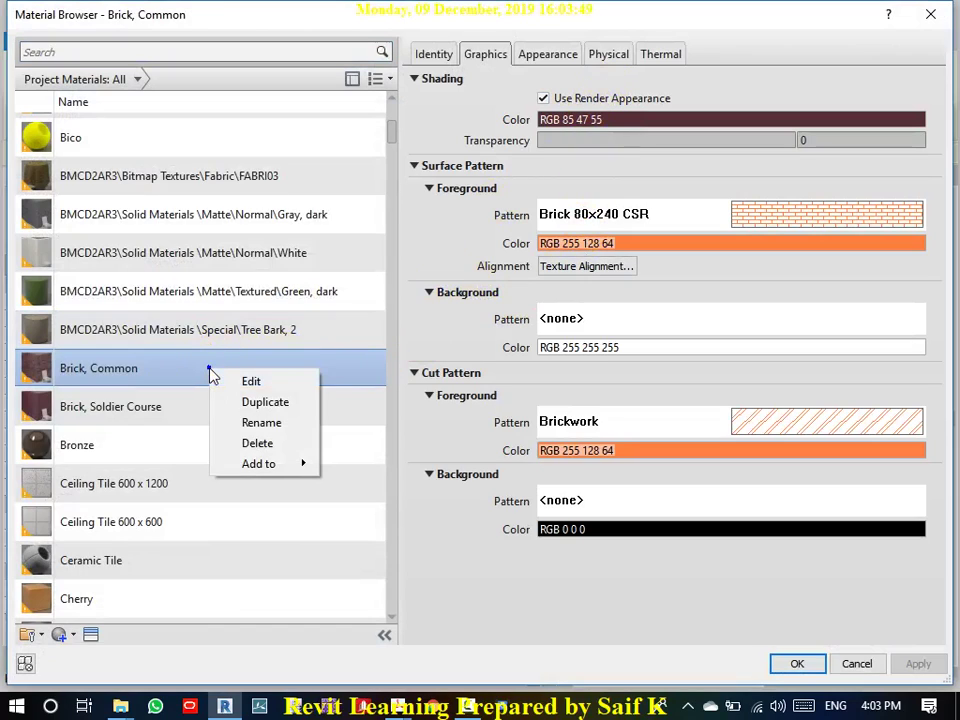
pyautogui.click(252, 403)
pyautogui.write('Perforated Wall')
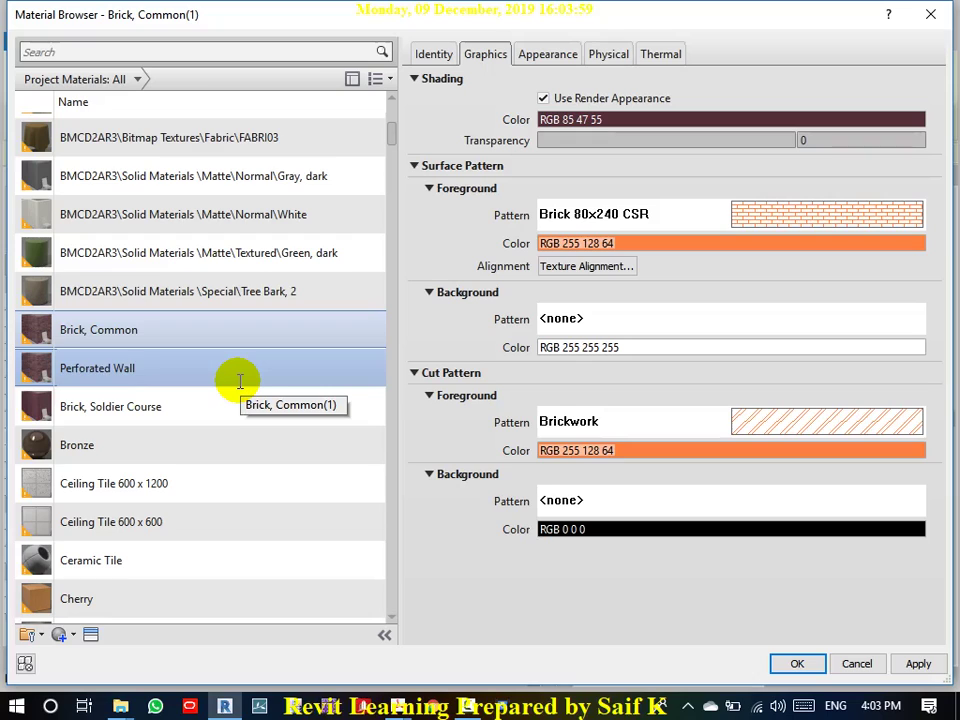
pyautogui.click(30, 370)
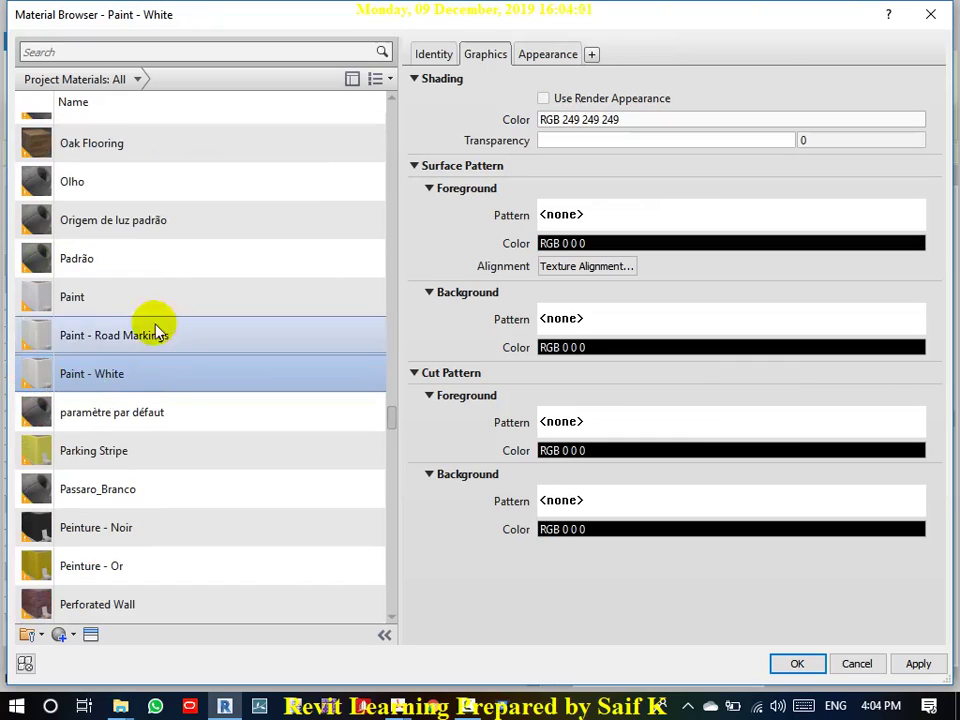
pyautogui.scroll(1, 118, 144)
pyautogui.click(108, 52)
pyautogui.write('per')
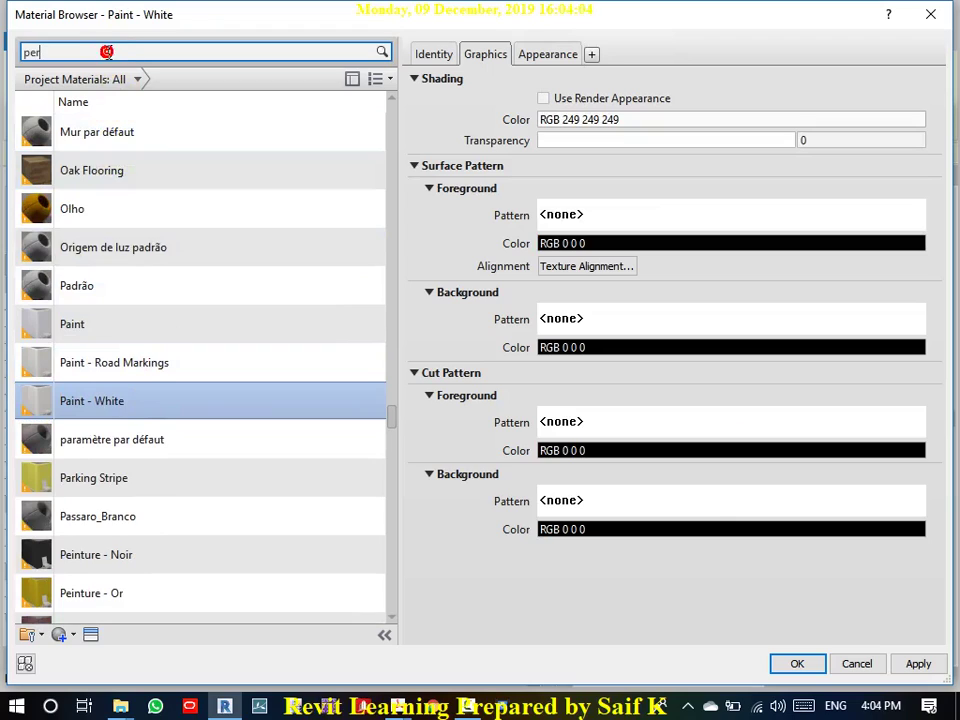
pyautogui.write('forated')
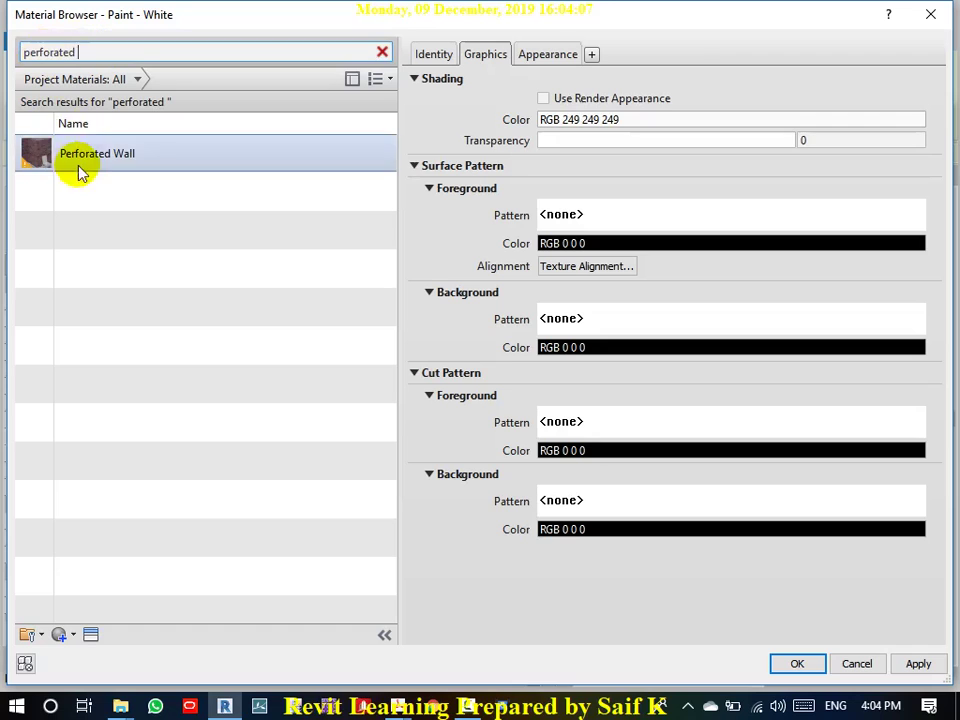
pyautogui.click(106, 160)
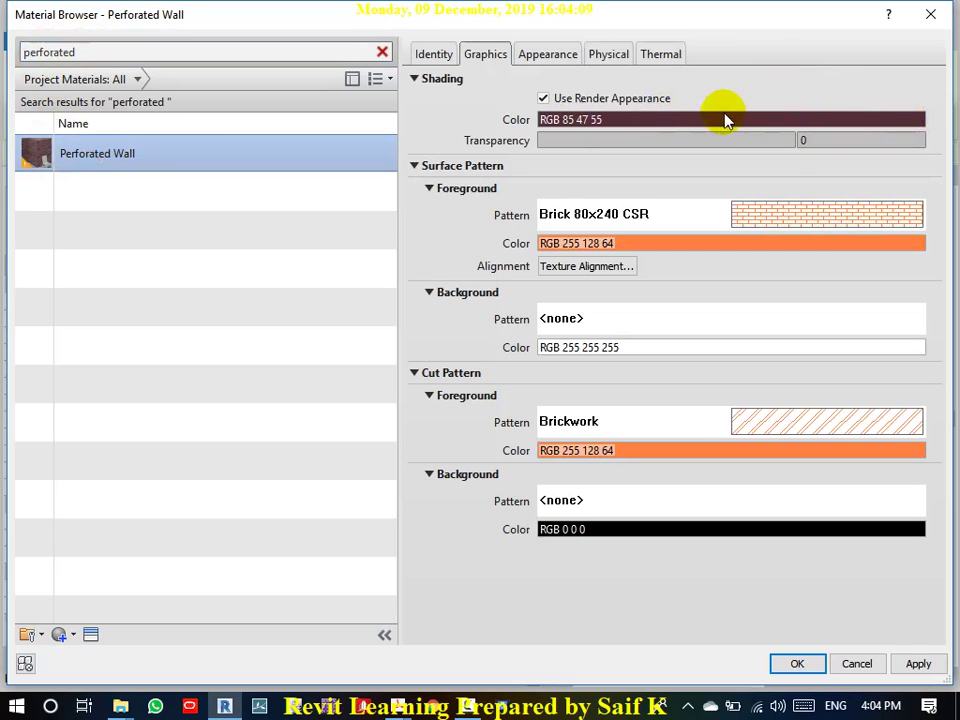
pyautogui.click(798, 664)
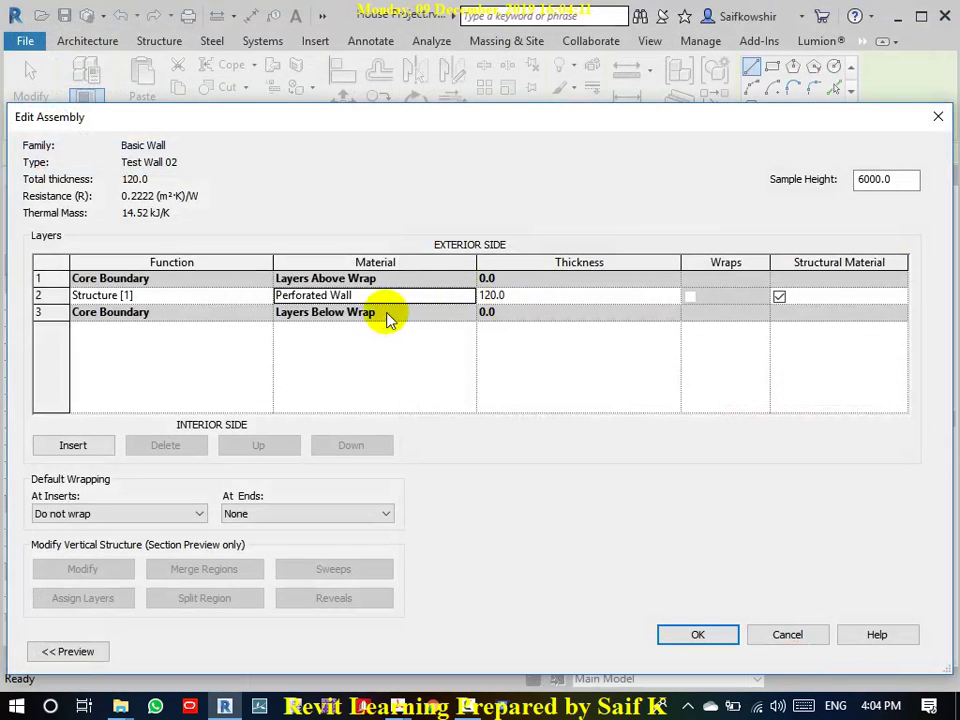
pyautogui.click(722, 632)
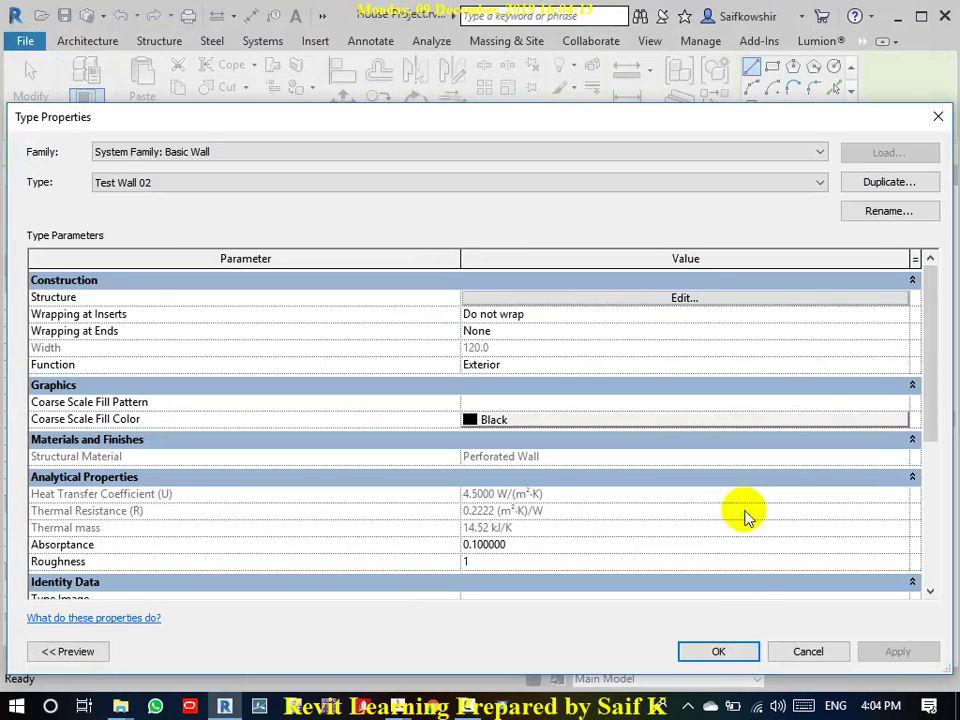
# - Draw a 23000-long Test Wall 02 wall across the site's south edge
pyautogui.click(728, 650)
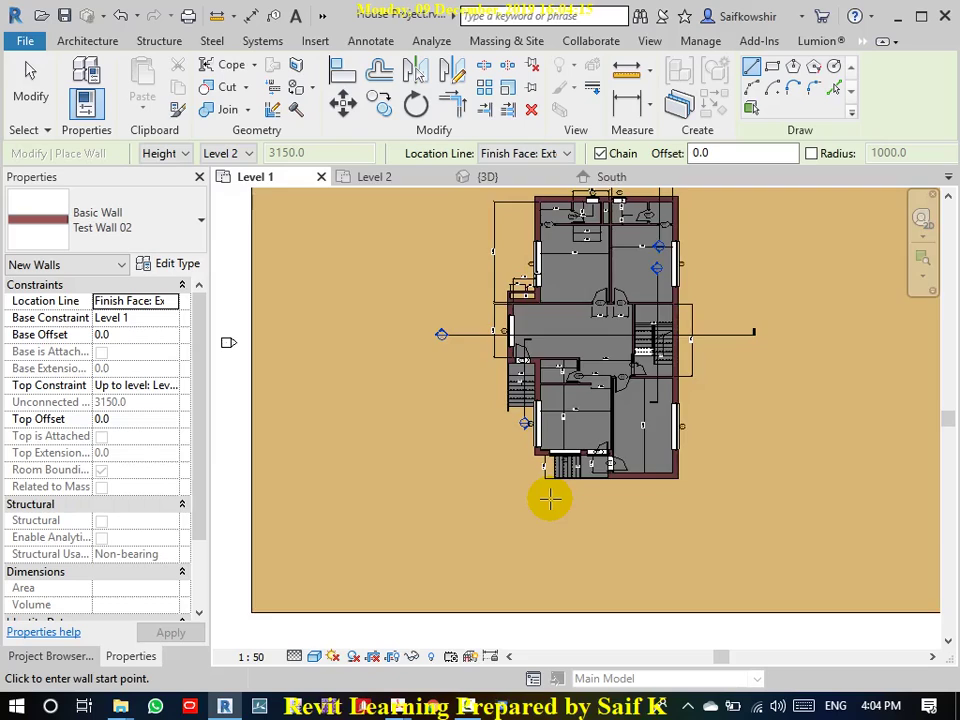
pyautogui.scroll(-2, 551, 497)
pyautogui.moveTo(523, 561)
pyautogui.mouseDown(button='middle')
pyautogui.moveTo(561, 455)
pyautogui.moveTo(512, 439)
pyautogui.mouseUp(button='middle')
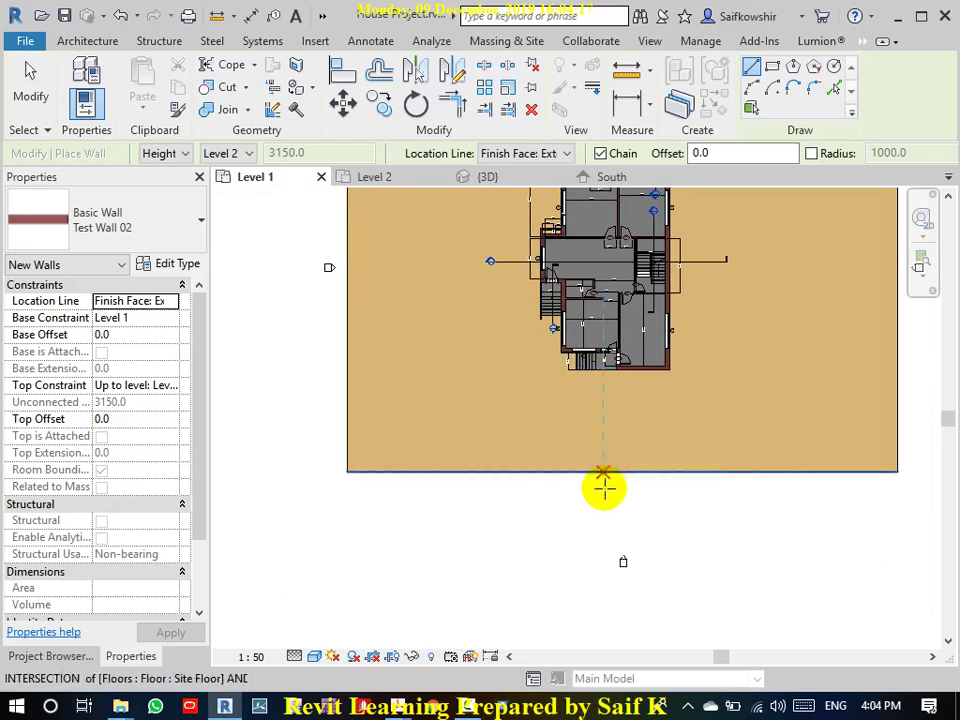
pyautogui.scroll(-1, 604, 488)
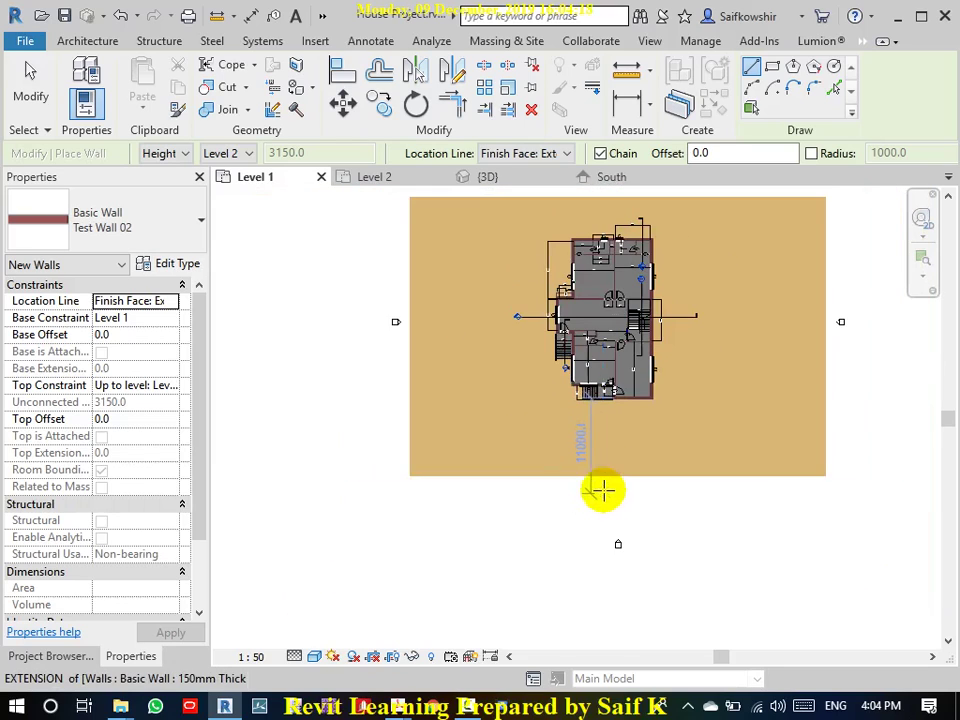
pyautogui.click(691, 435)
pyautogui.click(463, 436)
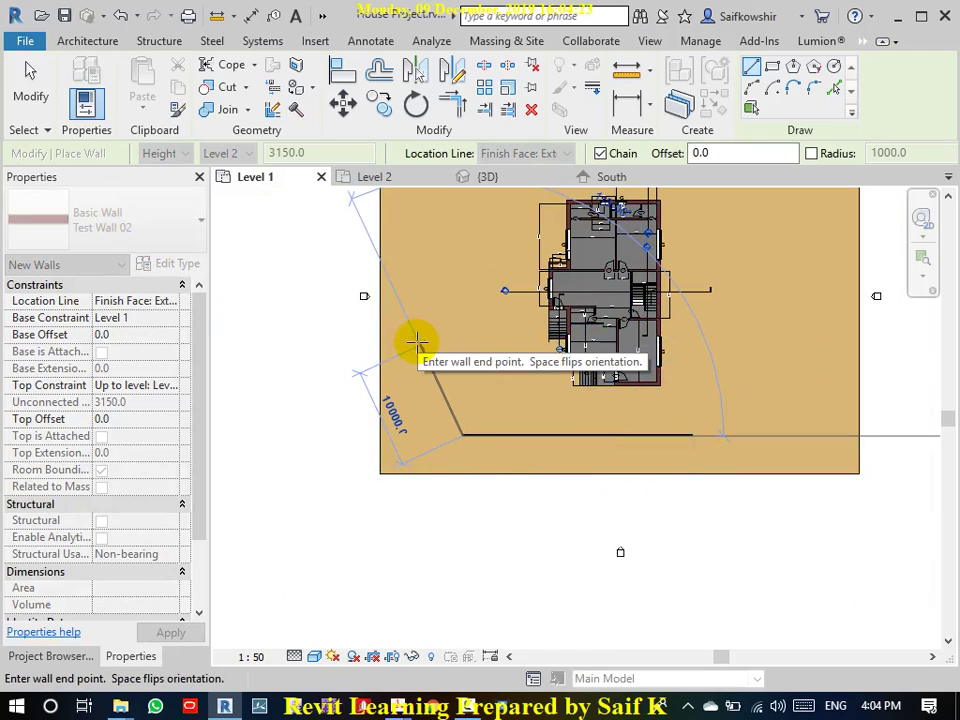
pyautogui.press('Escape')
pyautogui.click(30, 97)
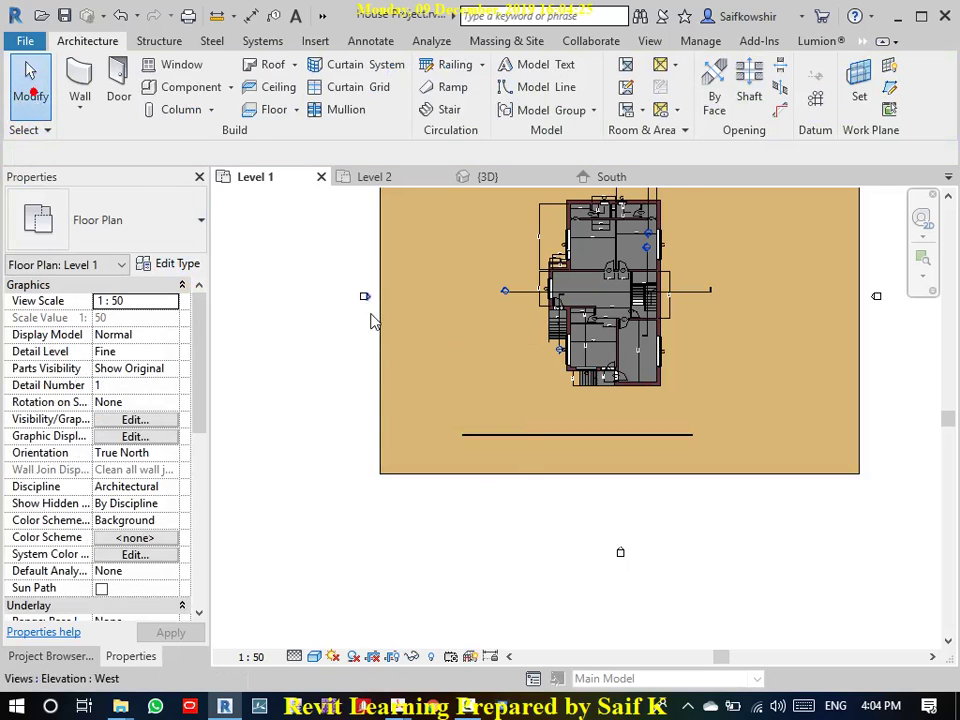
# - Bring up the 3D view types to begin a camera view
pyautogui.scroll(-1, 456, 392)
pyautogui.scroll(1, 456, 392)
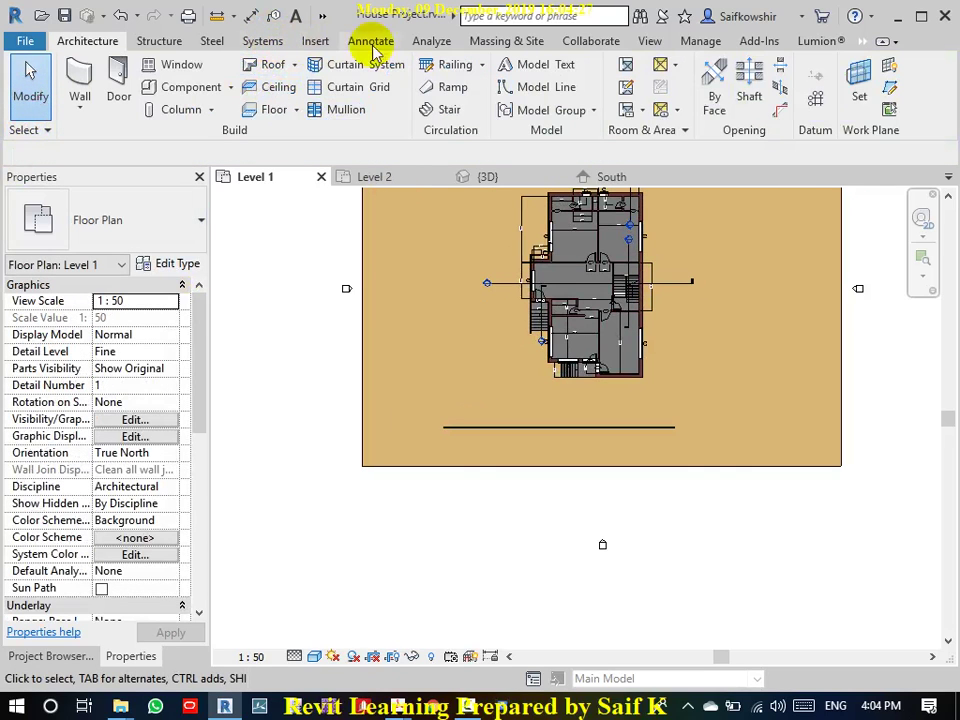
pyautogui.click(647, 41)
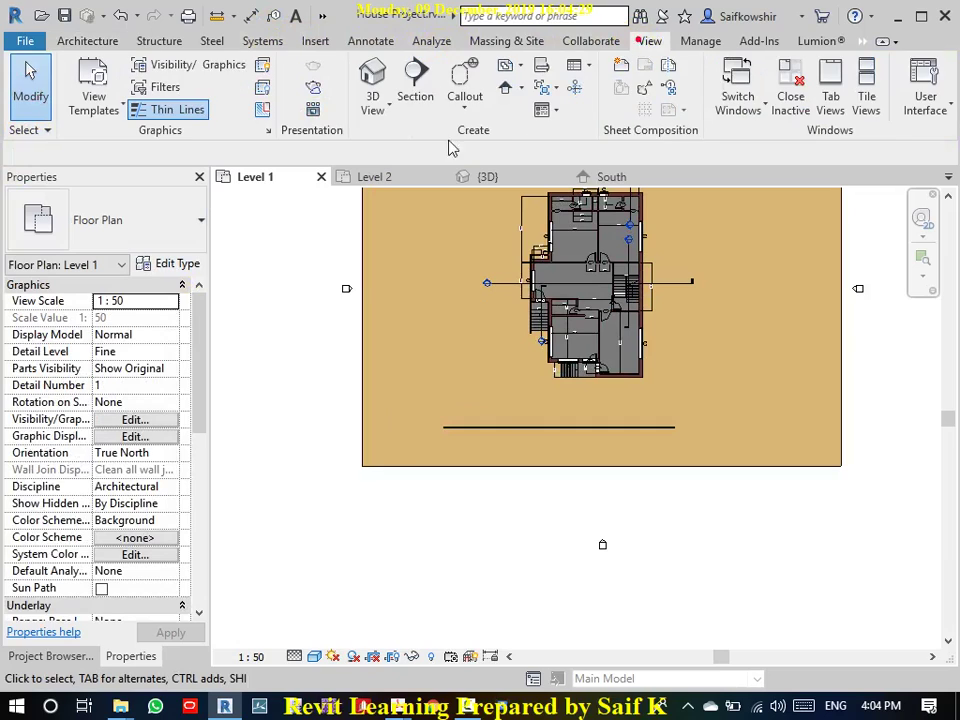
pyautogui.click(372, 100)
# - Place a camera south of the house aimed at it, creating 3D View 6
pyautogui.click(400, 178)
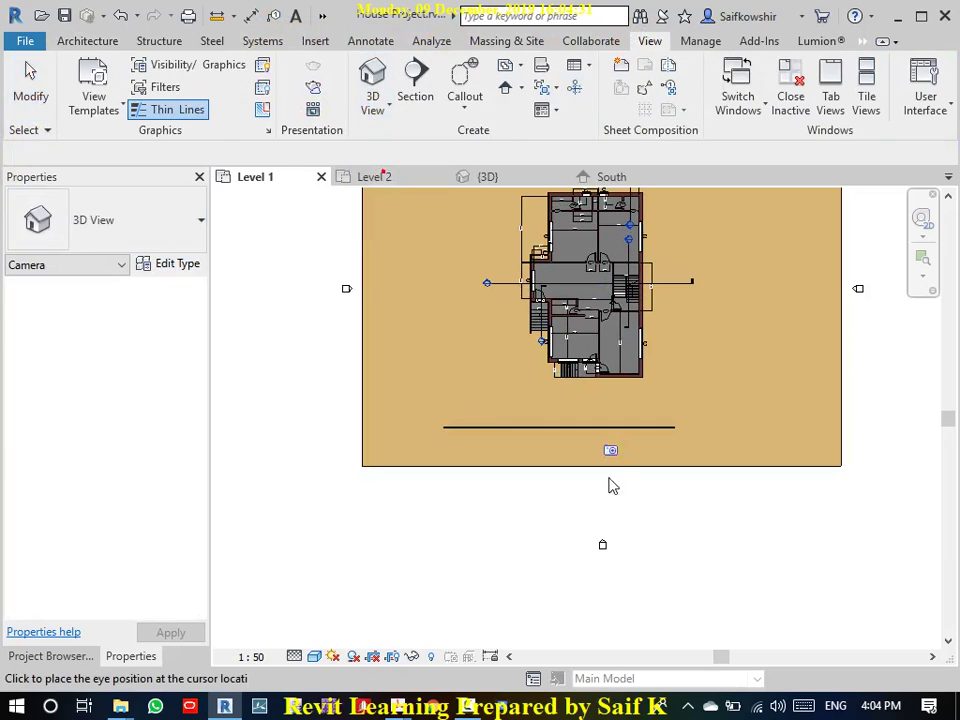
pyautogui.click(427, 566)
pyautogui.click(549, 405)
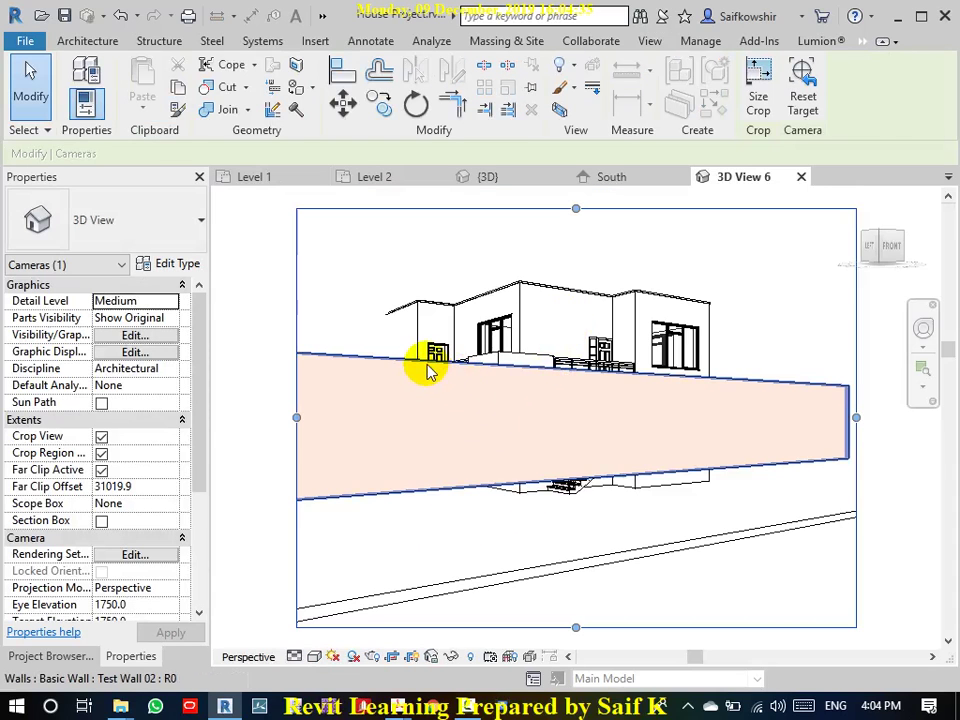
# - Set the boundary wall's Base Constraint to NGL
pyautogui.click(429, 369)
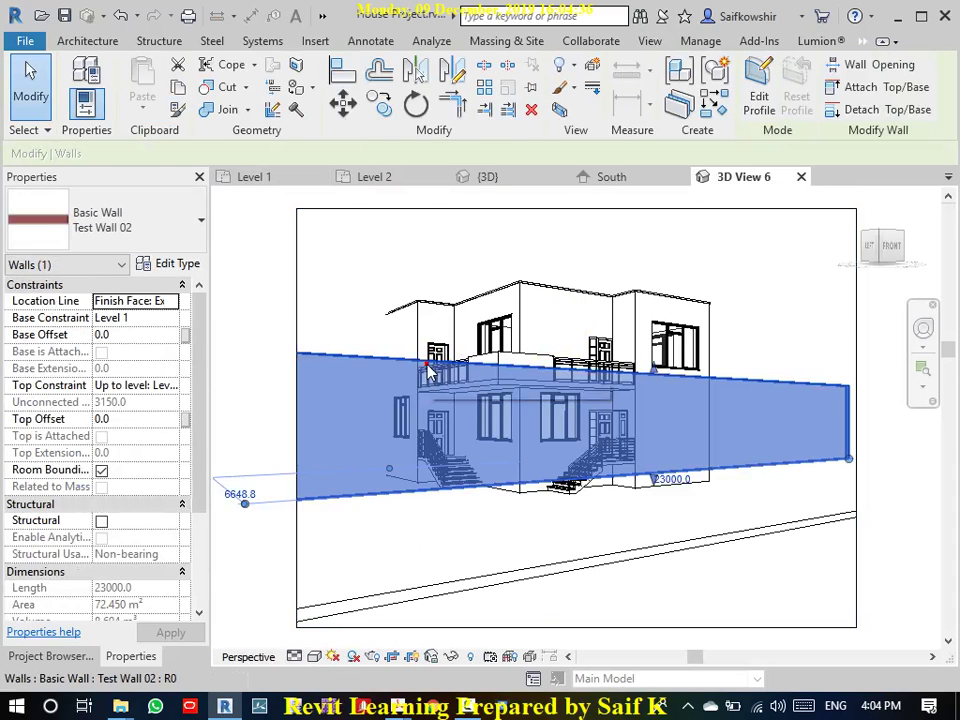
pyautogui.click(170, 317)
pyautogui.click(127, 349)
pyautogui.click(167, 621)
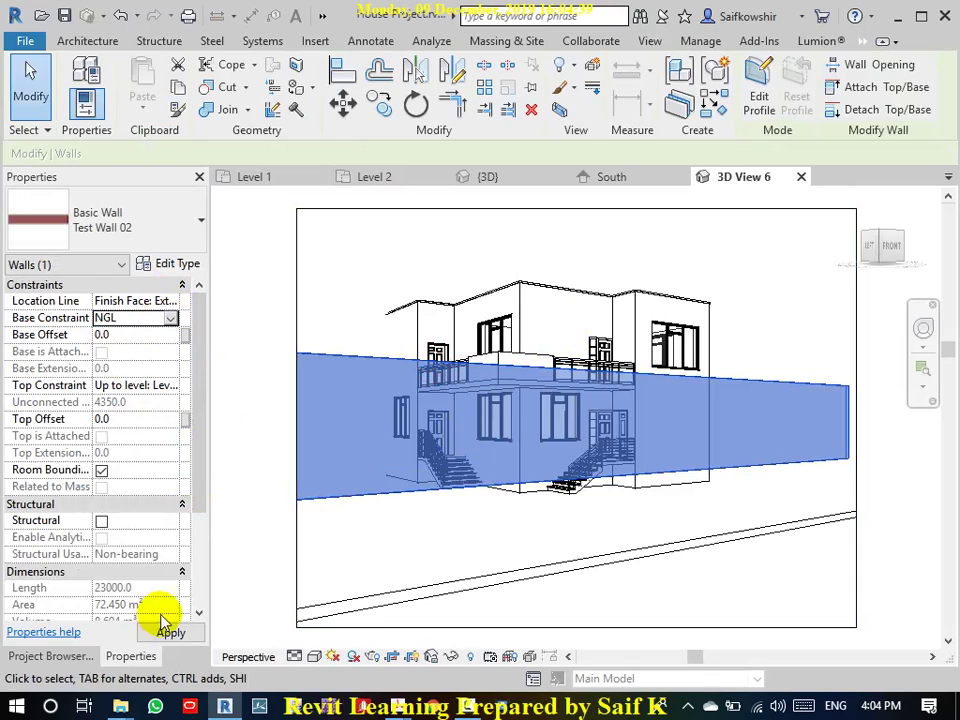
pyautogui.click(713, 568)
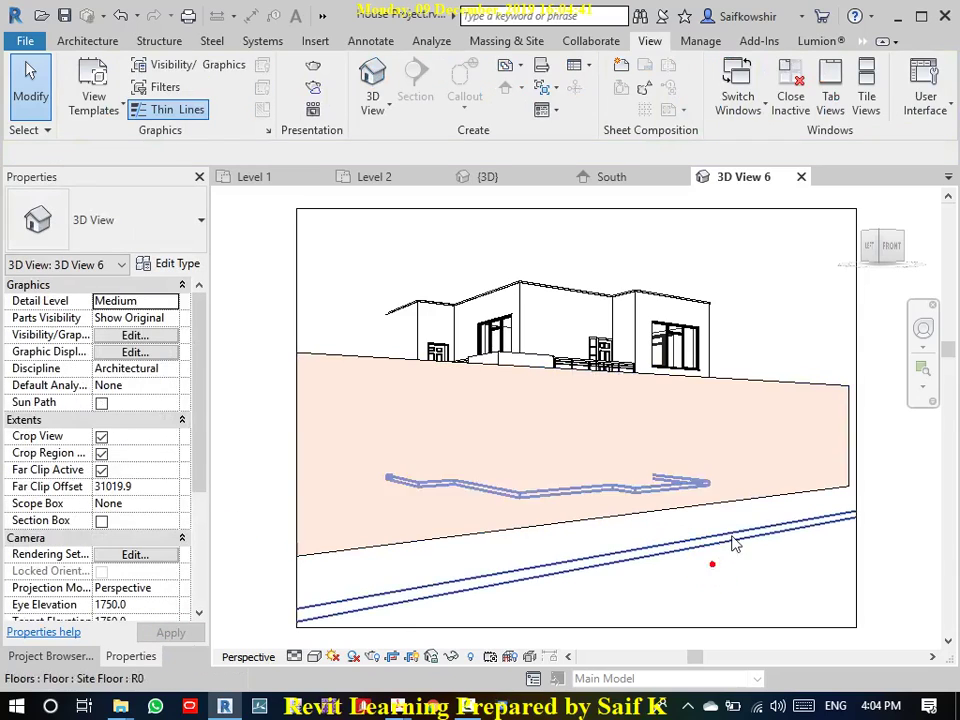
# - Set the wall's Top Constraint to Level 1 so it stands 1200 high
pyautogui.click(409, 369)
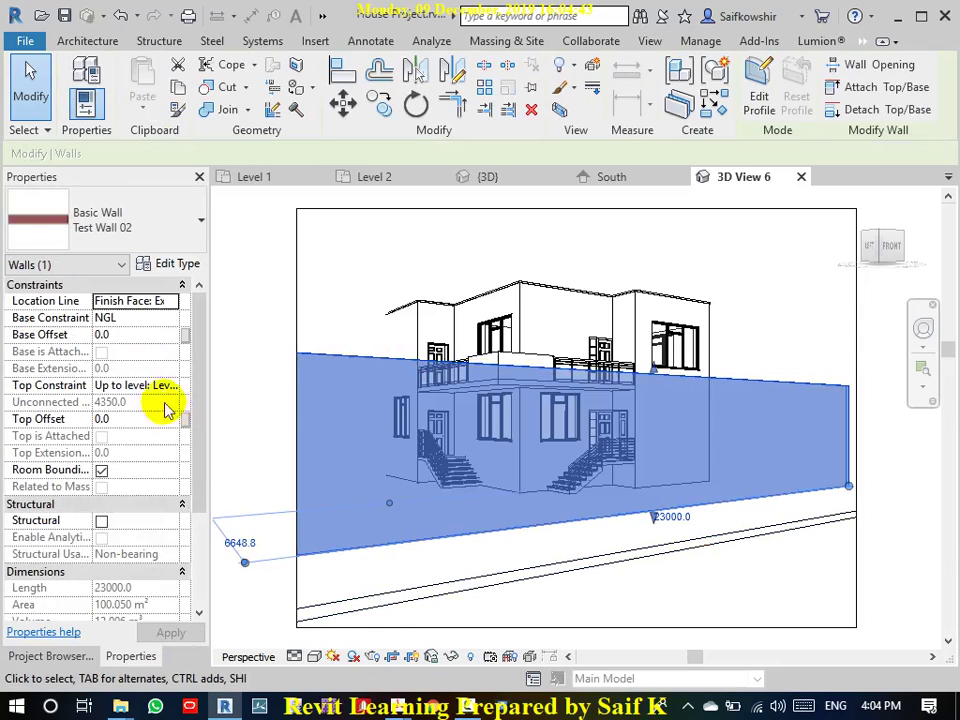
pyautogui.click(150, 385)
pyautogui.click(172, 385)
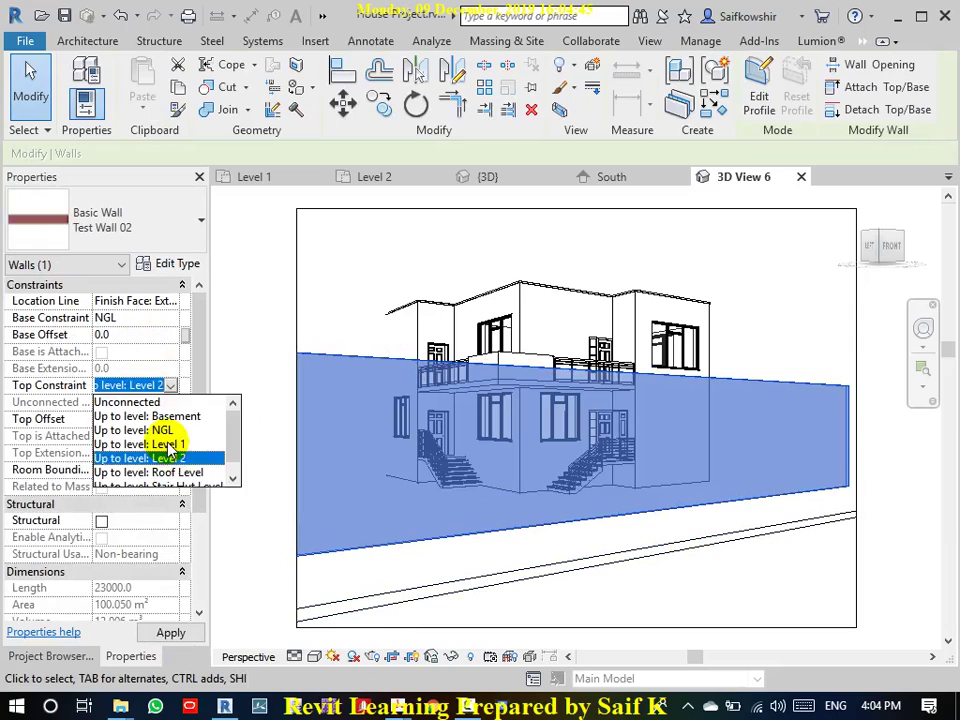
pyautogui.click(168, 445)
pyautogui.click(170, 632)
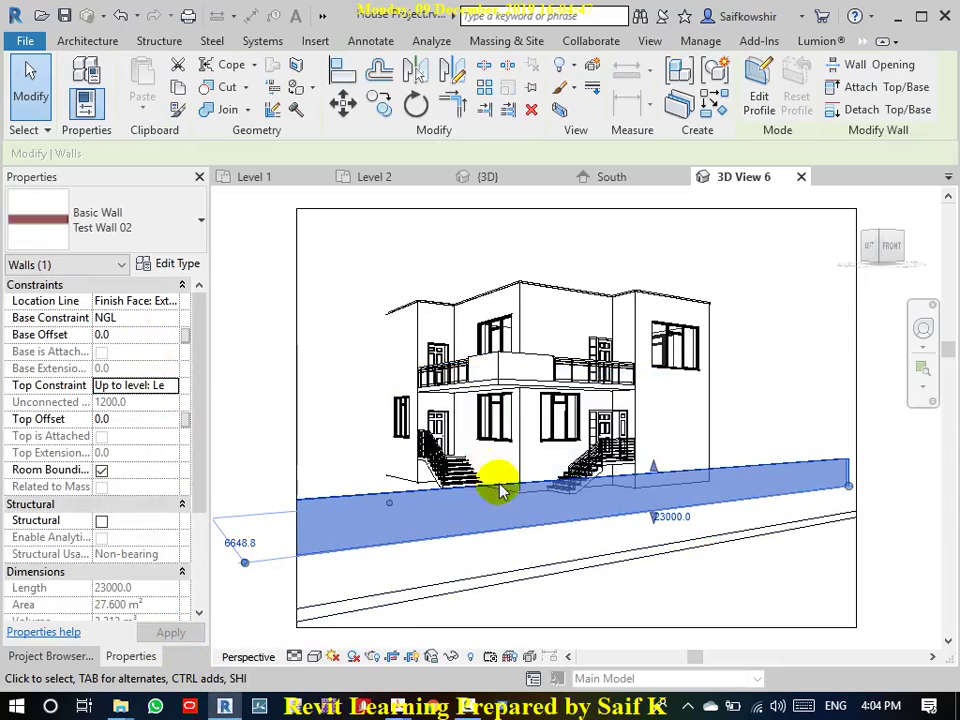
pyautogui.click(345, 450)
pyautogui.scroll(5, 401, 519)
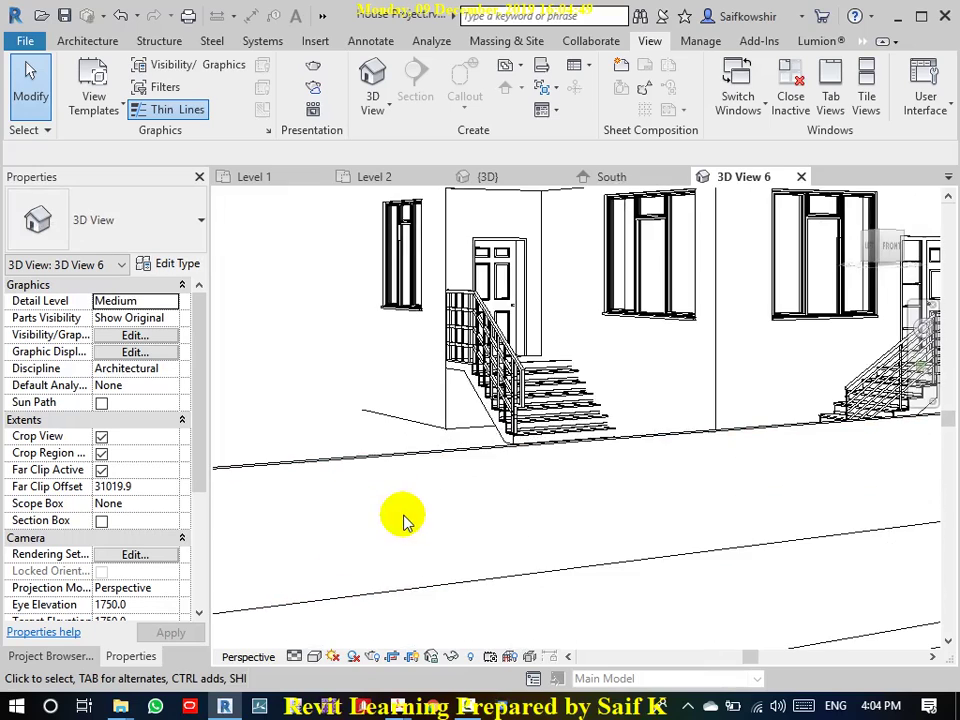
pyautogui.click(407, 461)
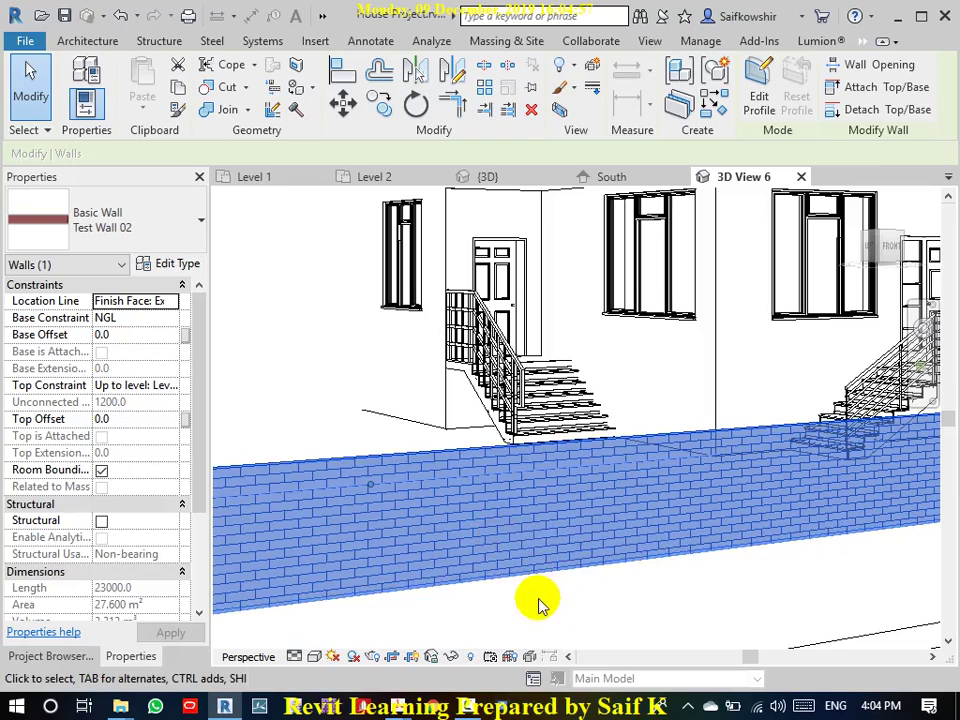
# - Review the Perforated Wall material's brick appearance and relief pattern, then cancel all dialogs unchanged
pyautogui.click(186, 265)
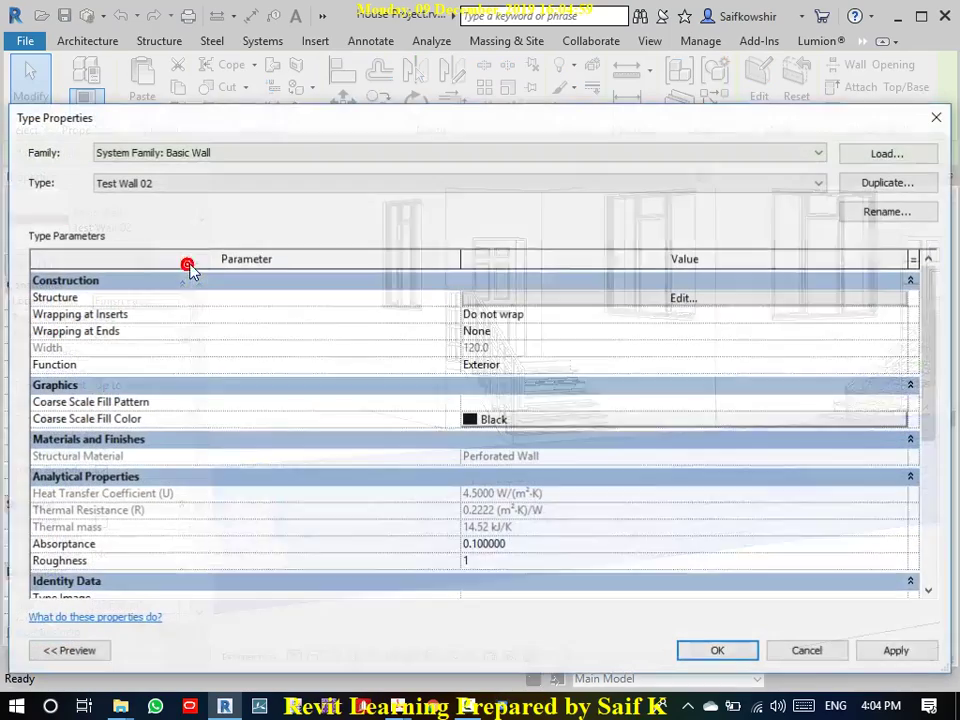
pyautogui.click(636, 300)
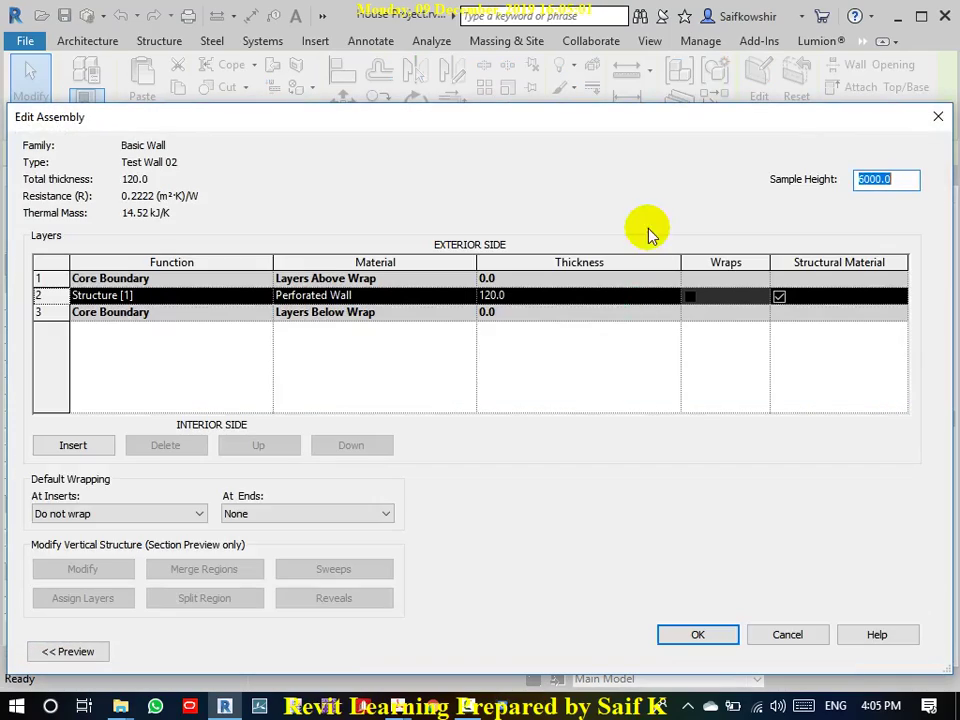
pyautogui.click(421, 296)
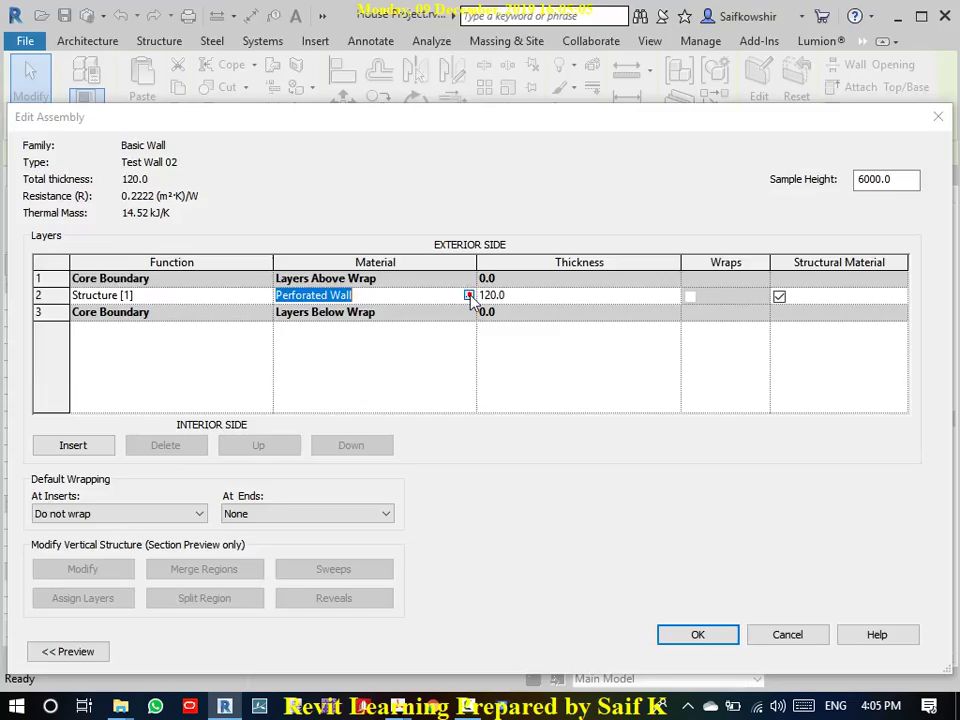
pyautogui.click(468, 296)
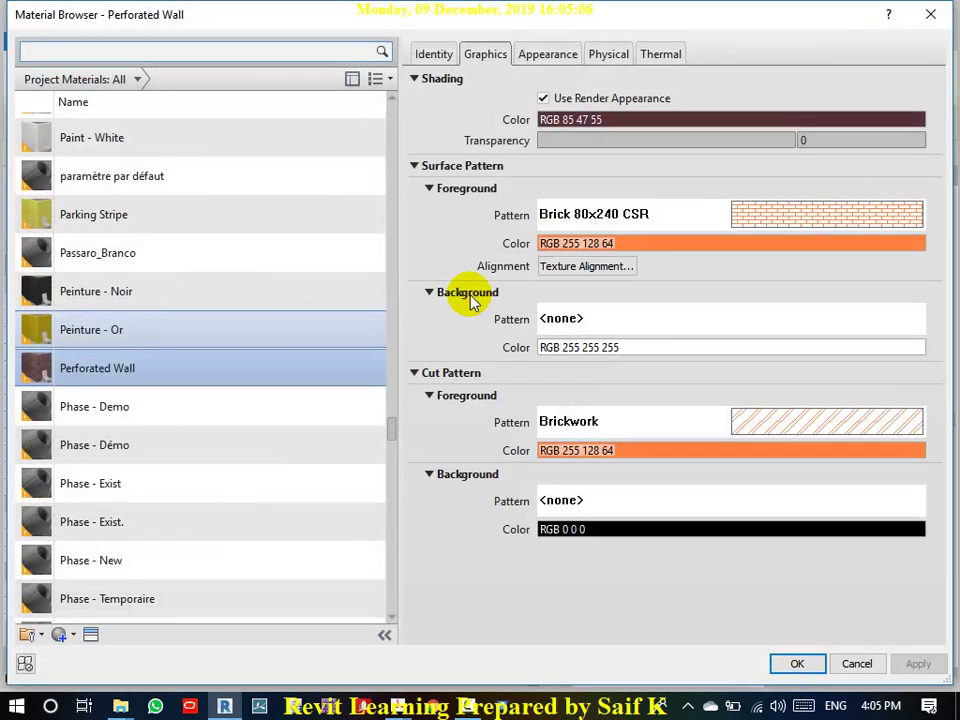
pyautogui.click(563, 55)
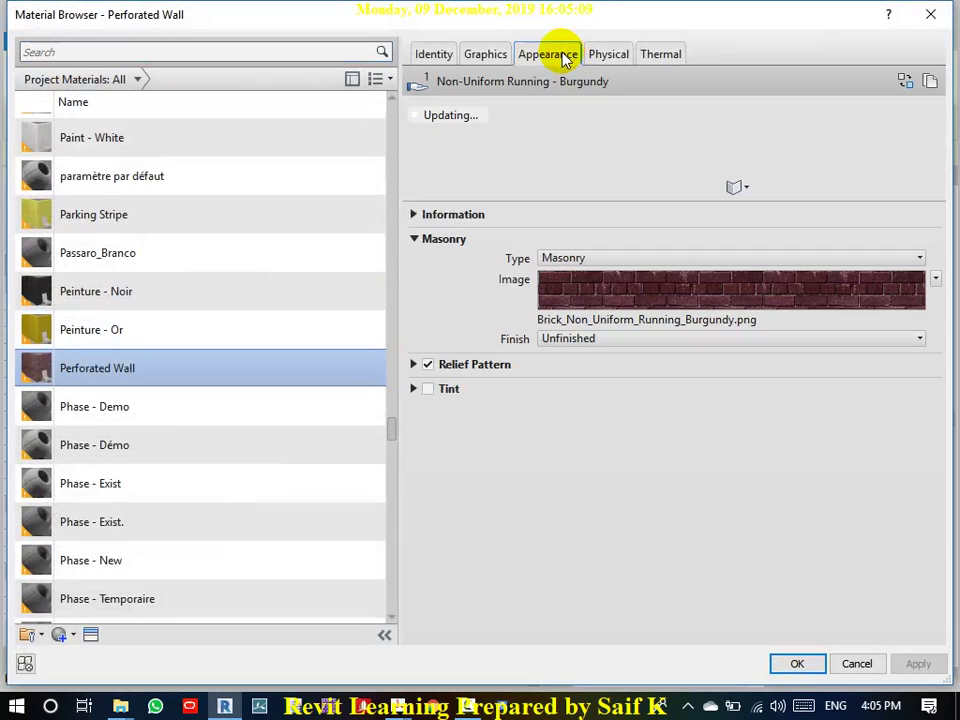
pyautogui.click(413, 365)
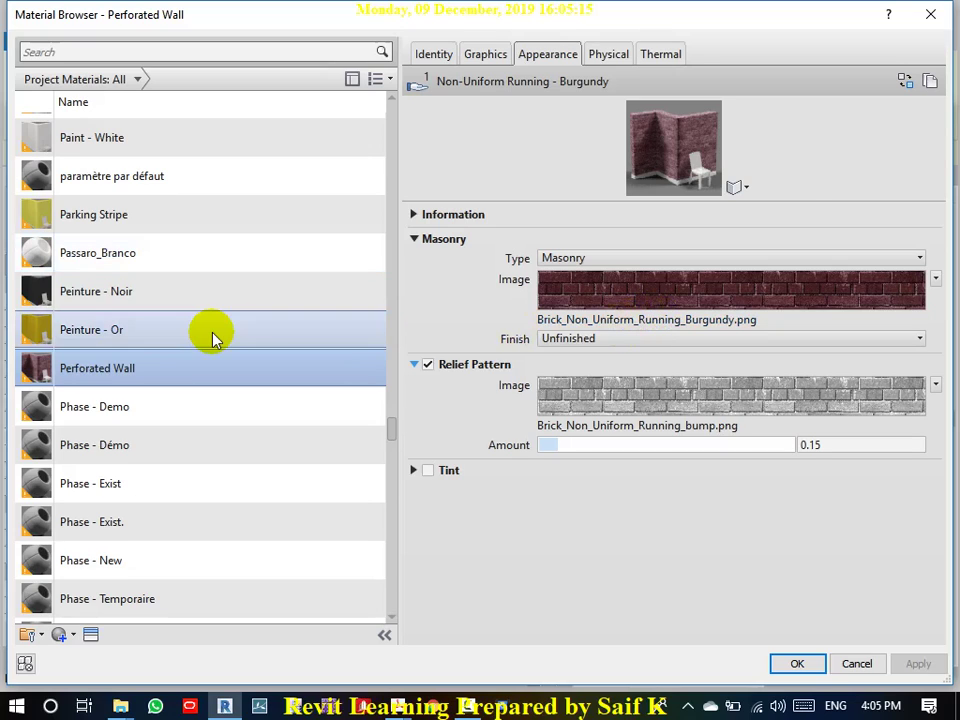
pyautogui.click(857, 664)
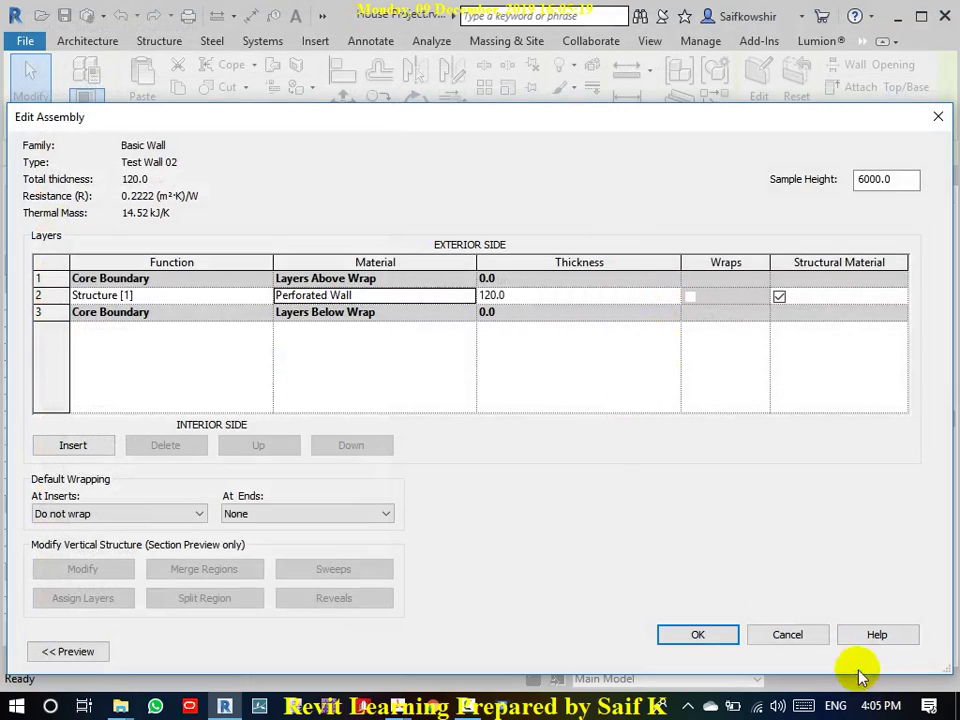
pyautogui.click(808, 636)
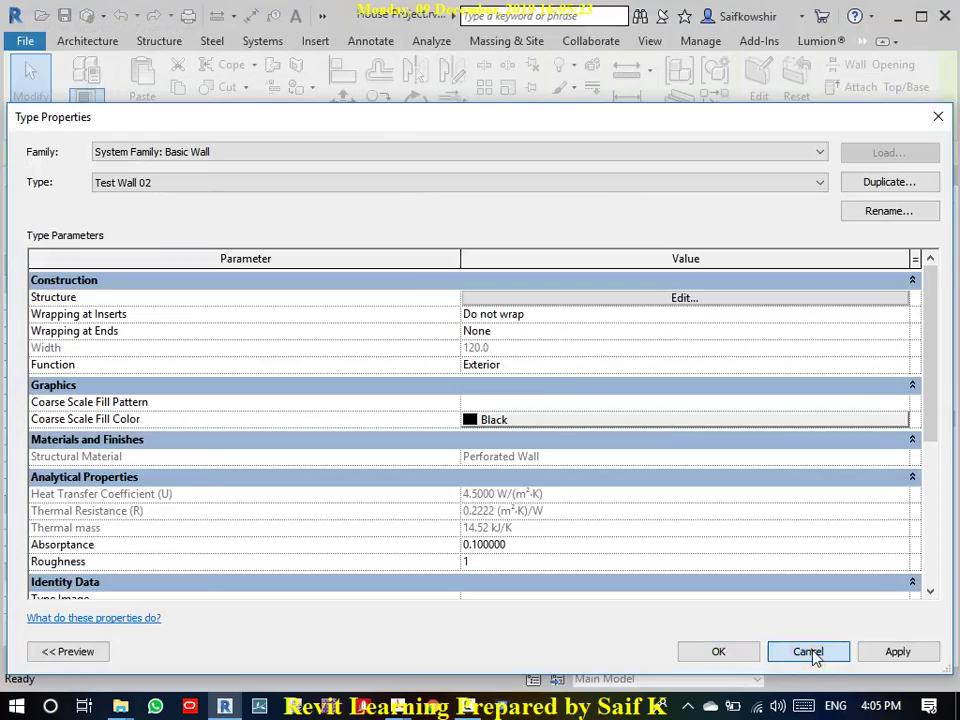
pyautogui.click(808, 651)
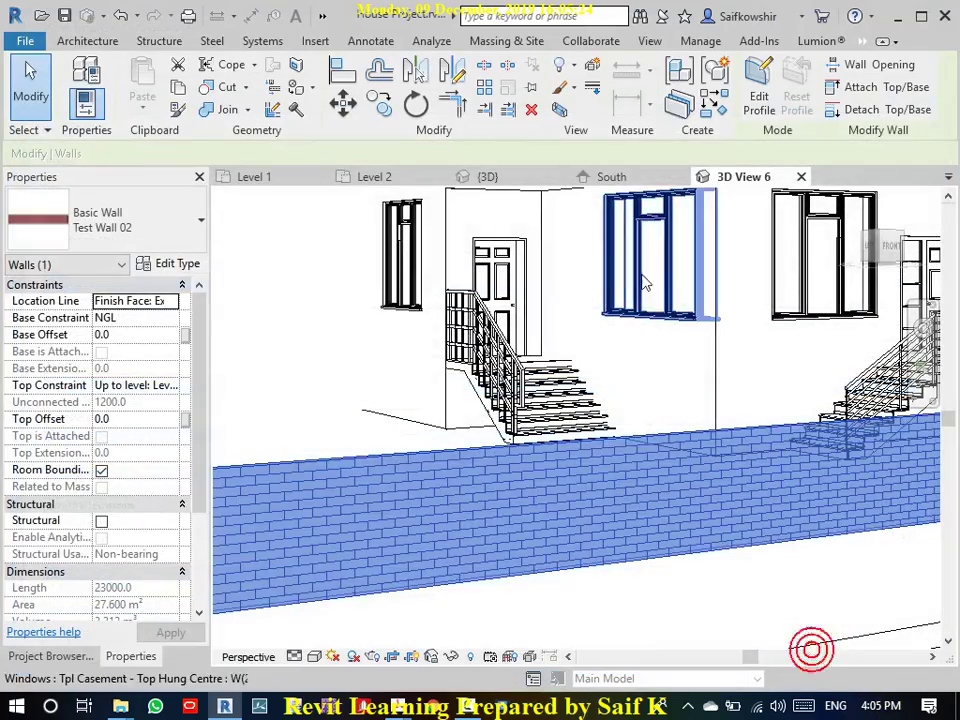
# - Replace Test Wall 02's structure layer material Perforated Wall with Passaro_Branco and confirm all dialogs
pyautogui.click(165, 263)
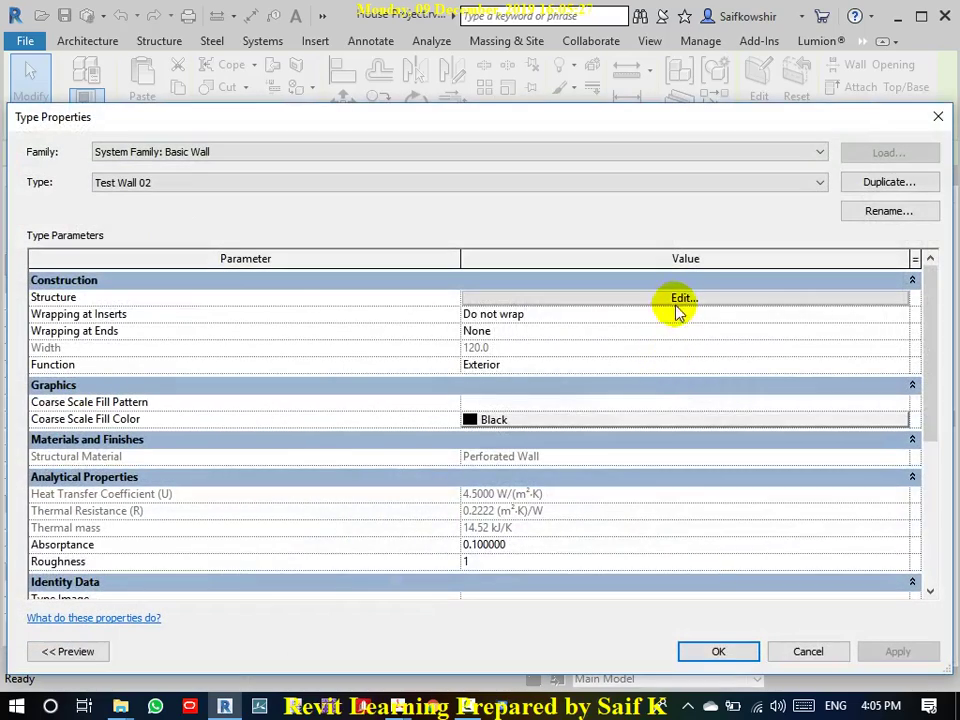
pyautogui.click(677, 300)
pyautogui.click(465, 298)
pyautogui.click(465, 298)
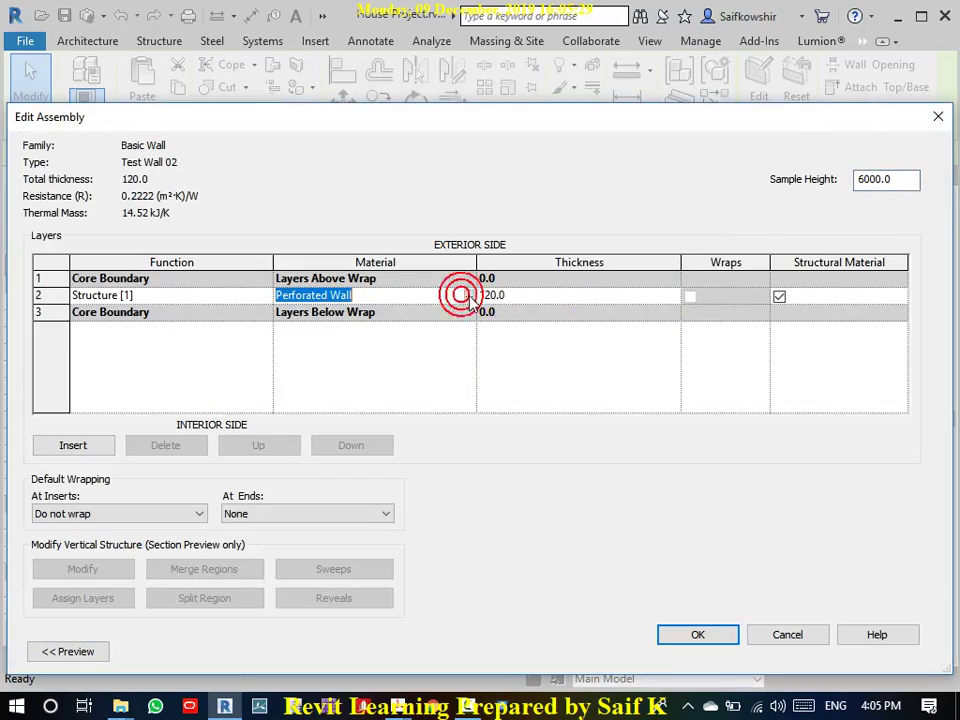
pyautogui.click(469, 298)
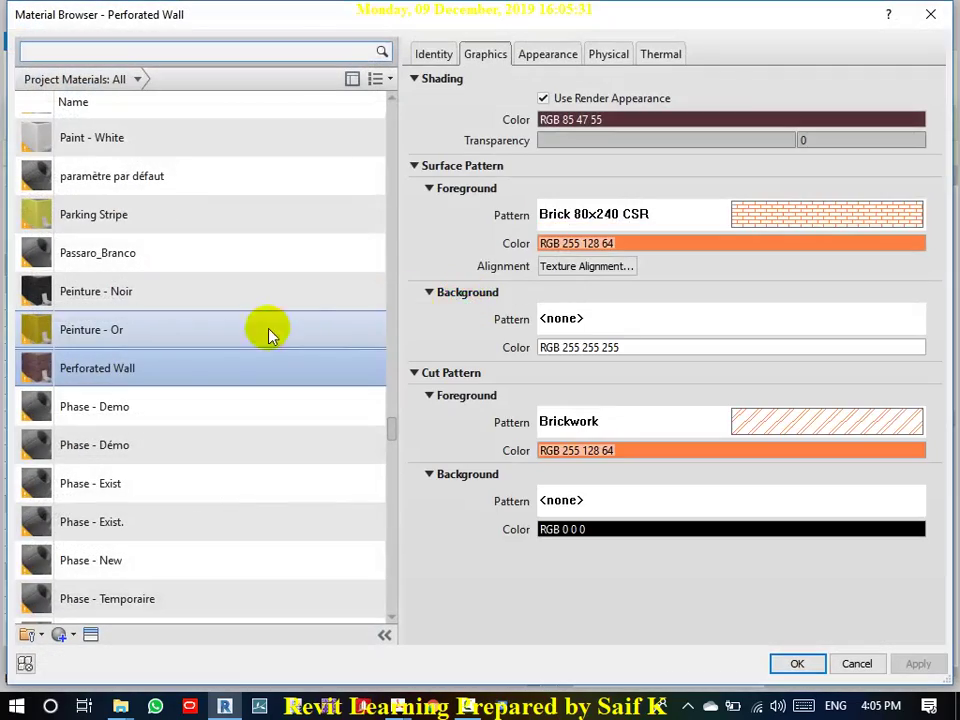
pyautogui.click(96, 255)
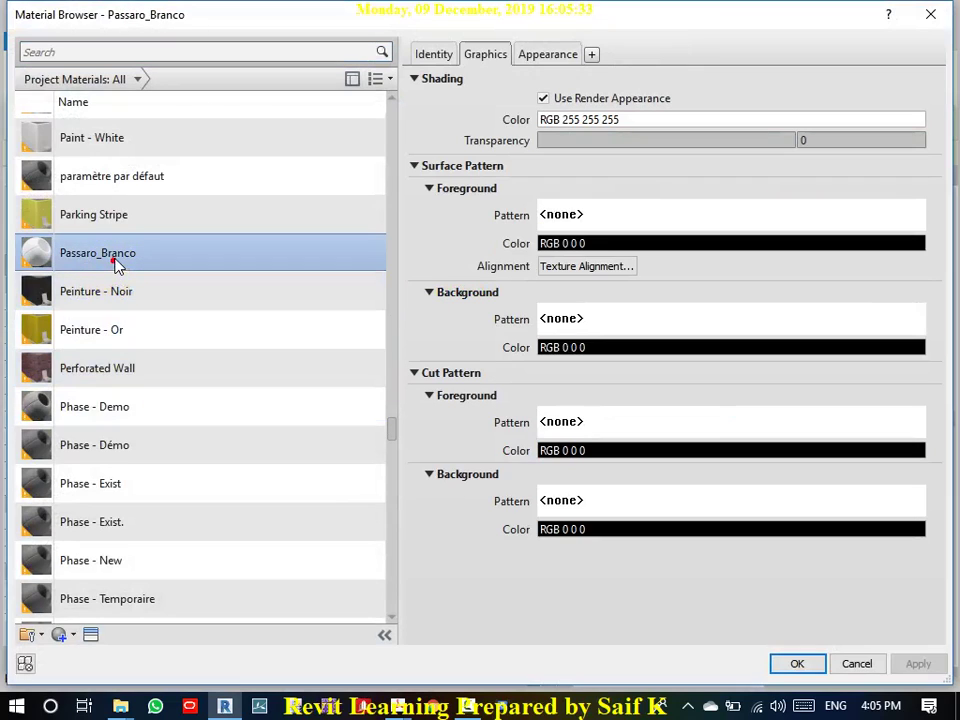
pyautogui.click(561, 56)
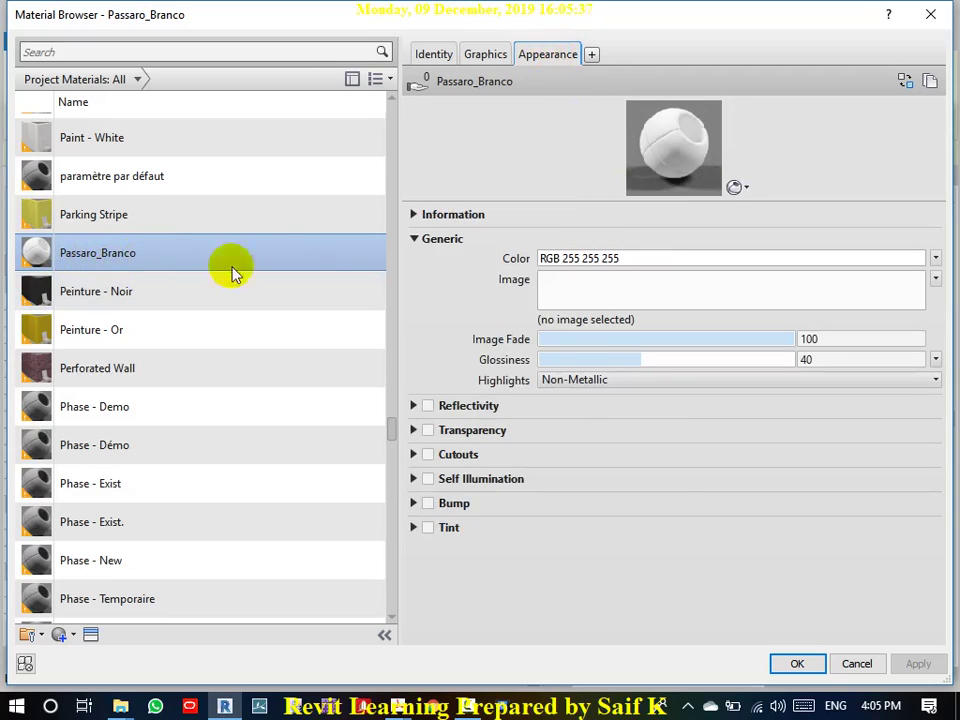
pyautogui.click(798, 665)
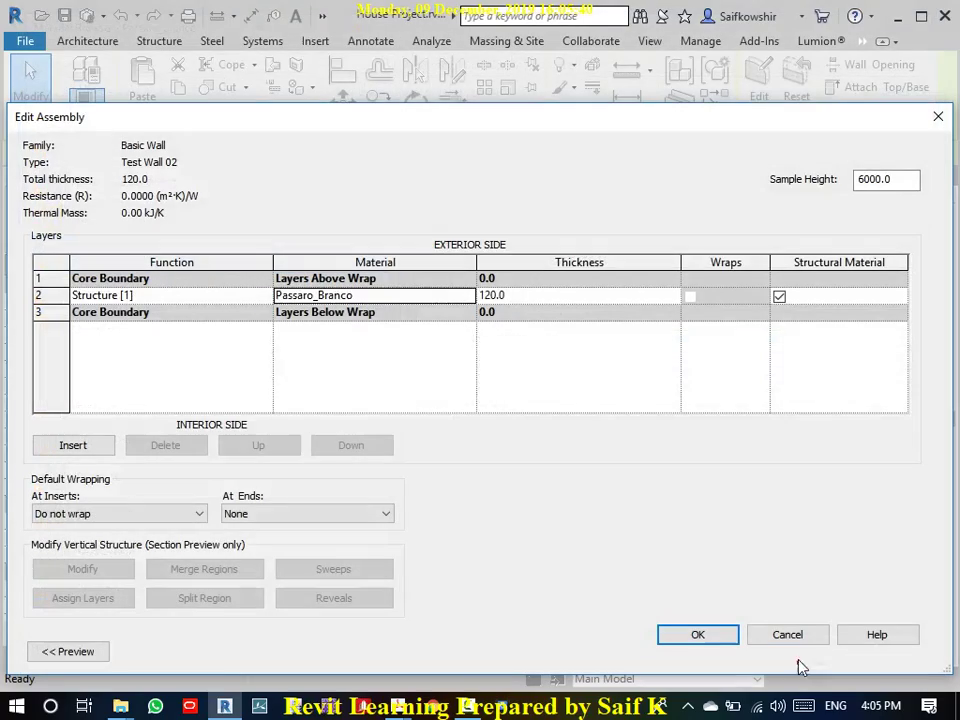
pyautogui.click(697, 636)
pyautogui.click(733, 663)
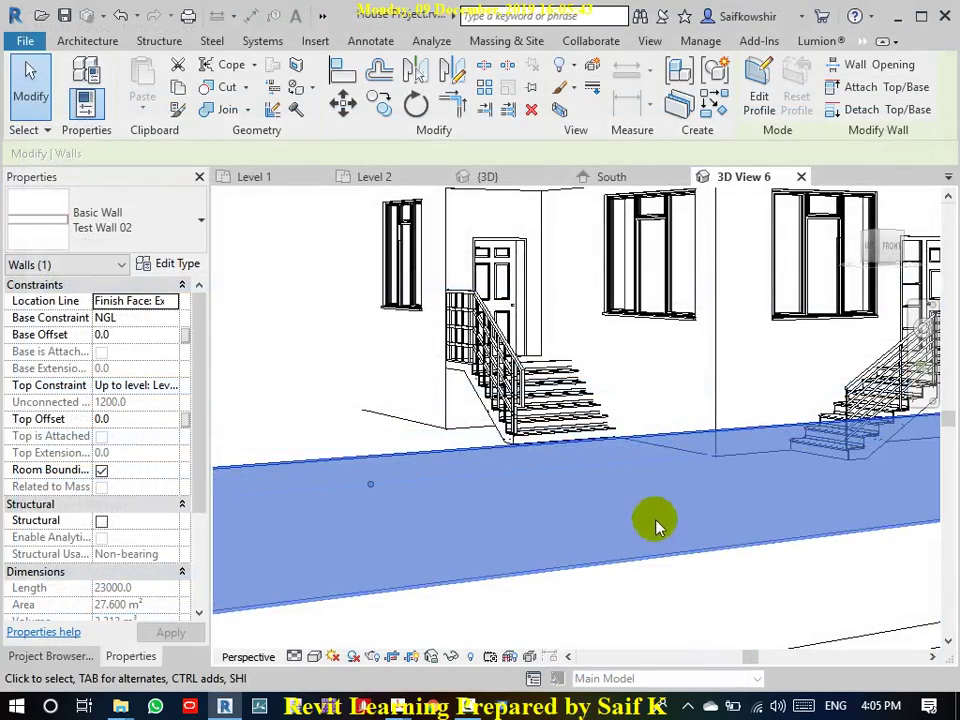
pyautogui.click(649, 591)
pyautogui.click(481, 455)
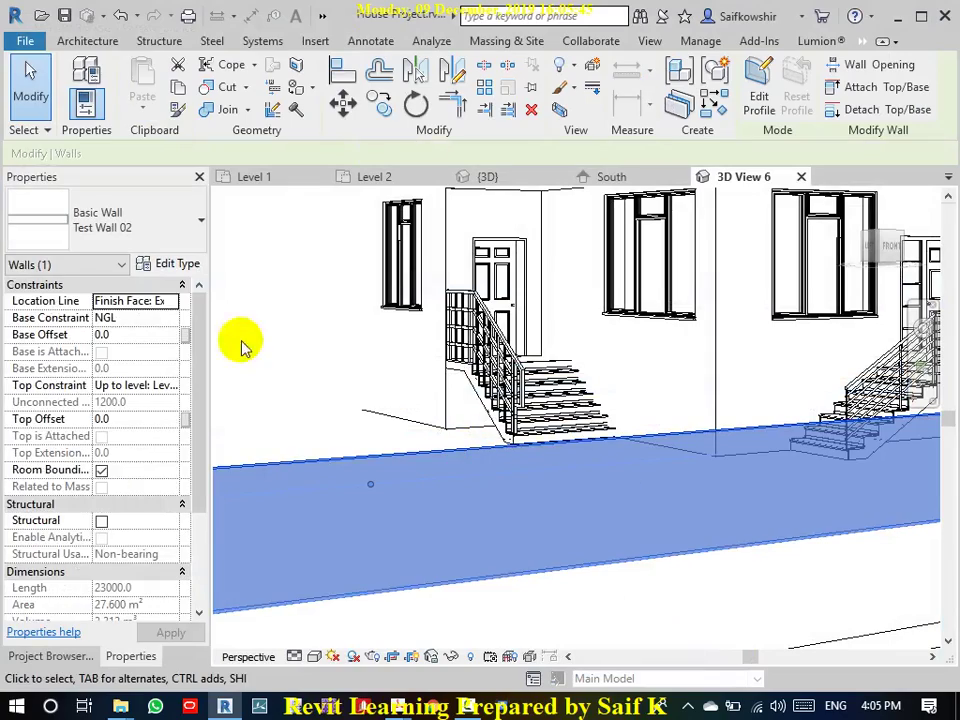
# - Open Passaro_Branco's appearance settings in the Material Browser and enable Cutouts
pyautogui.click(180, 266)
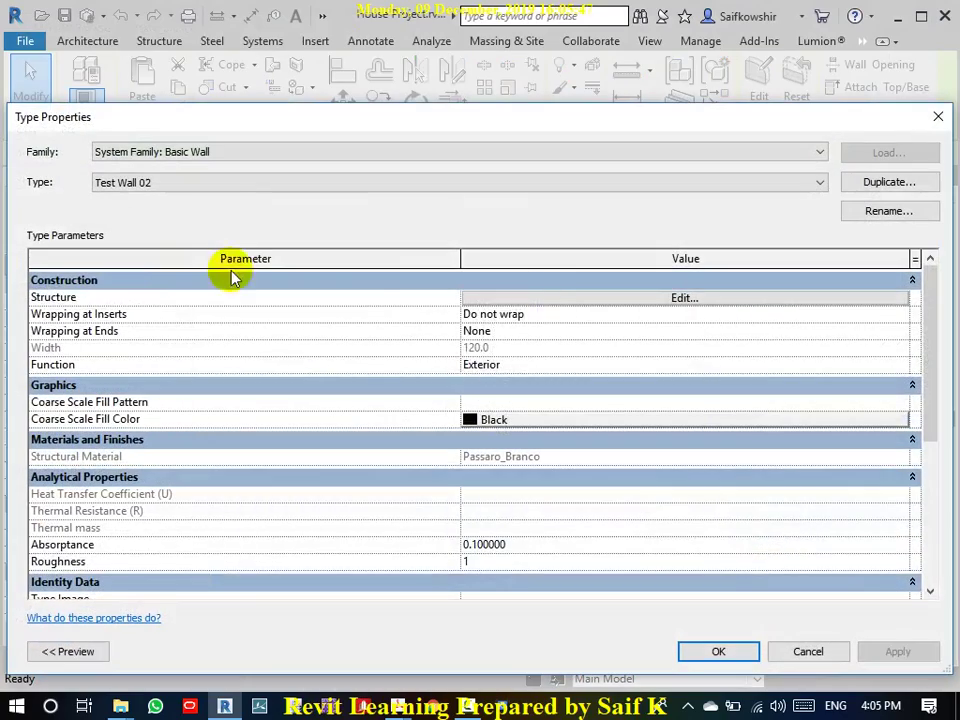
pyautogui.click(633, 299)
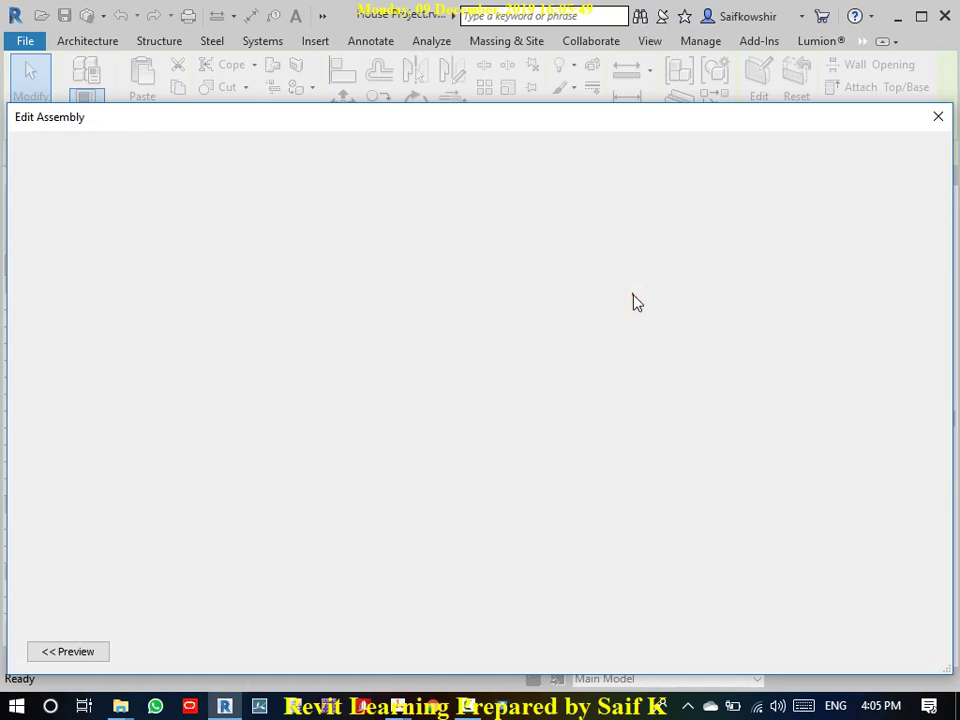
pyautogui.click(481, 296)
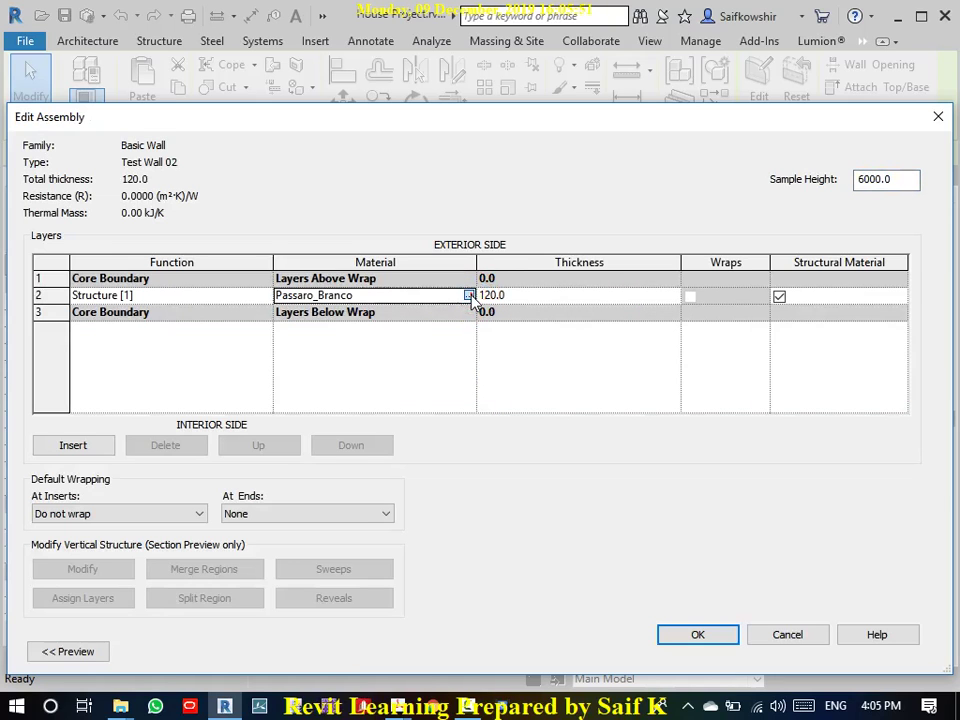
pyautogui.click(469, 296)
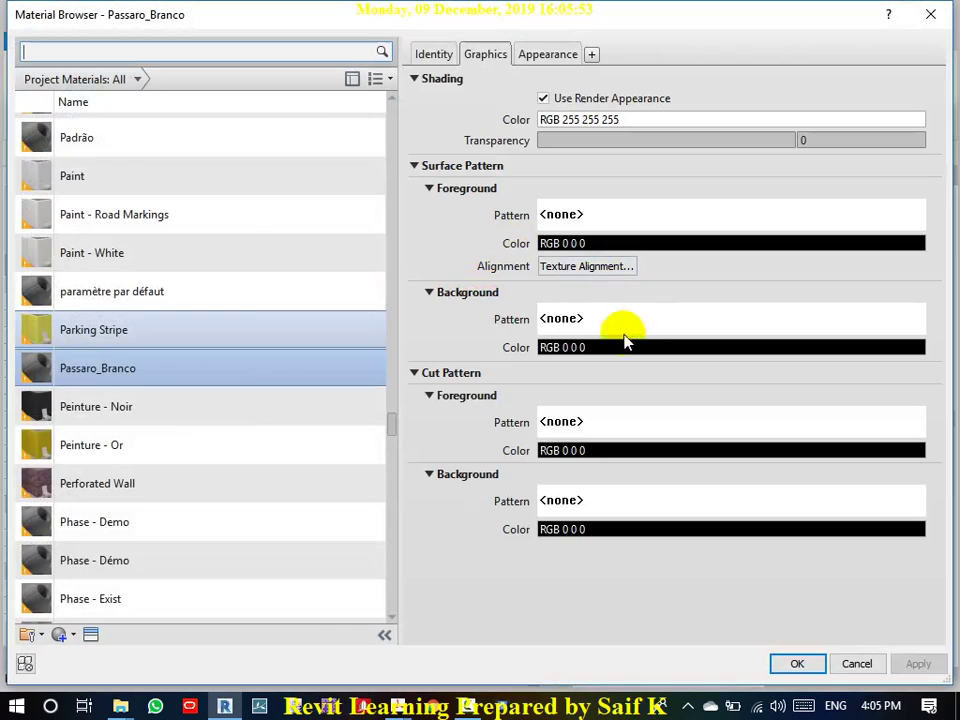
pyautogui.click(555, 55)
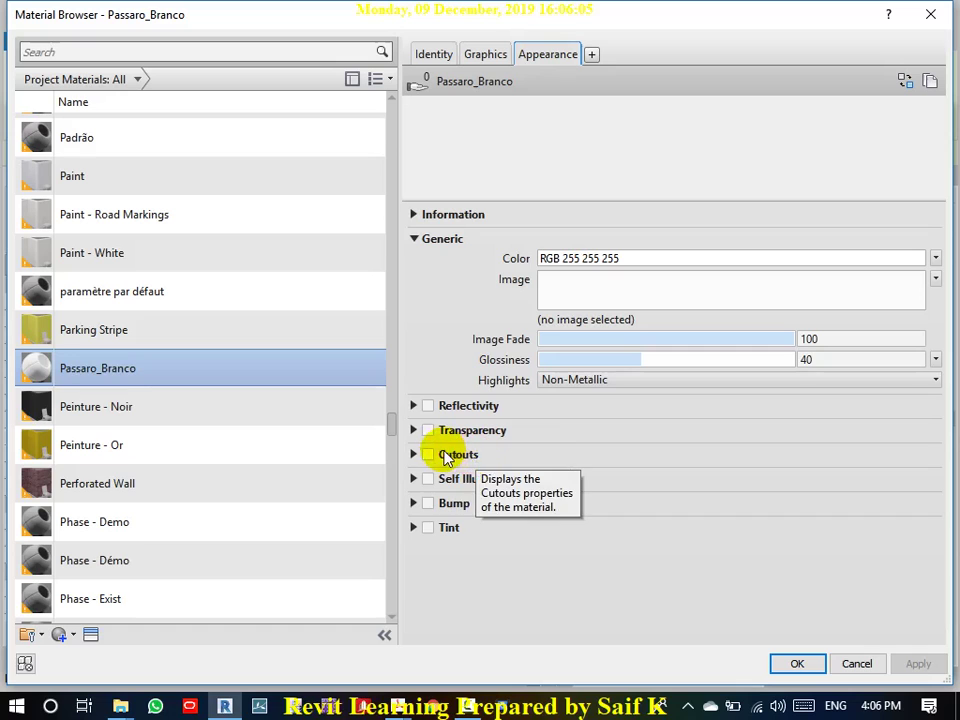
pyautogui.click(416, 456)
pyautogui.click(428, 455)
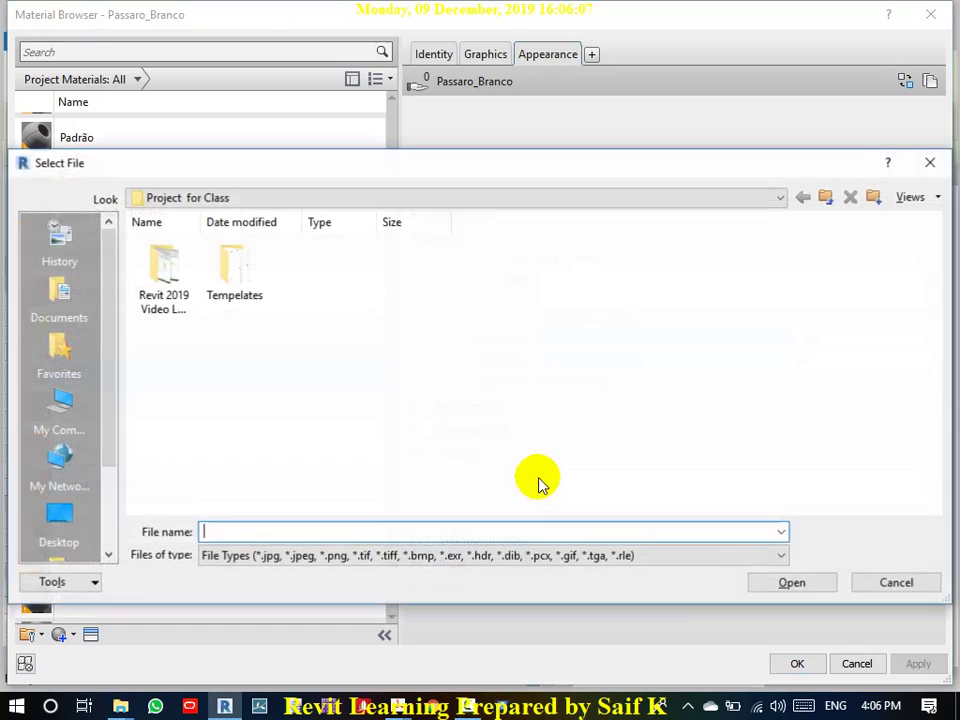
# - Load image-7.png from Textures for Revit > Cutout Pattern as the cutout image
pyautogui.click(884, 588)
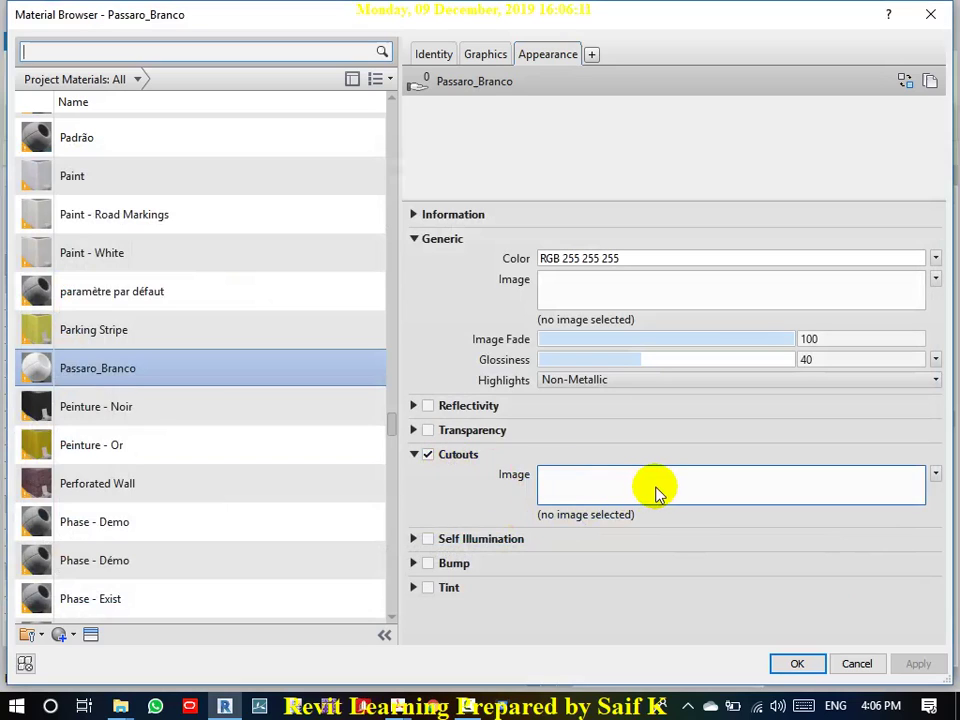
pyautogui.click(657, 492)
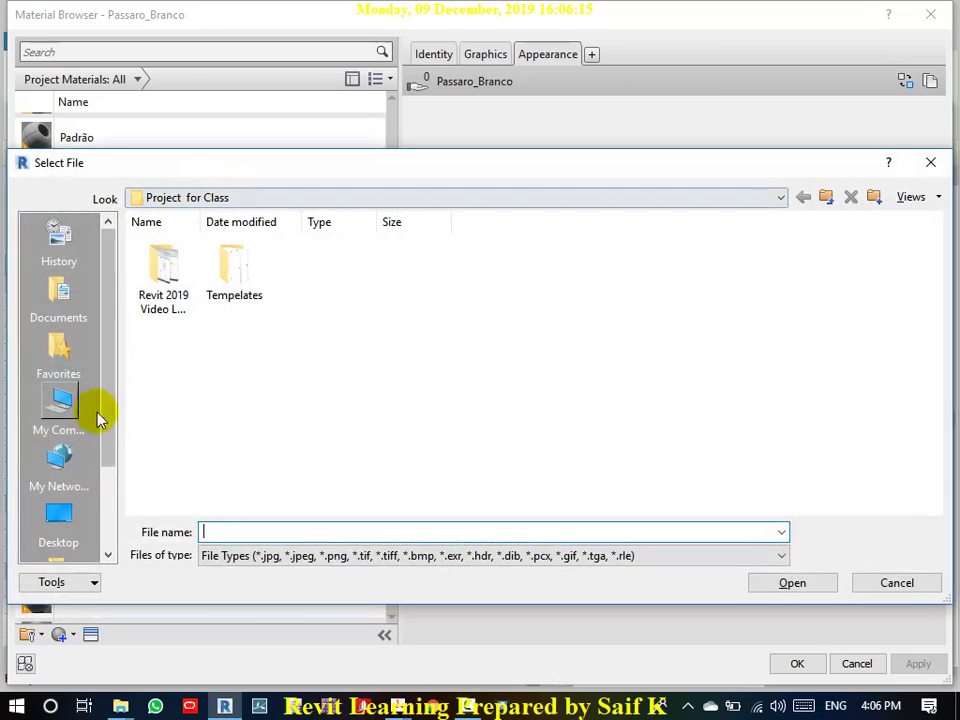
pyautogui.click(829, 196)
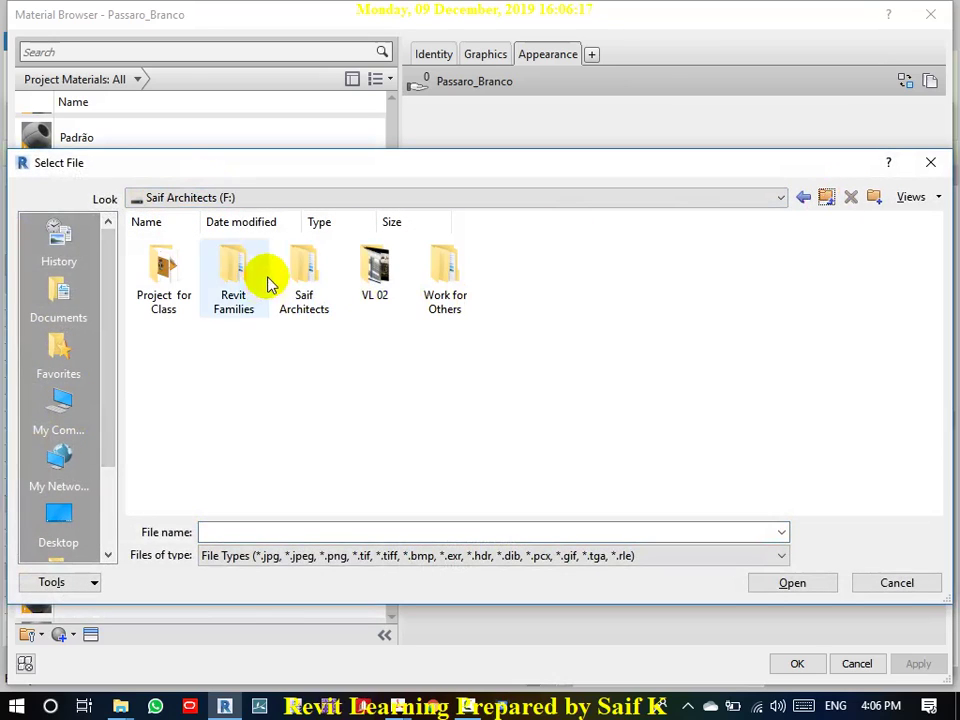
pyautogui.doubleClick(304, 268)
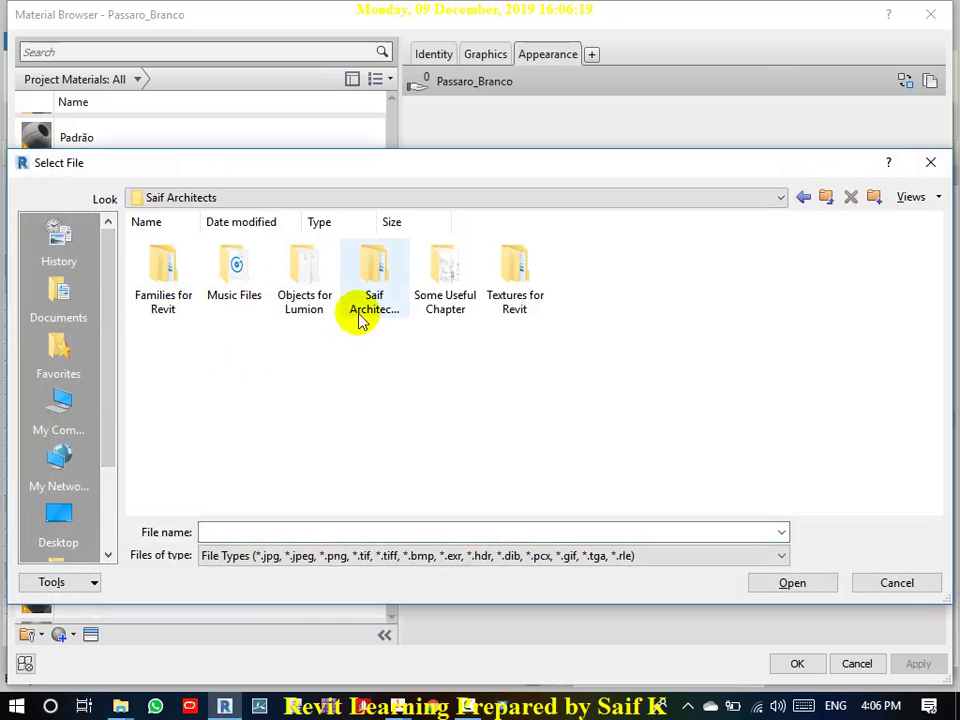
pyautogui.doubleClick(173, 286)
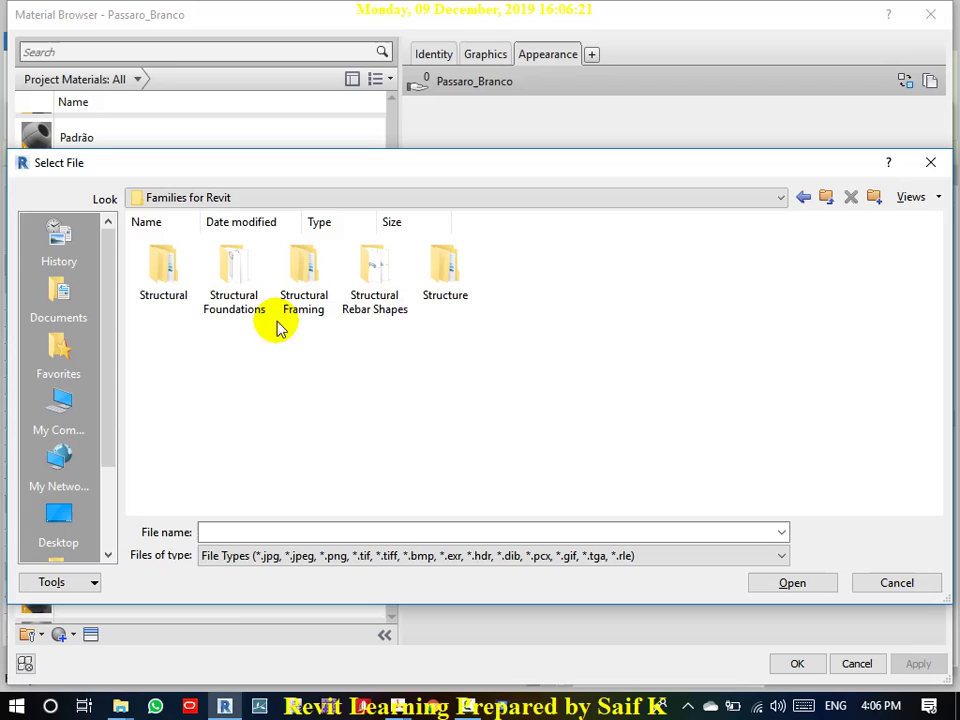
pyautogui.click(826, 197)
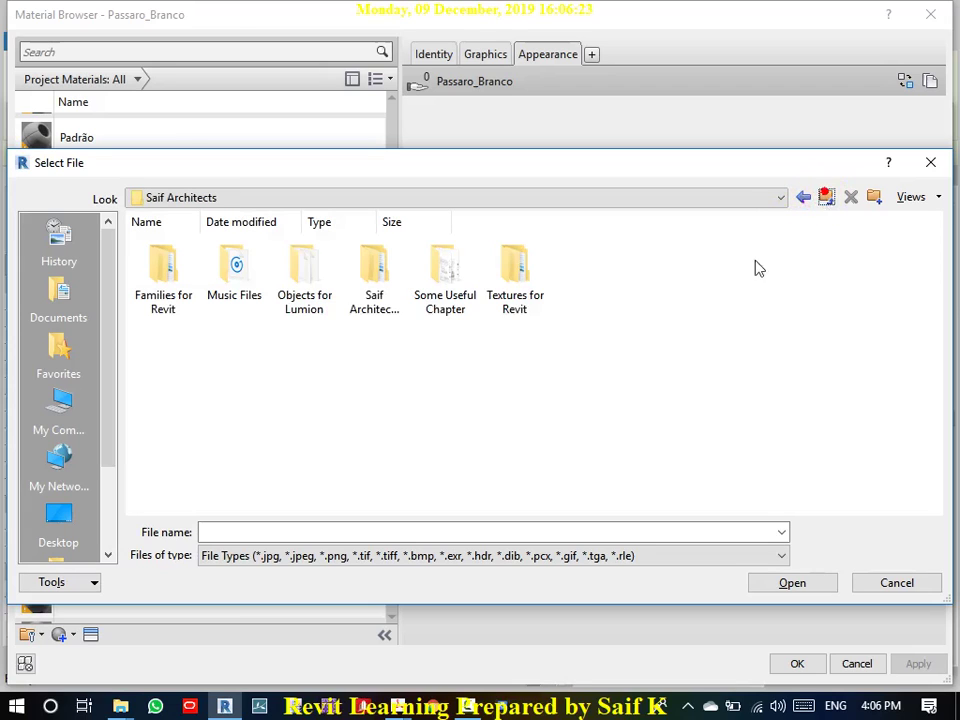
pyautogui.doubleClick(530, 292)
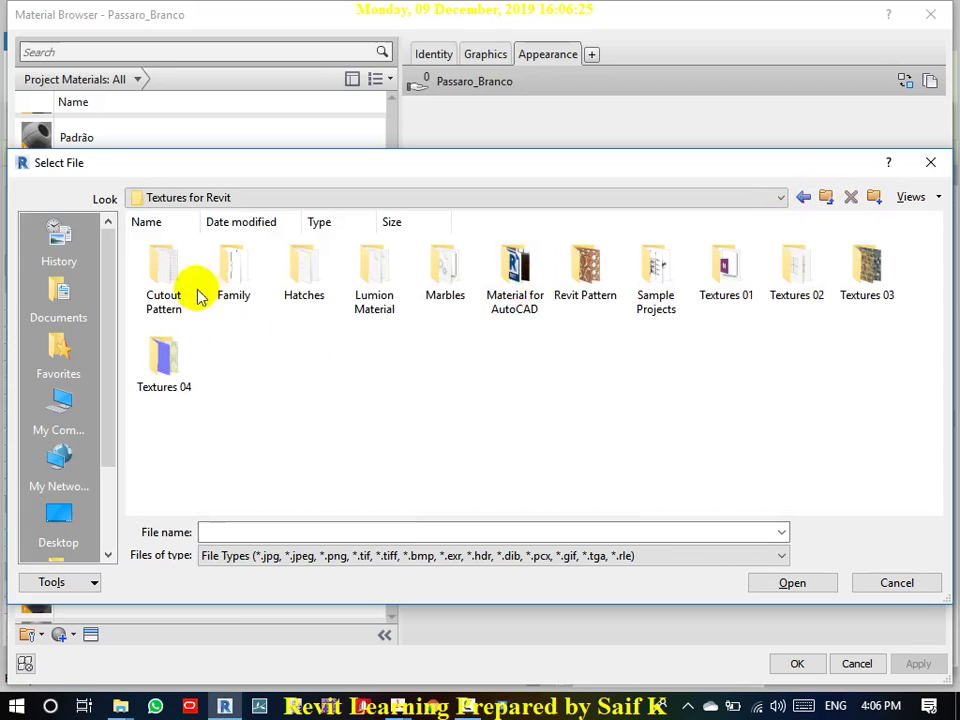
pyautogui.doubleClick(172, 271)
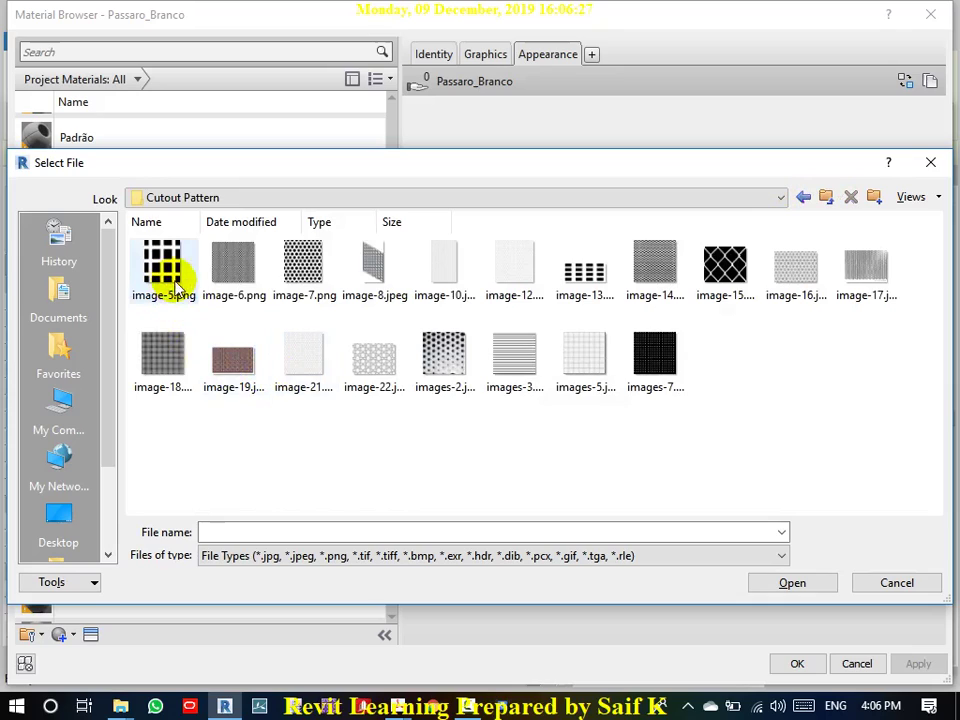
pyautogui.click(308, 274)
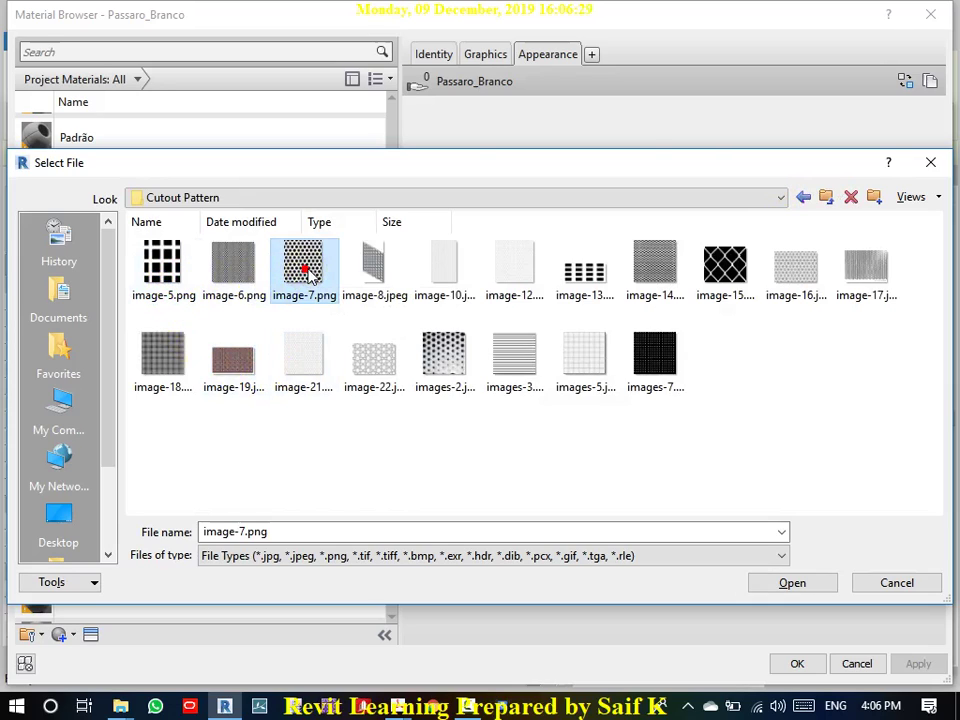
pyautogui.click(795, 584)
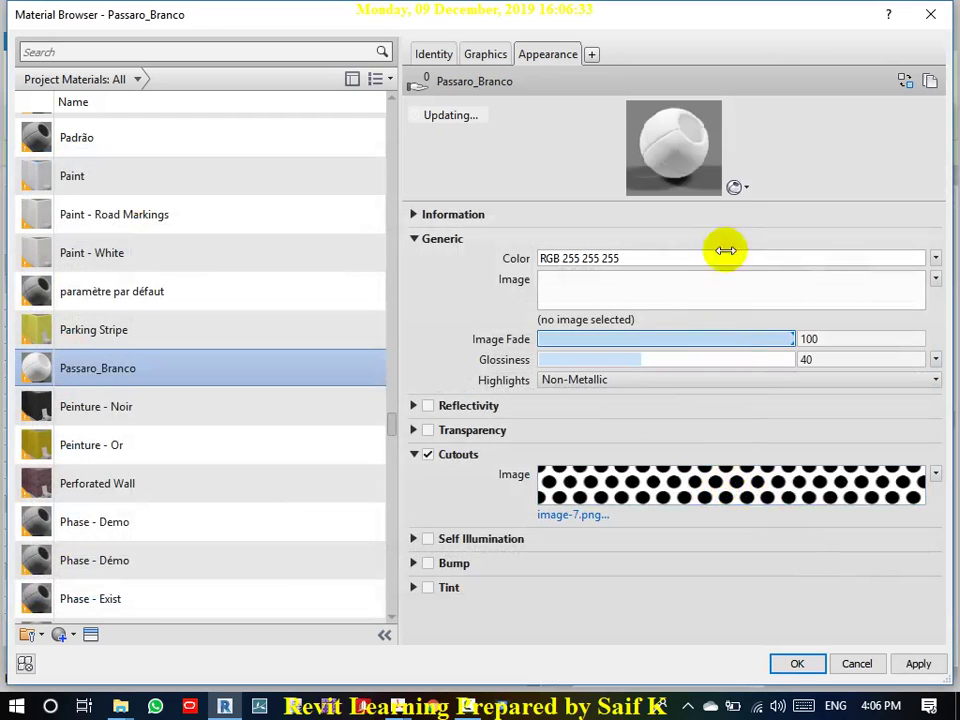
# - Preview the perforated material on the Walls scene with an enlarged preview, then OK all dialogs
pyautogui.click(737, 187)
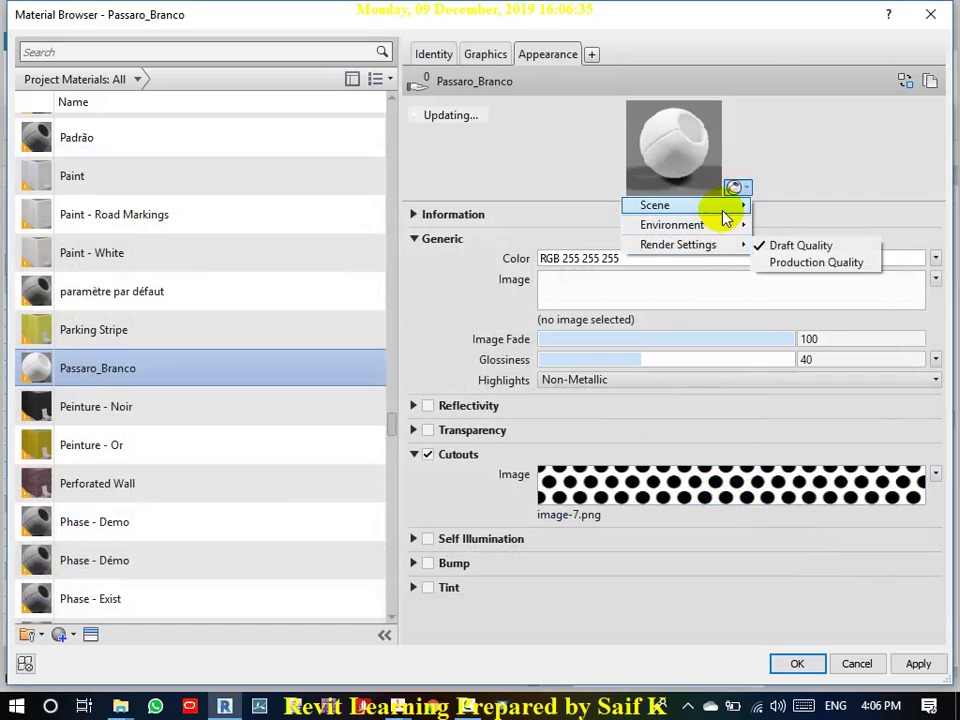
pyautogui.moveTo(656, 205)
pyautogui.click(773, 354)
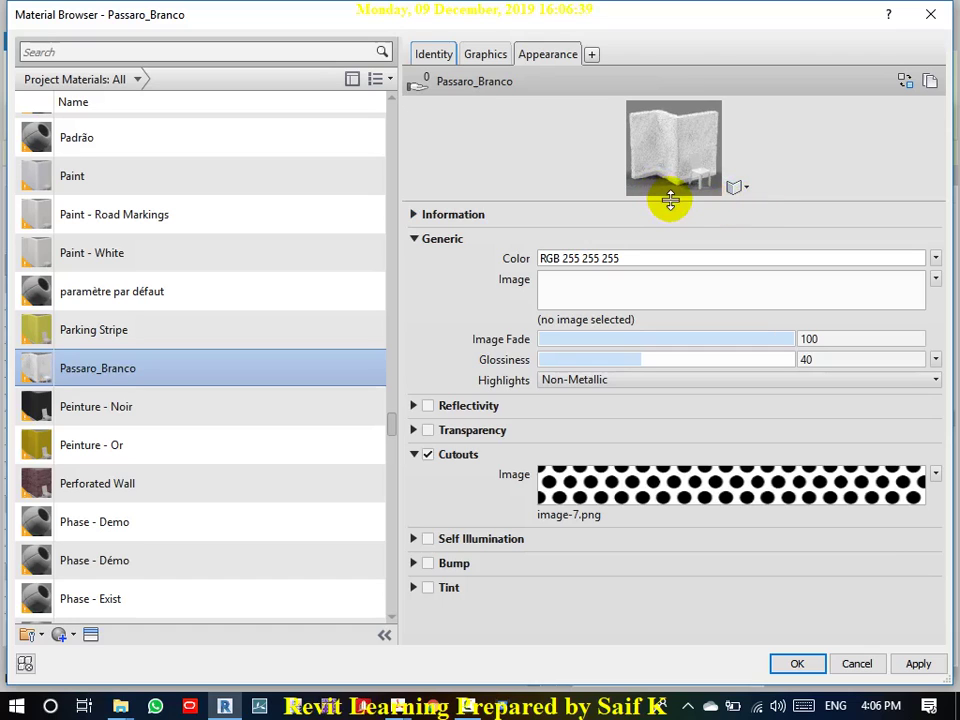
pyautogui.moveTo(670, 201); pyautogui.dragTo(671, 433)
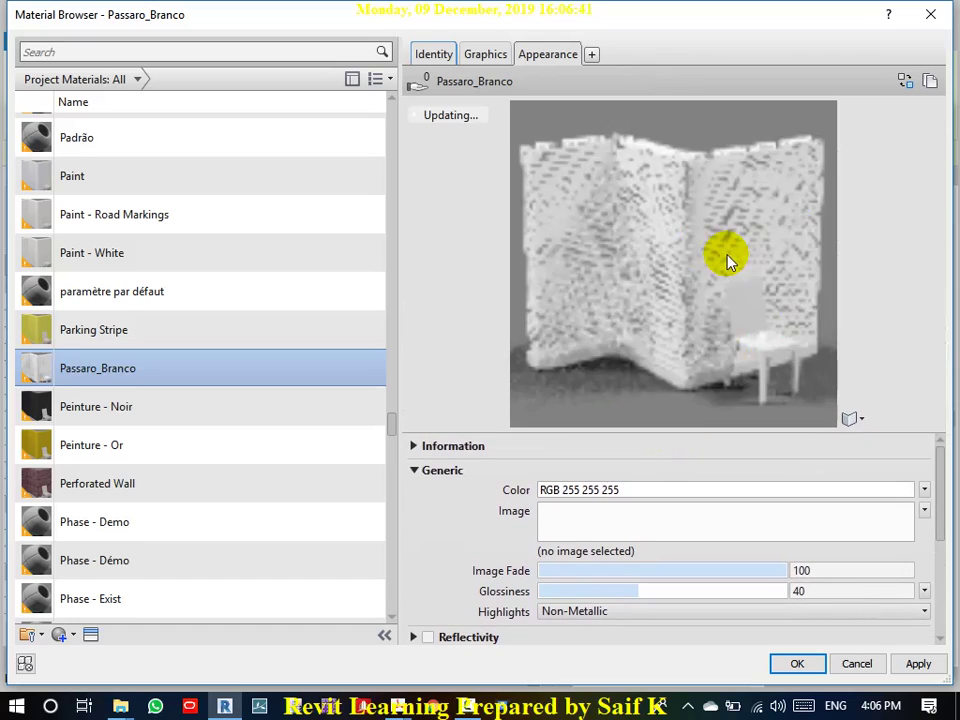
pyautogui.click(789, 665)
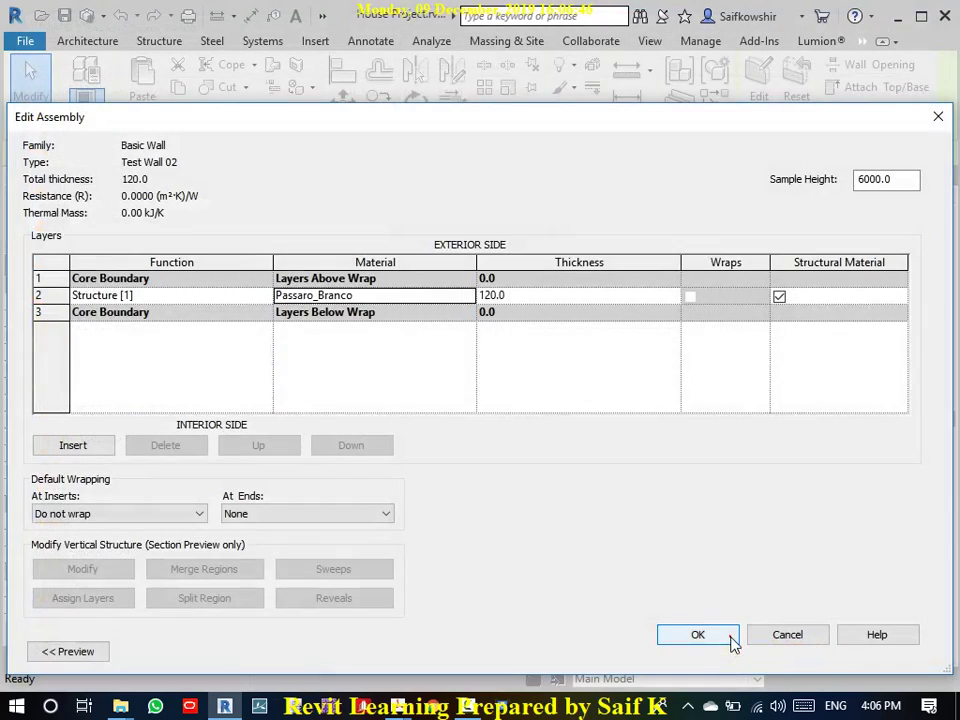
pyautogui.click(732, 640)
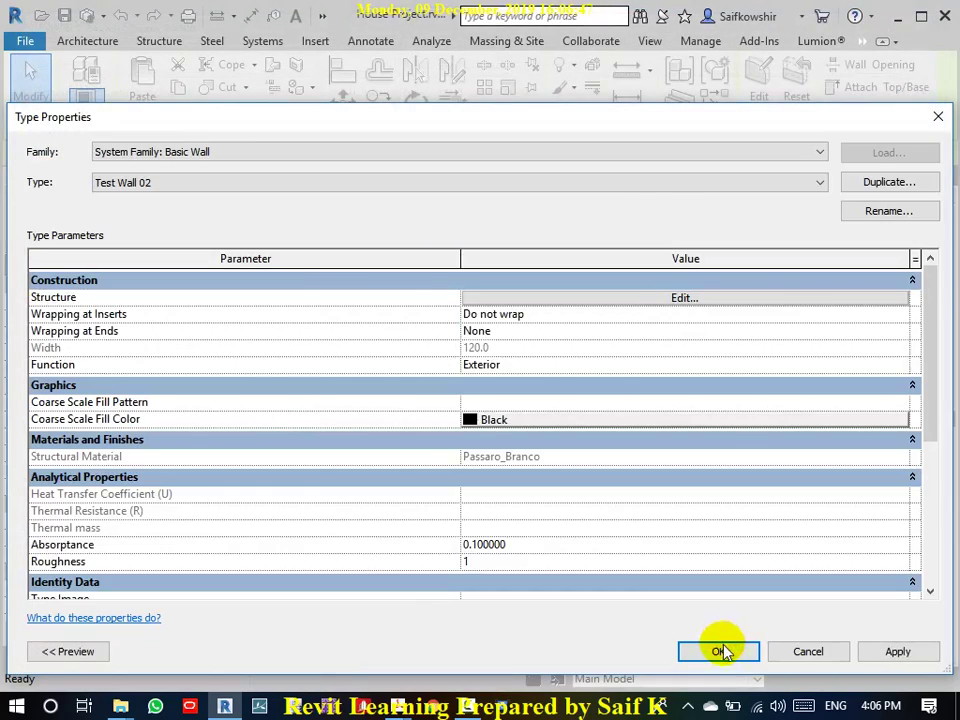
pyautogui.click(722, 651)
# - Switch 3D View 6 to the Realistic visual style and zoom in on the wall
pyautogui.click(667, 610)
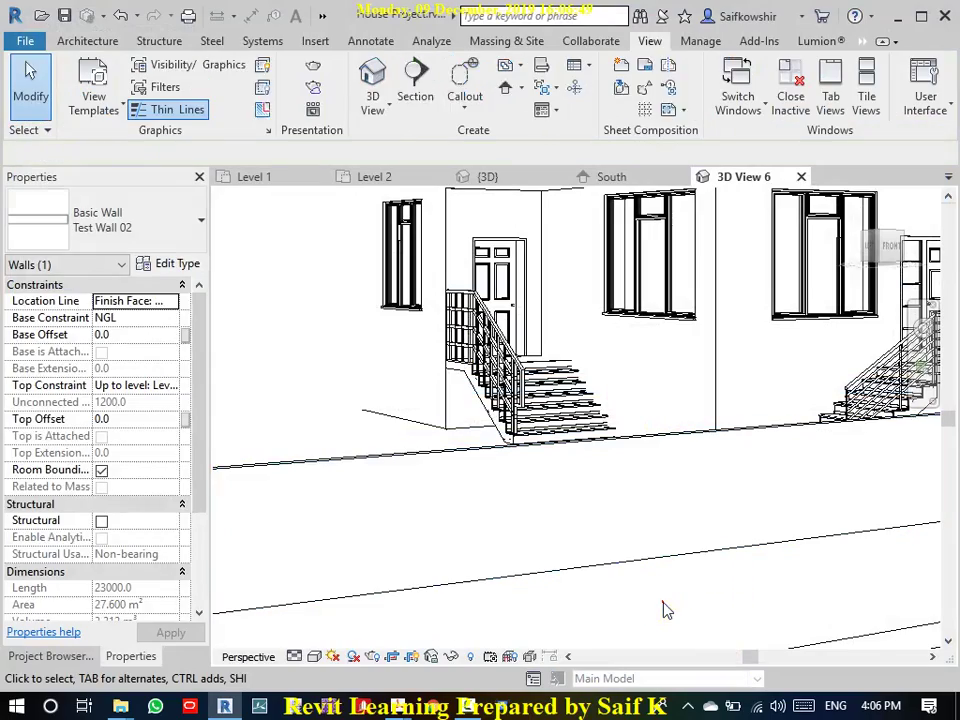
pyautogui.click(314, 656)
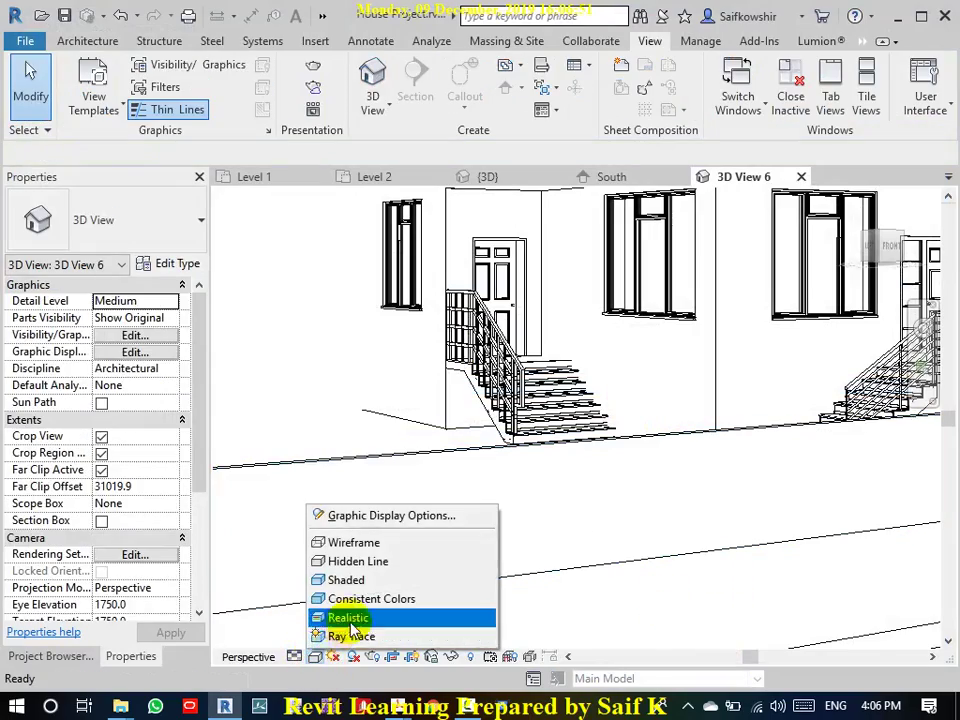
pyautogui.click(352, 620)
pyautogui.scroll(3, 491, 553)
pyautogui.scroll(2, 484, 560)
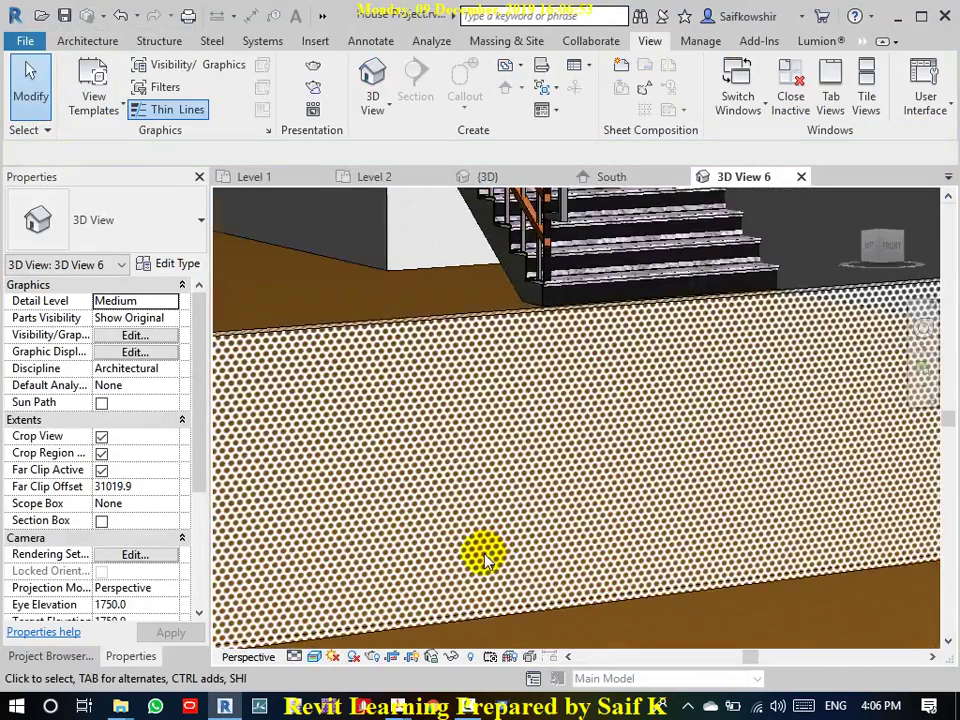
pyautogui.scroll(1, 484, 560)
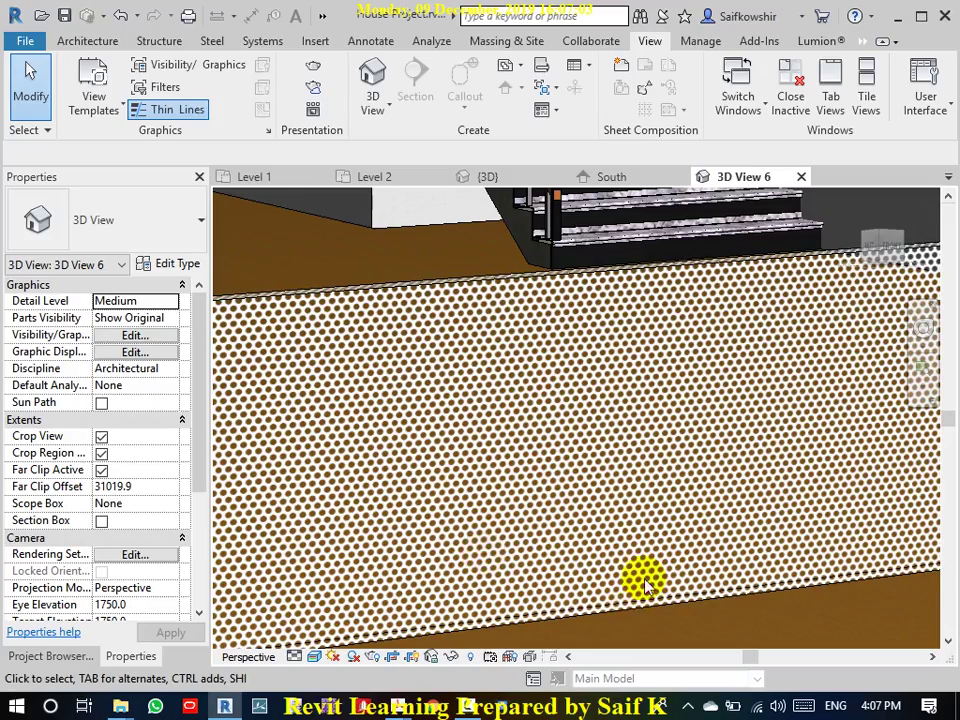
# - Select and inspect the perforated boundary wall, then clear the selection with Esc
pyautogui.scroll(-2, 621, 525)
pyautogui.scroll(-2, 632, 540)
pyautogui.moveTo(650, 580); pyautogui.dragTo(583, 467, button='middle')
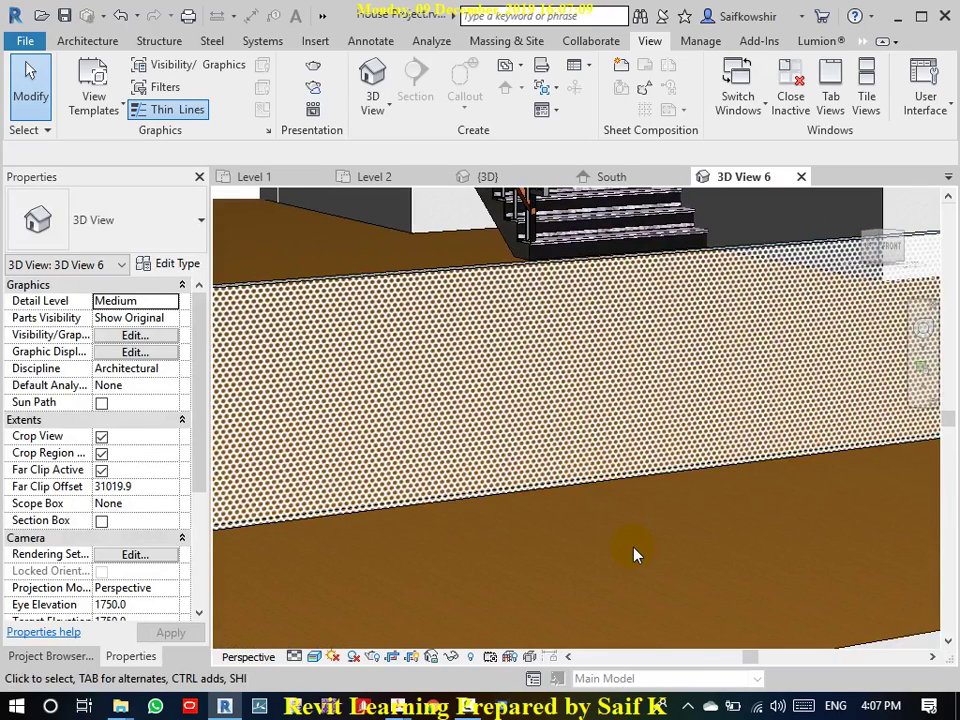
pyautogui.click(577, 272)
pyautogui.scroll(-2, 589, 458)
pyautogui.scroll(-2, 589, 466)
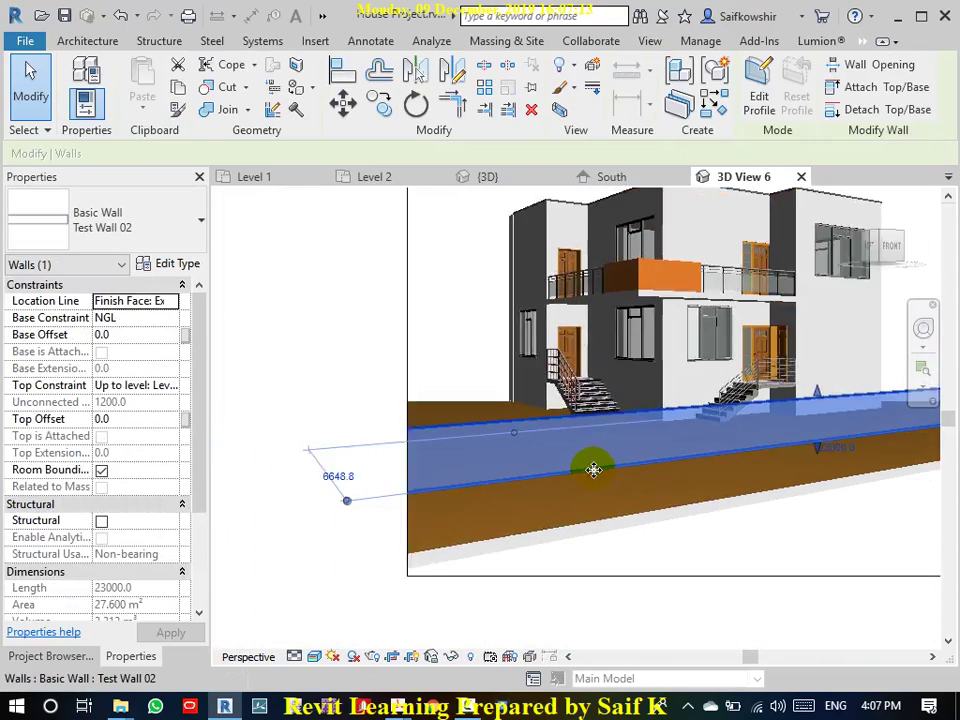
pyautogui.scroll(-1, 595, 485)
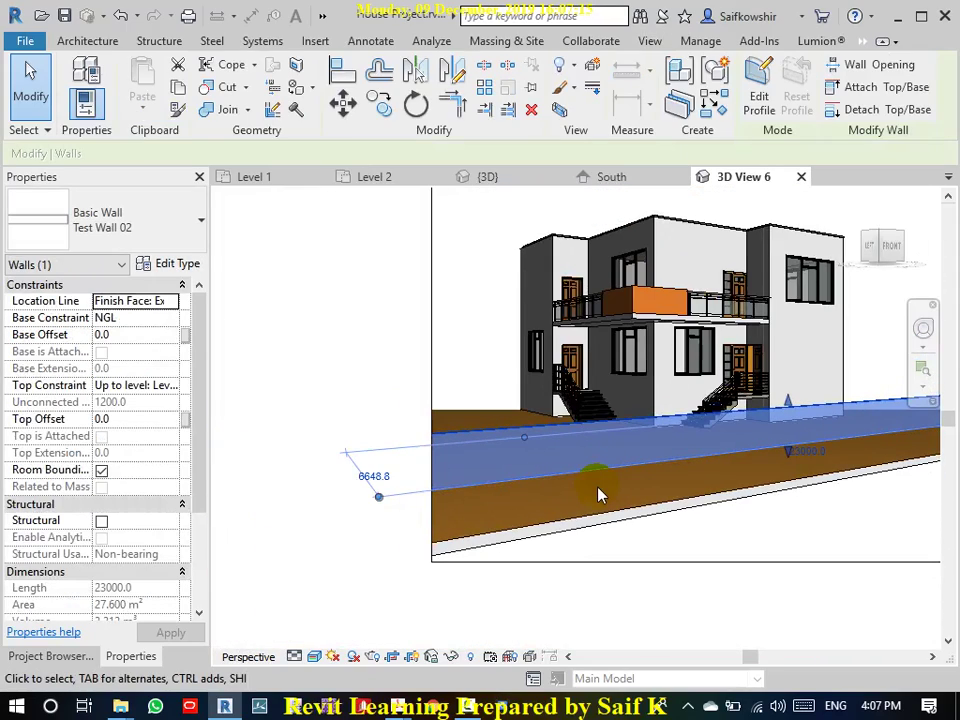
pyautogui.press('Escape')
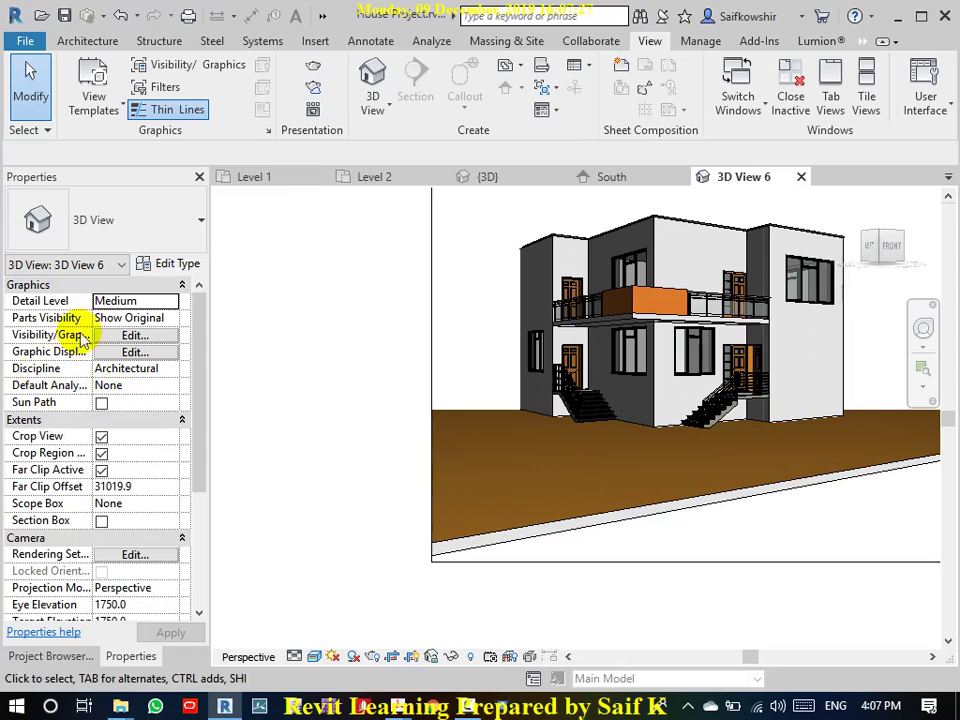
# - Select the upper-floor balcony panel generic model and zoom in on it
pyautogui.click(657, 299)
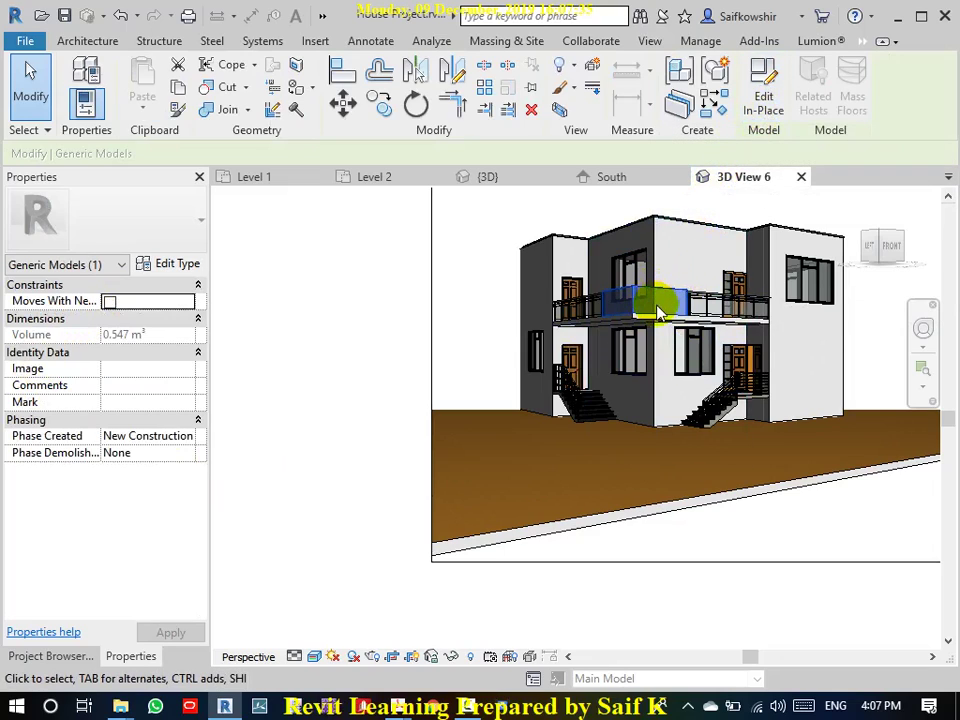
pyautogui.scroll(3, 665, 310)
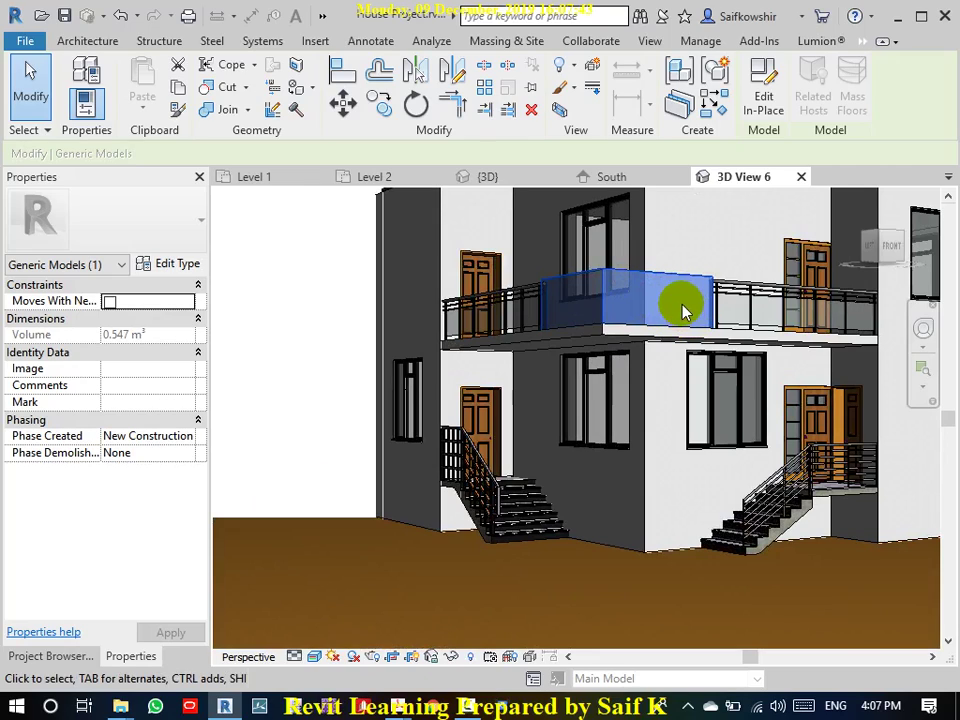
# - Open the Level 2 floor plan from the Project Browser and frame the balcony layout
pyautogui.click(90, 657)
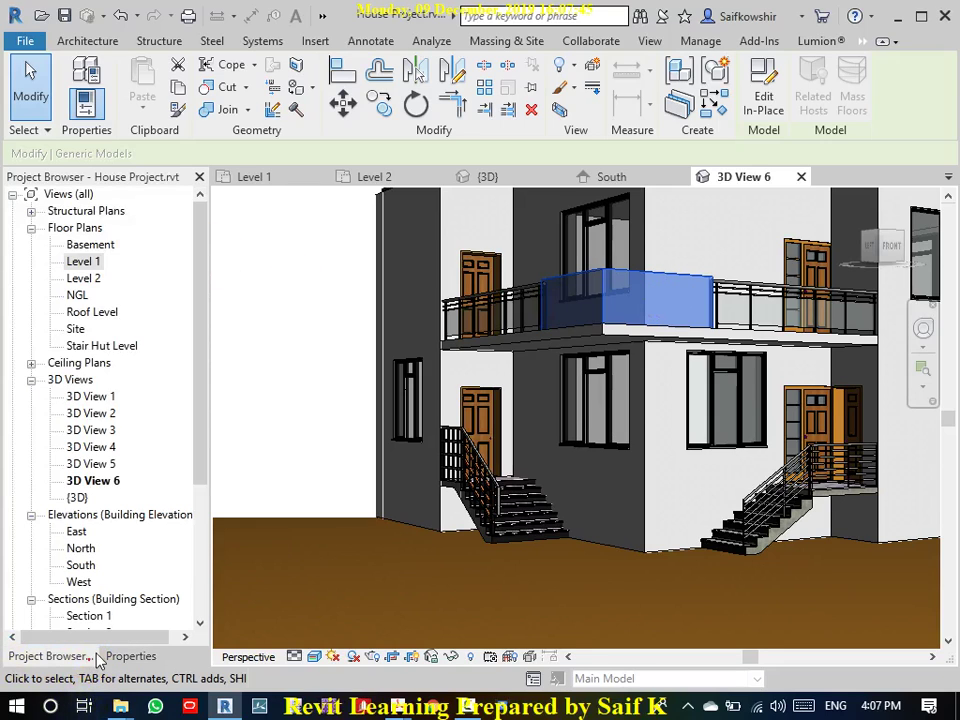
pyautogui.doubleClick(93, 263)
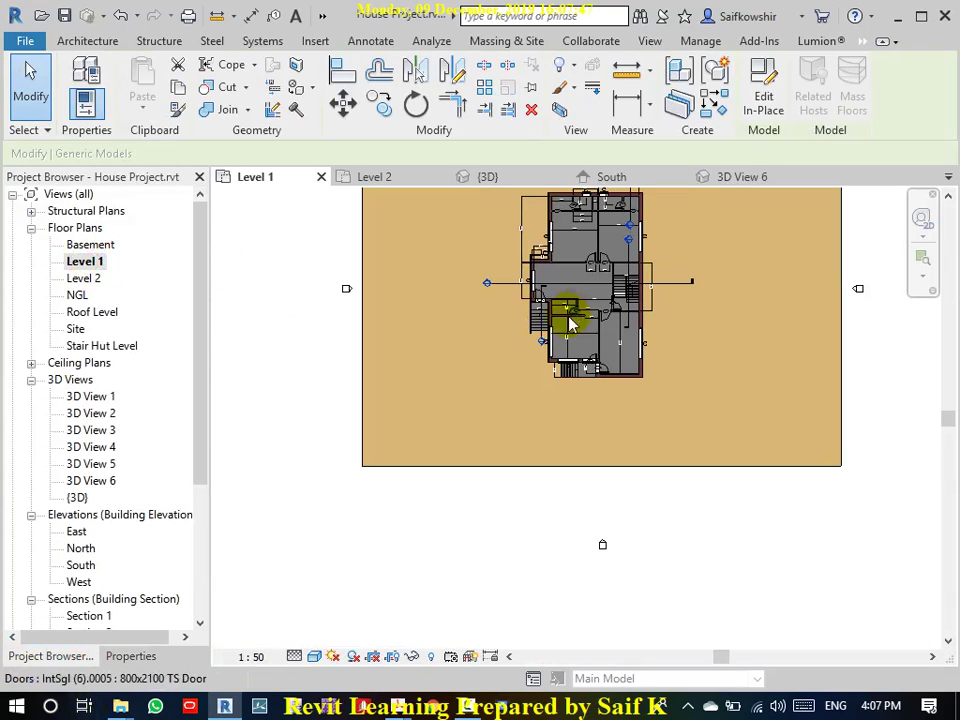
pyautogui.doubleClick(84, 278)
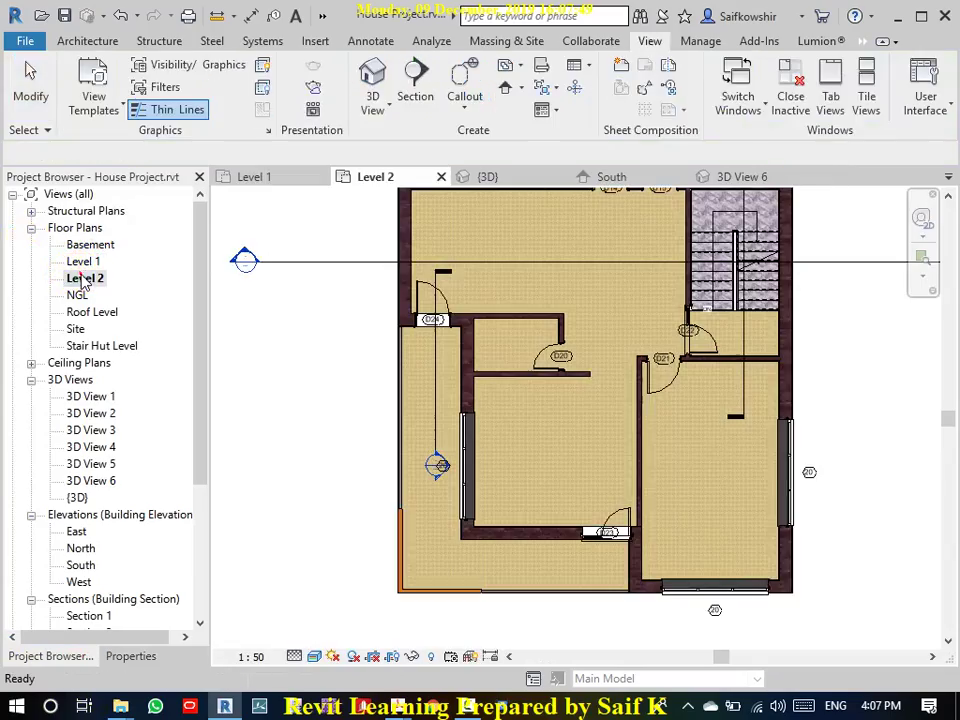
pyautogui.scroll(2, 532, 582)
pyautogui.scroll(1, 520, 600)
pyautogui.click(518, 622)
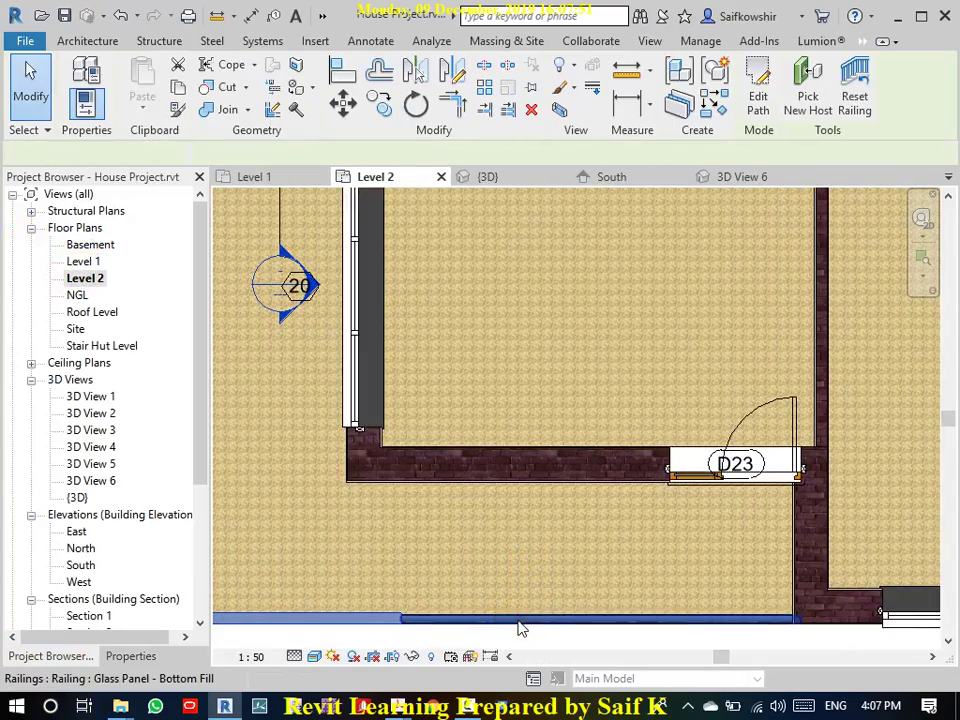
pyautogui.scroll(-2, 560, 545)
pyautogui.moveTo(572, 537); pyautogui.dragTo(499, 465, button='middle')
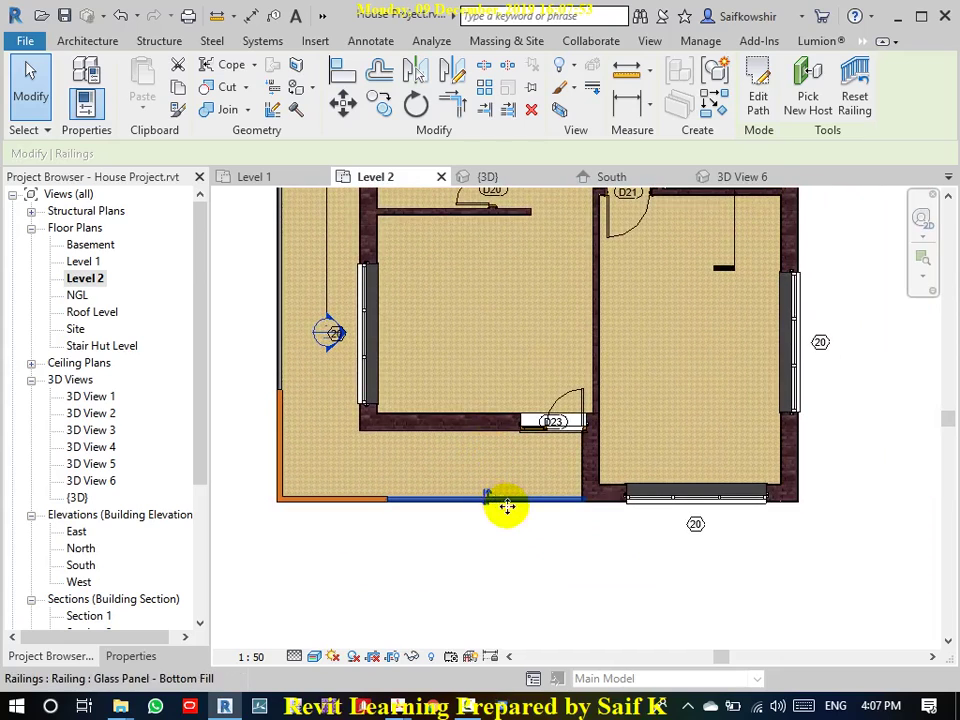
pyautogui.click(522, 552)
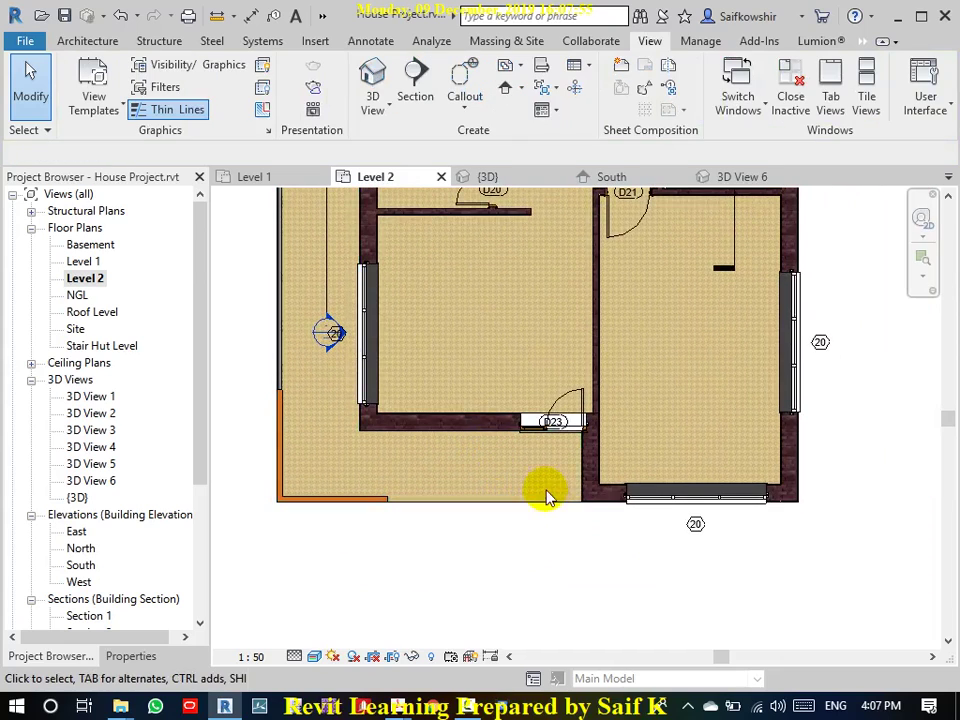
pyautogui.scroll(-1, 579, 540)
pyautogui.moveTo(568, 551); pyautogui.dragTo(551, 550, button='middle')
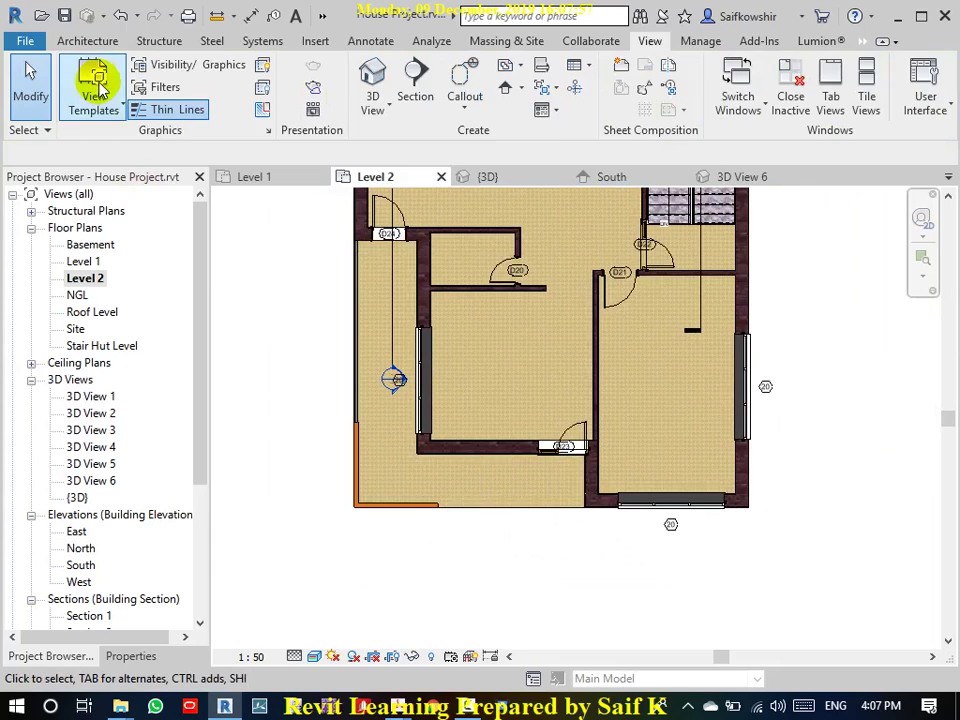
# - Start a new in-place model via Architecture > Component > Model In-Place
pyautogui.click(82, 40)
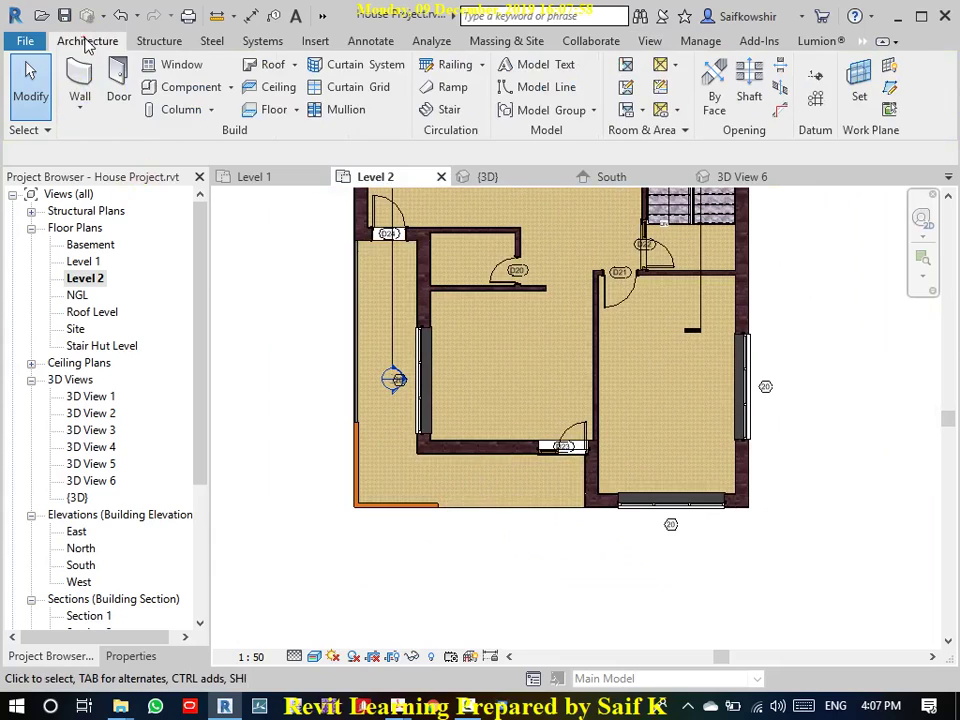
pyautogui.click(229, 87)
pyautogui.click(219, 160)
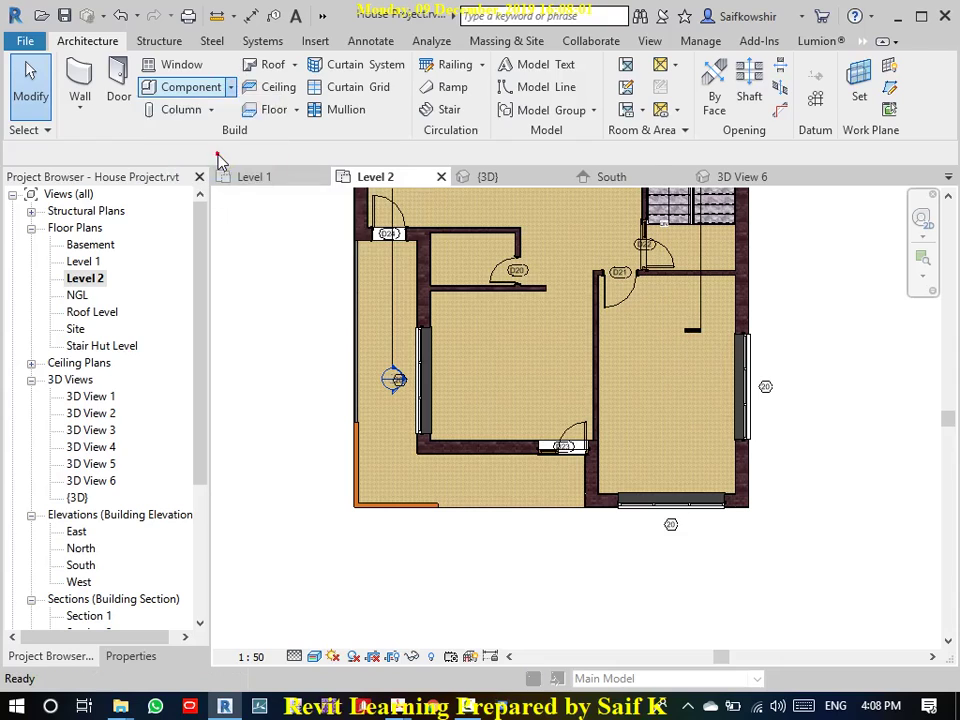
# - Create the in-place model in the Generic Models category with the default name
pyautogui.click(387, 279)
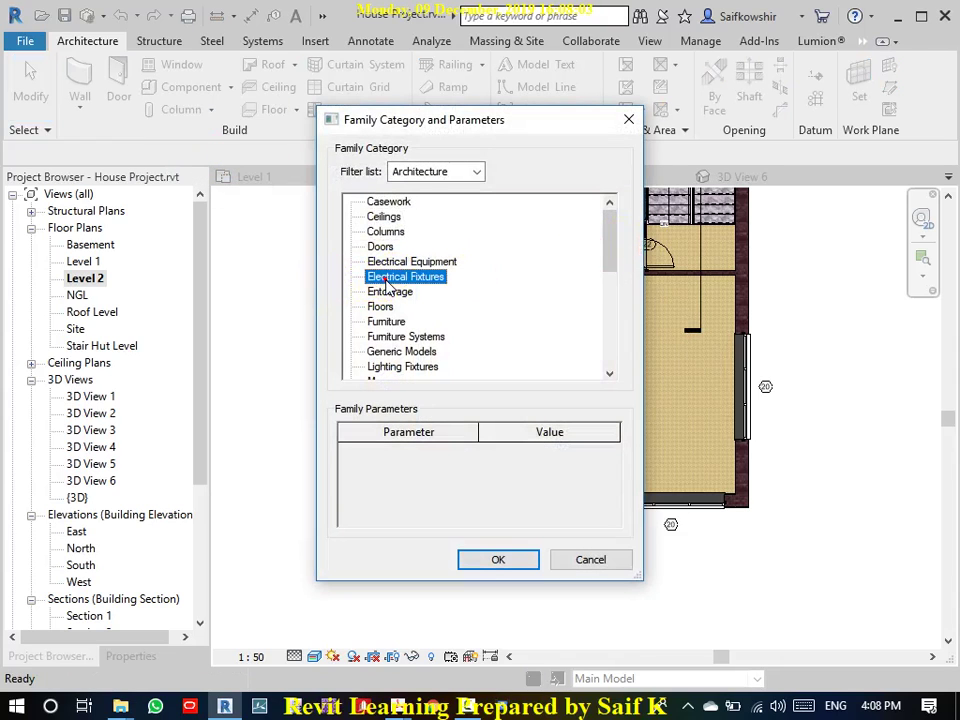
pyautogui.click(505, 557)
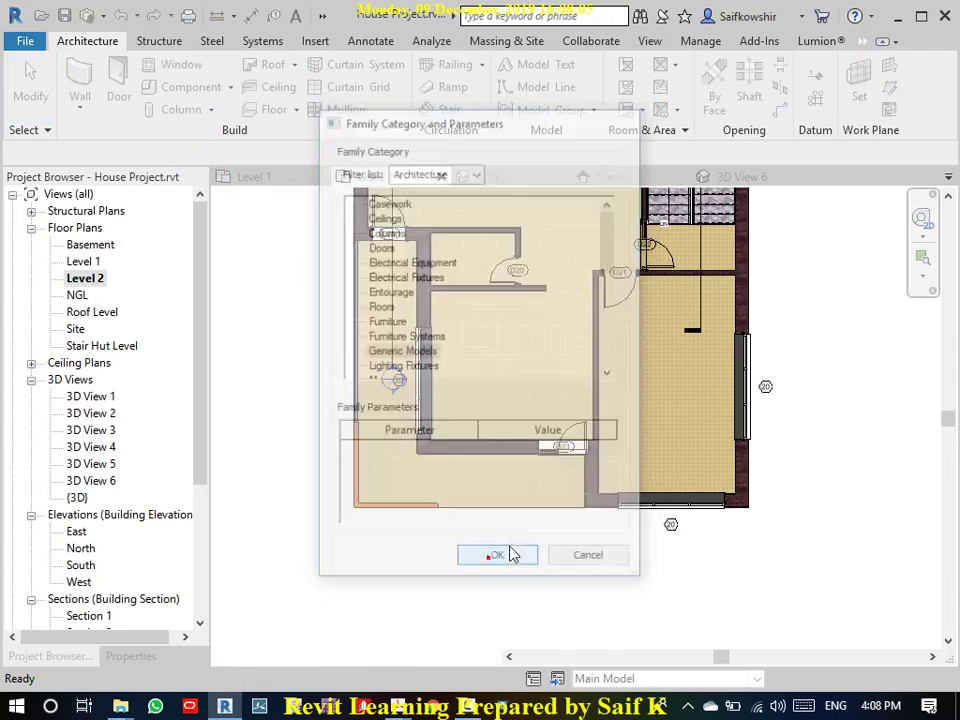
pyautogui.click(475, 390)
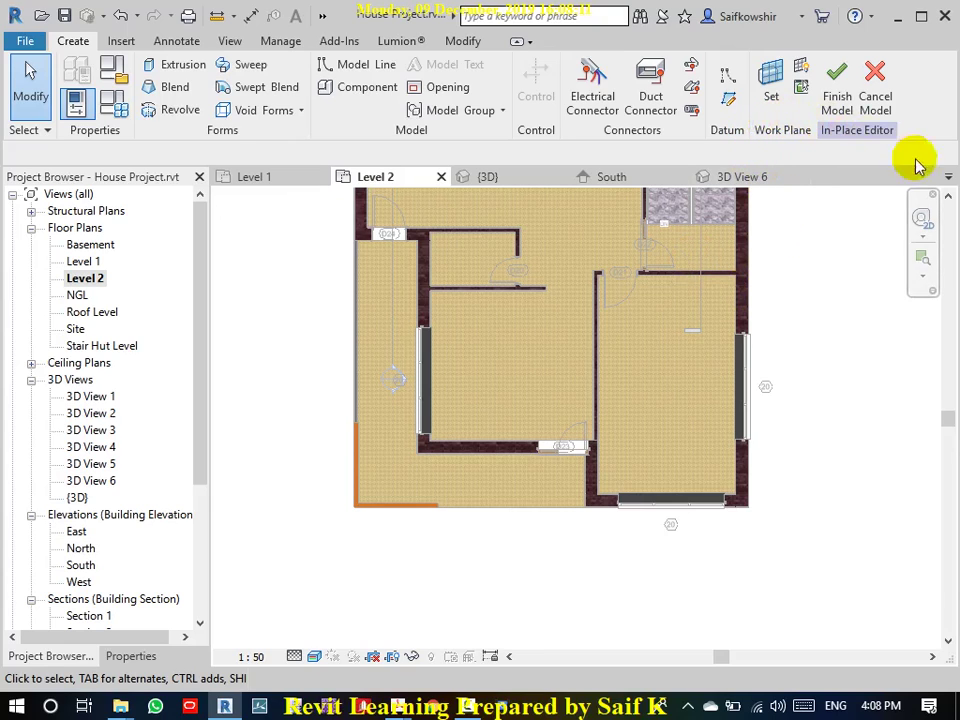
# - Pick the 350mm wall face as work plane and open Elevation: South, framing the balcony
pyautogui.click(770, 82)
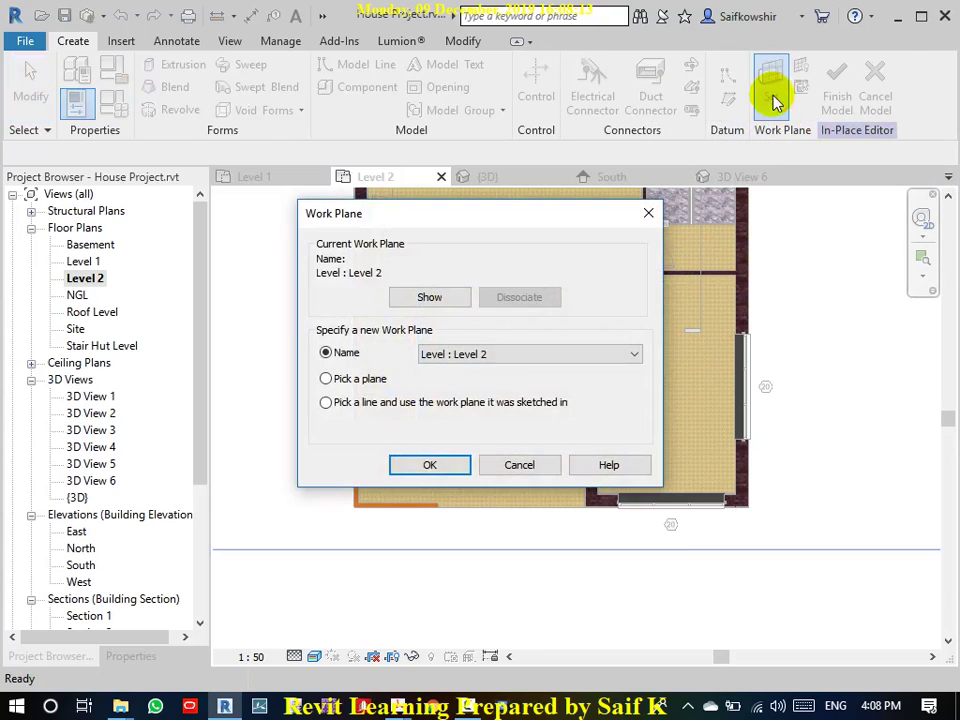
pyautogui.click(429, 466)
pyautogui.scroll(2, 587, 508)
pyautogui.scroll(2, 588, 512)
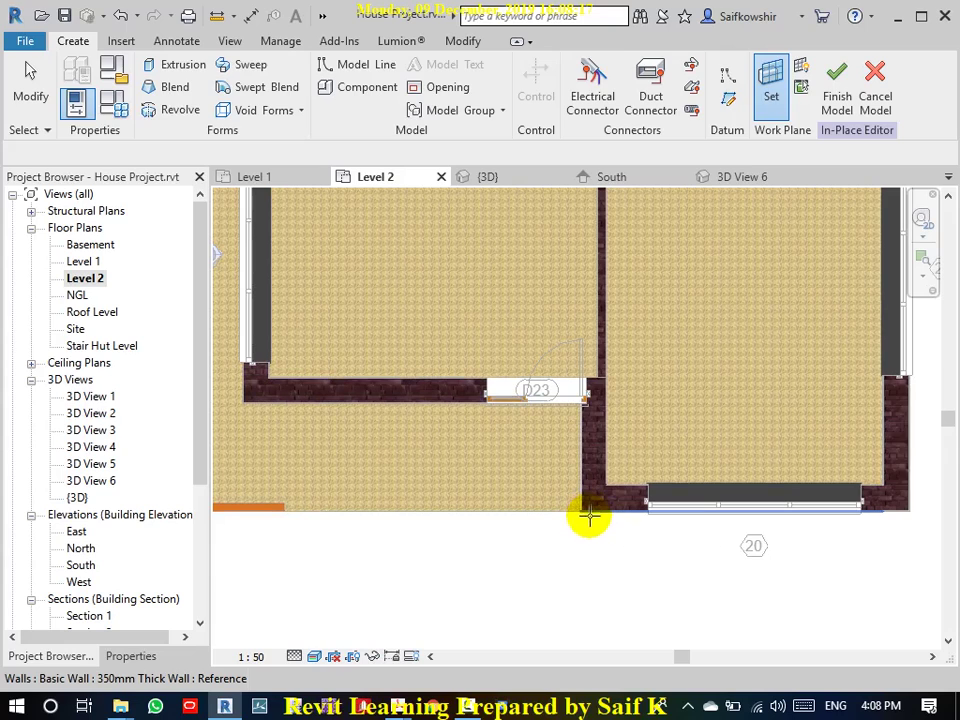
pyautogui.click(587, 514)
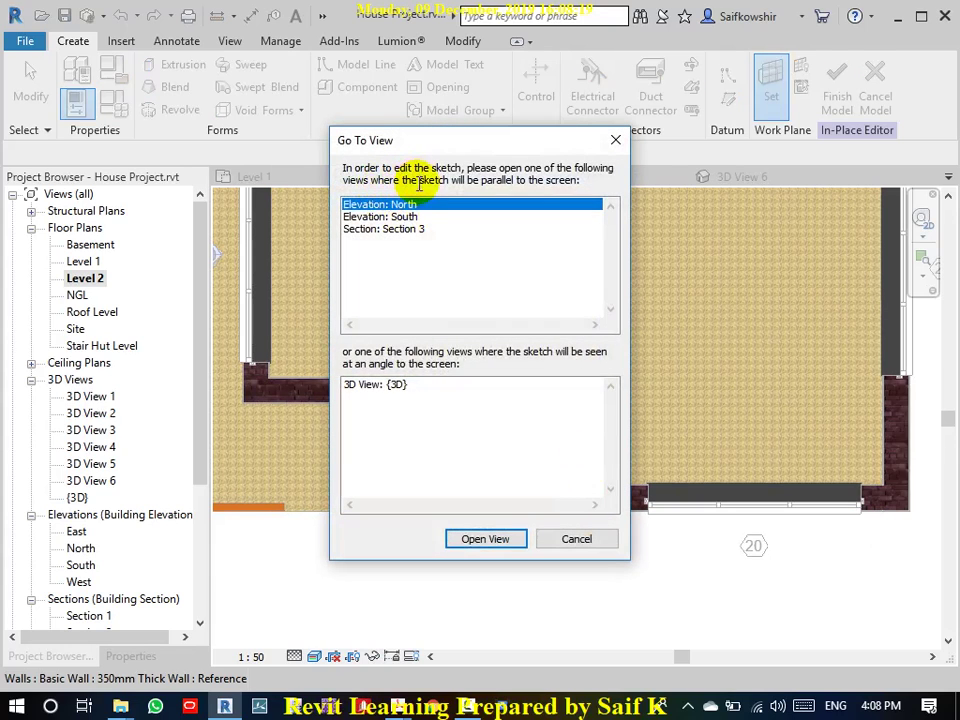
pyautogui.click(410, 217)
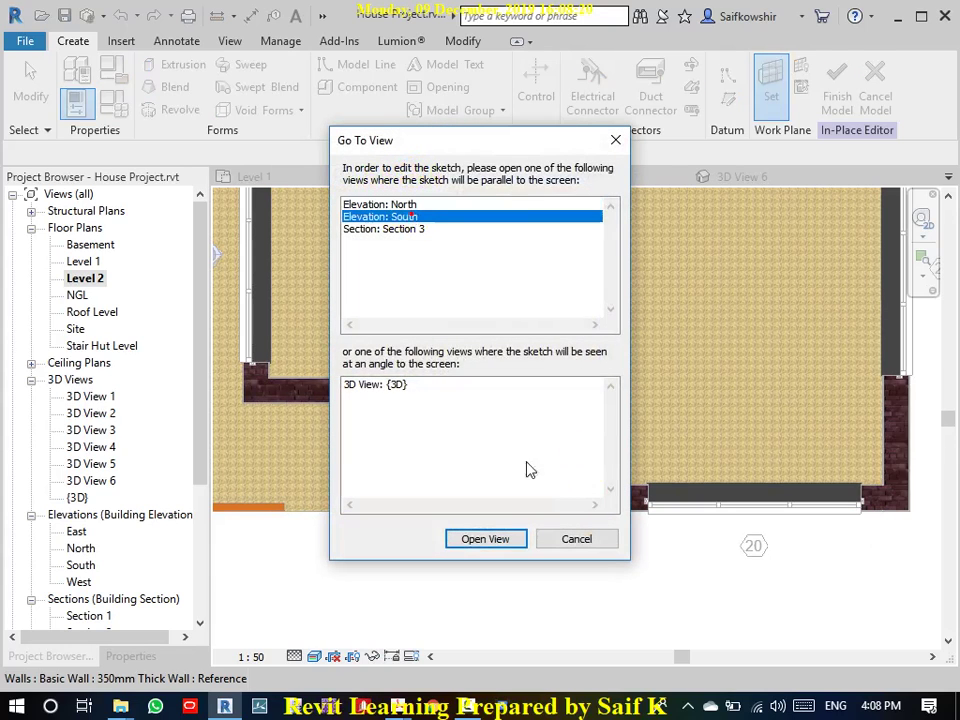
pyautogui.click(512, 539)
pyautogui.scroll(-2, 591, 300)
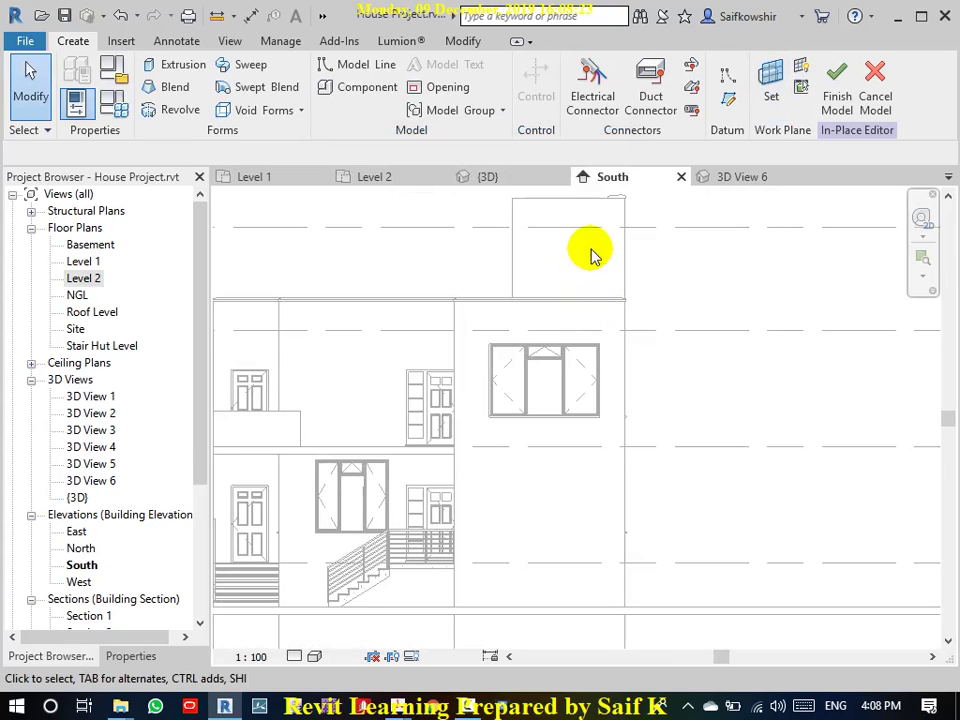
pyautogui.moveTo(591, 256); pyautogui.dragTo(699, 332, button='middle')
pyautogui.moveTo(514, 531); pyautogui.dragTo(575, 449, button='middle')
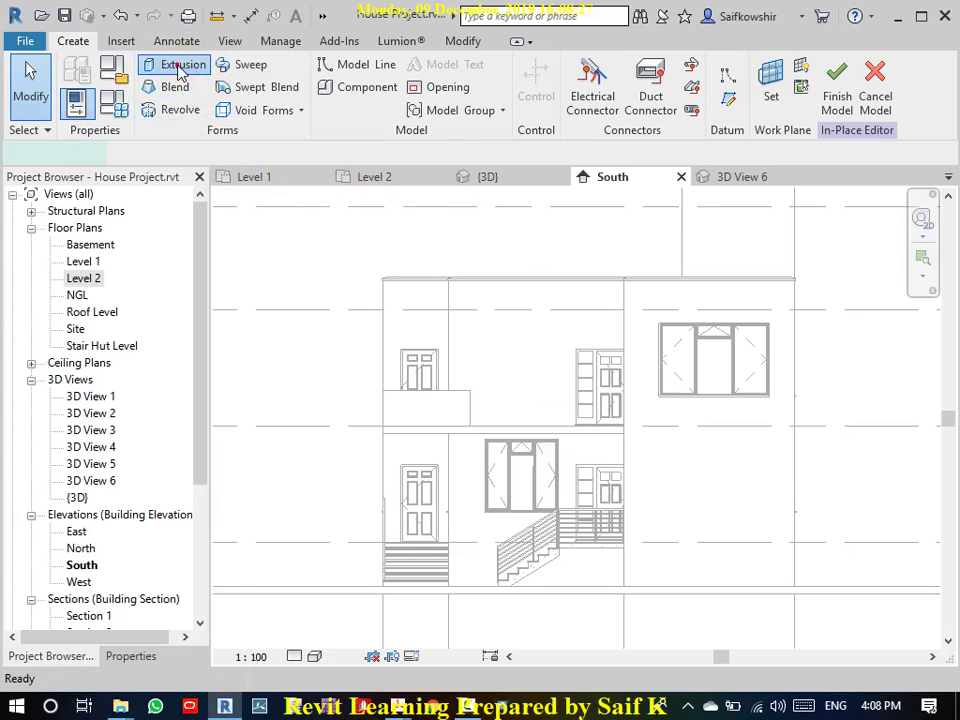
# - Start an extrusion and sketch a balcony-wide rectangle from the wall end
pyautogui.click(188, 65)
pyautogui.click(707, 70)
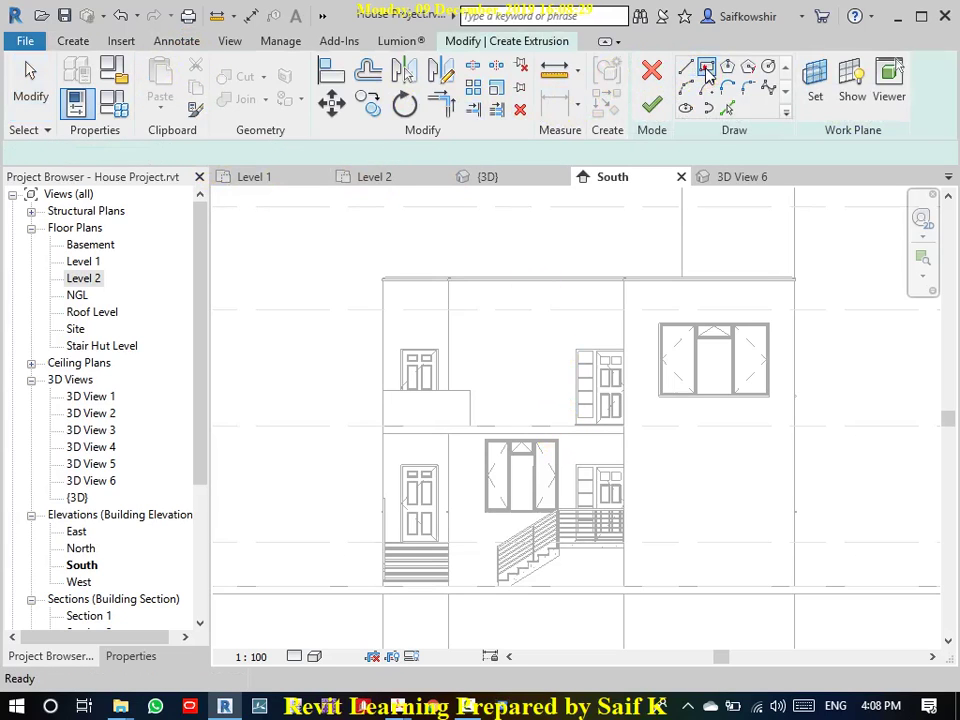
pyautogui.scroll(3, 622, 422)
pyautogui.click(643, 413)
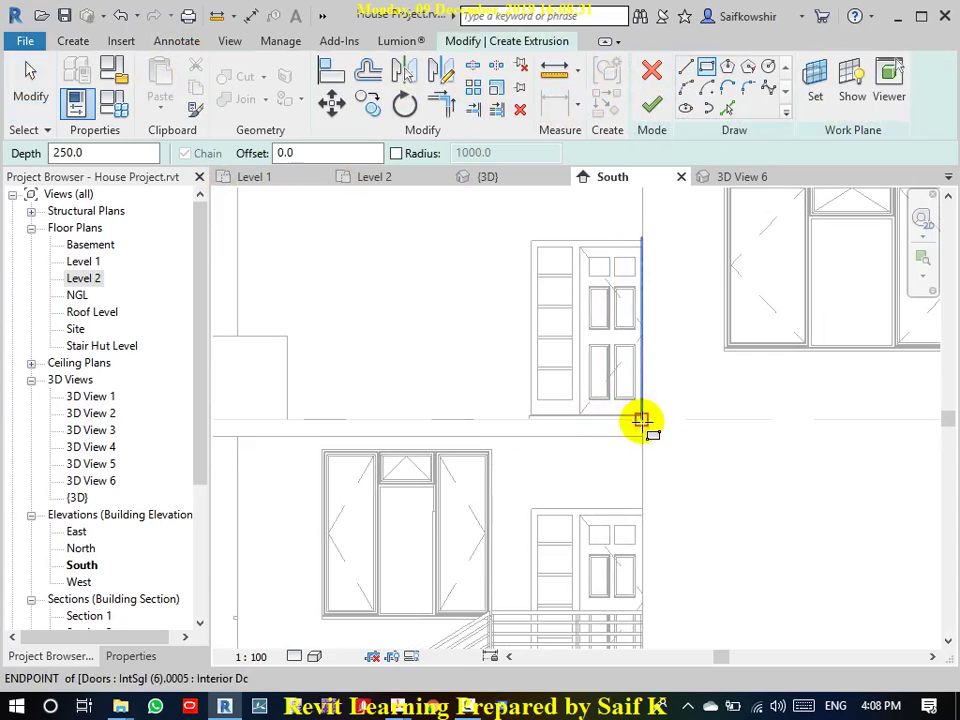
pyautogui.click(300, 415)
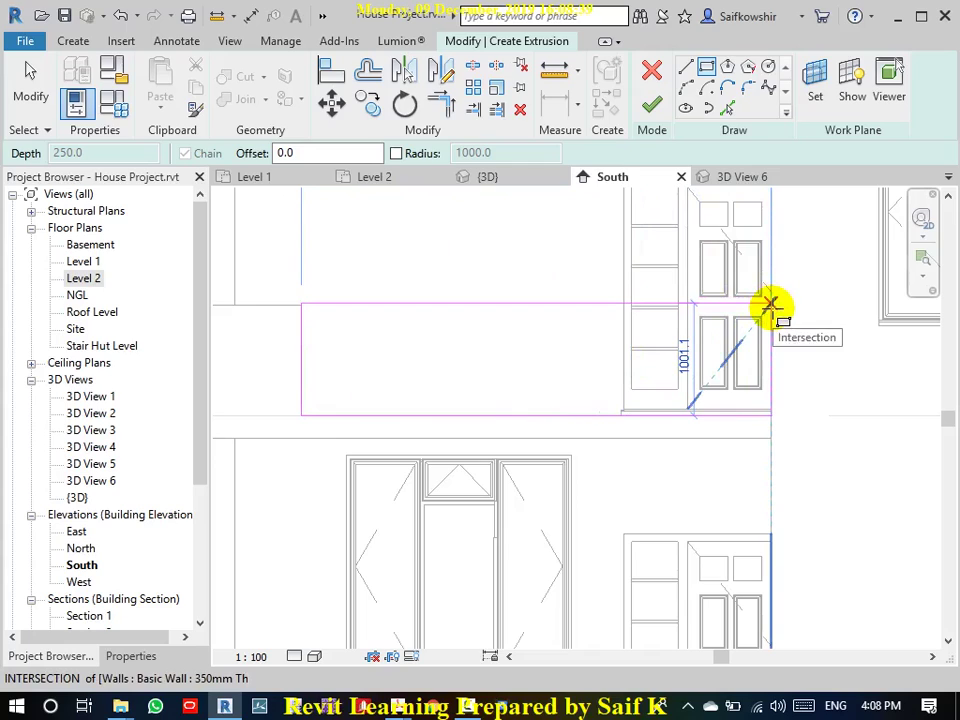
pyautogui.scroll(1, 770, 306)
pyautogui.scroll(-1, 772, 308)
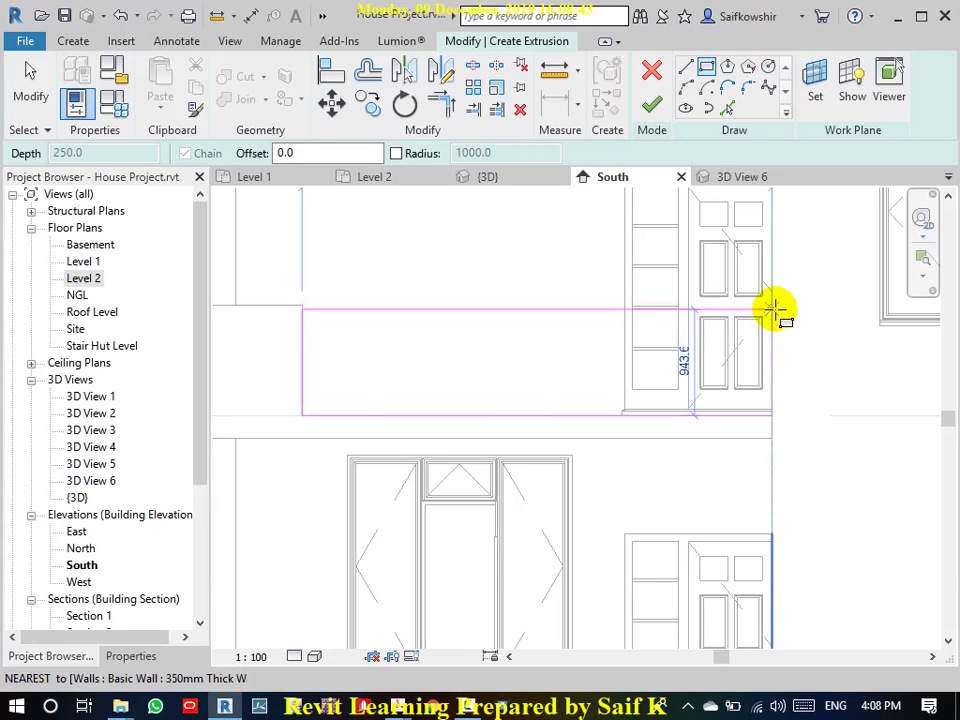
pyautogui.scroll(1, 772, 310)
pyautogui.click(771, 310)
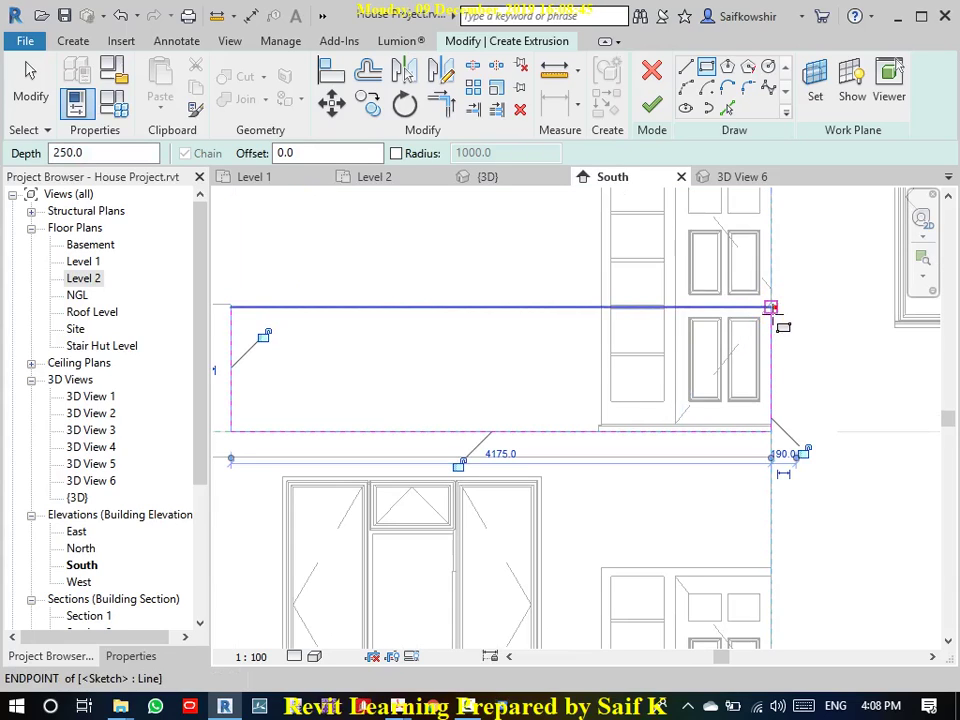
# - Align the rectangle's top edge to the reference line with AL
pyautogui.press('a')
pyautogui.press('l')
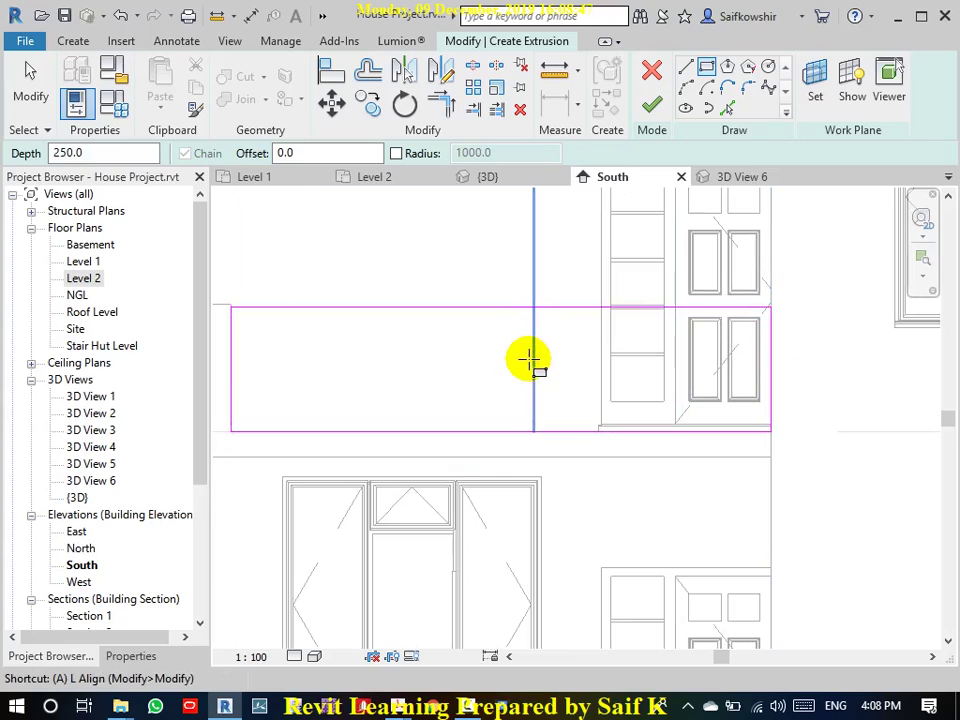
pyautogui.scroll(-1, 531, 358)
pyautogui.click(261, 313)
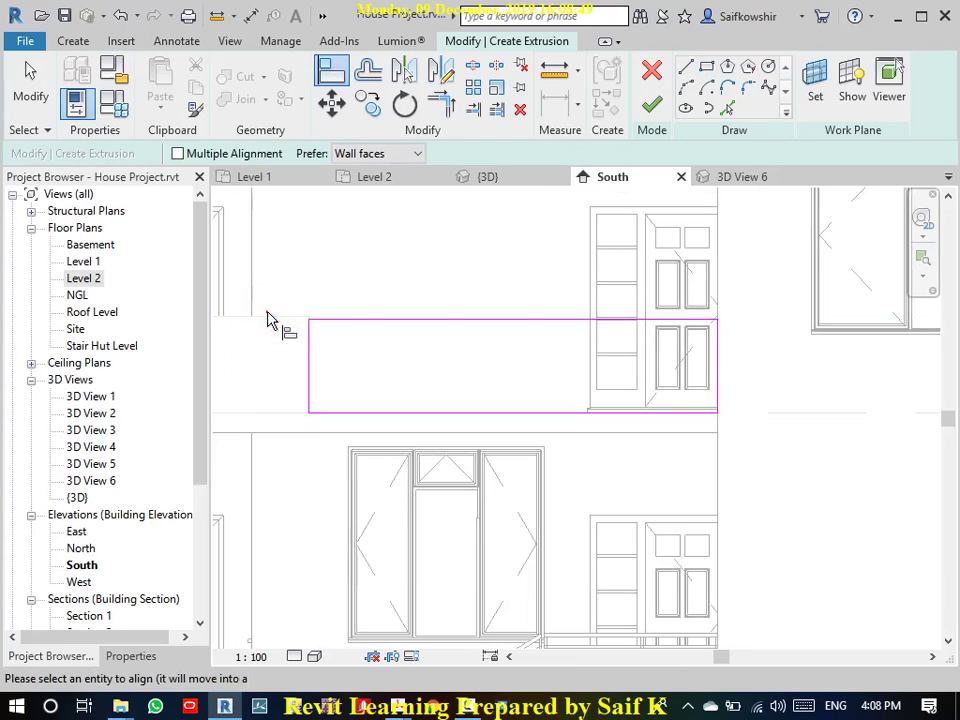
pyautogui.click(343, 319)
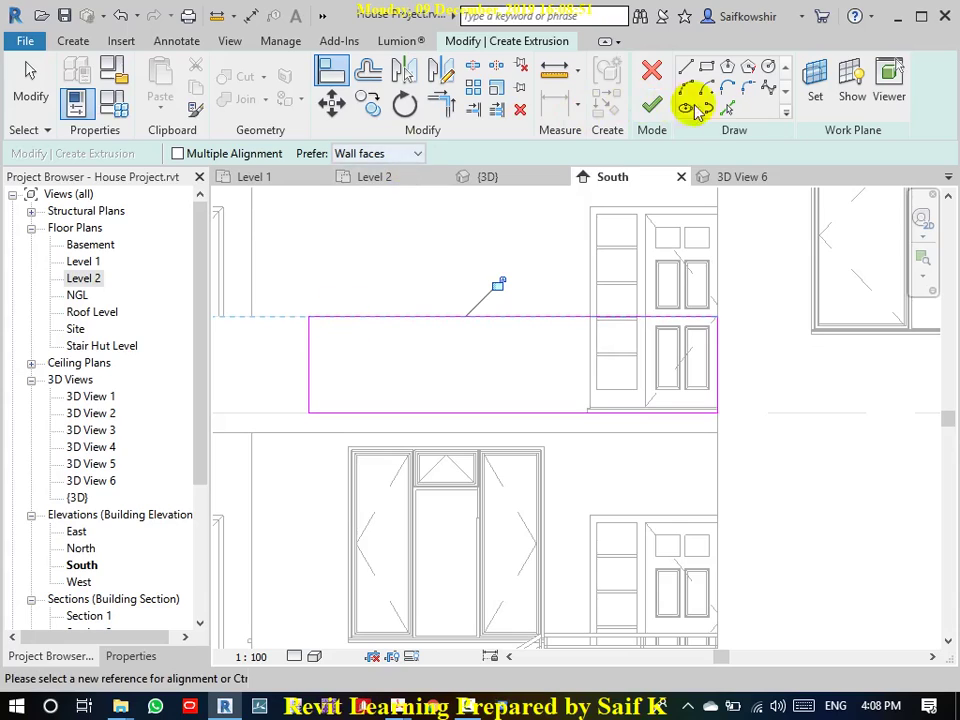
# - Draw the narrow 100 × 700 fin rectangle inside the outline, then drag the outline's top edge
pyautogui.click(706, 68)
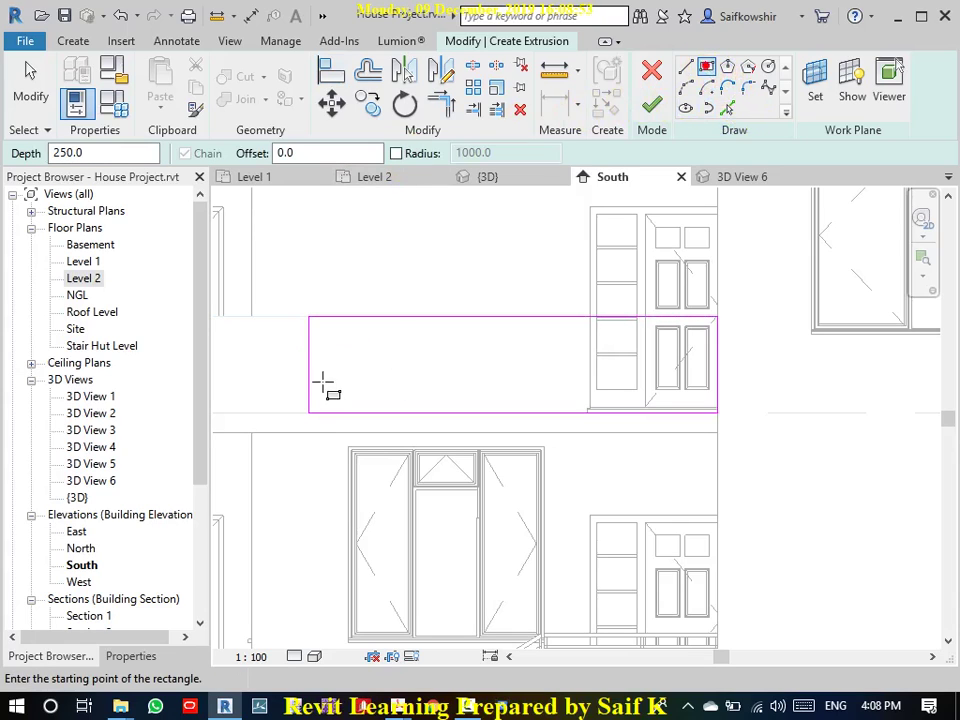
pyautogui.click(336, 331)
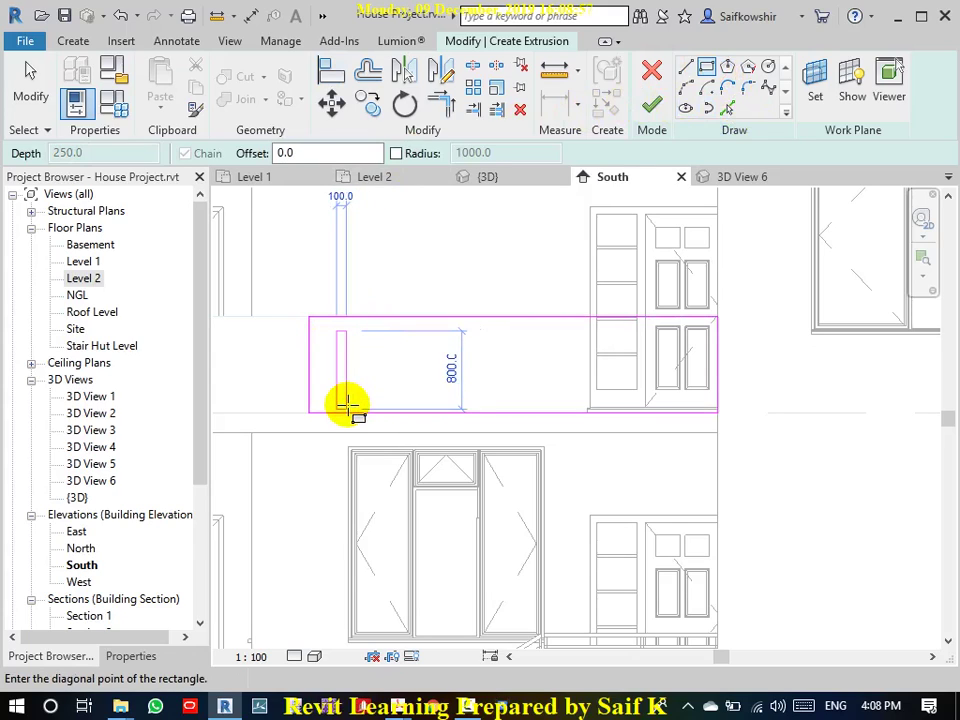
pyautogui.click(347, 400)
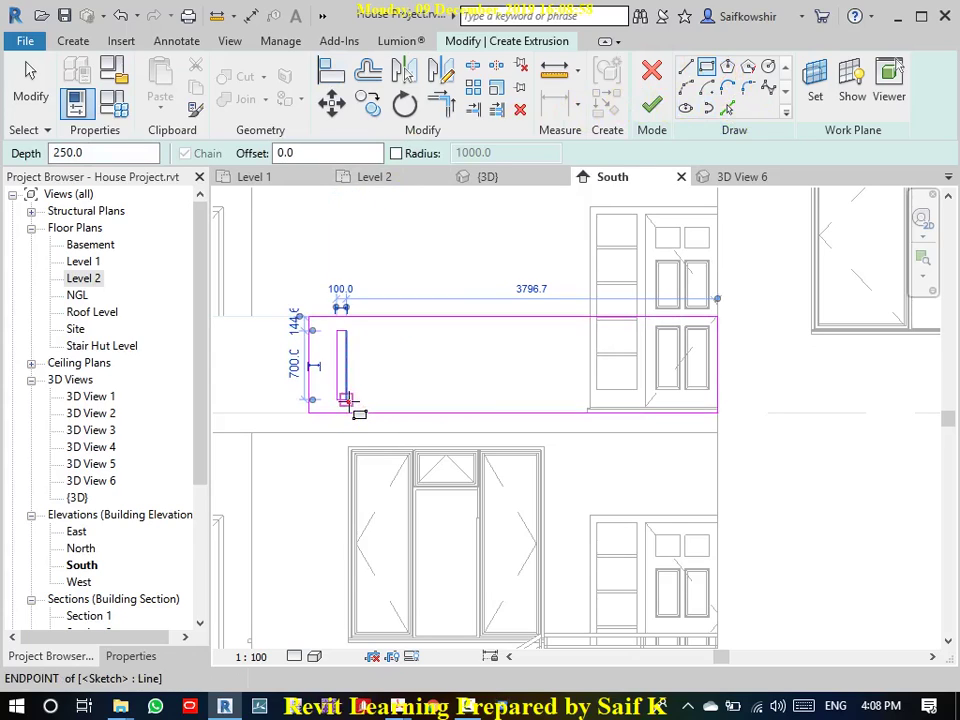
pyautogui.click(28, 100)
pyautogui.scroll(2, 380, 353)
pyautogui.moveTo(306, 314)
pyautogui.mouseDown()
pyautogui.moveTo(344, 376)
pyautogui.moveTo(343, 317)
pyautogui.mouseUp()
# - Drop the outline's top edge at its new height and clear the sketch selection
pyautogui.click(343, 296)
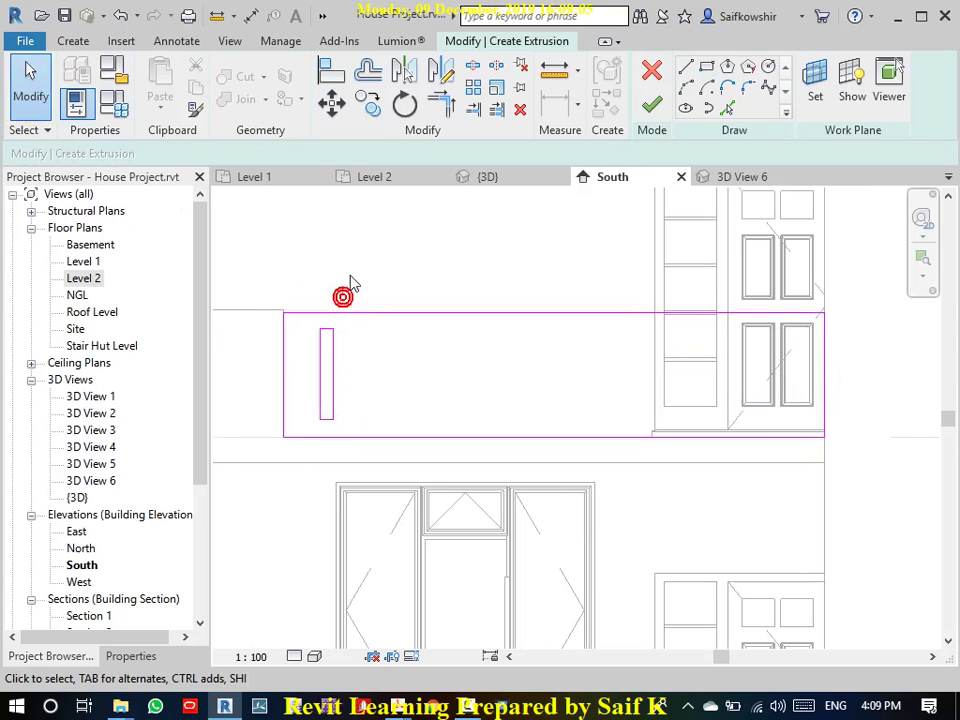
pyautogui.press('a')
pyautogui.press('l')
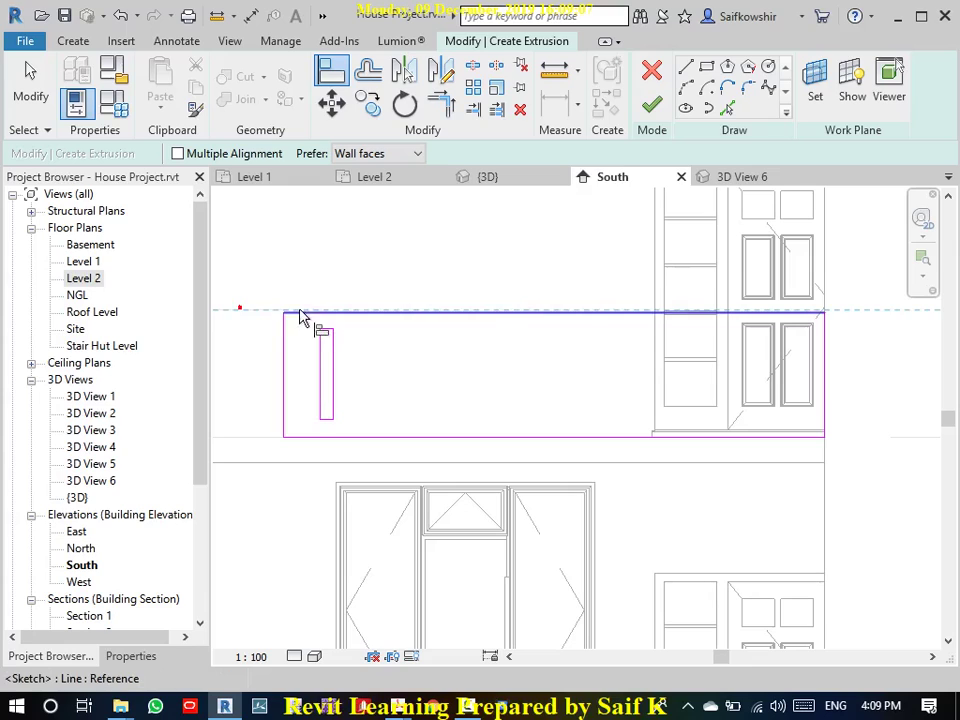
pyautogui.click(28, 90)
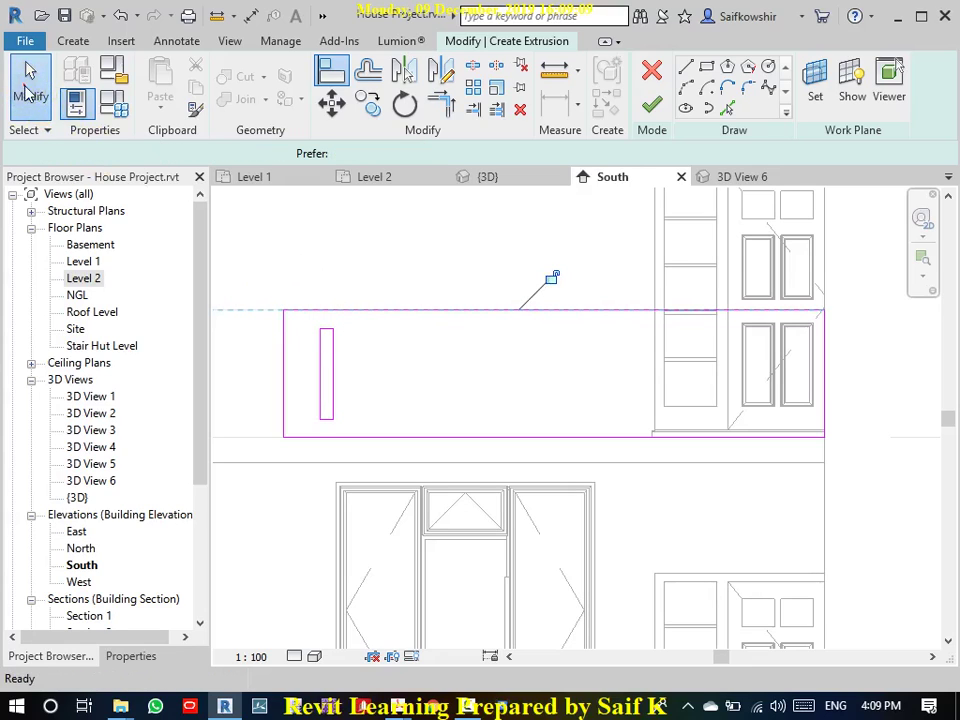
pyautogui.click(315, 320)
# - Scale the fin rectangle numerically by 3 from its bottom-left corner
pyautogui.moveTo(360, 413)
pyautogui.mouseDown()
pyautogui.moveTo(368, 437)
pyautogui.moveTo(371, 418)
pyautogui.mouseUp()
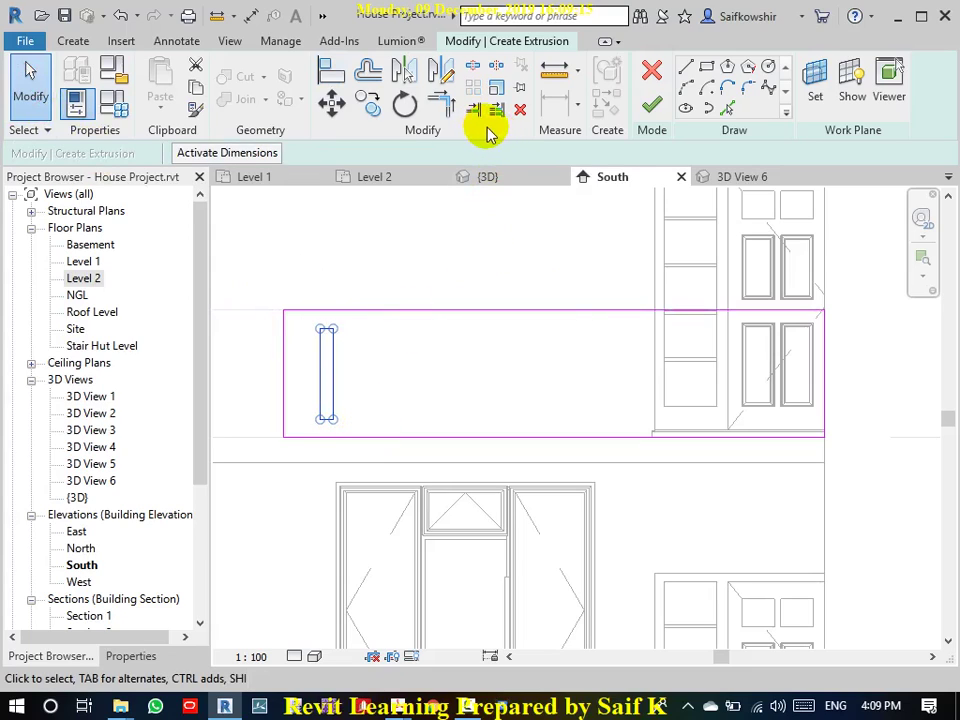
pyautogui.click(500, 95)
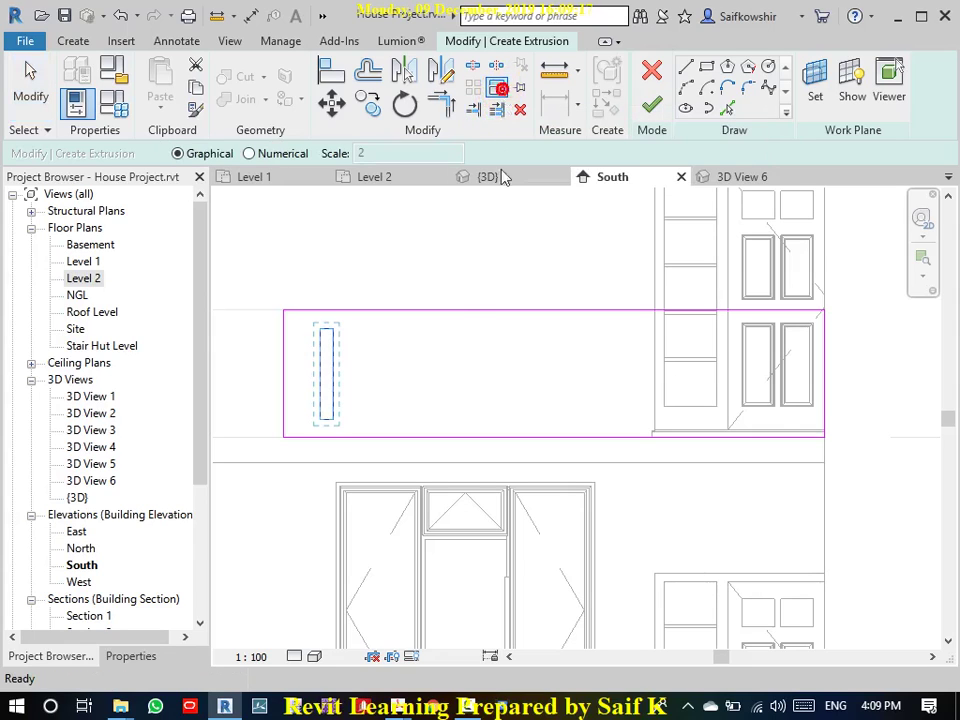
pyautogui.click(250, 154)
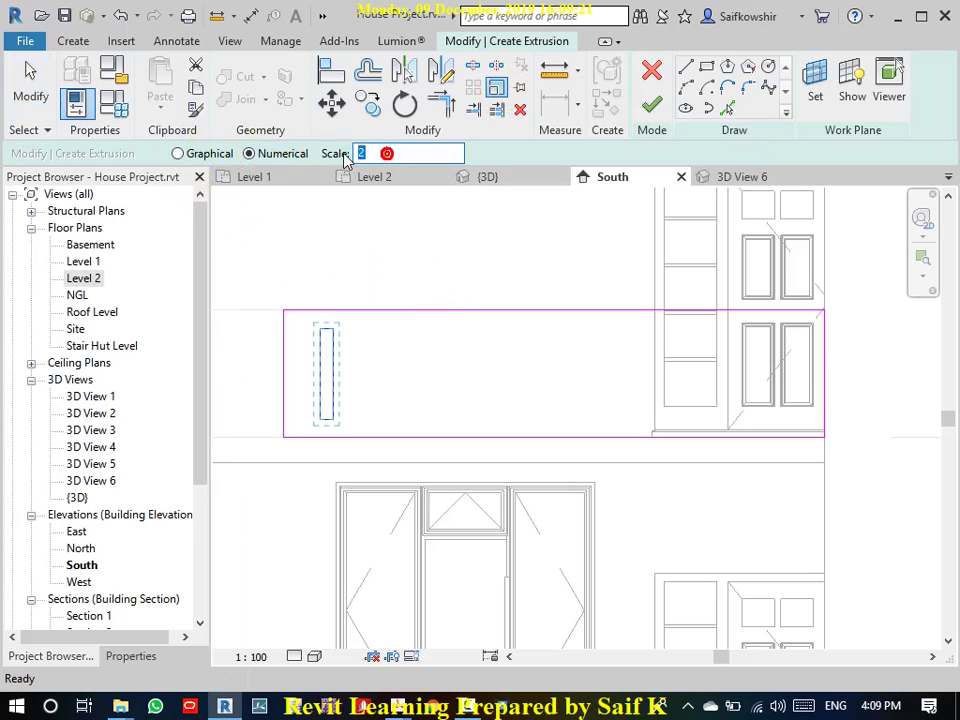
pyautogui.write('3')
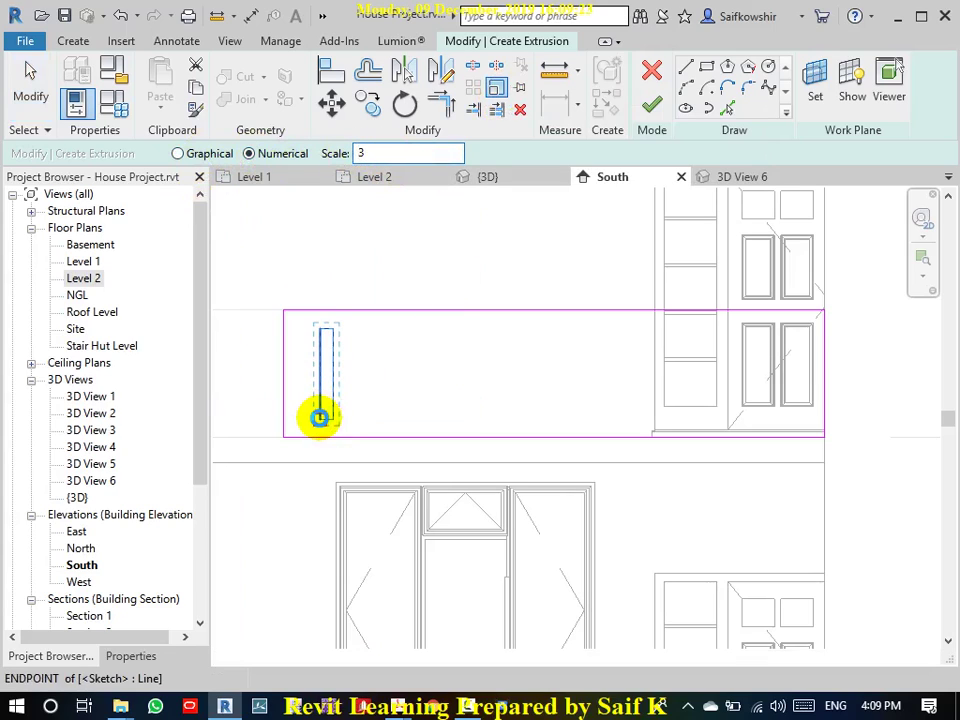
pyautogui.click(319, 418)
pyautogui.scroll(-2, 375, 418)
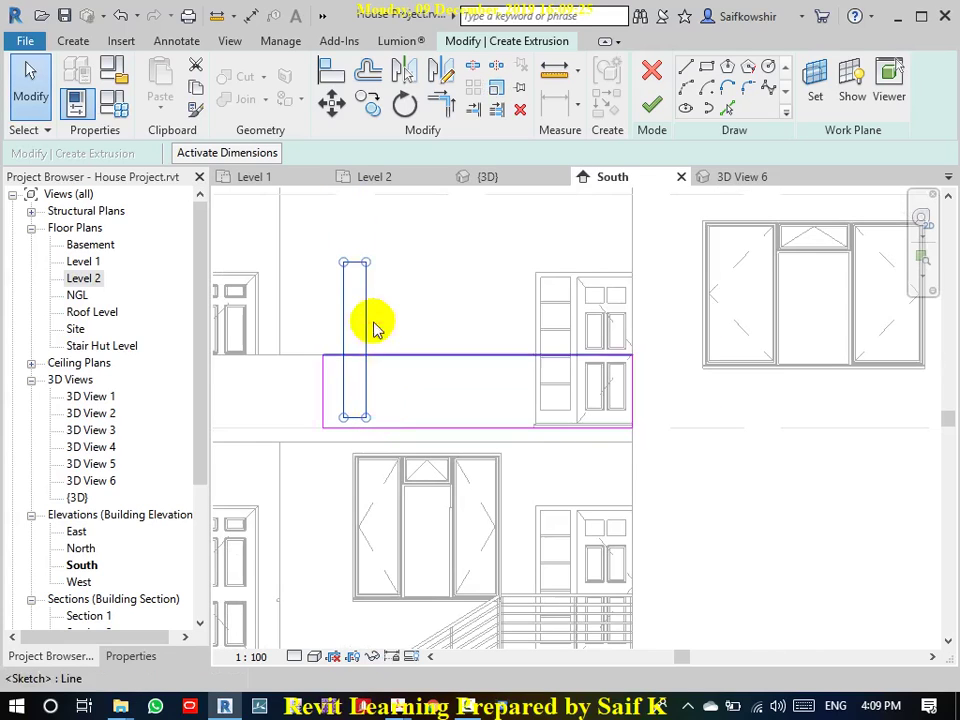
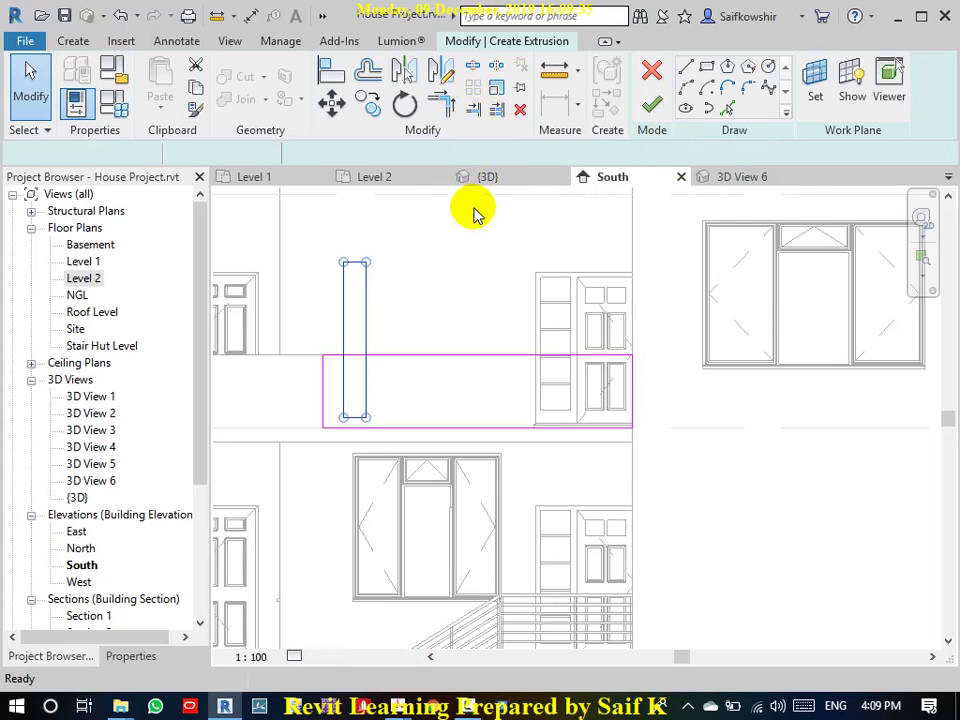
# - Copy the thin slot rectangle from its bottom endpoint to a spot 400 mm to the right
pyautogui.hotkey('ctrl', 'z')
pyautogui.scroll(2, 461, 225)
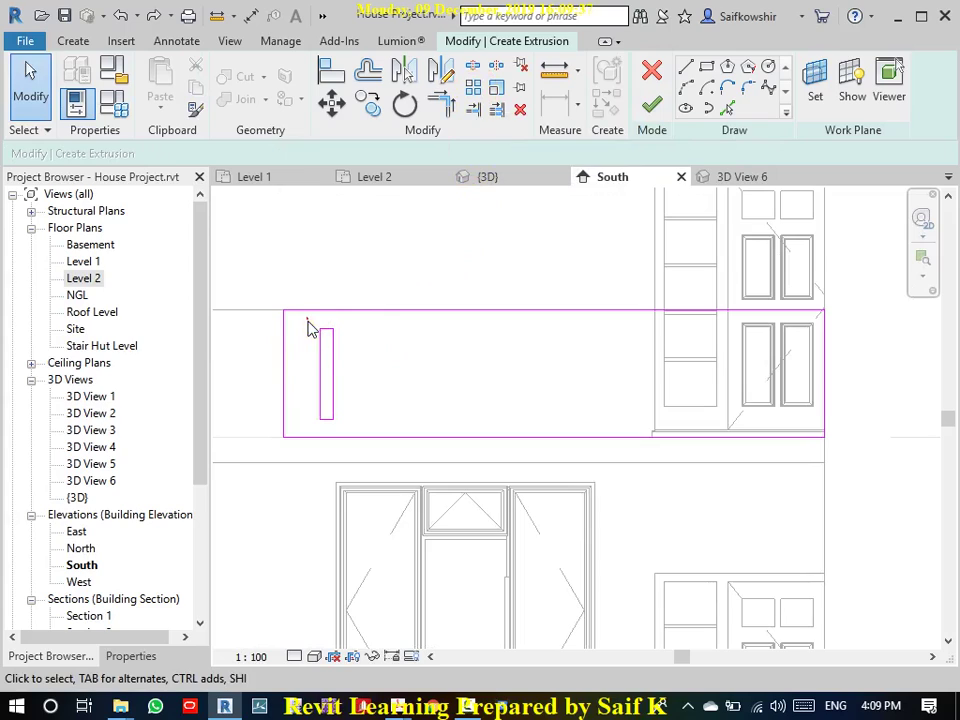
pyautogui.moveTo(333, 397); pyautogui.dragTo(350, 428)
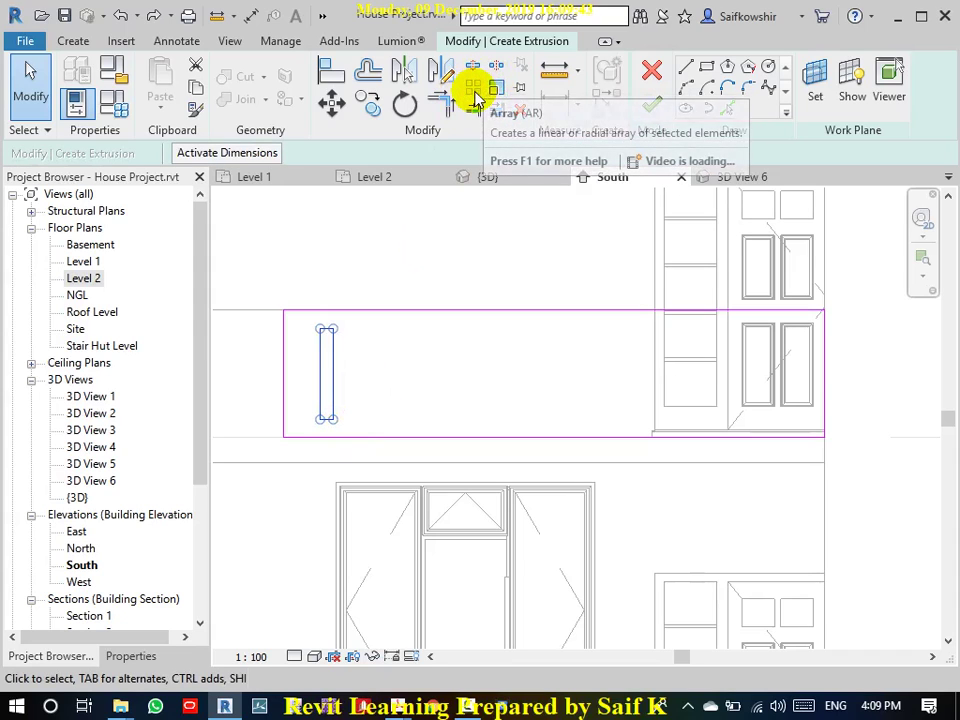
pyautogui.click(368, 104)
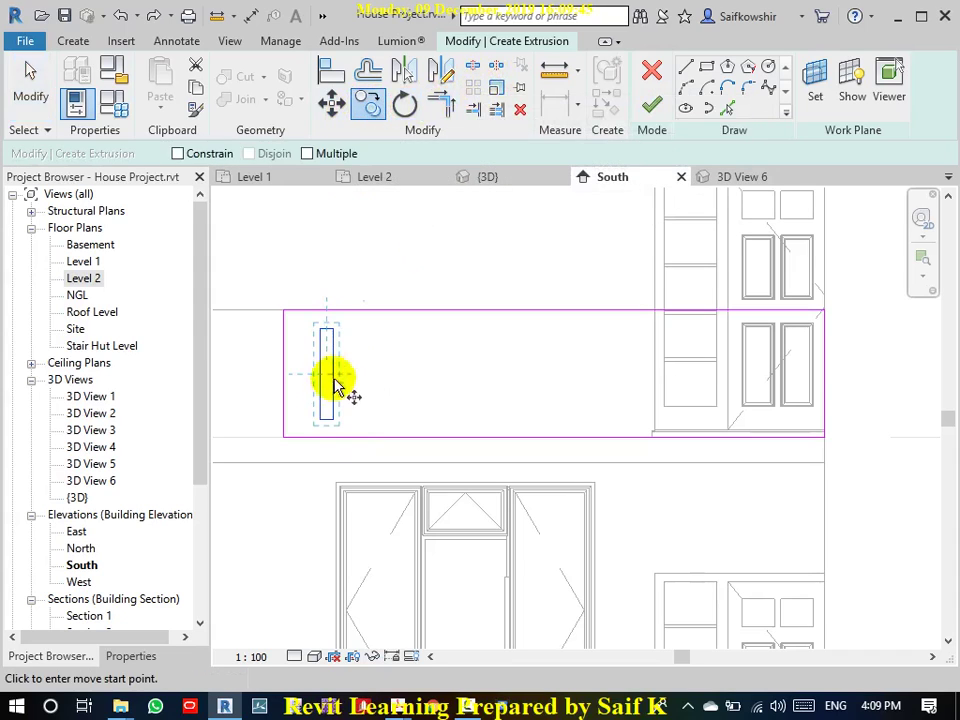
pyautogui.scroll(2, 320, 420)
pyautogui.click(328, 418)
pyautogui.click(403, 418)
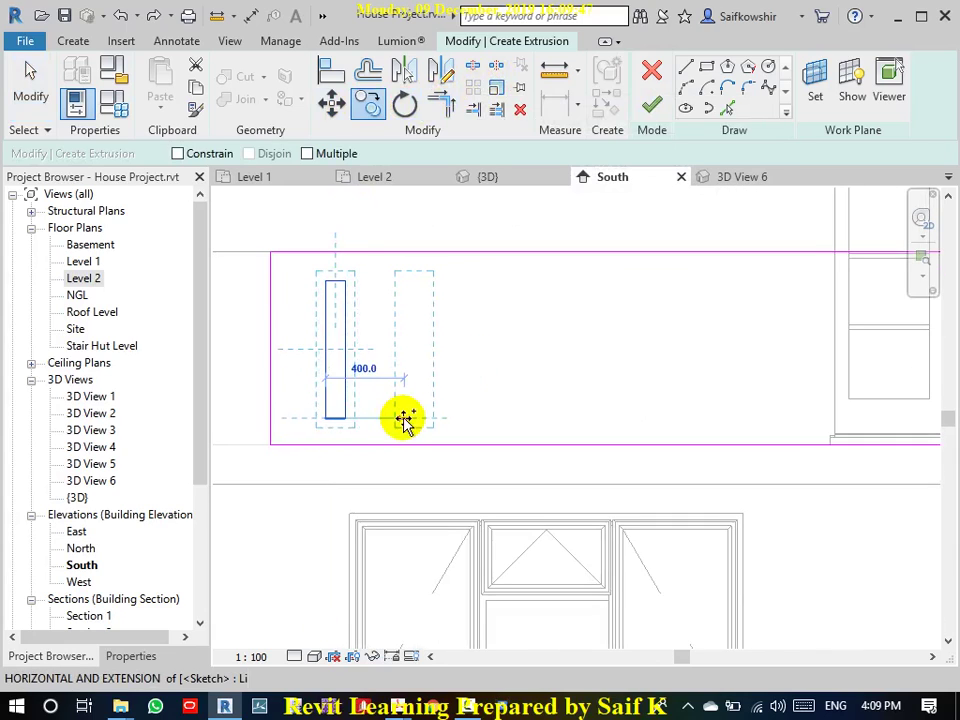
pyautogui.click(390, 418)
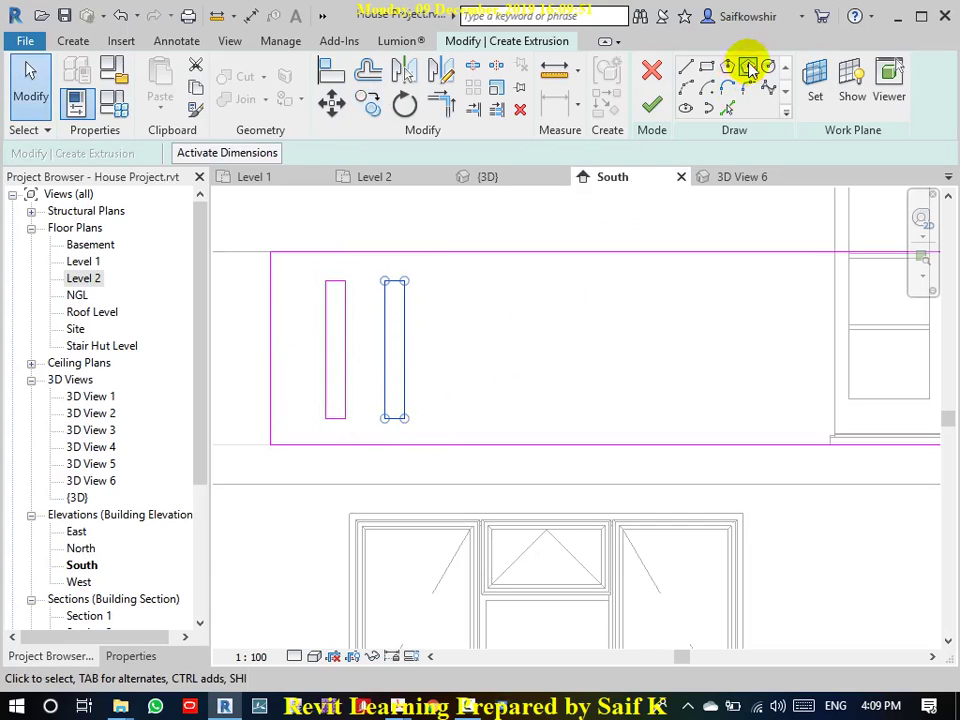
# - Draw a small inscribed six-sided polygon beside the second slot
pyautogui.click(731, 70)
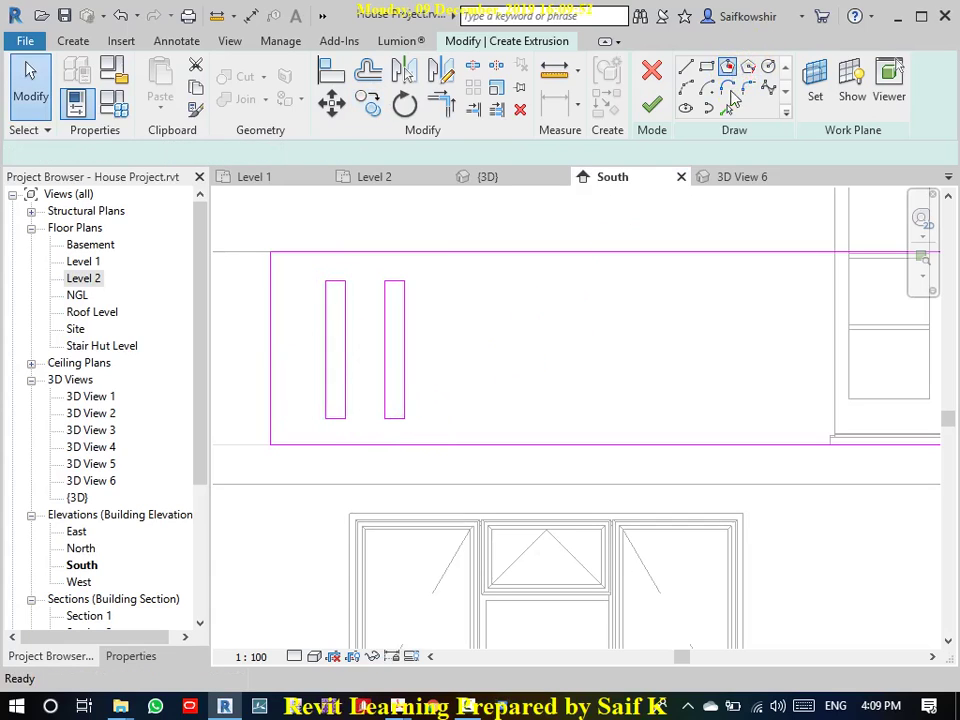
pyautogui.click(430, 281)
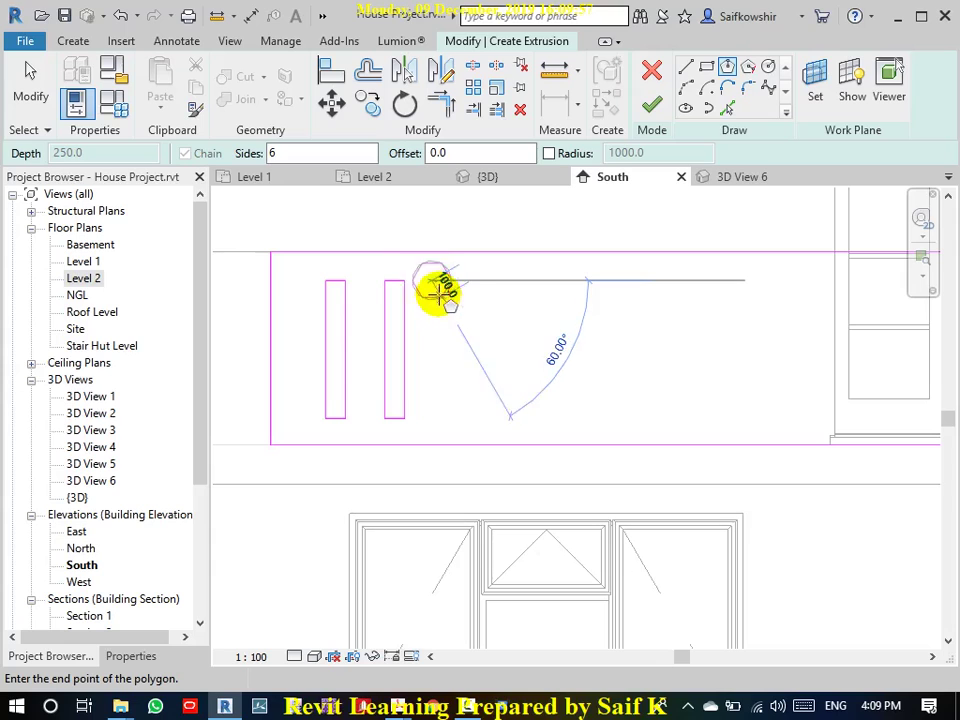
pyautogui.click(443, 289)
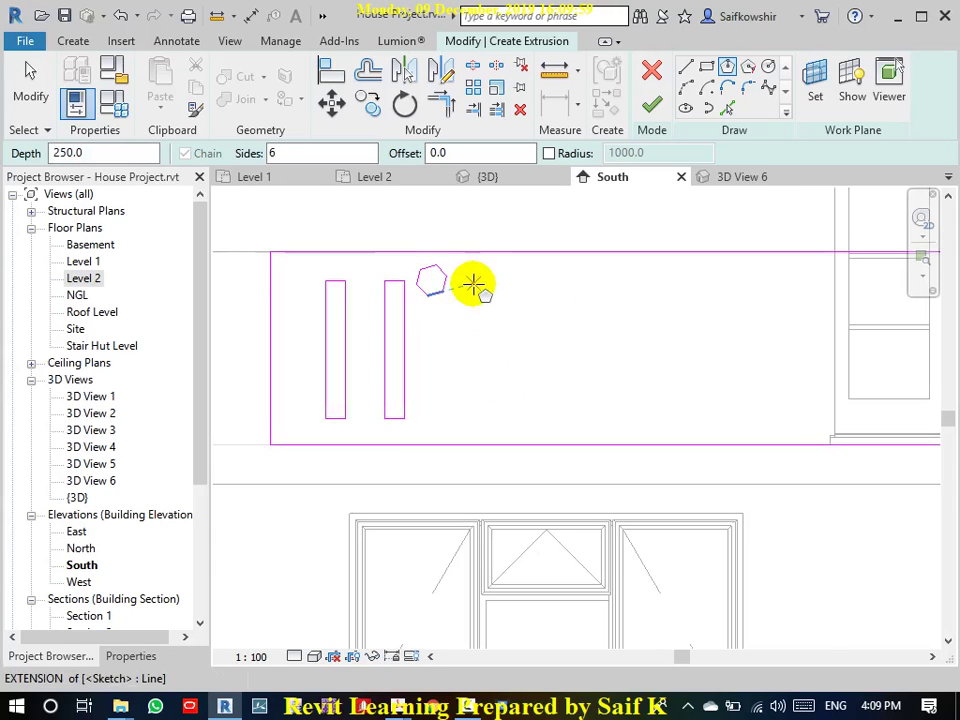
pyautogui.scroll(1, 471, 285)
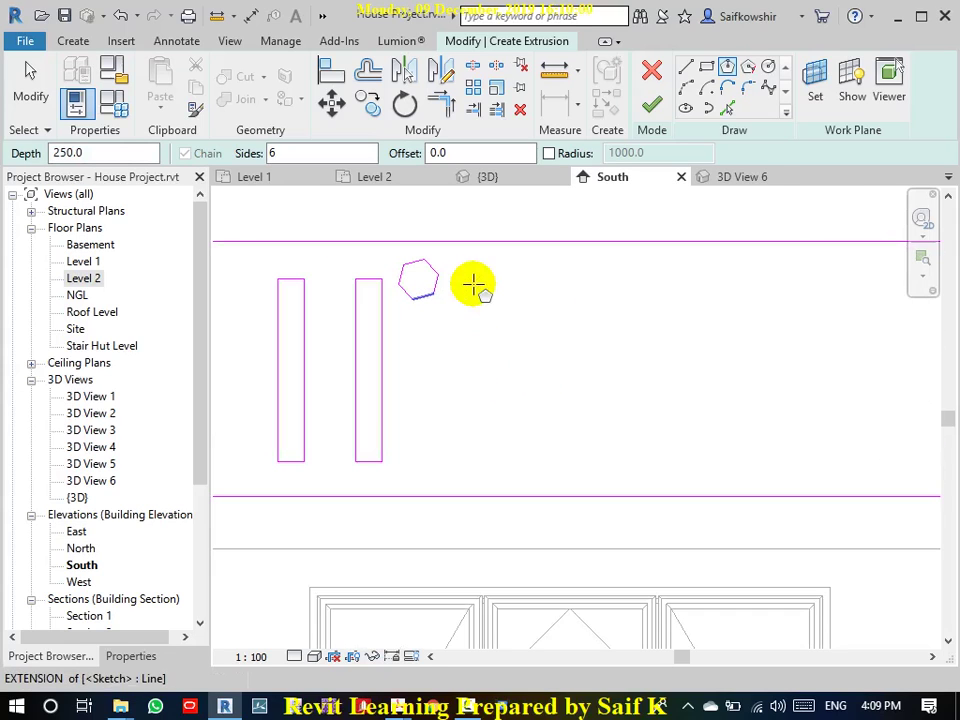
pyautogui.click(367, 103)
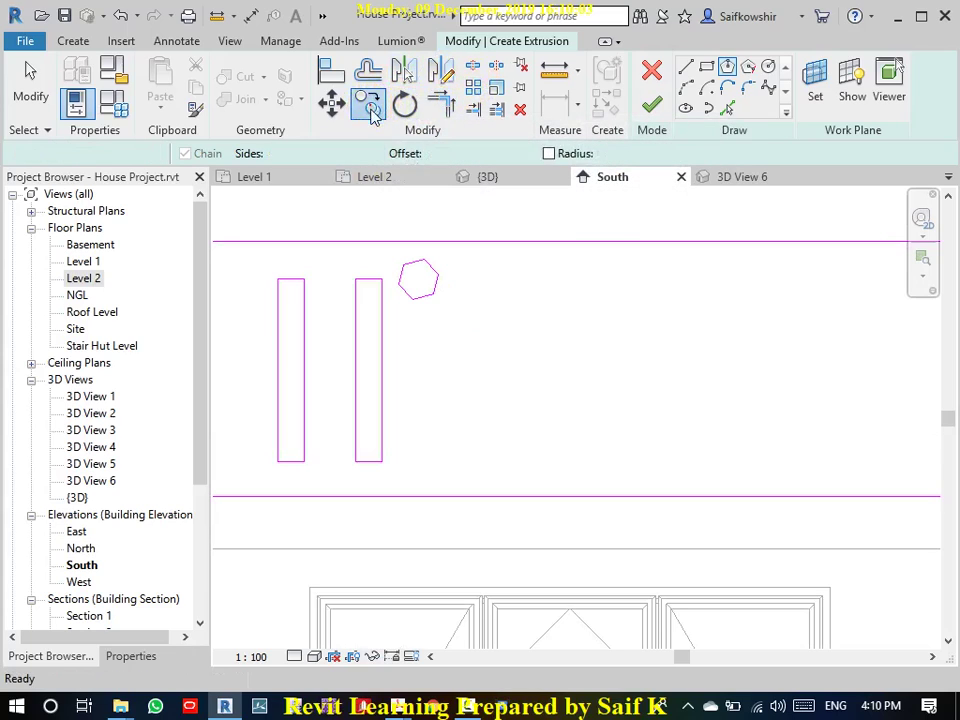
pyautogui.click(28, 84)
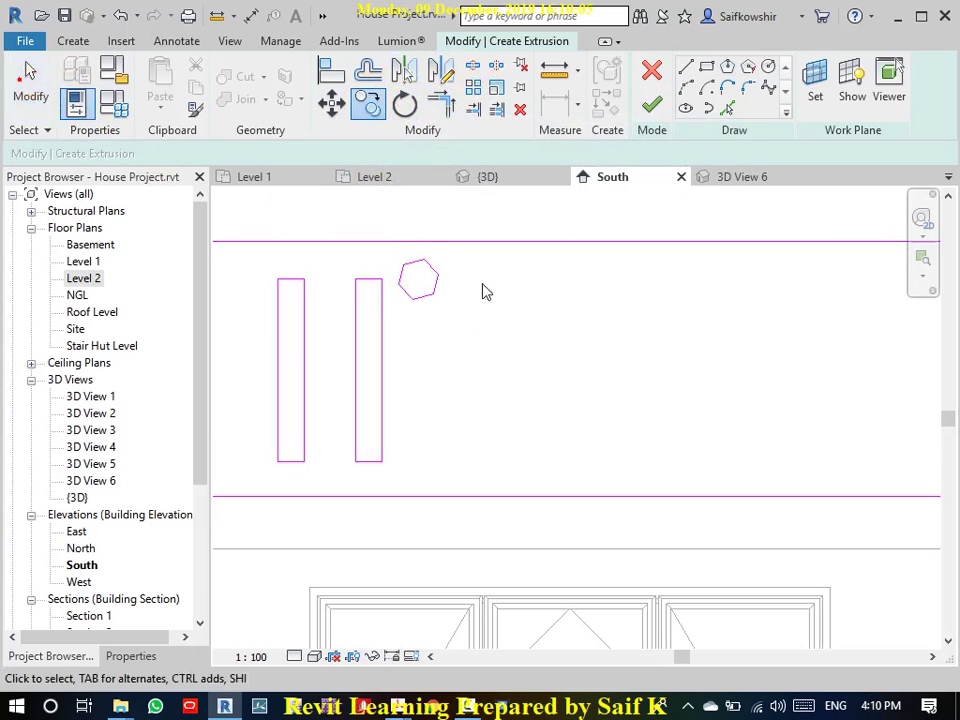
# - Multi-copy the hexagon to fifteen scattered spots across the panel, top row to bottom corners
pyautogui.moveTo(388, 248); pyautogui.dragTo(450, 315)
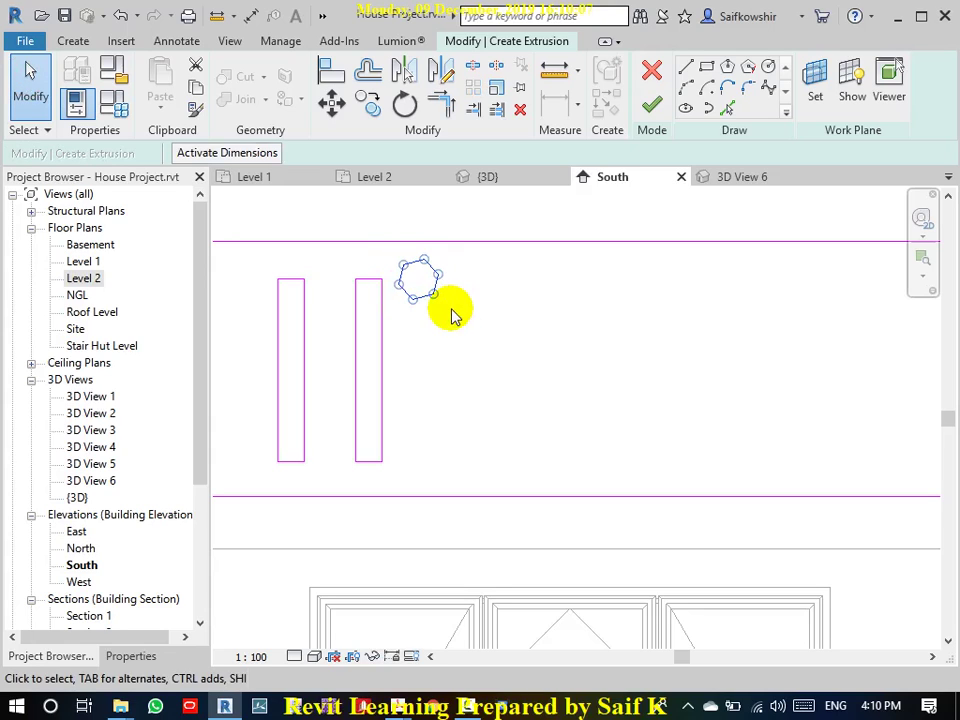
pyautogui.click(367, 103)
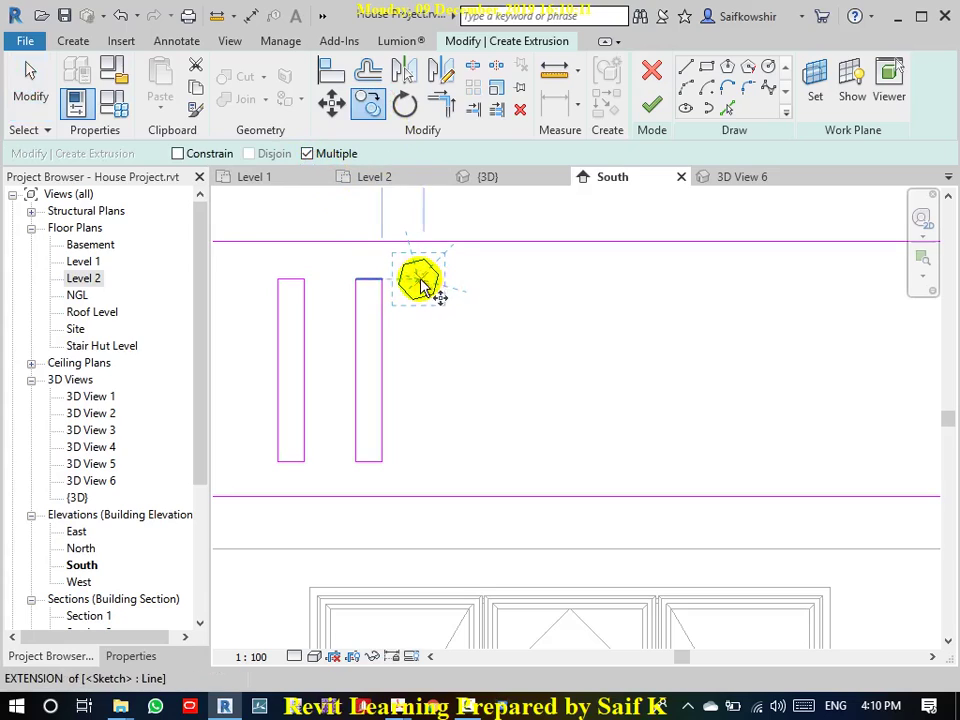
pyautogui.click(488, 280)
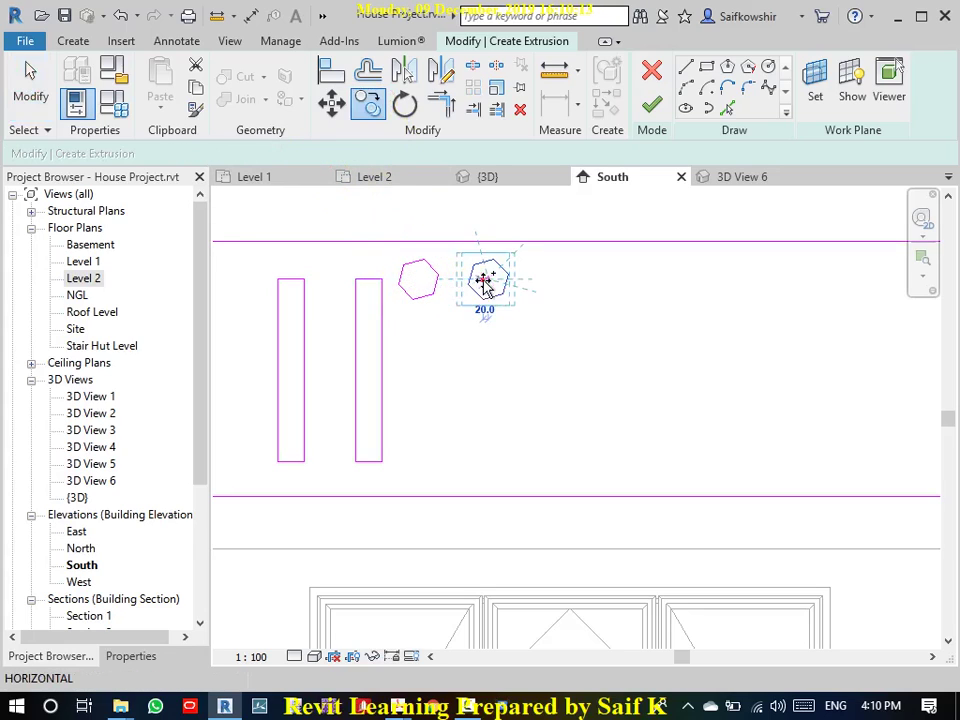
pyautogui.click(560, 285)
pyautogui.click(640, 283)
pyautogui.click(718, 287)
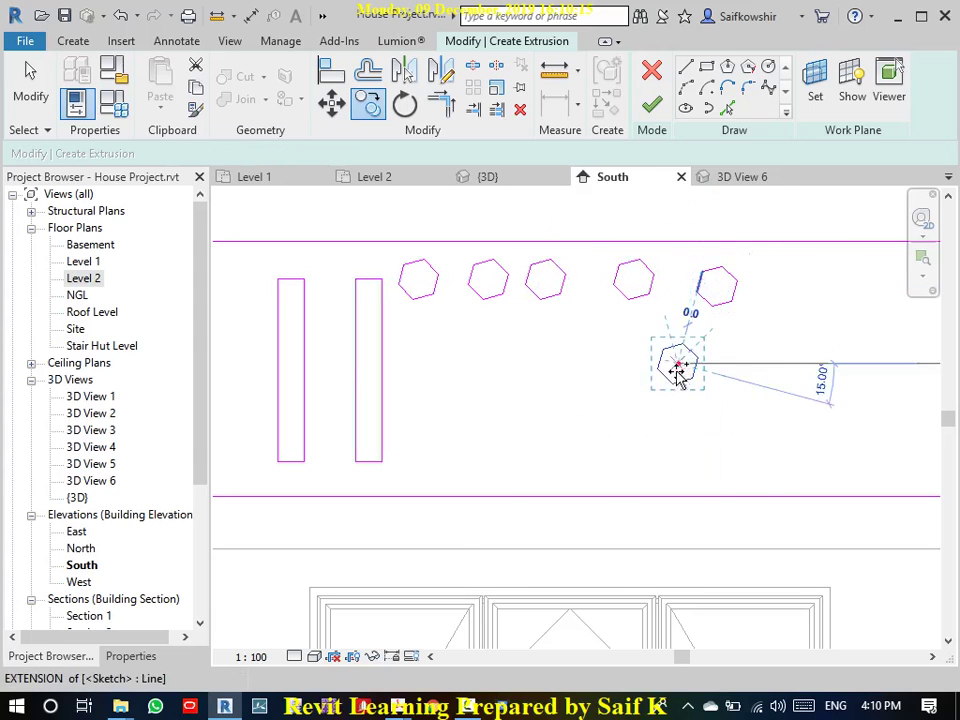
pyautogui.click(680, 368)
pyautogui.click(537, 407)
pyautogui.click(578, 353)
pyautogui.click(628, 343)
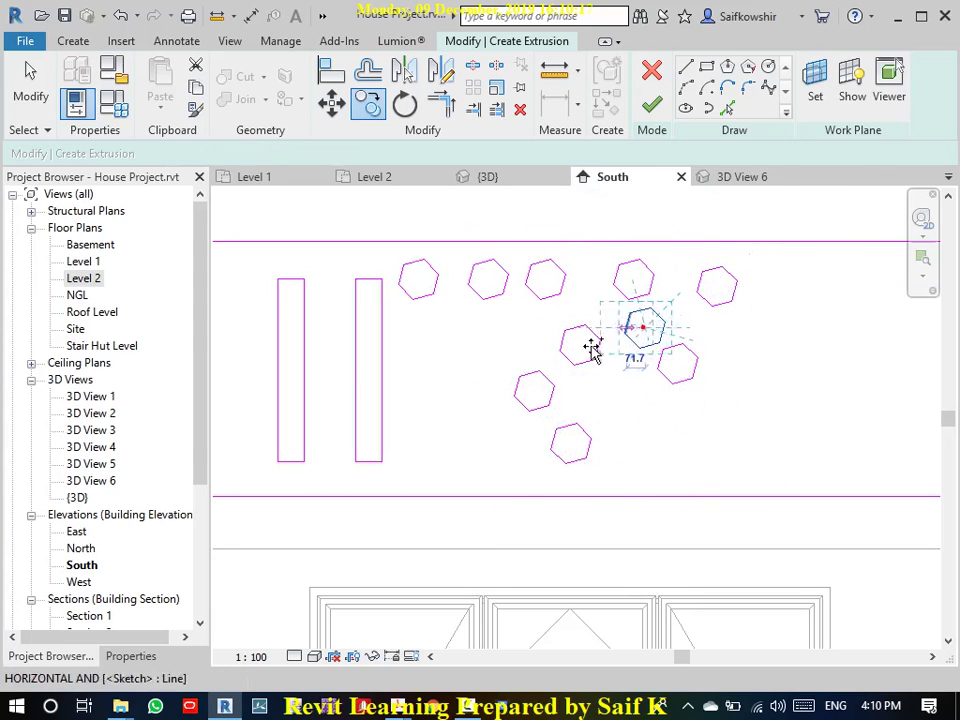
pyautogui.click(591, 347)
pyautogui.click(457, 378)
pyautogui.click(445, 444)
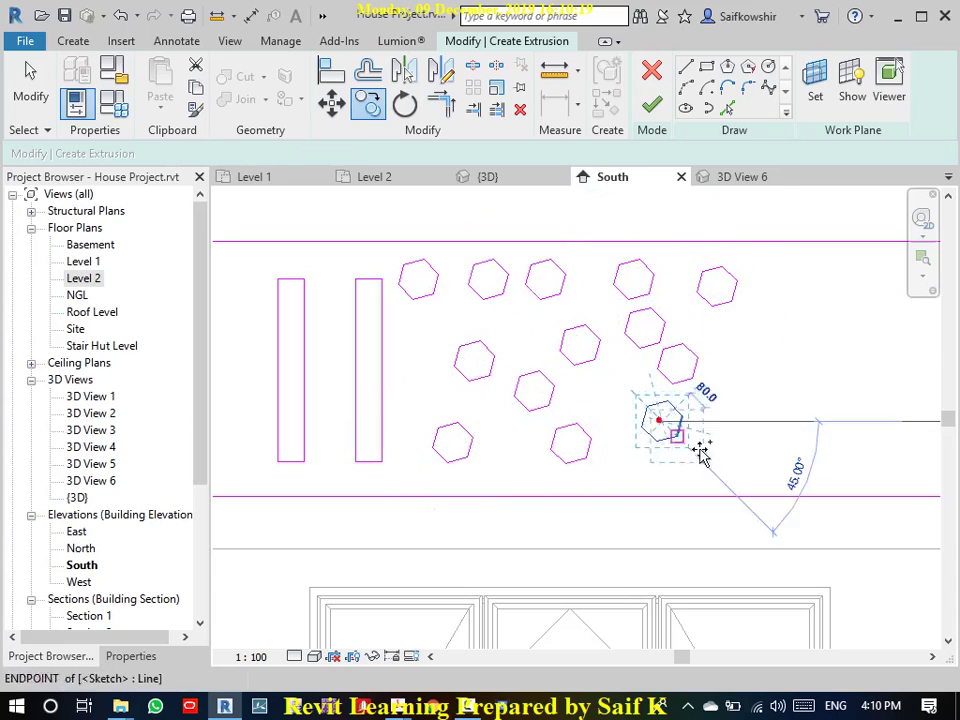
pyautogui.click(700, 440)
pyautogui.click(765, 418)
pyautogui.click(795, 352)
pyautogui.click(850, 340)
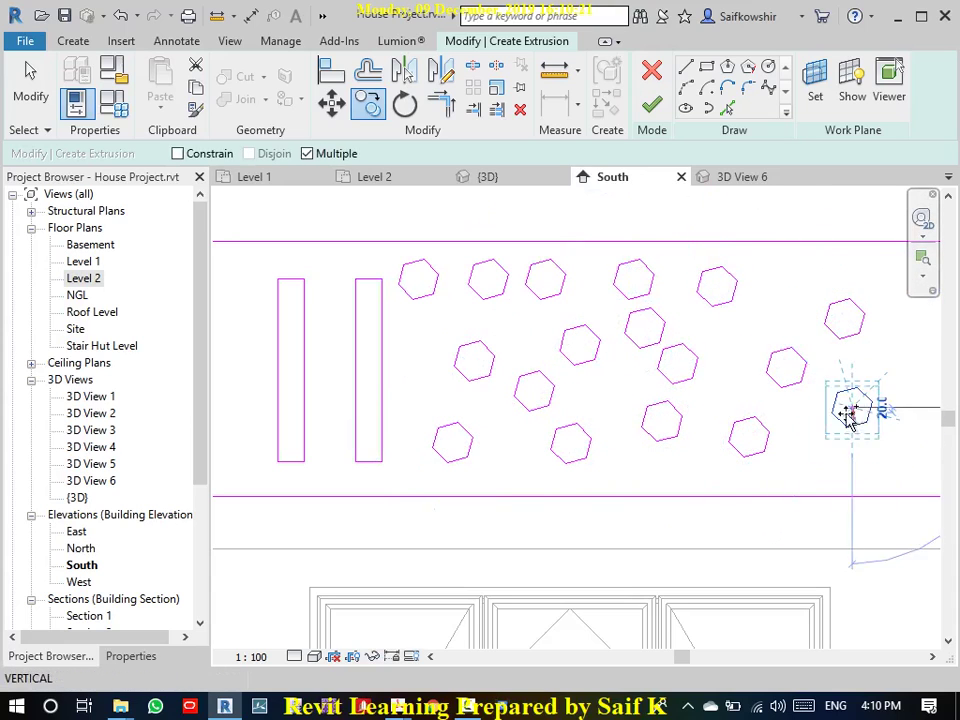
pyautogui.scroll(-1, 770, 318)
pyautogui.scroll(-3, 750, 330)
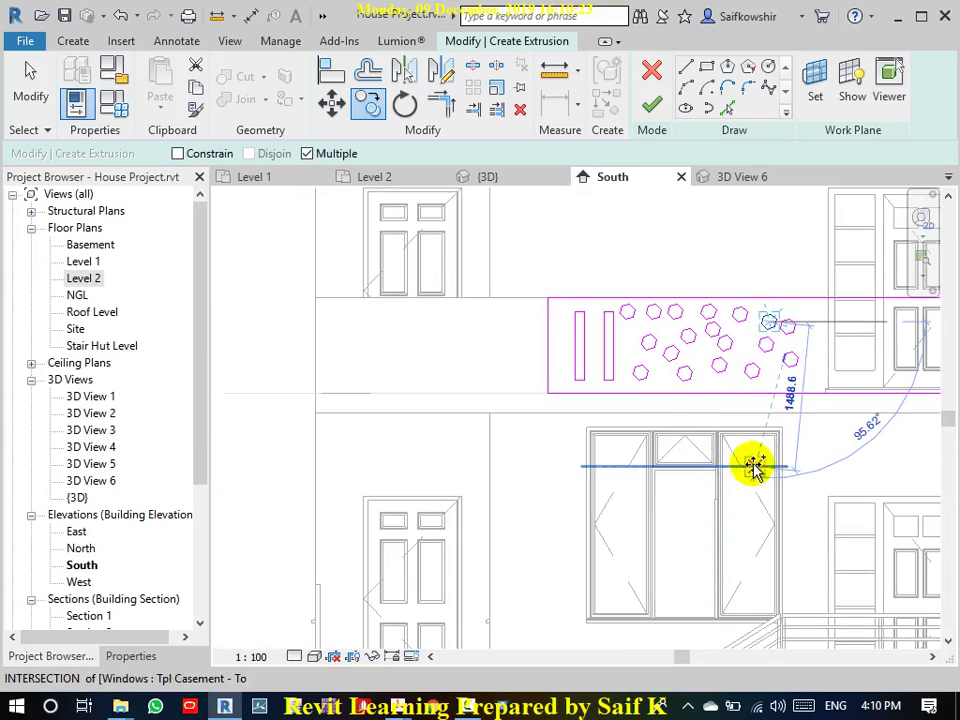
pyautogui.click(643, 388)
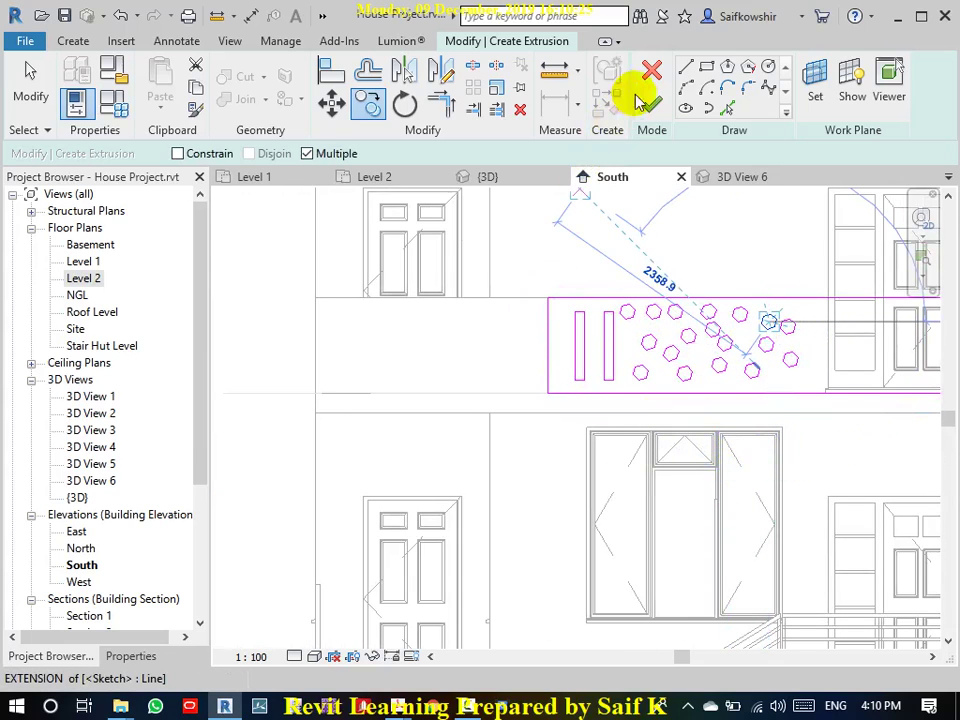
# - Finish the sketch, change the extrusion depth from 250 to 100, and finish the in-place model
pyautogui.click(651, 104)
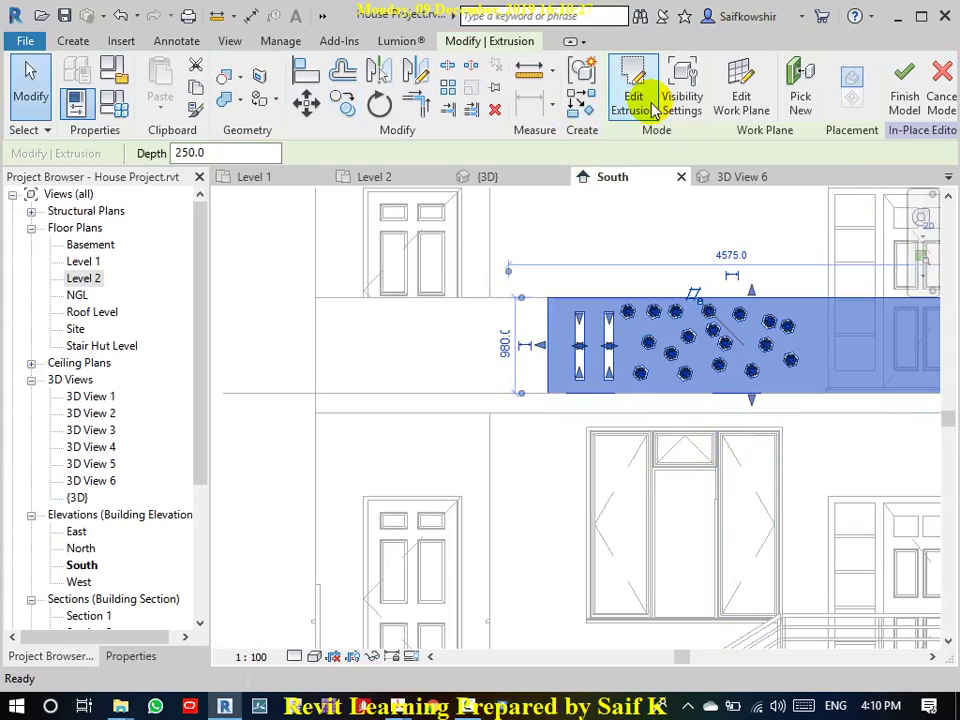
pyautogui.click(238, 153)
pyautogui.click(225, 152)
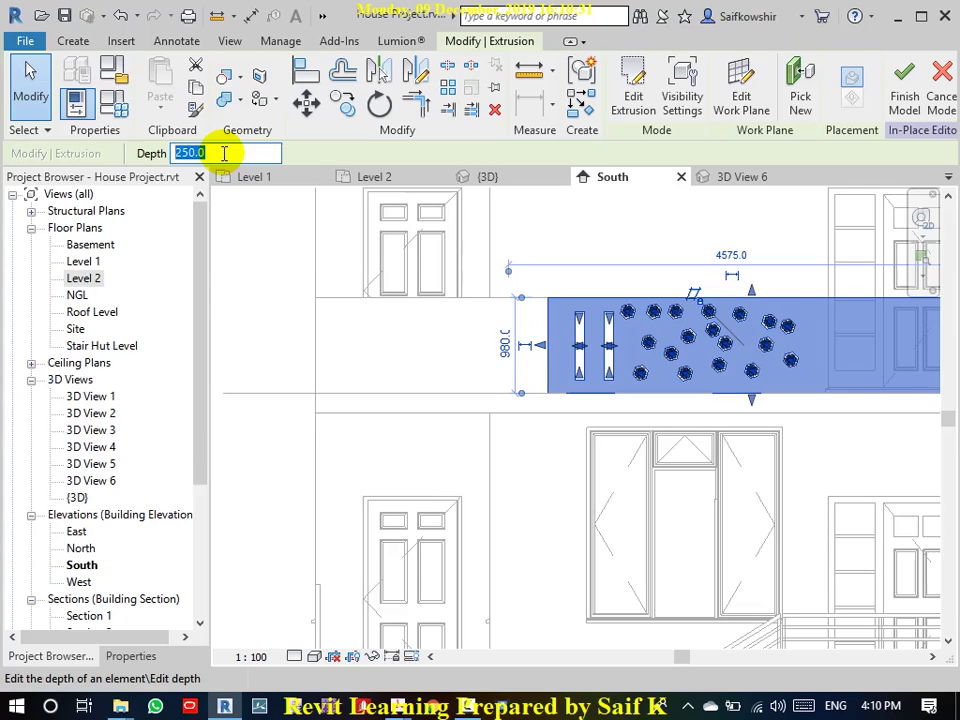
pyautogui.write('00')
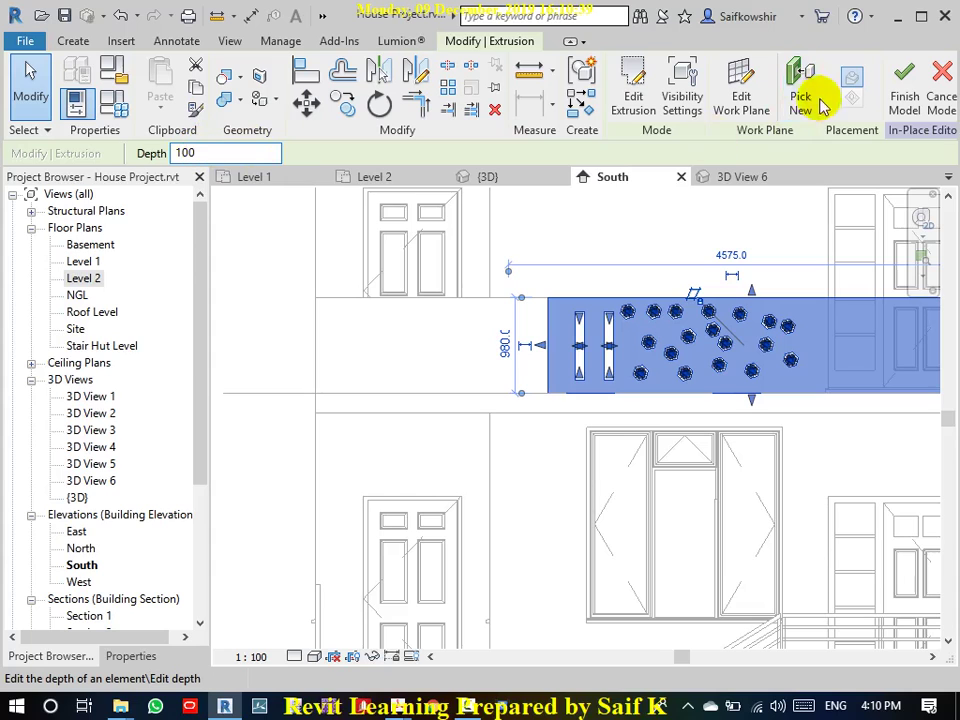
pyautogui.click(903, 88)
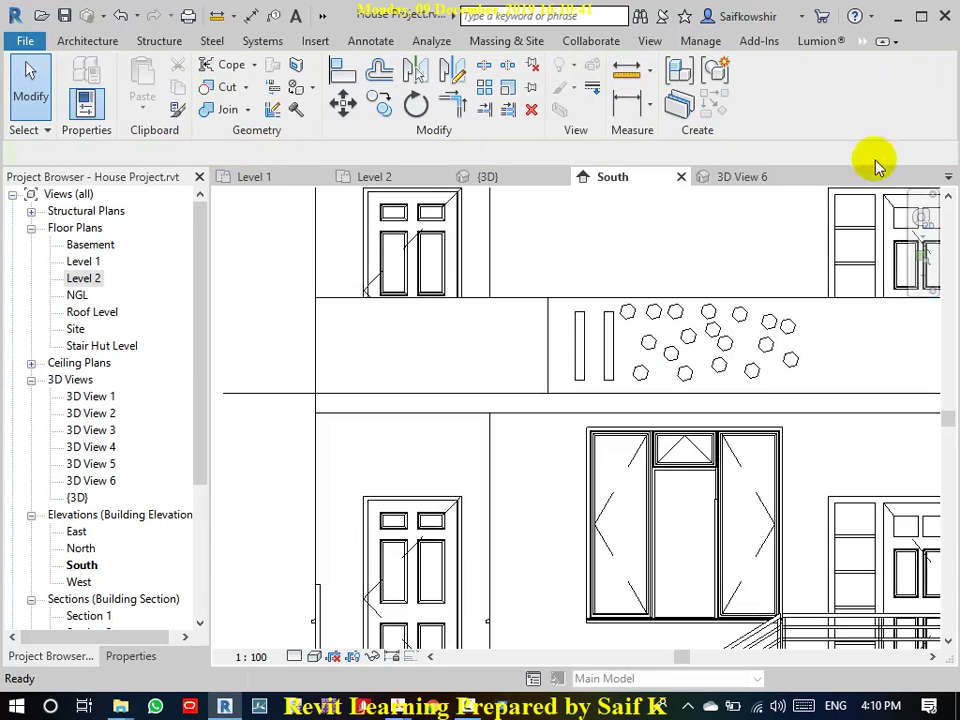
# - Switch to the {3D} view and zoom in on the balcony panel, then back out to the house
pyautogui.scroll(-2, 621, 246)
pyautogui.scroll(-1, 605, 258)
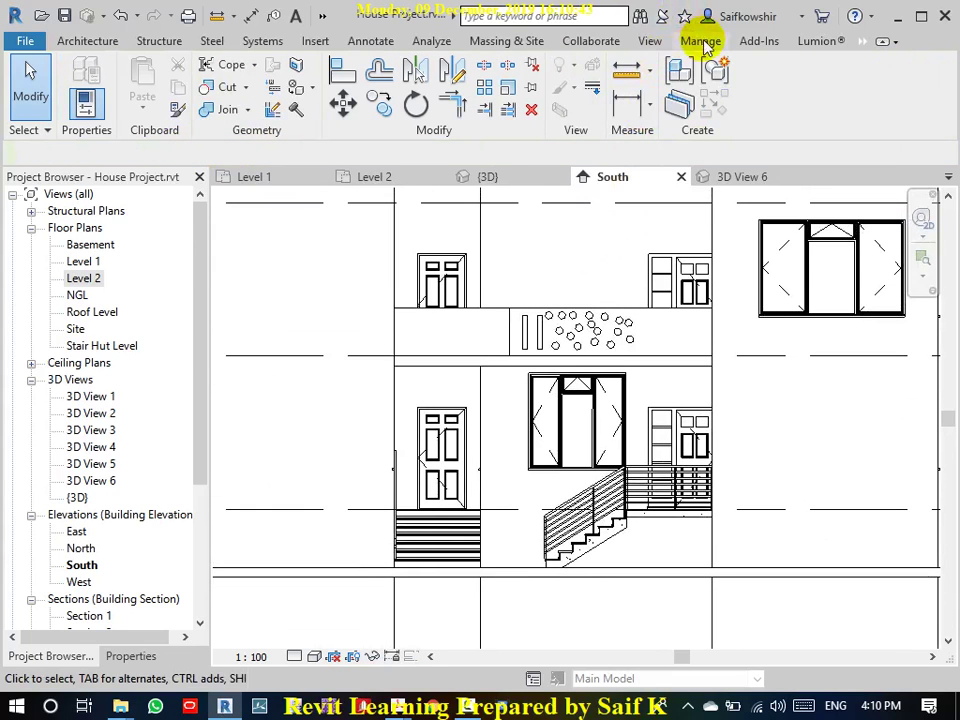
pyautogui.click(490, 177)
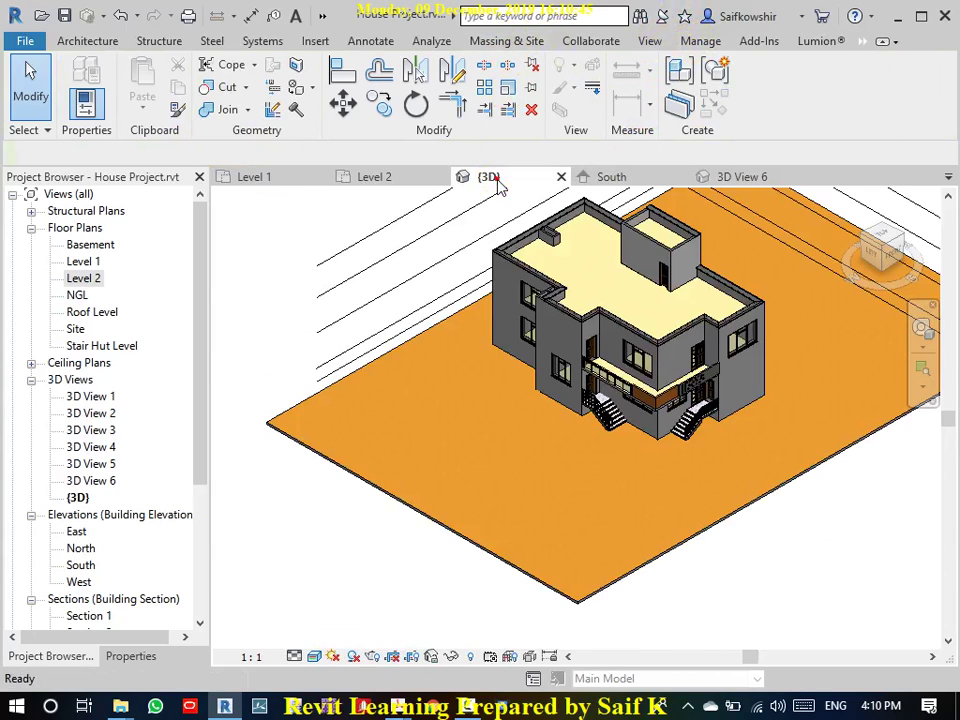
pyautogui.scroll(2, 690, 380)
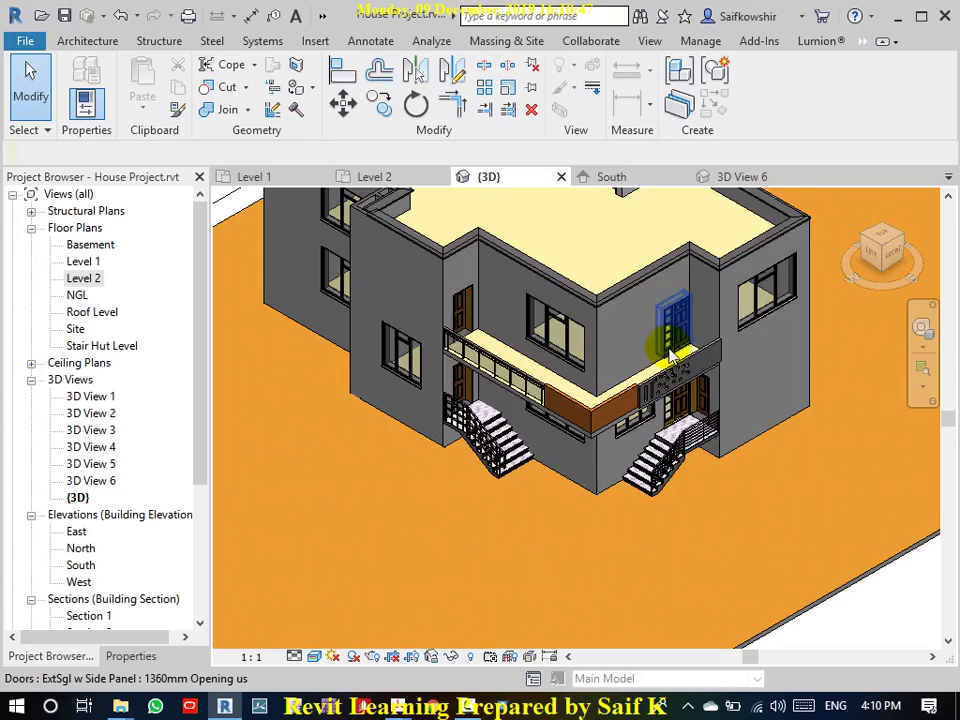
pyautogui.scroll(2, 670, 402)
pyautogui.scroll(2, 670, 402)
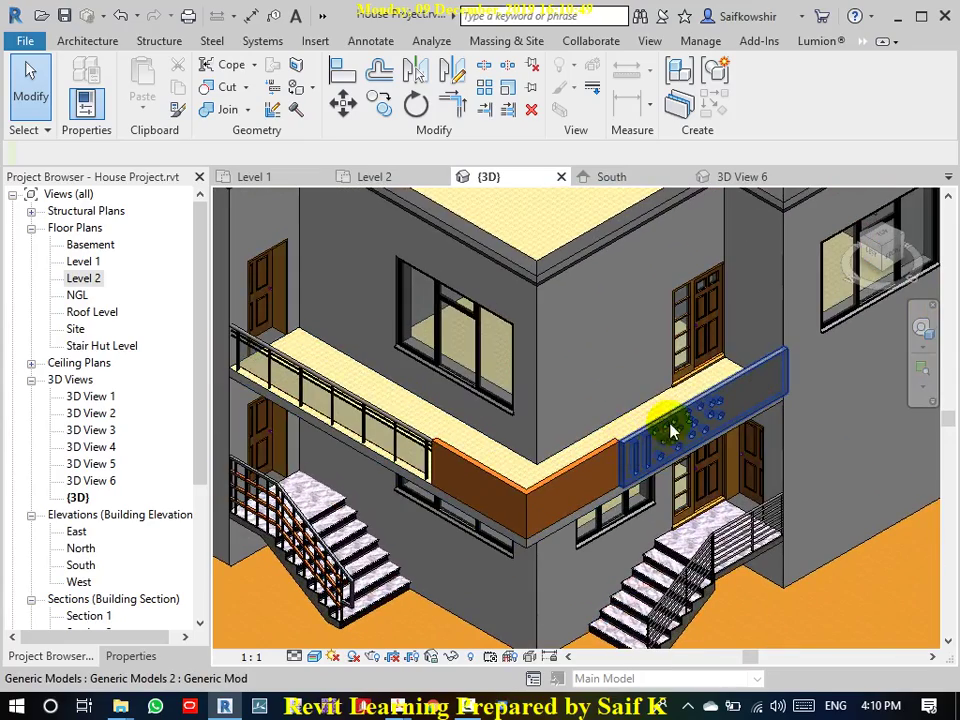
pyautogui.scroll(1, 697, 459)
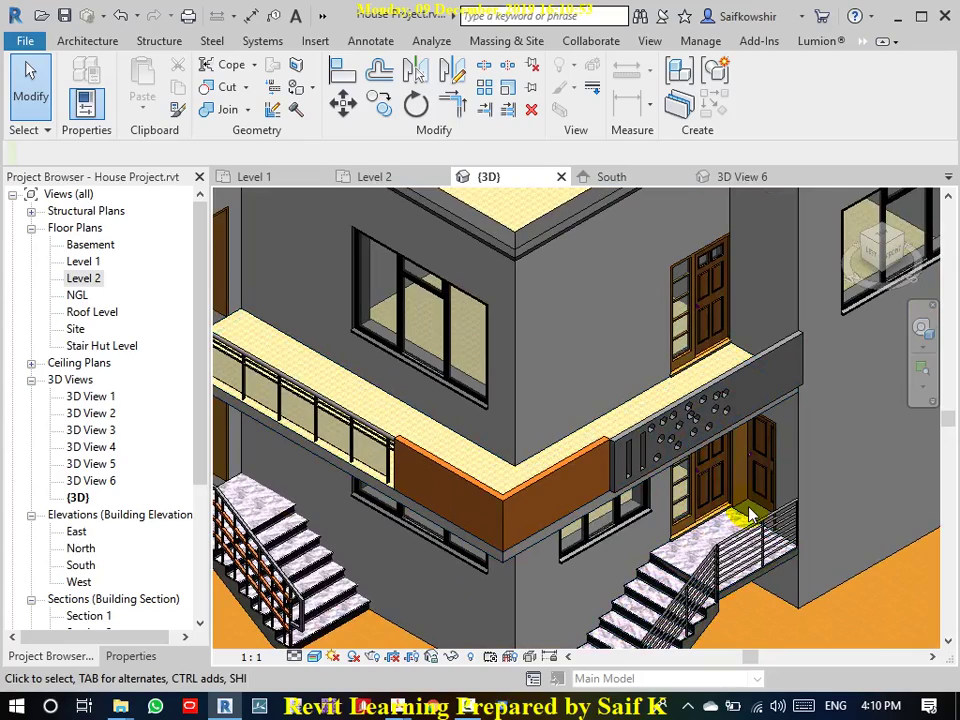
pyautogui.scroll(-3, 731, 497)
pyautogui.scroll(-1, 649, 418)
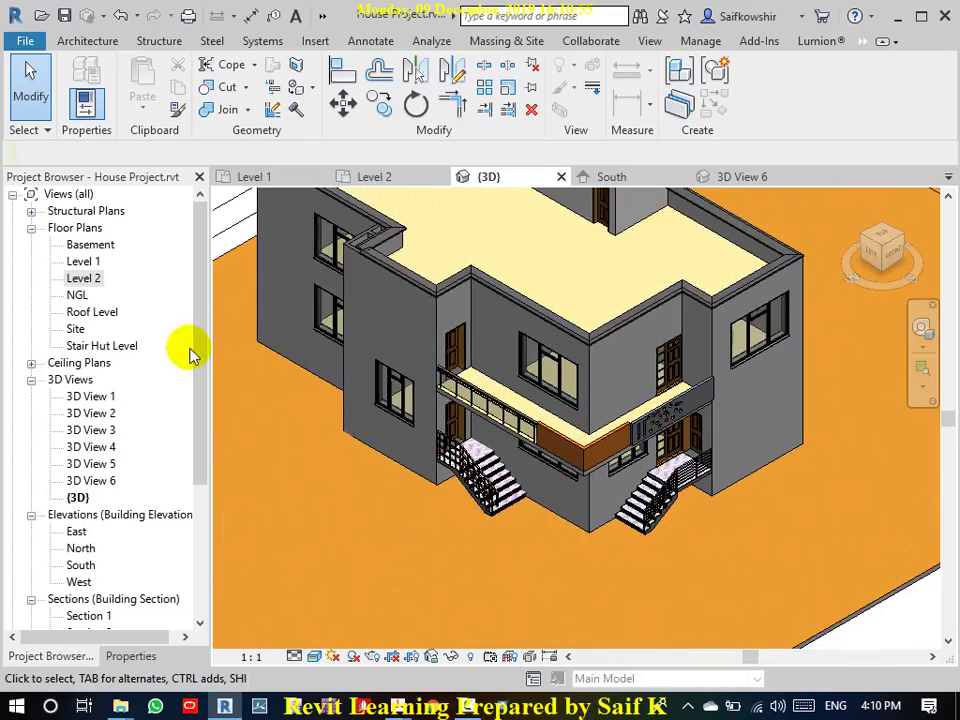
# - In the Level 2 plan, select the grey perforated panel near the balcony
pyautogui.doubleClick(85, 278)
pyautogui.scroll(2, 377, 518)
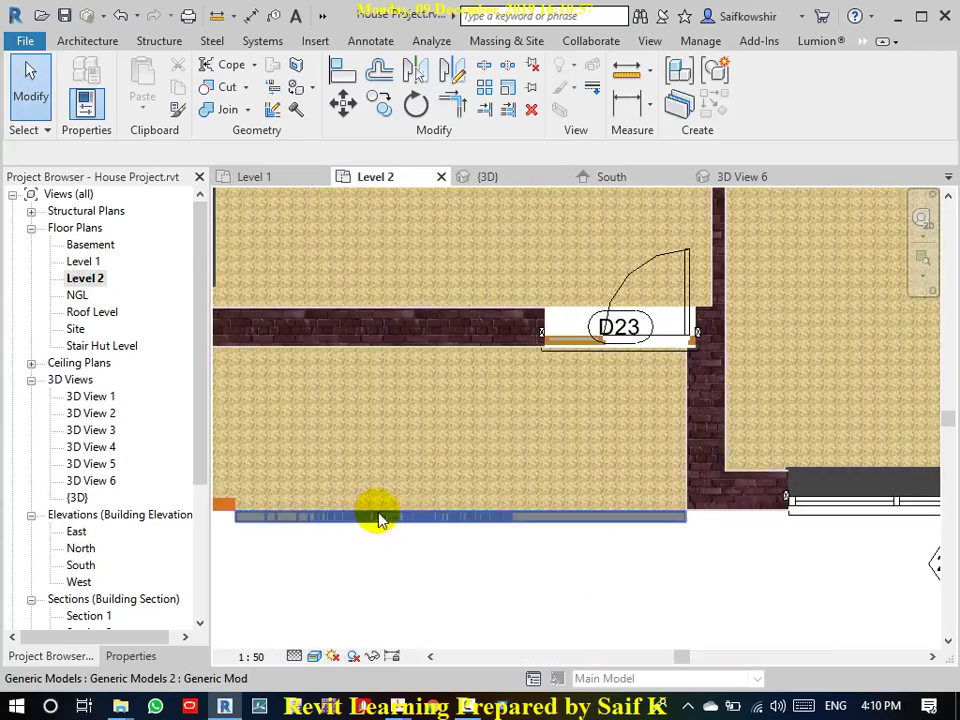
pyautogui.moveTo(377, 518)
pyautogui.mouseDown(button='middle')
pyautogui.moveTo(396, 556)
pyautogui.moveTo(493, 516)
pyautogui.mouseUp(button='middle')
pyautogui.click(495, 510)
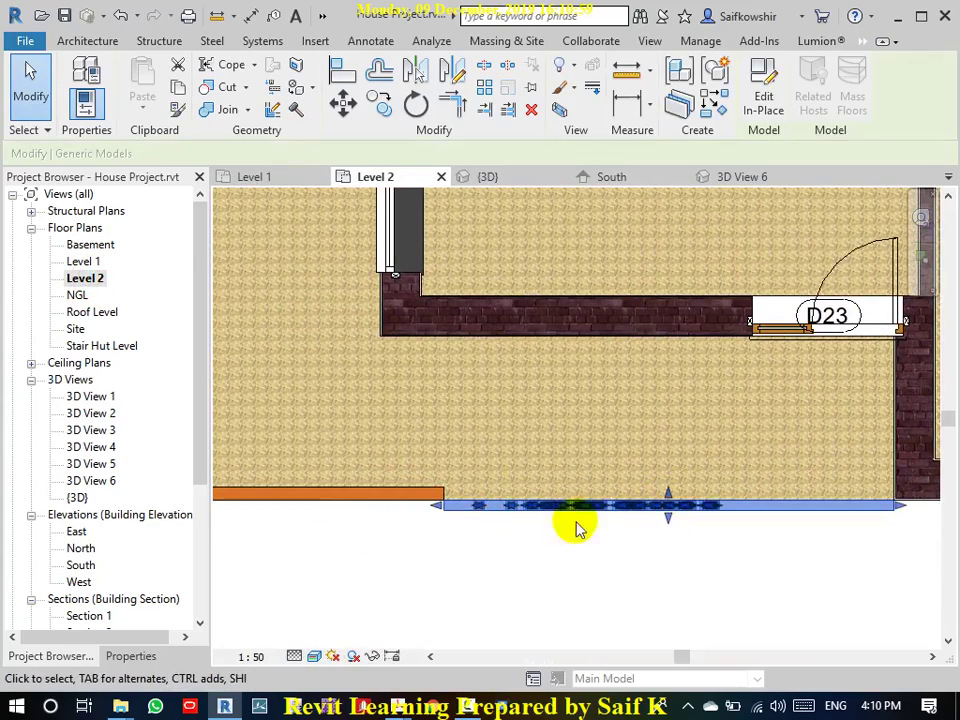
pyautogui.scroll(1, 475, 350)
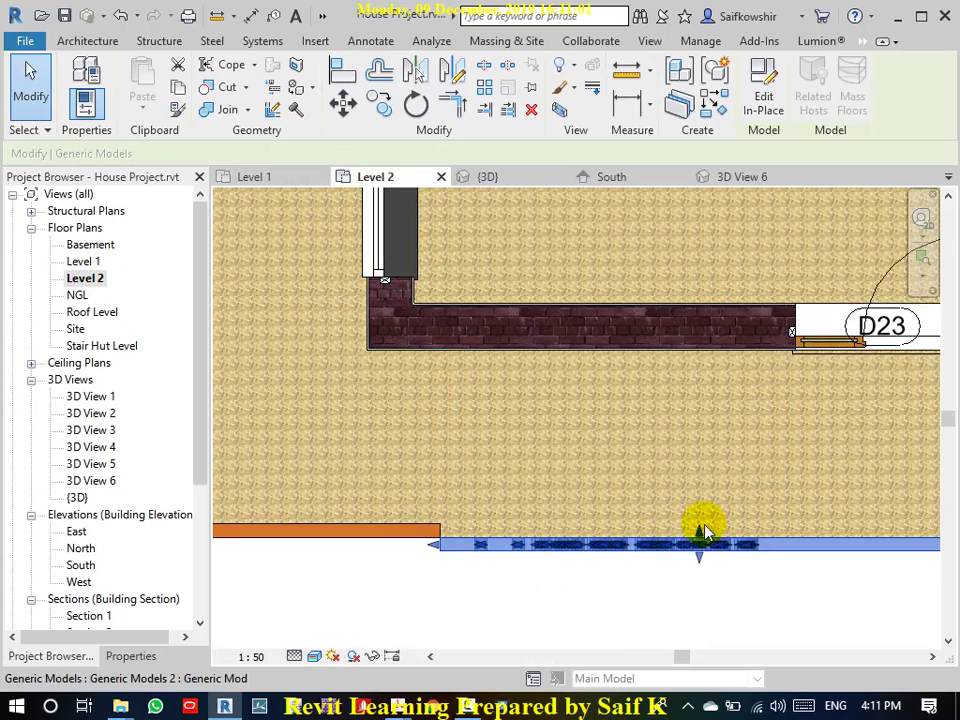
pyautogui.moveTo(703, 530); pyautogui.dragTo(671, 530)
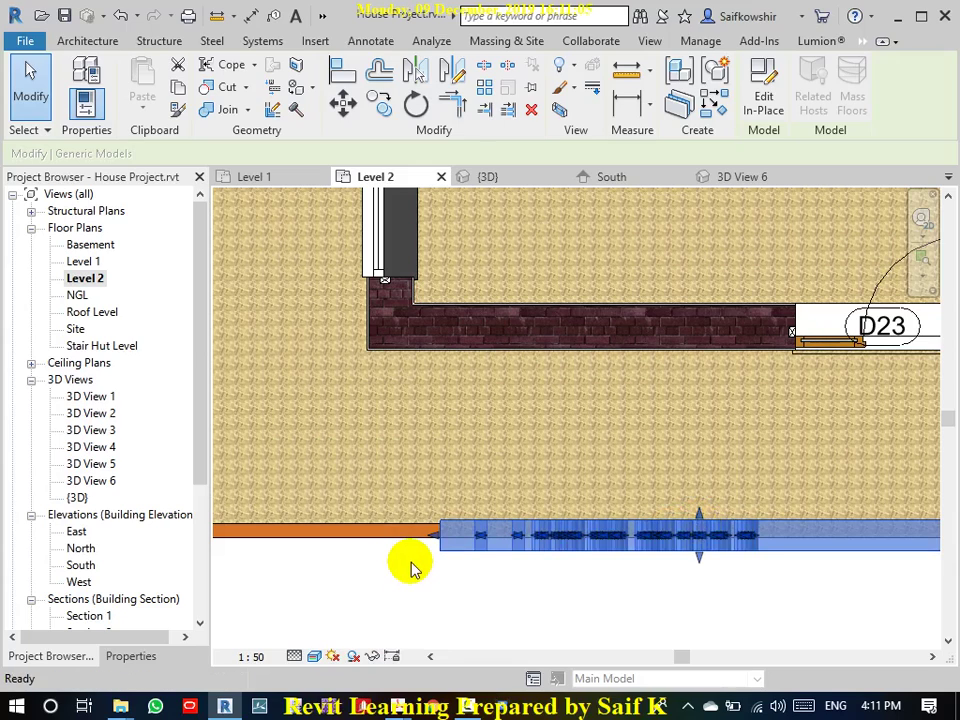
# - Align (AL) the panel's edge flush with the orange balcony edge
pyautogui.press('a')
pyautogui.press('l')
pyautogui.click(394, 521)
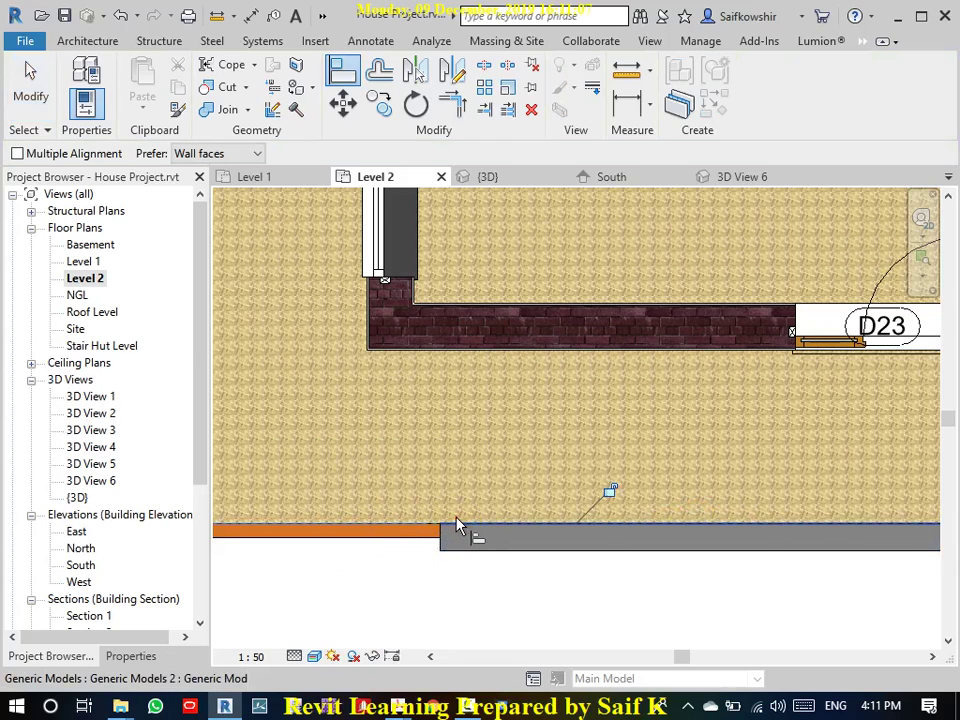
pyautogui.click(455, 521)
pyautogui.click(485, 558)
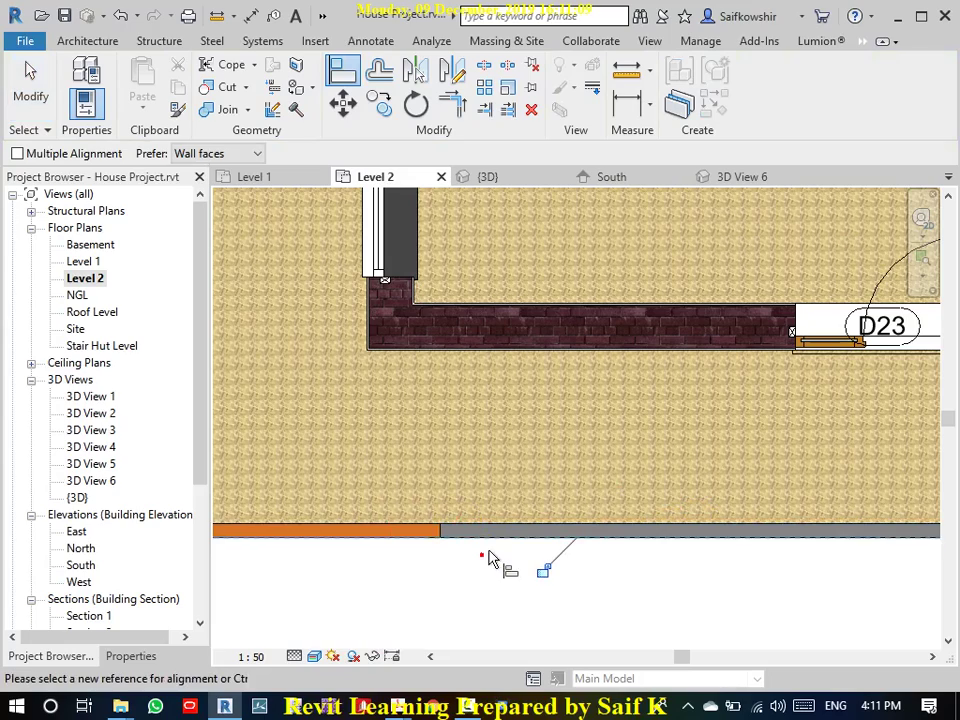
pyautogui.scroll(-3, 561, 505)
pyautogui.click(30, 82)
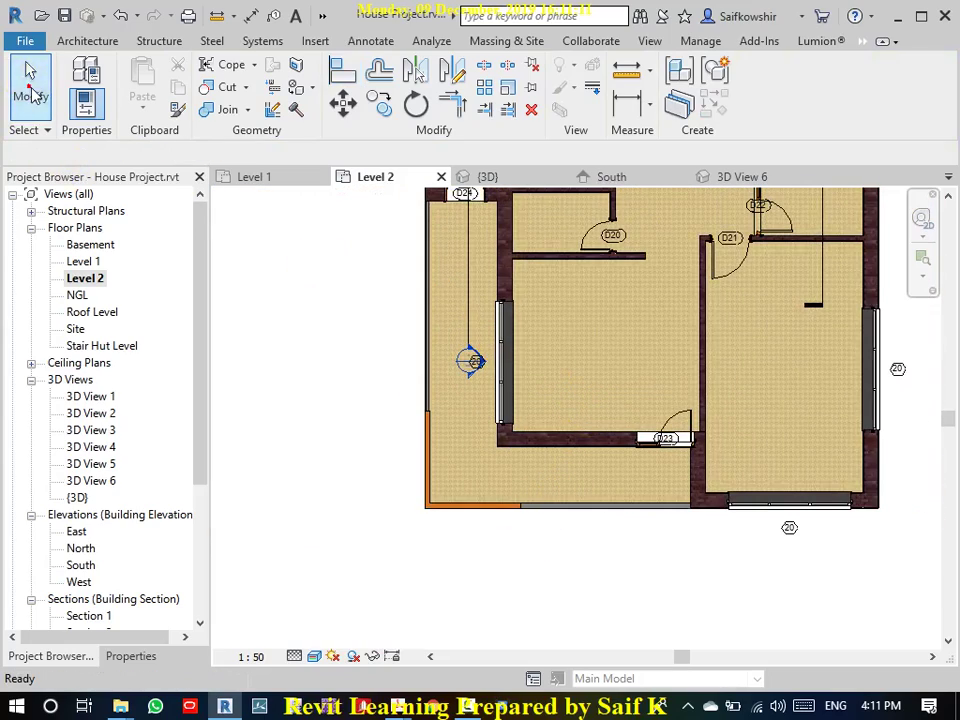
pyautogui.click(523, 176)
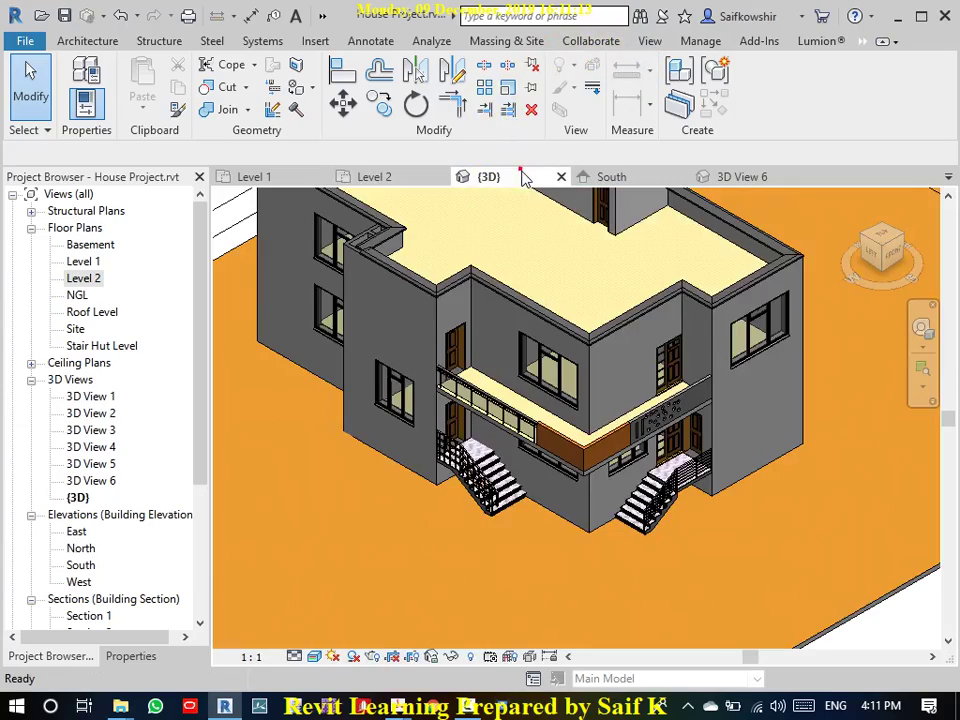
pyautogui.scroll(3, 680, 440)
pyautogui.scroll(2, 698, 430)
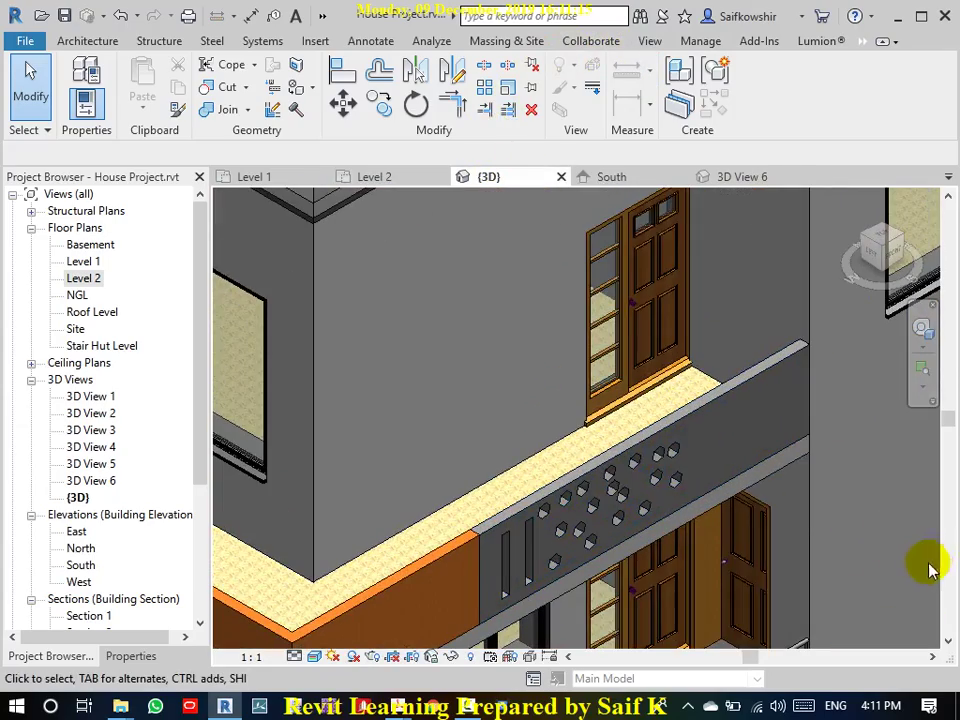
pyautogui.moveTo(611, 497); pyautogui.dragTo(604, 369, button='middle')
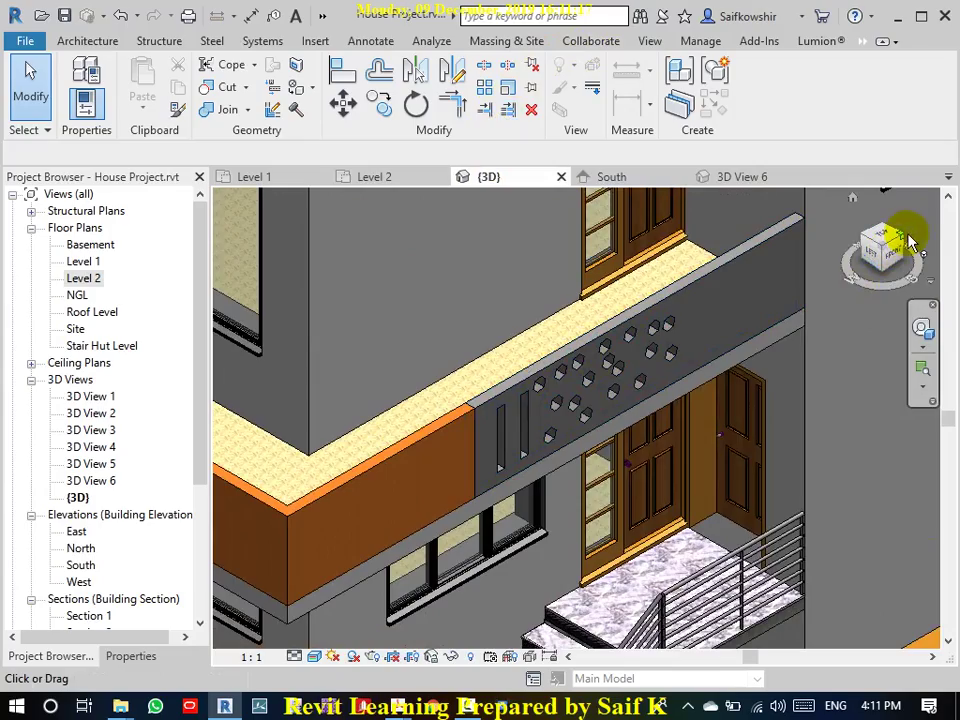
pyautogui.click(886, 238)
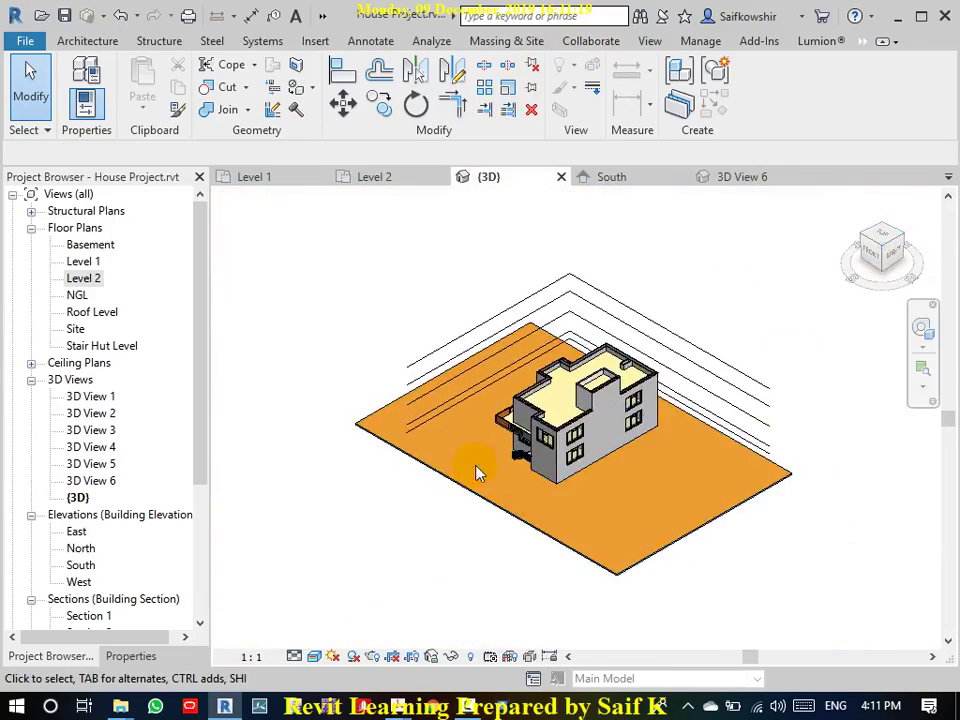
pyautogui.scroll(3, 486, 456)
pyautogui.scroll(2, 493, 456)
pyautogui.moveTo(517, 357)
pyautogui.mouseDown(button='middle')
pyautogui.moveTo(521, 424)
pyautogui.moveTo(542, 409)
pyautogui.moveTo(620, 445)
pyautogui.mouseUp(button='middle')
pyautogui.scroll(2, 523, 422)
pyautogui.scroll(2, 771, 418)
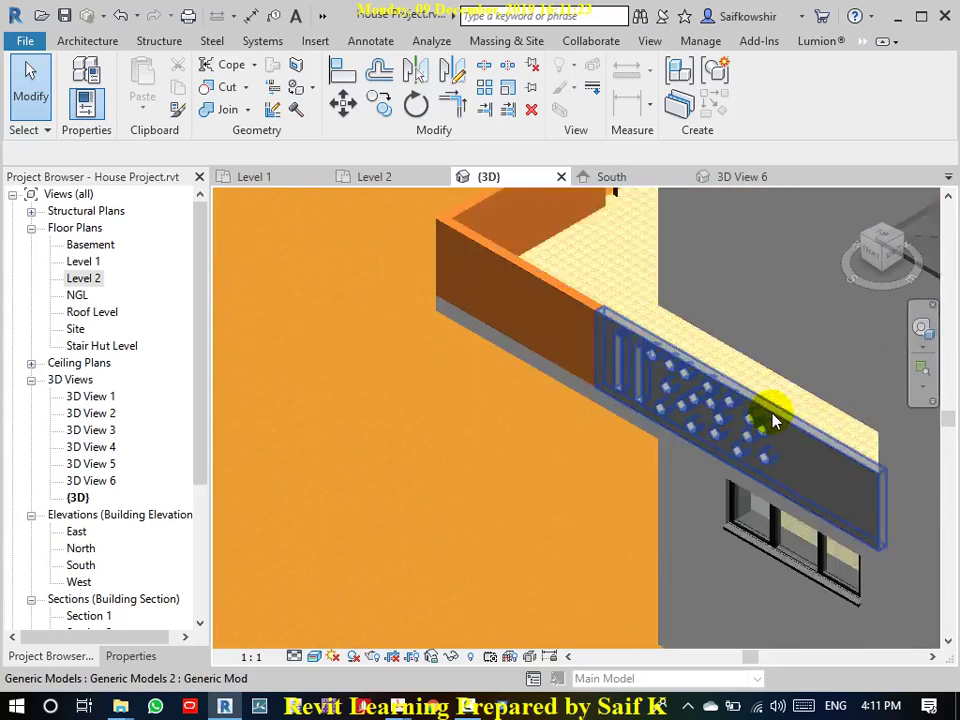
pyautogui.scroll(2, 636, 476)
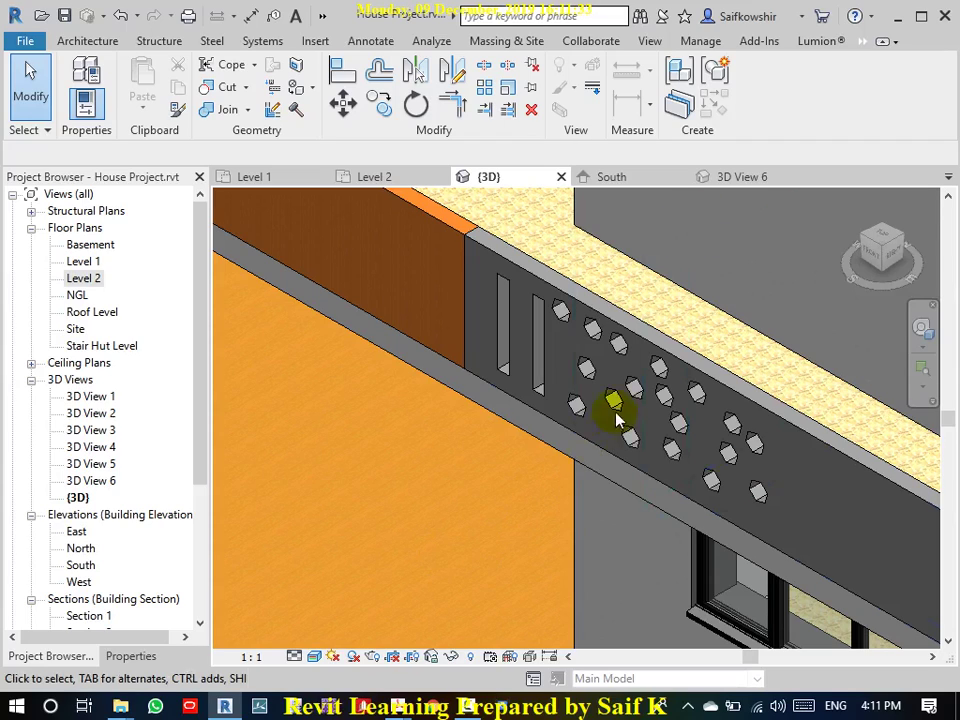
pyautogui.scroll(2, 619, 414)
pyautogui.scroll(-2, 630, 438)
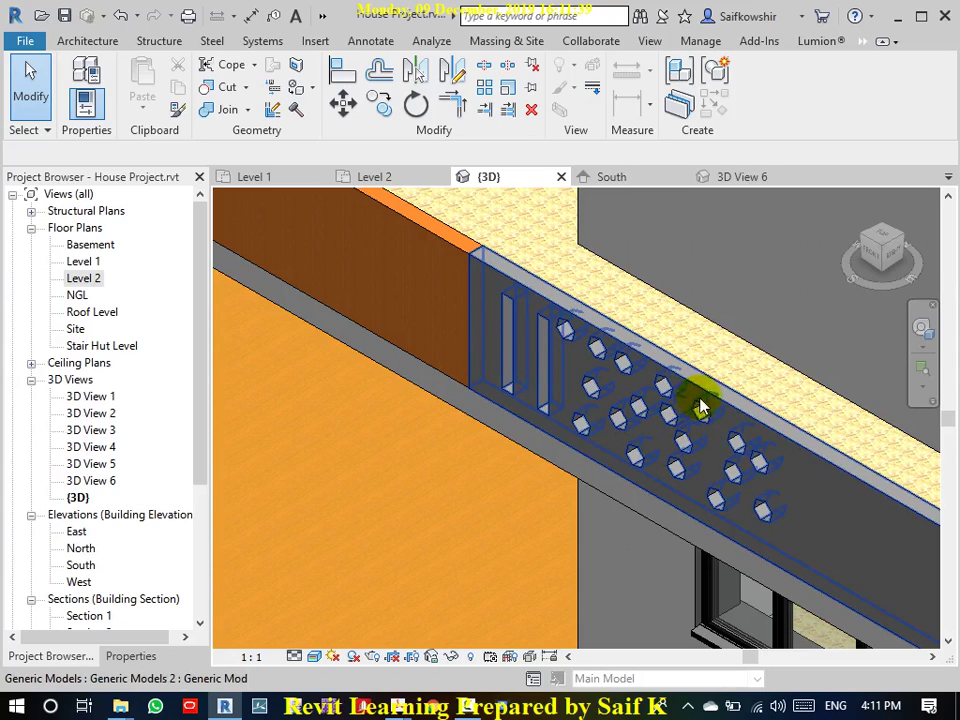
pyautogui.click(675, 448)
pyautogui.scroll(-3, 675, 448)
pyautogui.click(553, 514)
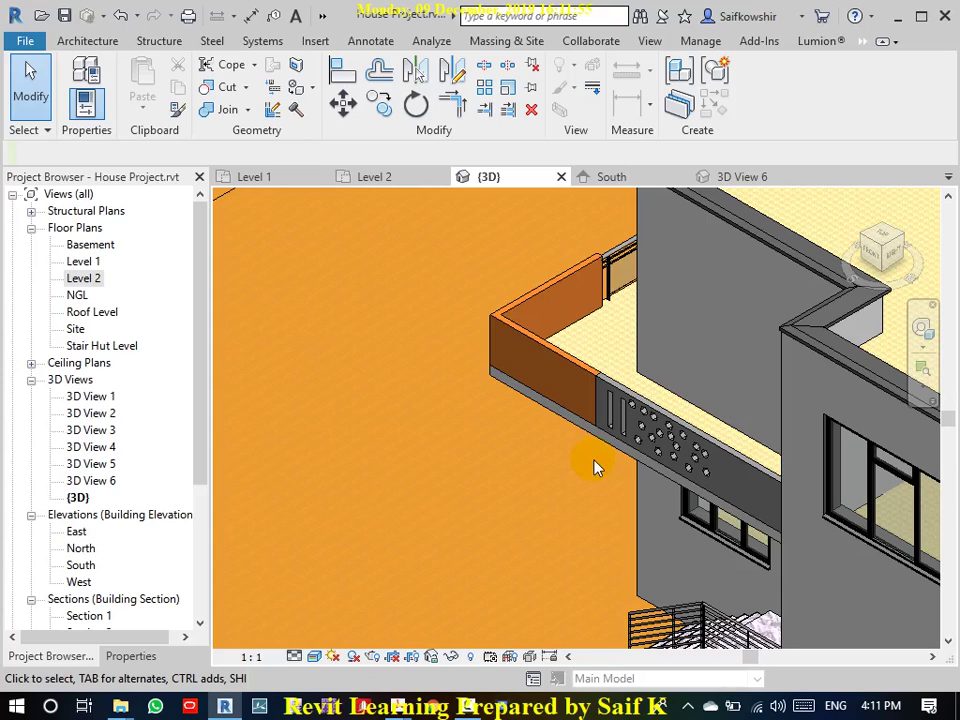
pyautogui.scroll(-3, 696, 396)
pyautogui.moveTo(518, 428); pyautogui.dragTo(527, 506, button='middle')
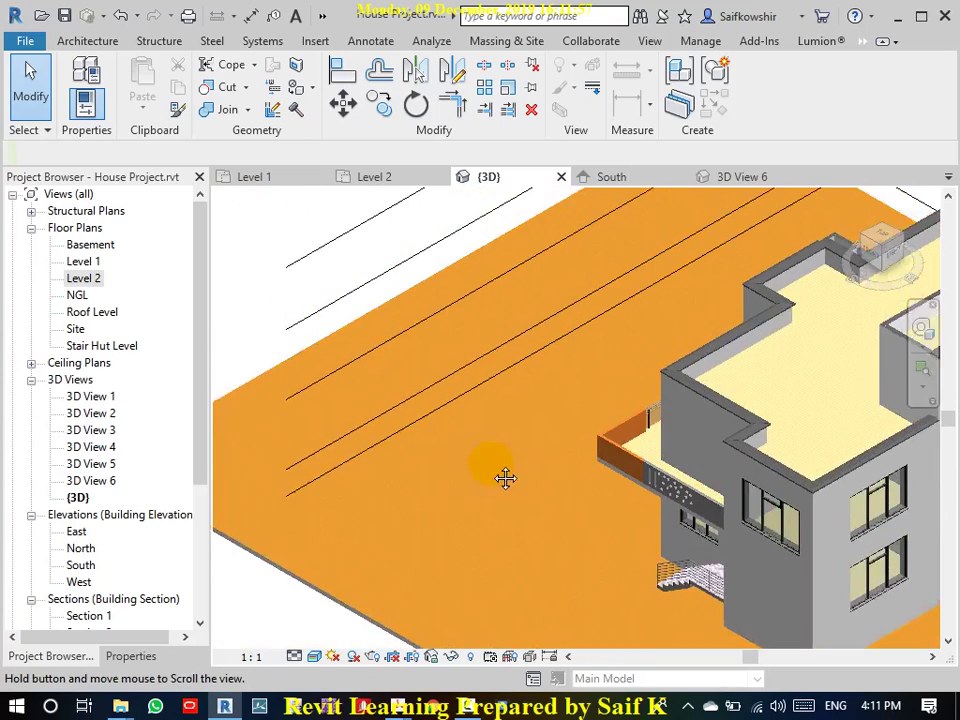